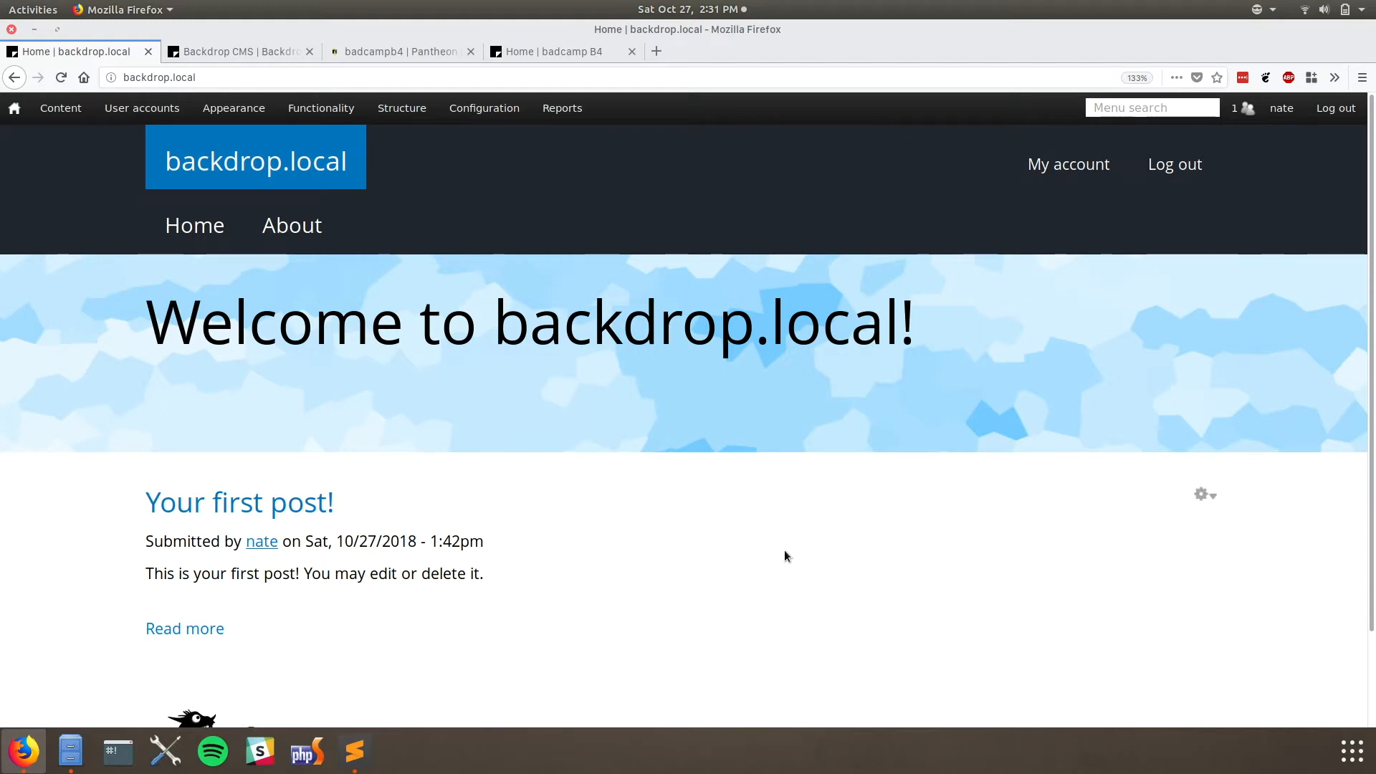
- Preview the home page in Responsive Design Mode at about 970 and 442 pixels wide, expanding and collapsing the mobile site menu
{"action": "key", "text": "ctrl+shift+m"}
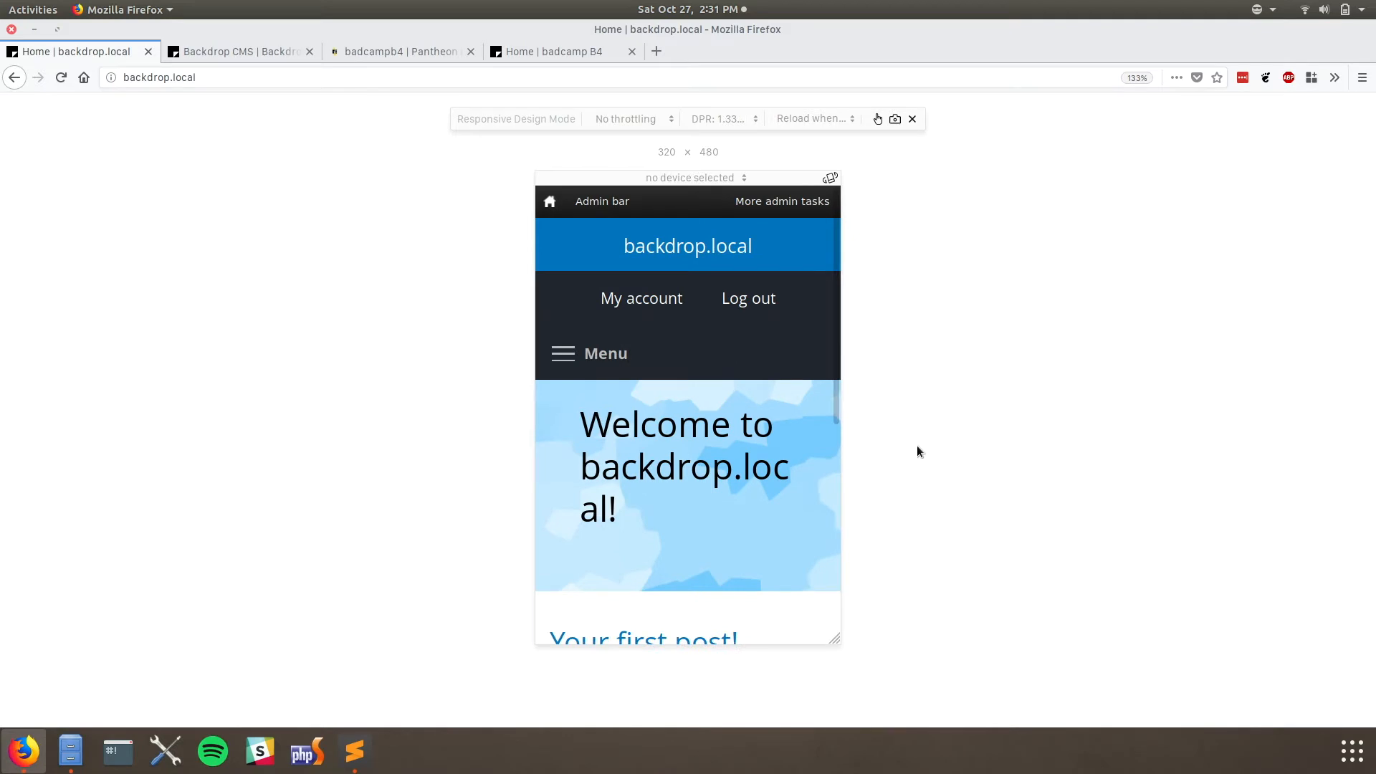
{"action": "left_click_drag", "start_coordinate": [837, 411], "coordinate": [1149, 430]}
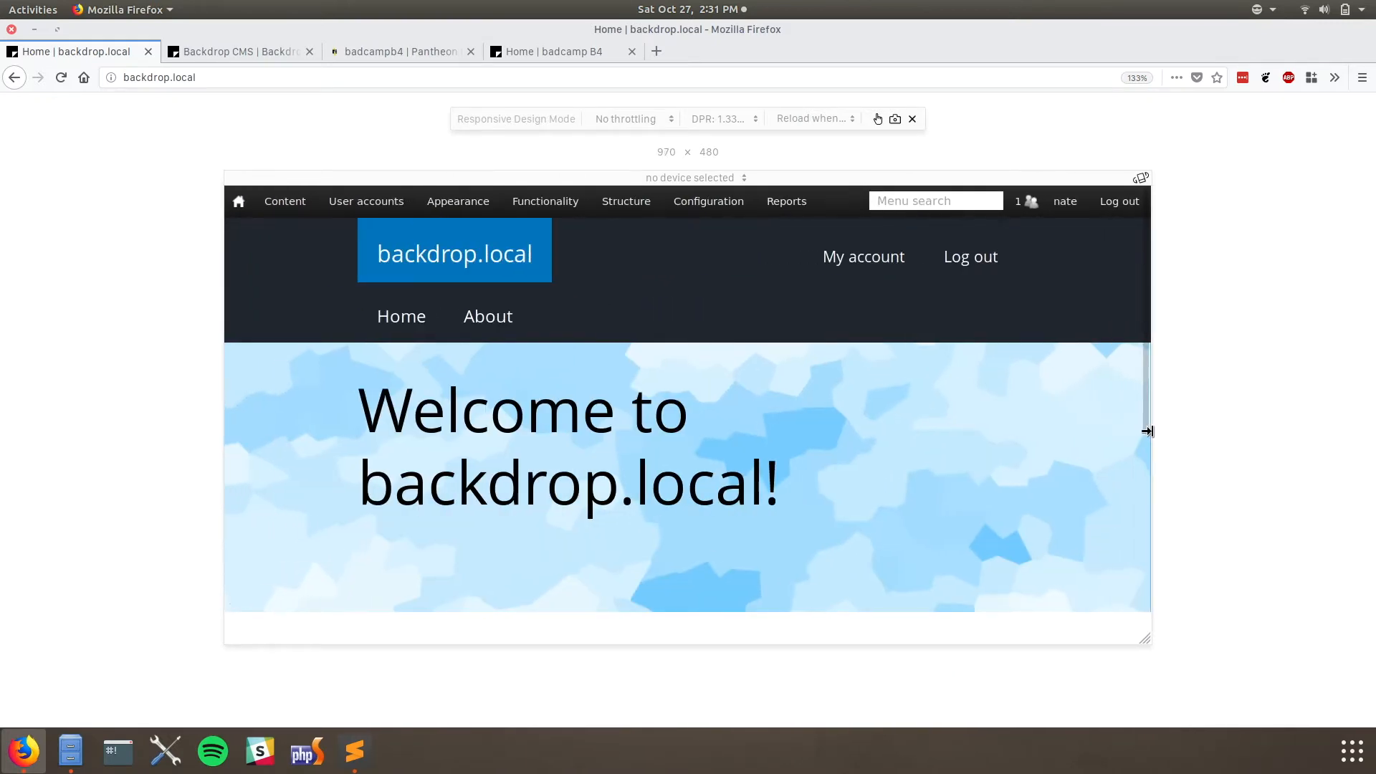
{"action": "left_click_drag", "start_coordinate": [1149, 430], "coordinate": [897, 446]}
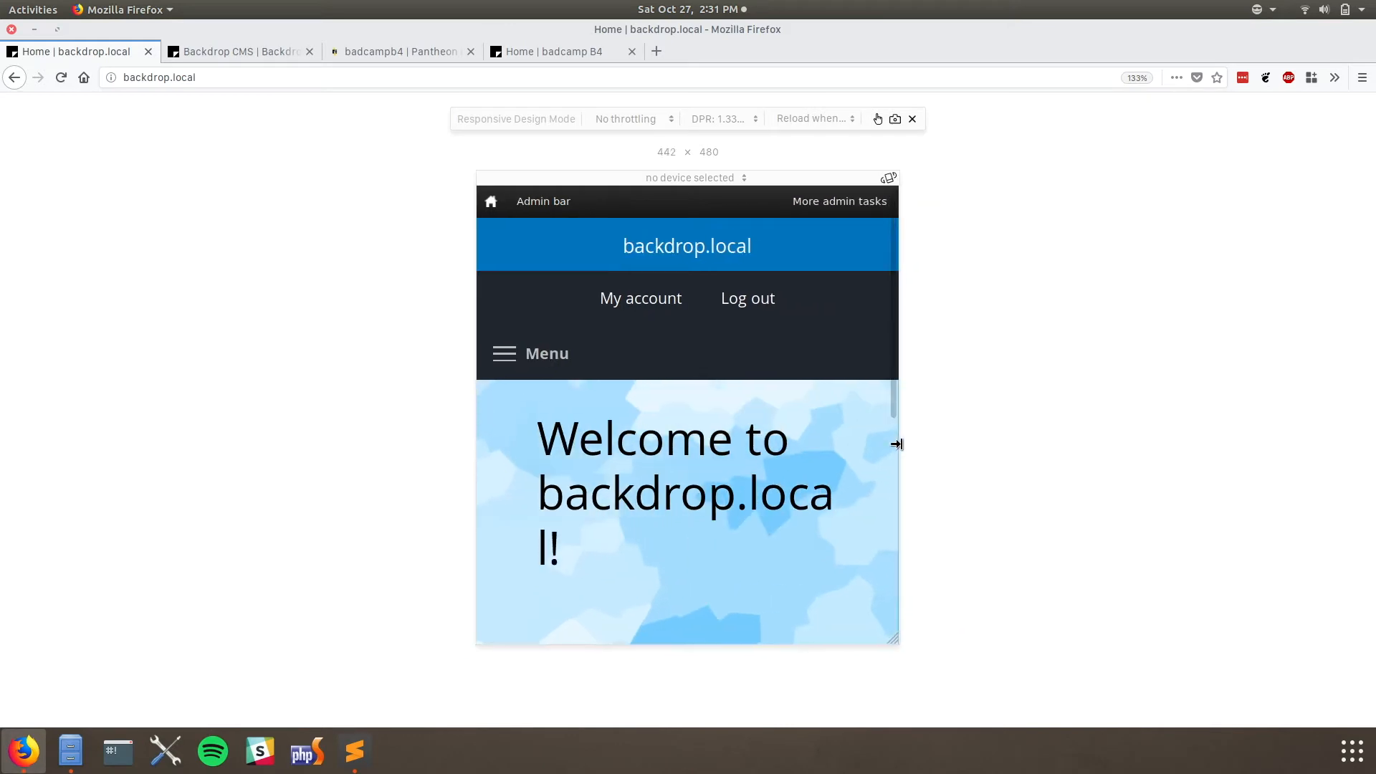
{"action": "left_click", "coordinate": [514, 359]}
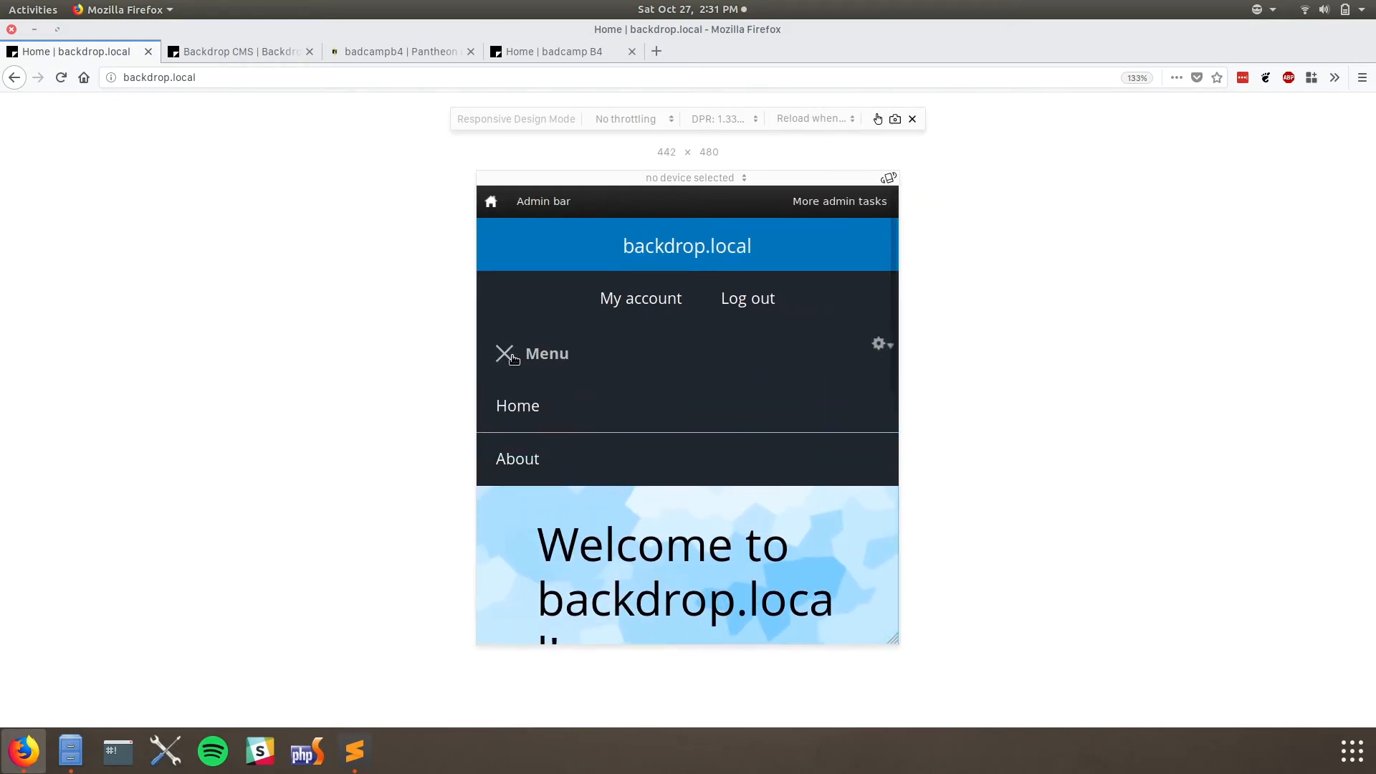
{"action": "left_click", "coordinate": [513, 359]}
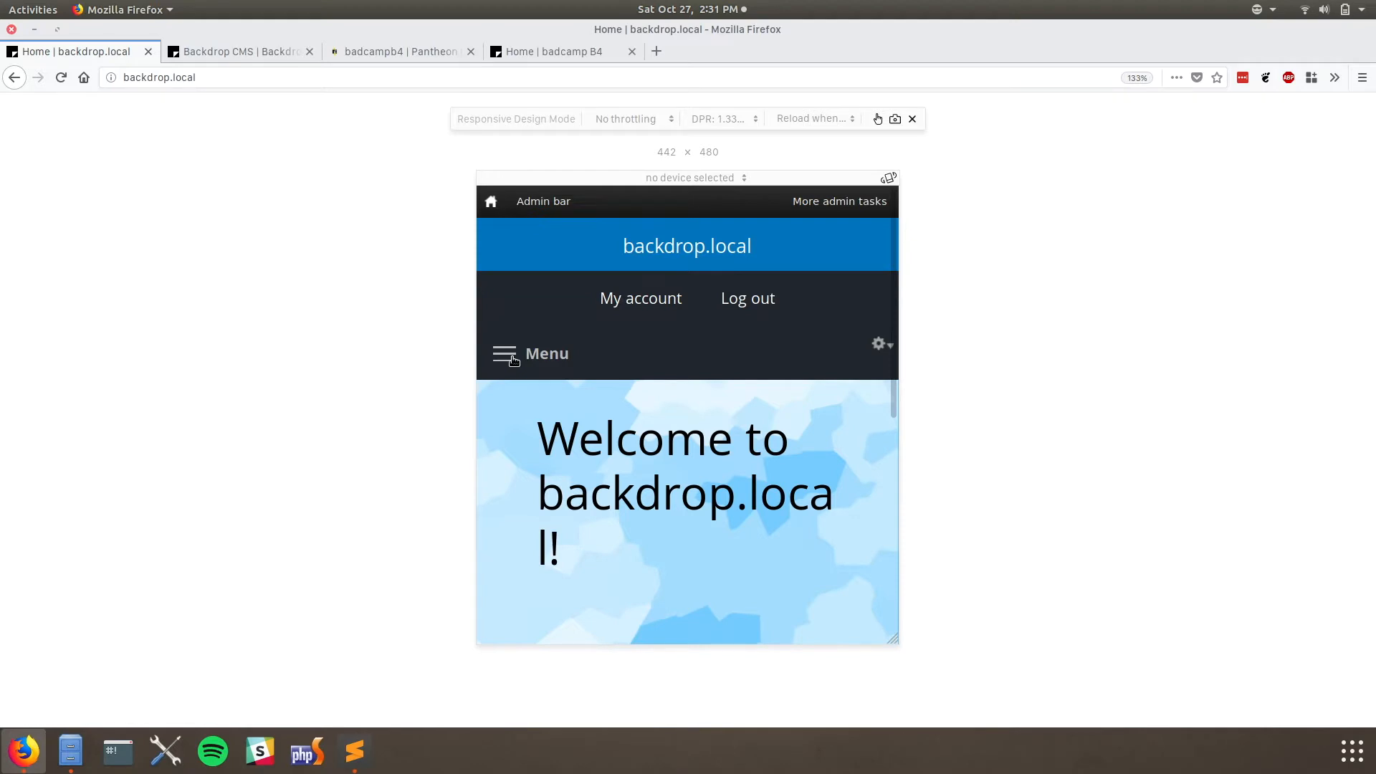
- Widen the responsive preview to about 868 and finally about 1046 pixels to examine how the admin bar adapts
{"action": "mouse_move", "coordinate": [814, 204]}
{"action": "left_click_drag", "start_coordinate": [894, 380], "coordinate": [1100, 360]}
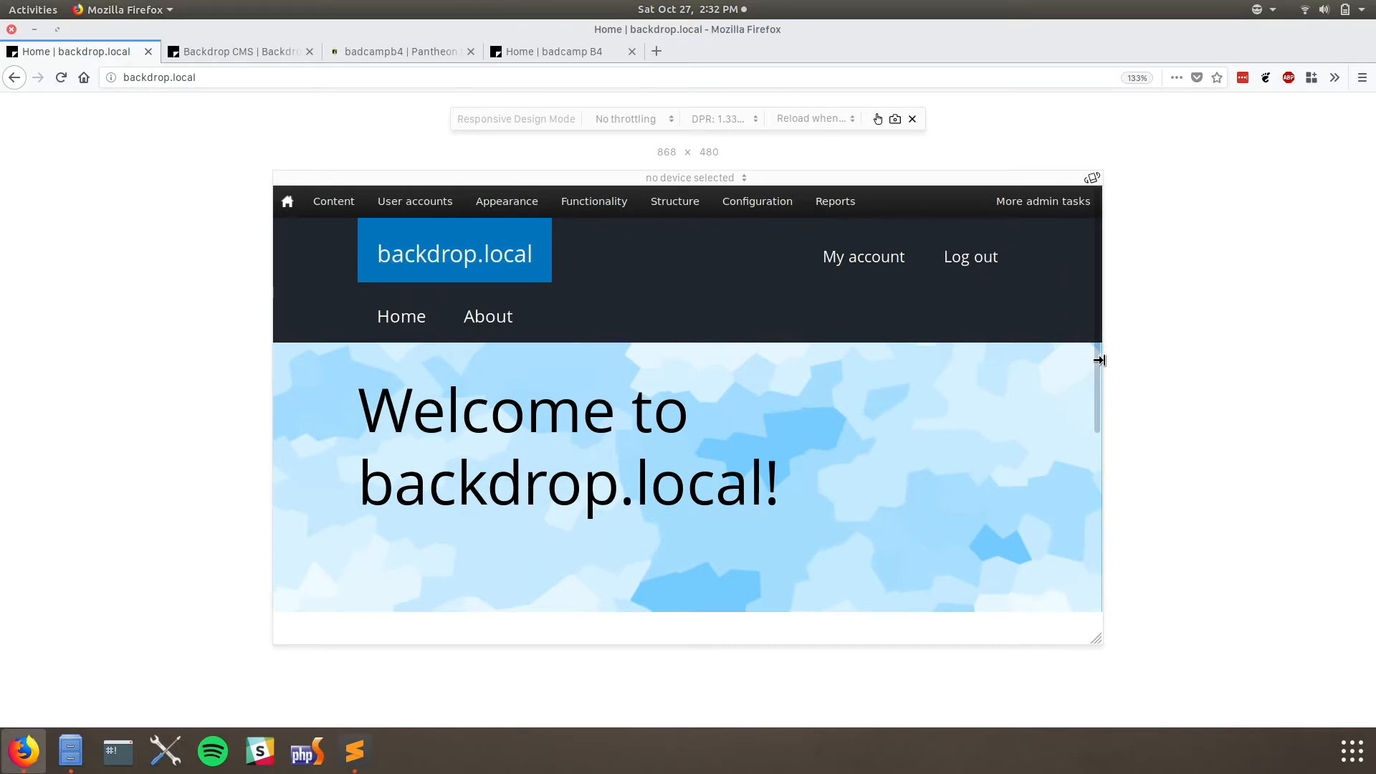
{"action": "left_click_drag", "start_coordinate": [1100, 360], "coordinate": [1186, 361]}
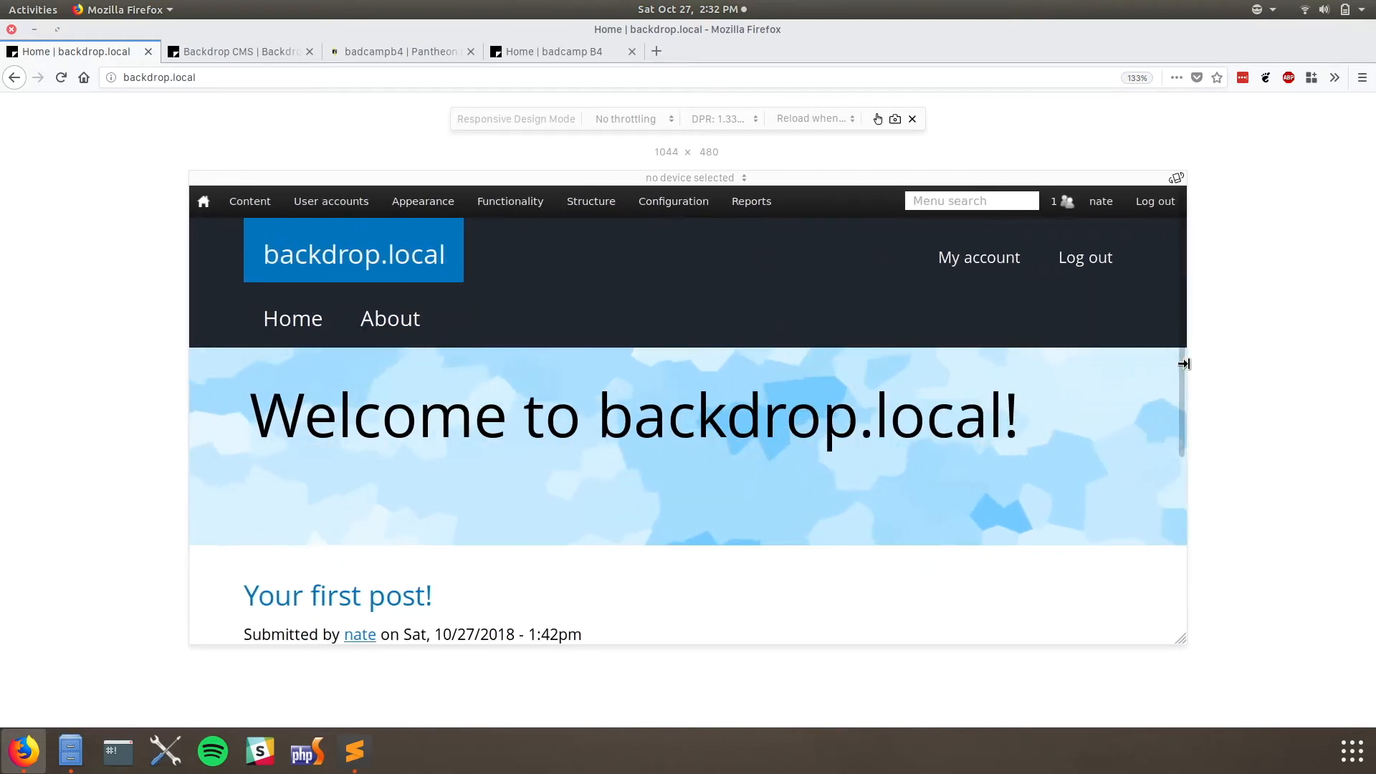
- Search the admin menu for "views" and highlight the Structure: Views suggestion
{"action": "left_click", "coordinate": [924, 202]}
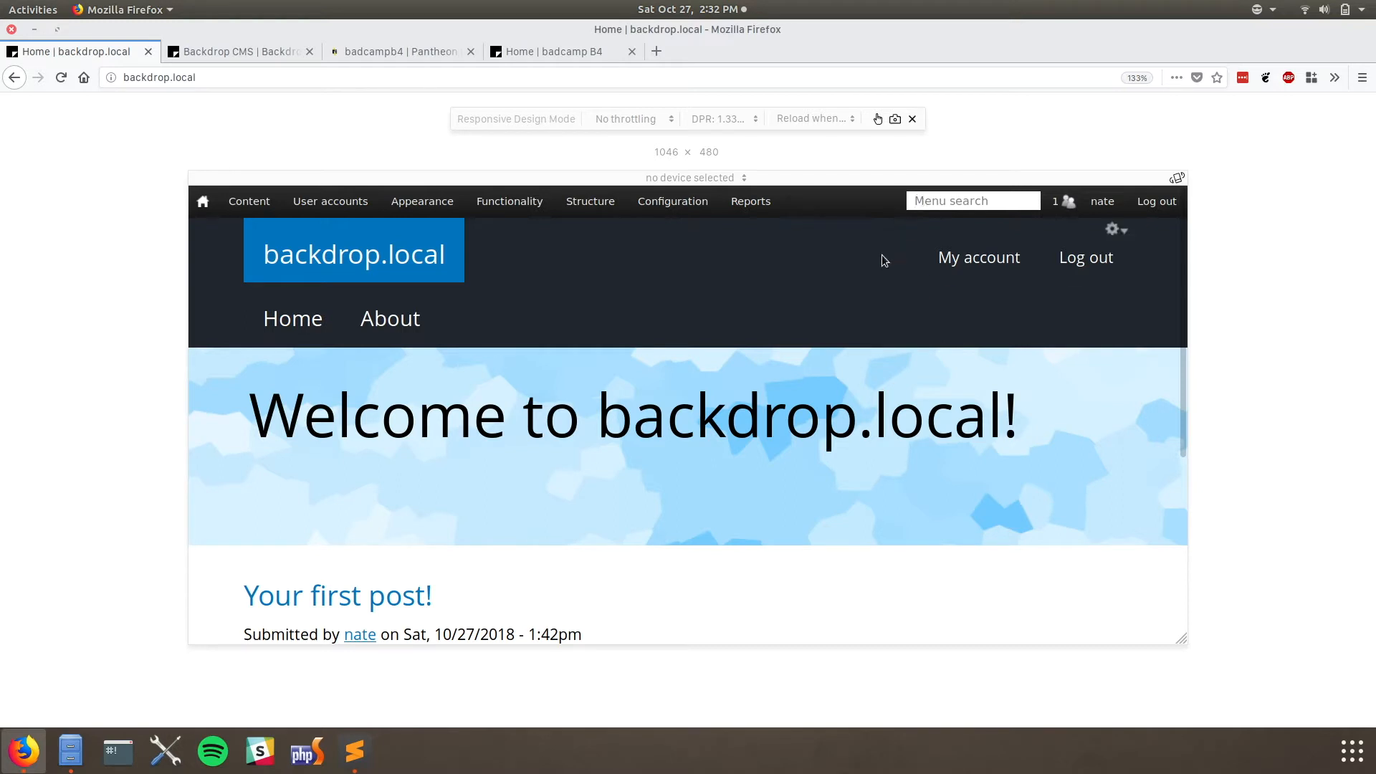
{"action": "type", "text": "views"}
{"action": "key", "text": "Down"}
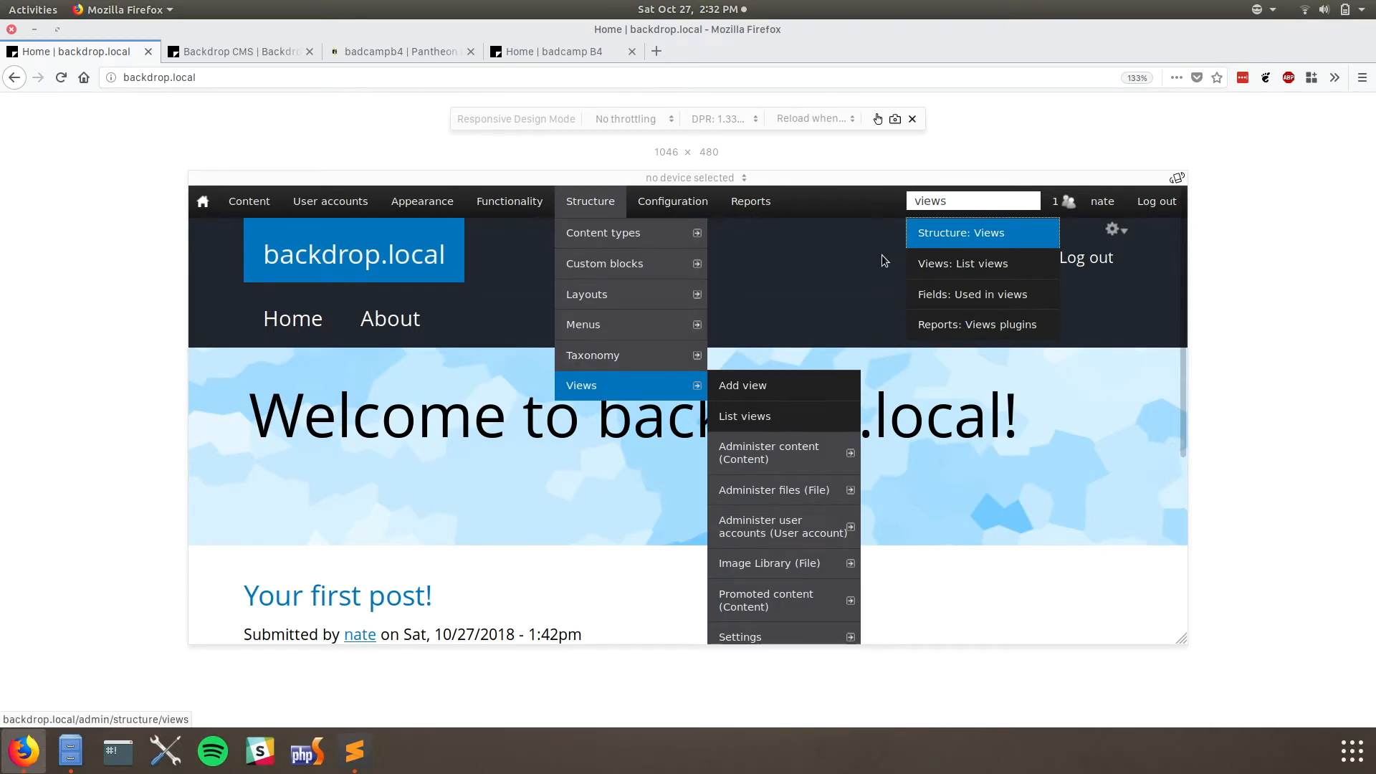
- Search the admin menu for "content" and step through the suggestions from Structure: Content types to Views: Administer content and back
{"action": "left_click_drag", "start_coordinate": [965, 201], "coordinate": [856, 207]}
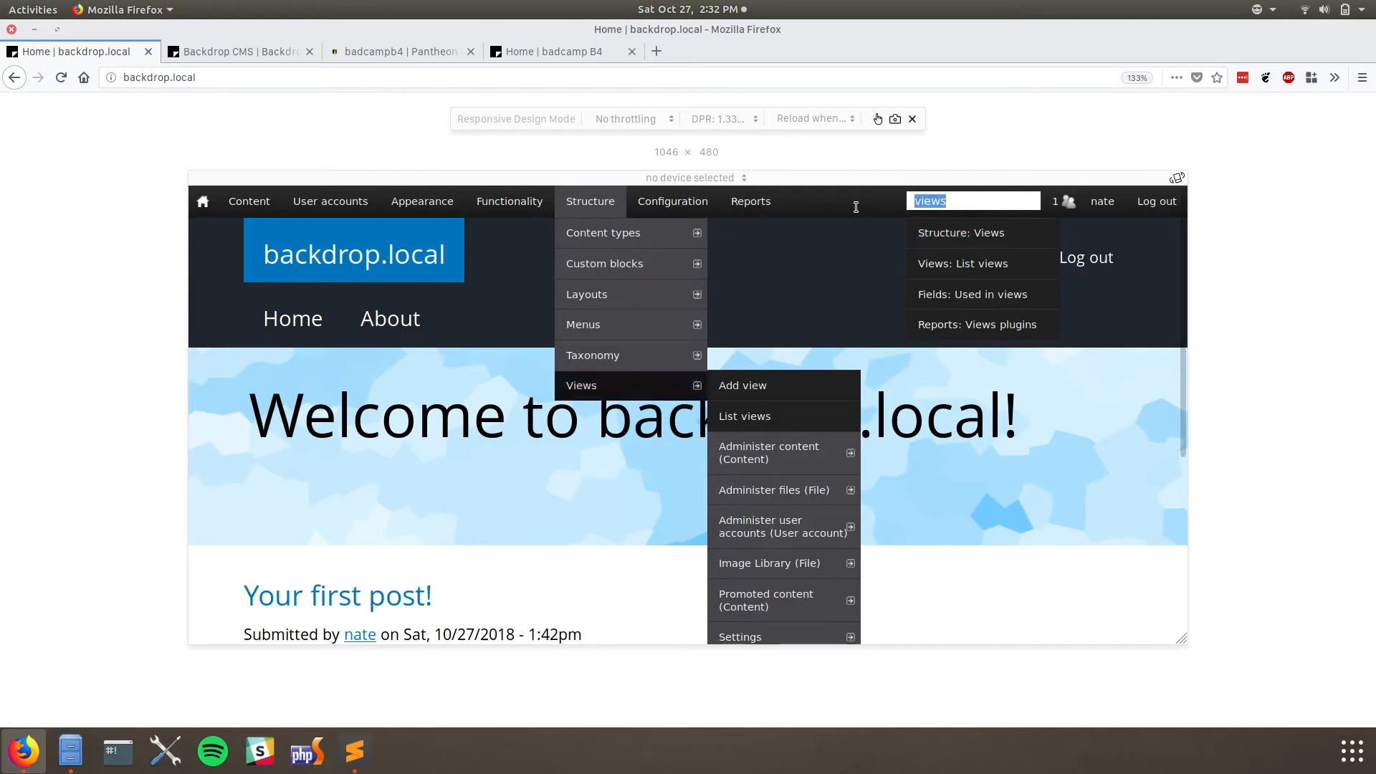
{"action": "type", "text": "content"}
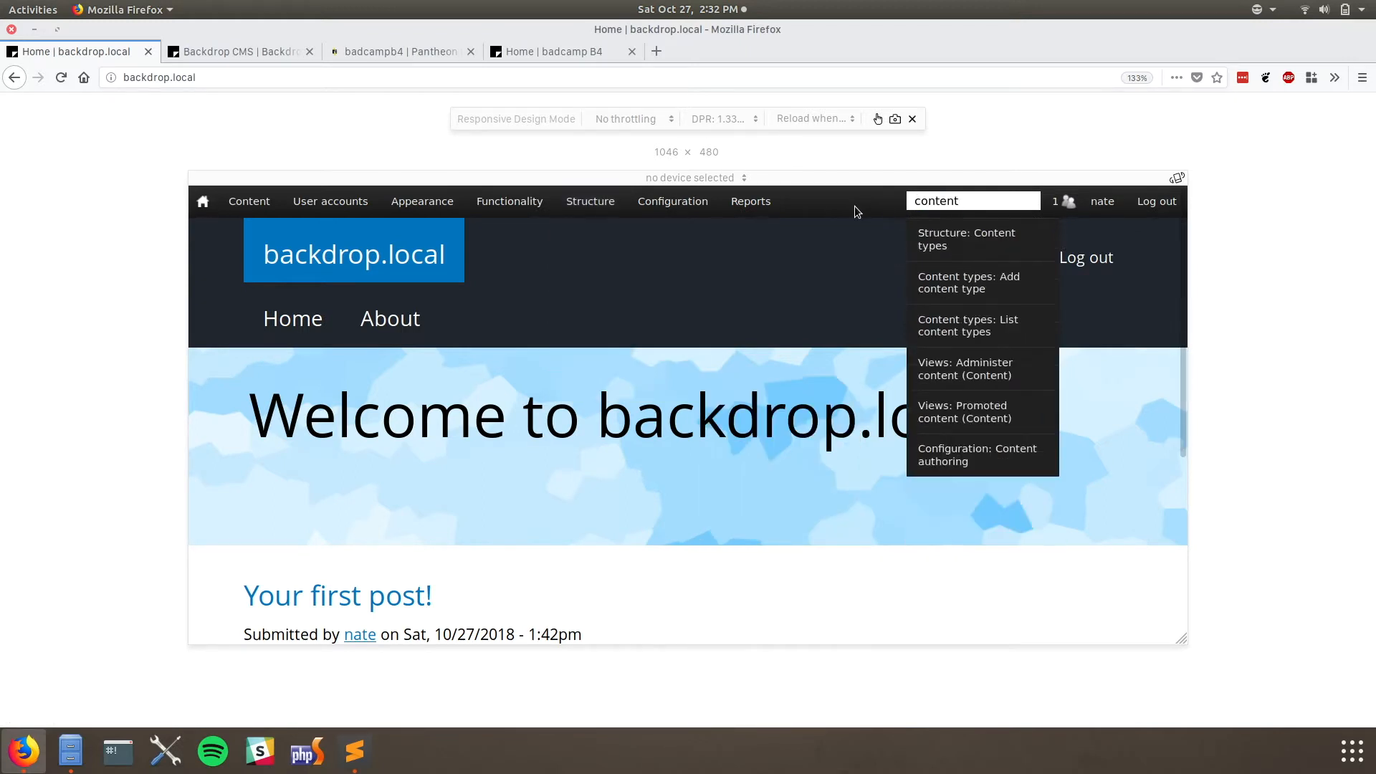
{"action": "key", "text": "Down"}
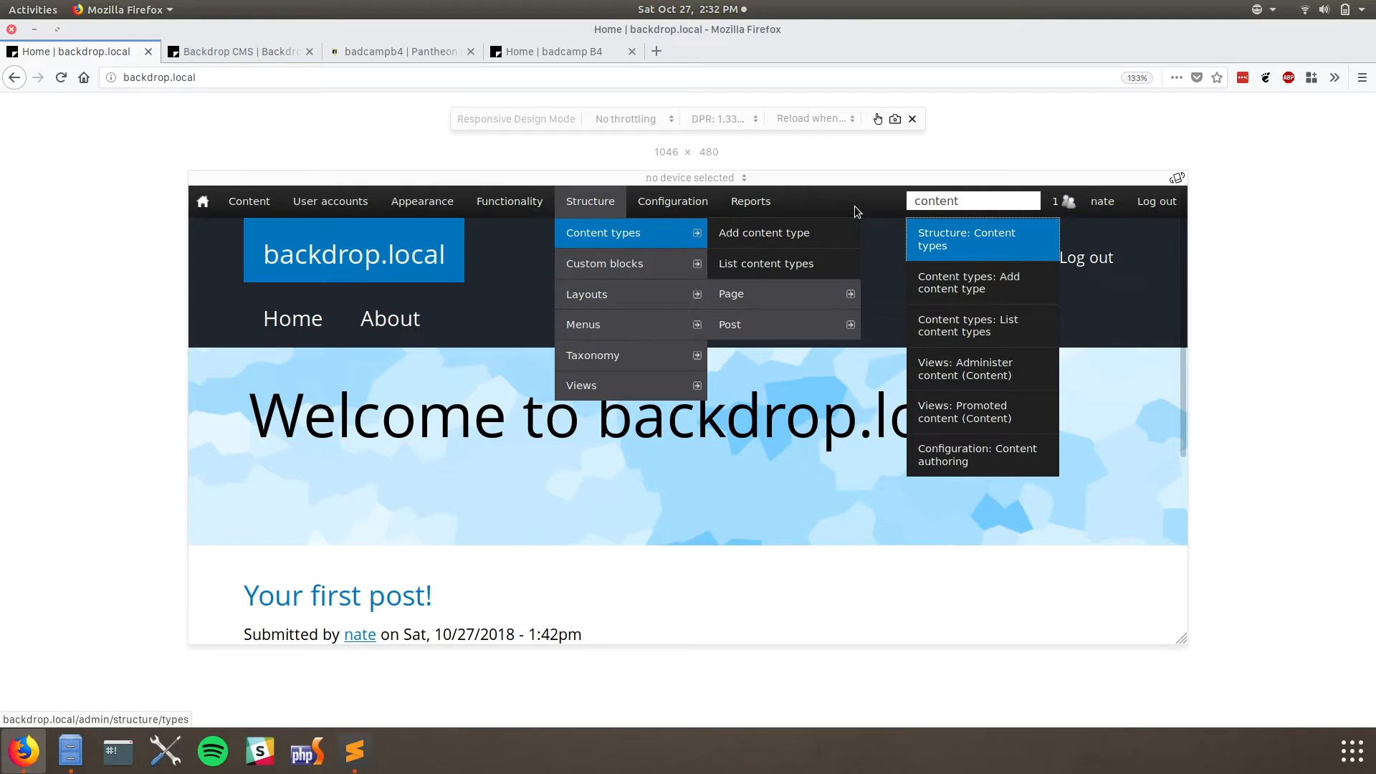
{"action": "key", "text": "Down"}
{"action": "key", "text": "Down"}
{"action": "key", "text": "Down"}
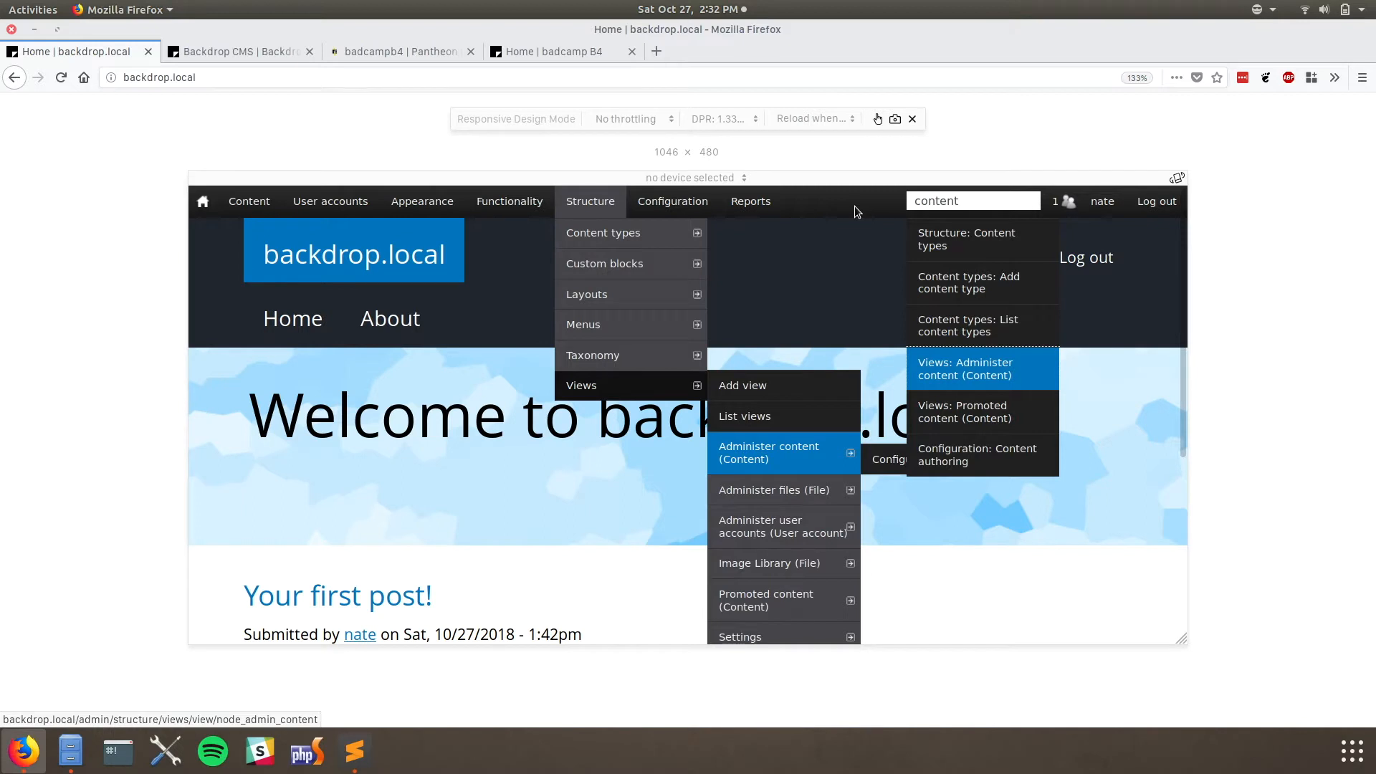
{"action": "key", "text": "Up"}
{"action": "key", "text": "Up"}
{"action": "key", "text": "Up"}
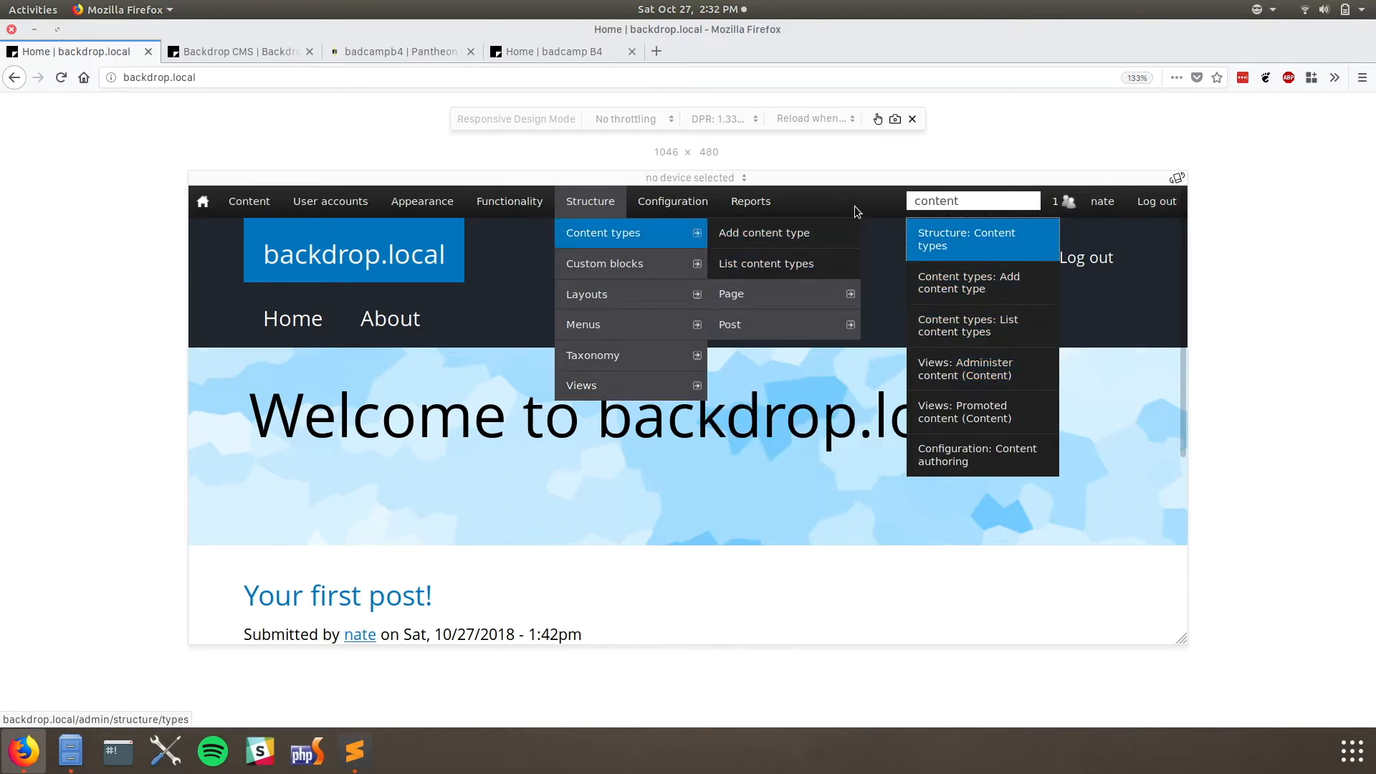
{"action": "key", "text": "Up"}
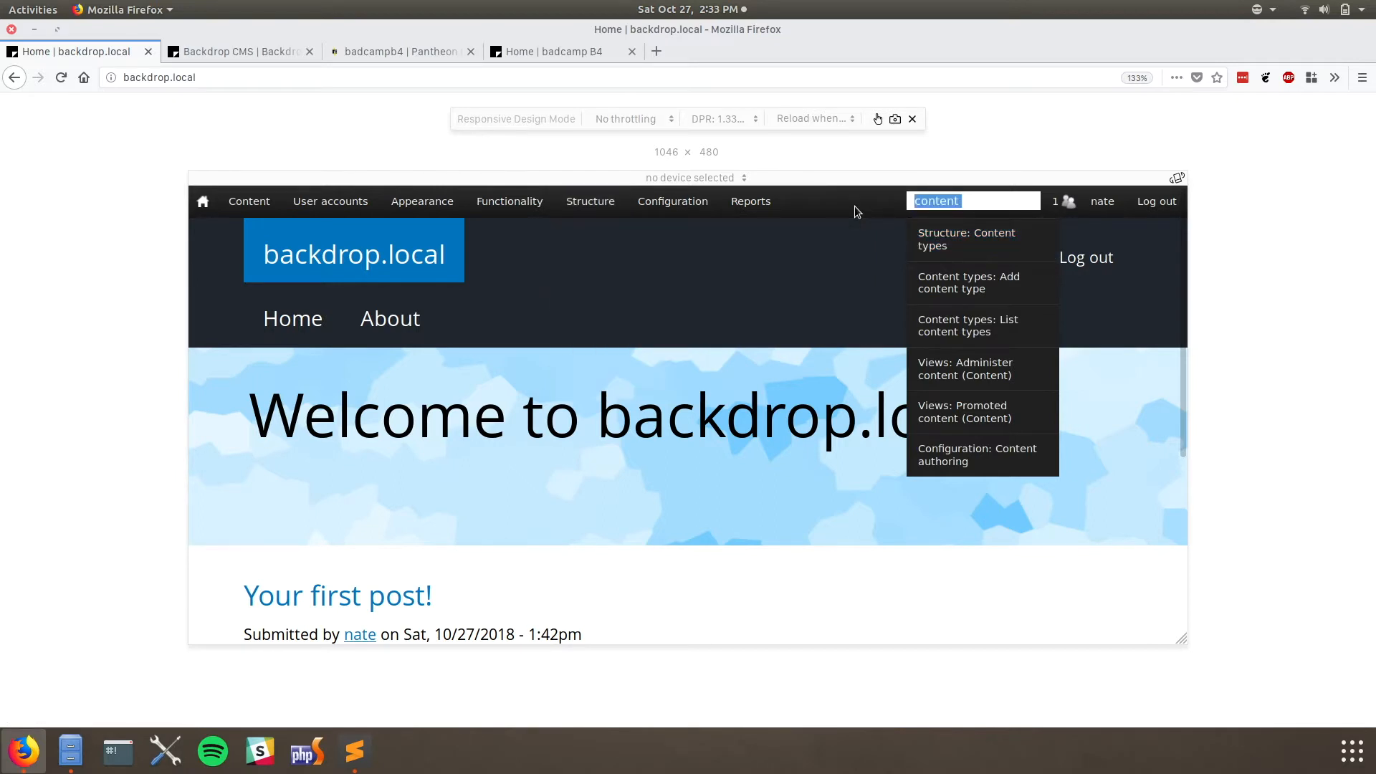
- Search the admin menu for "post", highlight Add content: Post, clear the search and exit Responsive Design Mode
{"action": "type", "text": "post"}
{"action": "key", "text": "Down"}
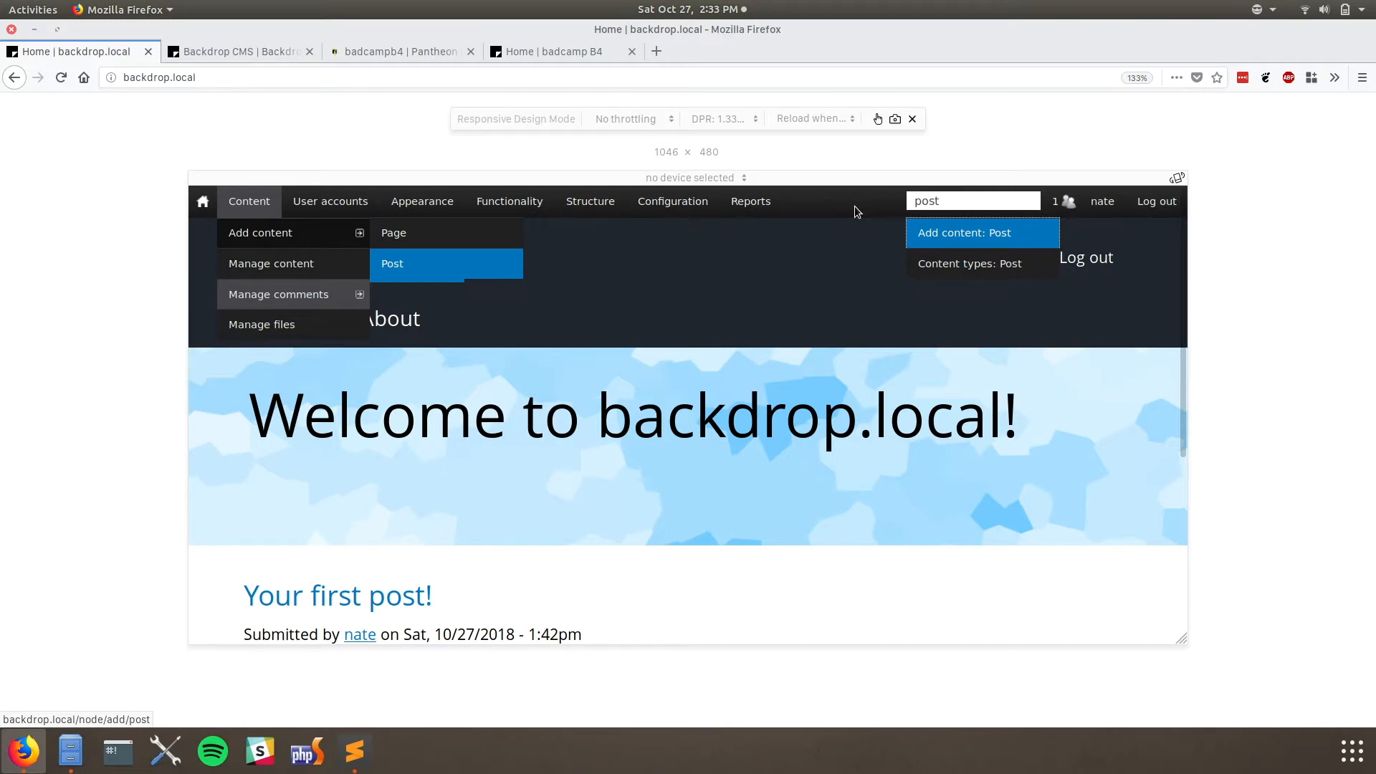
{"action": "key", "text": "Up"}
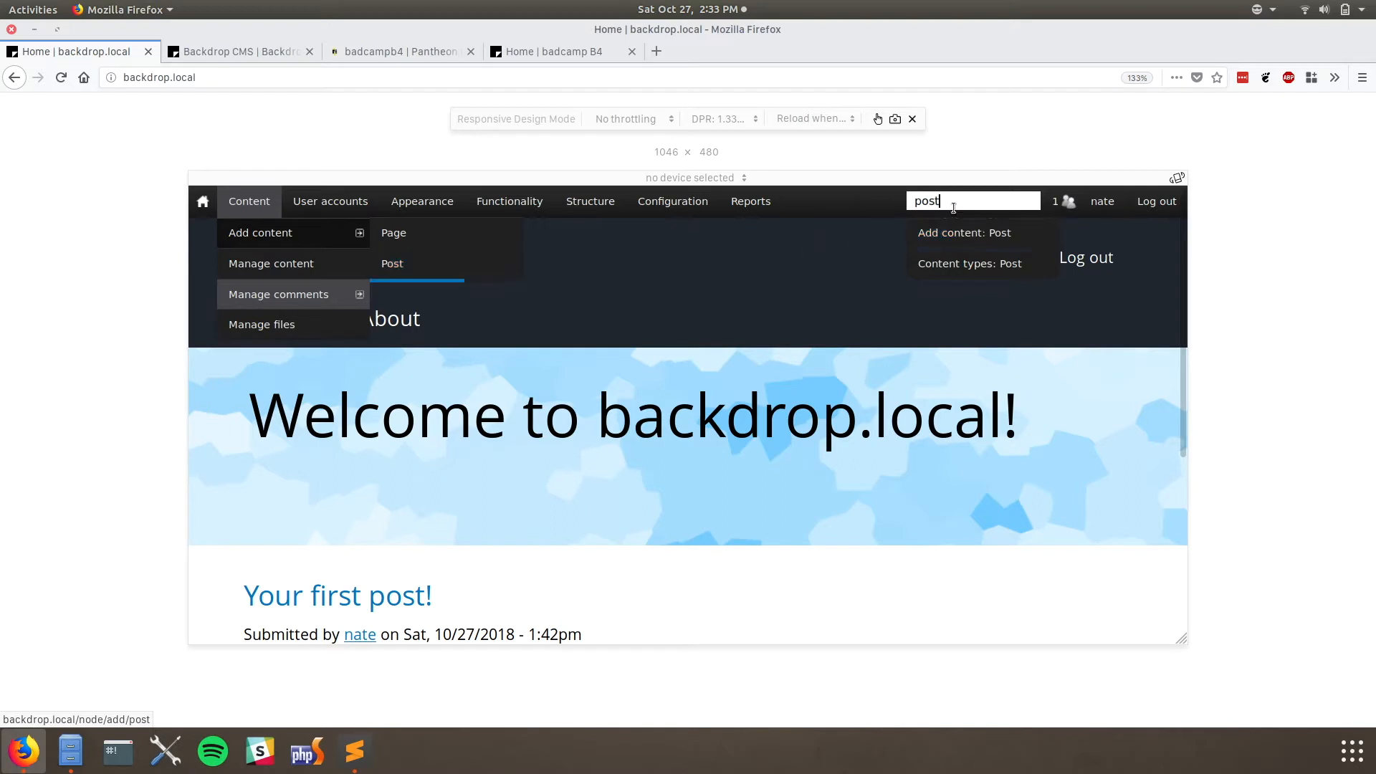
{"action": "key", "text": "BackSpace"}
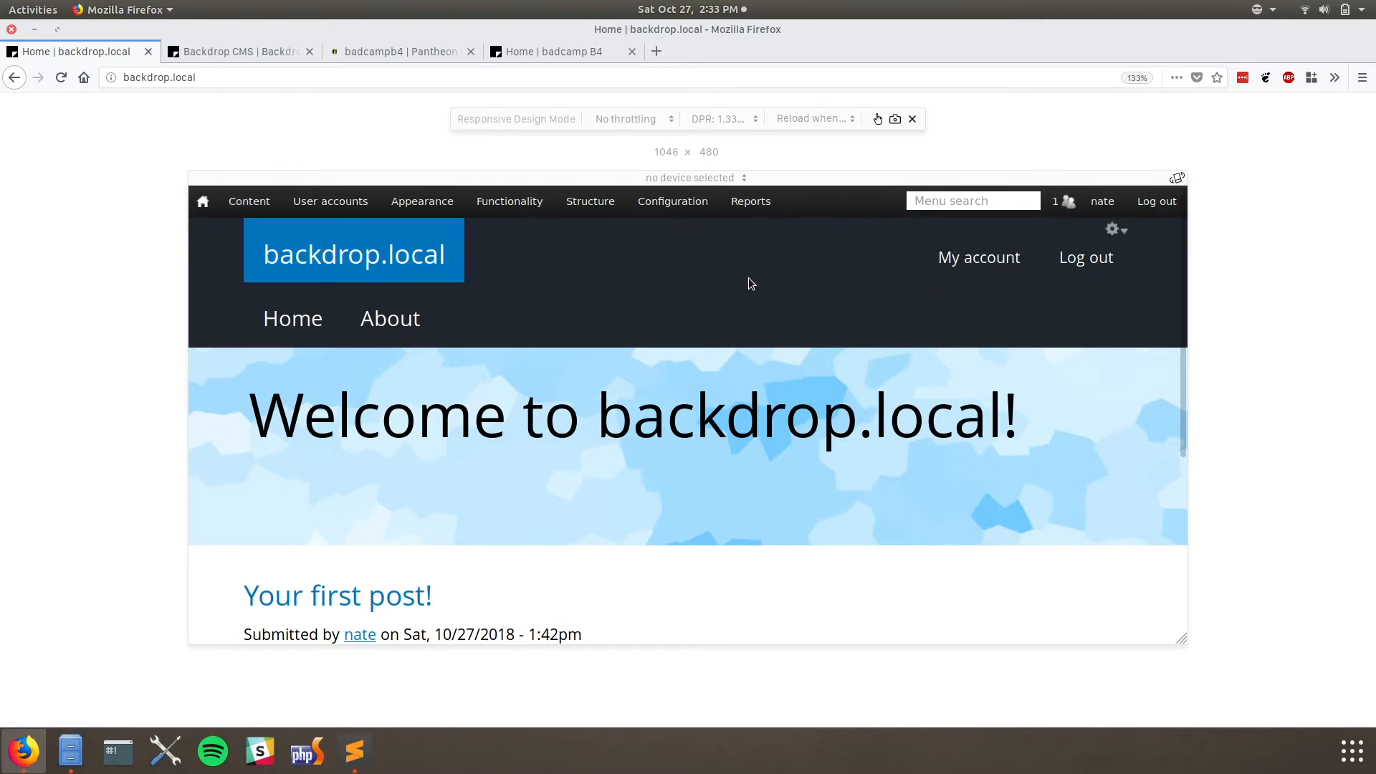
{"action": "key", "text": "ctrl+shift+m"}
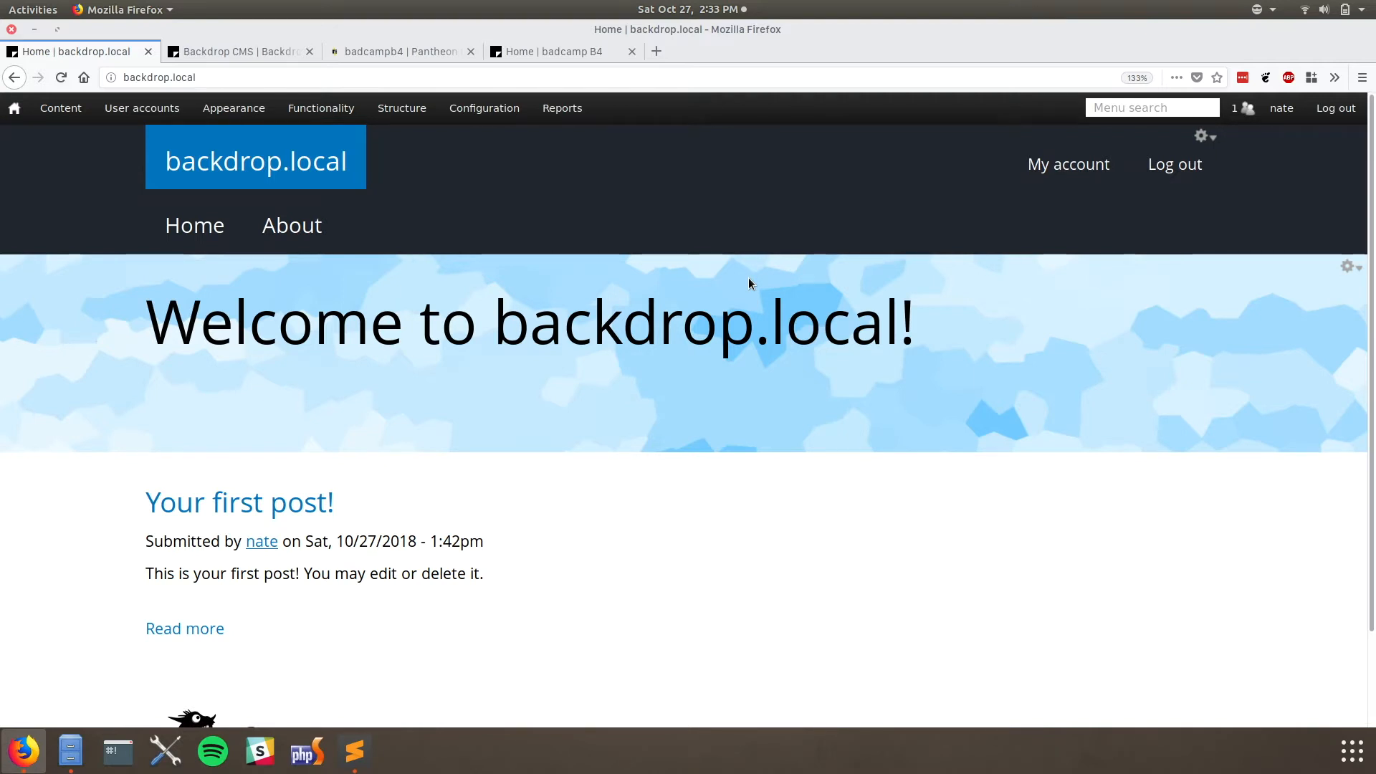
- Search the admin menu for "modules" and open the Functionality: List modules page
{"action": "left_click", "coordinate": [1131, 109]}
{"action": "type", "text": "modules"}
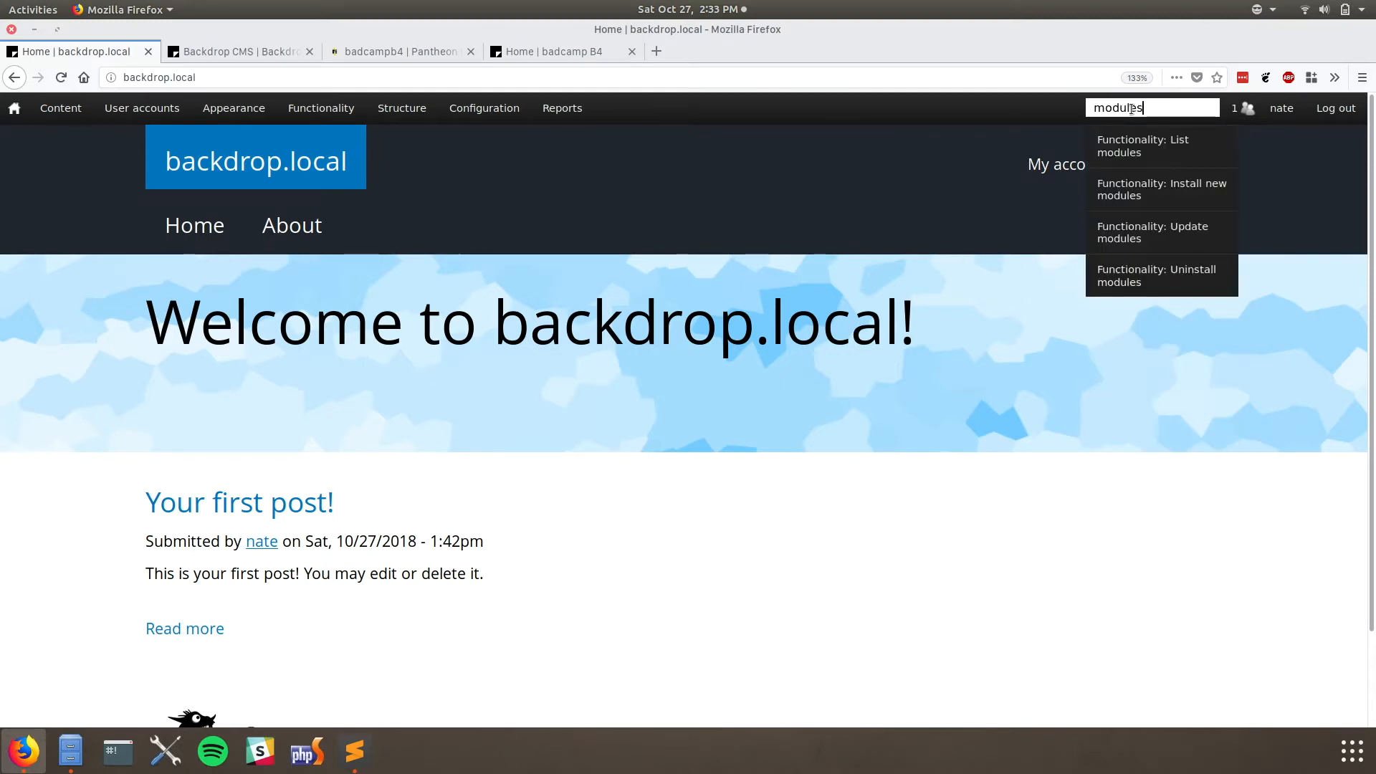
{"action": "key", "text": "Down"}
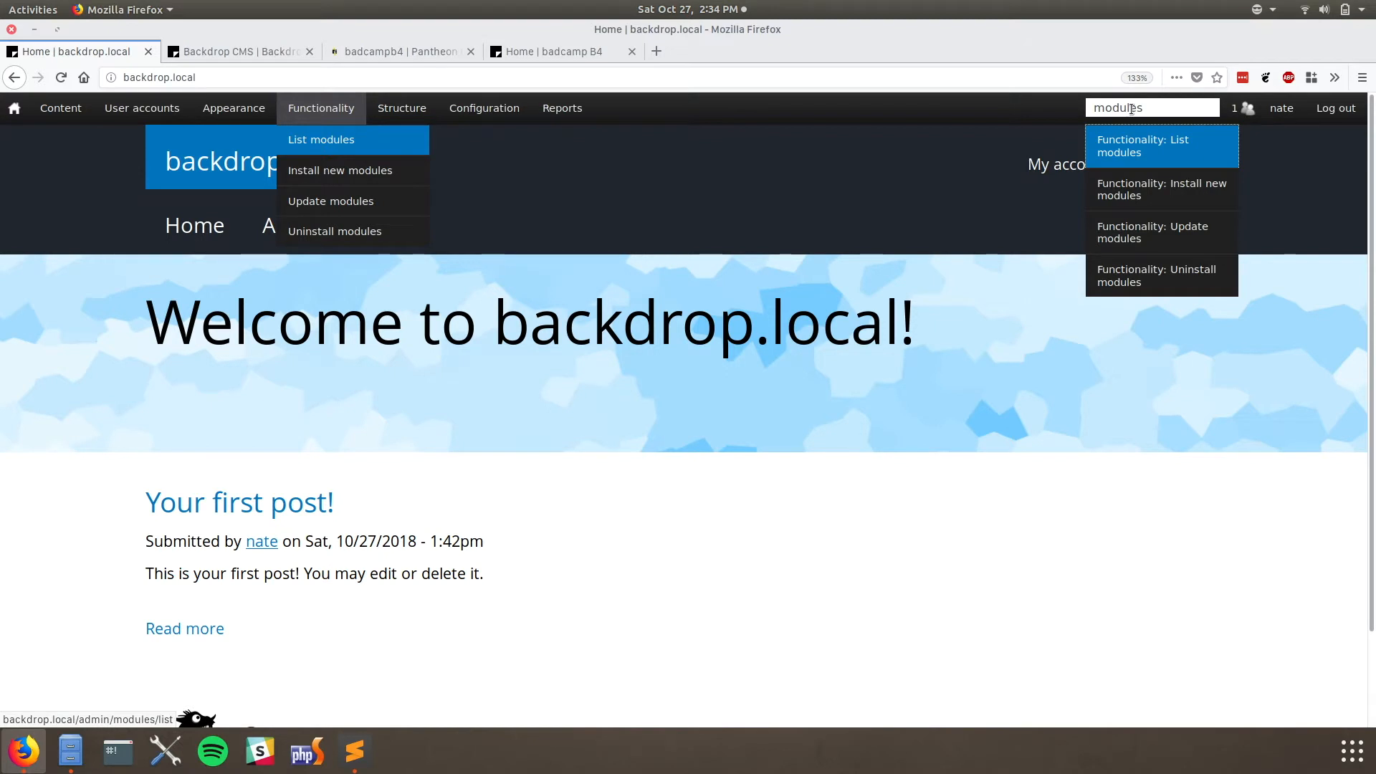
{"action": "key", "text": "Return"}
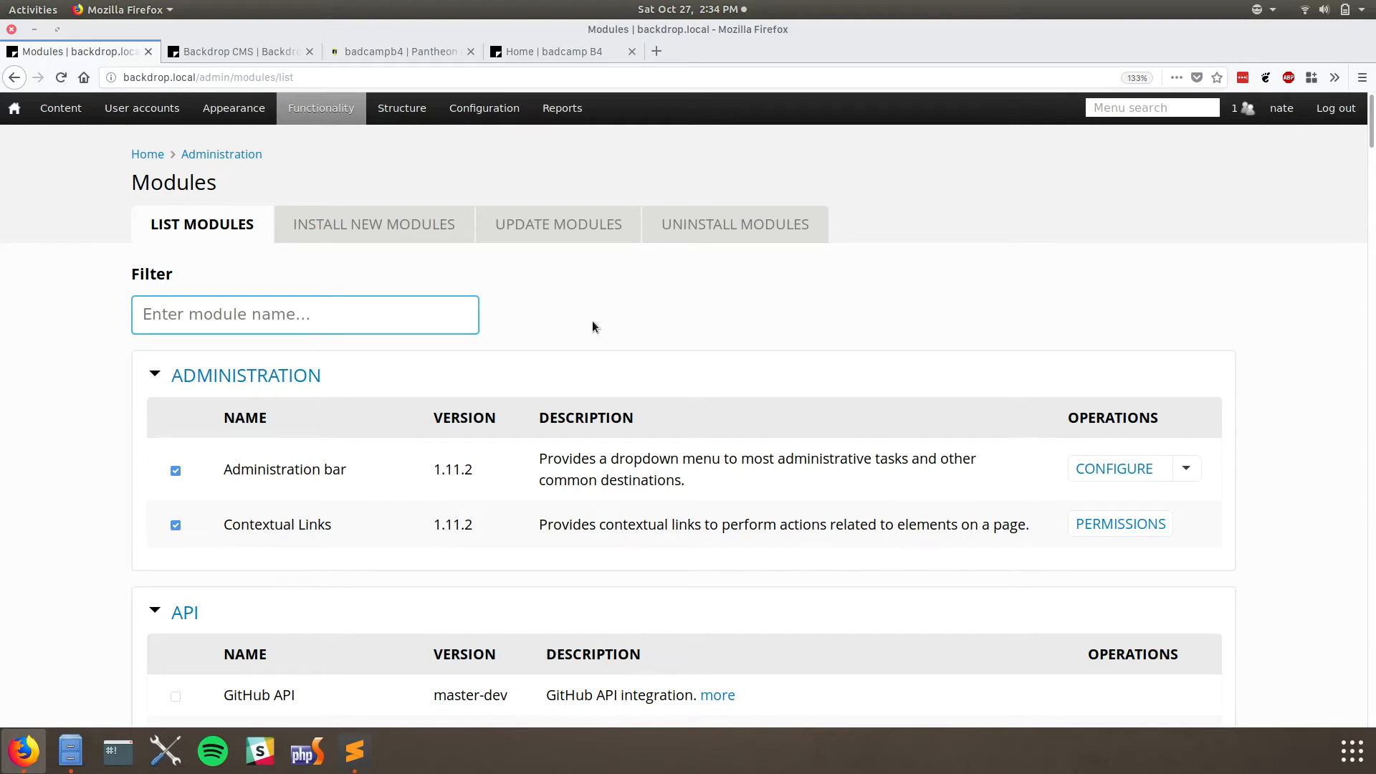
- Filter the module list by "analyt", and clear the filter
{"action": "type", "text": "analyt"}
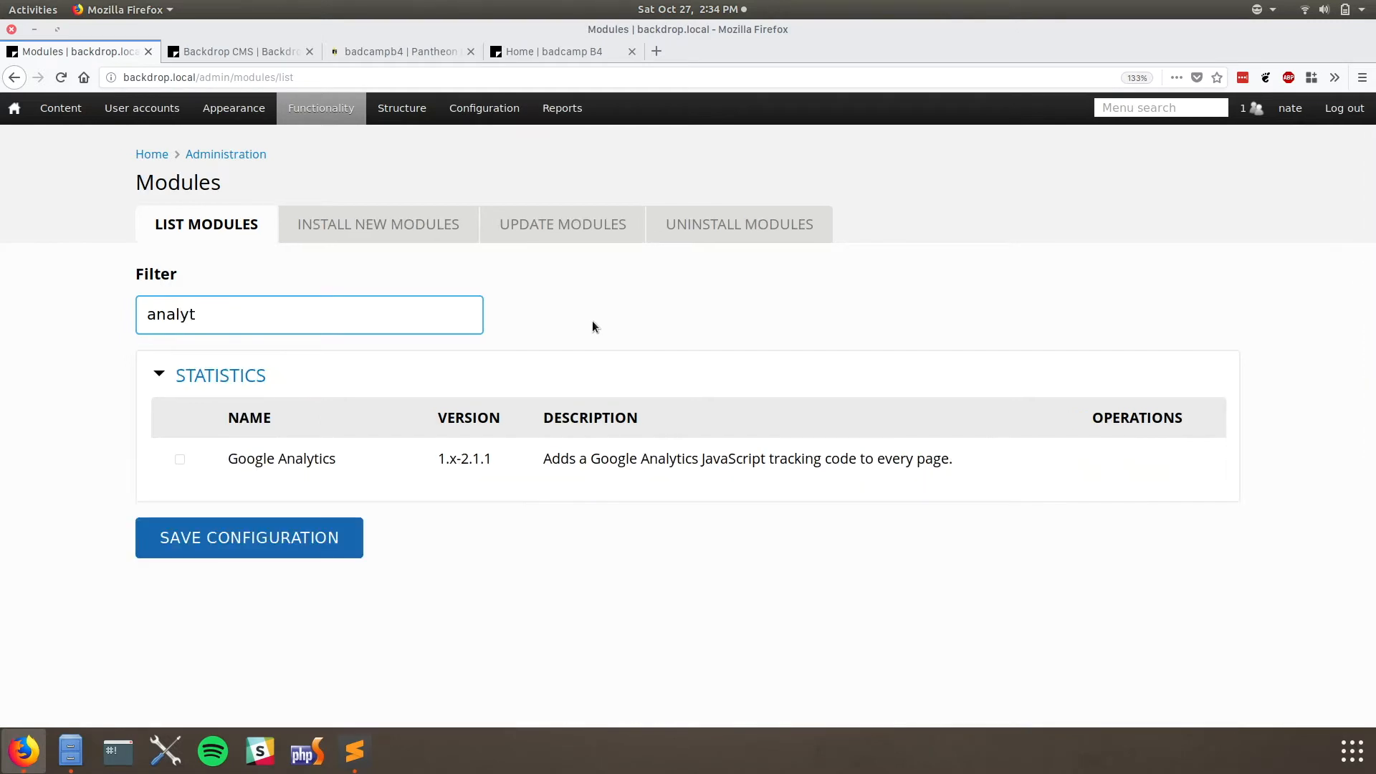
{"action": "key", "text": "ctrl+a"}
{"action": "key", "text": "BackSpace"}
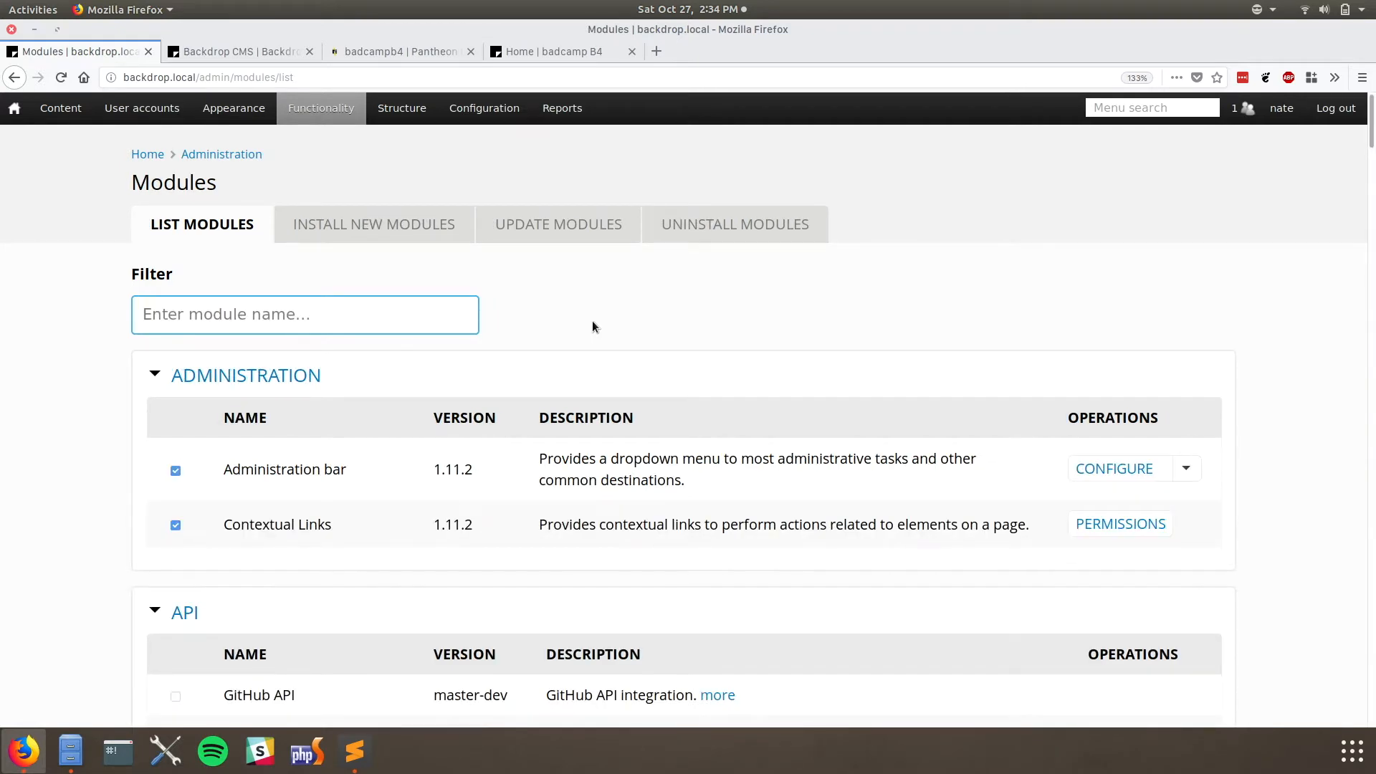
- Switch to the Files app and delete everything inside the backdrop site's modules folder
{"action": "left_click", "coordinate": [74, 750]}
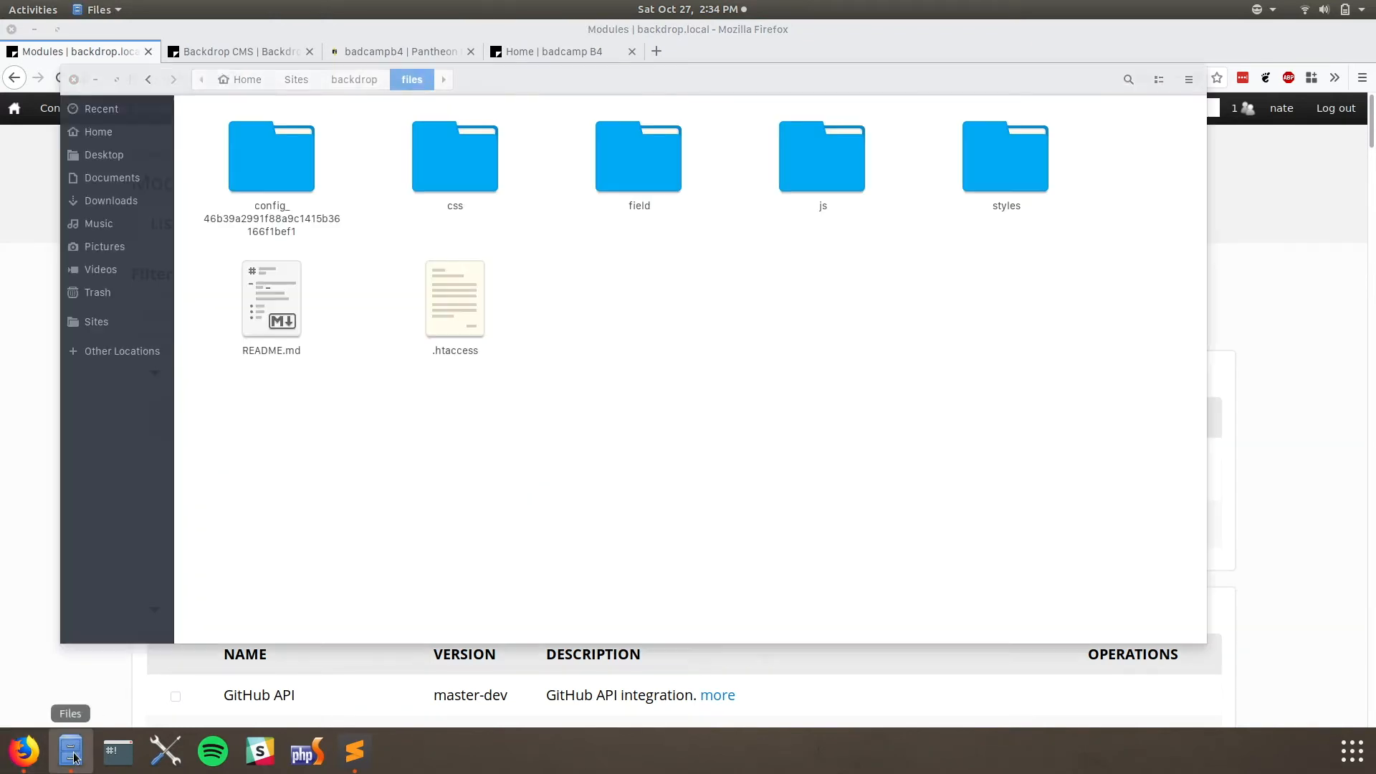
{"action": "left_click", "coordinate": [346, 79]}
{"action": "left_click", "coordinate": [832, 152]}
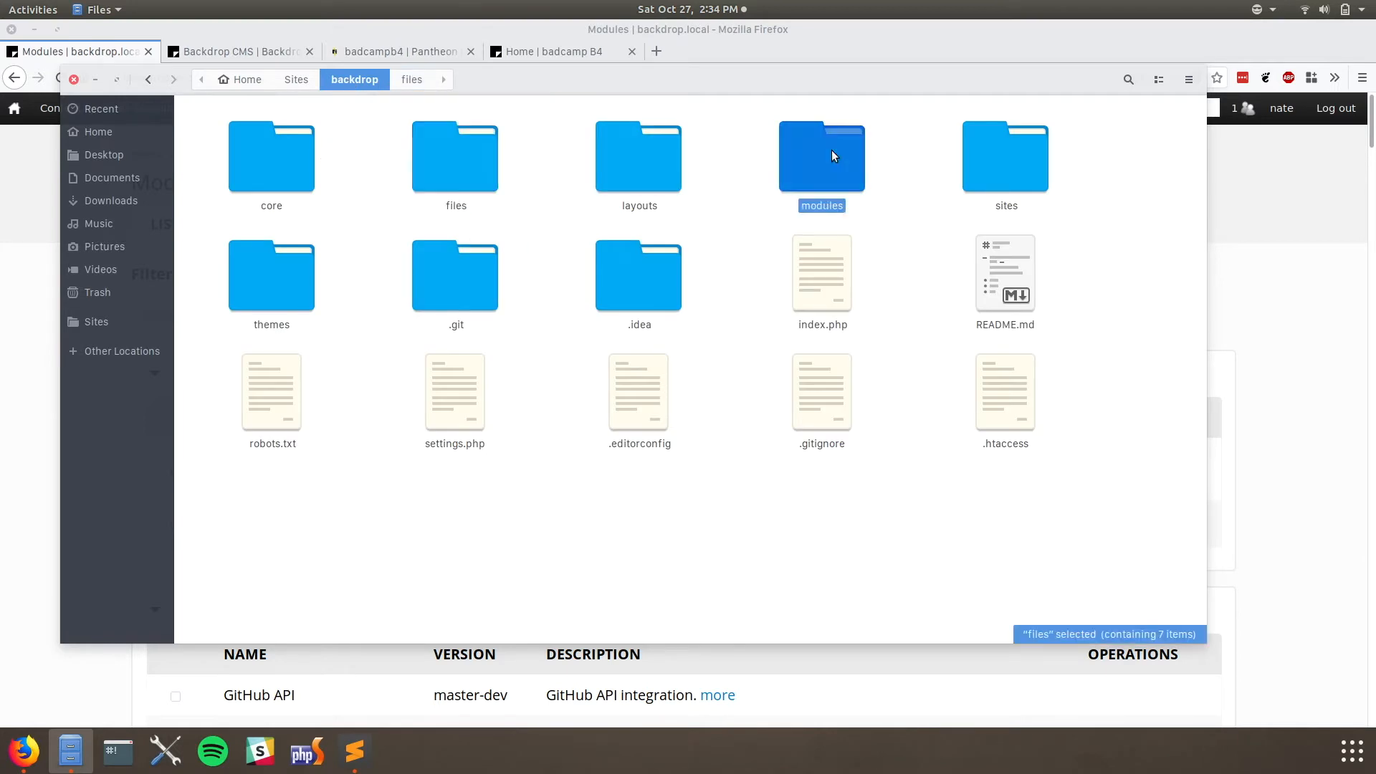
{"action": "double_click", "coordinate": [831, 151]}
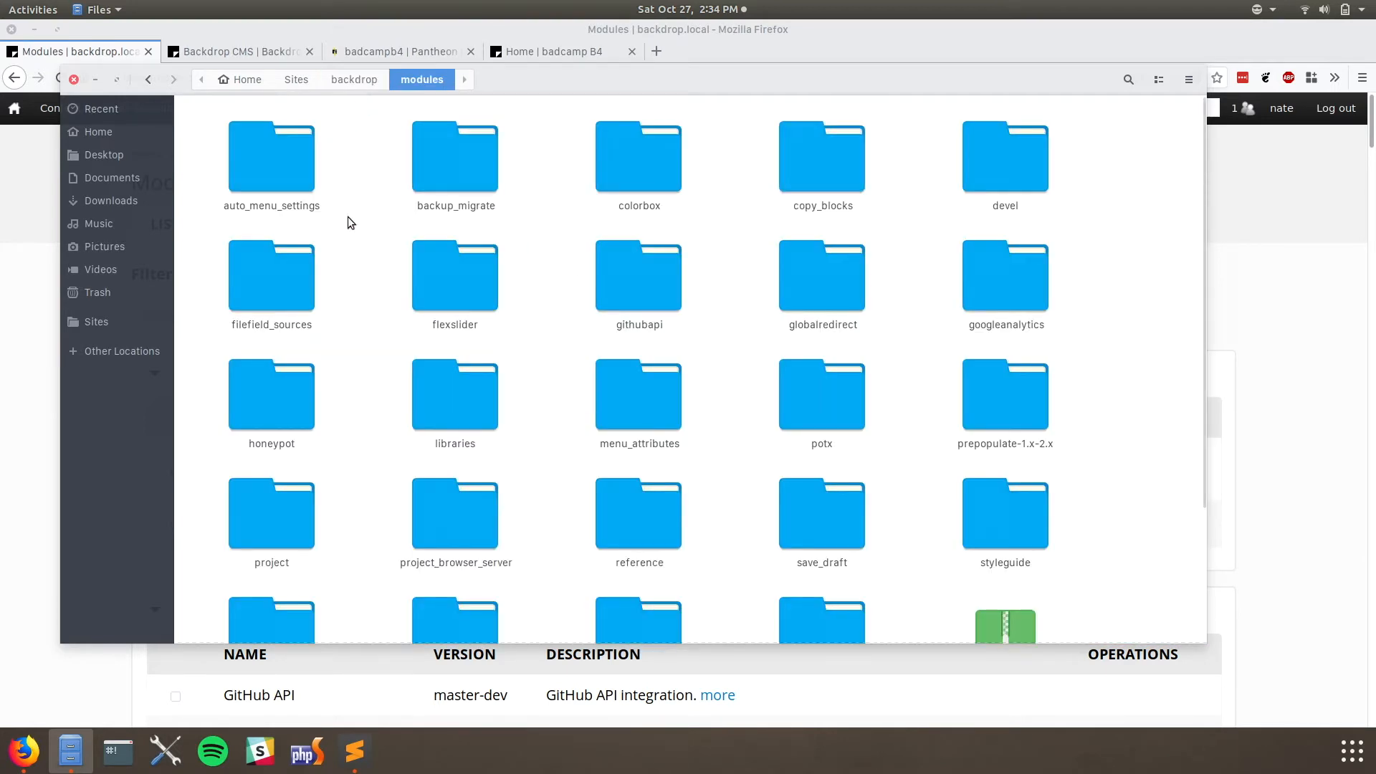
{"action": "scroll", "coordinate": [347, 217], "scroll_direction": "down", "scroll_amount": 3}
{"action": "key", "text": "ctrl+a"}
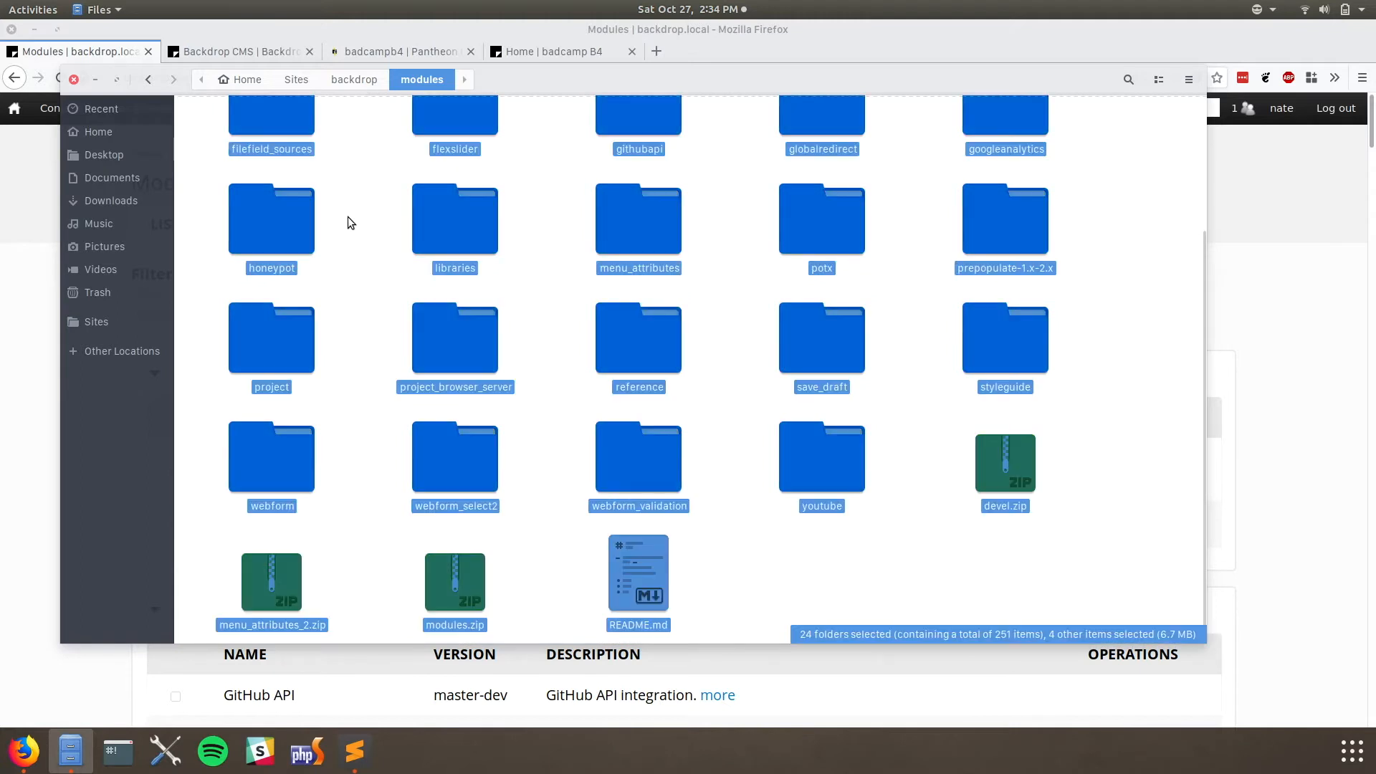
{"action": "key", "text": "Delete"}
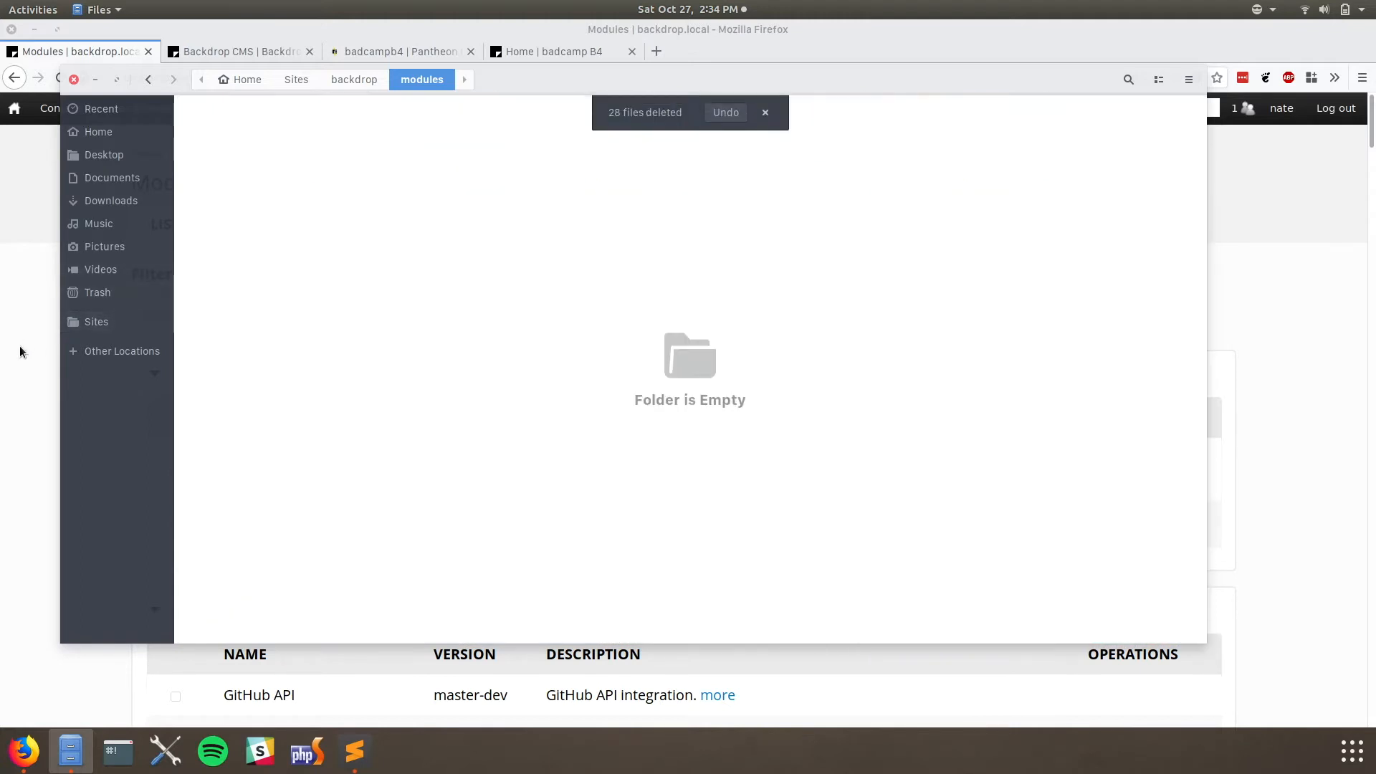
- Return to Firefox, reload the Modules page and filter the list by "analy" and by "webform"
{"action": "left_click", "coordinate": [19, 346]}
{"action": "key", "text": "F5"}
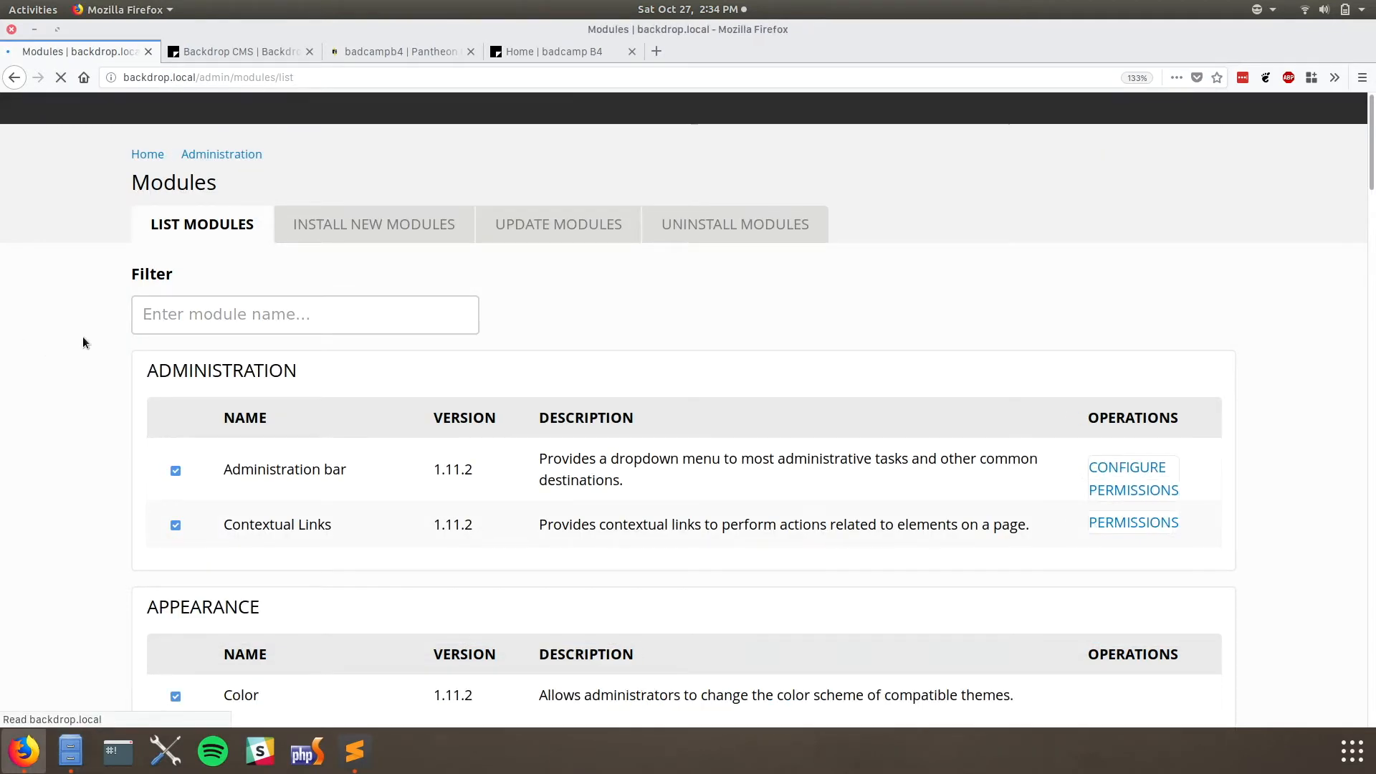
{"action": "left_click", "coordinate": [222, 313]}
{"action": "type", "text": "analy"}
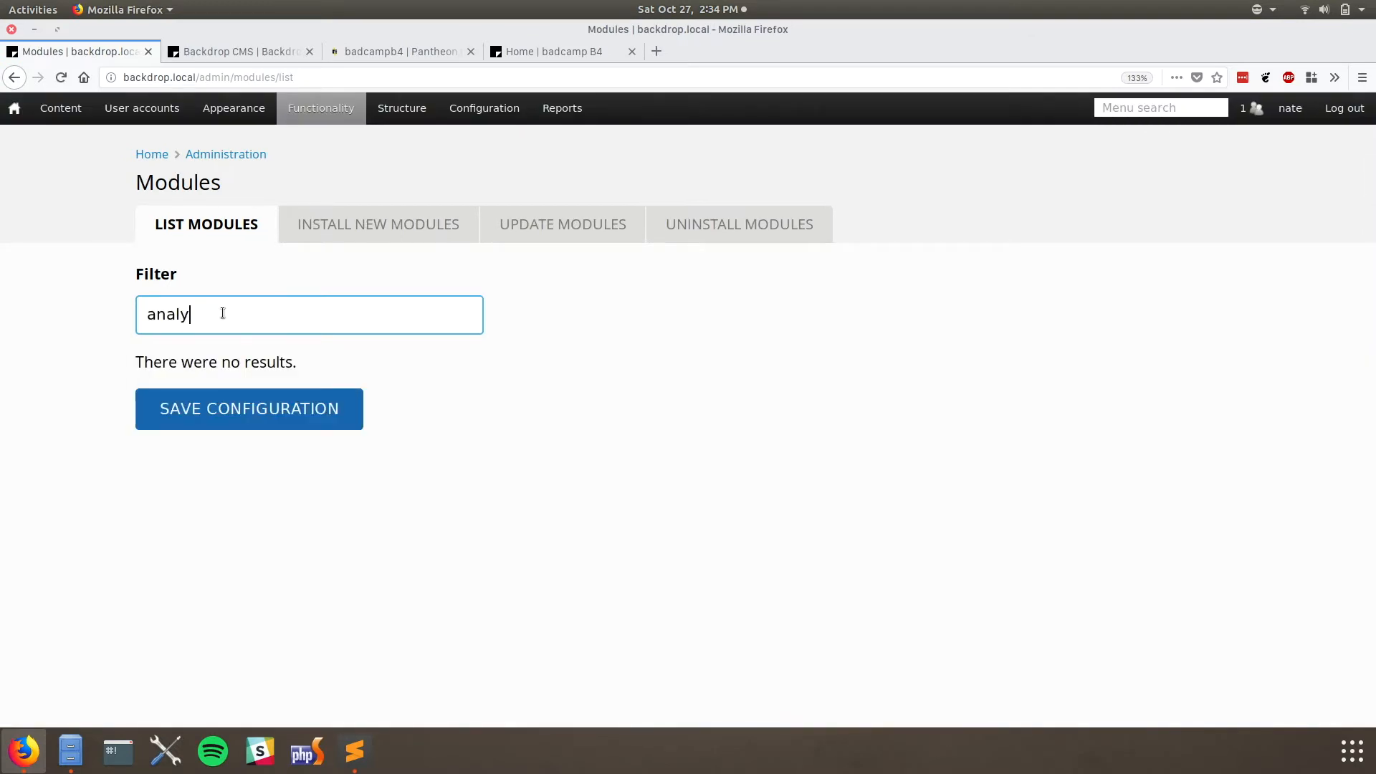
{"action": "key", "text": "ctrl+a"}
{"action": "type", "text": "webform"}
- Search the installable new modules for "webform" and add Webform to the installation queue
{"action": "left_click", "coordinate": [333, 230]}
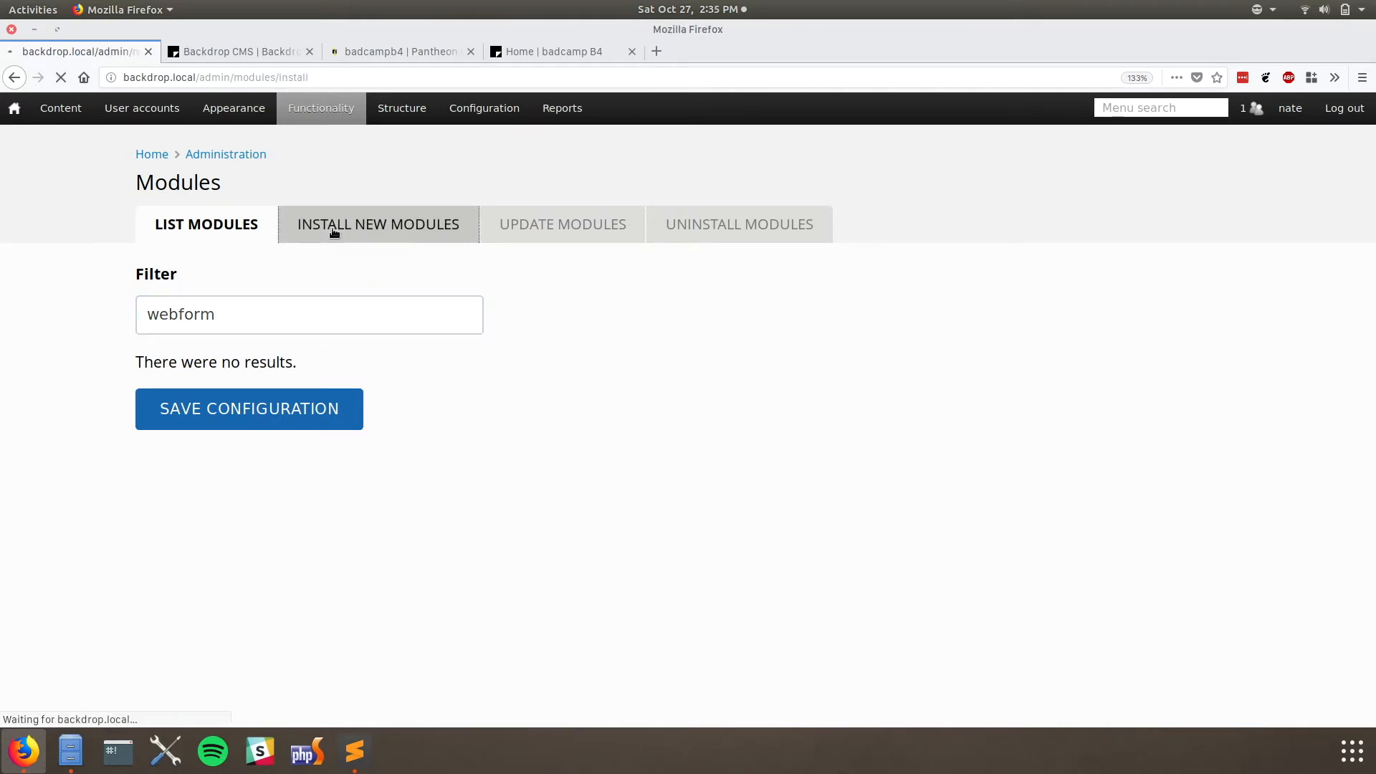
{"action": "left_click", "coordinate": [263, 324]}
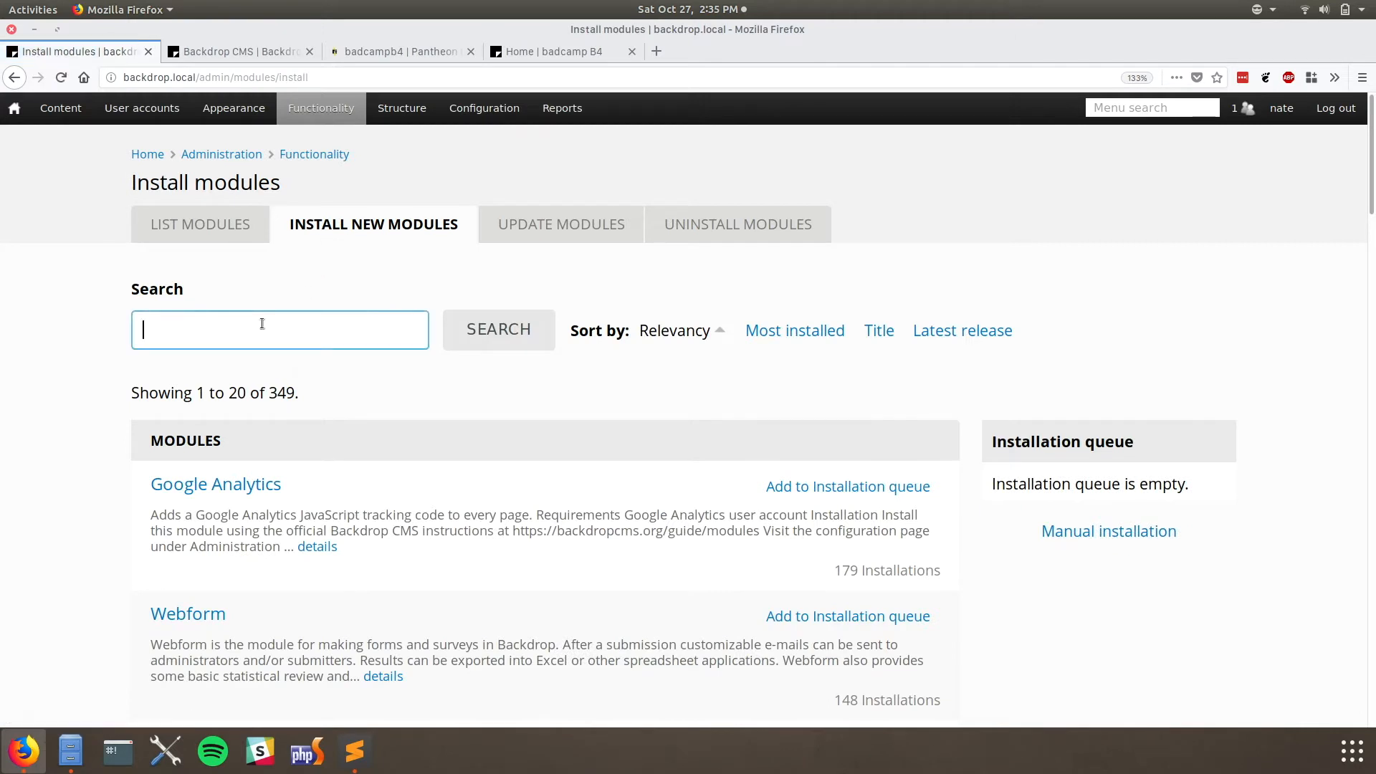
{"action": "type", "text": "webform"}
{"action": "key", "text": "Return"}
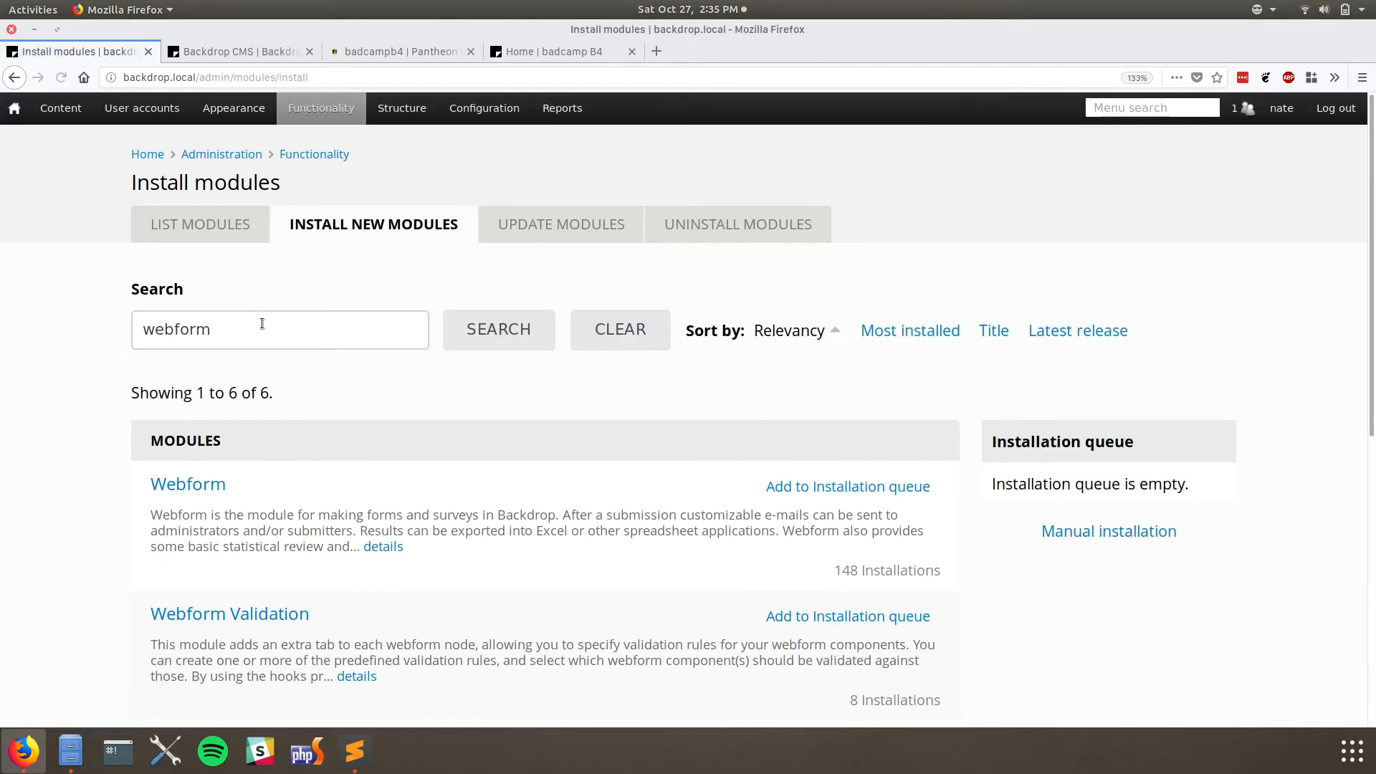
{"action": "left_click", "coordinate": [794, 487]}
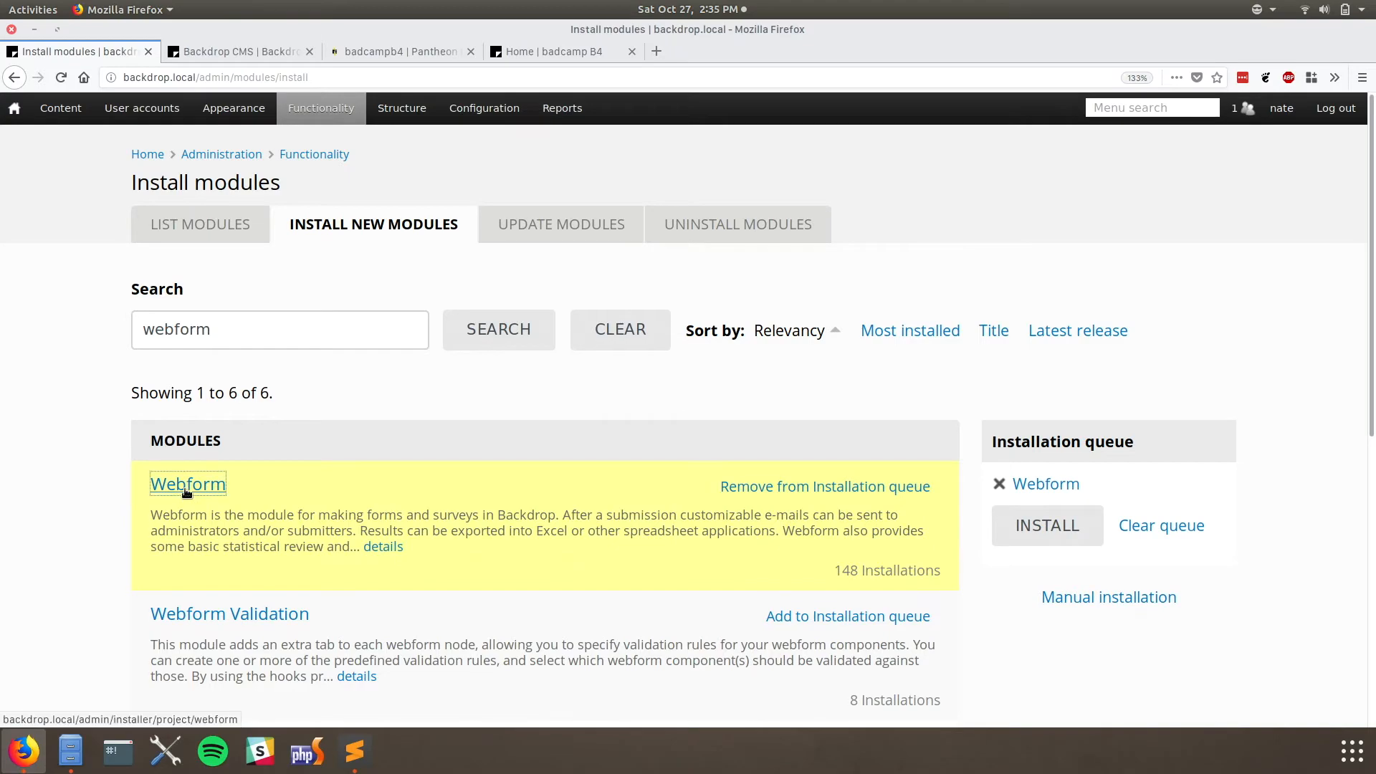
- Review the Webform module's project details, including requirements, installation and permissions, and close them
{"action": "left_click", "coordinate": [219, 486]}
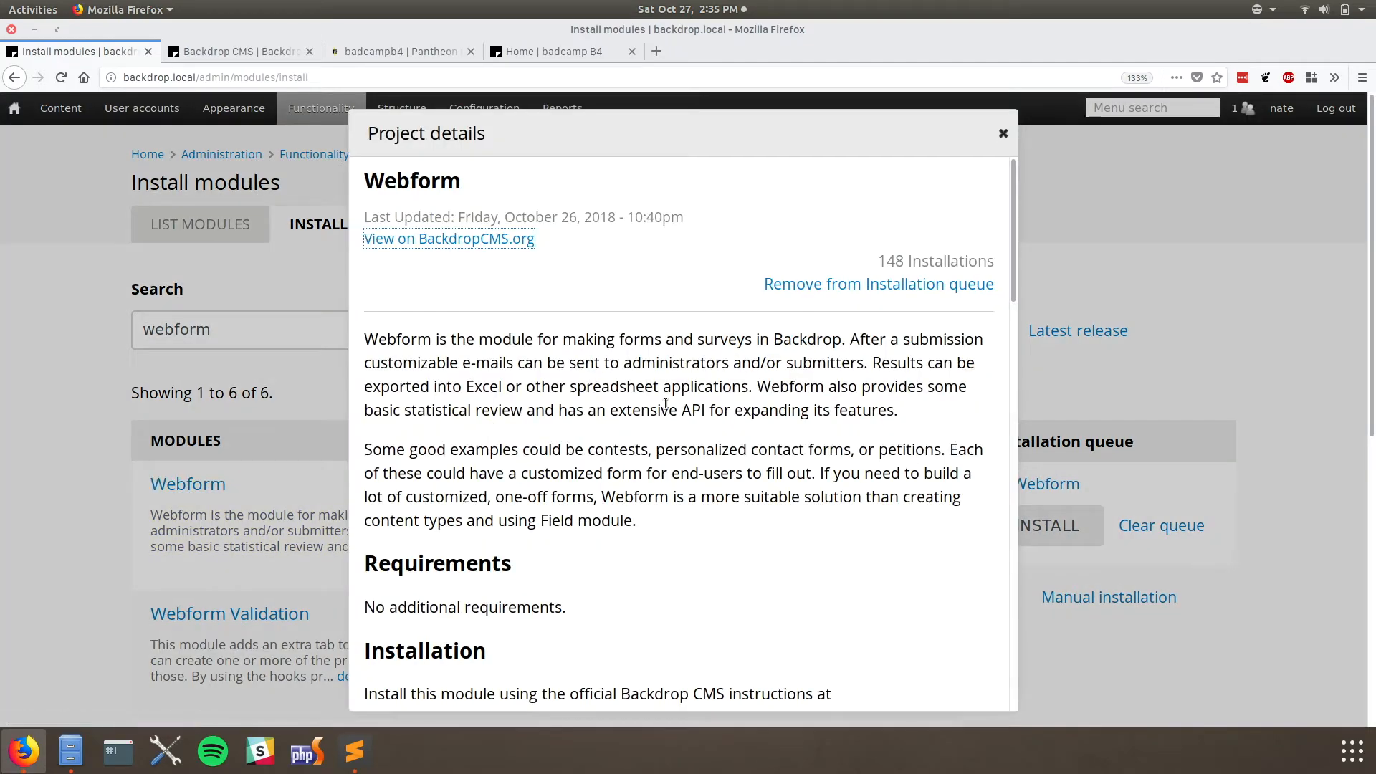
{"action": "scroll", "coordinate": [664, 405], "scroll_direction": "down", "scroll_amount": 7}
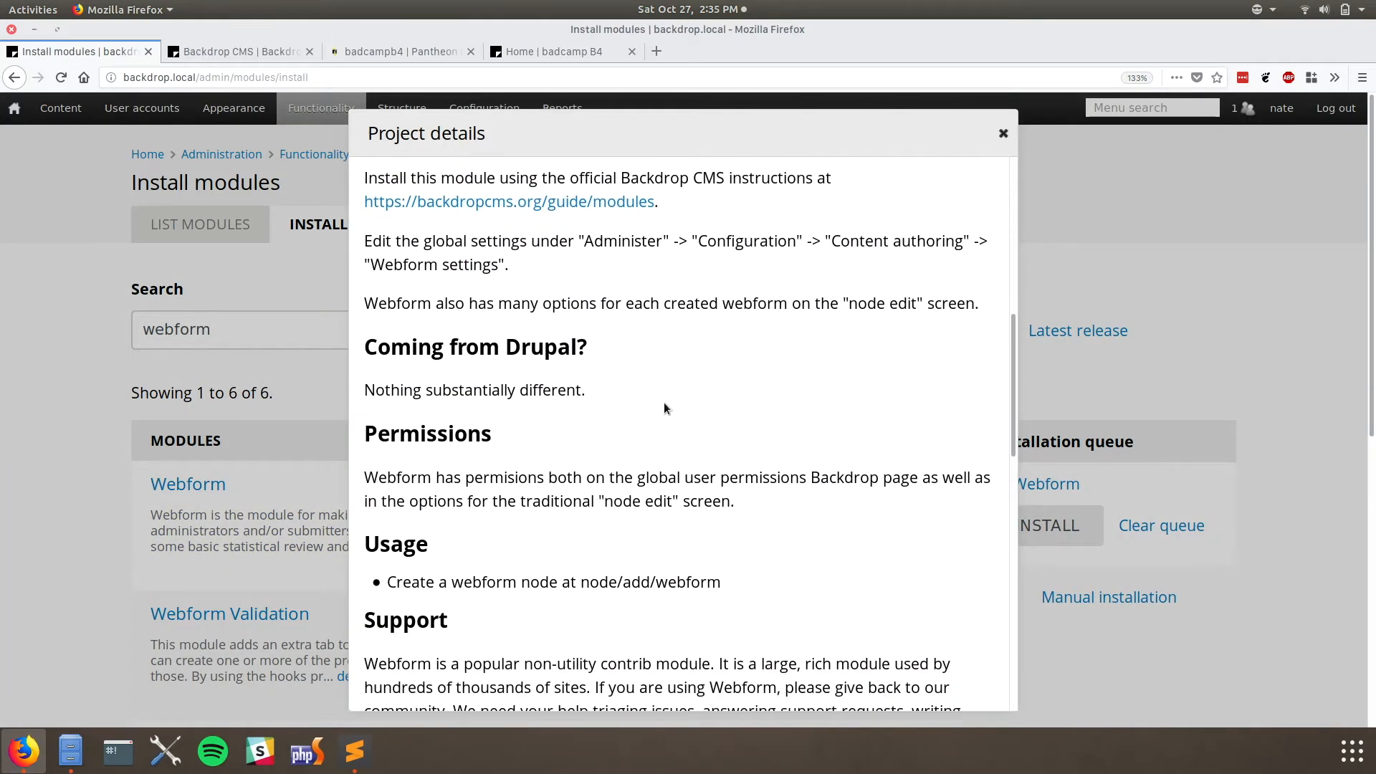
{"action": "scroll", "coordinate": [663, 402], "scroll_direction": "up", "scroll_amount": 7}
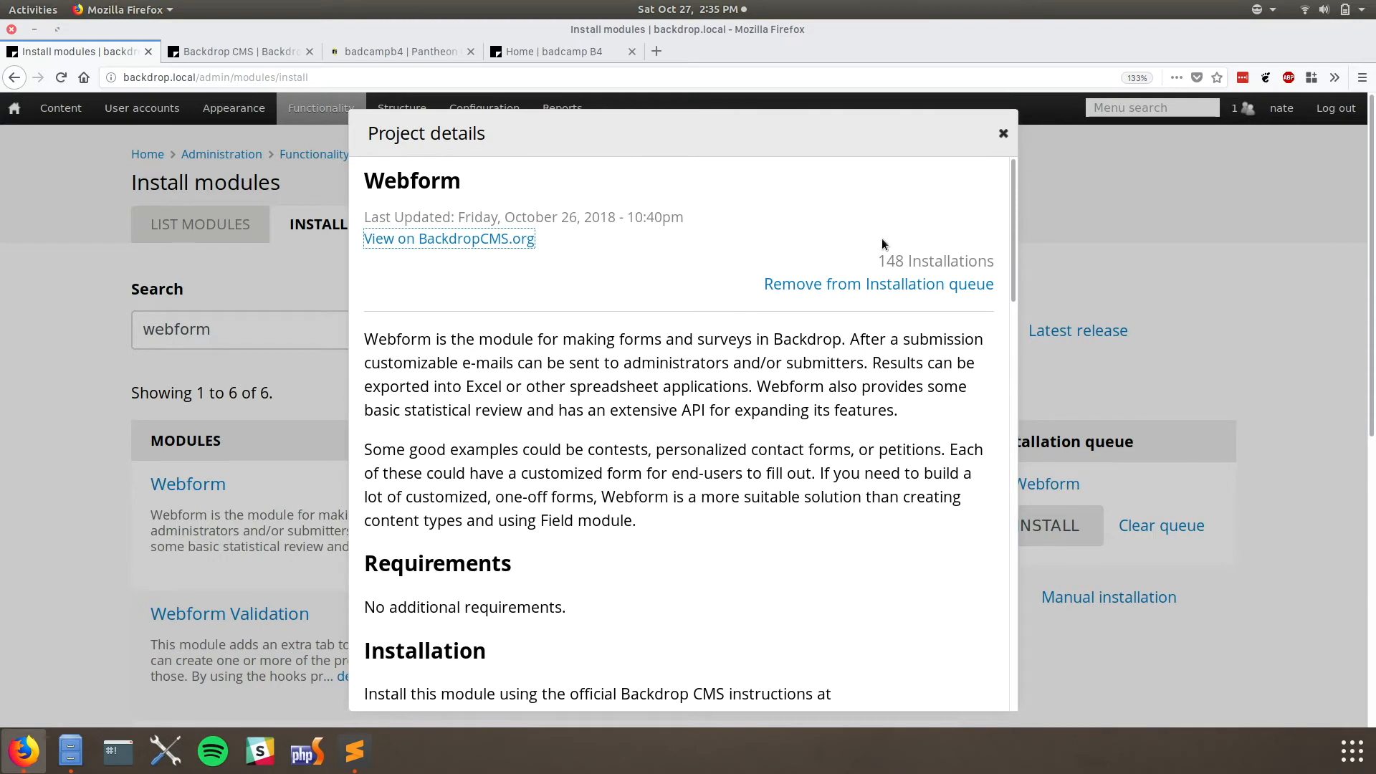
{"action": "left_click", "coordinate": [1003, 133]}
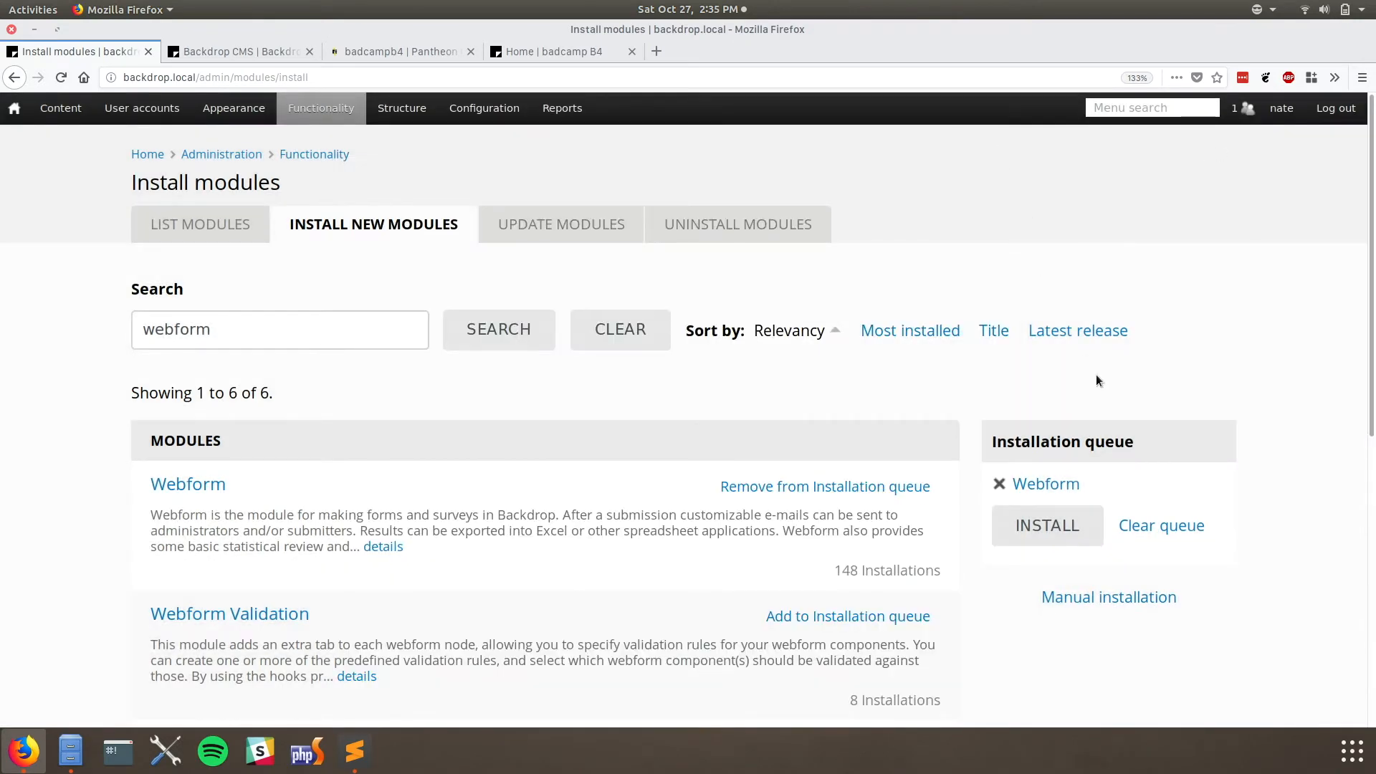
- Install Webform 1.x-4.18.0 from the installation queue, keeping the site in maintenance mode during the update
{"action": "left_click", "coordinate": [1036, 534]}
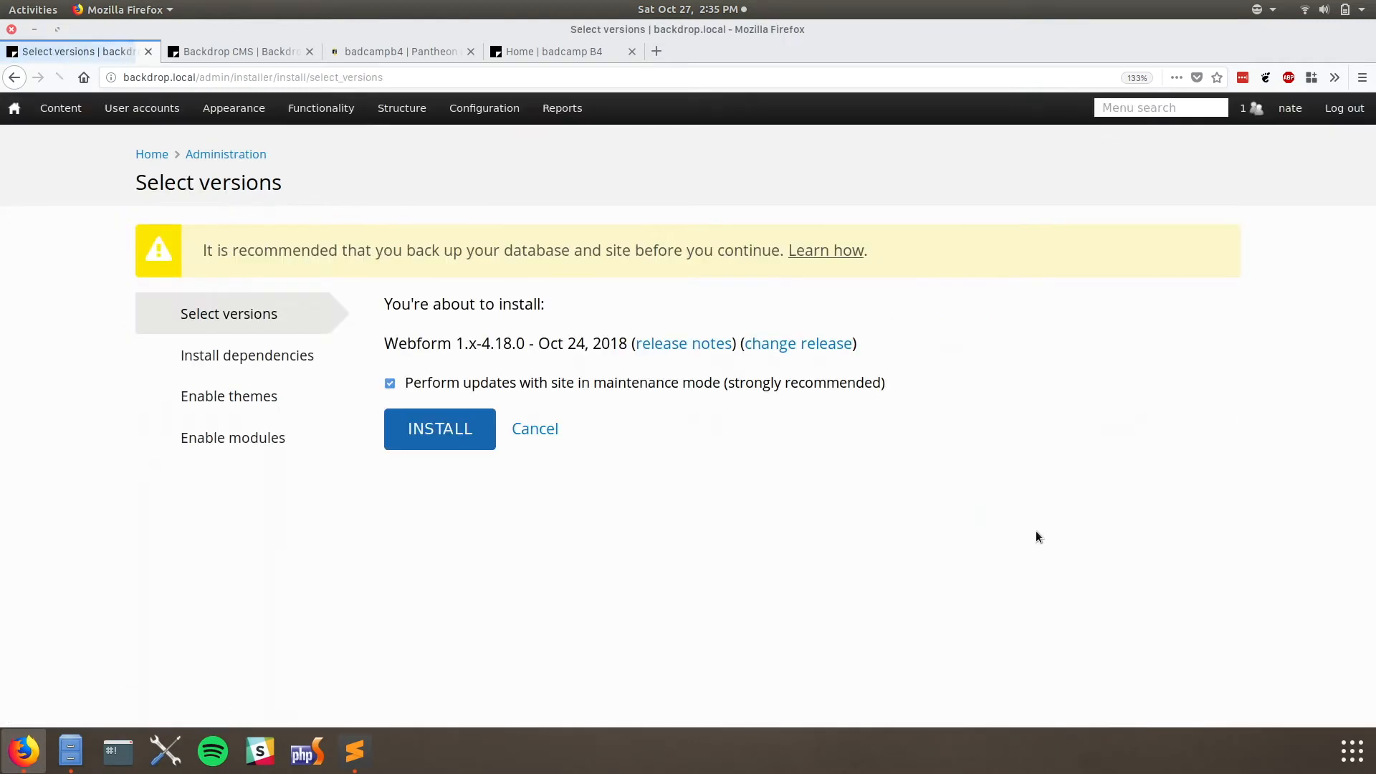
{"action": "left_click", "coordinate": [399, 426]}
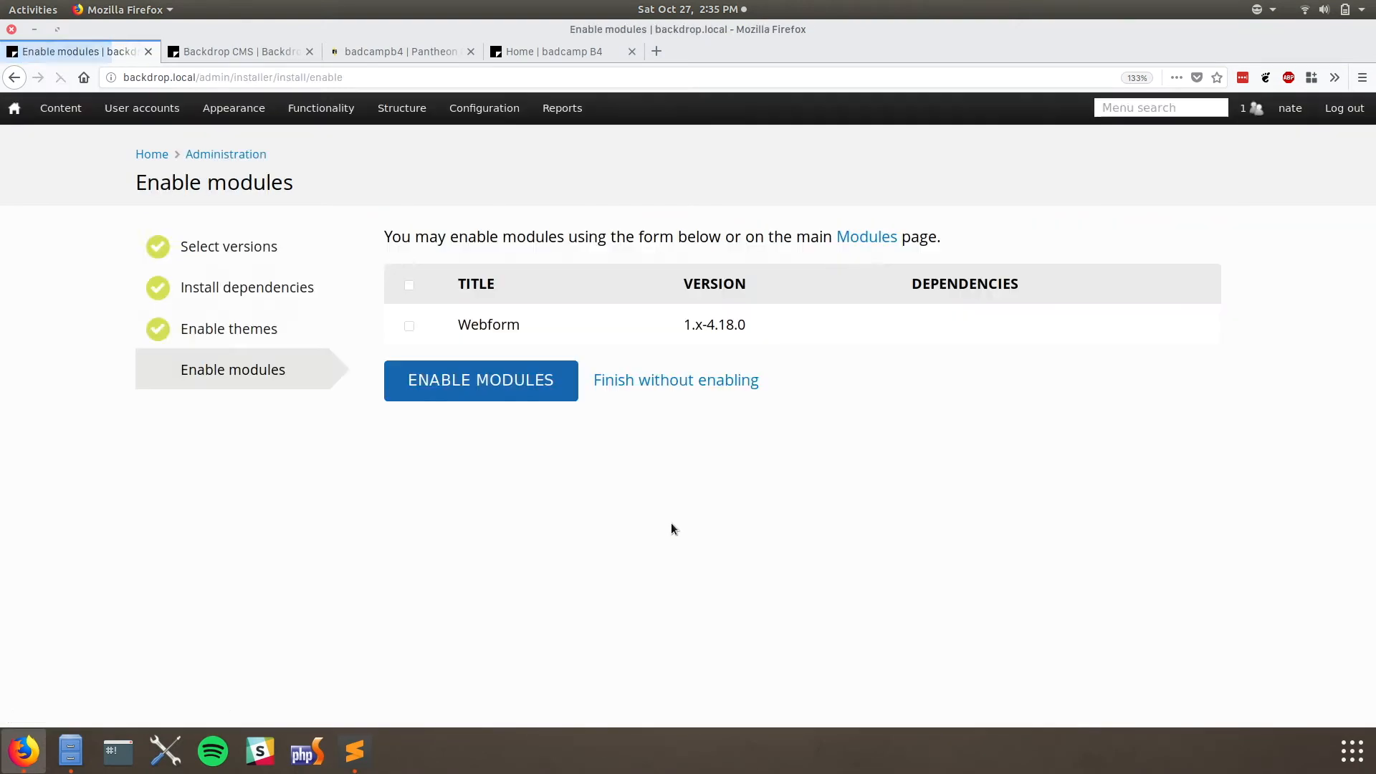
{"action": "left_click", "coordinate": [412, 332]}
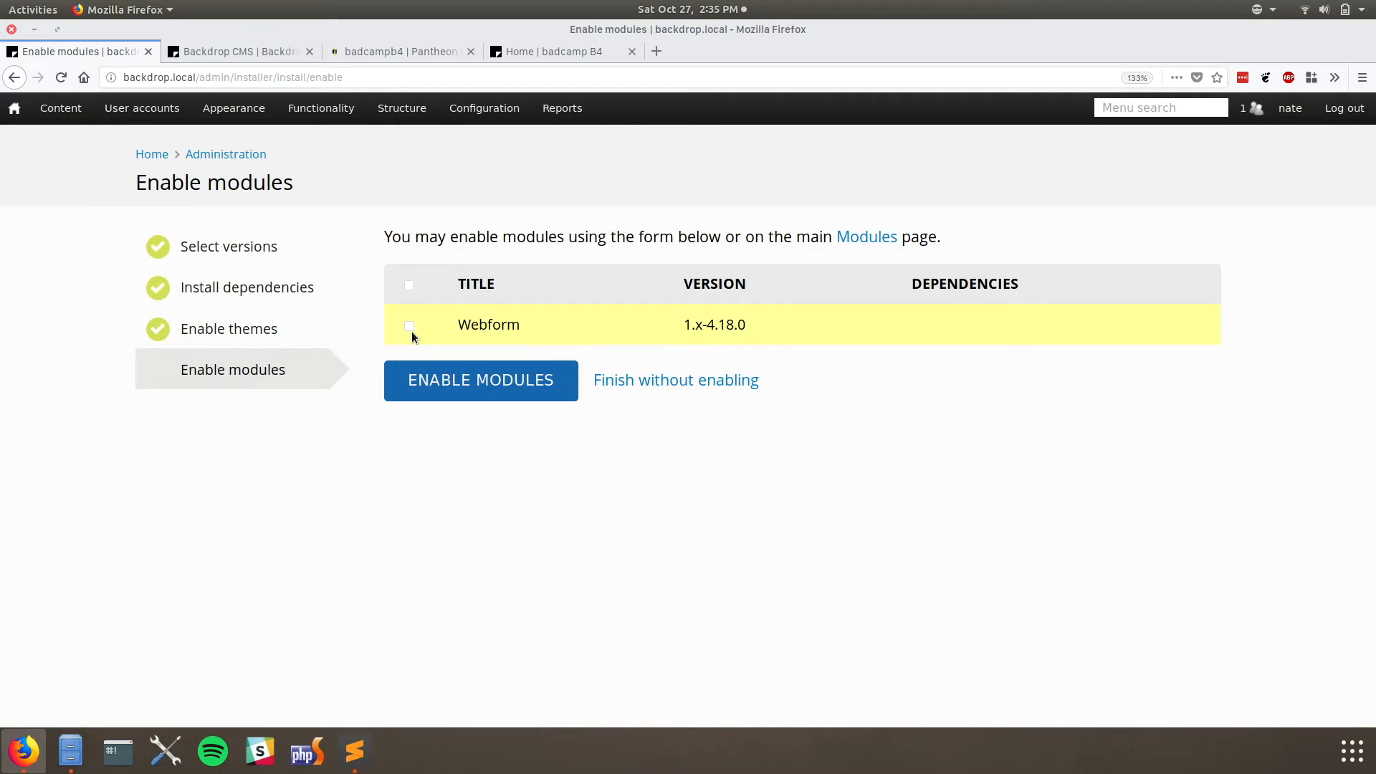
- Check the site's modules folder in Files, then return to Firefox and finish the installation without enabling Webform
{"action": "key", "text": "alt+Tab"}
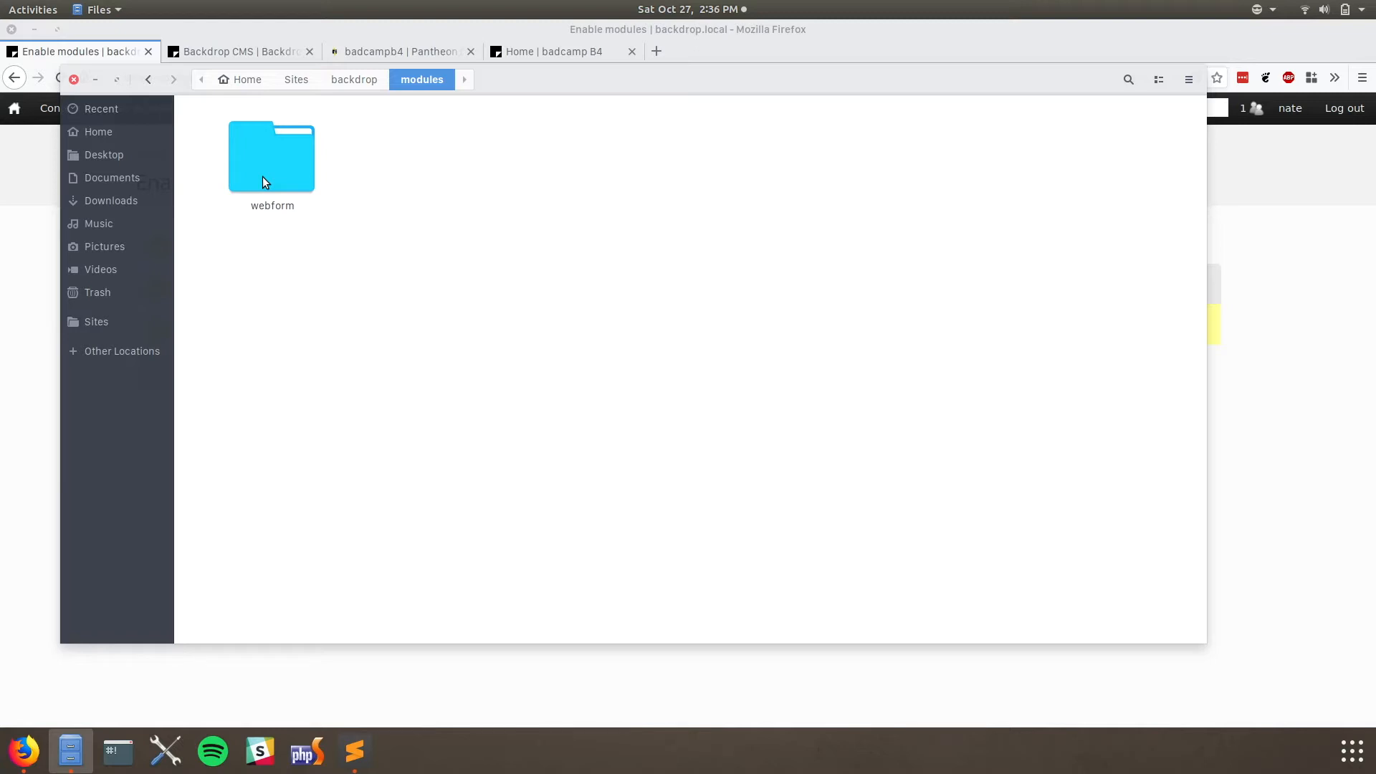
{"action": "left_click", "coordinate": [28, 289]}
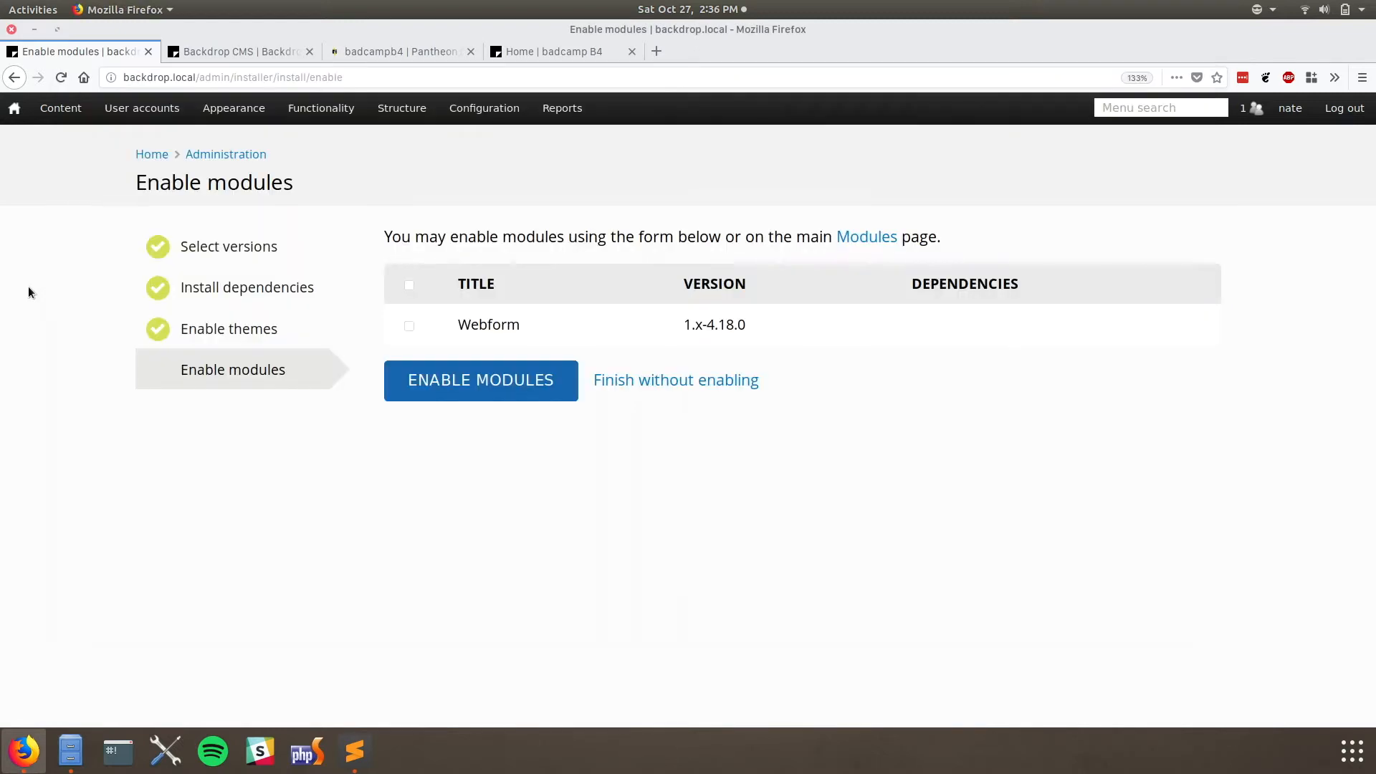
{"action": "left_click", "coordinate": [635, 380]}
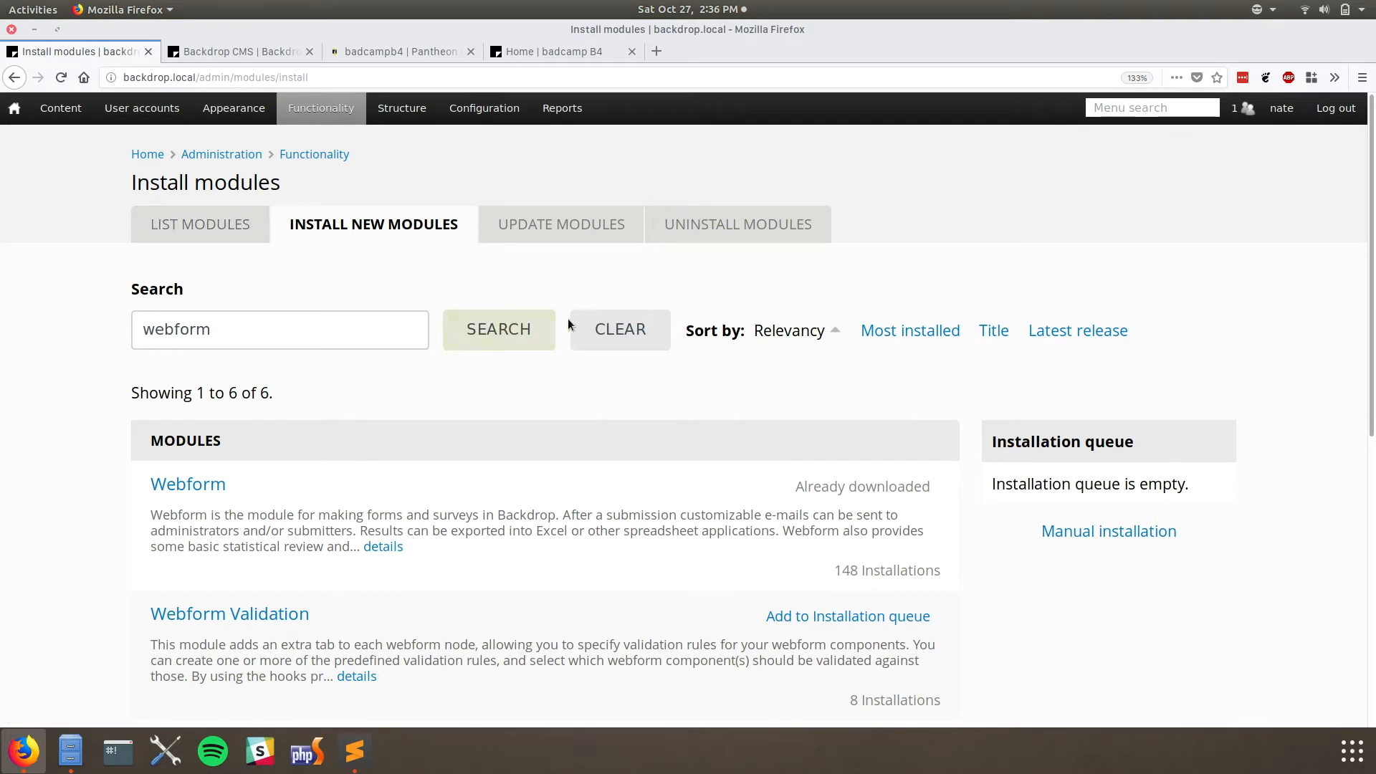
- Start a new content item of type Page and title it "History"
{"action": "mouse_move", "coordinate": [88, 143]}
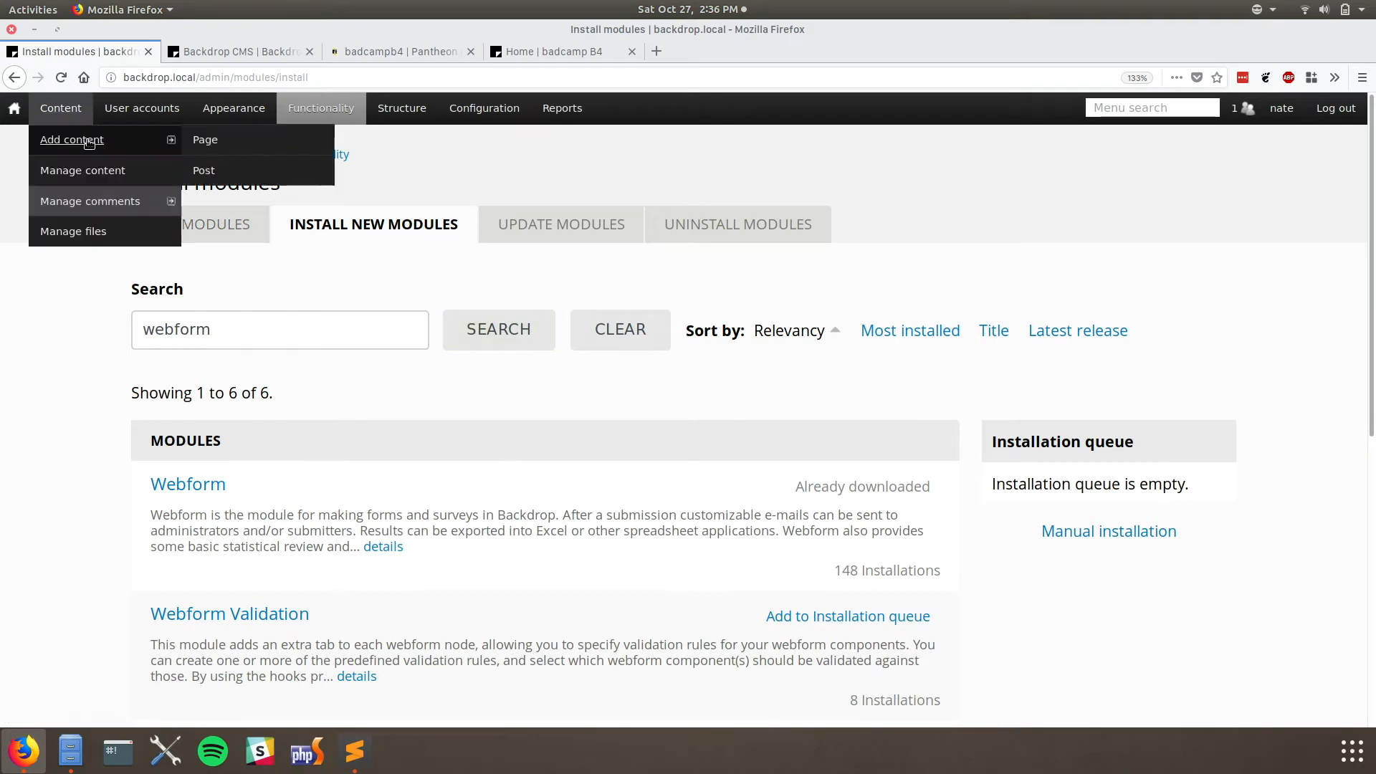
{"action": "left_click", "coordinate": [212, 140]}
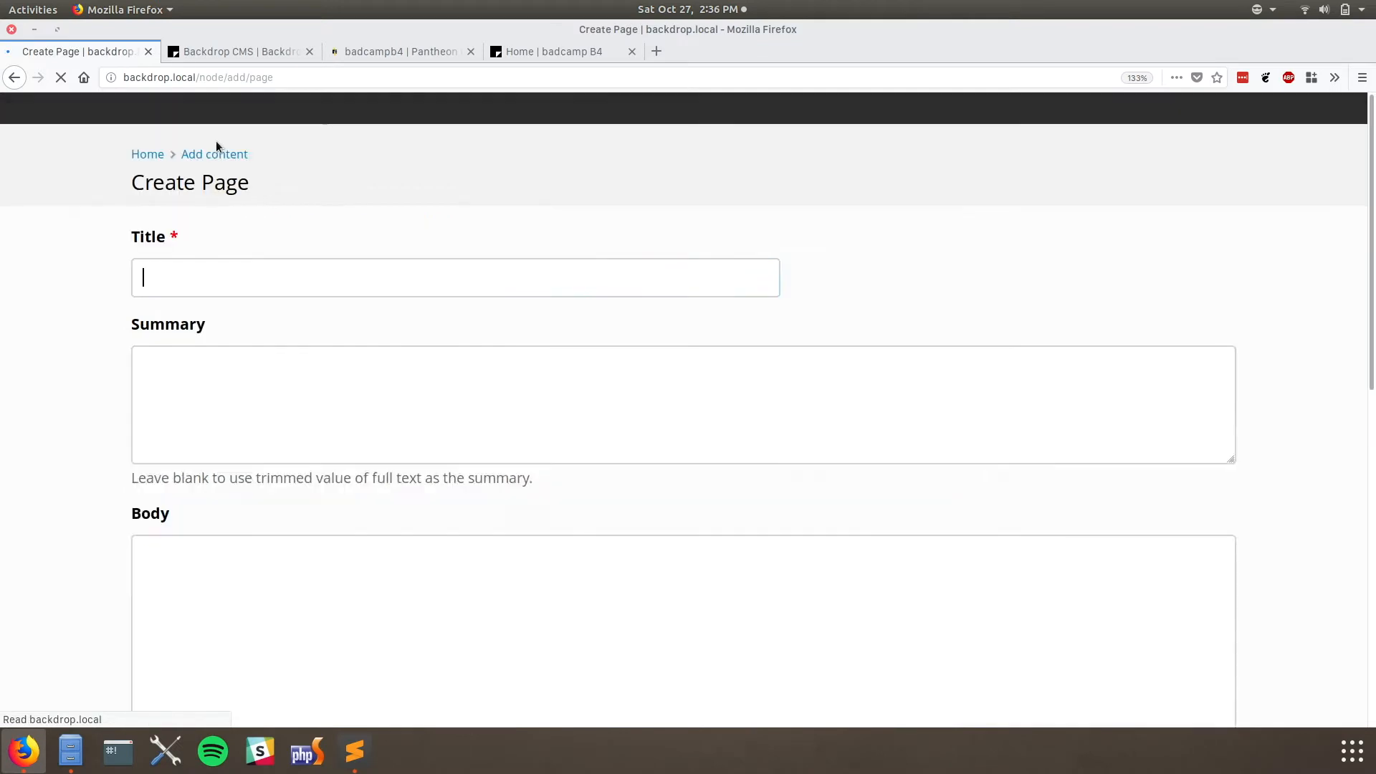
{"action": "mouse_move", "coordinate": [61, 114]}
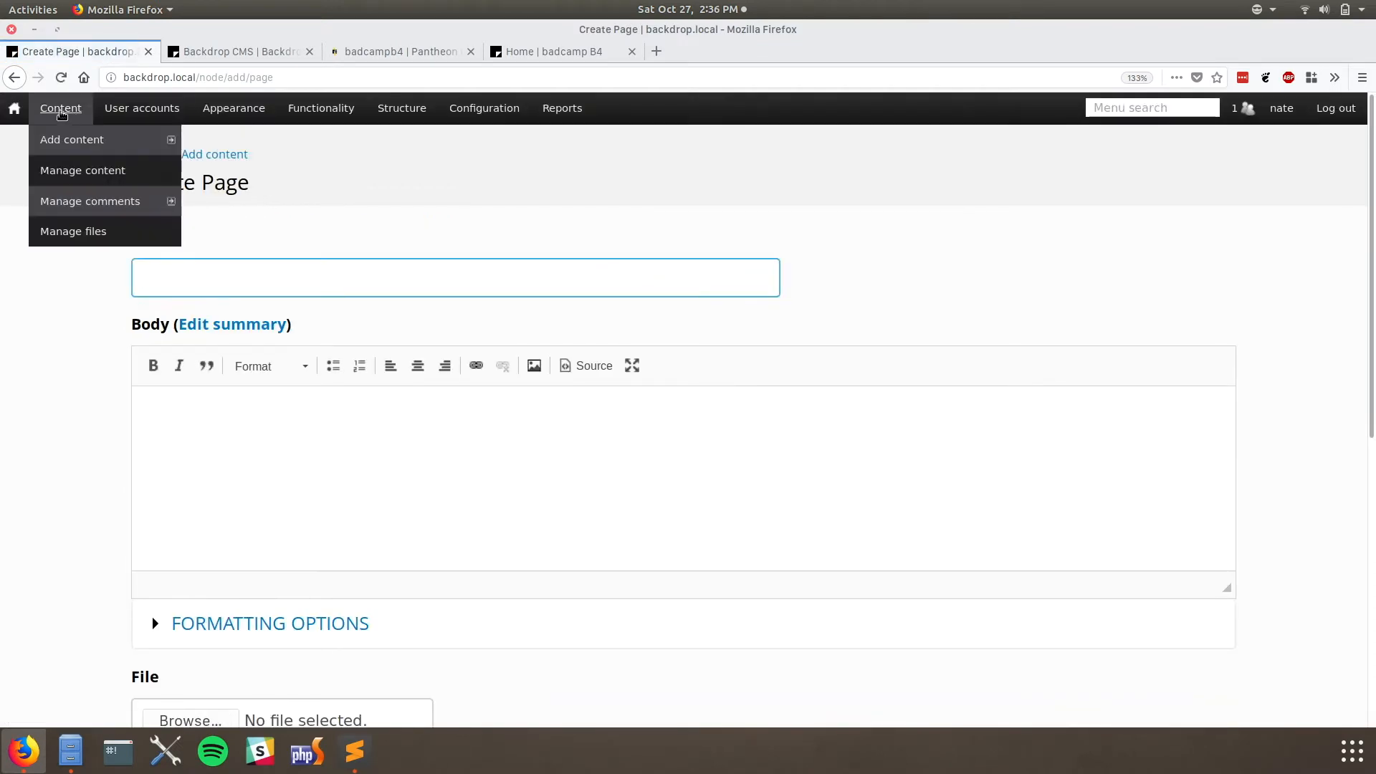
{"action": "mouse_move", "coordinate": [73, 141]}
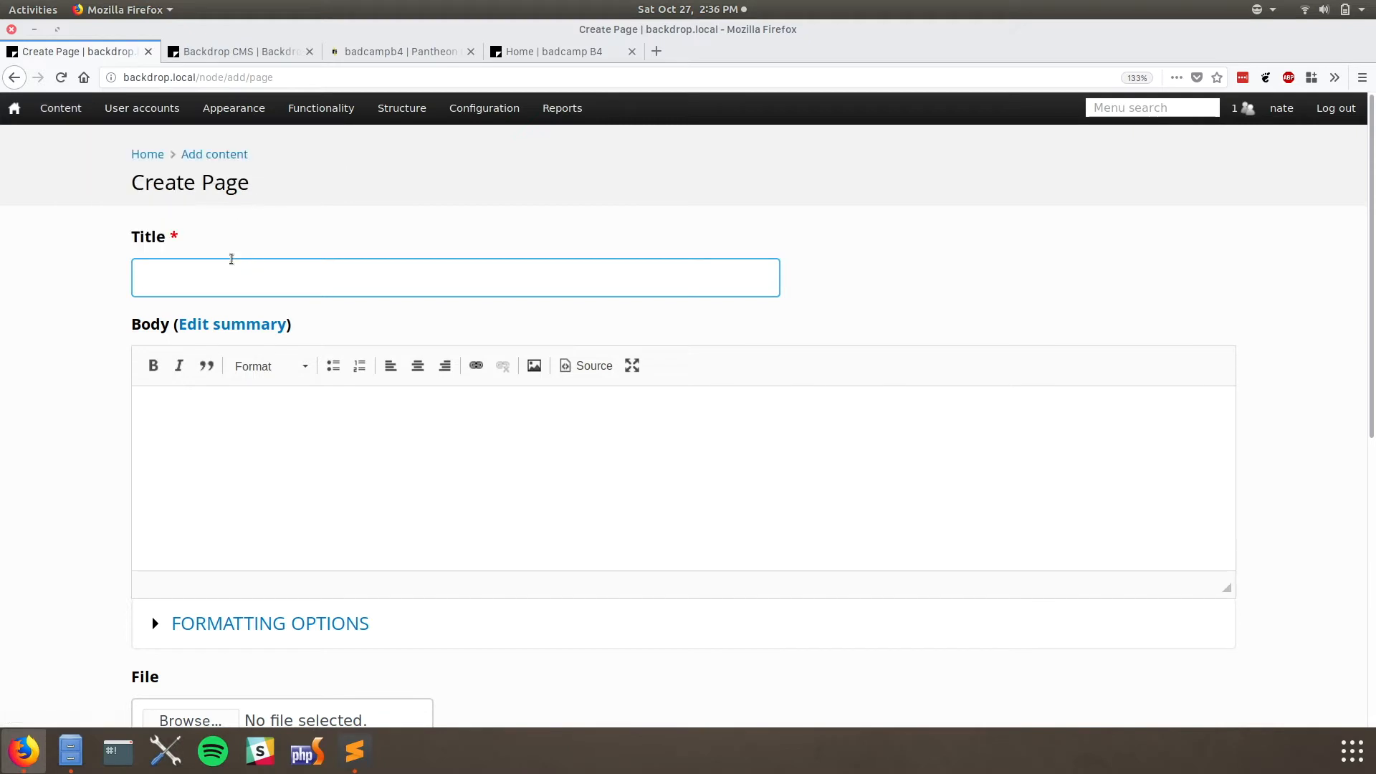
{"action": "type", "text": "Histor"}
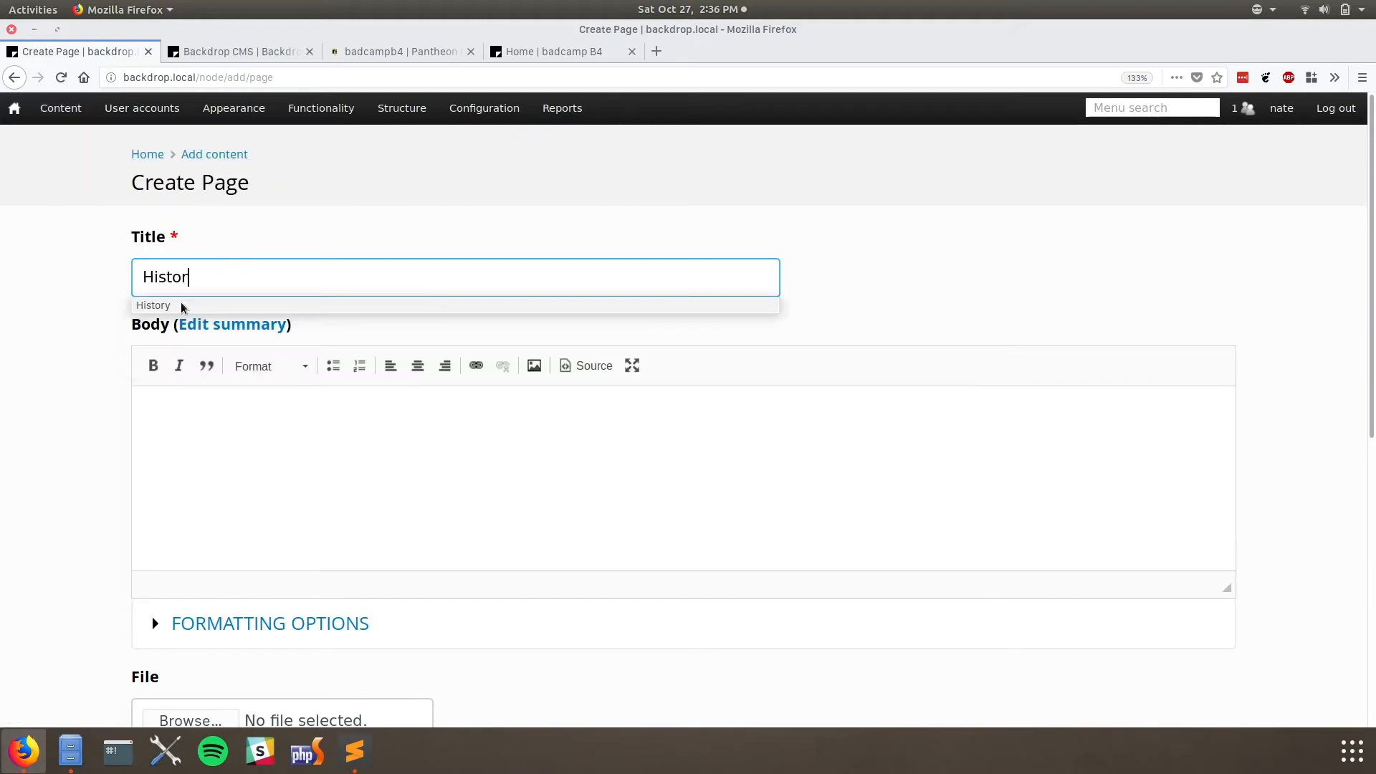
{"action": "type", "text": "y"}
- Write "This is a history of our company!" in the page body and begin a new line
{"action": "left_click", "coordinate": [283, 499]}
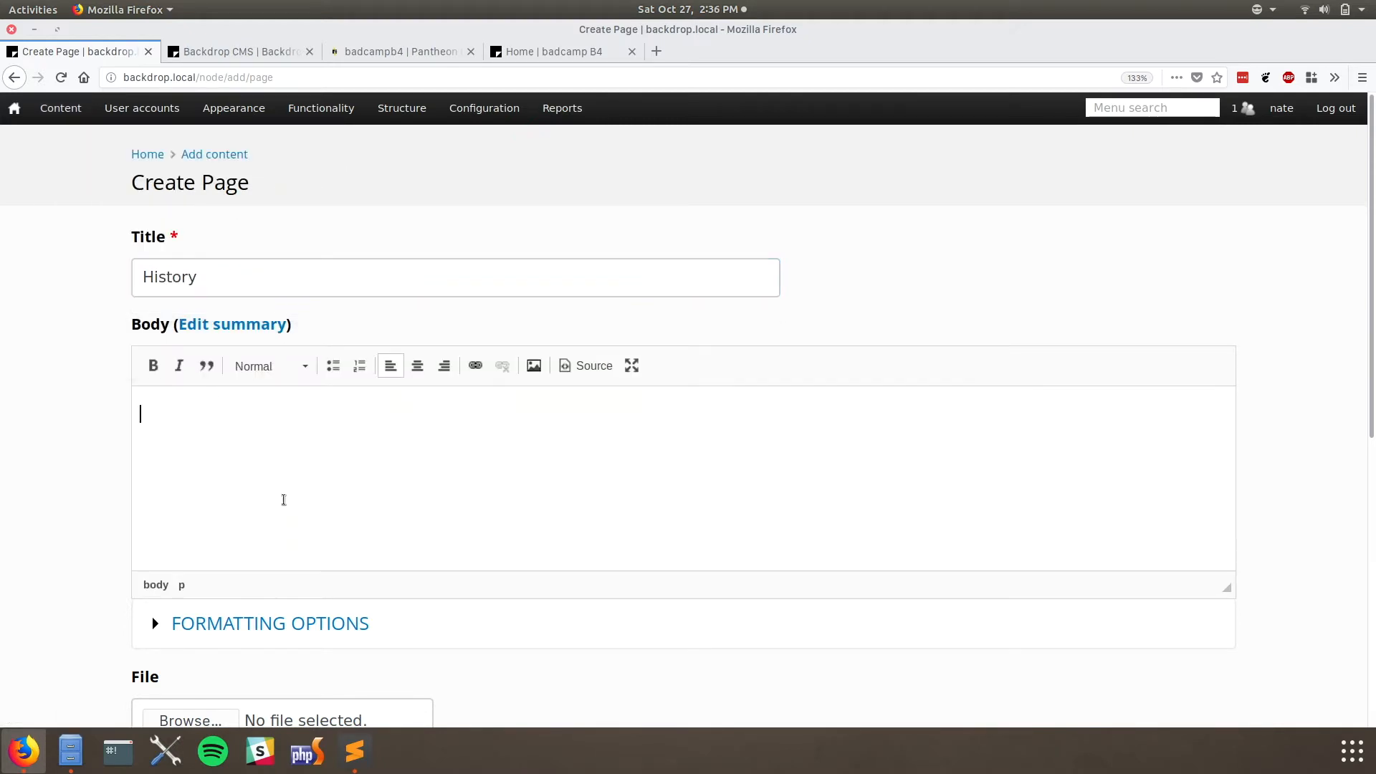
{"action": "type", "text": "This is a history "}
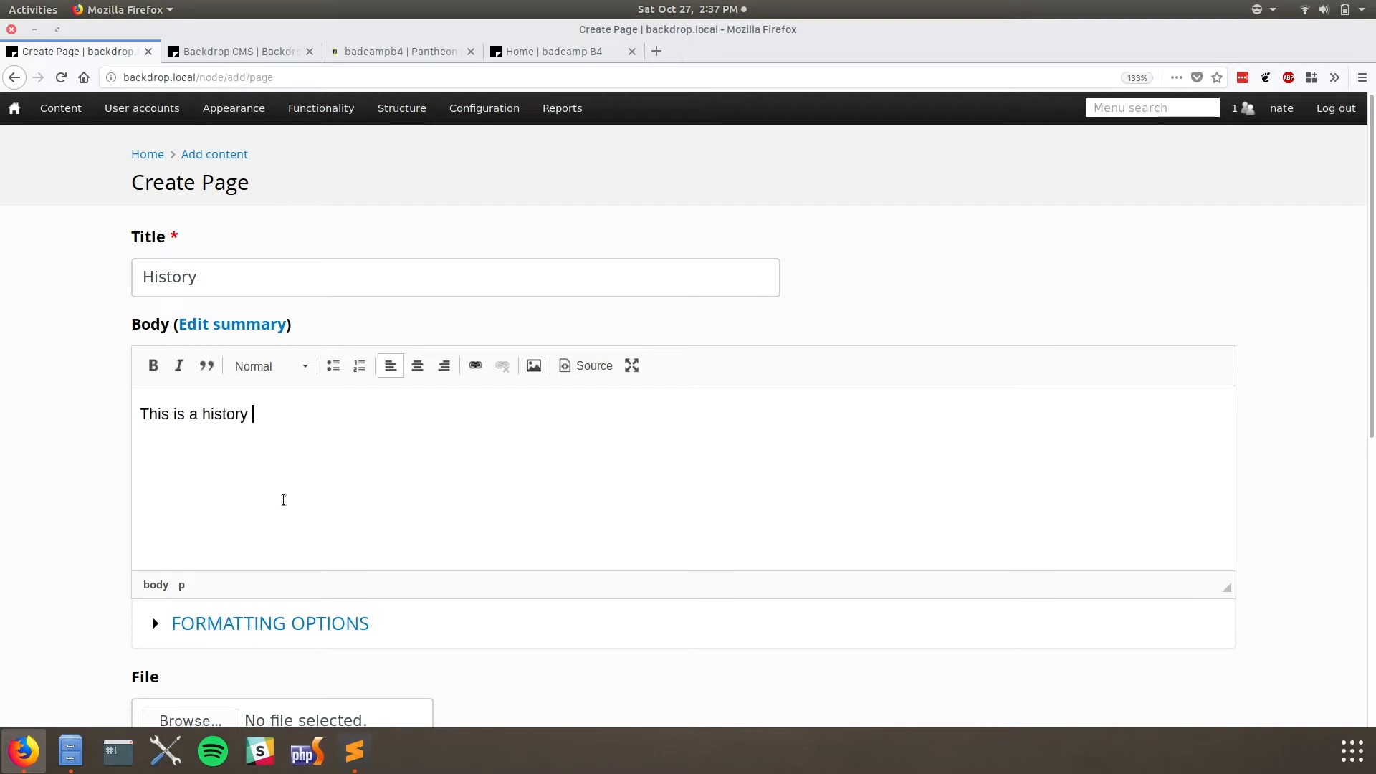
{"action": "type", "text": "of our company!"}
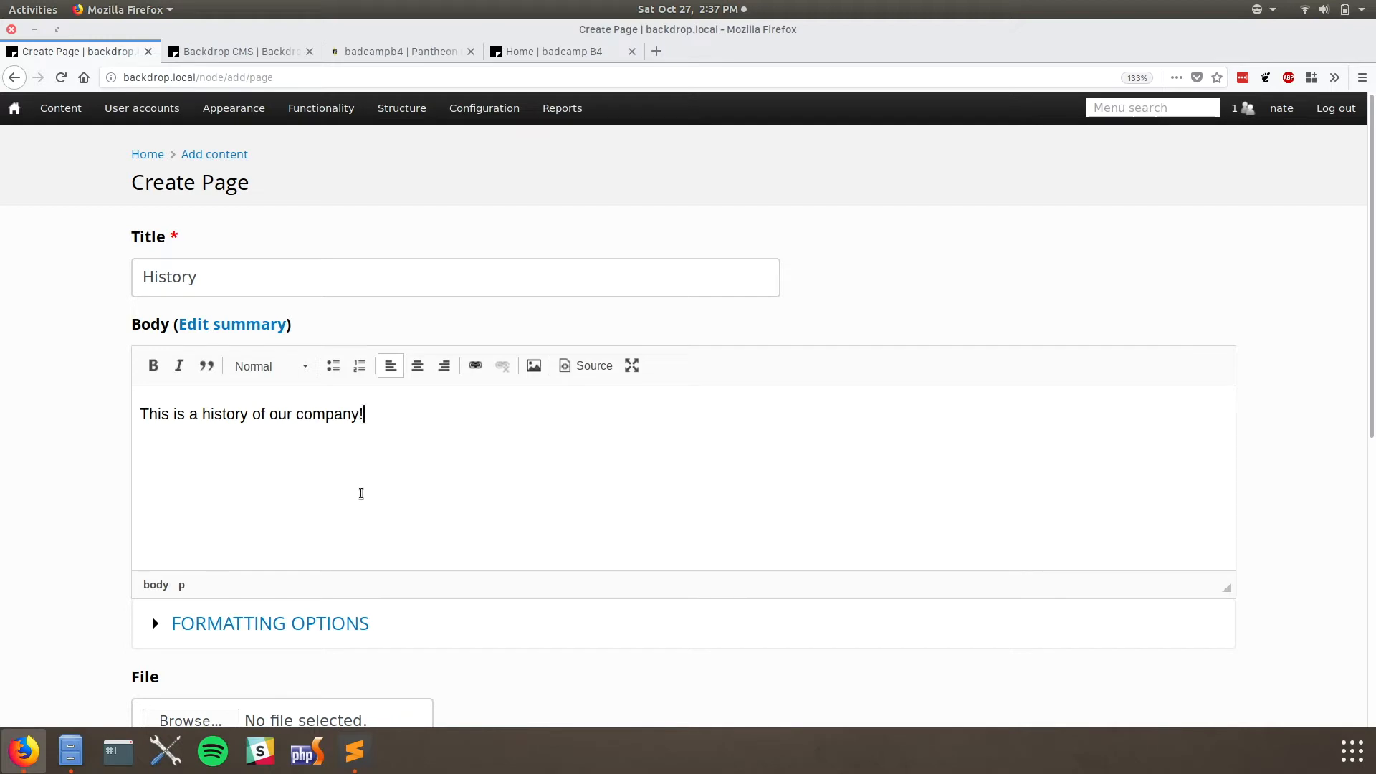
{"action": "key", "text": "Return"}
- Begin inserting an image in the body and upload dartboard.jpg from the My Studio Work folder
{"action": "scroll", "coordinate": [579, 501], "scroll_direction": "down", "scroll_amount": 5}
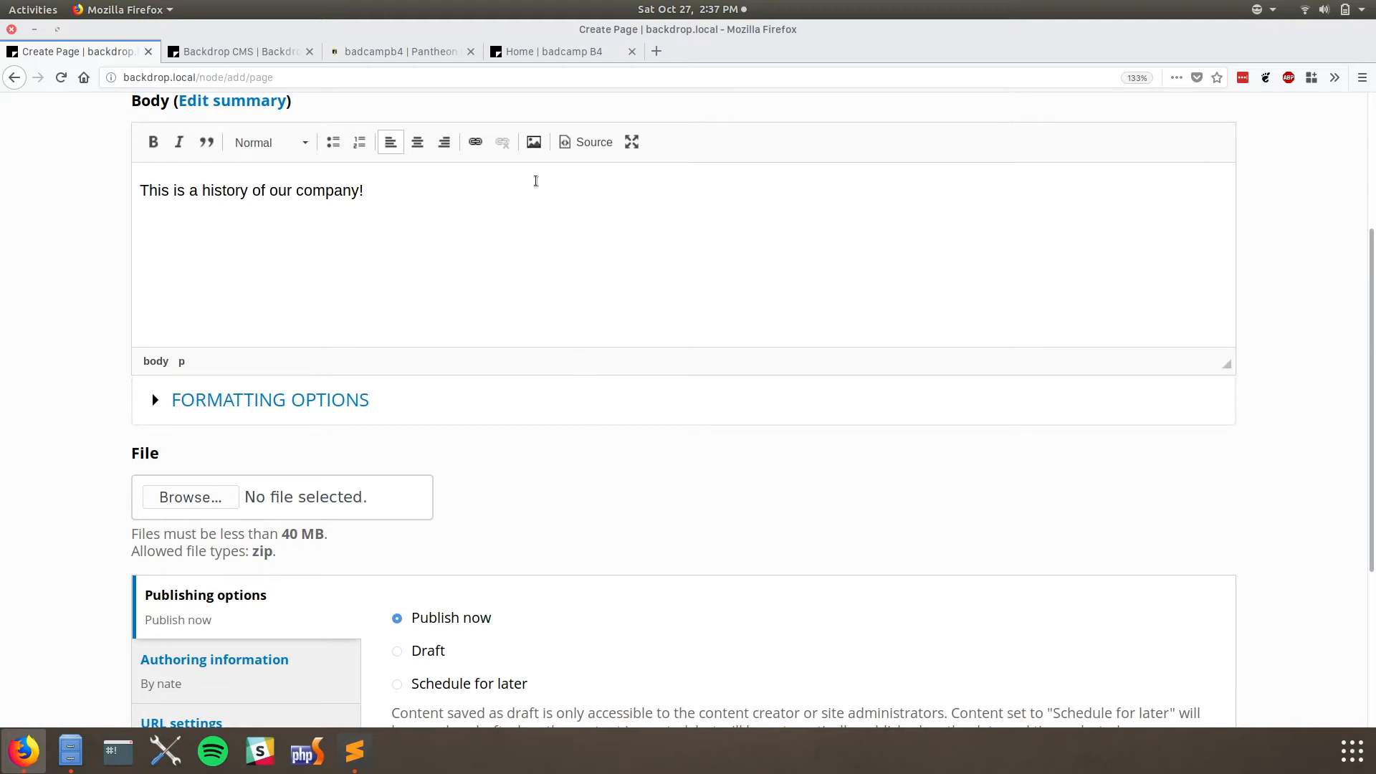
{"action": "left_click", "coordinate": [534, 142]}
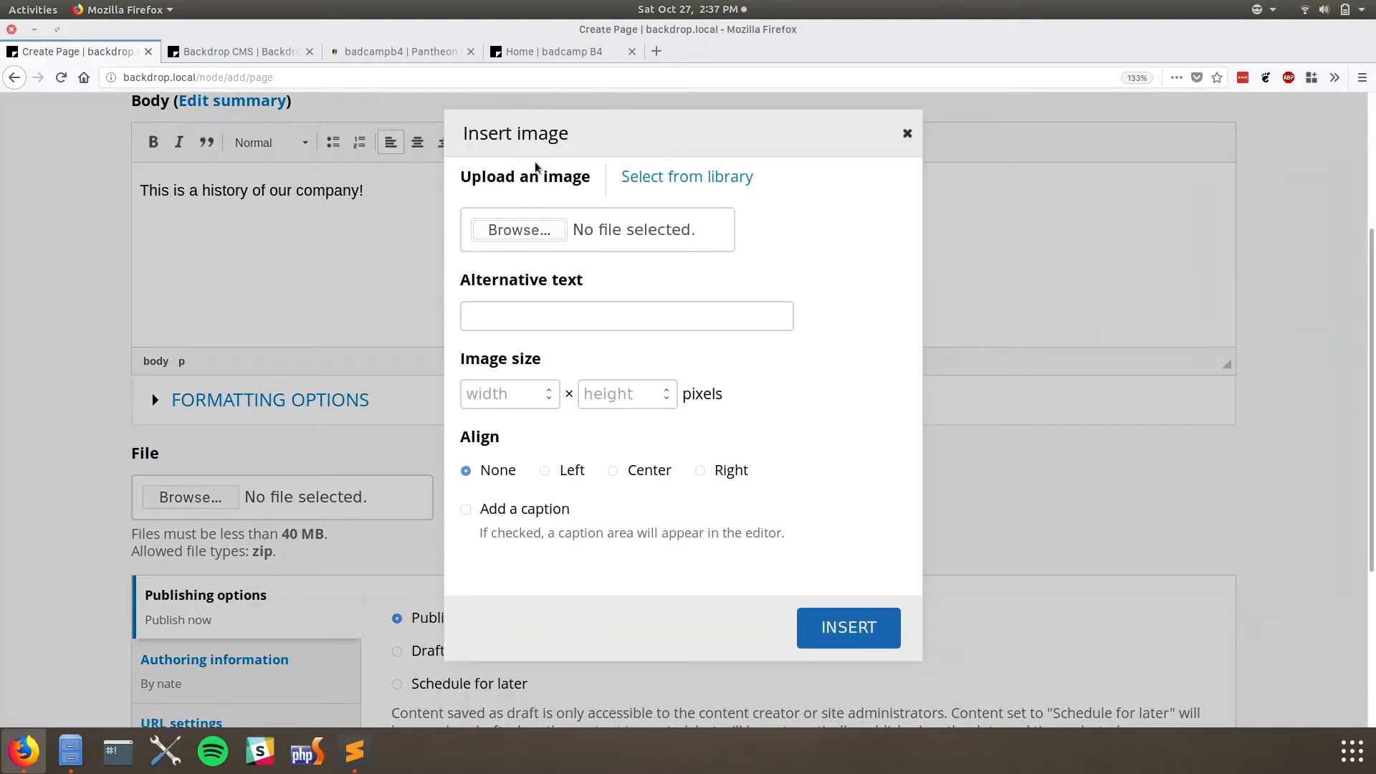
{"action": "left_click", "coordinate": [527, 229]}
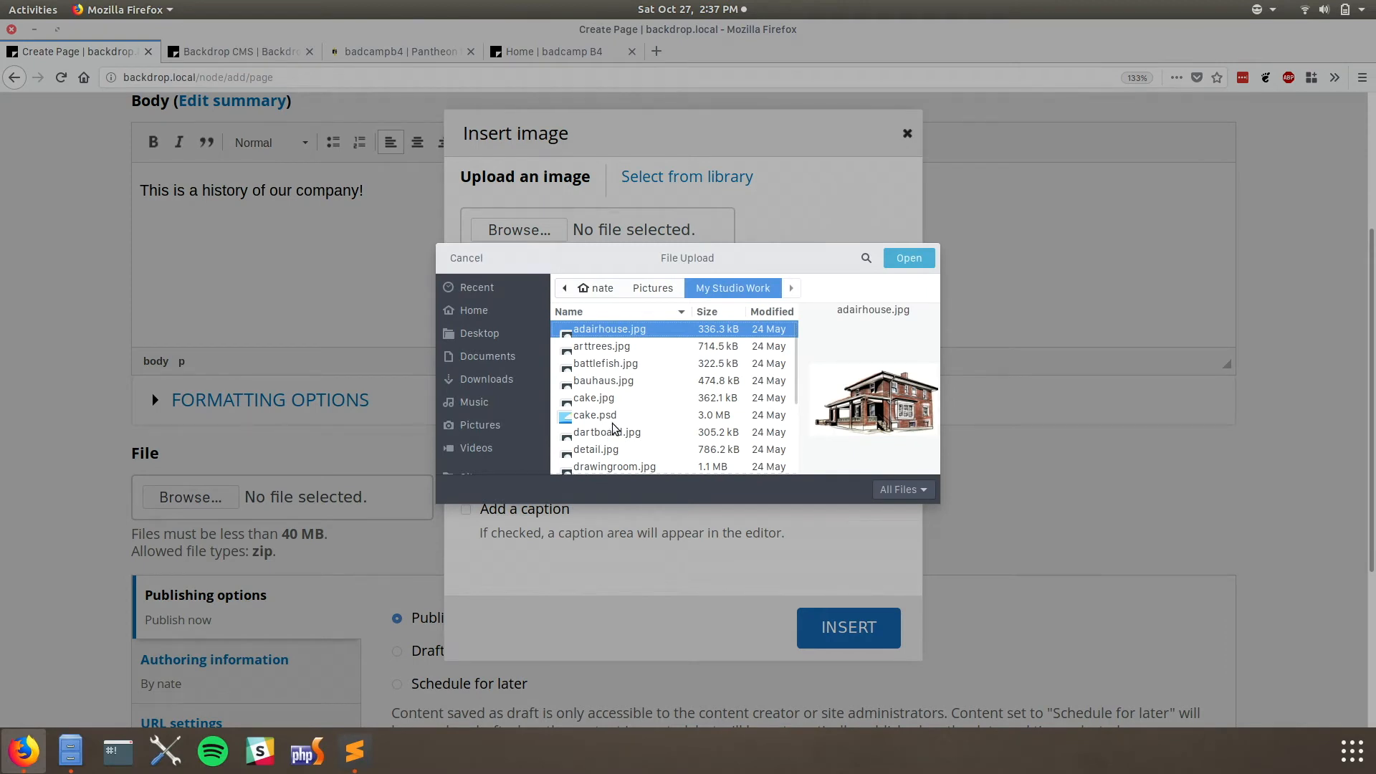
{"action": "left_click", "coordinate": [589, 434]}
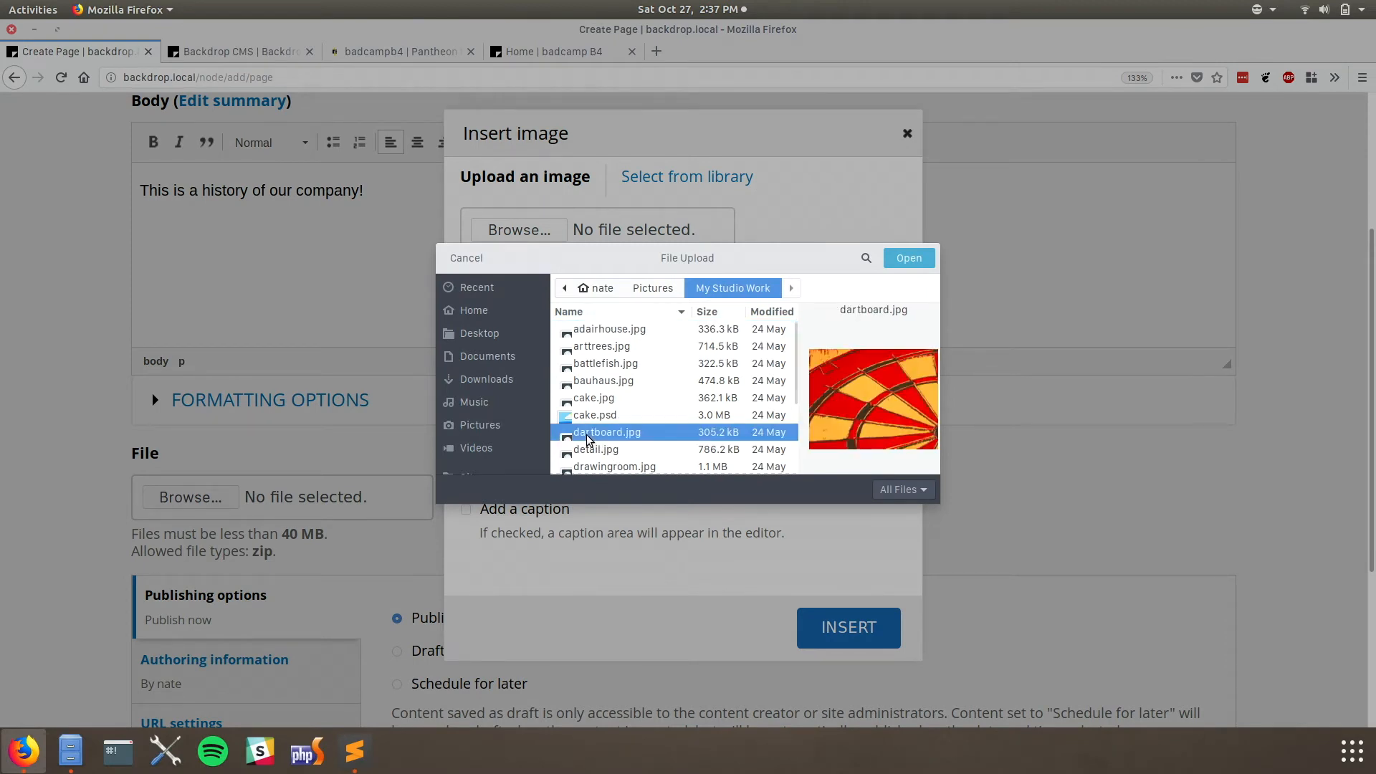
{"action": "left_click", "coordinate": [909, 258]}
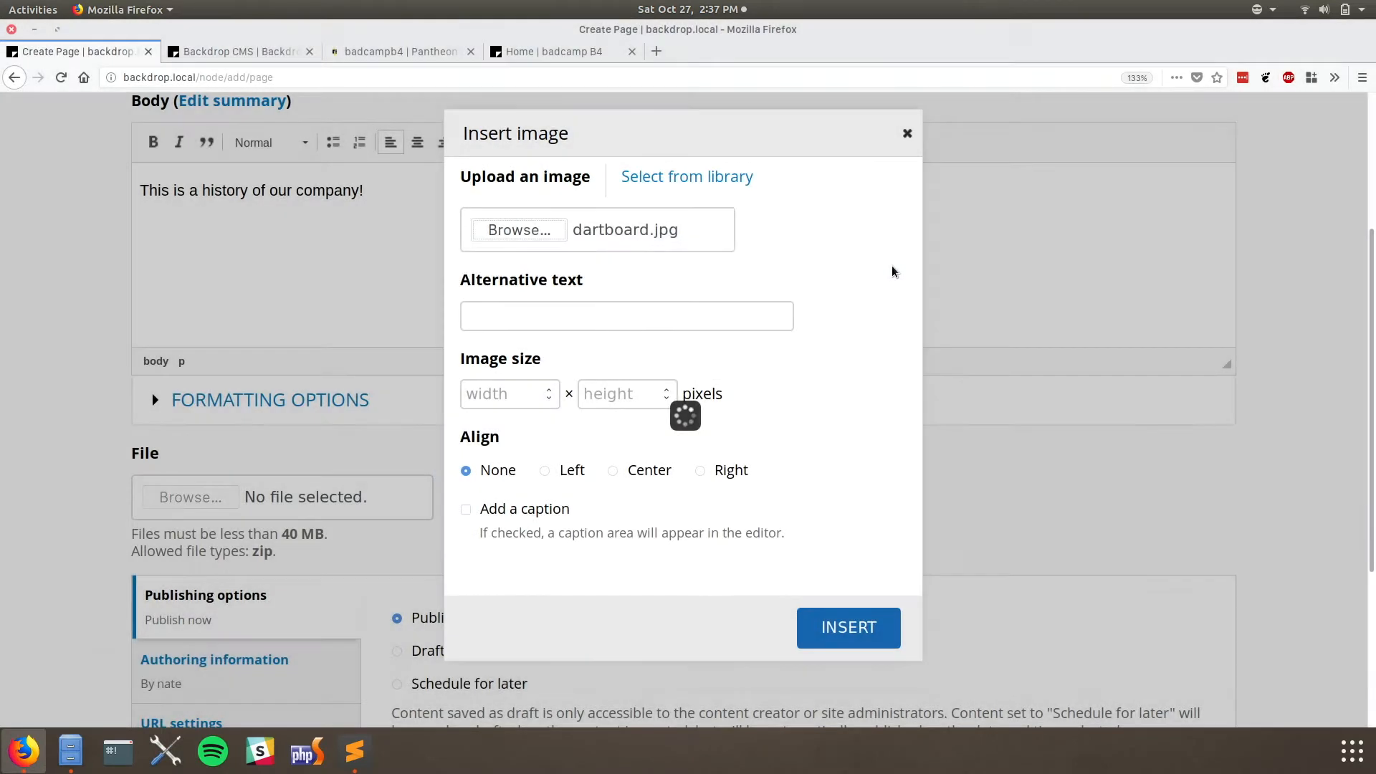
- Set the image's alternative text to "Dartboard close-up", turn on its caption and insert it into the body
{"action": "left_click", "coordinate": [521, 340]}
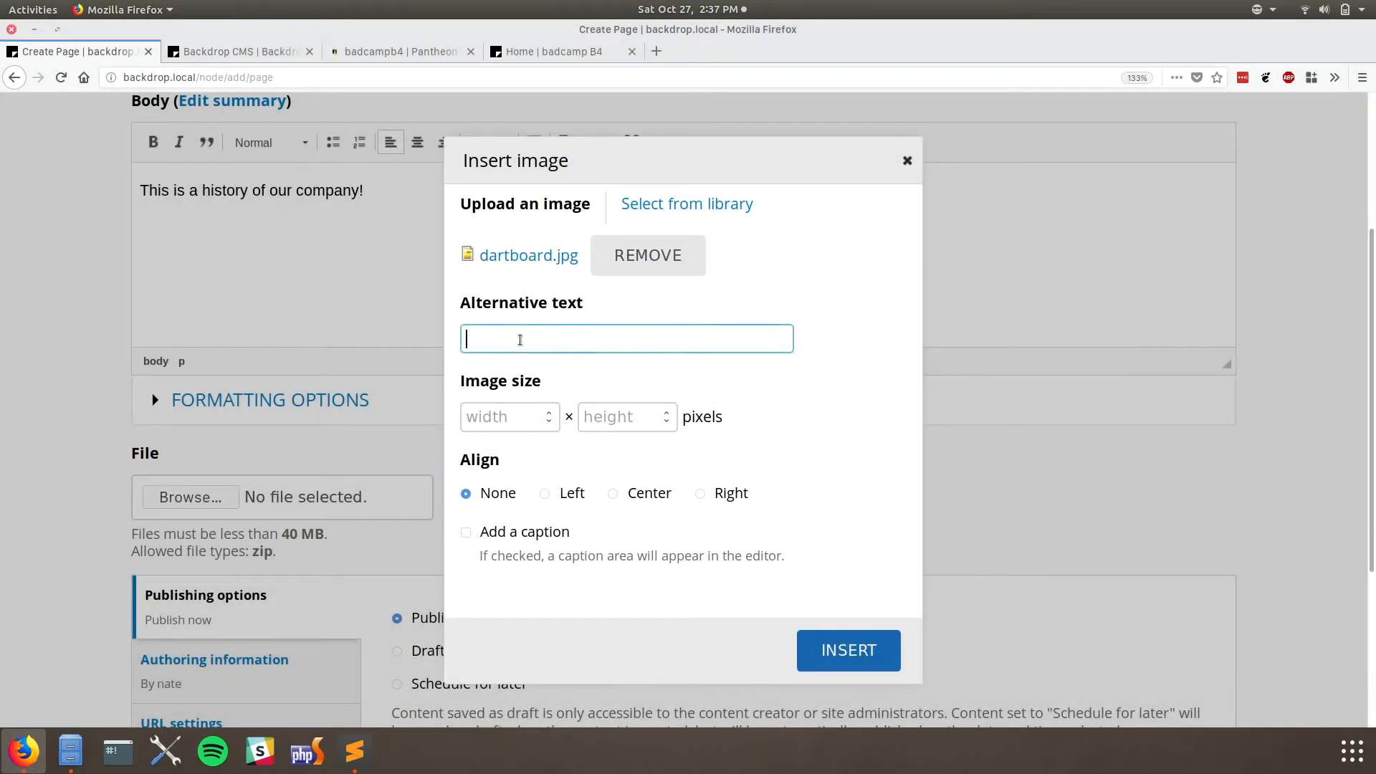
{"action": "type", "text": "Dartboard close-up"}
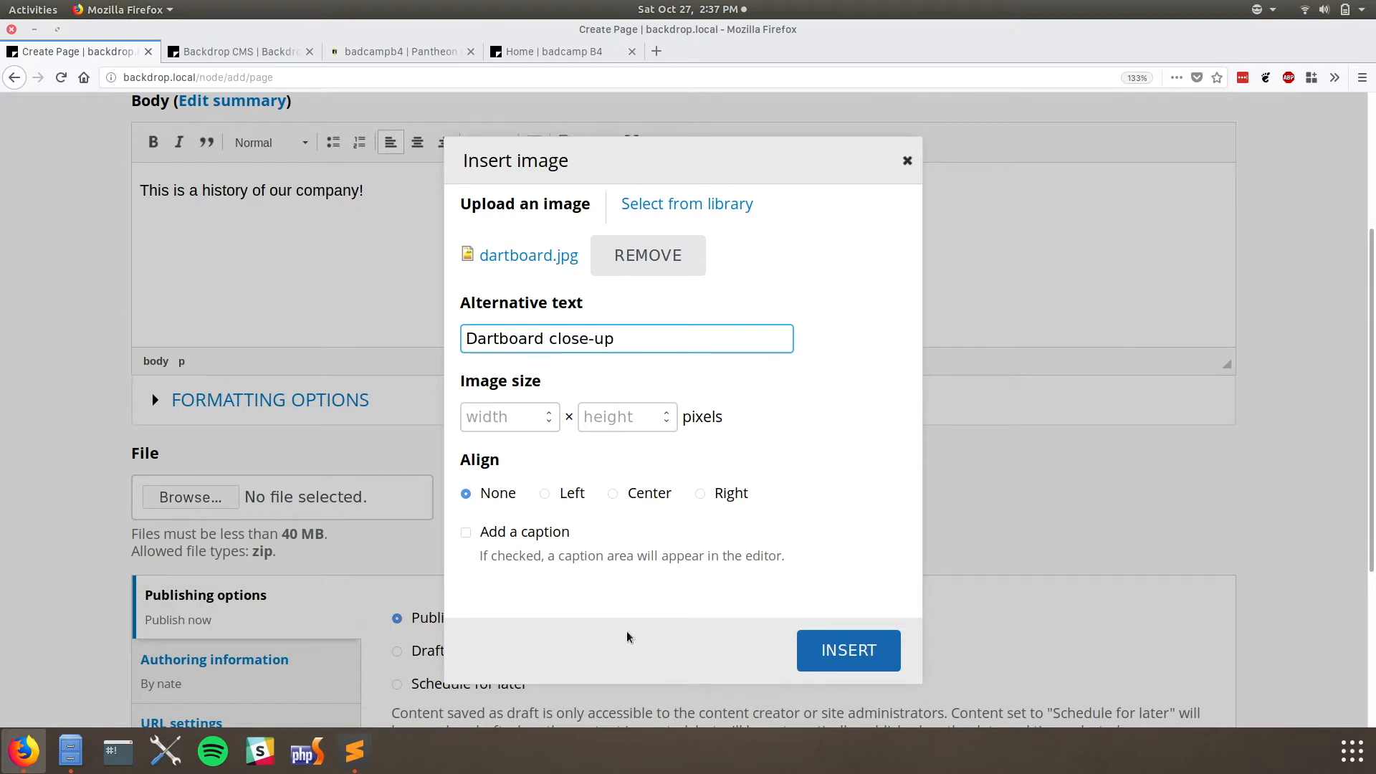
{"action": "left_click", "coordinate": [508, 539]}
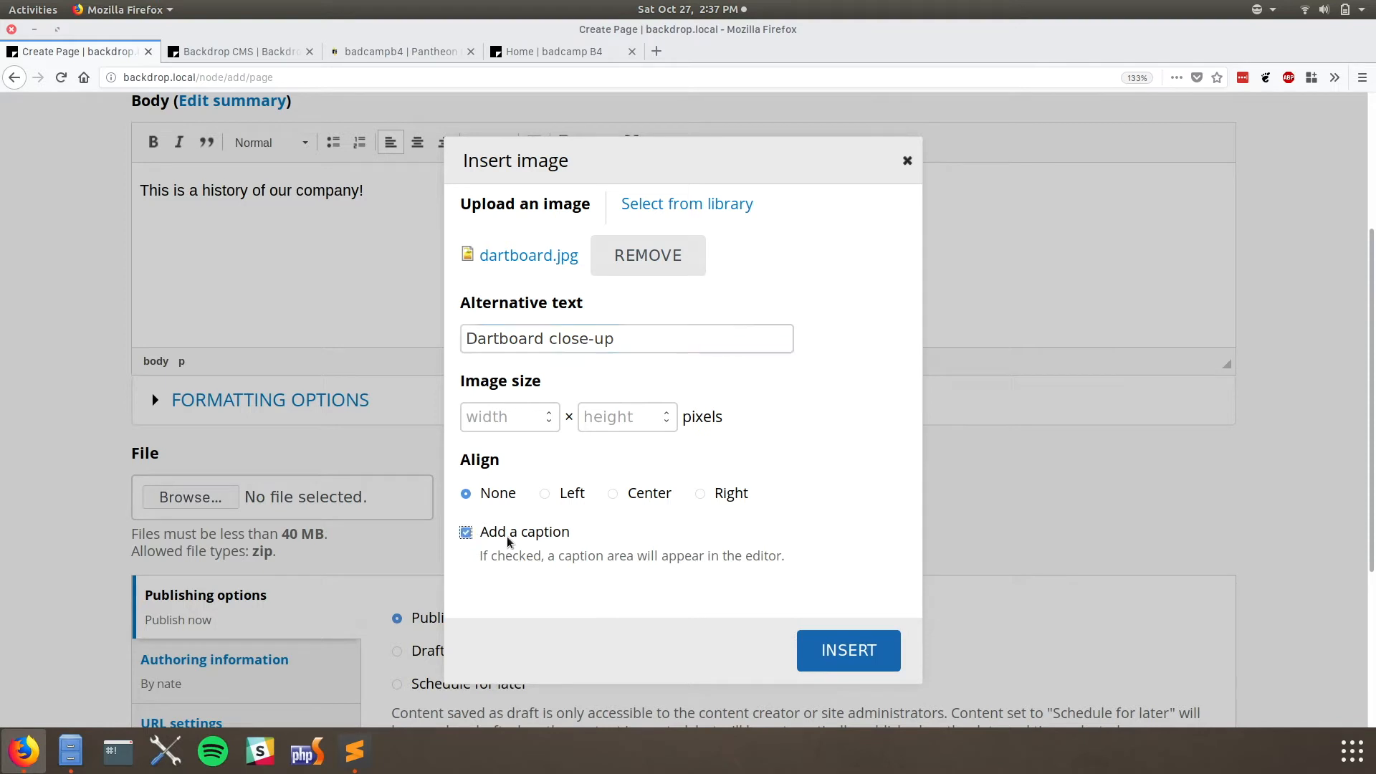
{"action": "left_click_drag", "start_coordinate": [625, 493], "coordinate": [784, 557]}
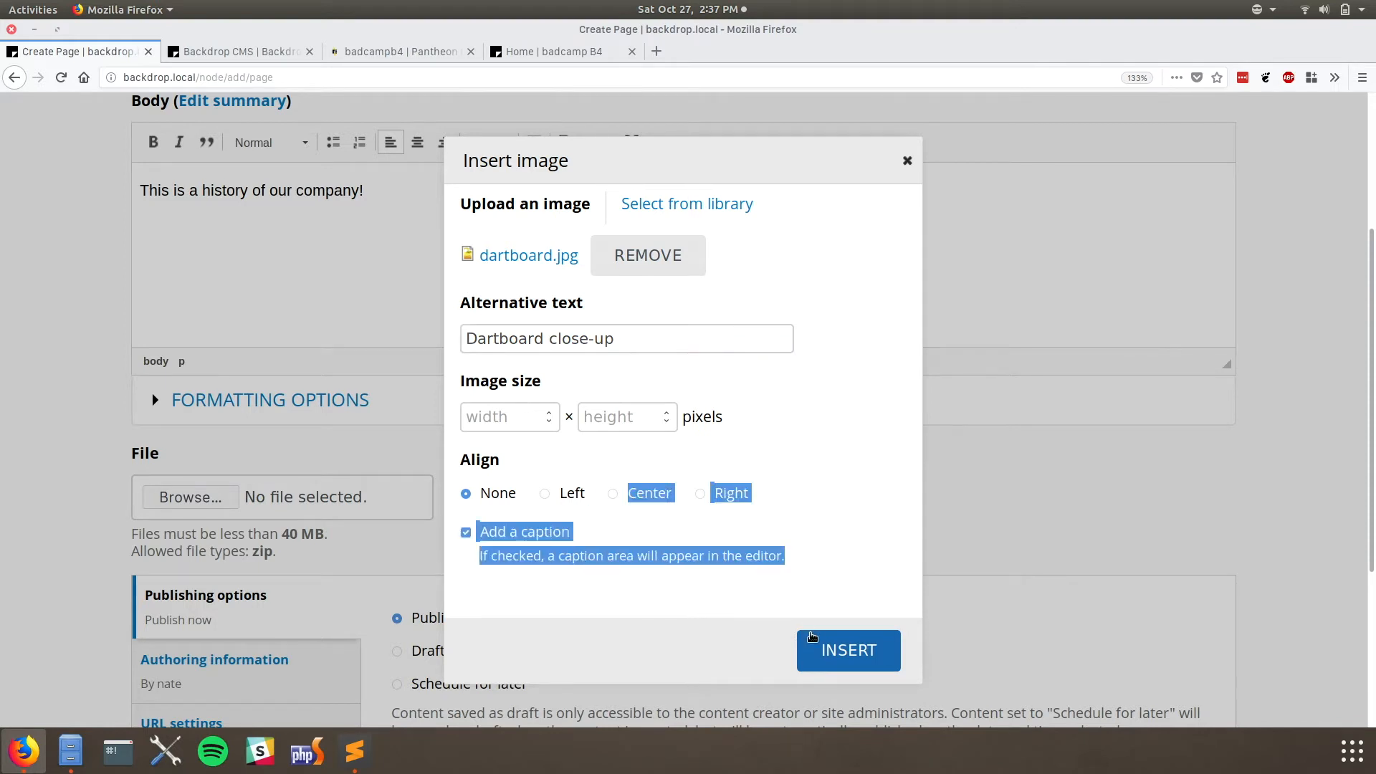
{"action": "left_click", "coordinate": [813, 638]}
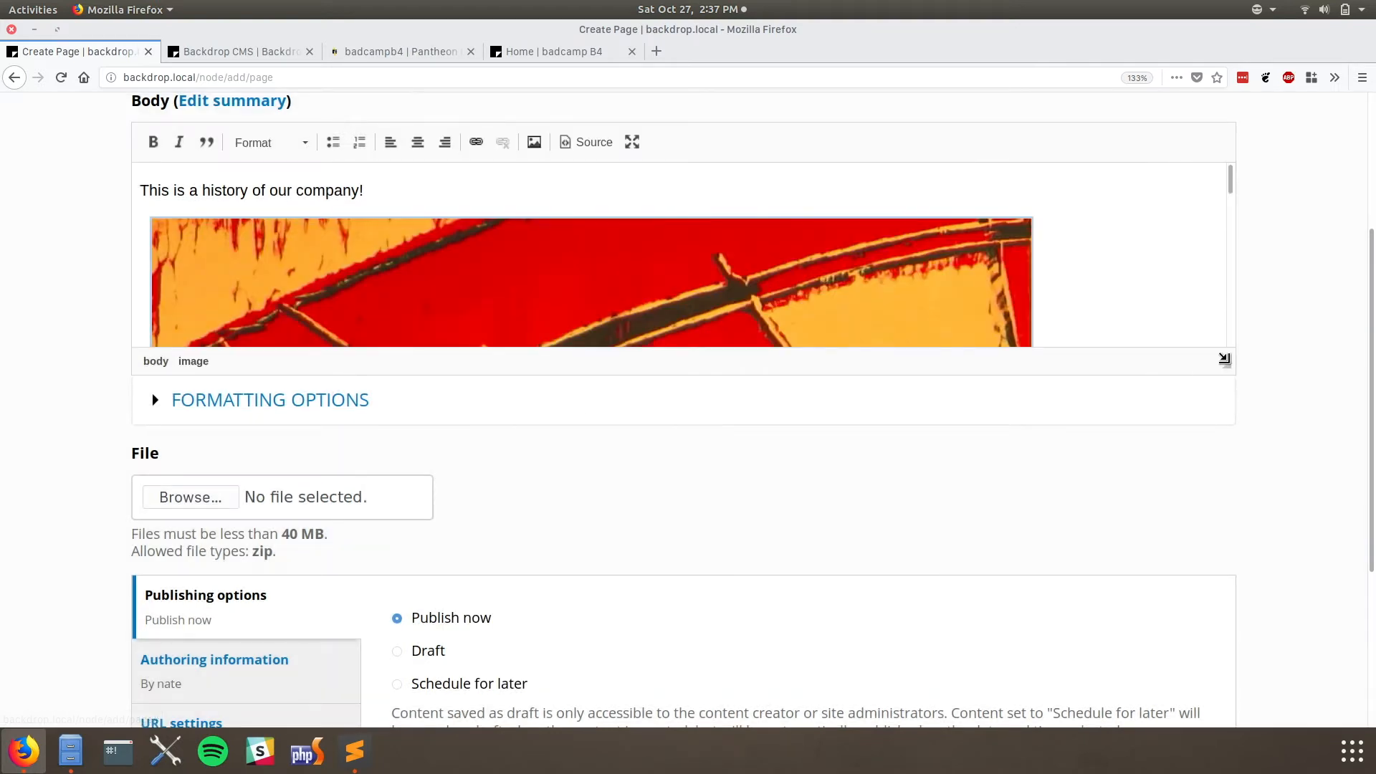
- Enlarge the body editor and give the inserted image the caption "Dartboard image"
{"action": "left_click_drag", "start_coordinate": [1224, 359], "coordinate": [1229, 724]}
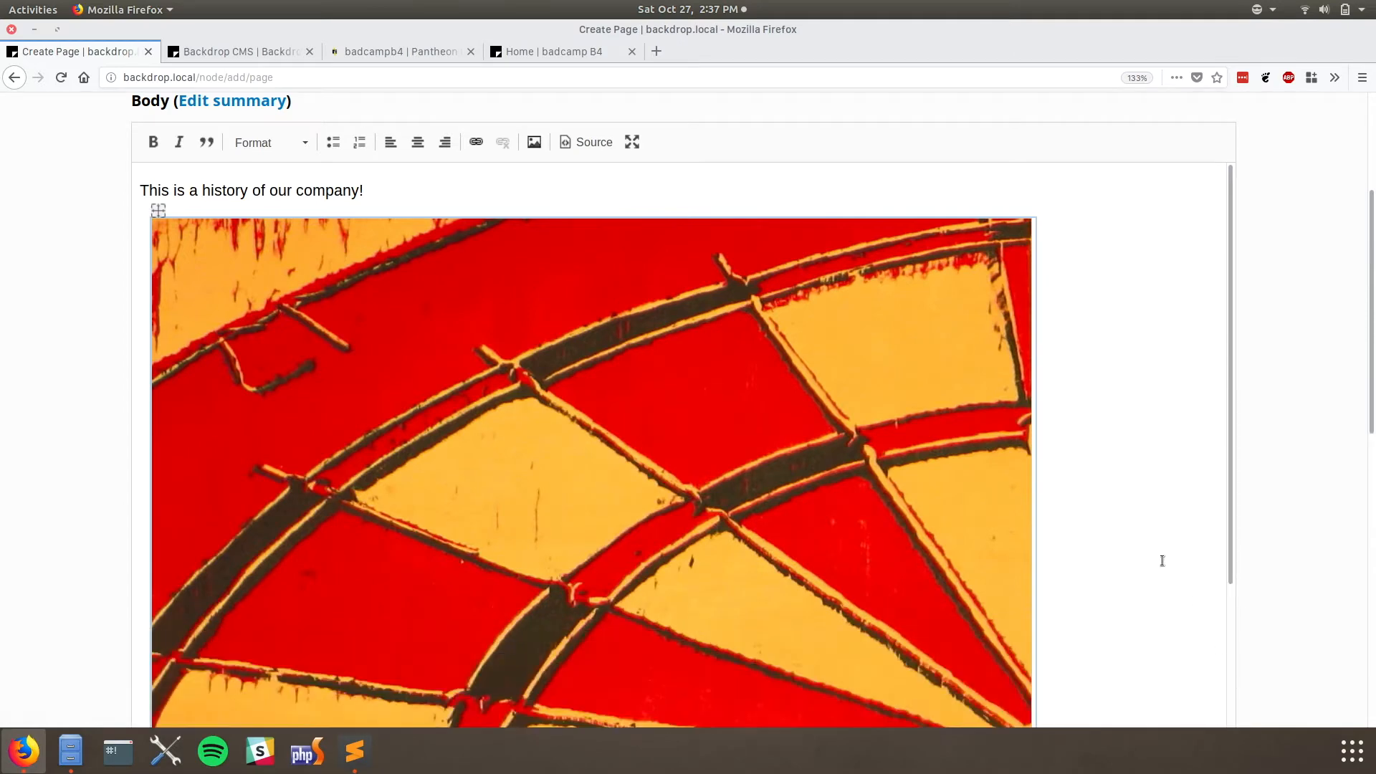
{"action": "scroll", "coordinate": [1161, 559], "scroll_direction": "down", "scroll_amount": 3}
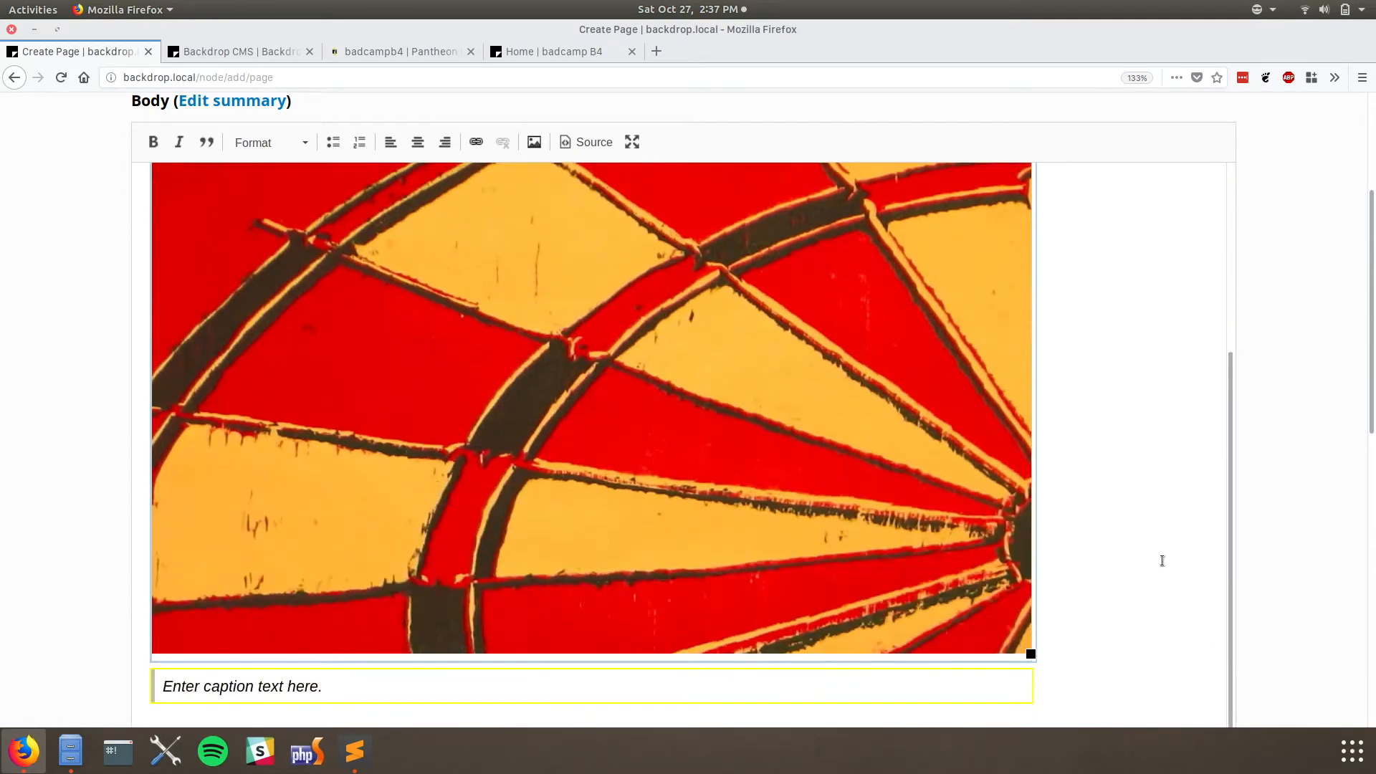
{"action": "left_click", "coordinate": [478, 696]}
{"action": "type", "text": "Dar"}
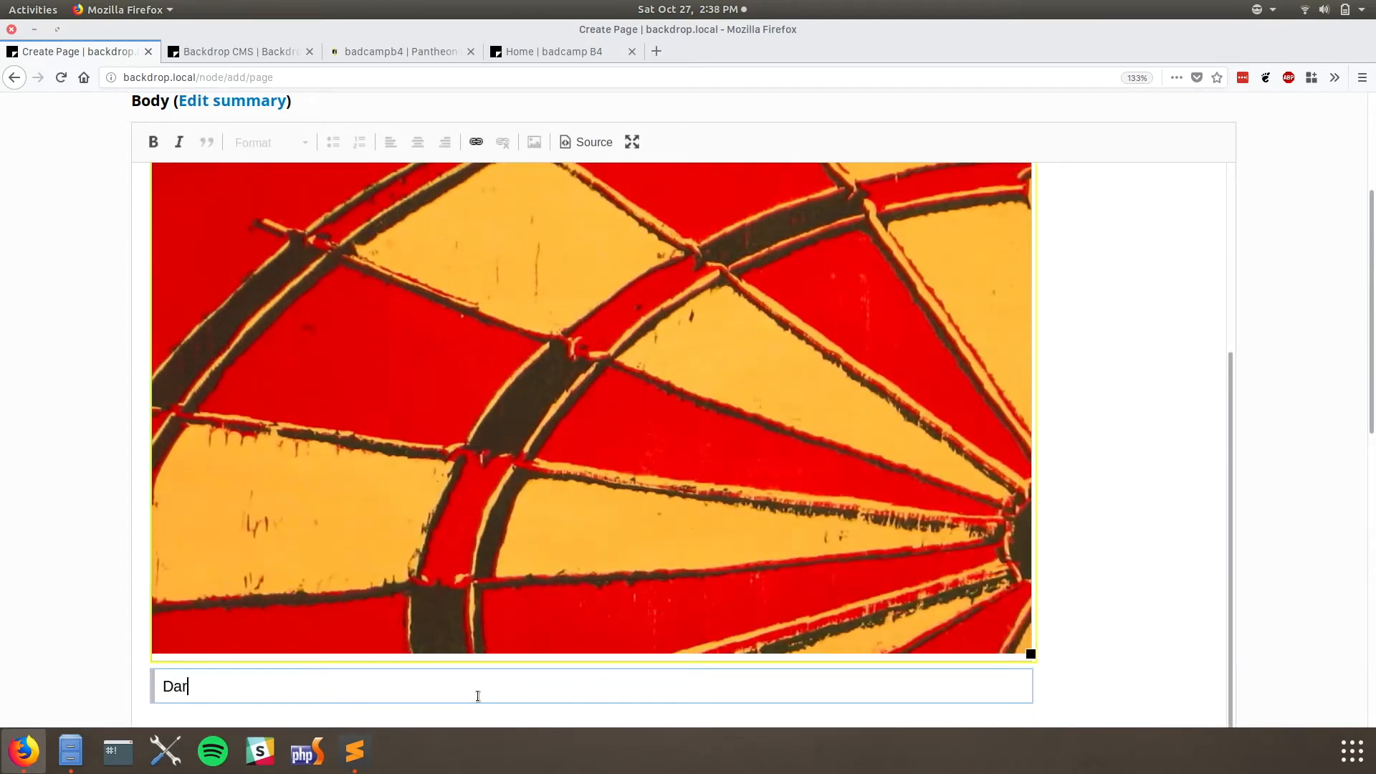
{"action": "type", "text": "board image"}
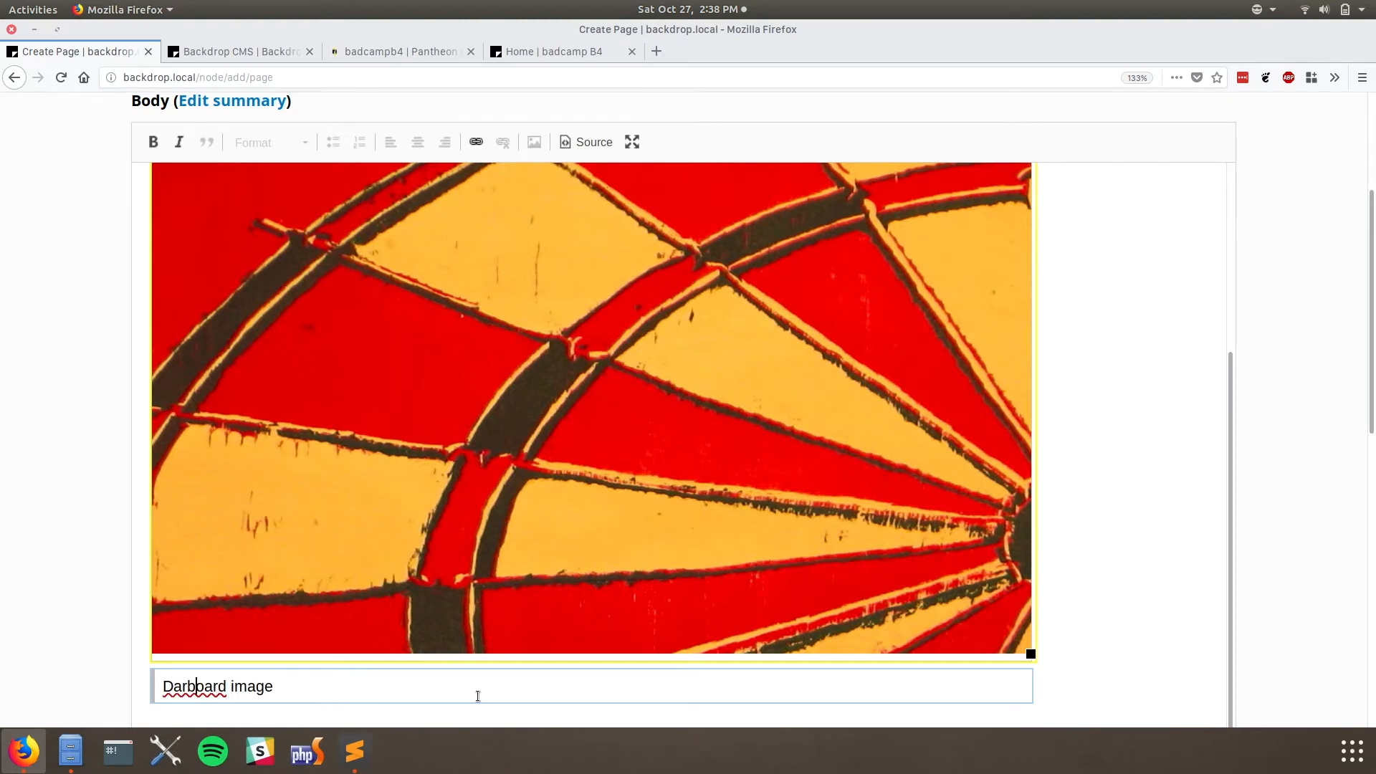
{"action": "type", "text": "t"}
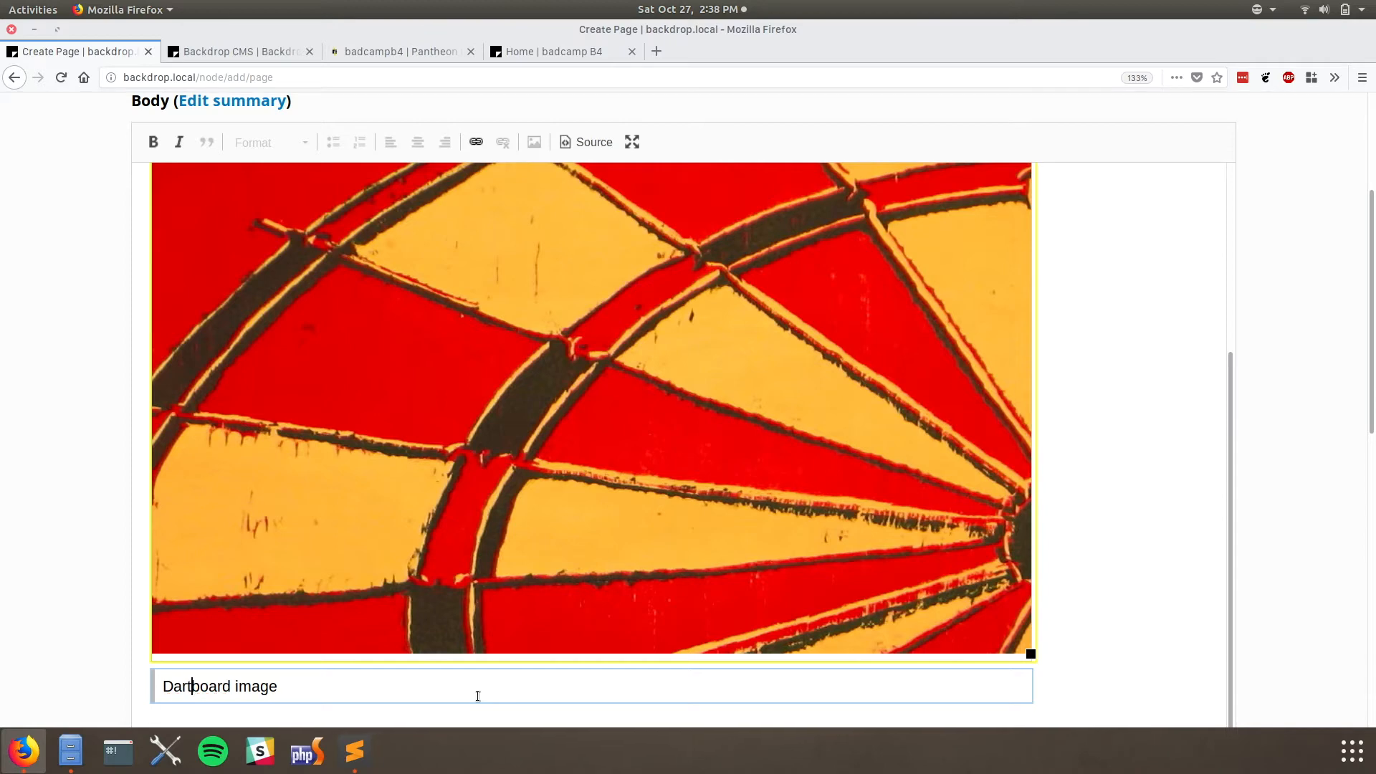
{"action": "left_click", "coordinate": [1099, 574]}
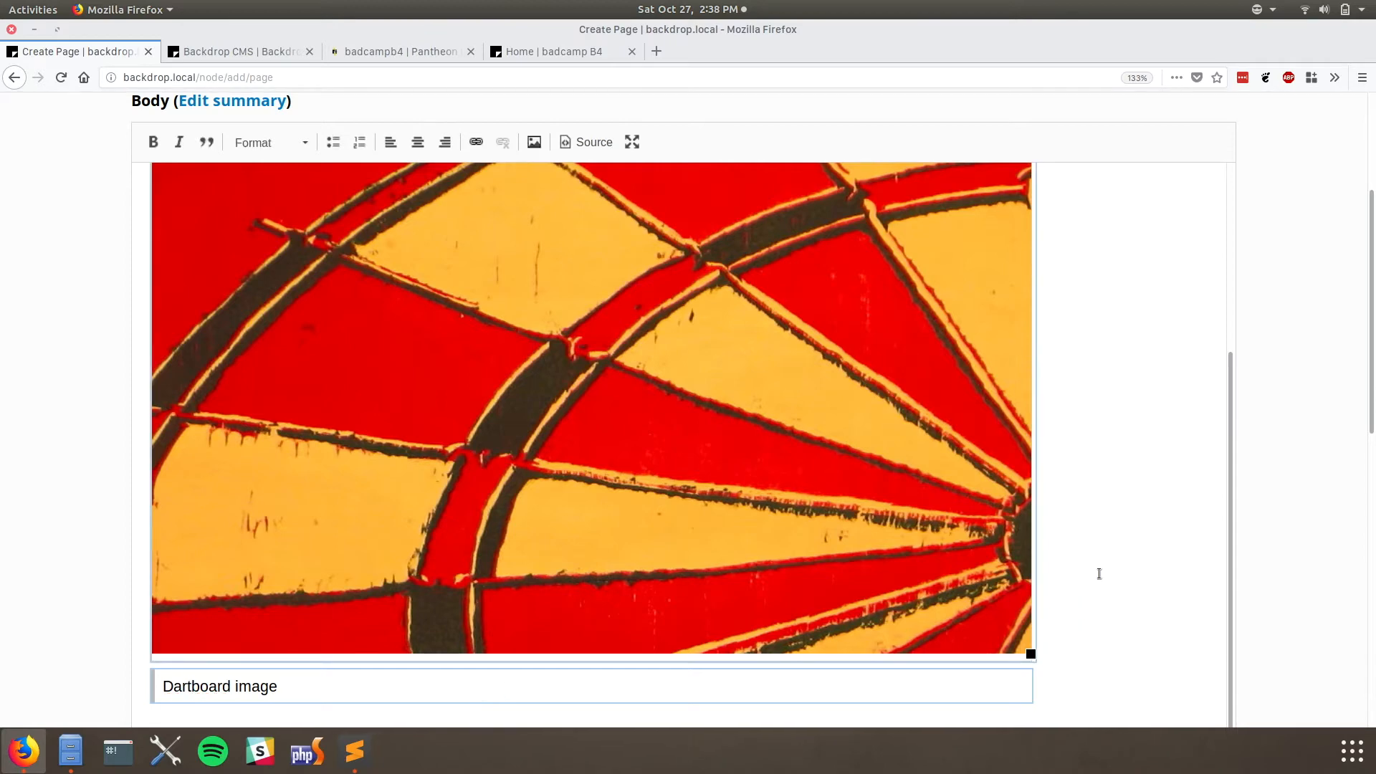
{"action": "scroll", "coordinate": [1098, 574], "scroll_direction": "down", "scroll_amount": 4}
{"action": "left_click", "coordinate": [899, 522]}
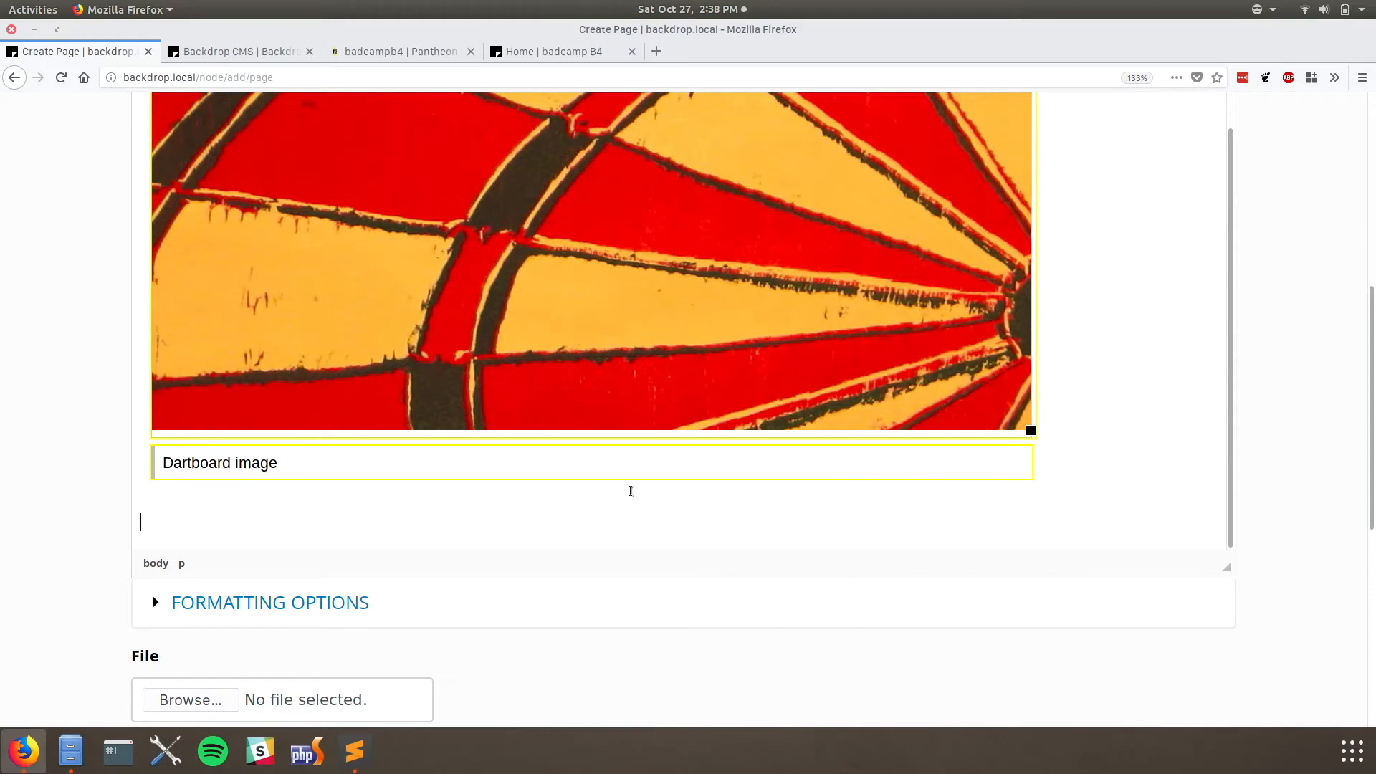
- Set the page's publishing option to Schedule for later on 2018-10-28 at 02:40 pm, and review the authoring information and URL settings
{"action": "scroll", "coordinate": [630, 491], "scroll_direction": "down", "scroll_amount": 5}
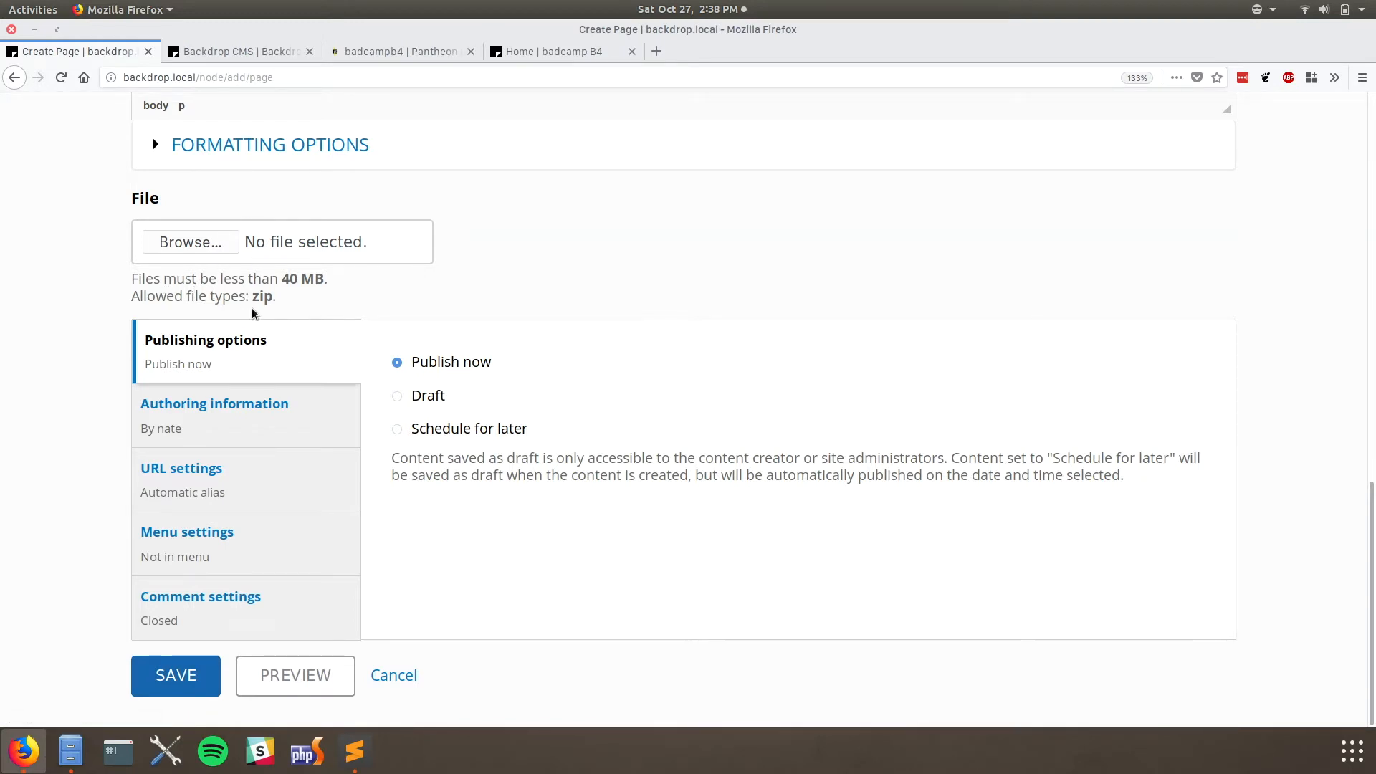
{"action": "left_click", "coordinate": [429, 433]}
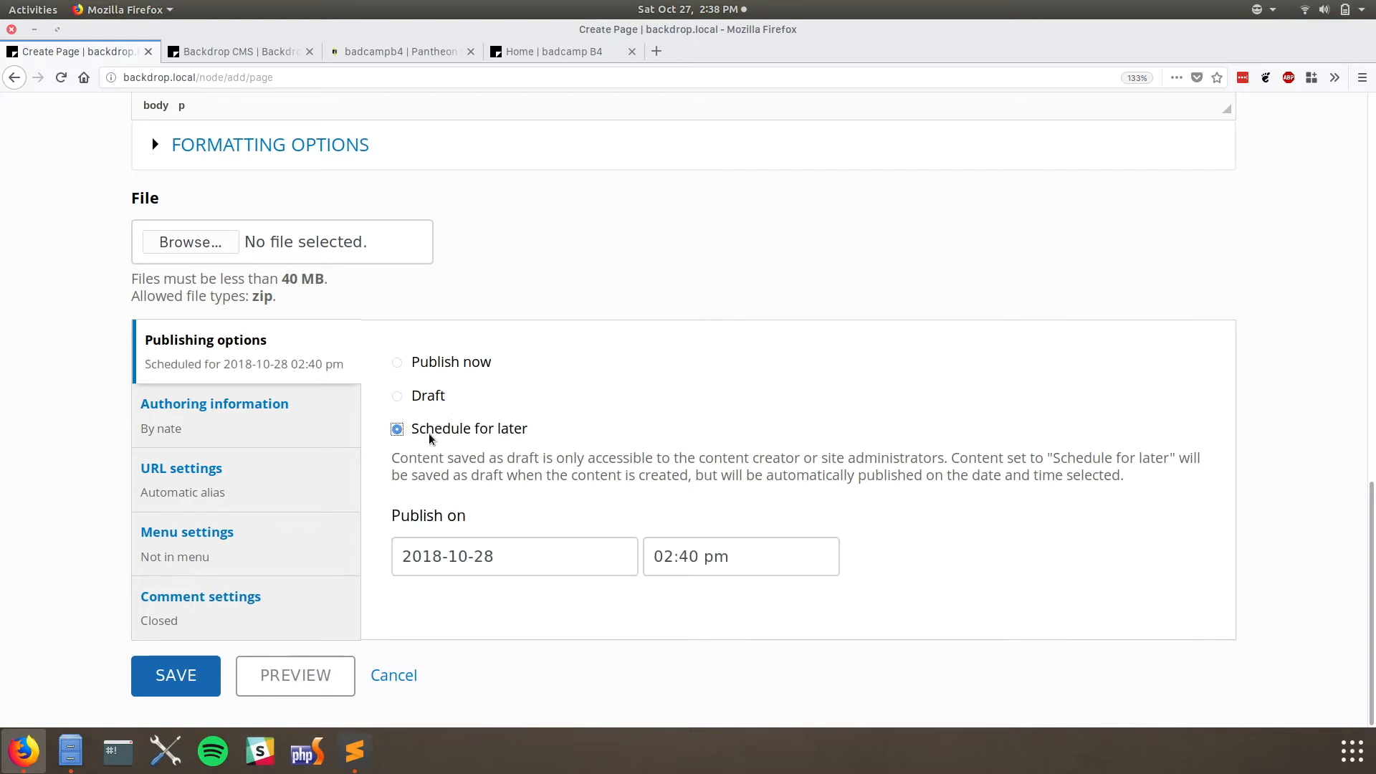
{"action": "left_click", "coordinate": [589, 510]}
{"action": "left_click", "coordinate": [747, 469]}
{"action": "left_click", "coordinate": [272, 428]}
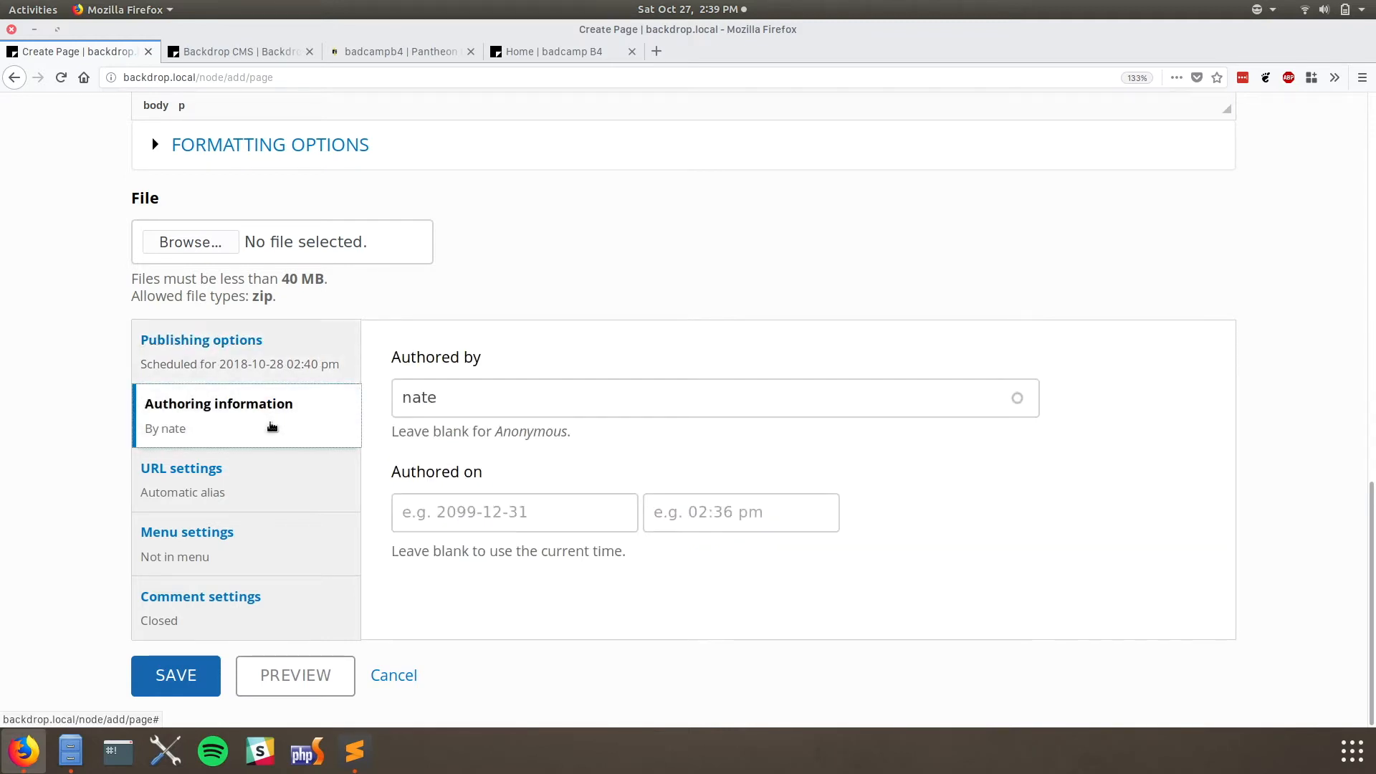
{"action": "left_click", "coordinate": [303, 491]}
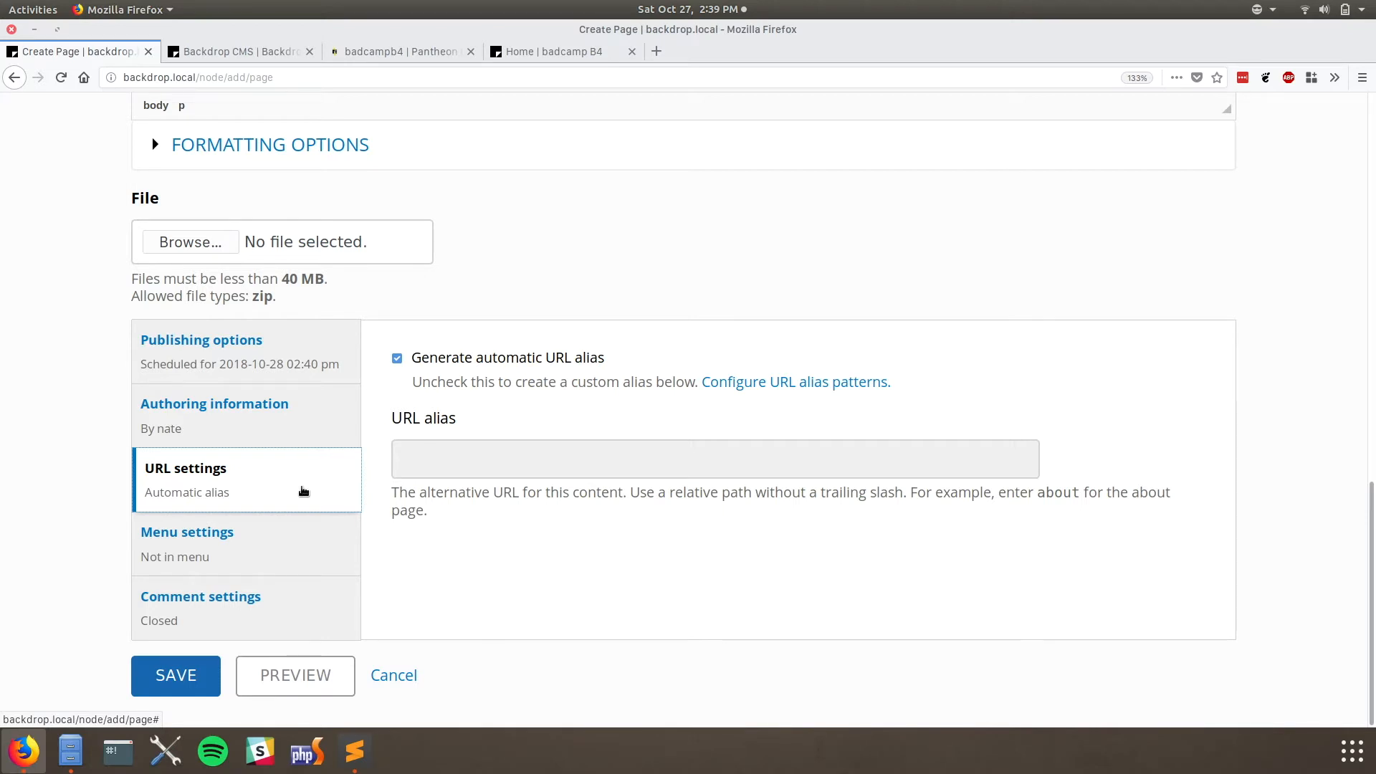
- Provide a menu link titled History under the About parent item, check the comment settings and save the page
{"action": "left_click", "coordinate": [285, 540]}
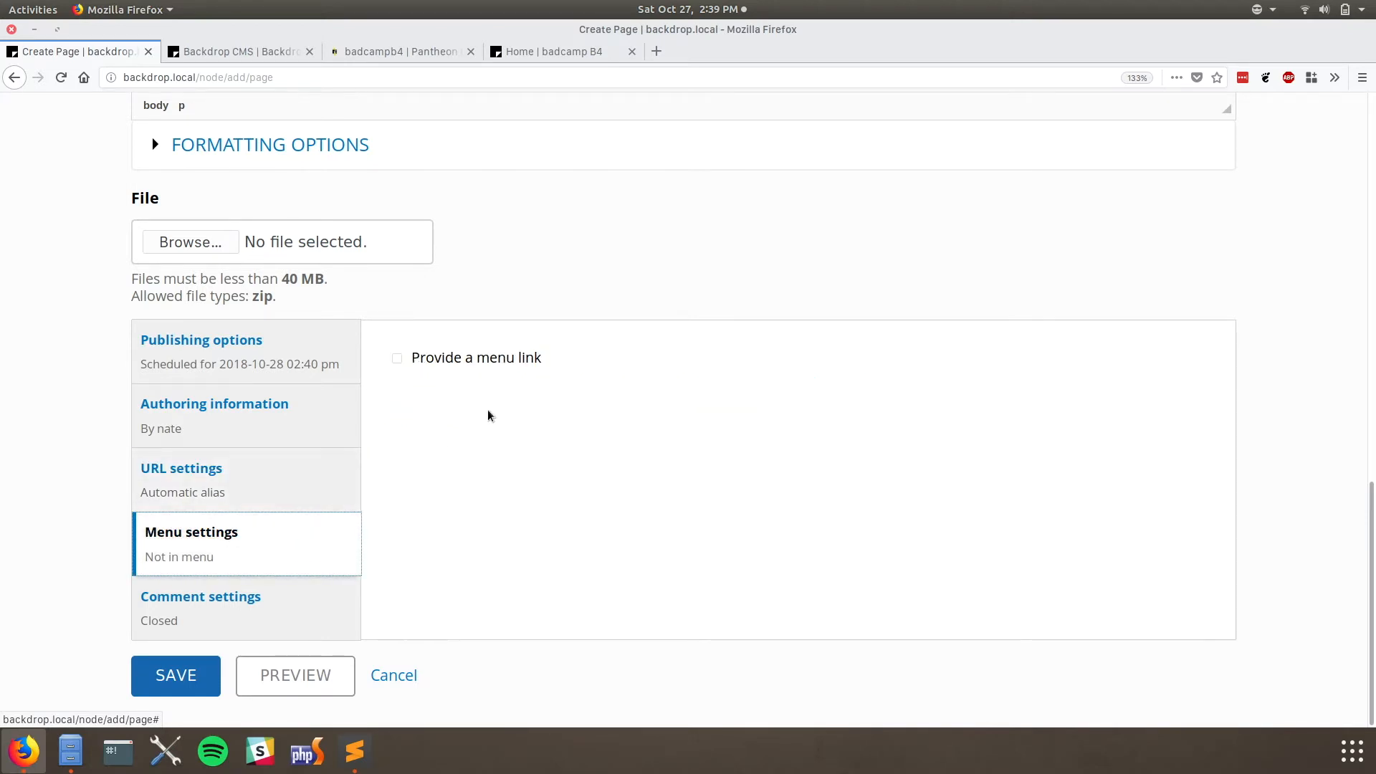
{"action": "left_click", "coordinate": [425, 359]}
{"action": "scroll", "coordinate": [531, 435], "scroll_direction": "down", "scroll_amount": 5}
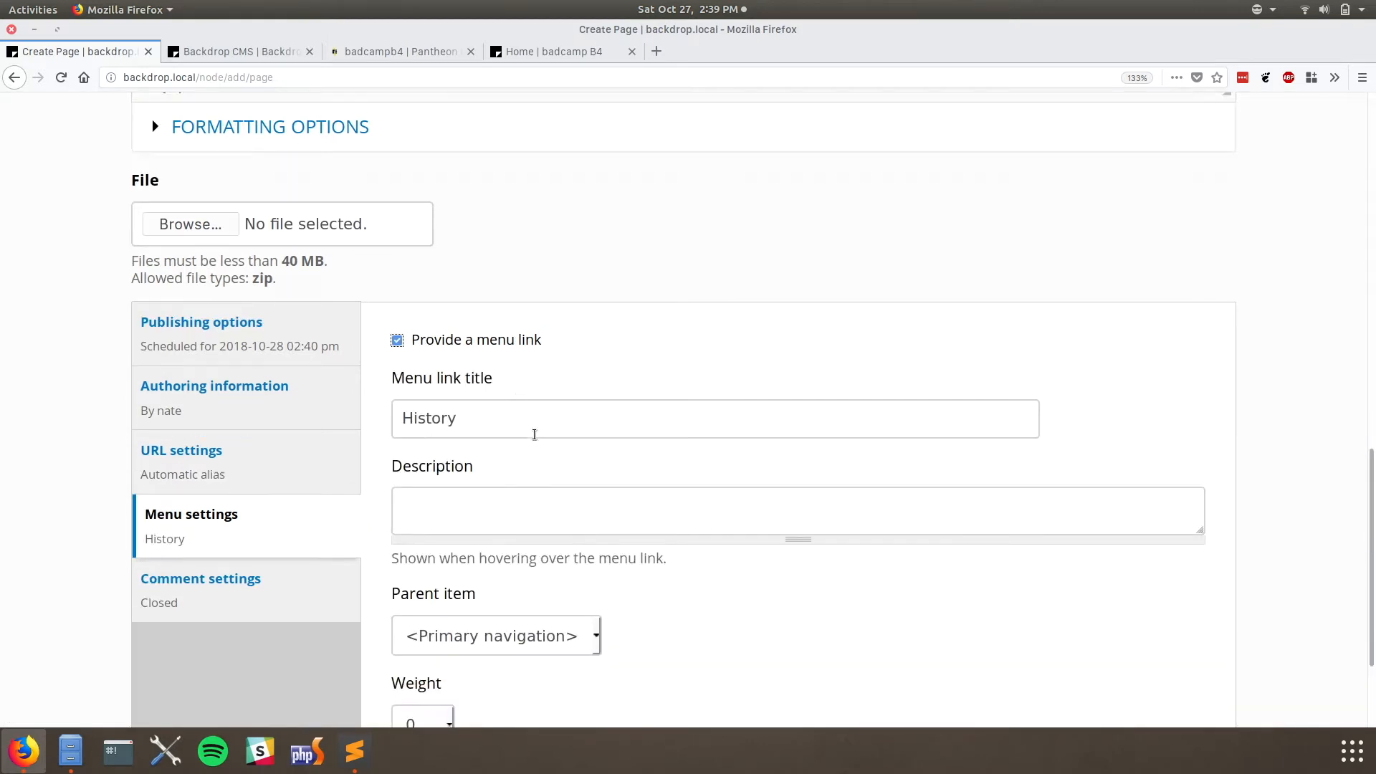
{"action": "left_click", "coordinate": [479, 492]}
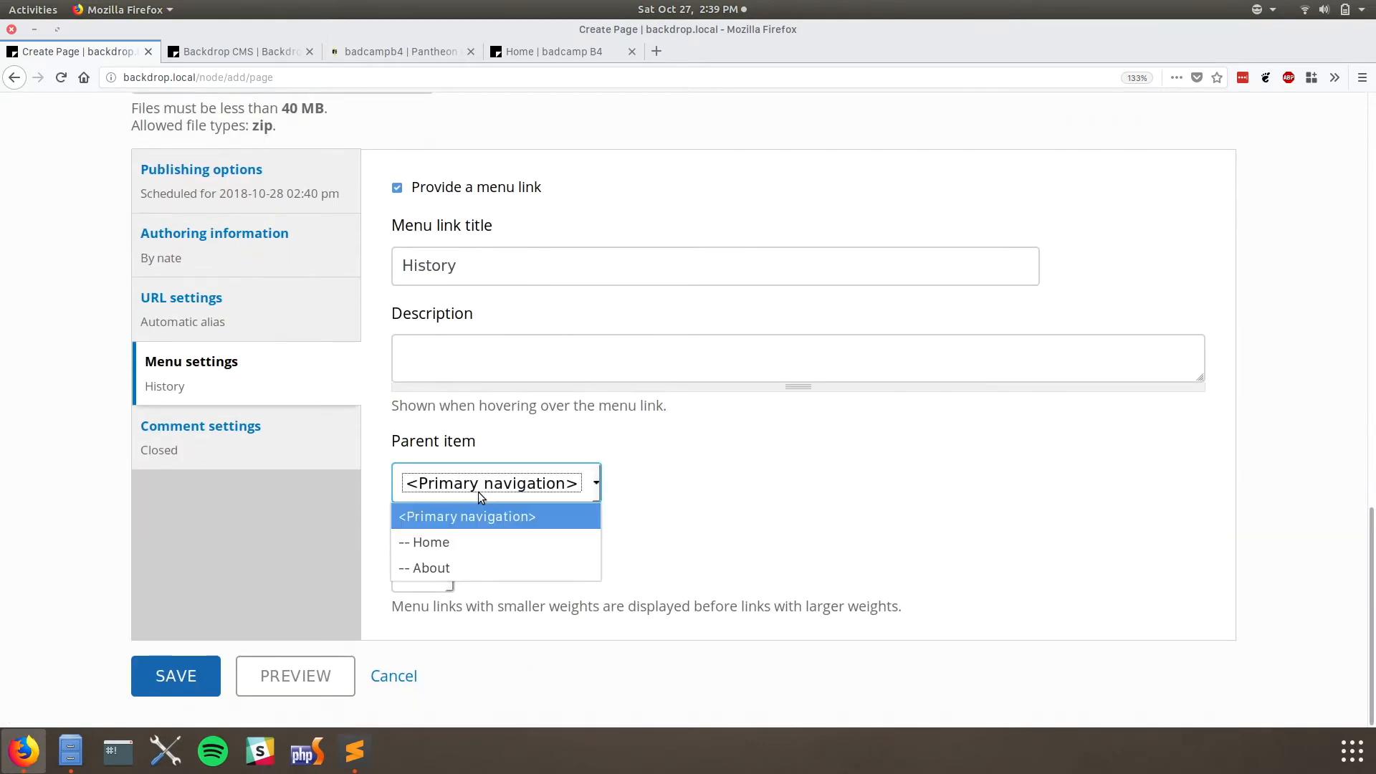
{"action": "left_click", "coordinate": [463, 568]}
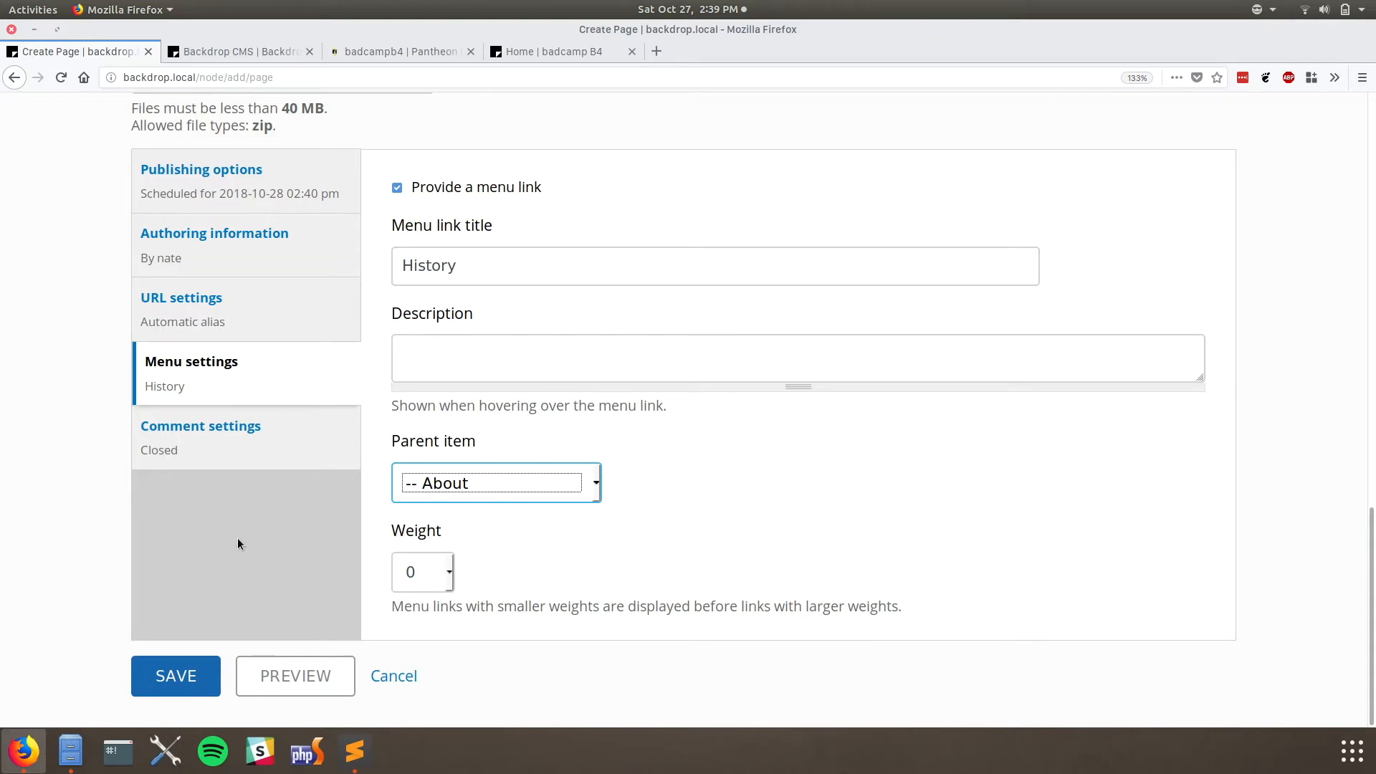
{"action": "left_click", "coordinate": [225, 465]}
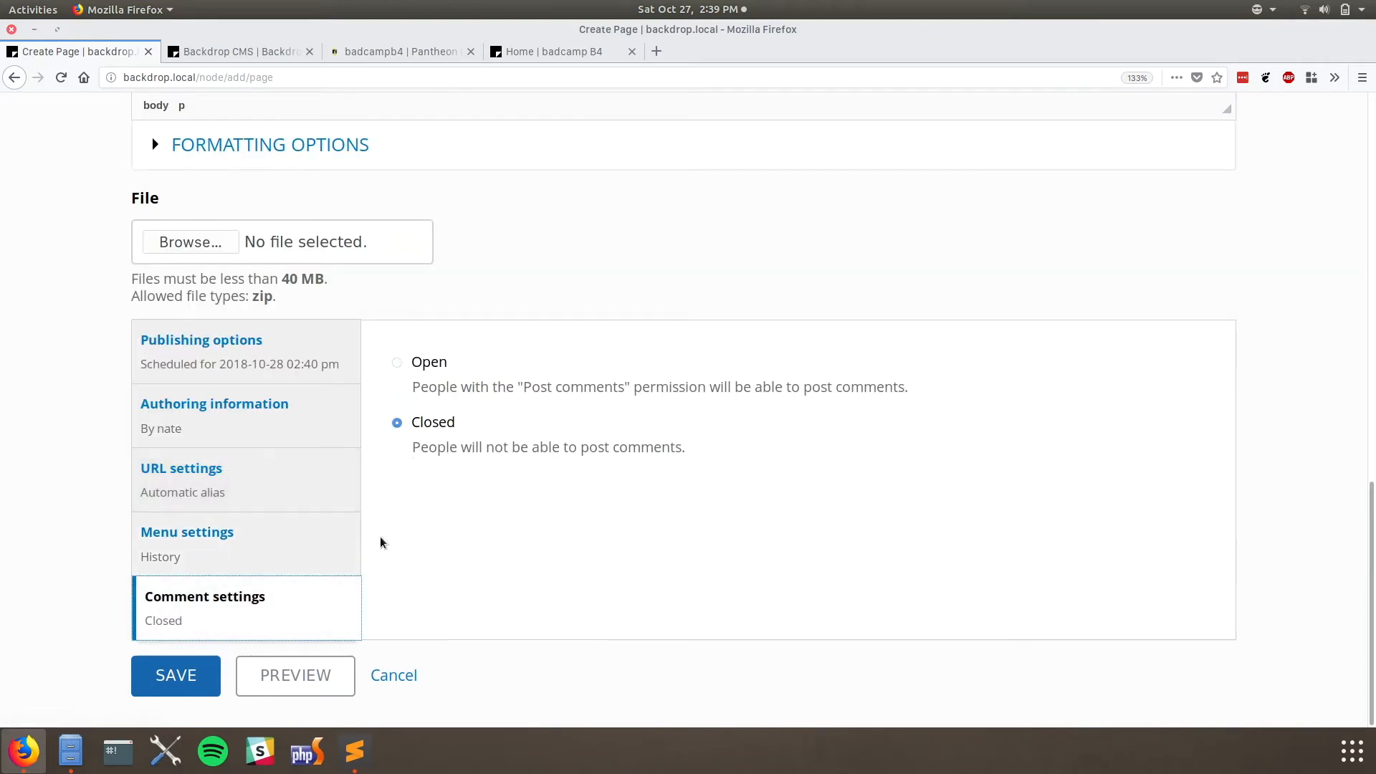
{"action": "left_click", "coordinate": [176, 676]}
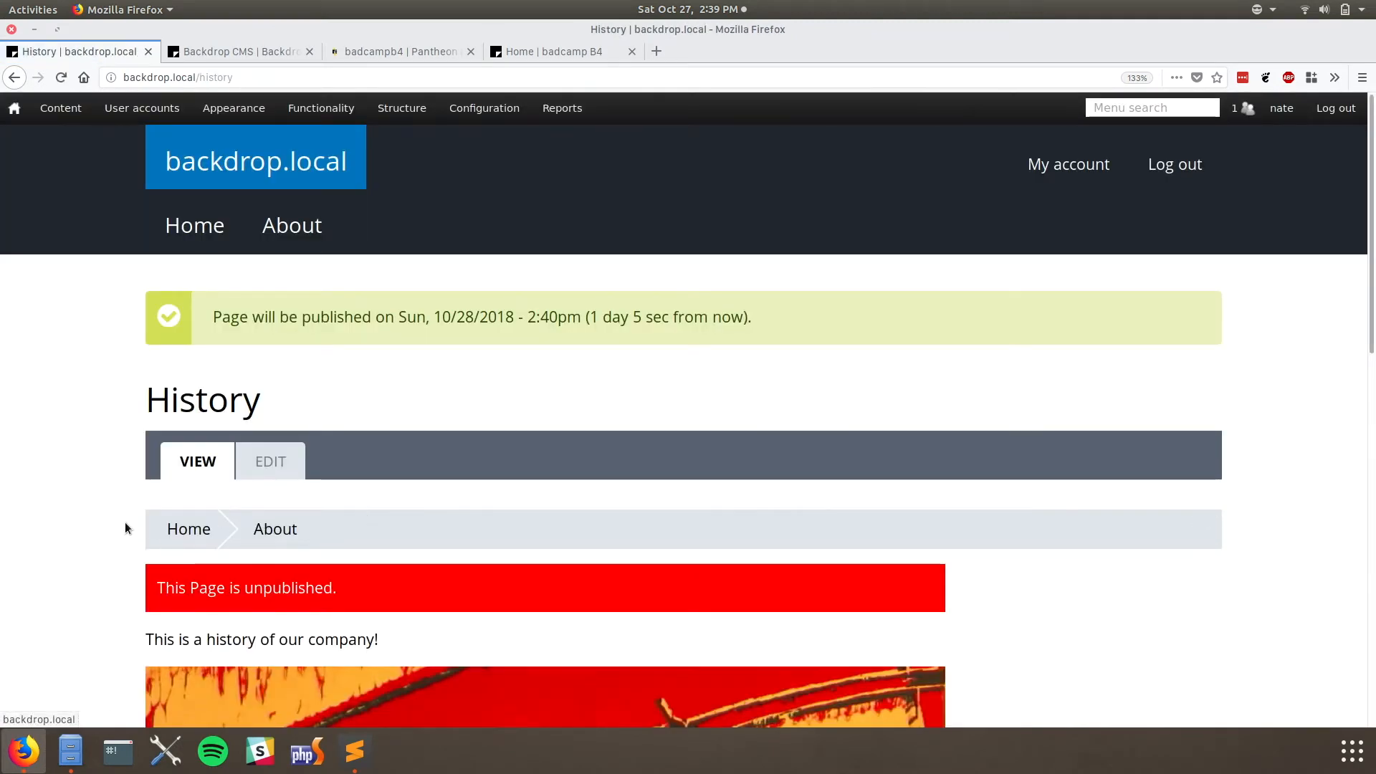
- Open the History page's edit form briefly, return to the page and highlight the time until publishing in the status message
{"action": "left_click", "coordinate": [264, 474]}
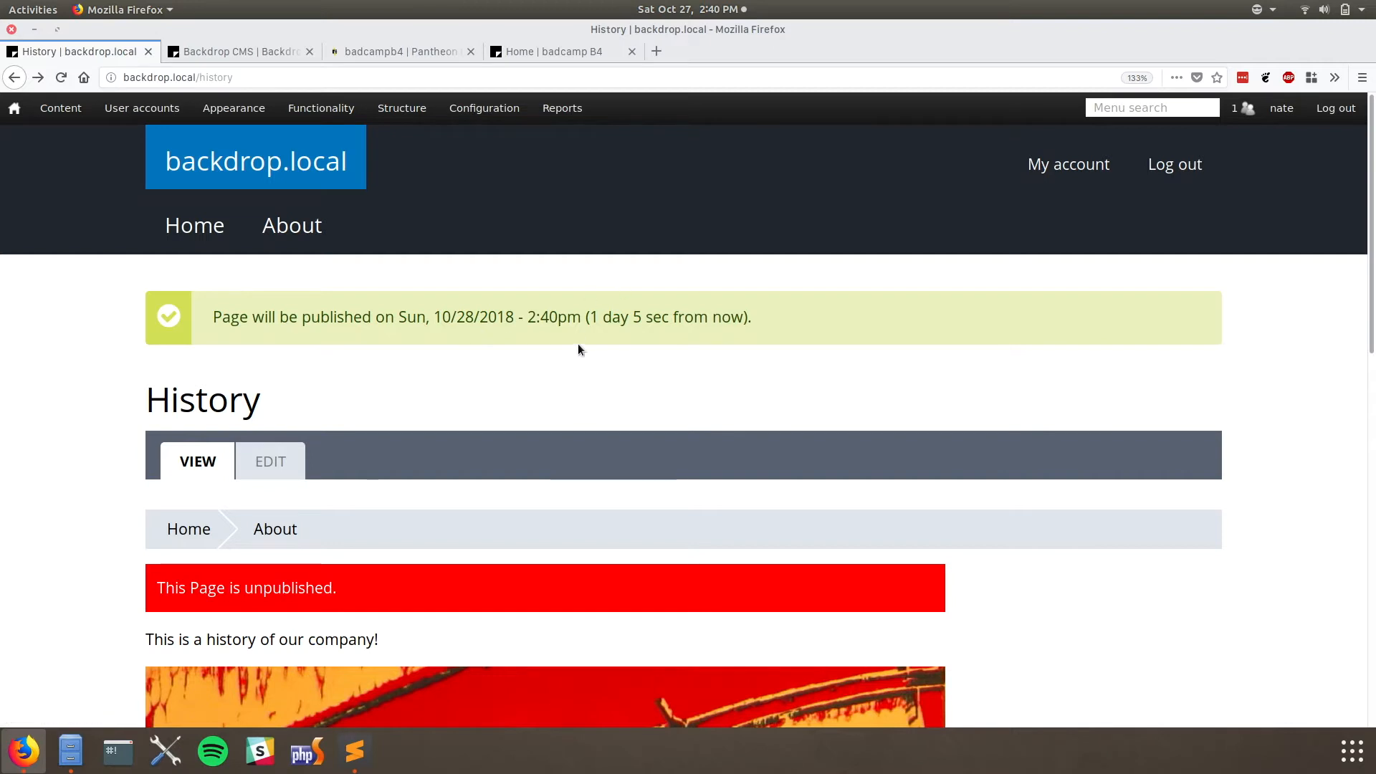
{"action": "left_click_drag", "start_coordinate": [586, 318], "coordinate": [756, 335]}
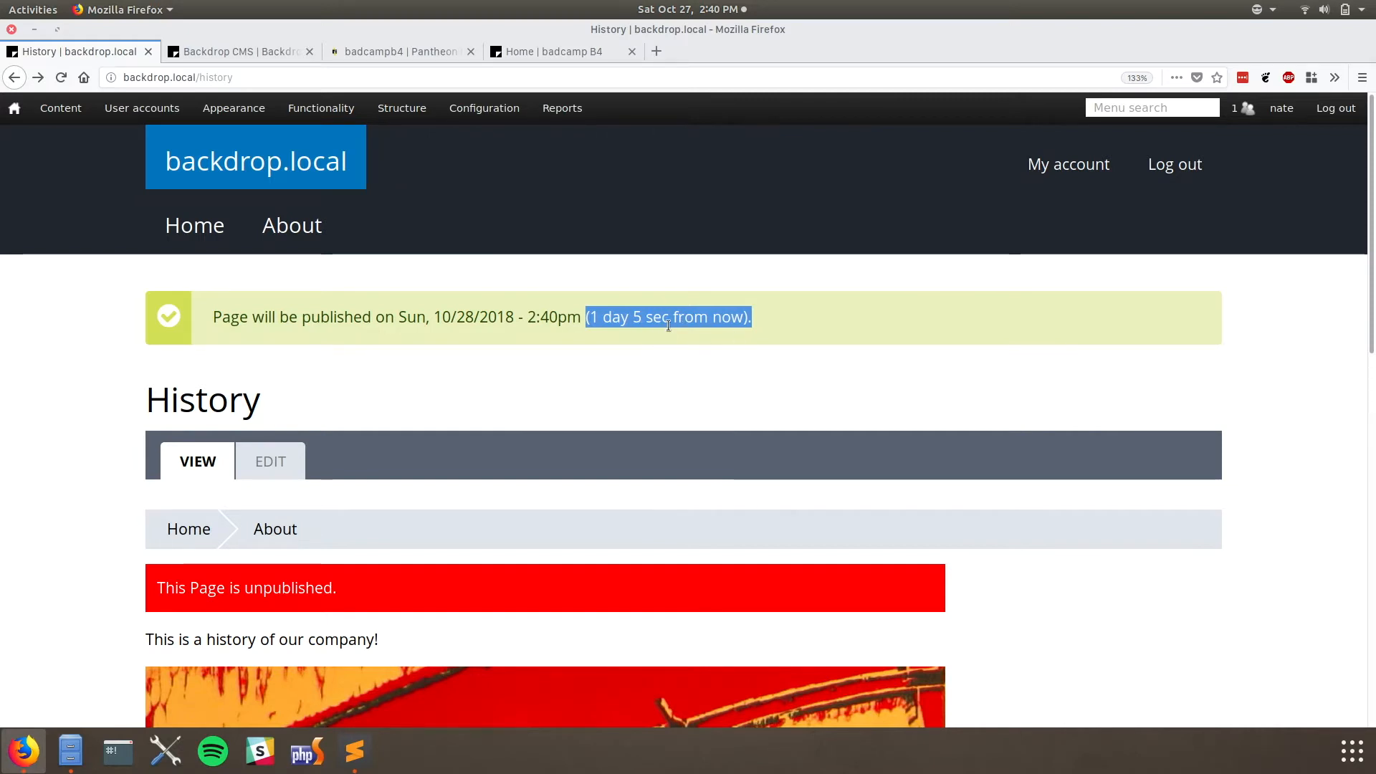
- Edit the History page to change its publishing option to Published and save it
{"action": "left_click", "coordinate": [276, 463]}
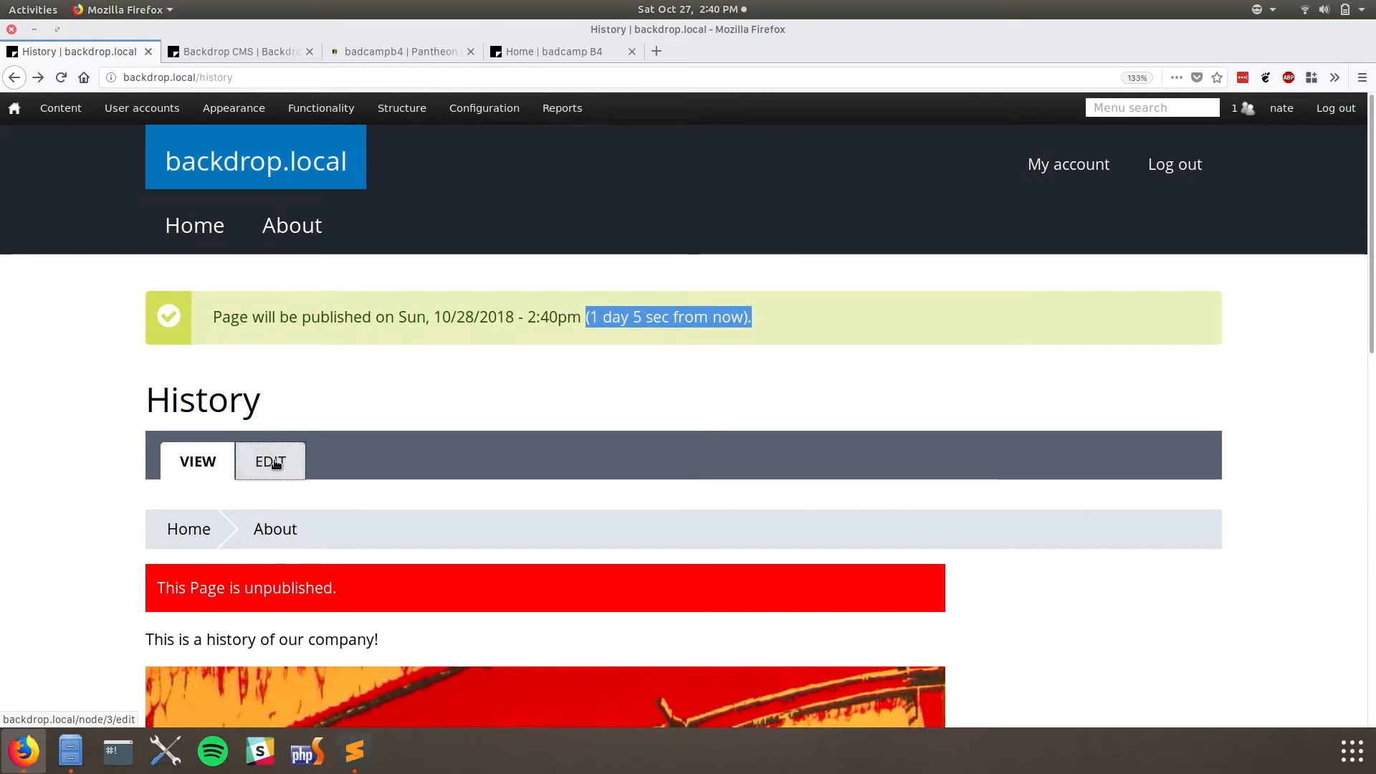
{"action": "scroll", "coordinate": [417, 430], "scroll_direction": "down", "scroll_amount": 5}
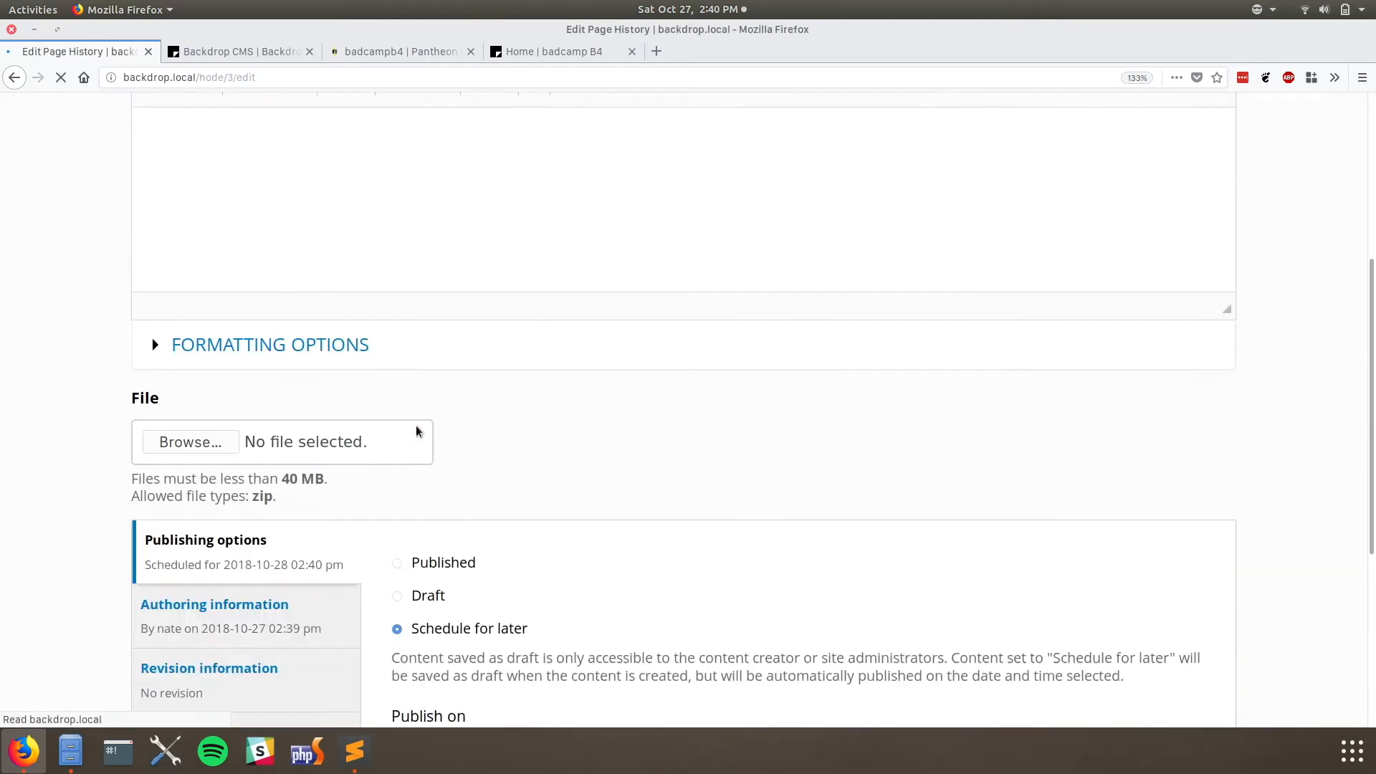
{"action": "scroll", "coordinate": [417, 430], "scroll_direction": "down", "scroll_amount": 5}
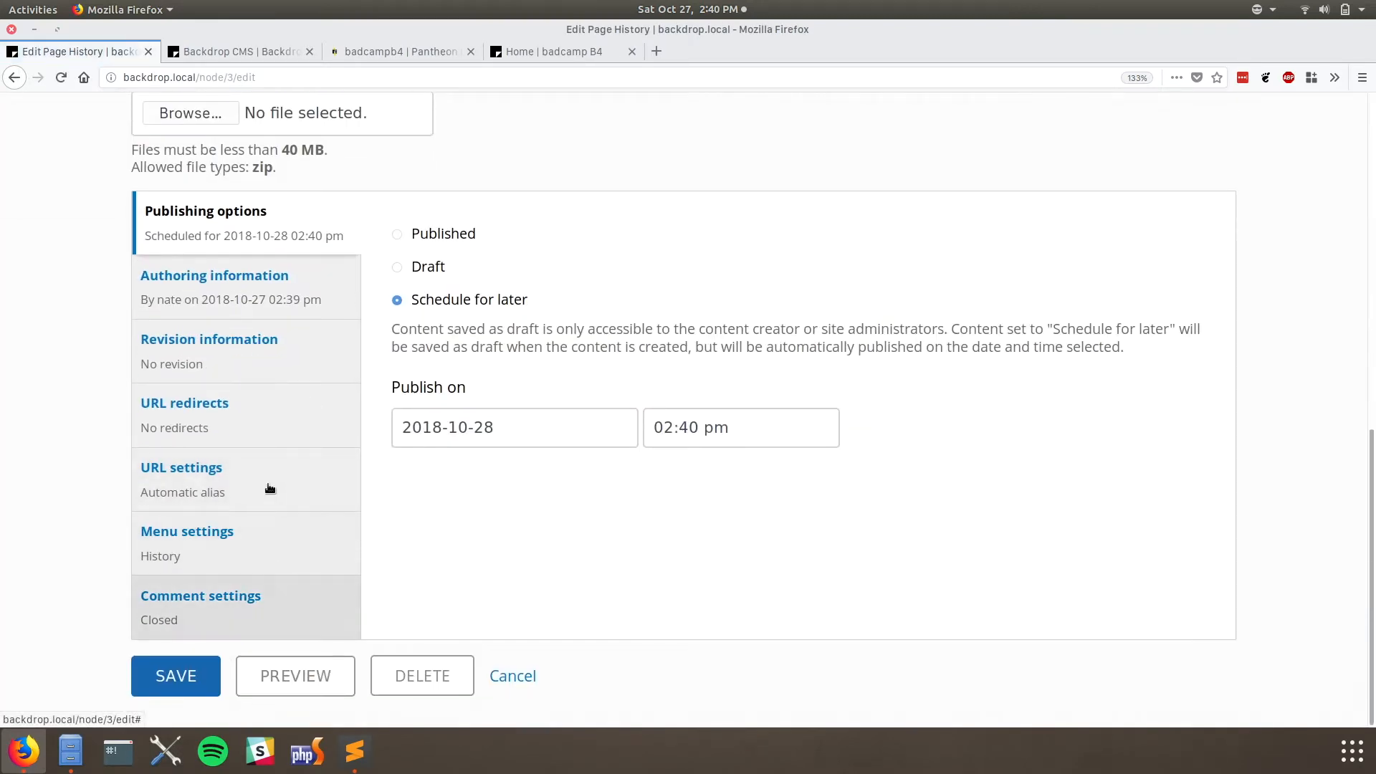
{"action": "left_click", "coordinate": [416, 236]}
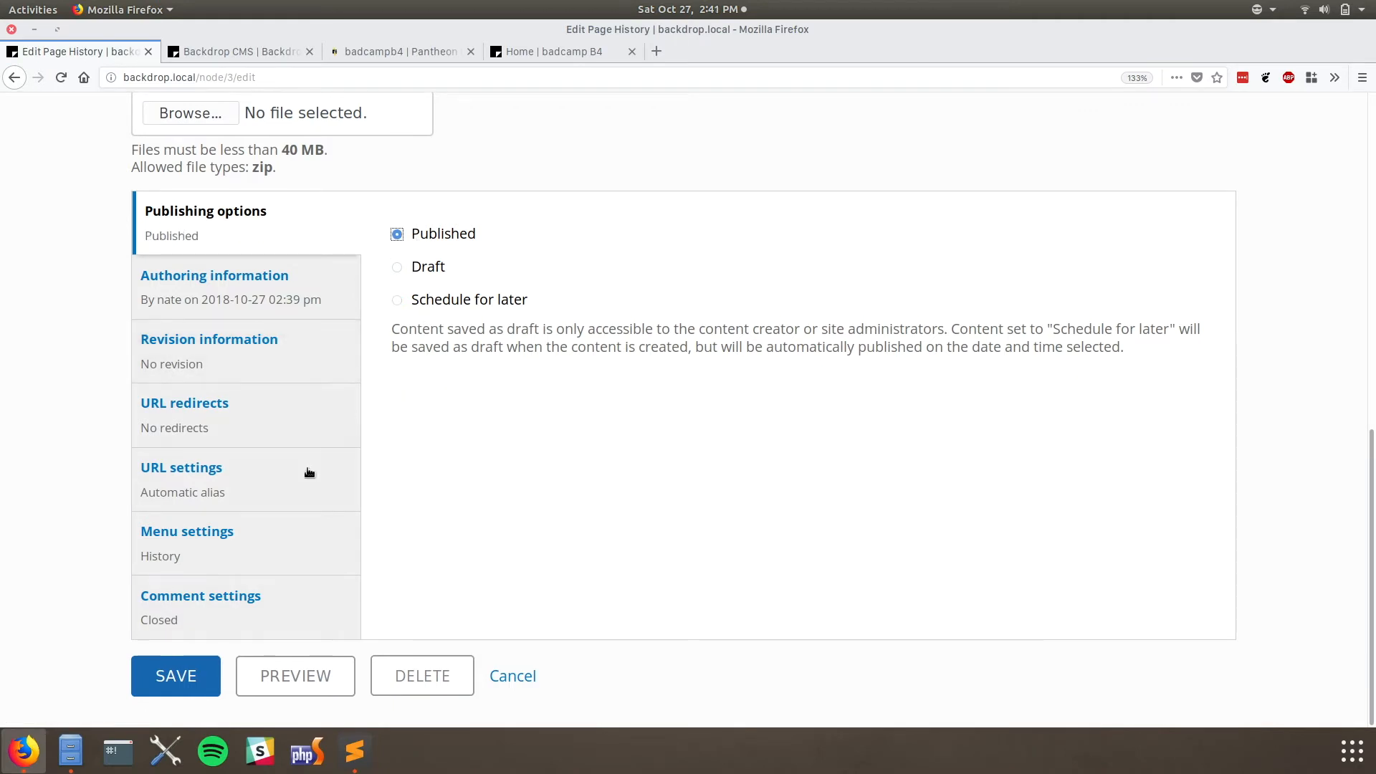
{"action": "left_click", "coordinate": [179, 681]}
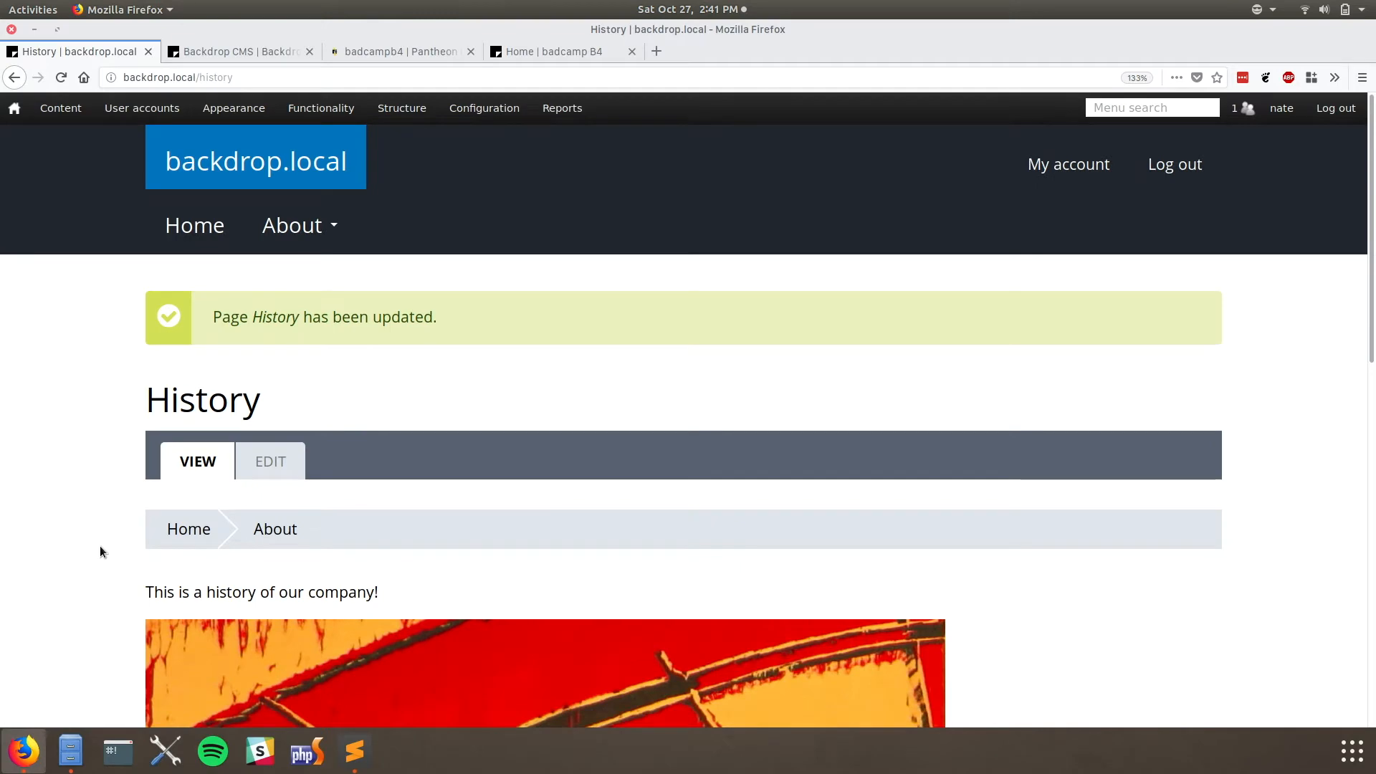
- Reopen the History page for editing, examine its available settings and preview the whole page down to the image caption
{"action": "left_click", "coordinate": [264, 468]}
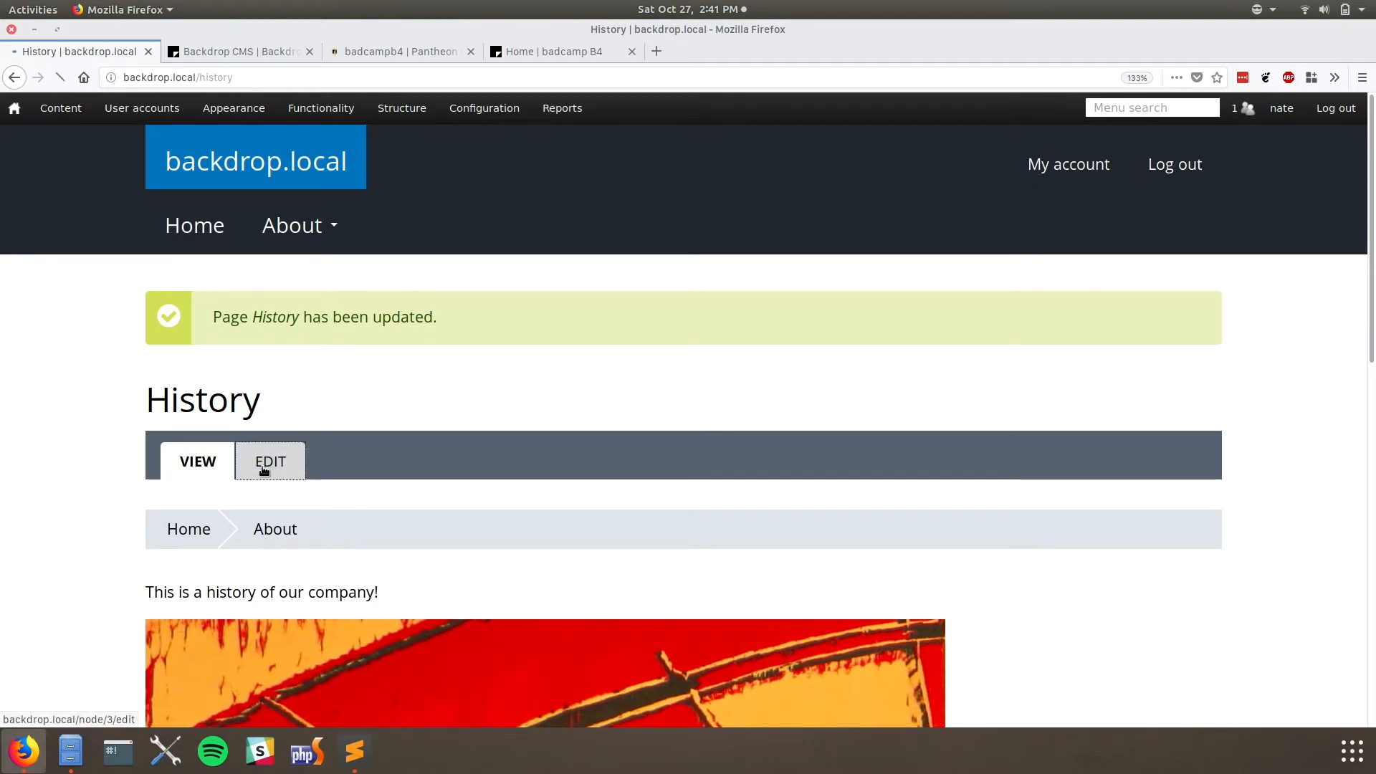
{"action": "scroll", "coordinate": [260, 466], "scroll_direction": "down", "scroll_amount": 10}
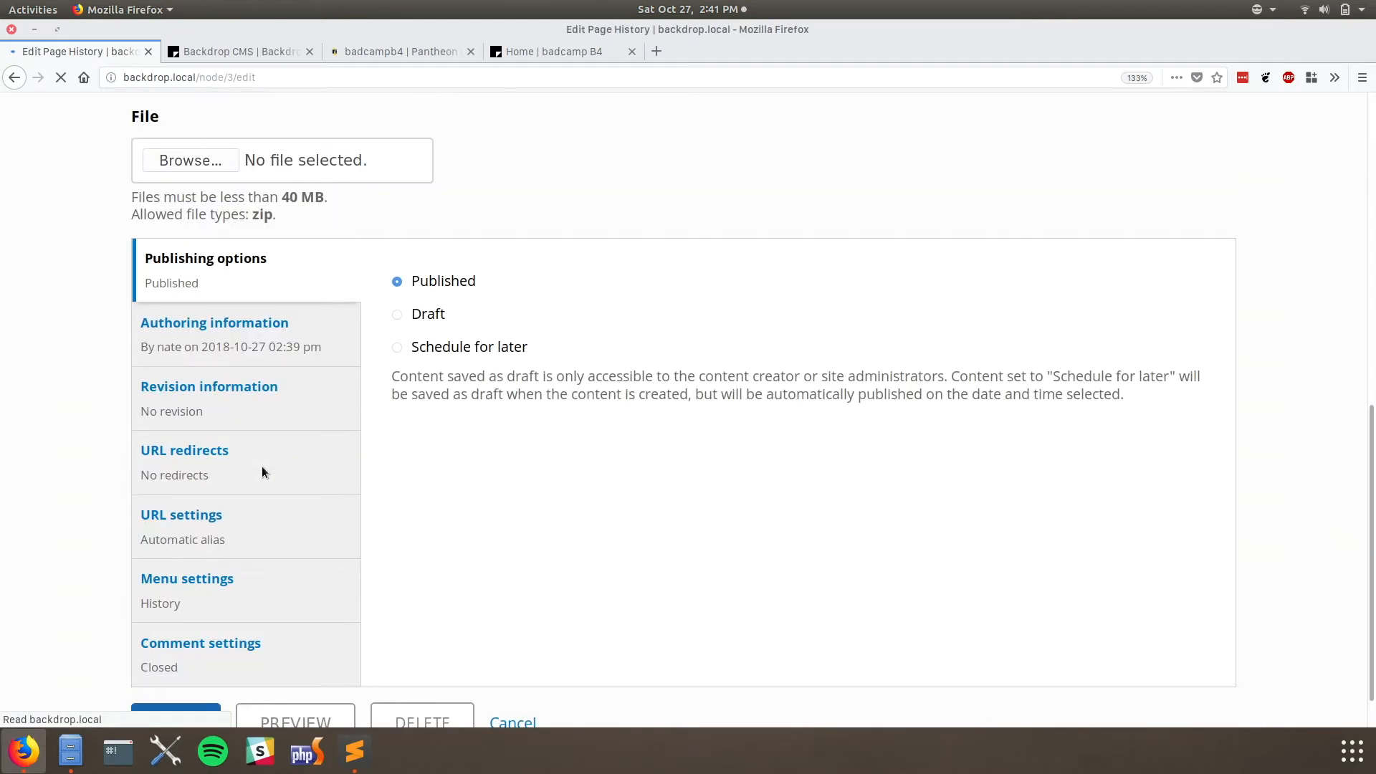
{"action": "scroll", "coordinate": [264, 471], "scroll_direction": "down", "scroll_amount": 1}
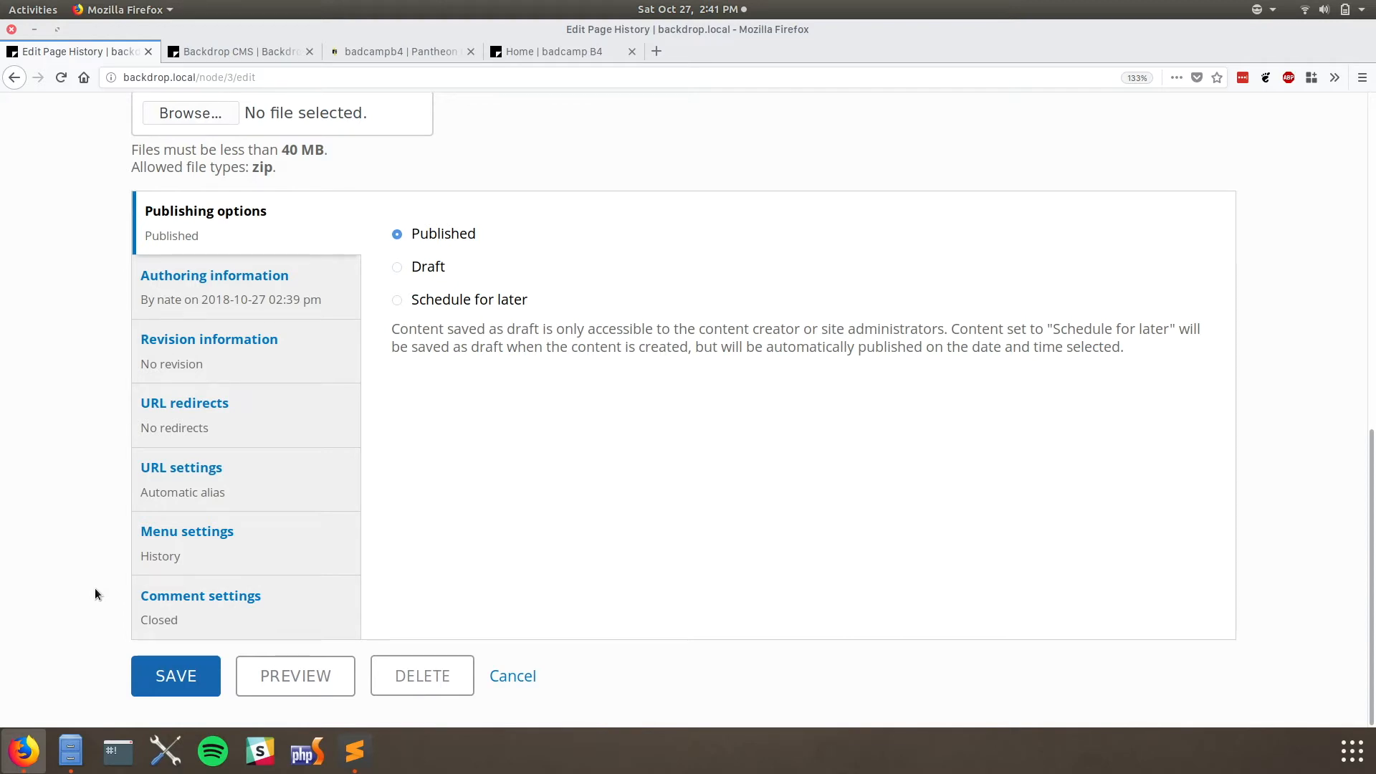
{"action": "left_click", "coordinate": [245, 685]}
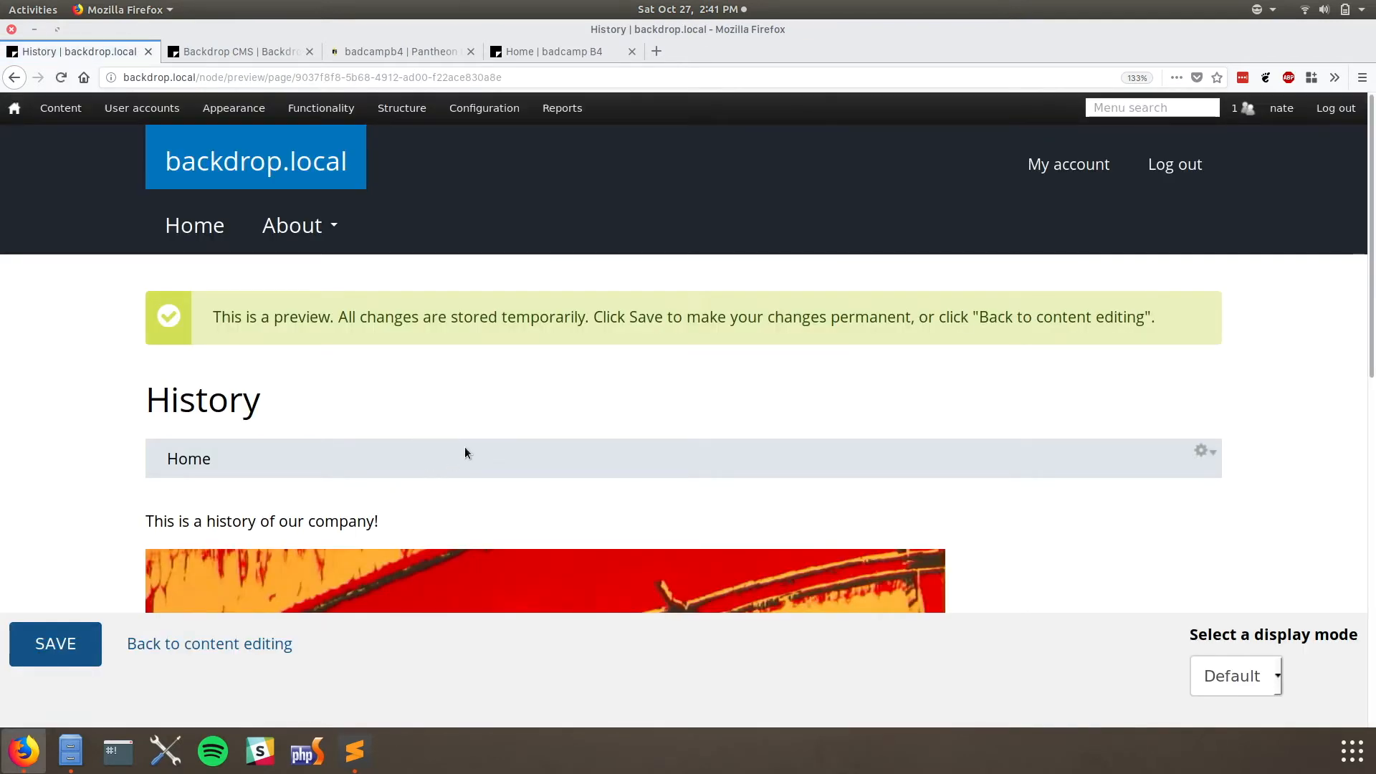
{"action": "scroll", "coordinate": [465, 447], "scroll_direction": "down", "scroll_amount": 1}
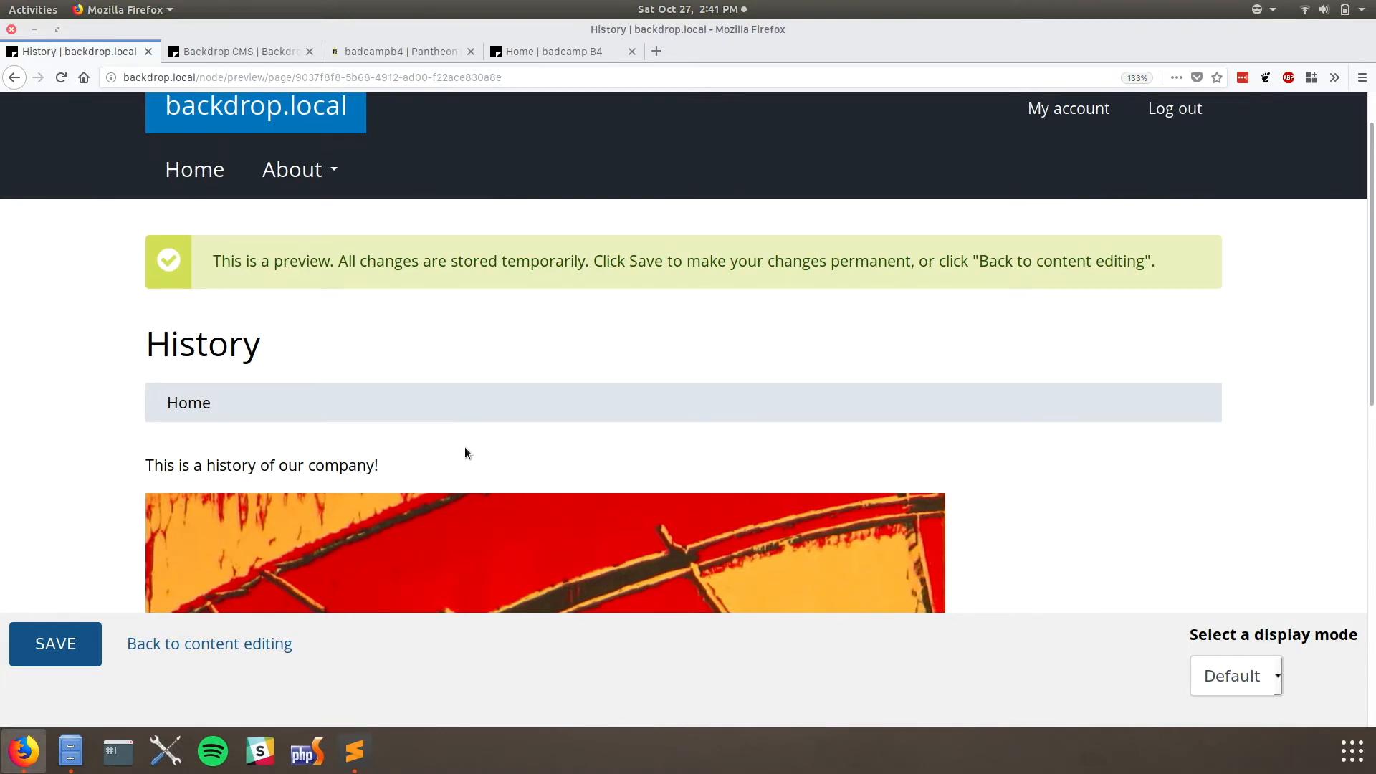
{"action": "scroll", "coordinate": [465, 452], "scroll_direction": "down", "scroll_amount": 1}
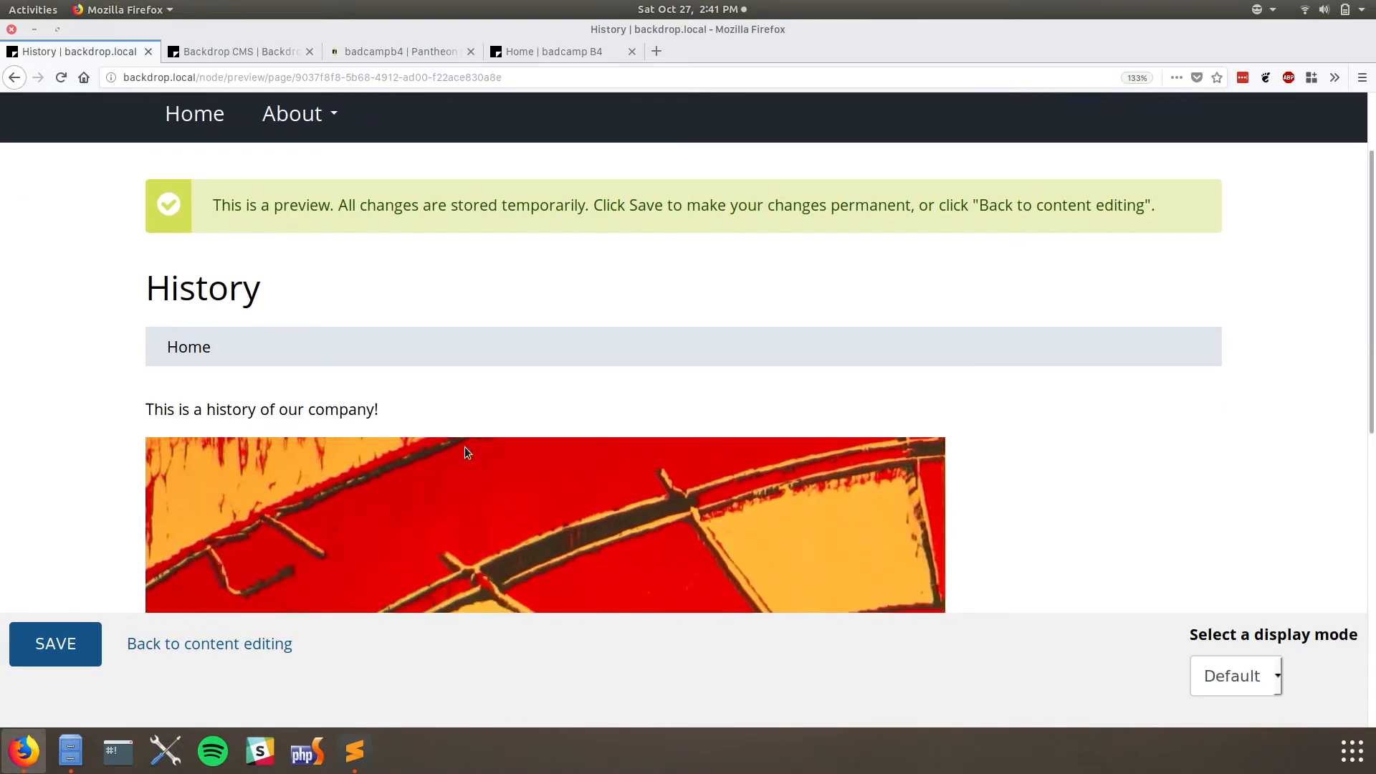
{"action": "scroll", "coordinate": [465, 452], "scroll_direction": "up", "scroll_amount": 2}
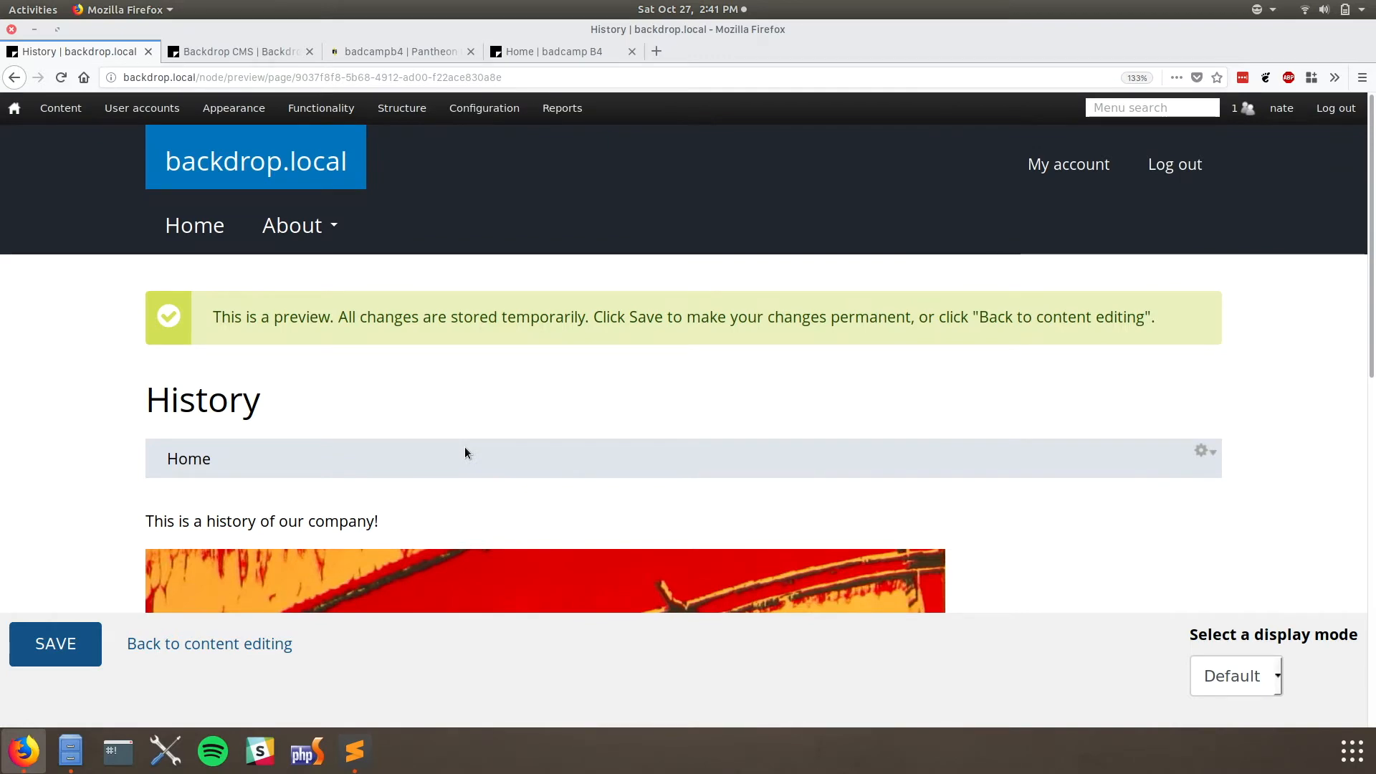
{"action": "scroll", "coordinate": [464, 452], "scroll_direction": "down", "scroll_amount": 10}
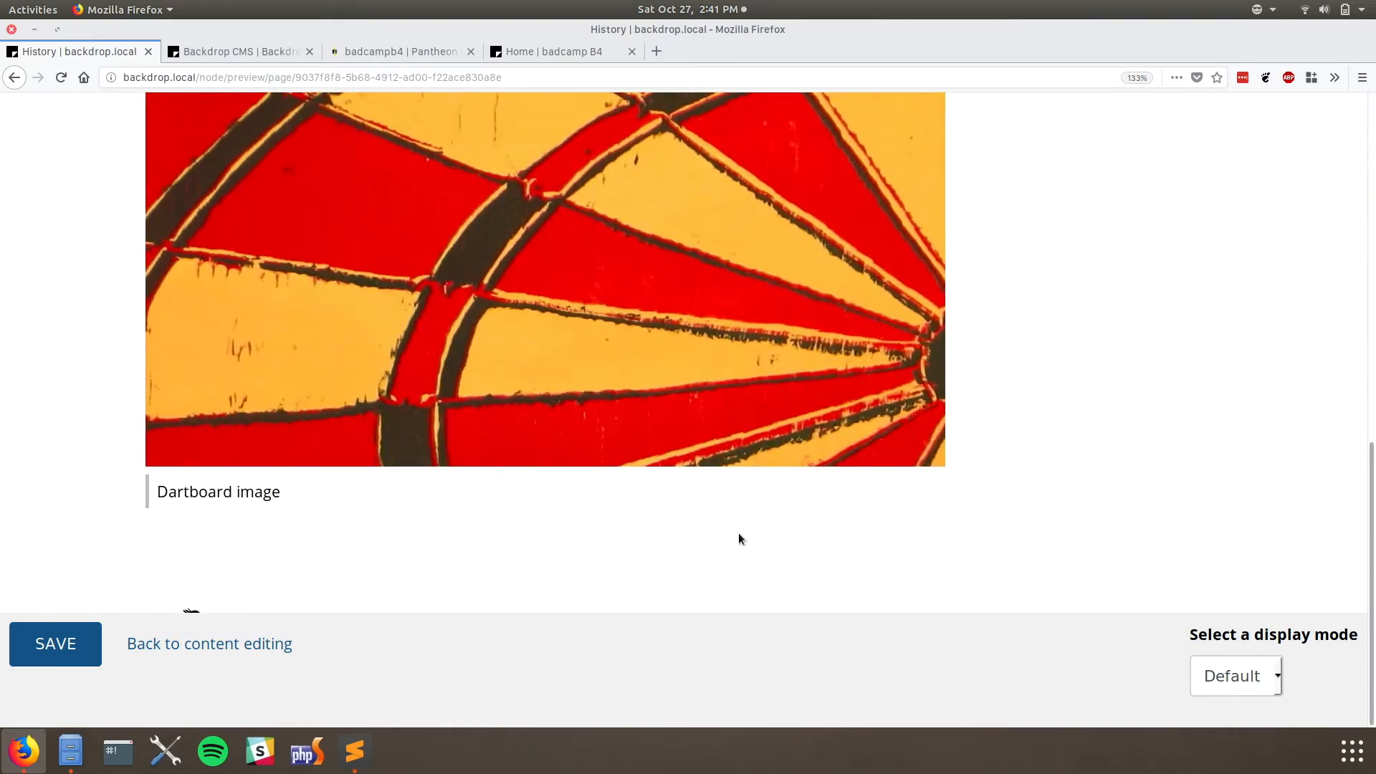
- Switch the preview to the Teaser display mode and save the History page from the preview
{"action": "left_click", "coordinate": [1262, 683]}
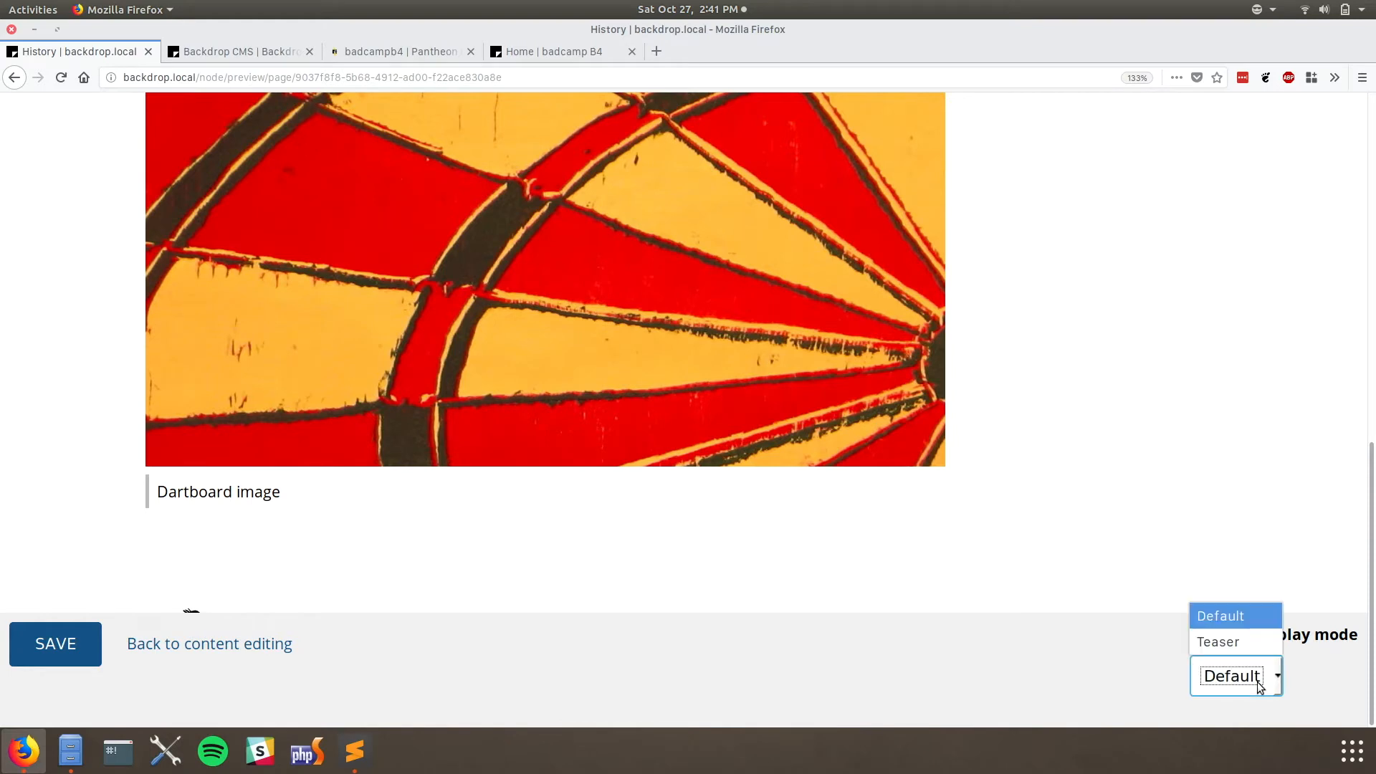
{"action": "left_click", "coordinate": [1217, 645]}
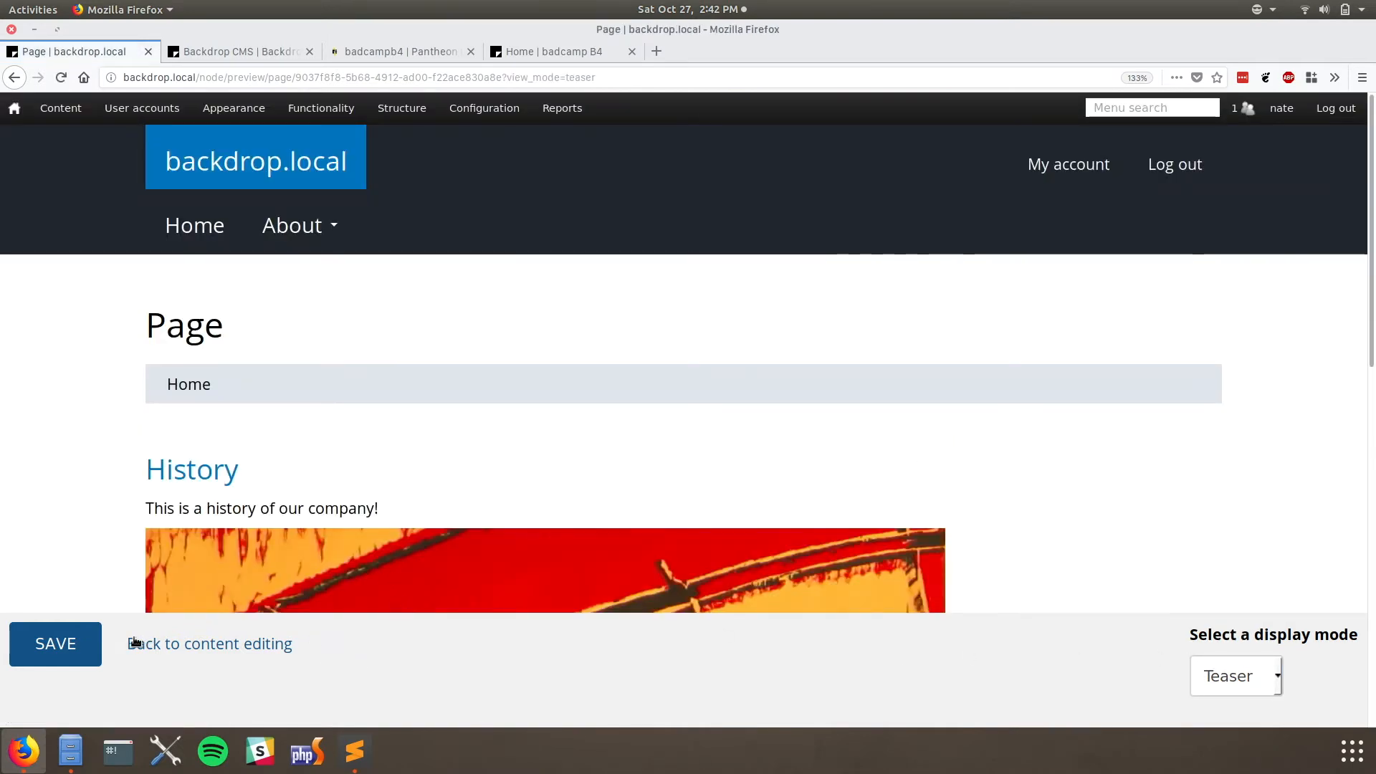
{"action": "left_click", "coordinate": [41, 647]}
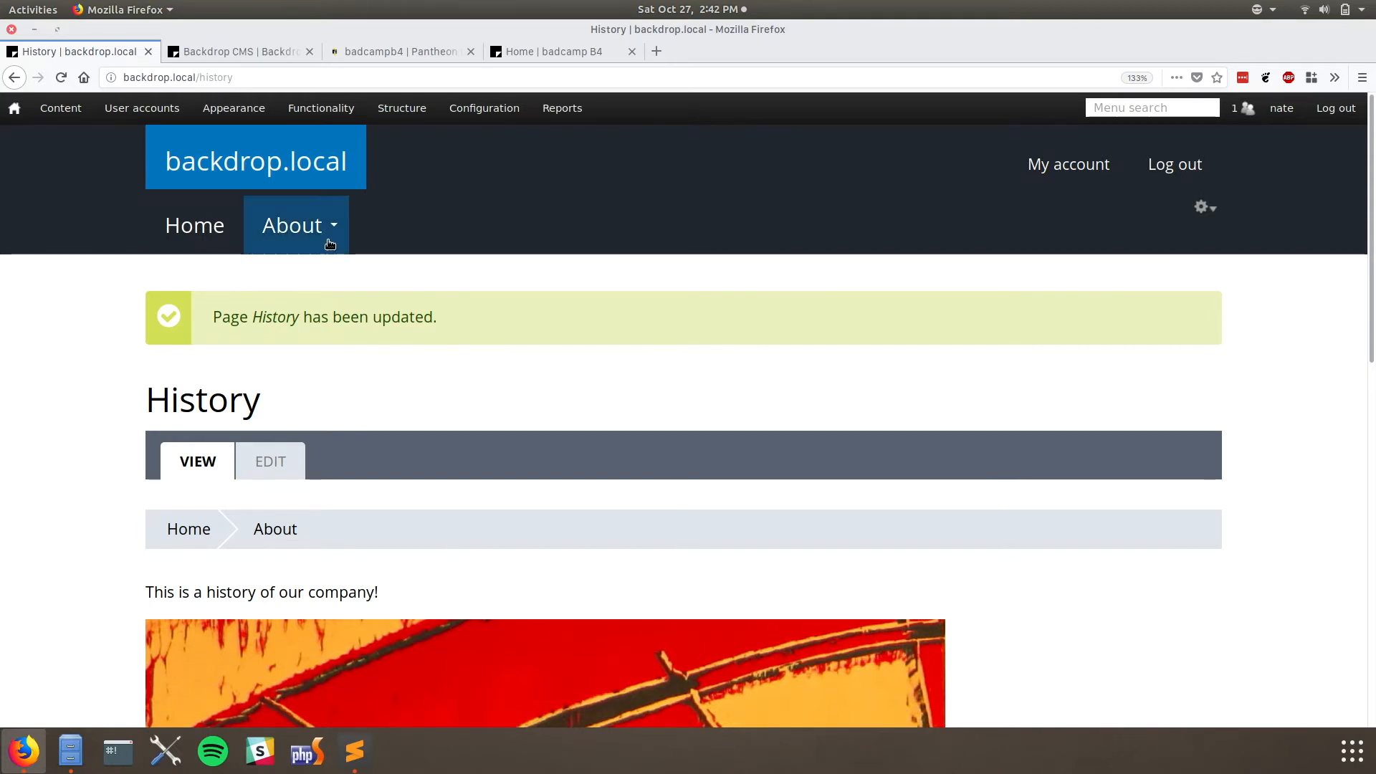
- Check the About submenu at desktop width and in Responsive Design Mode, expanding and collapsing the mobile menu before returning to normal view
{"action": "mouse_move", "coordinate": [330, 244]}
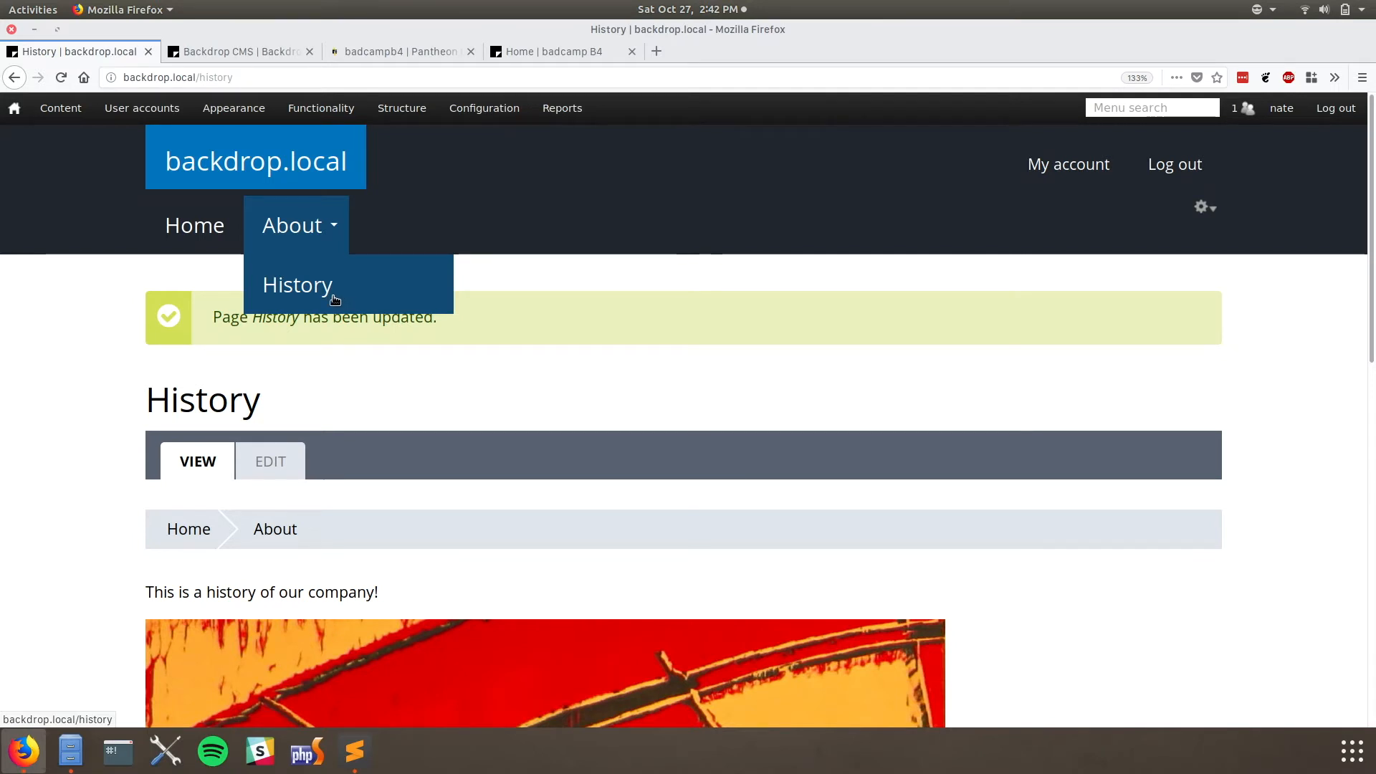
{"action": "key", "text": "ctrl+shift+m"}
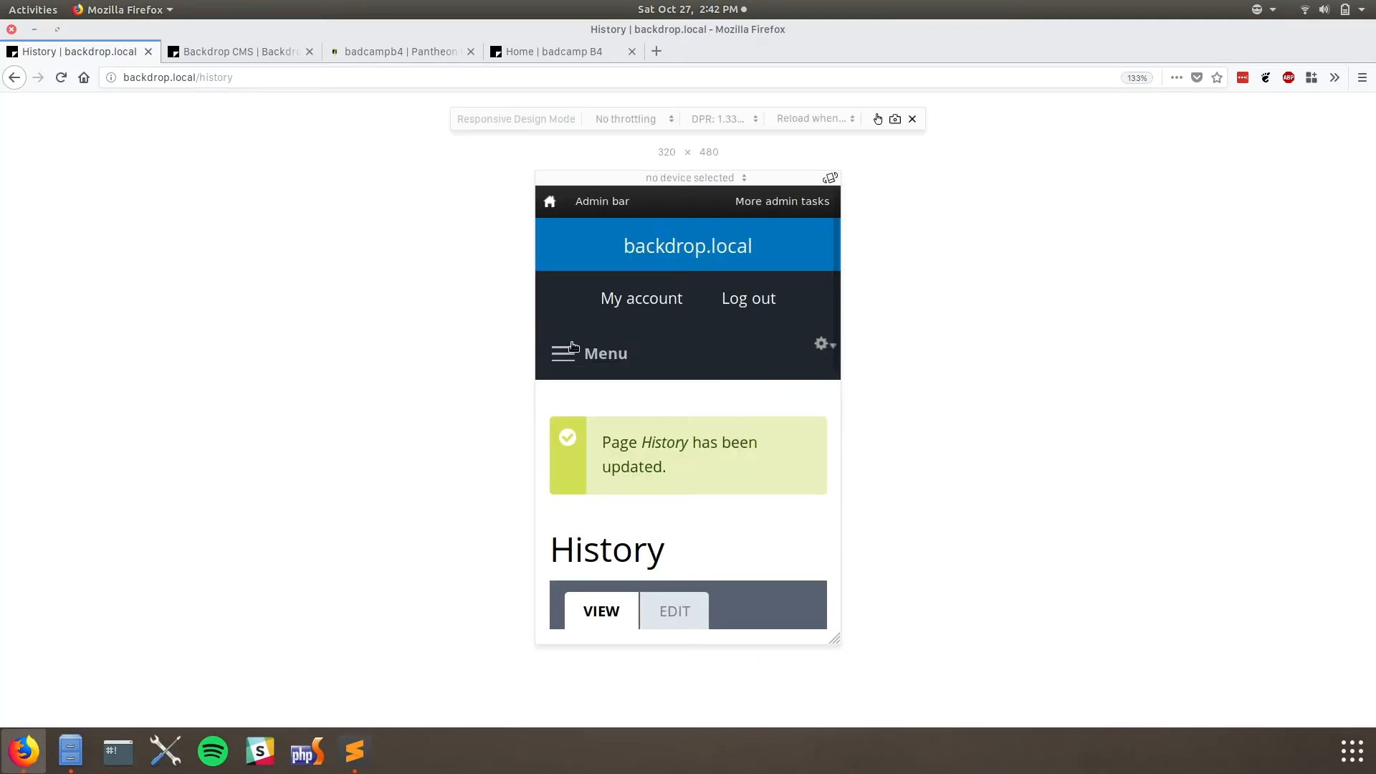
{"action": "left_click", "coordinate": [574, 348]}
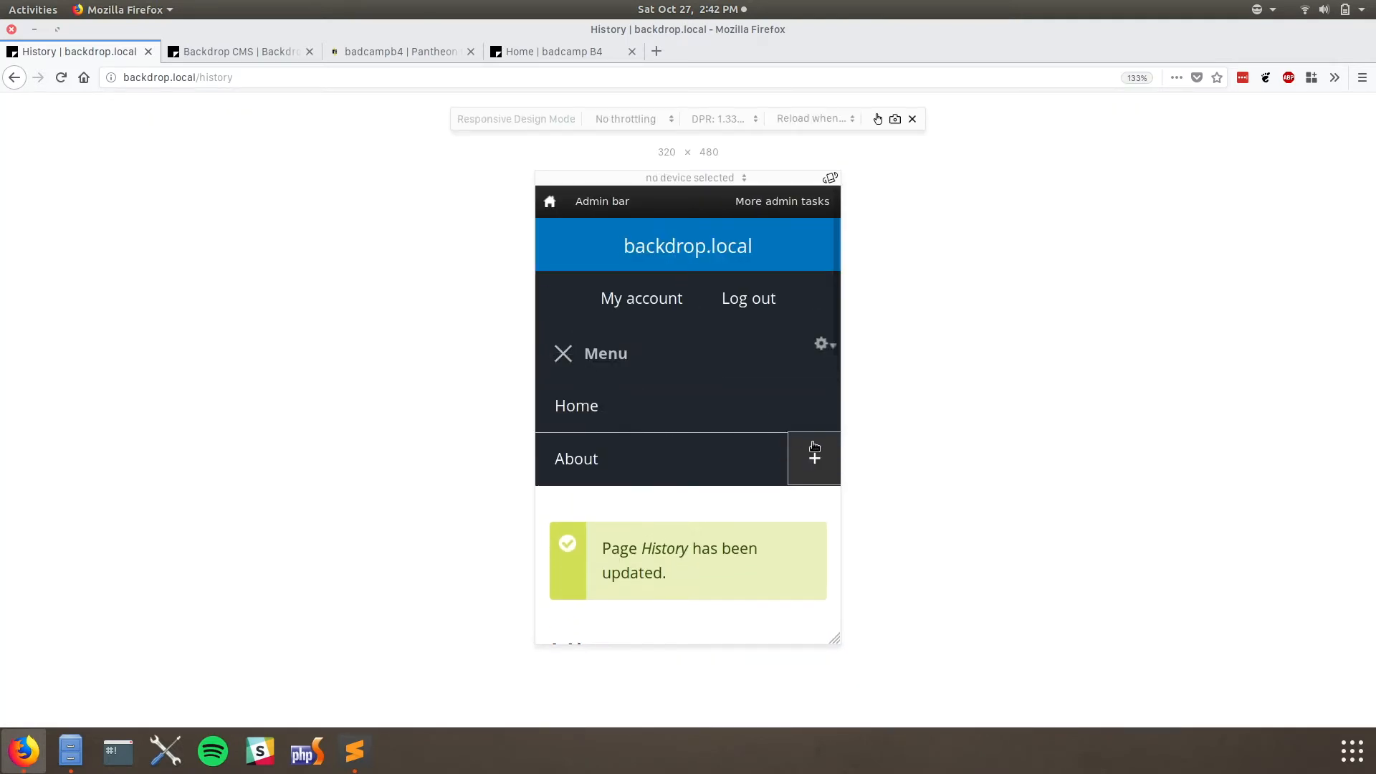
{"action": "left_click", "coordinate": [815, 457]}
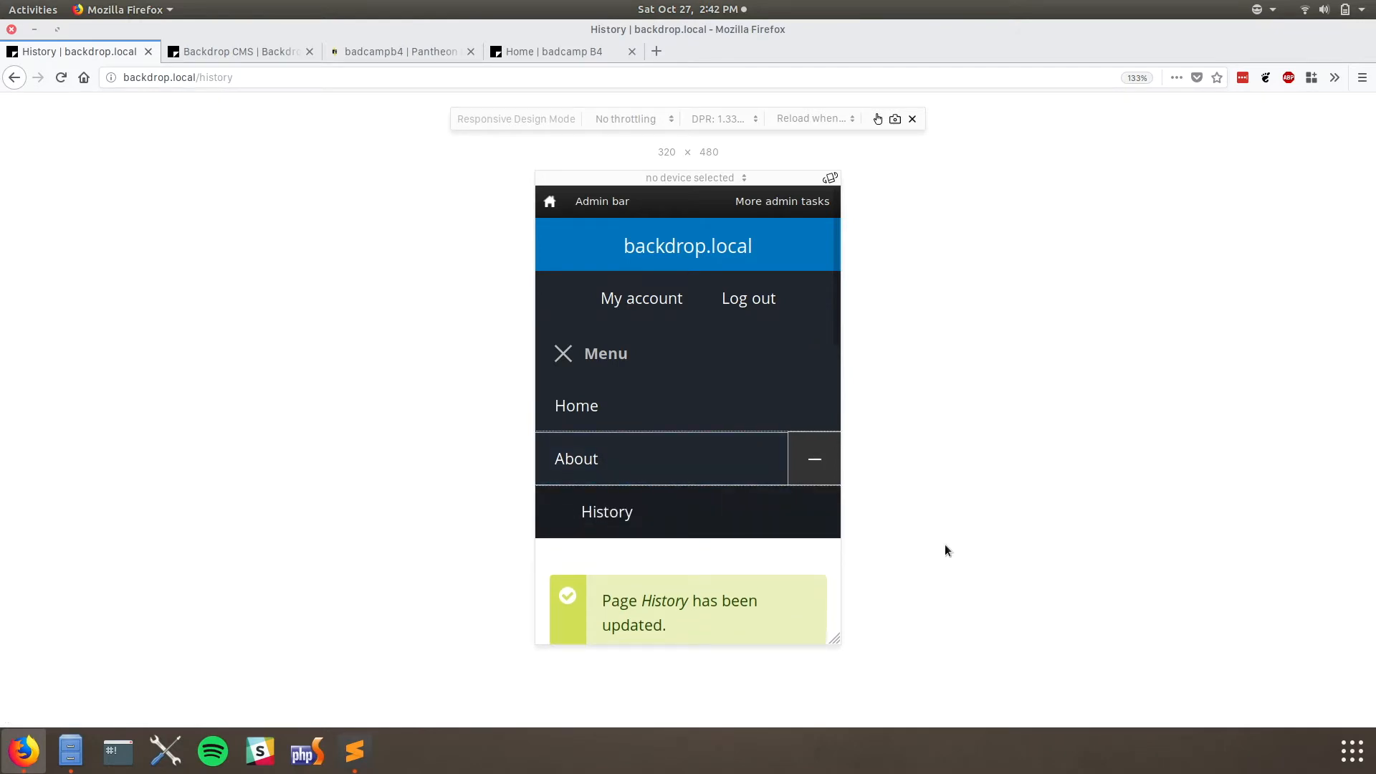
{"action": "left_click", "coordinate": [816, 465]}
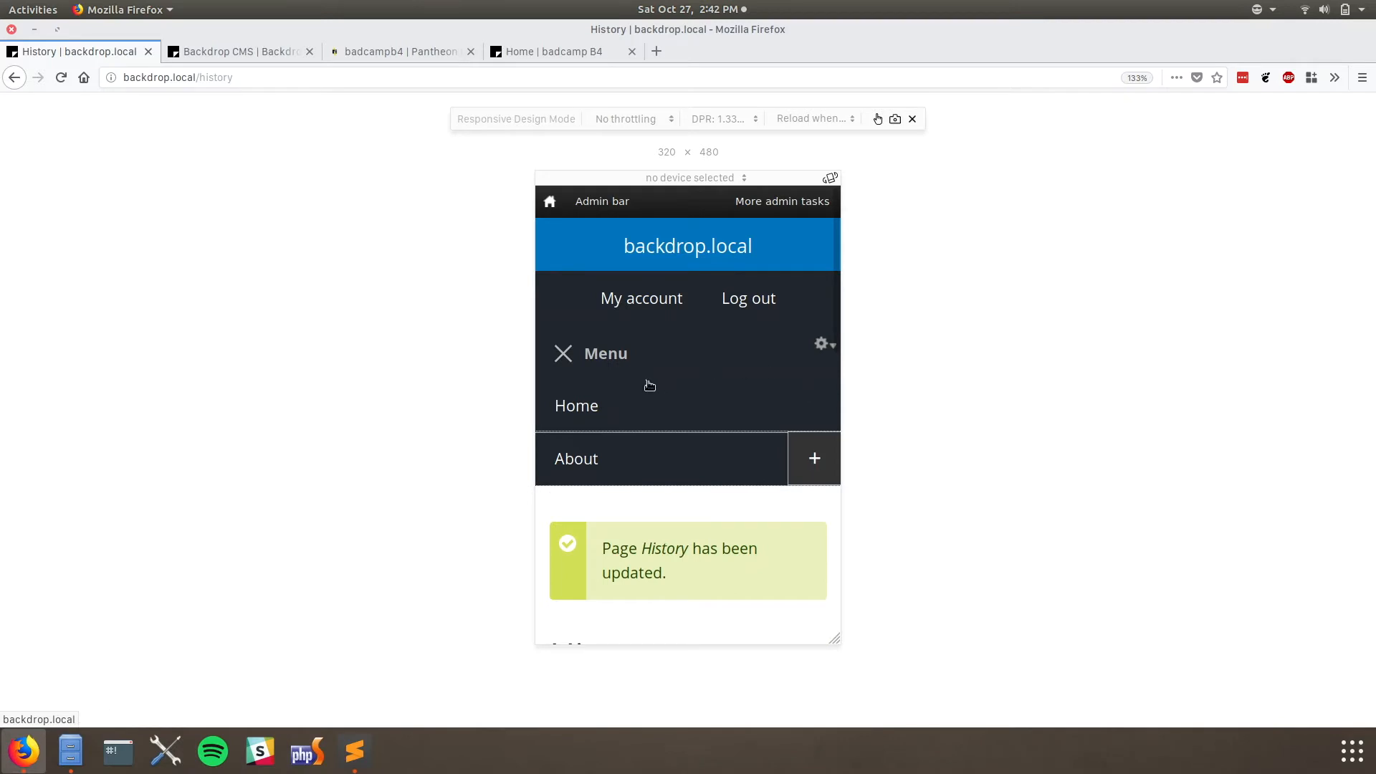
{"action": "triple_click", "coordinate": [563, 353]}
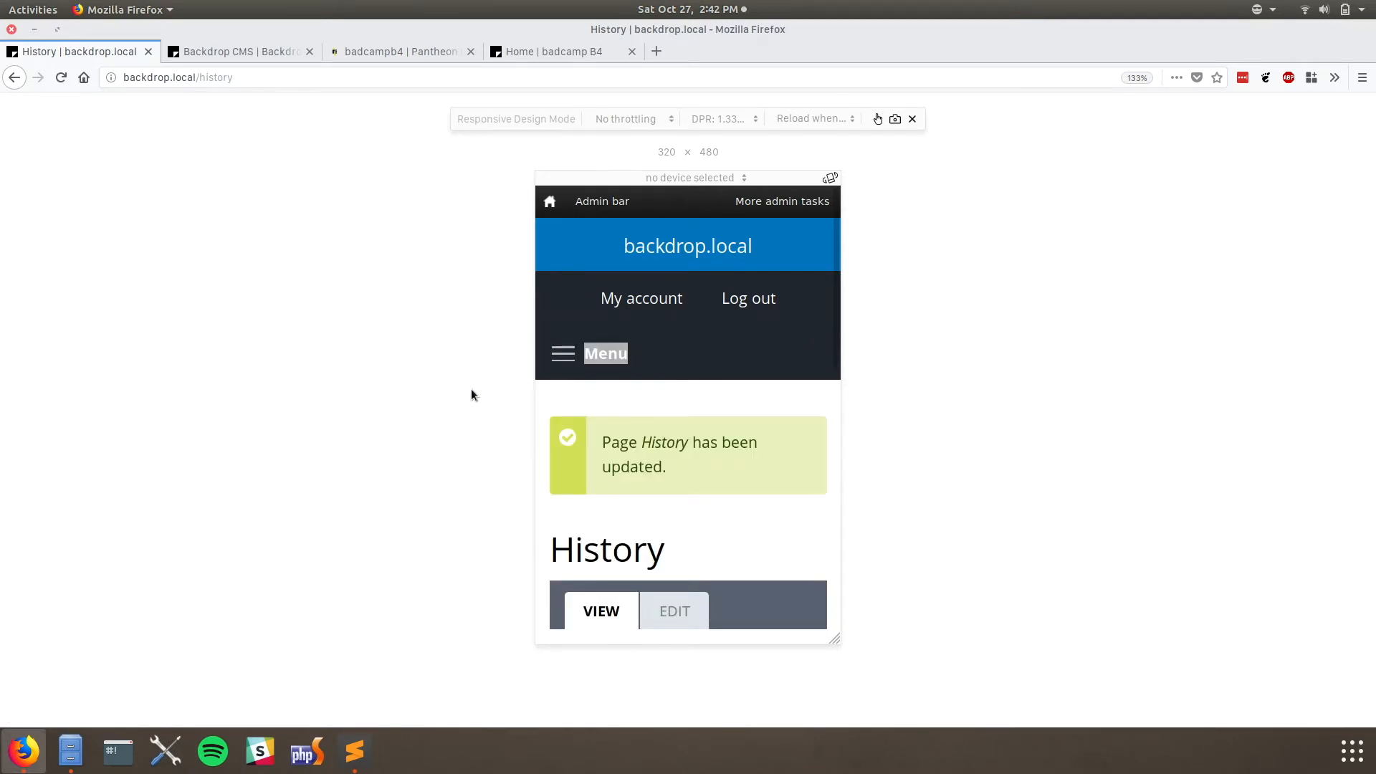
{"action": "key", "text": "ctrl+shift+m"}
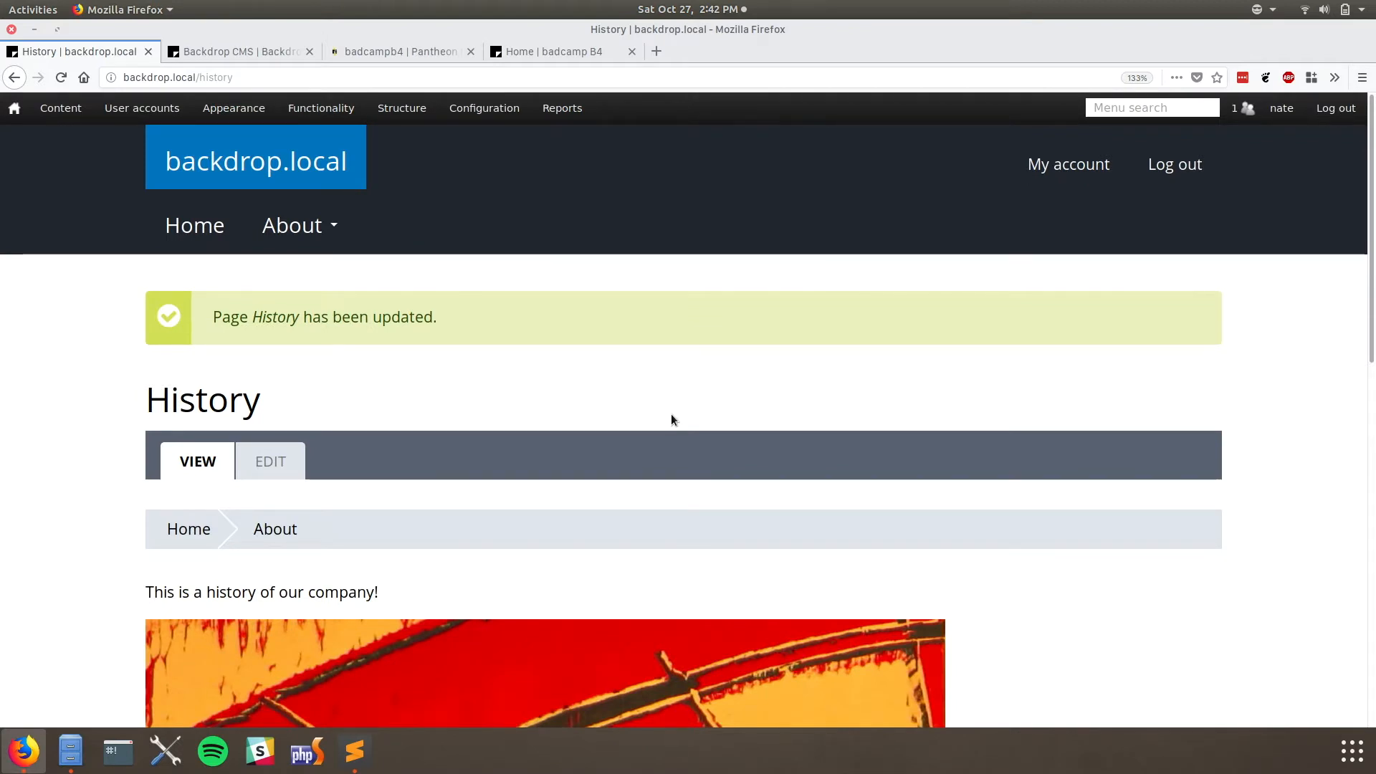
- Start a new Post and title it "My First Blog Post"
{"action": "mouse_move", "coordinate": [64, 111]}
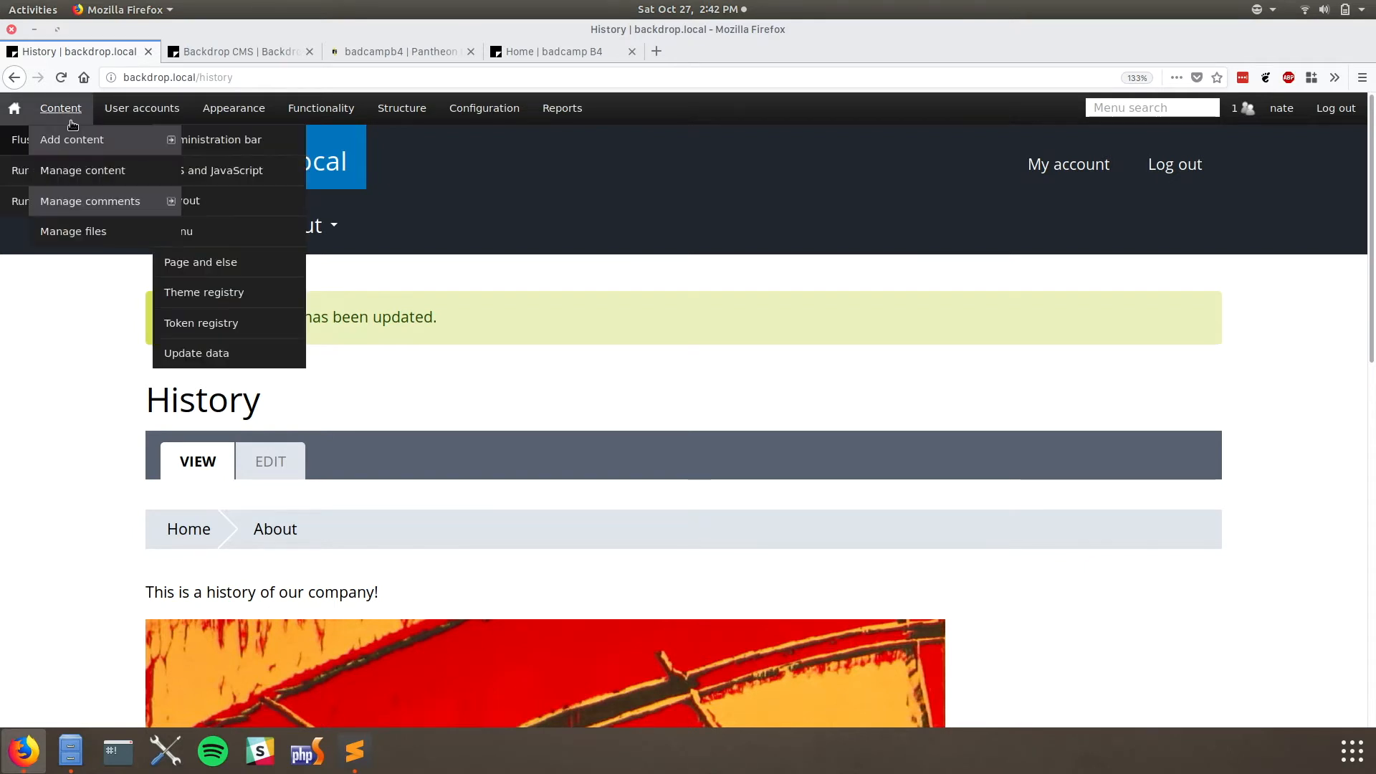
{"action": "mouse_move", "coordinate": [79, 139]}
{"action": "left_click", "coordinate": [230, 174]}
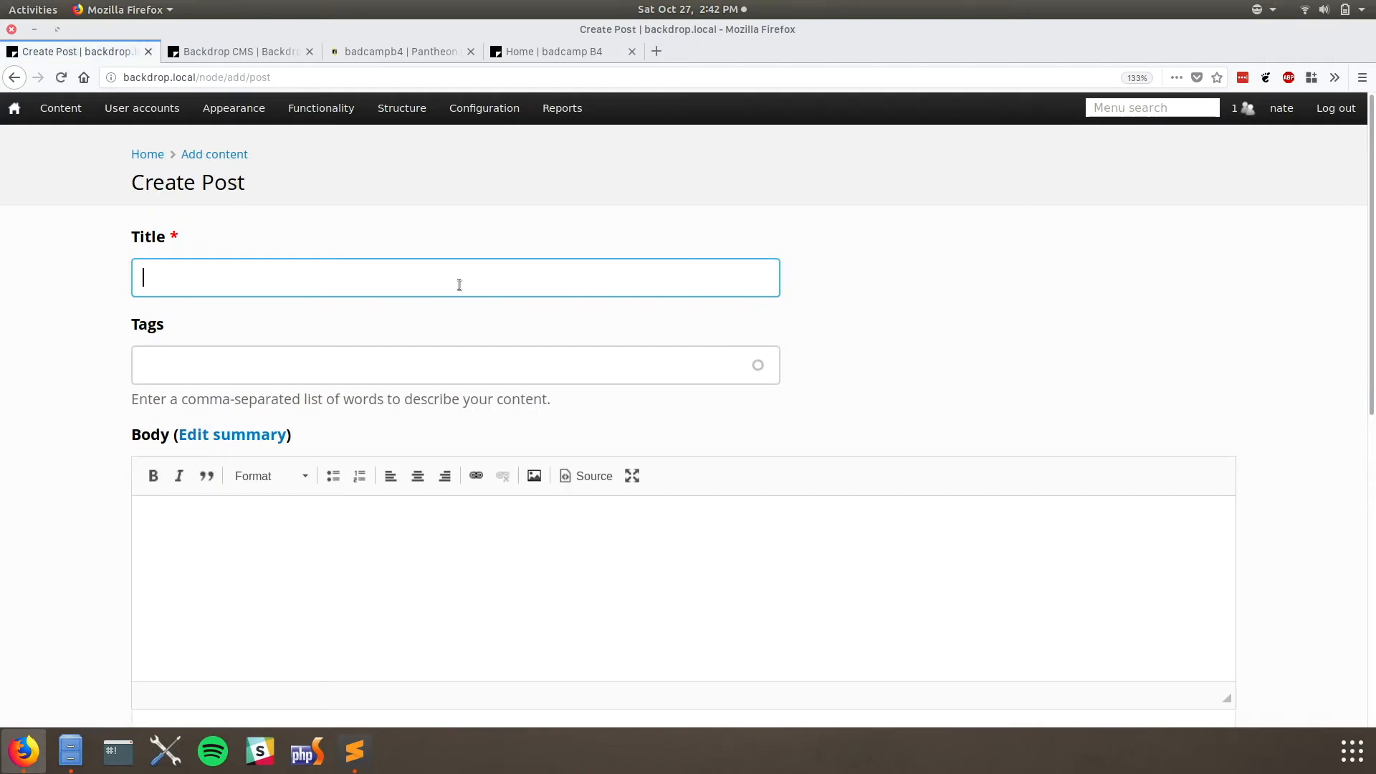
{"action": "type", "text": "My"}
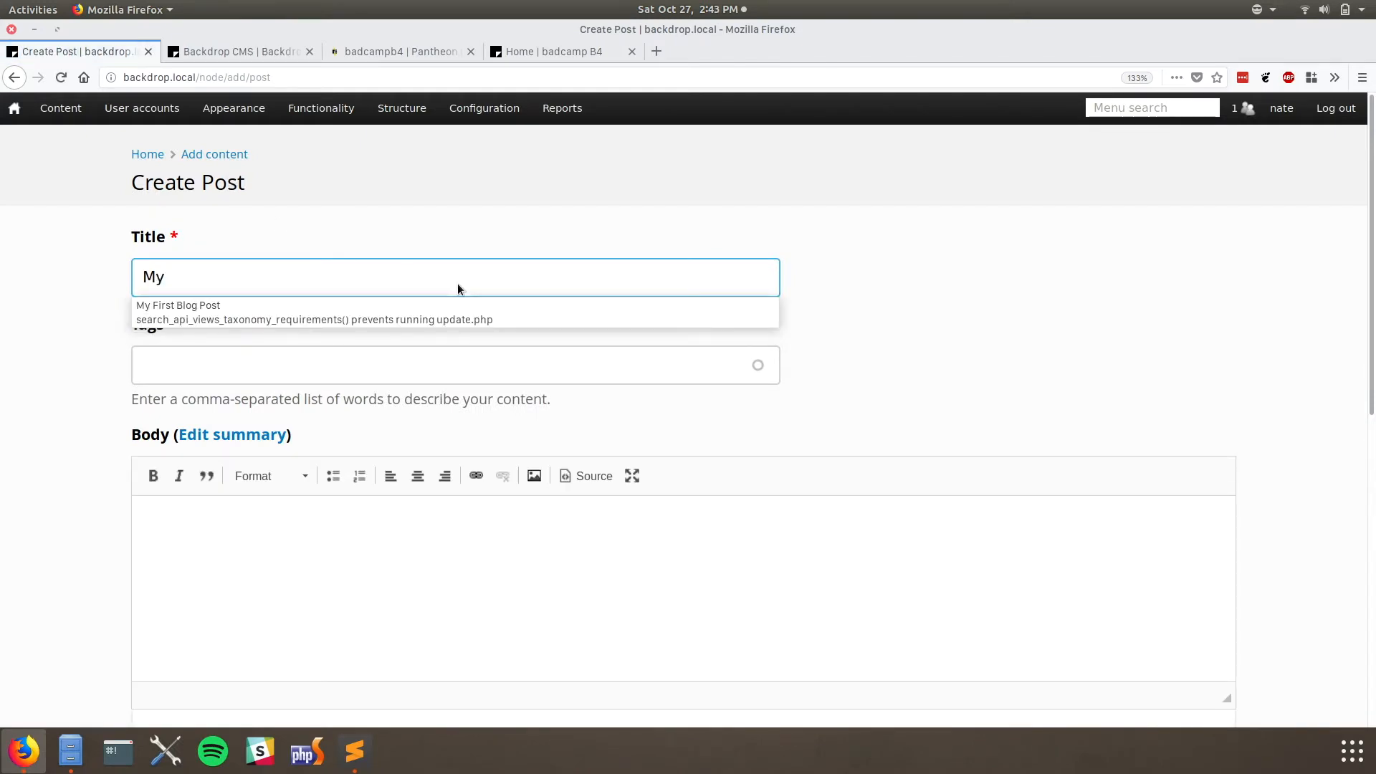
{"action": "key", "text": "Down"}
{"action": "key", "text": "Return"}
{"action": "key", "text": "Left"}
{"action": "key", "text": "Left"}
{"action": "key", "text": "Left"}
{"action": "key", "text": "Left"}
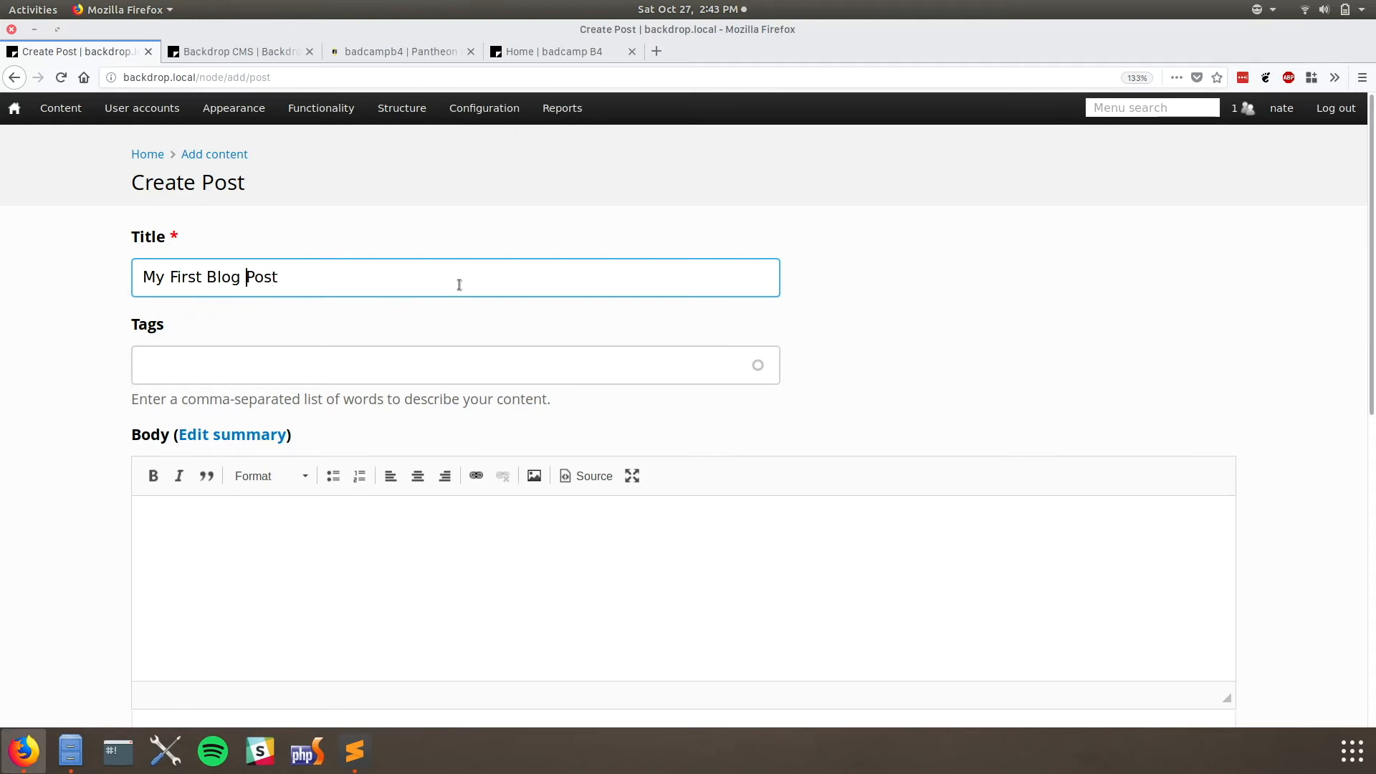
- Enter the tags "foo, bar, baz" for the new post
{"action": "key", "text": "Tab"}
{"action": "type", "text": "foo, b"}
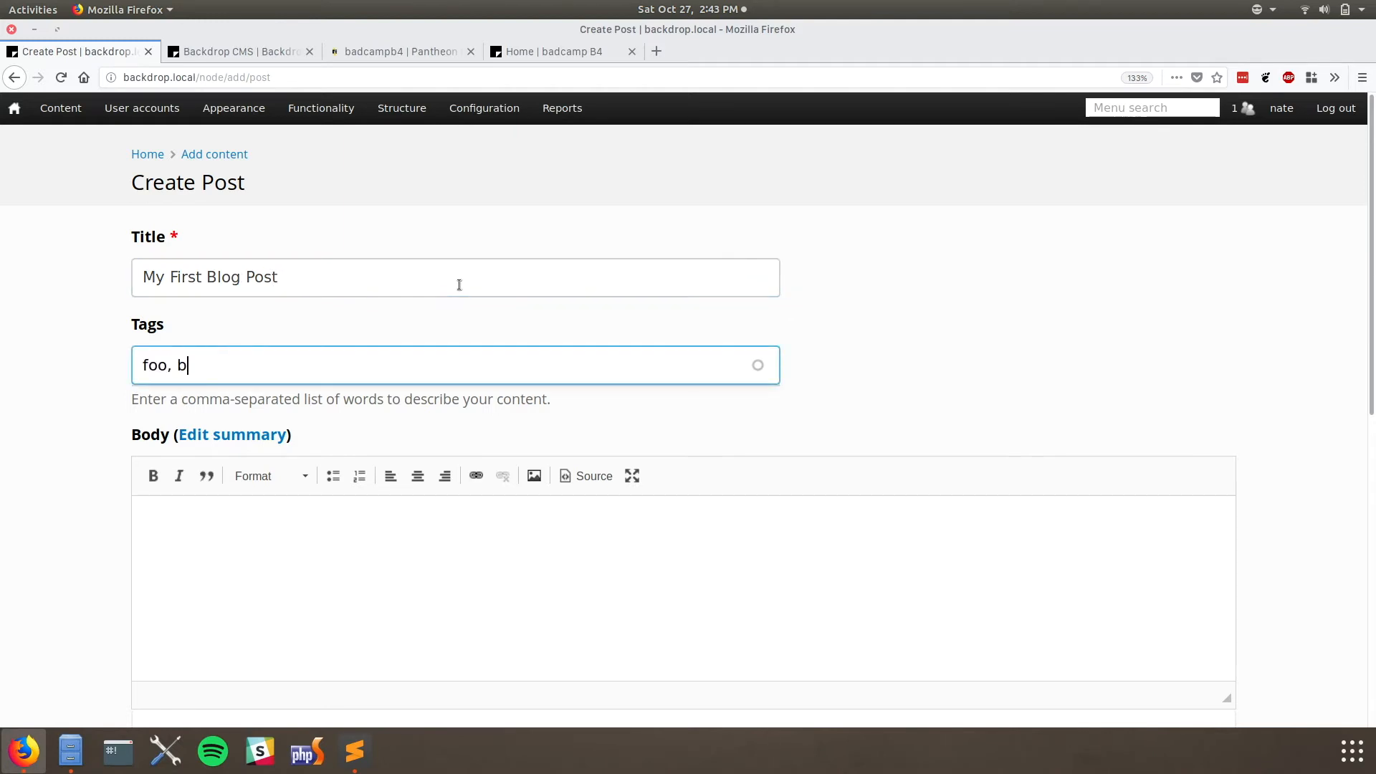
{"action": "type", "text": "ar, baz"}
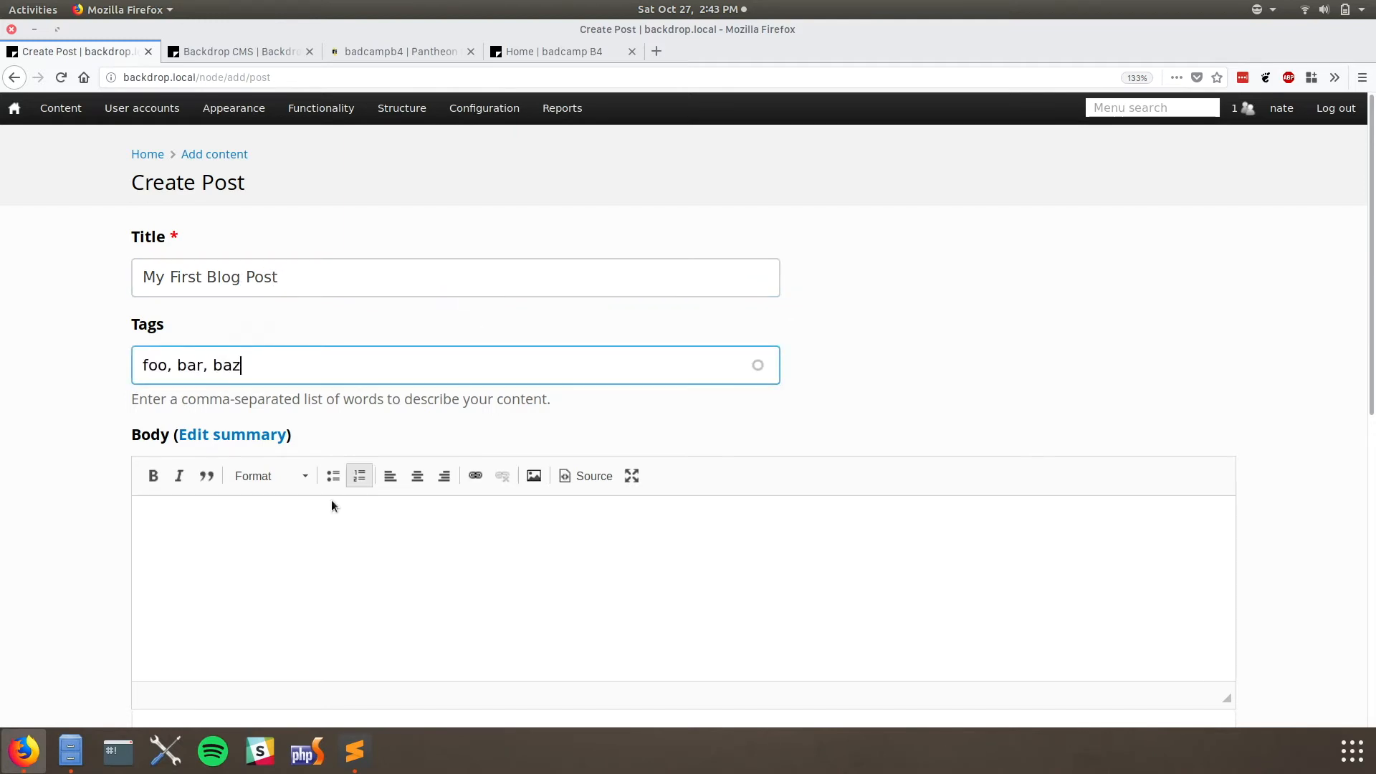
- Write "Hello this is an image from clipboard!" in the body of the post
{"action": "left_click", "coordinate": [307, 529]}
{"action": "type", "text": "Hello this is a"}
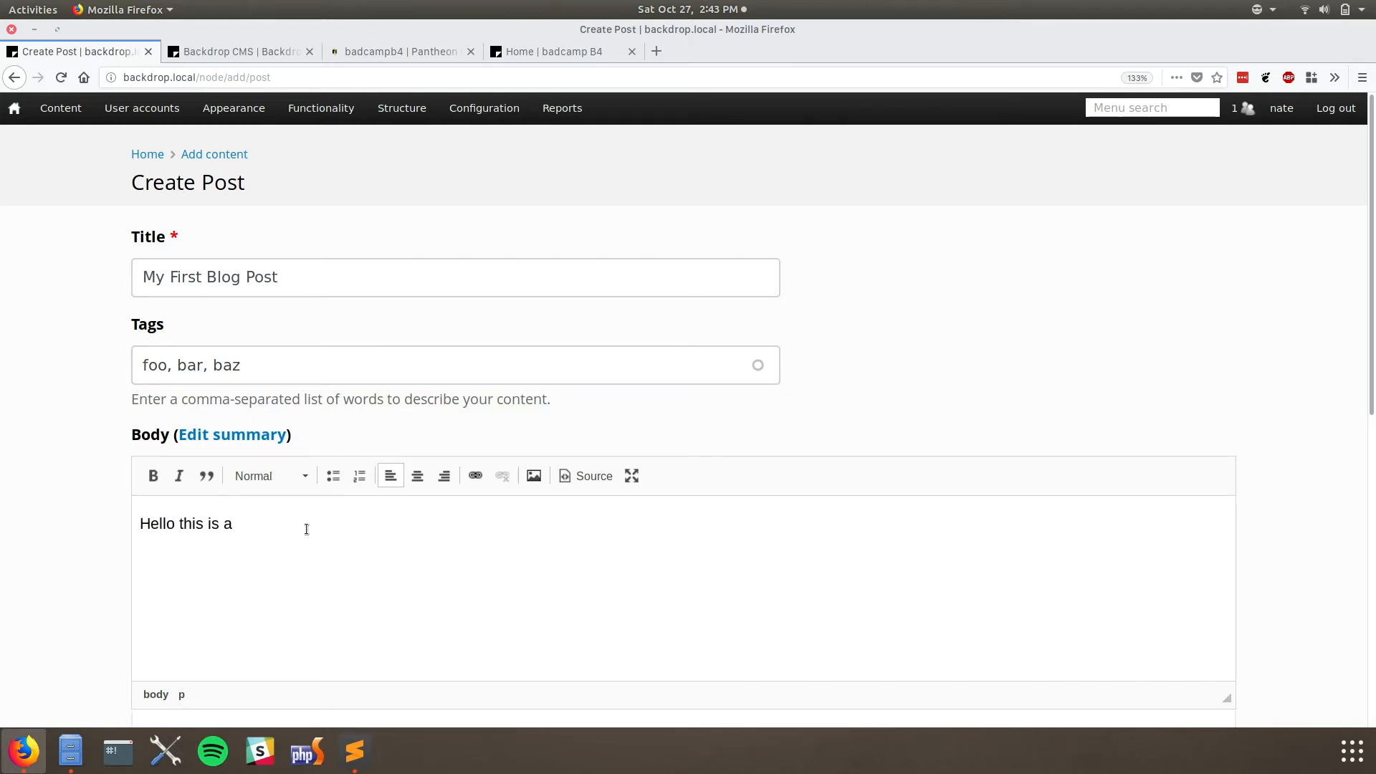
{"action": "type", "text": "age from copy"}
{"action": "key", "text": "BackSpace"}
{"action": "key", "text": "BackSpace"}
{"action": "key", "text": "BackSpace"}
{"action": "type", "text": "lipboar"}
{"action": "type", "text": "d."}
{"action": "key", "text": "BackSpace"}
{"action": "type", "text": "!"}
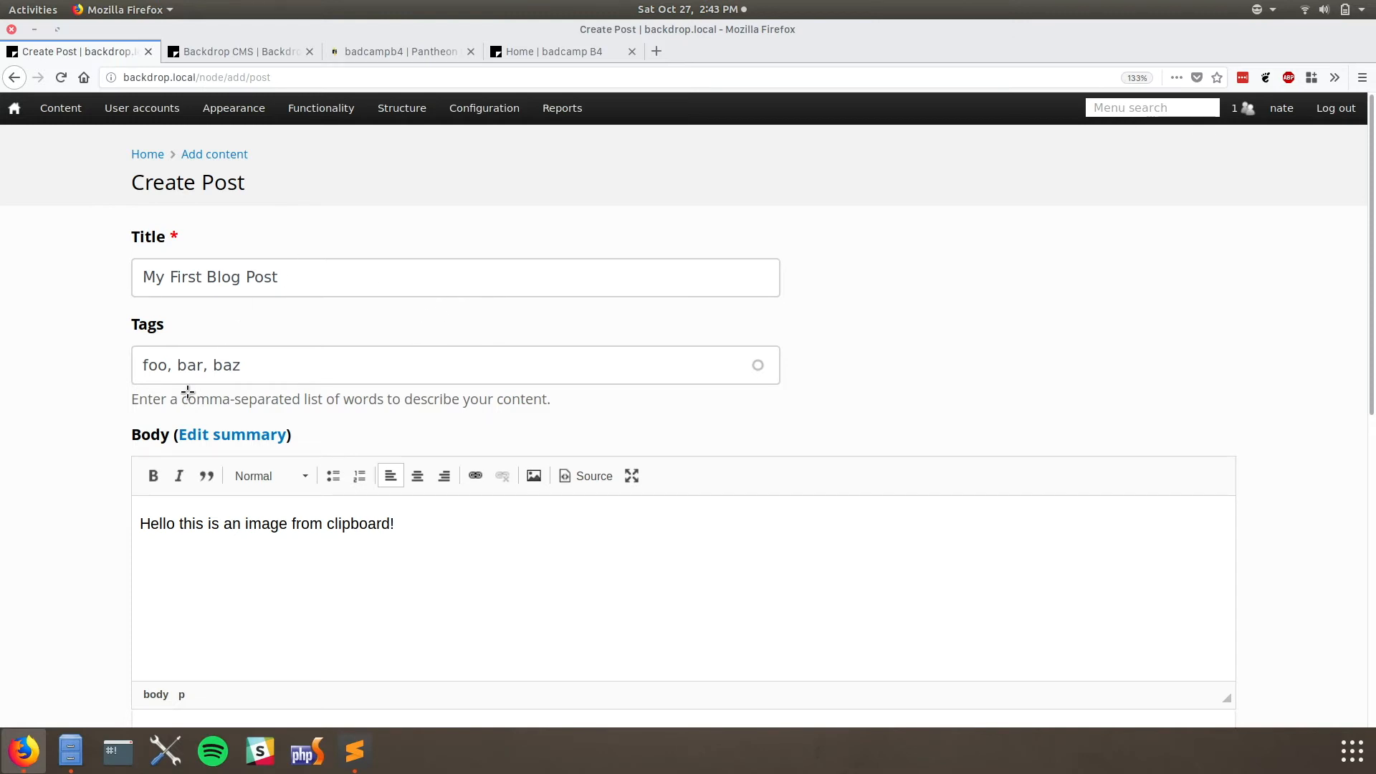
- Capture a region of the desktop's window overview to the clipboard, paste it into the post body below the text and check the whole image
{"action": "key", "text": "super"}
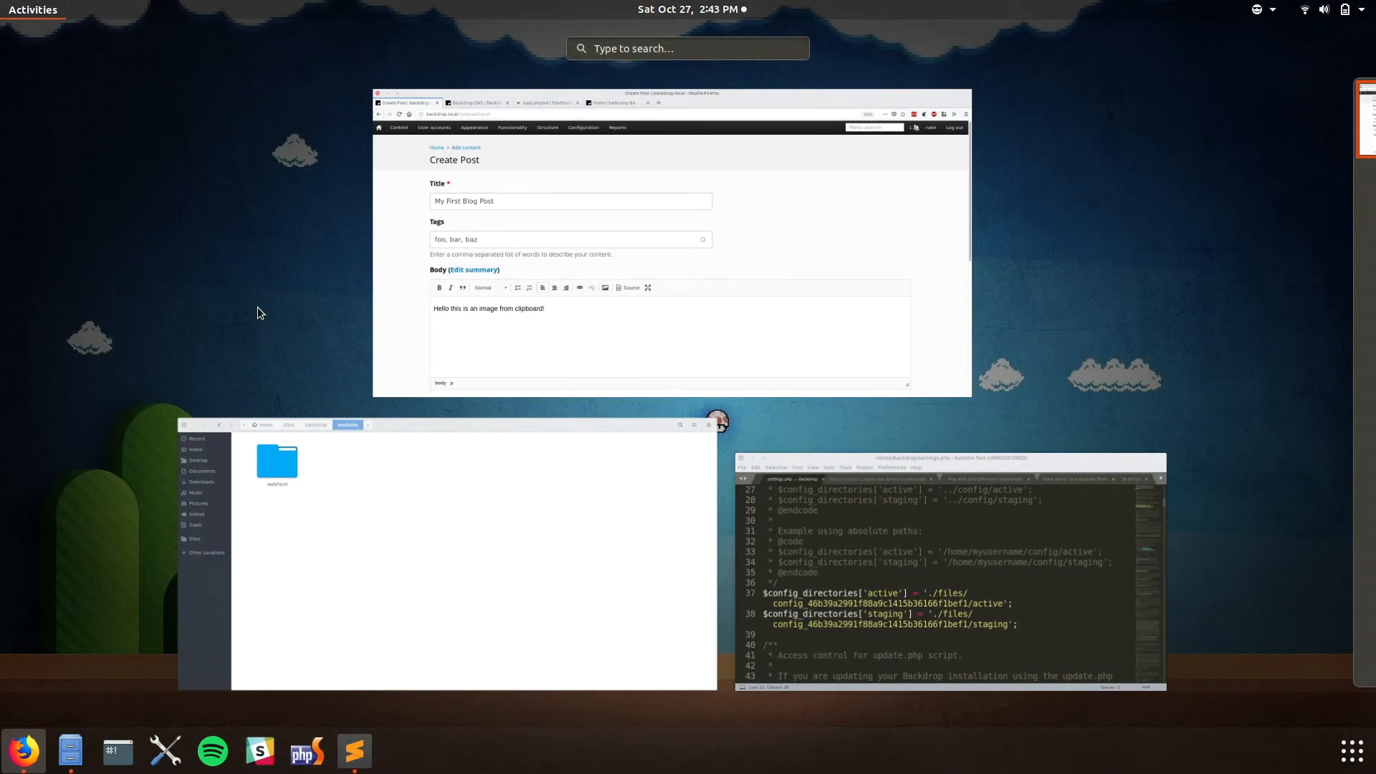
{"action": "key", "text": "shift+Print"}
{"action": "left_click_drag", "start_coordinate": [23, 55], "coordinate": [1154, 681]}
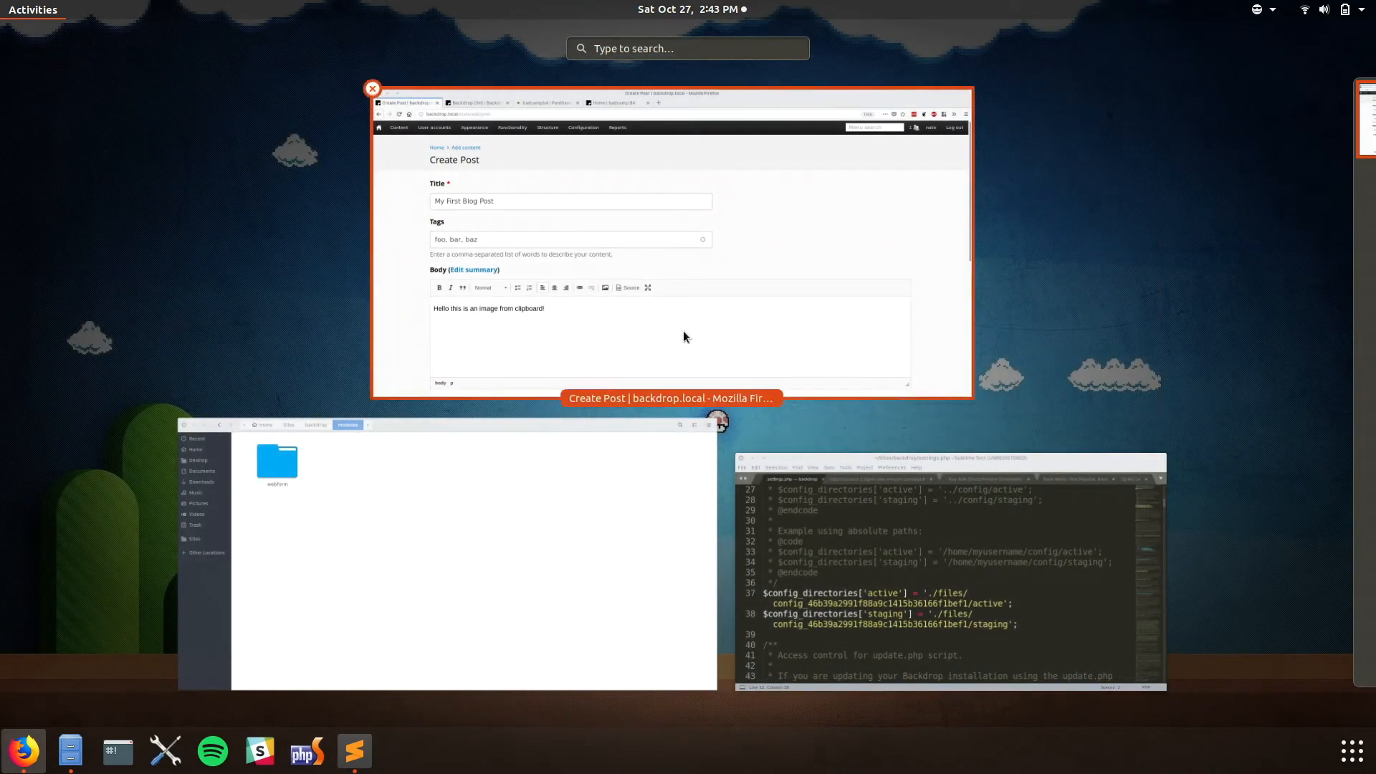
{"action": "left_click", "coordinate": [674, 339]}
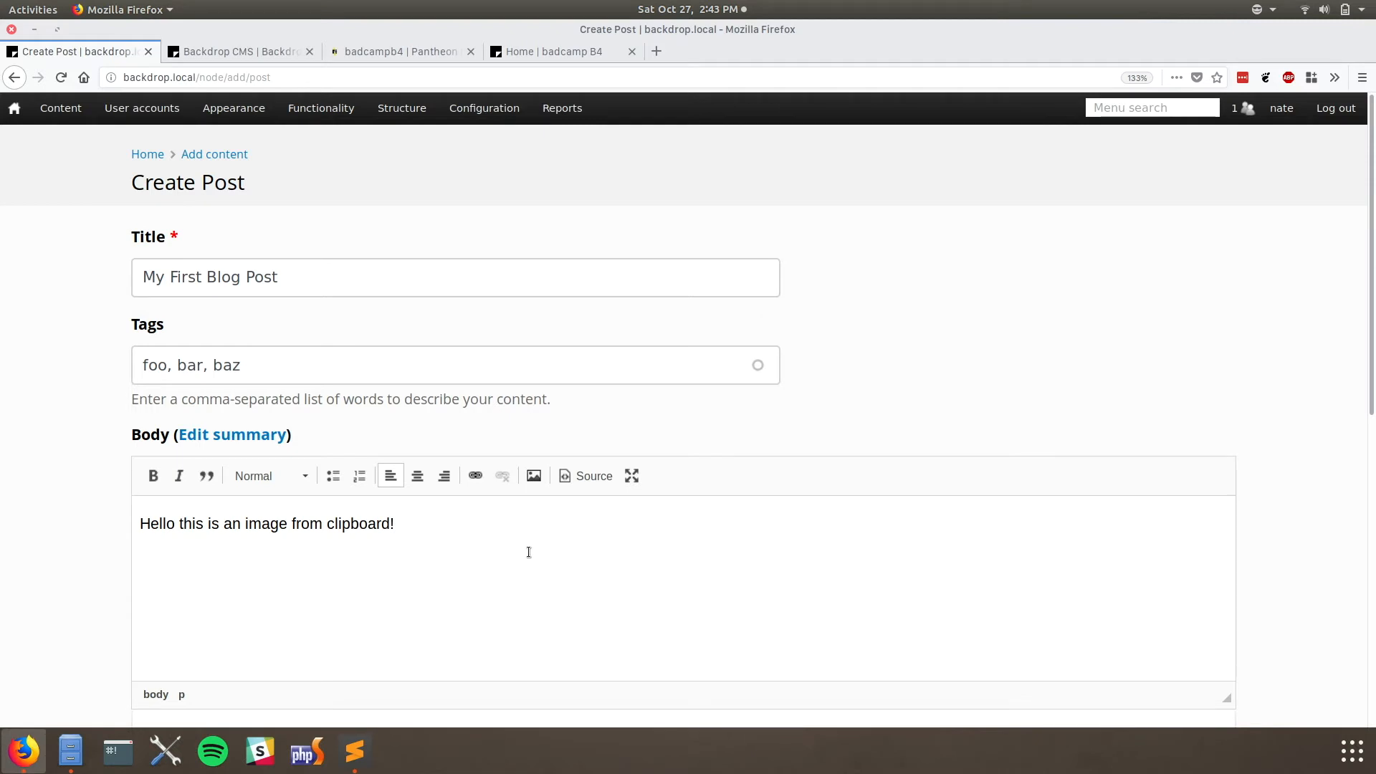
{"action": "key", "text": "ctrl+v"}
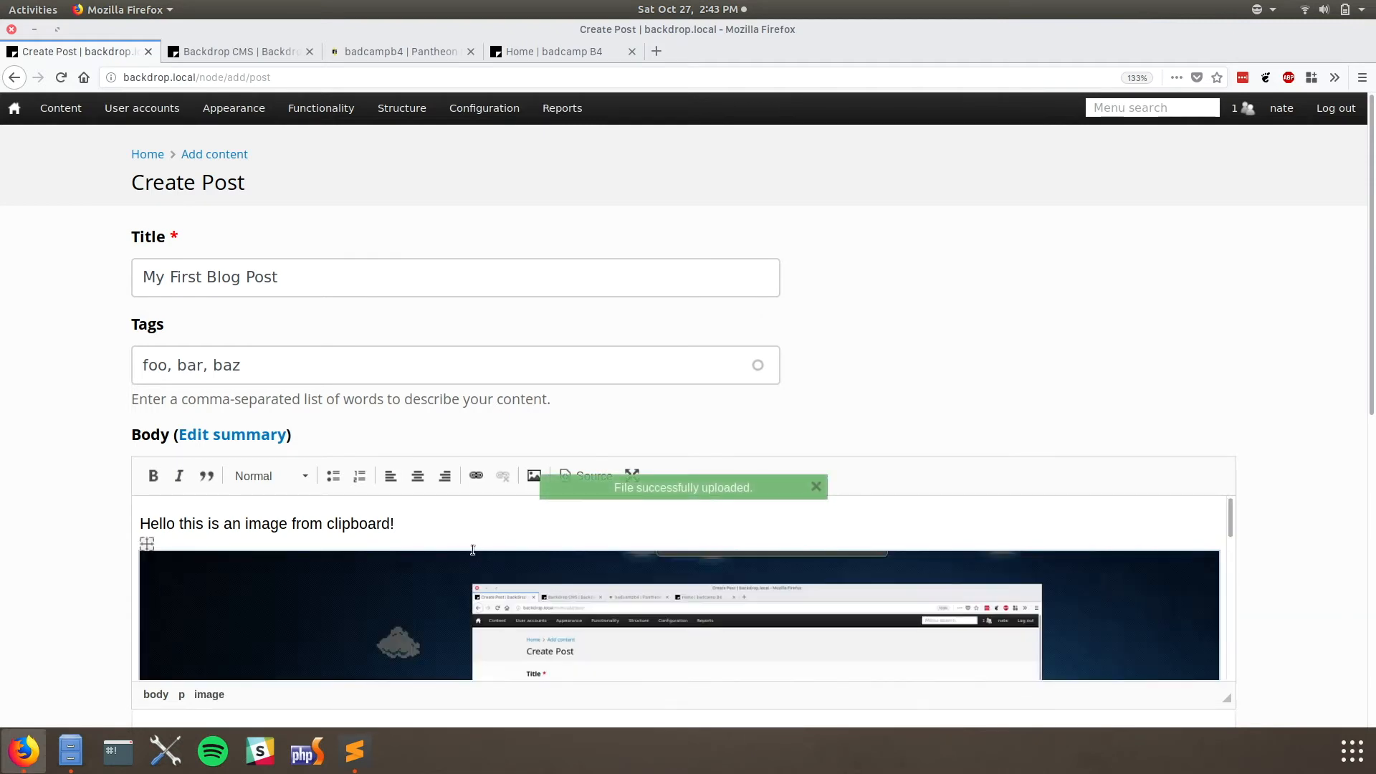
{"action": "scroll", "coordinate": [172, 503], "scroll_direction": "down", "scroll_amount": 5}
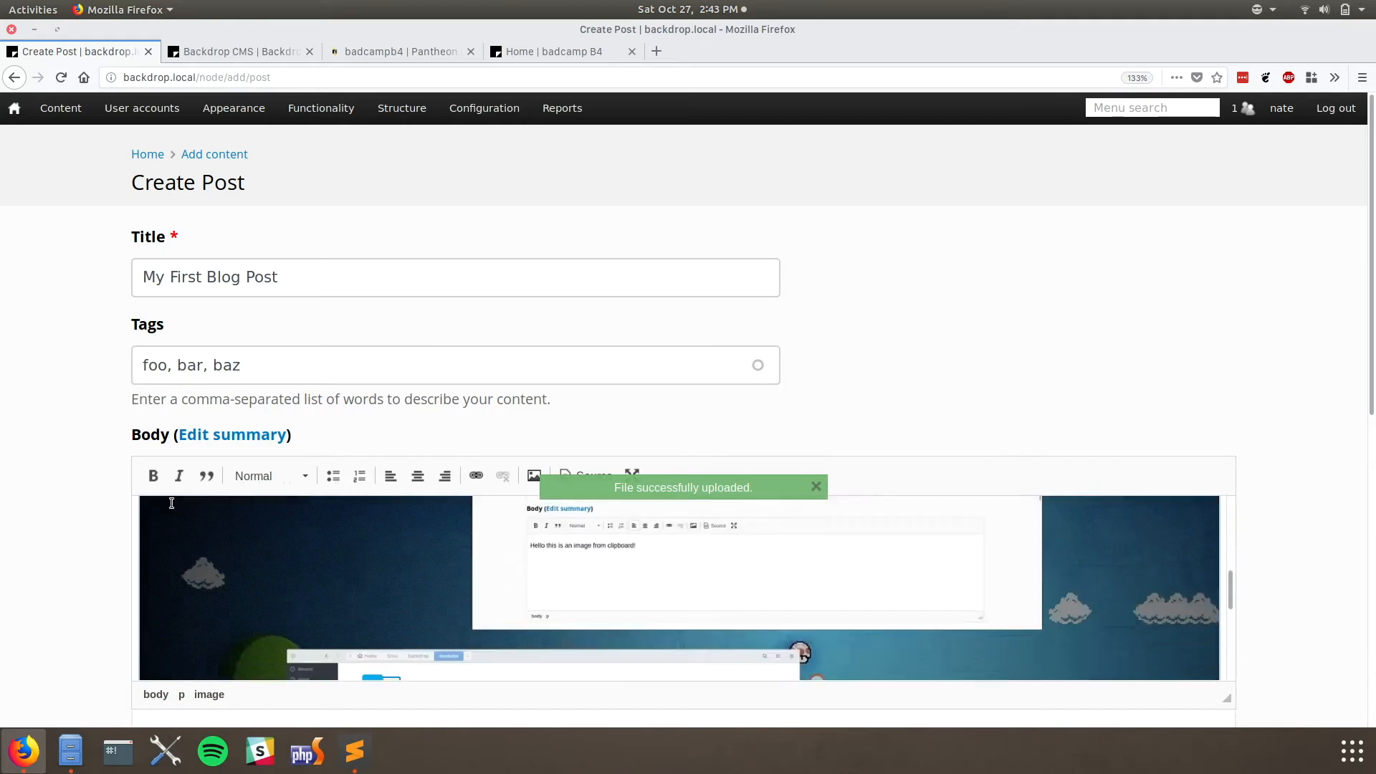
{"action": "scroll", "coordinate": [170, 507], "scroll_direction": "down", "scroll_amount": 3}
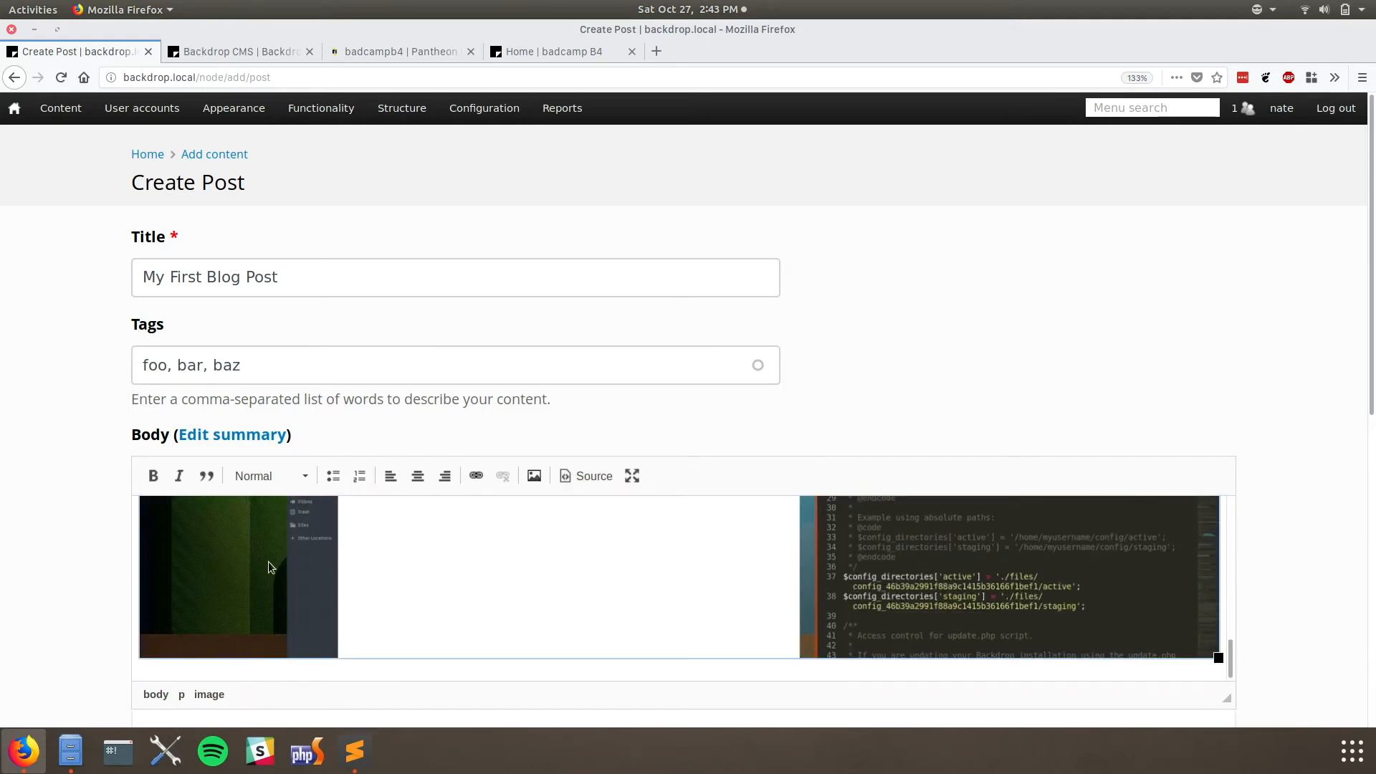
{"action": "scroll", "coordinate": [268, 561], "scroll_direction": "up", "scroll_amount": 8}
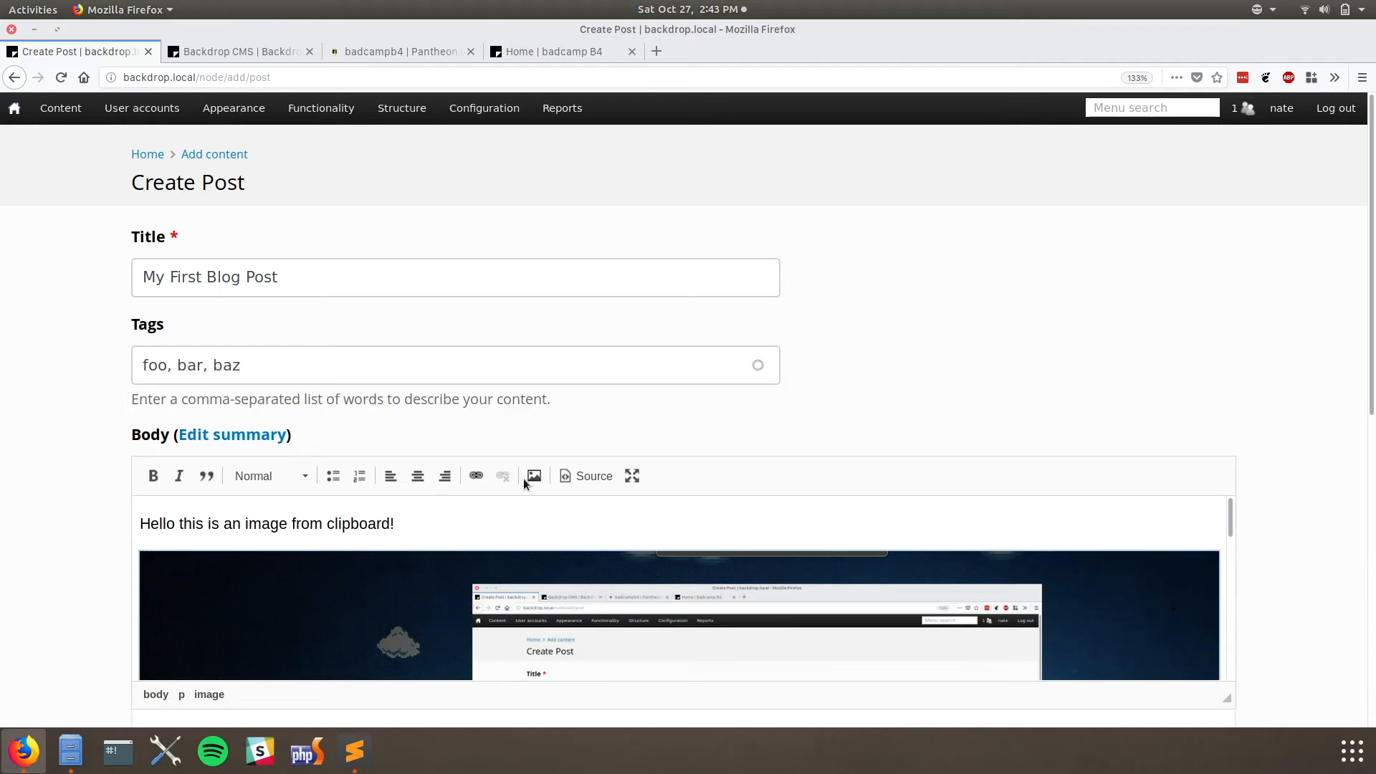
- Examine the body's HTML source, highlighting the pasted image's data-file-id attribute, and return to the rich text view
{"action": "left_click", "coordinate": [585, 480]}
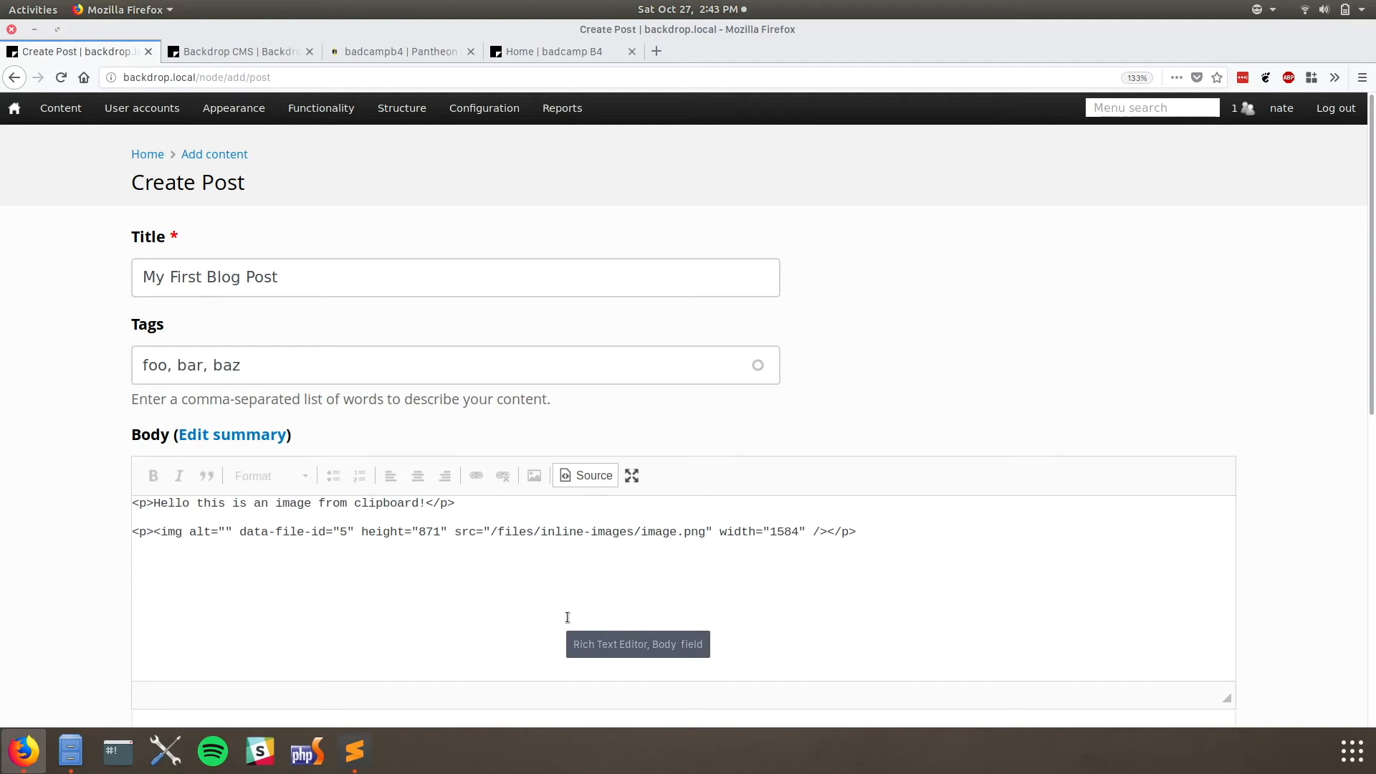
{"action": "left_click", "coordinate": [567, 475]}
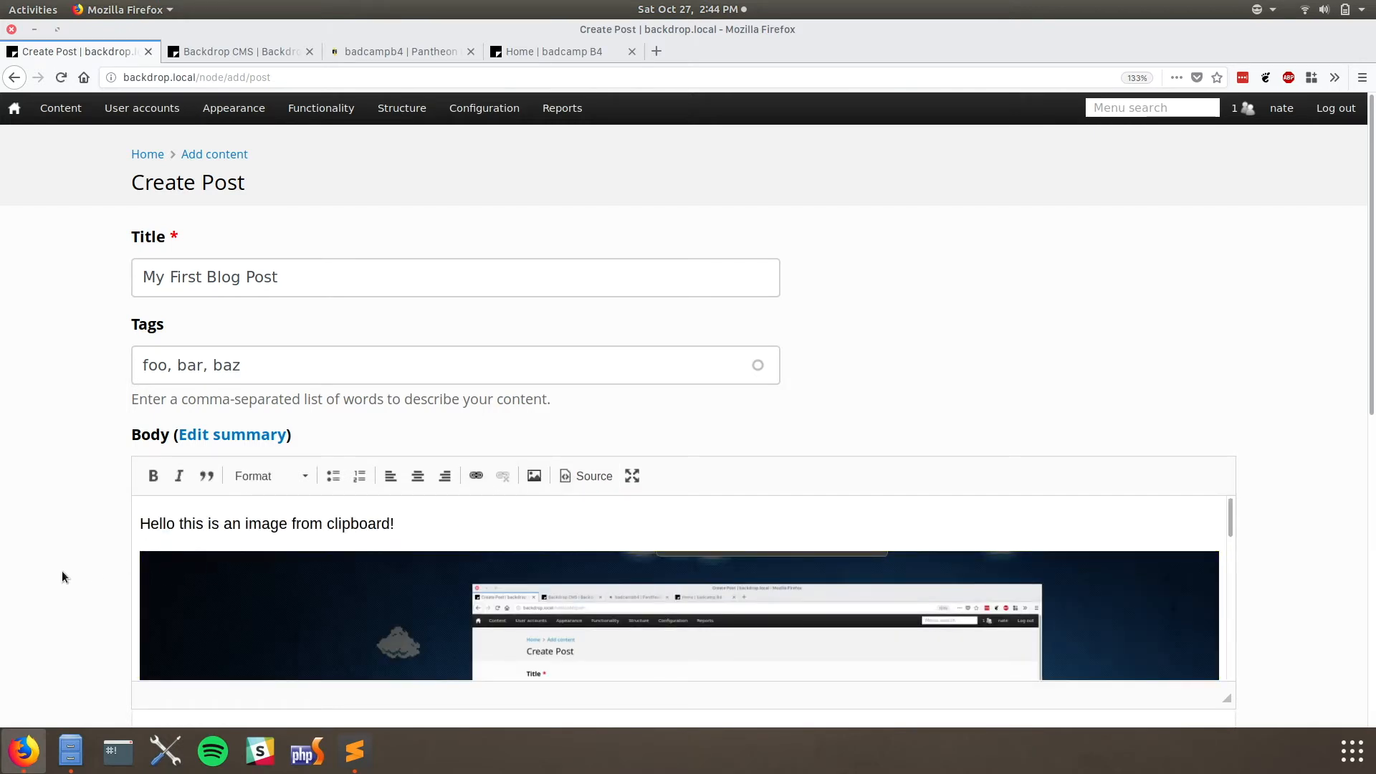
{"action": "left_click", "coordinate": [574, 481]}
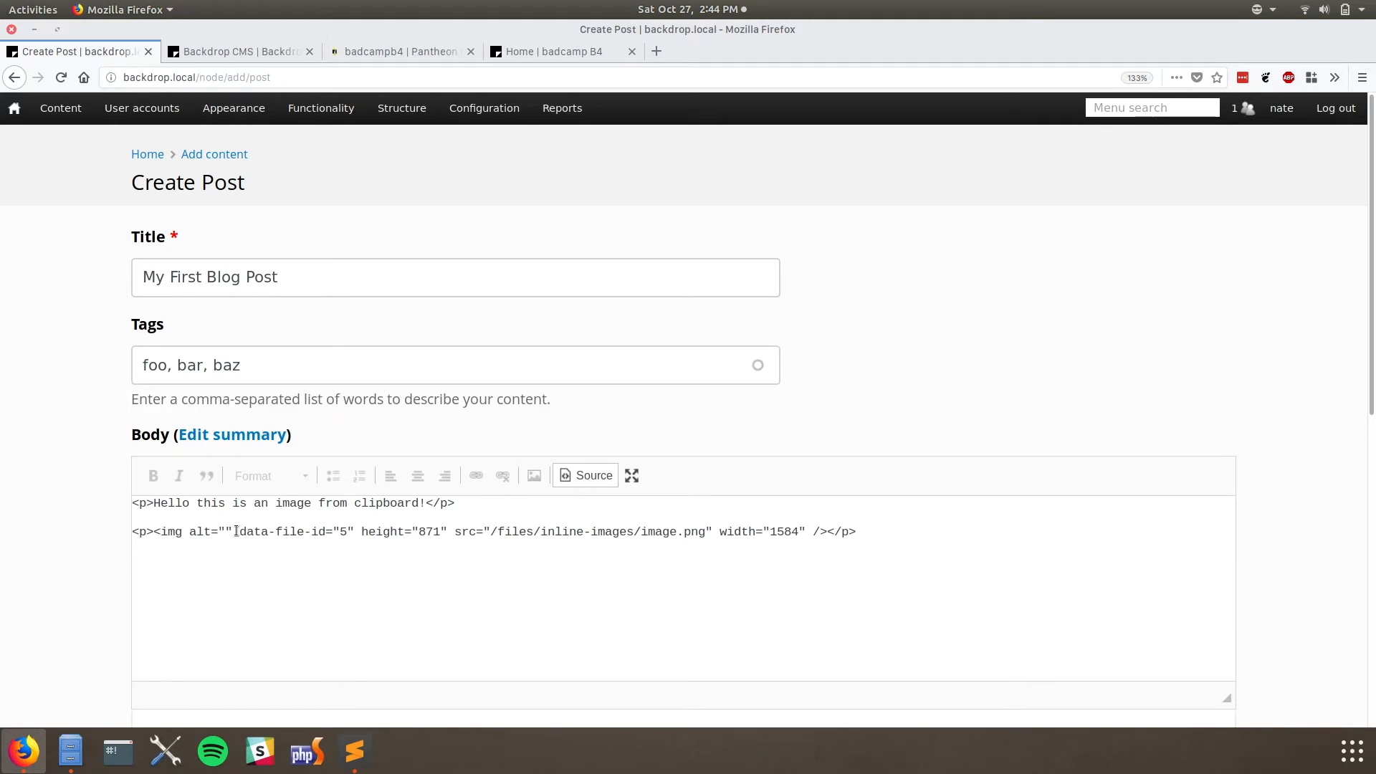
{"action": "left_click_drag", "start_coordinate": [240, 531], "coordinate": [356, 532]}
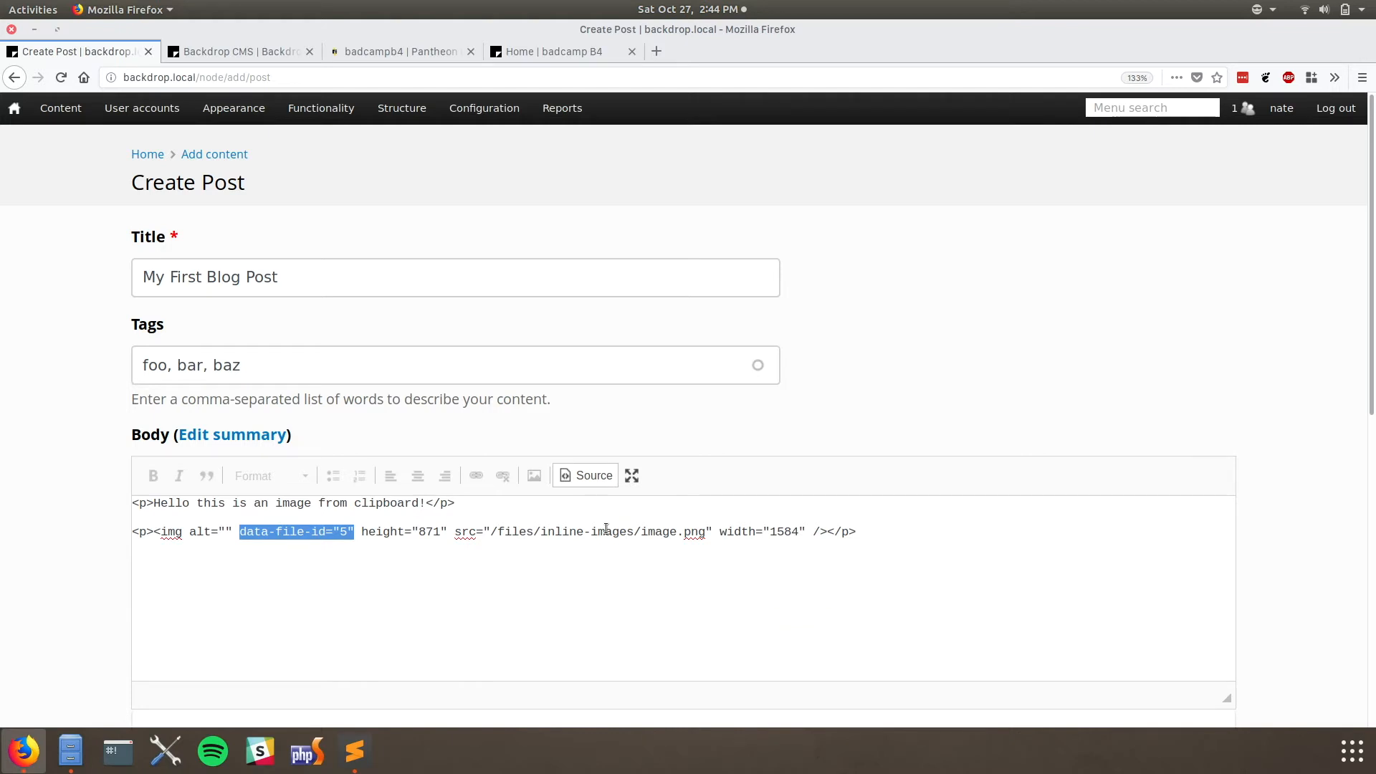
{"action": "left_click", "coordinate": [577, 476]}
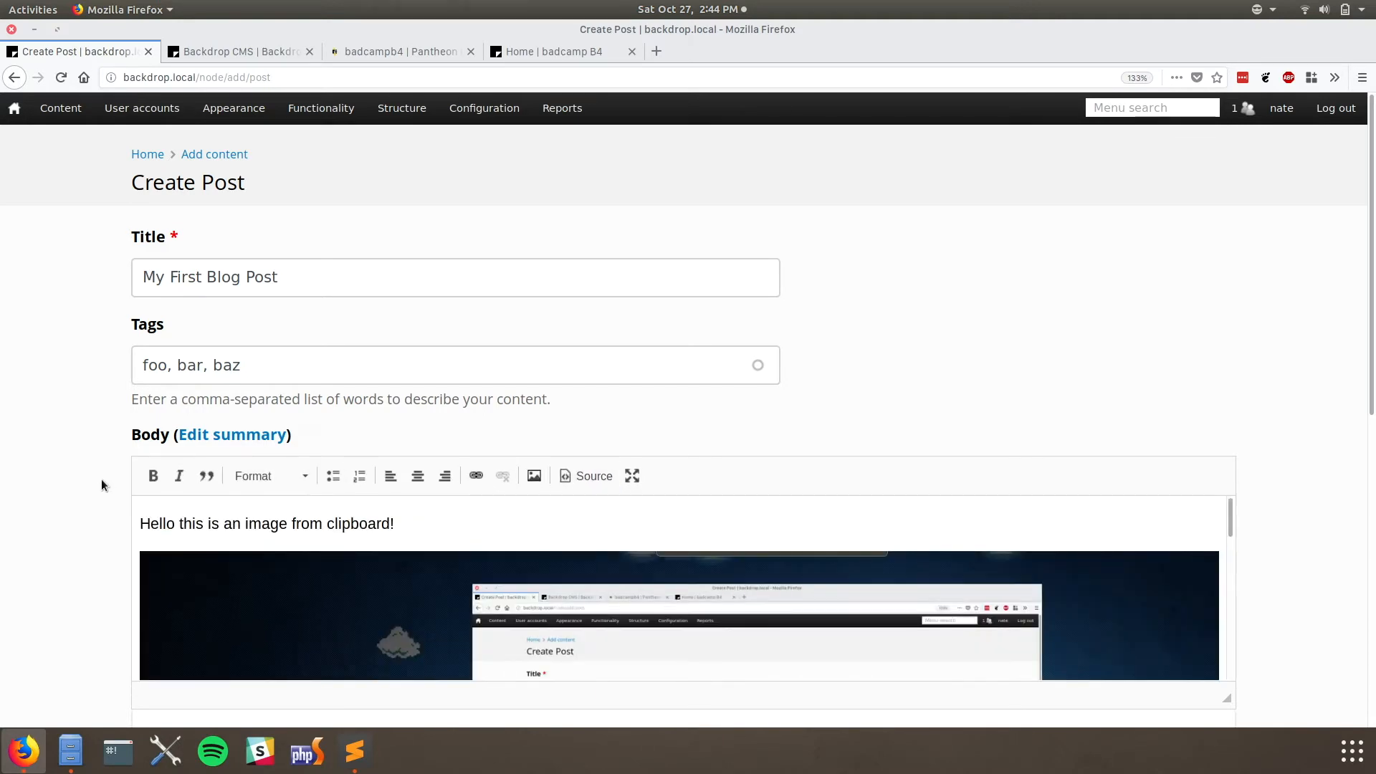
- Check the post's publishing options and save it with Publish now and Promoted selected
{"action": "scroll", "coordinate": [64, 477], "scroll_direction": "down", "scroll_amount": 10}
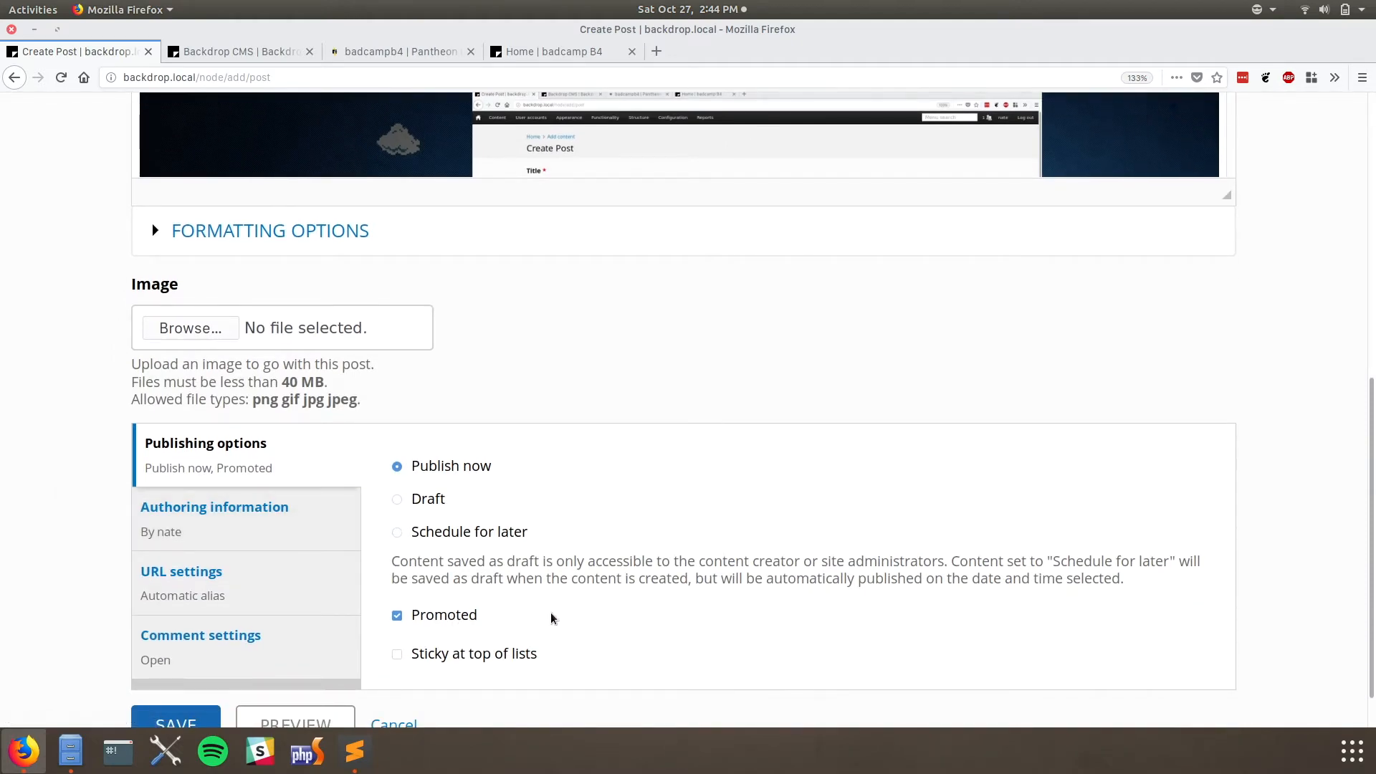
{"action": "scroll", "coordinate": [551, 618], "scroll_direction": "down", "scroll_amount": 1}
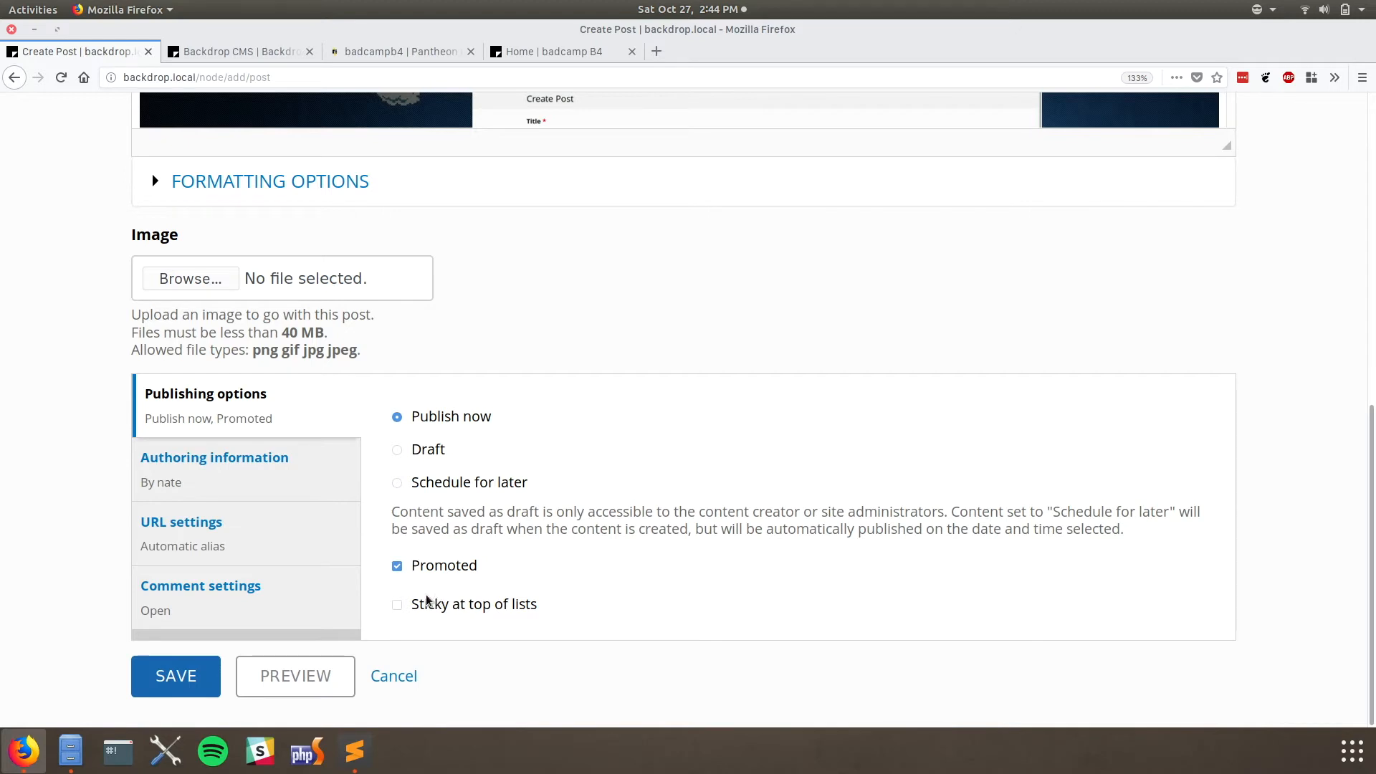
{"action": "left_click", "coordinate": [162, 686]}
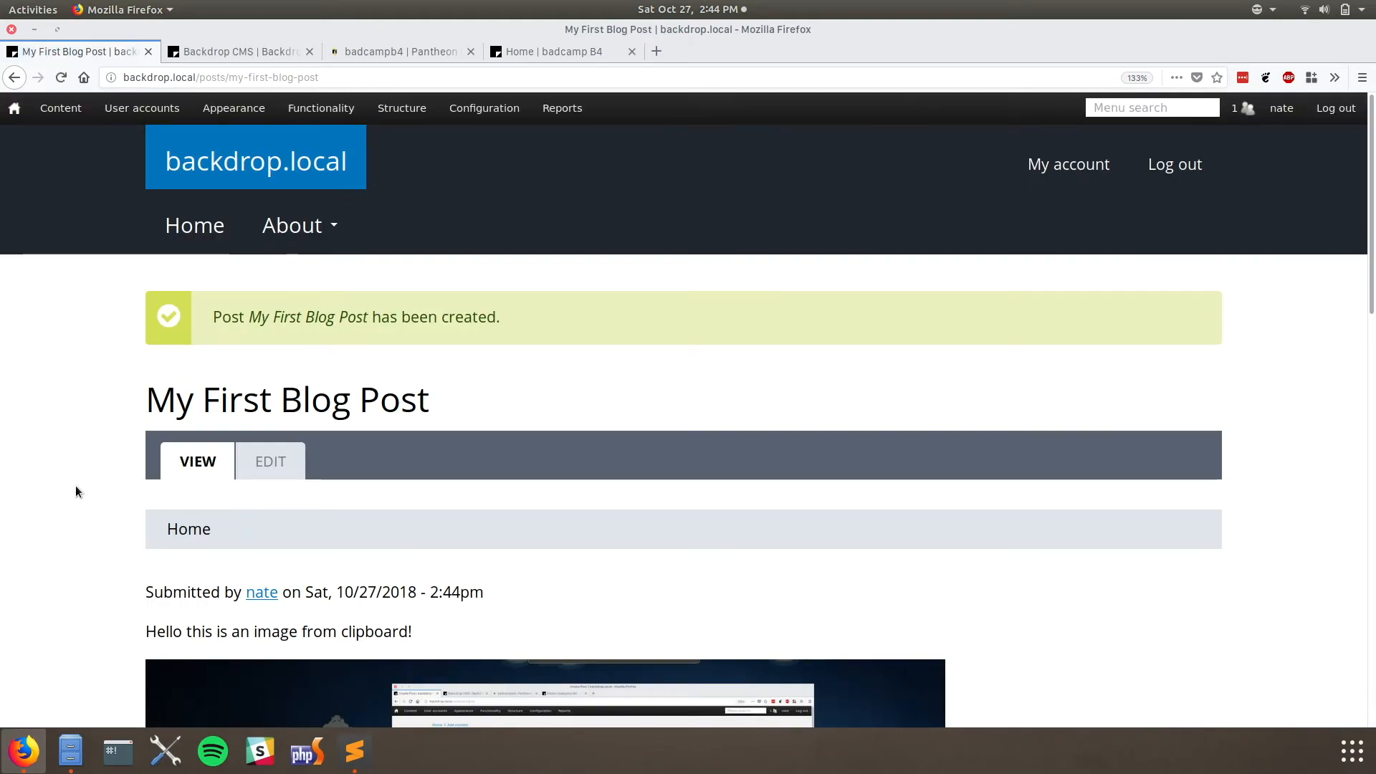
- Review the saved post down to its tags, inspect the pasted image in the edit form and return to the post
{"action": "scroll", "coordinate": [75, 484], "scroll_direction": "down", "scroll_amount": 1}
{"action": "scroll", "coordinate": [76, 488], "scroll_direction": "down", "scroll_amount": 3}
{"action": "scroll", "coordinate": [76, 487], "scroll_direction": "down", "scroll_amount": 5}
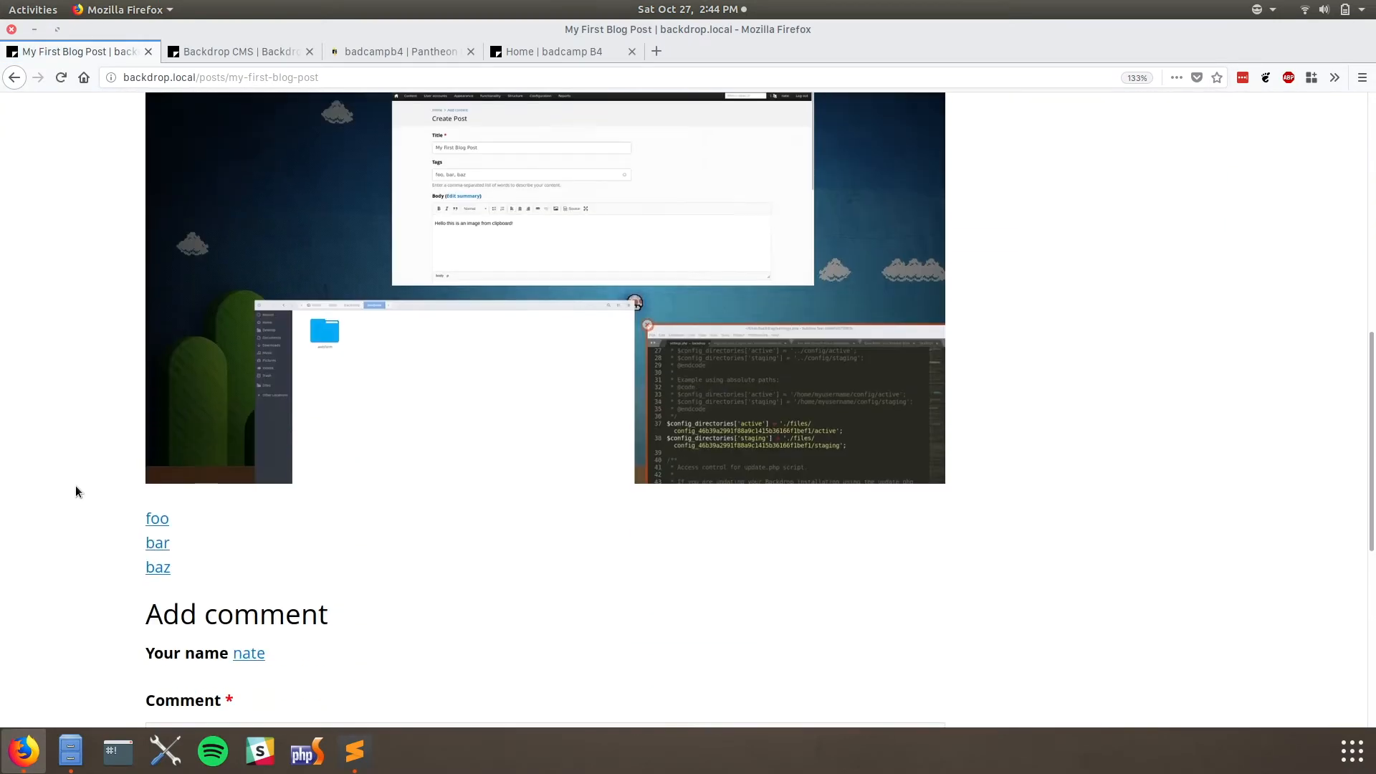
{"action": "scroll", "coordinate": [75, 485], "scroll_direction": "up", "scroll_amount": 6}
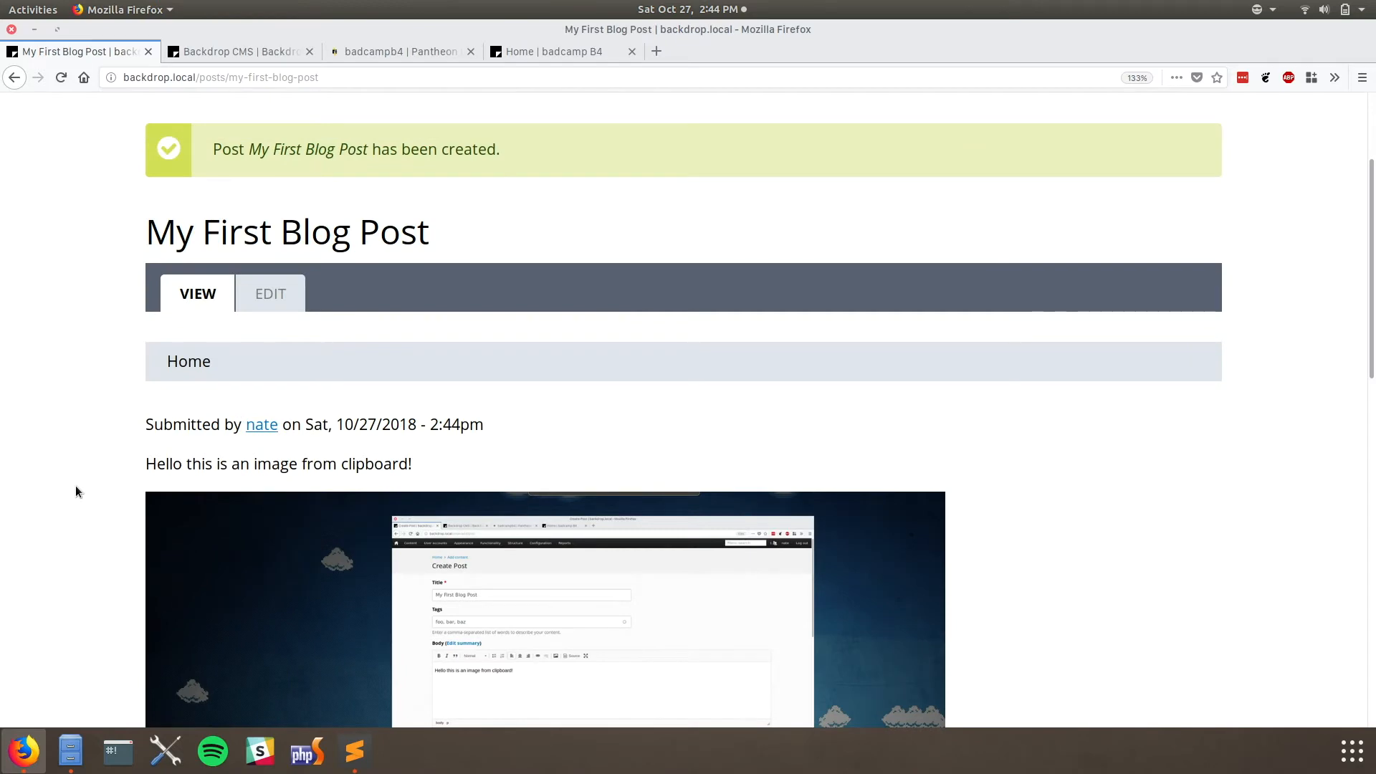
{"action": "left_click", "coordinate": [270, 301]}
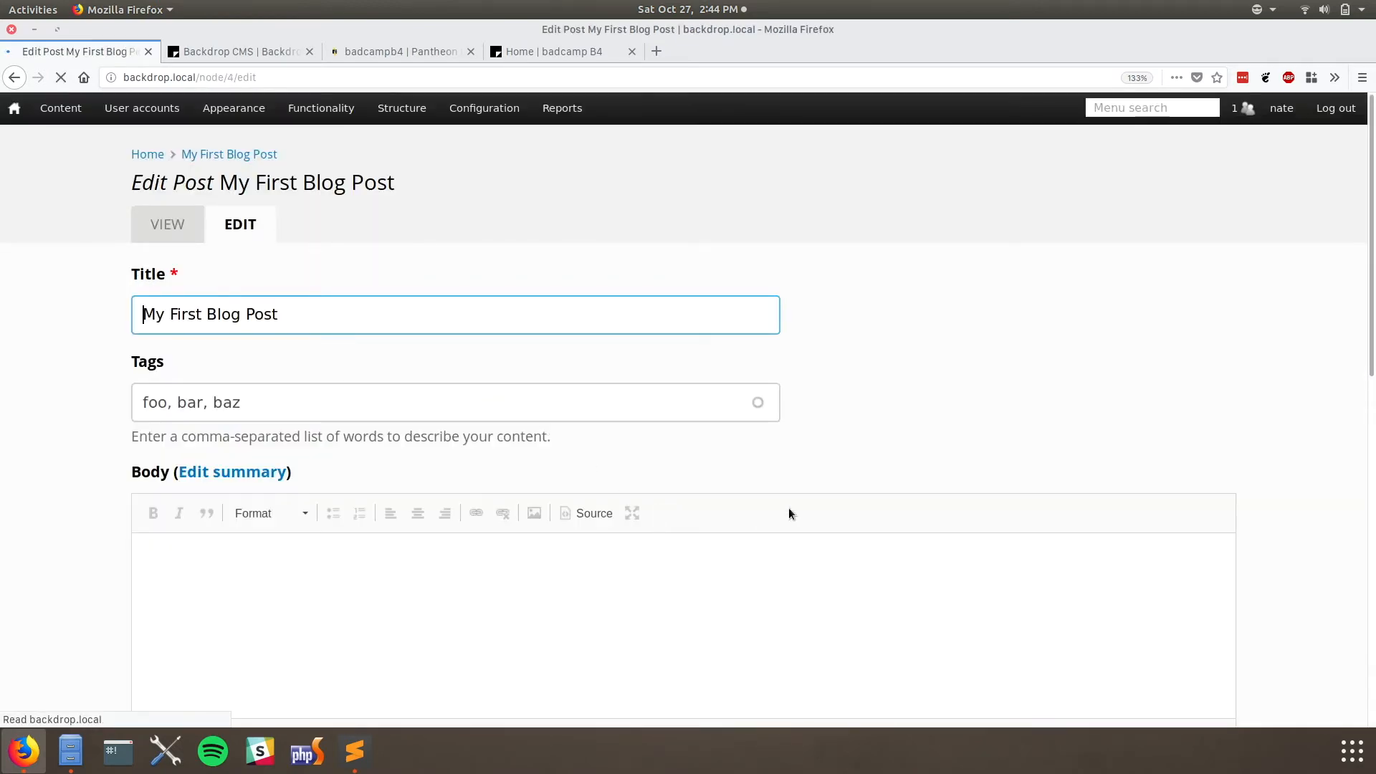
{"action": "scroll", "coordinate": [849, 453], "scroll_direction": "down", "scroll_amount": 5}
{"action": "left_click", "coordinate": [1011, 377]}
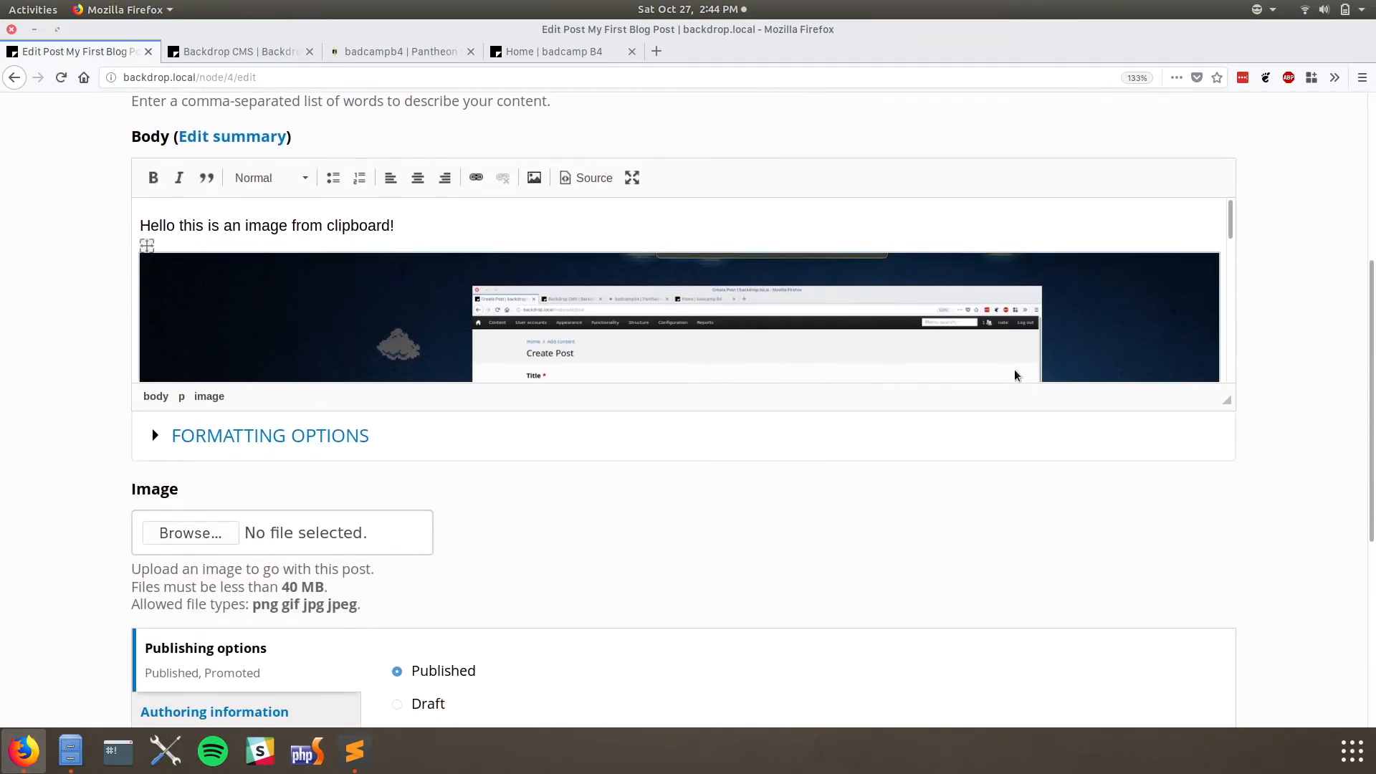
{"action": "key", "text": "alt+Left"}
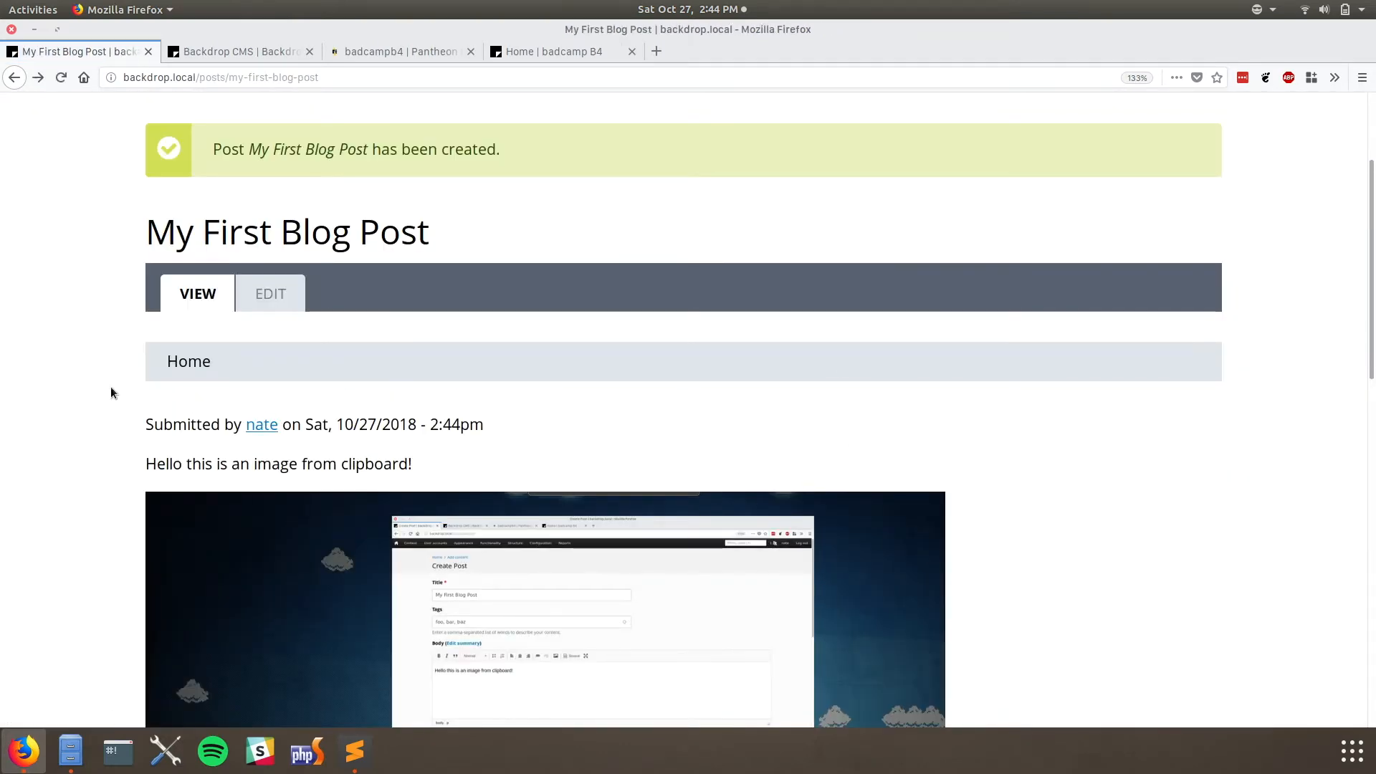
{"action": "scroll", "coordinate": [111, 393], "scroll_direction": "up", "scroll_amount": 3}
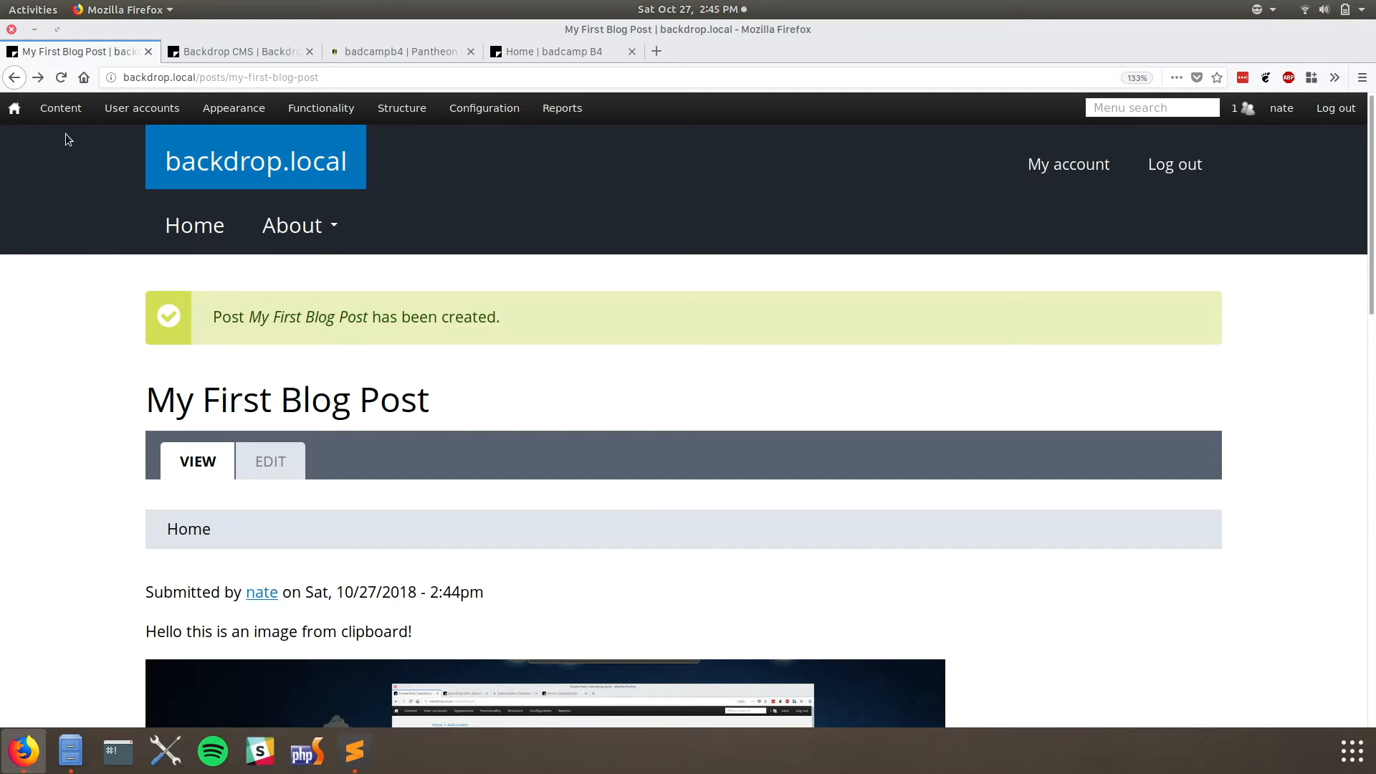
- Open the file management list, examine the delete confirmation for image.png and go back without deleting the file
{"action": "mouse_move", "coordinate": [61, 113]}
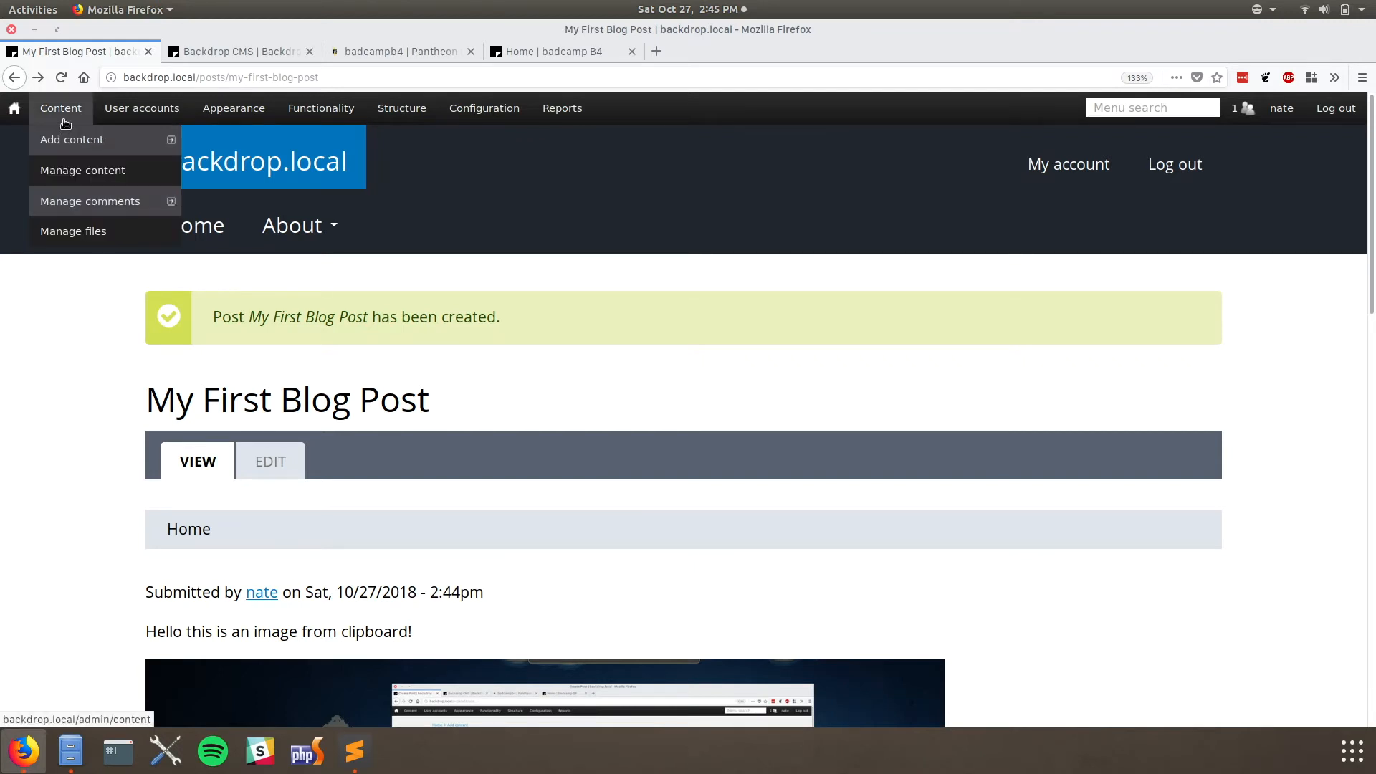
{"action": "left_click", "coordinate": [72, 239]}
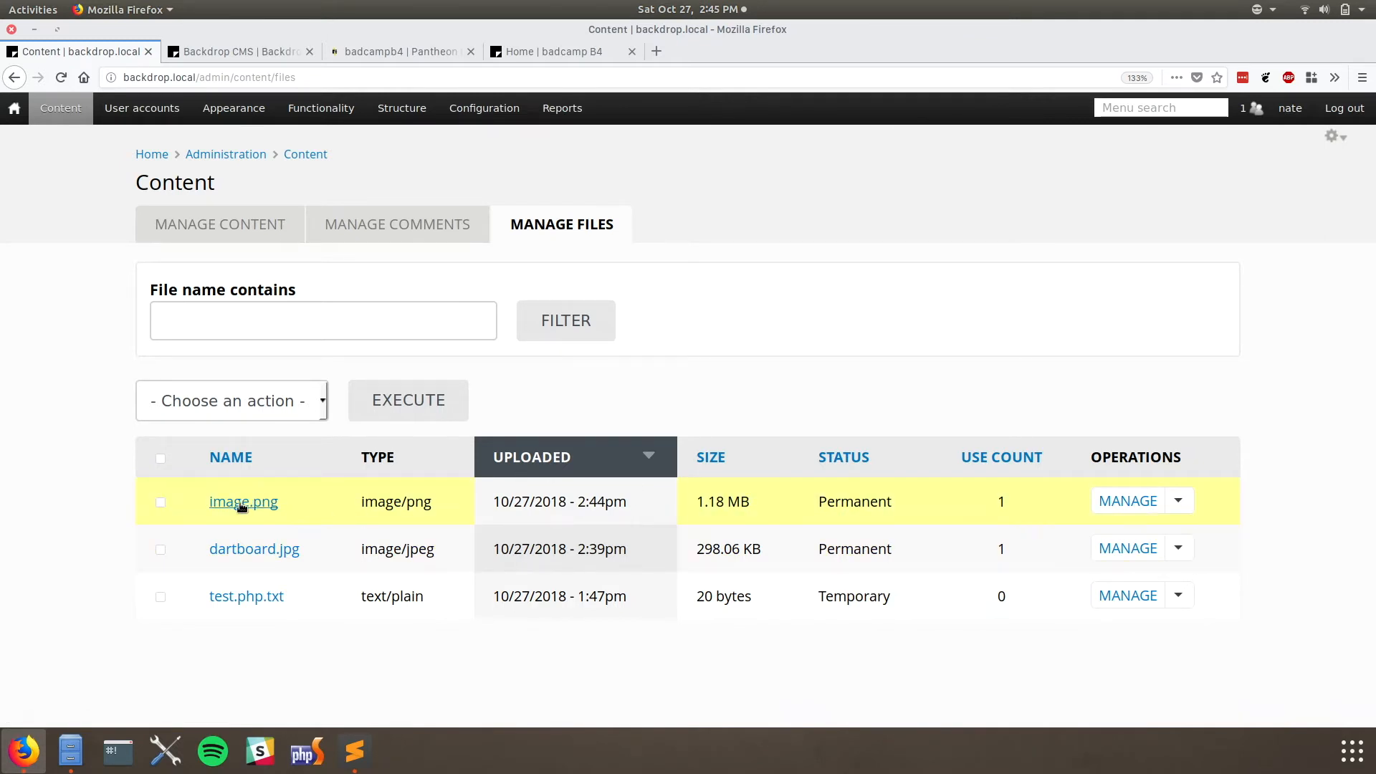
{"action": "left_click", "coordinate": [1179, 501]}
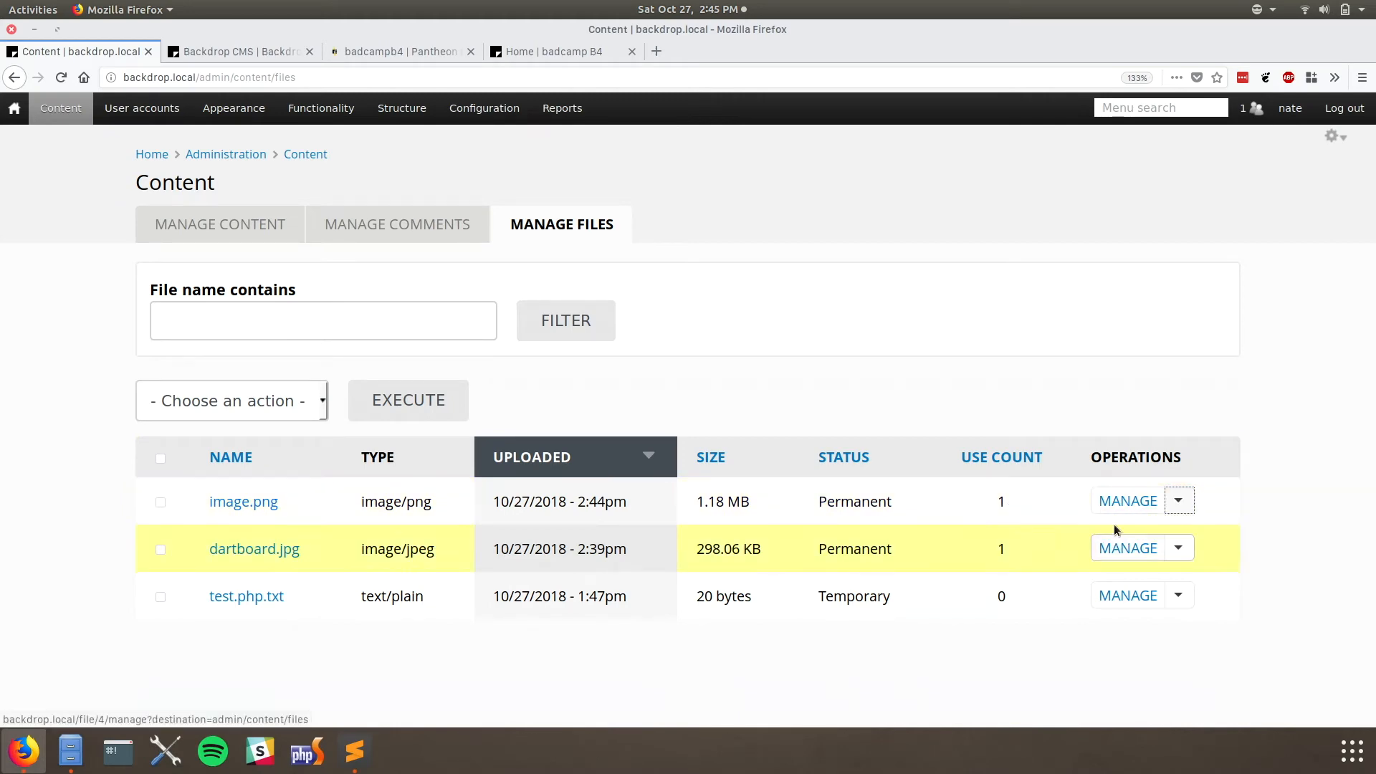
{"action": "left_click", "coordinate": [1178, 502]}
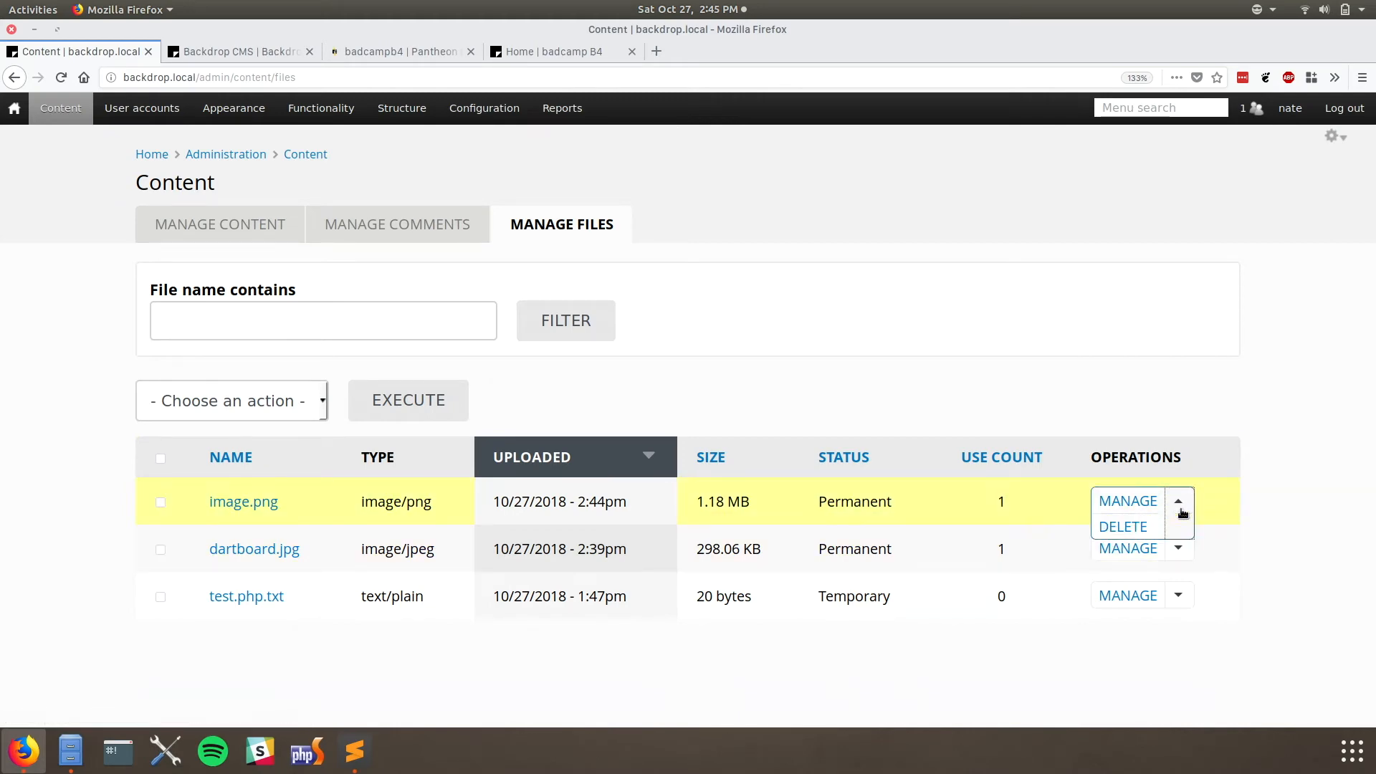
{"action": "left_click", "coordinate": [1122, 528]}
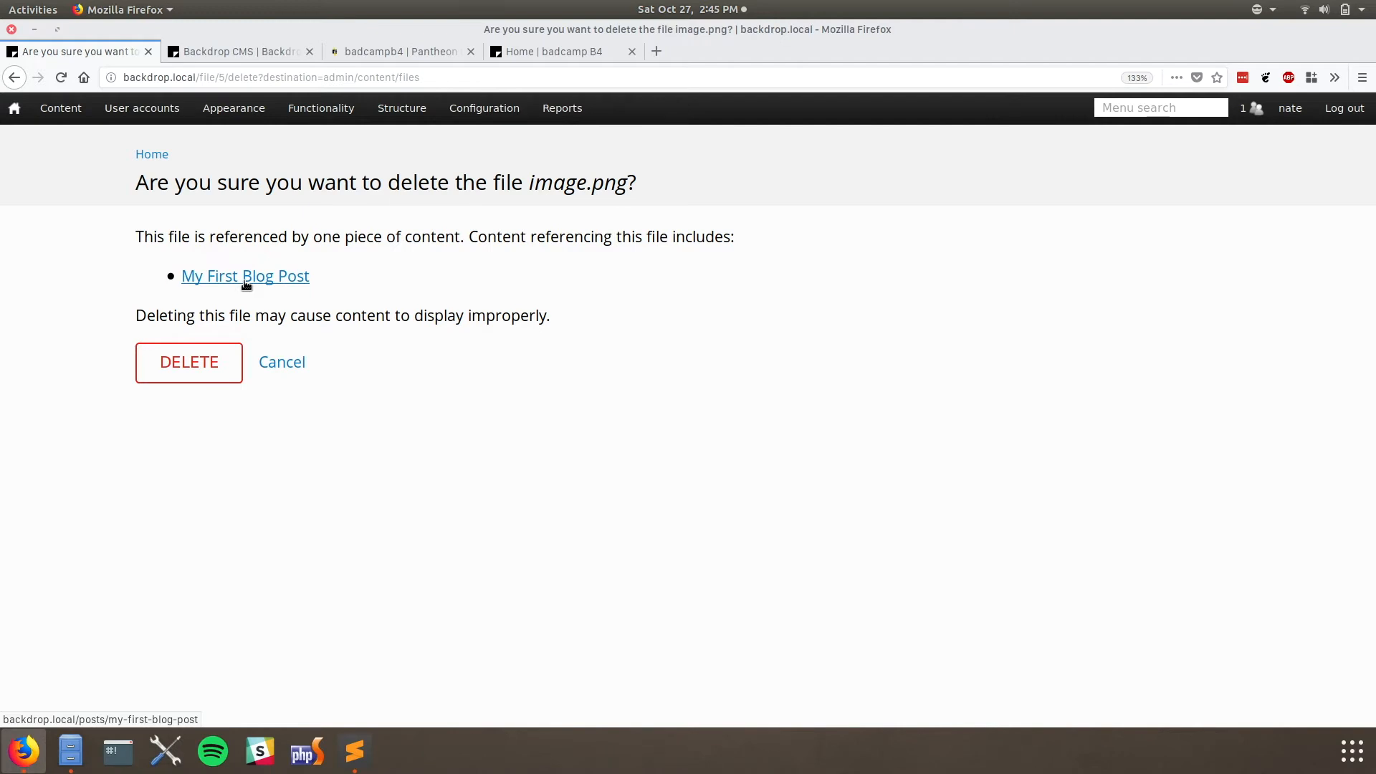
{"action": "key", "text": "alt+Left"}
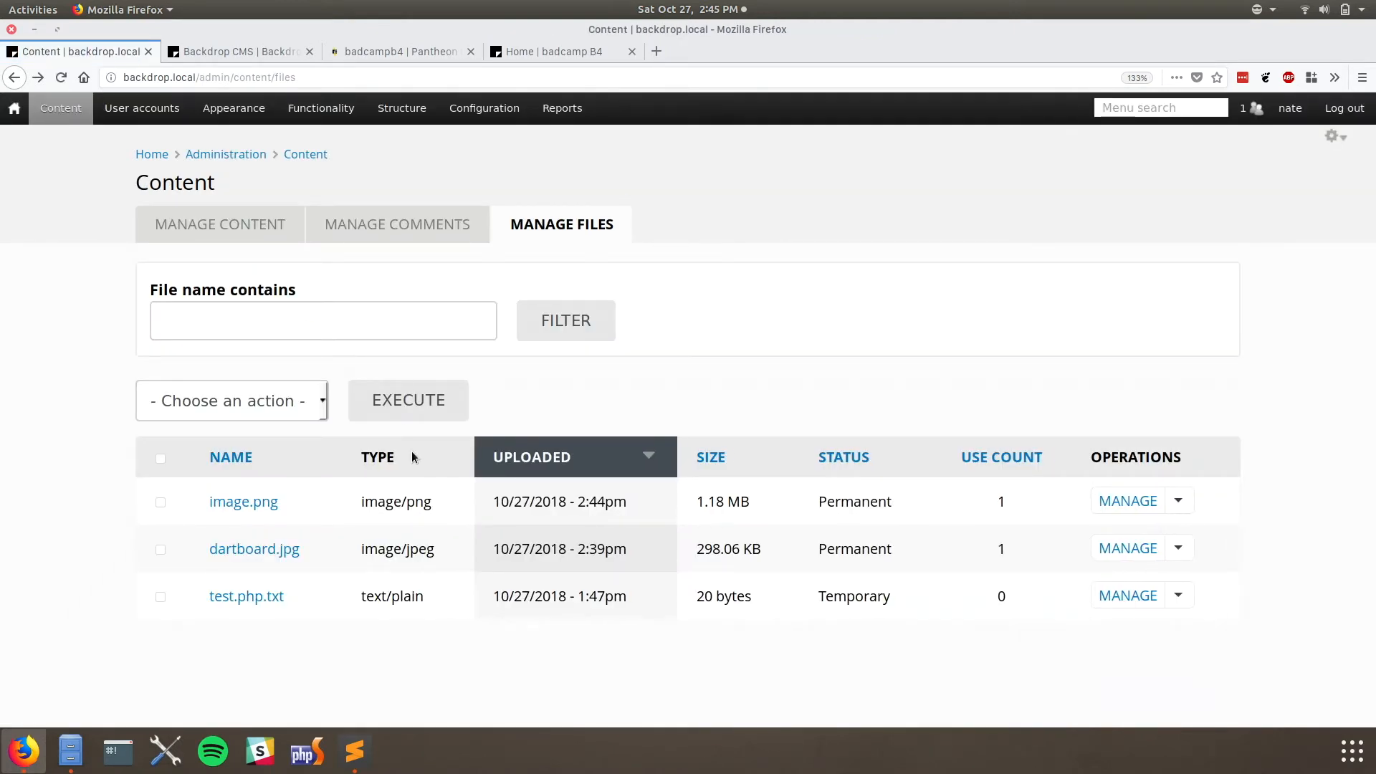
- Examine the bulk actions available for managed files without choosing one
{"action": "left_click", "coordinate": [709, 506]}
{"action": "left_click", "coordinate": [276, 407]}
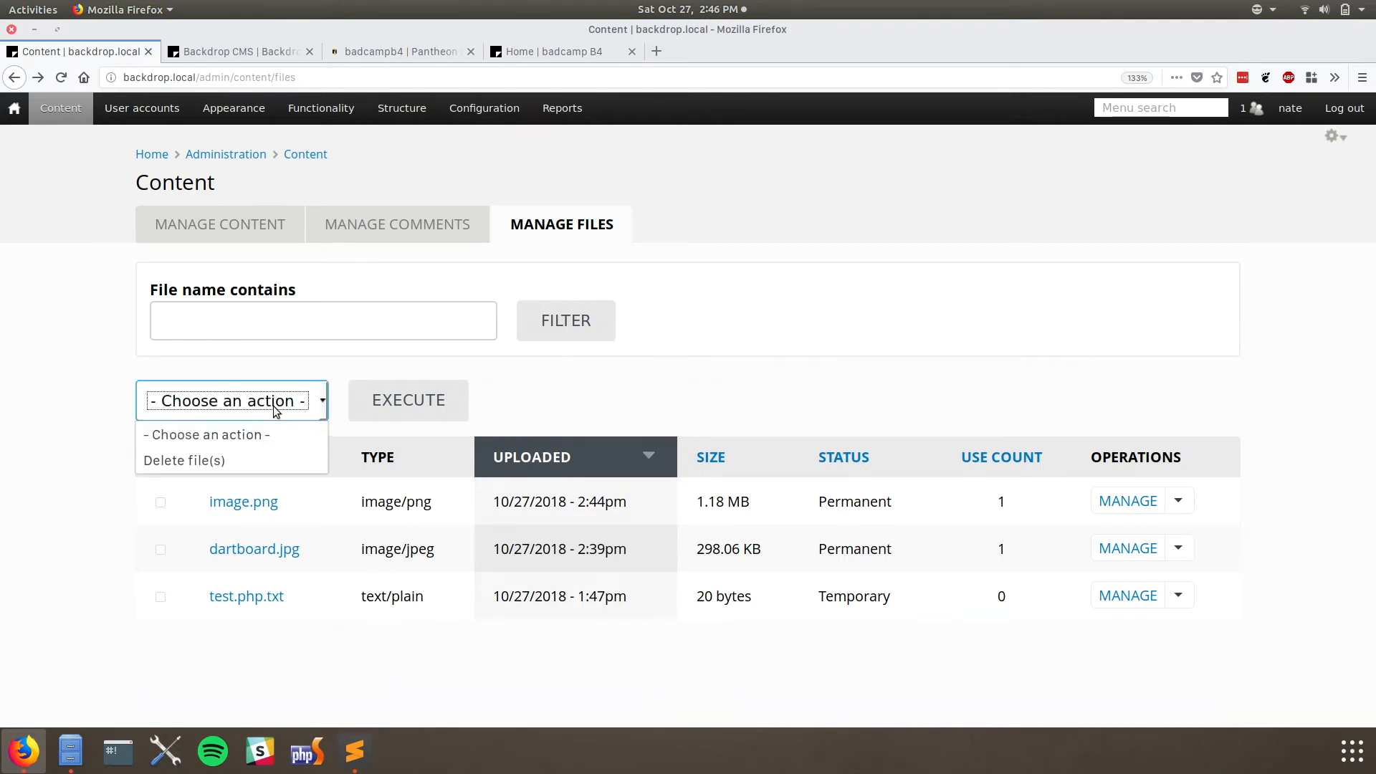
{"action": "left_click", "coordinate": [275, 408]}
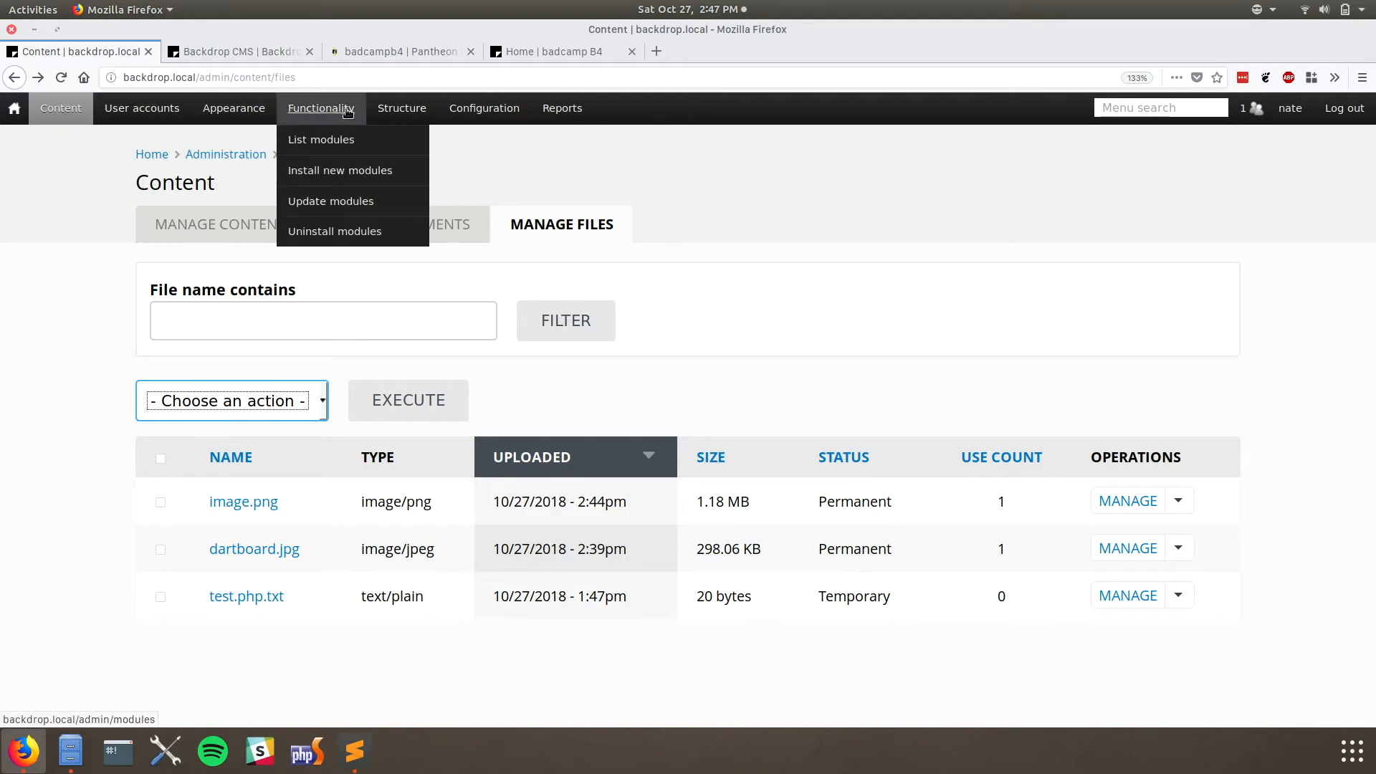
- Start a new content type and name it Project
{"action": "mouse_move", "coordinate": [400, 109]}
{"action": "mouse_move", "coordinate": [430, 139]}
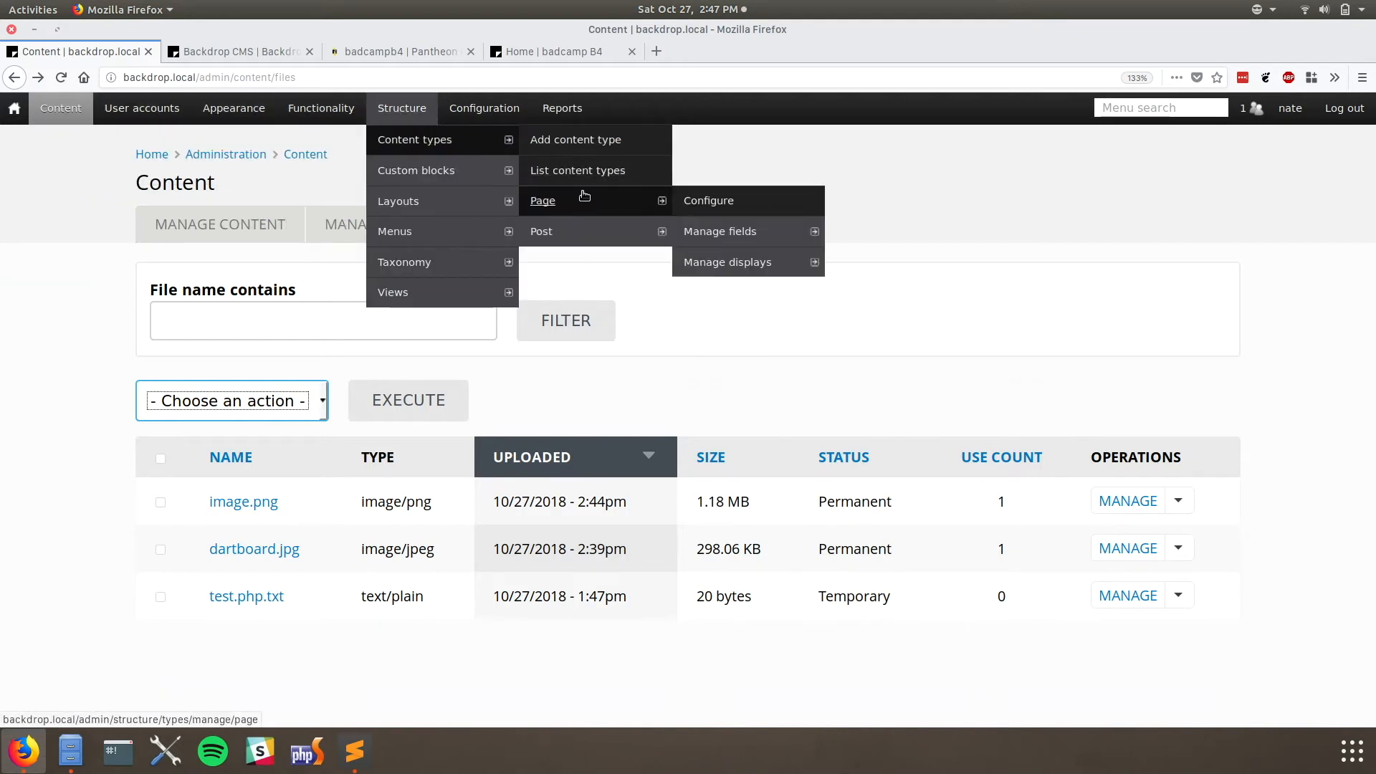
{"action": "left_click", "coordinate": [592, 147]}
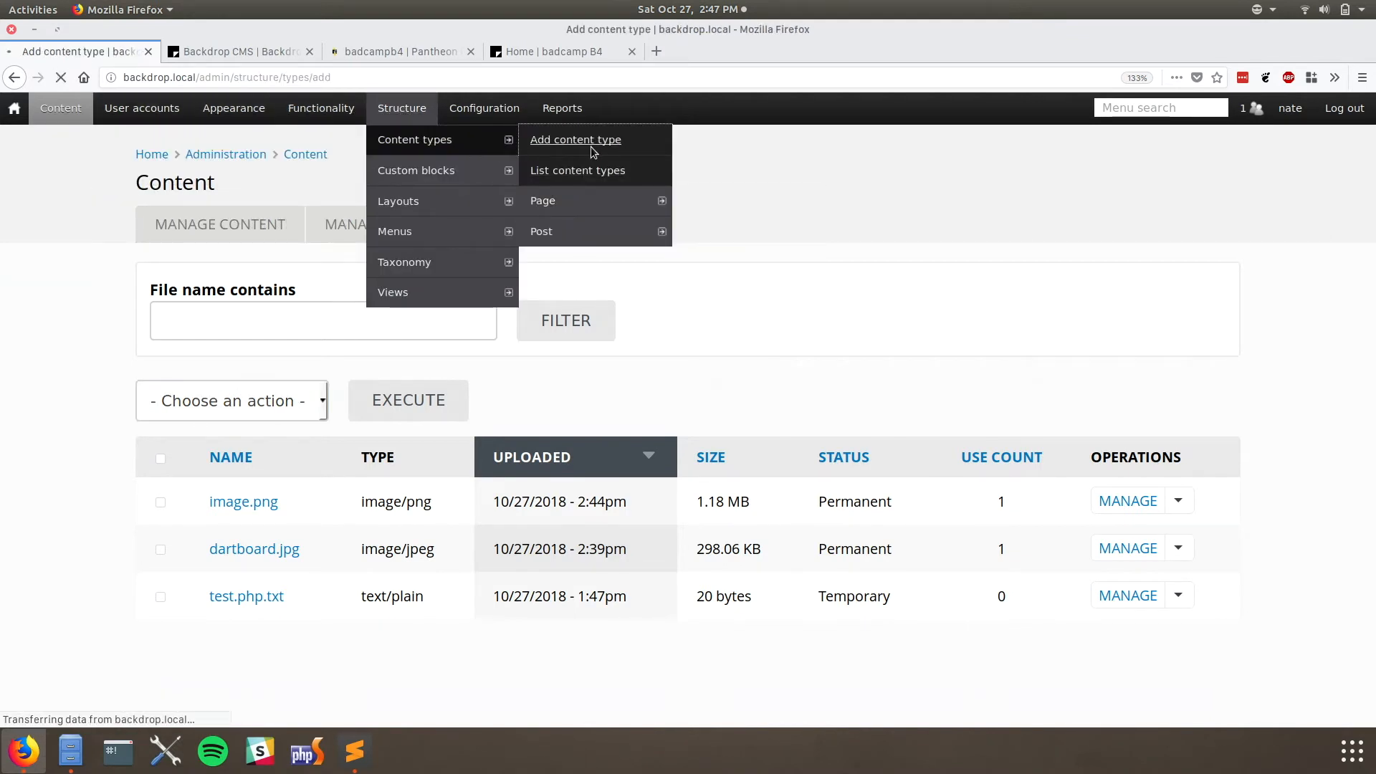
{"action": "left_click", "coordinate": [239, 271]}
{"action": "type", "text": "Por"}
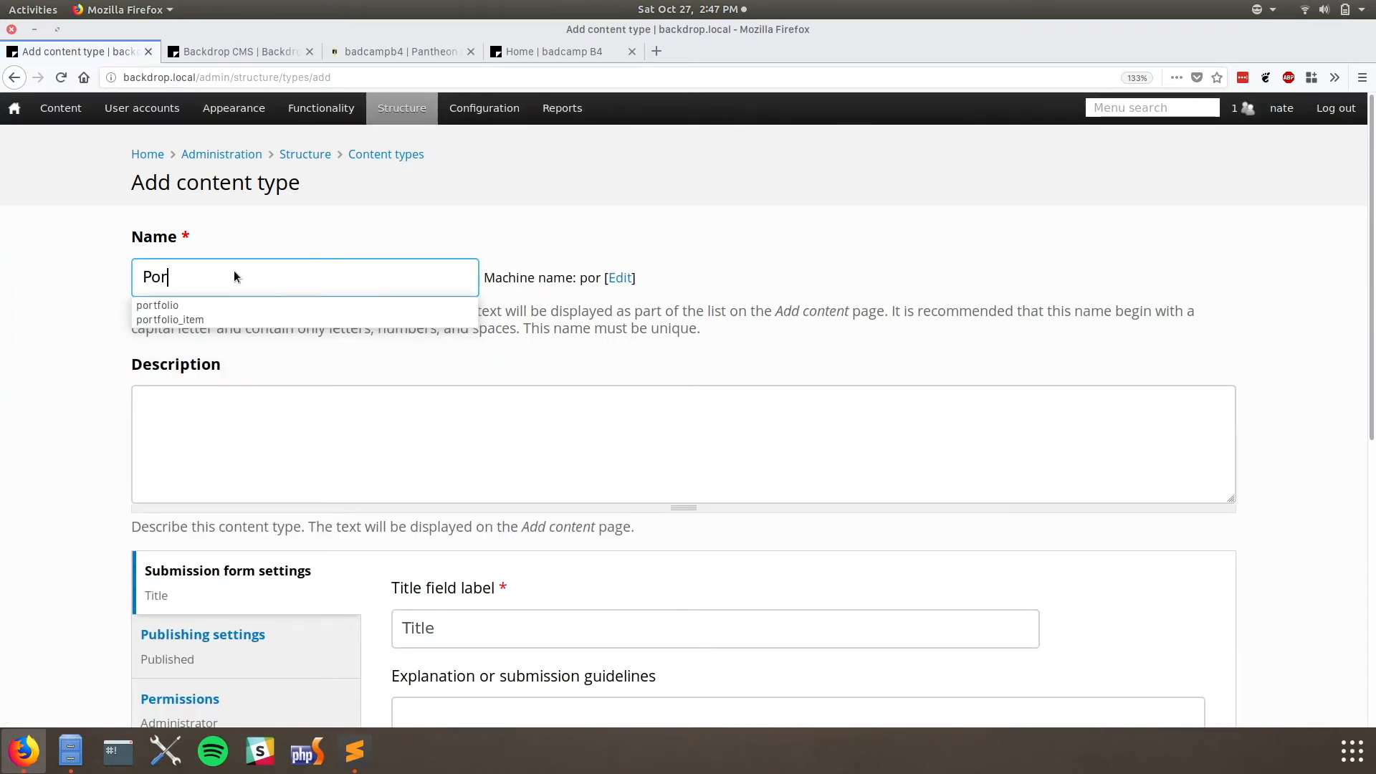
{"action": "key", "text": "ctrl+a"}
{"action": "type", "text": "Project"}
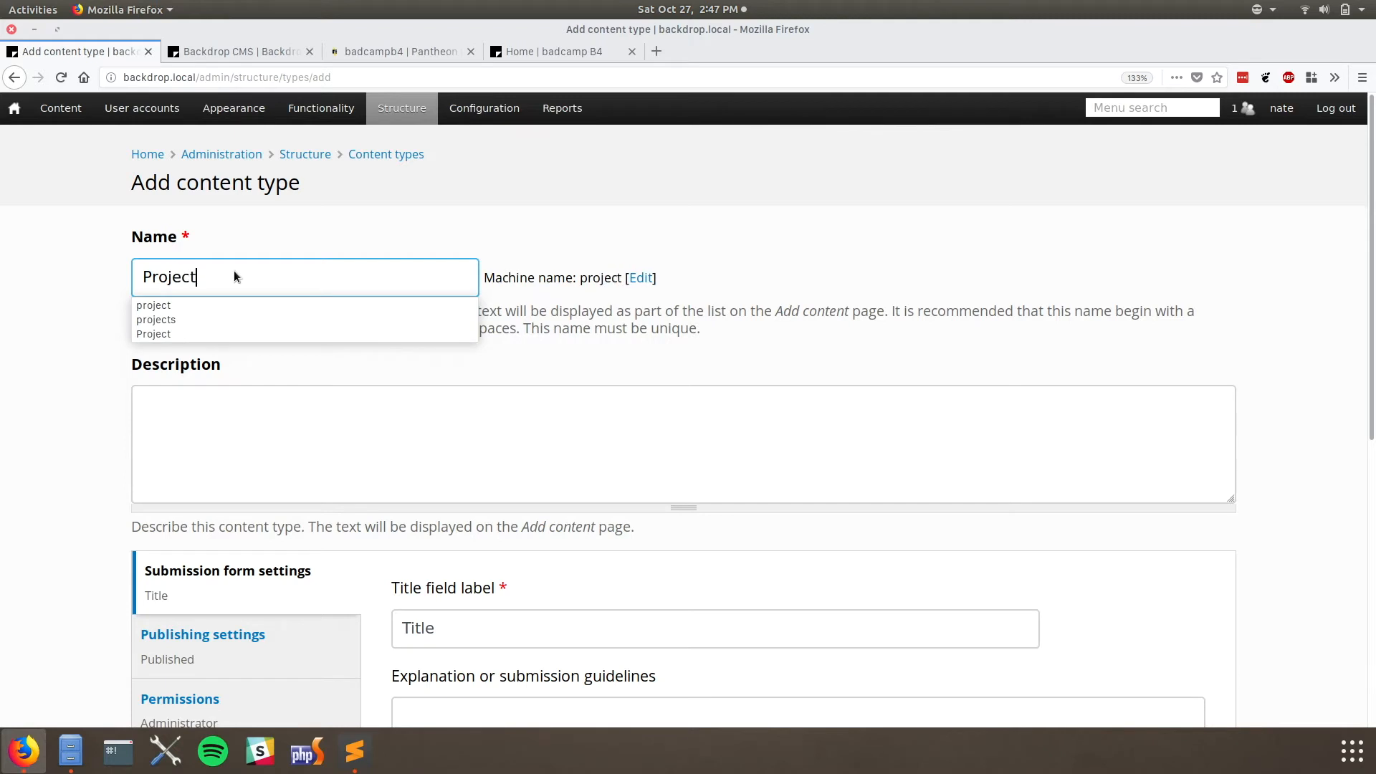
- Describe the Project content type as "A project in the portfolio."
{"action": "key", "text": "Tab"}
{"action": "left_click", "coordinate": [208, 459]}
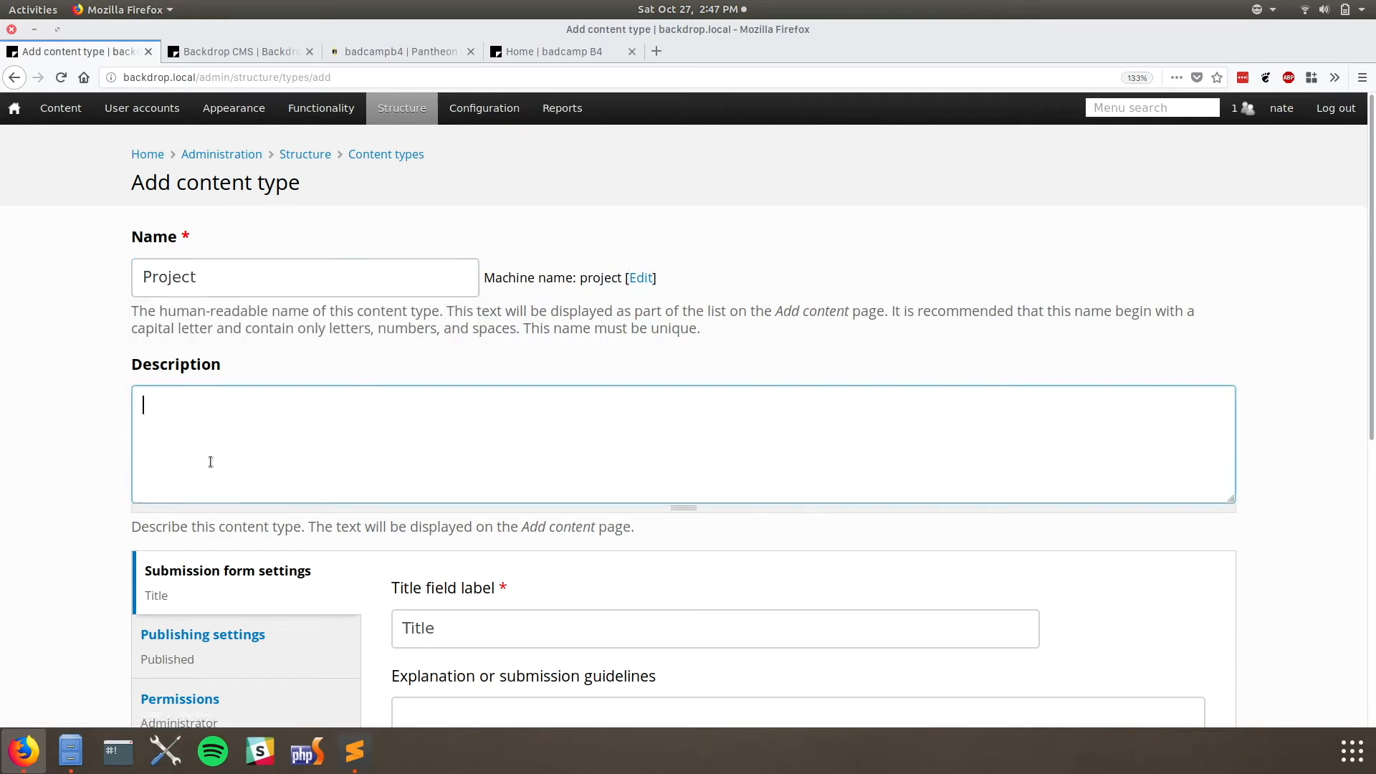
{"action": "scroll", "coordinate": [201, 516], "scroll_direction": "down", "scroll_amount": 2}
{"action": "type", "text": "A"}
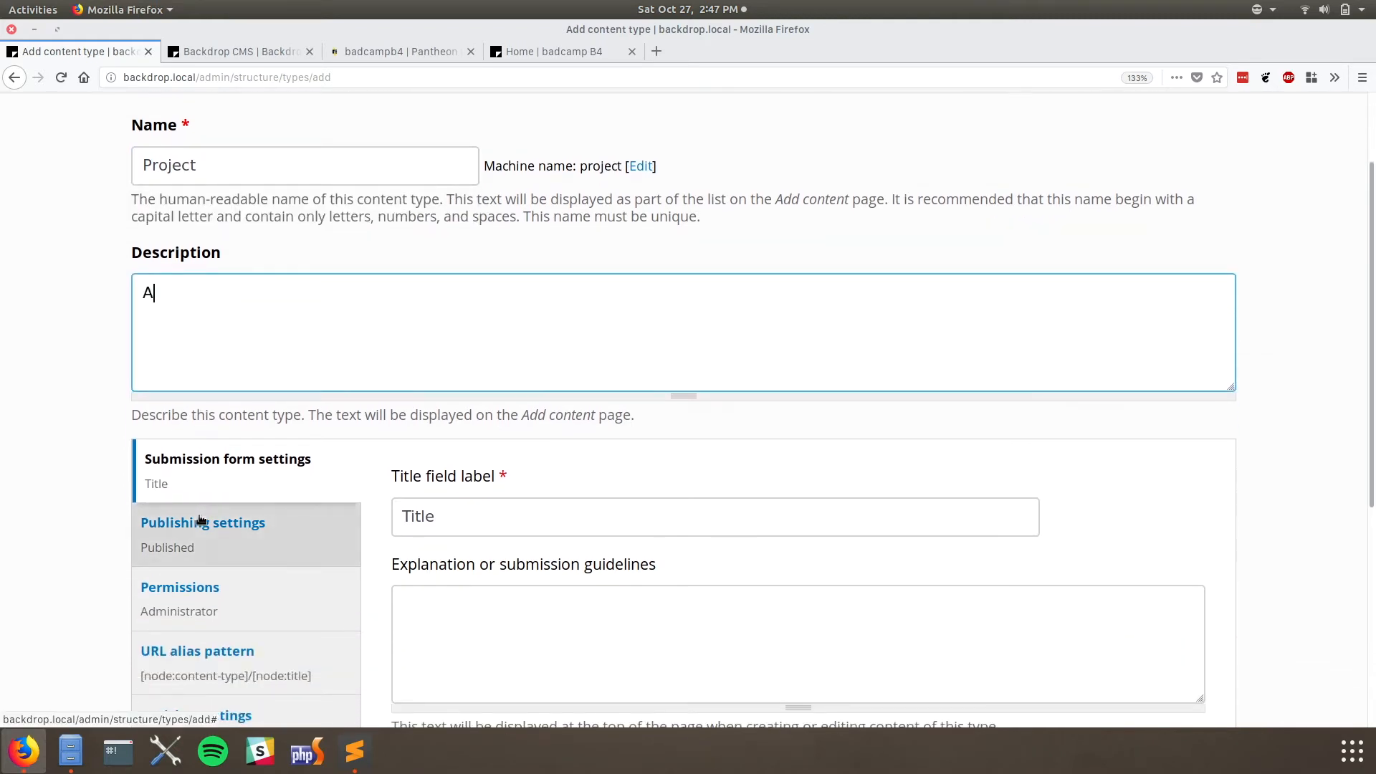
{"action": "type", "text": " project in the portfolio."}
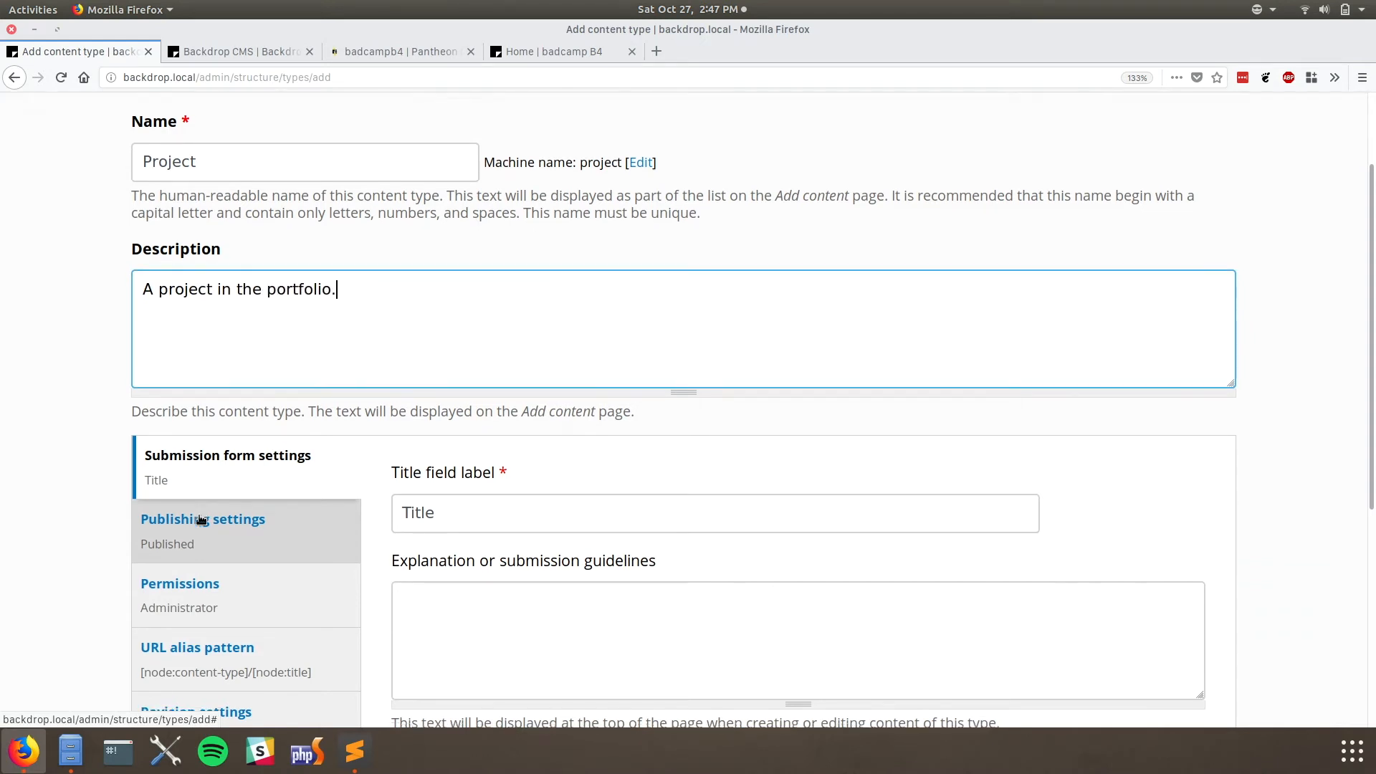
- In the content type's publishing settings, disable the options to make posts sticky and to promote posts
{"action": "scroll", "coordinate": [204, 517], "scroll_direction": "down", "scroll_amount": 4}
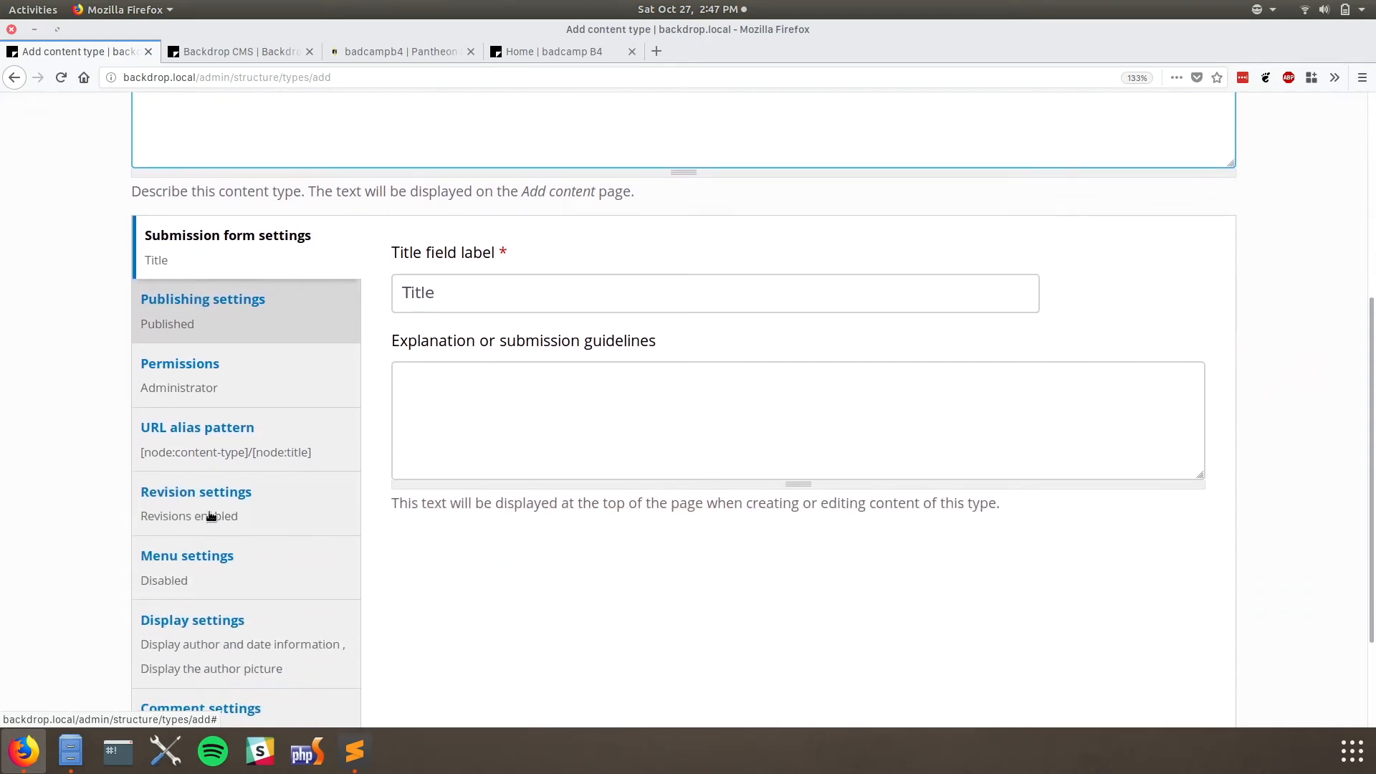
{"action": "left_click", "coordinate": [295, 328]}
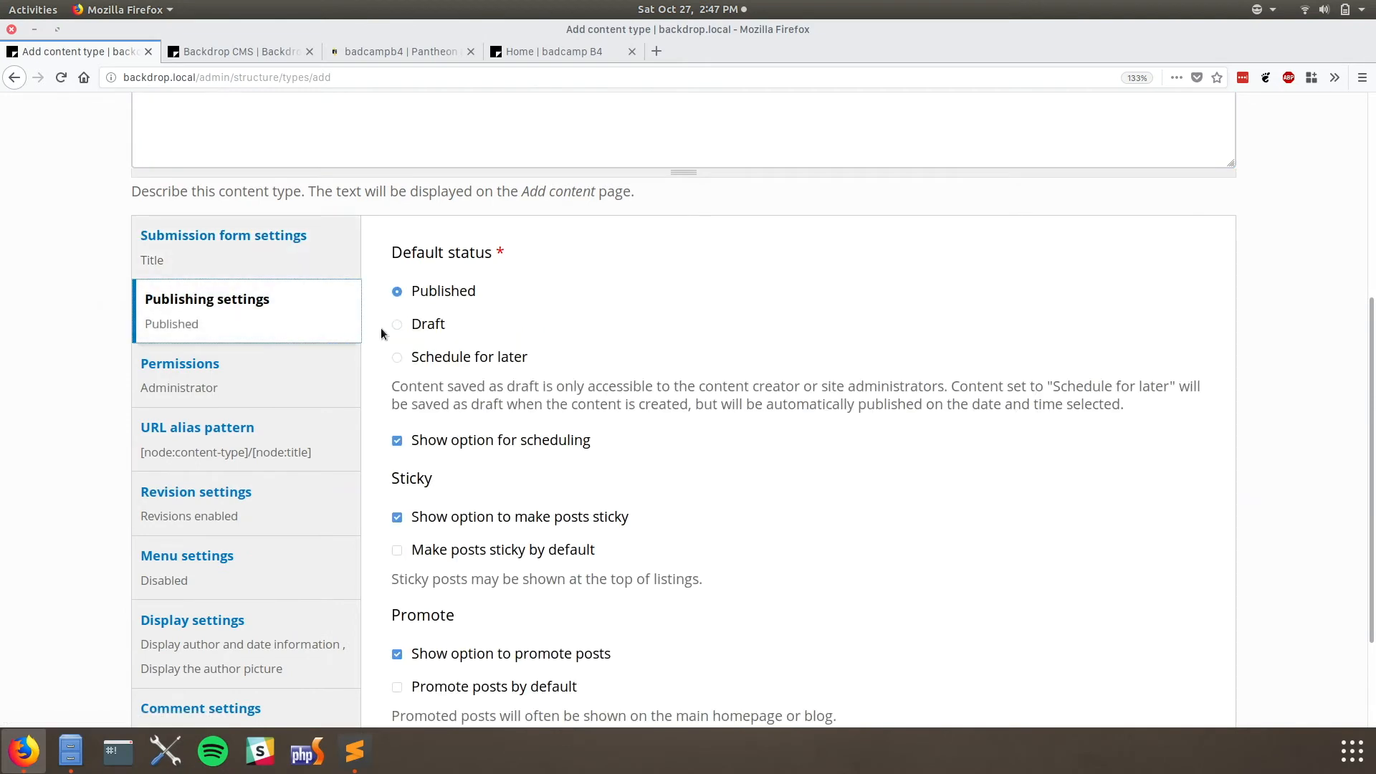
{"action": "scroll", "coordinate": [381, 328], "scroll_direction": "down", "scroll_amount": 2}
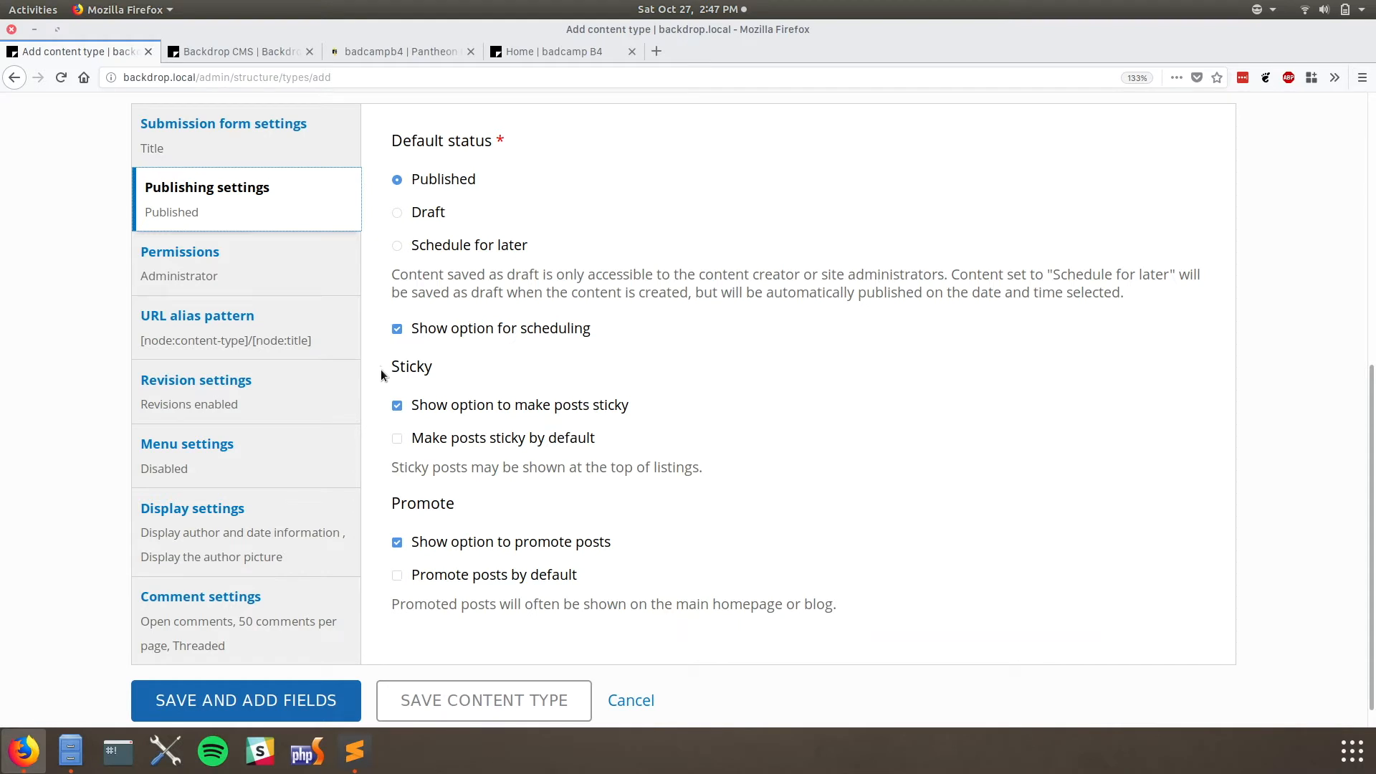
{"action": "left_click", "coordinate": [397, 407]}
{"action": "left_click", "coordinate": [397, 543]}
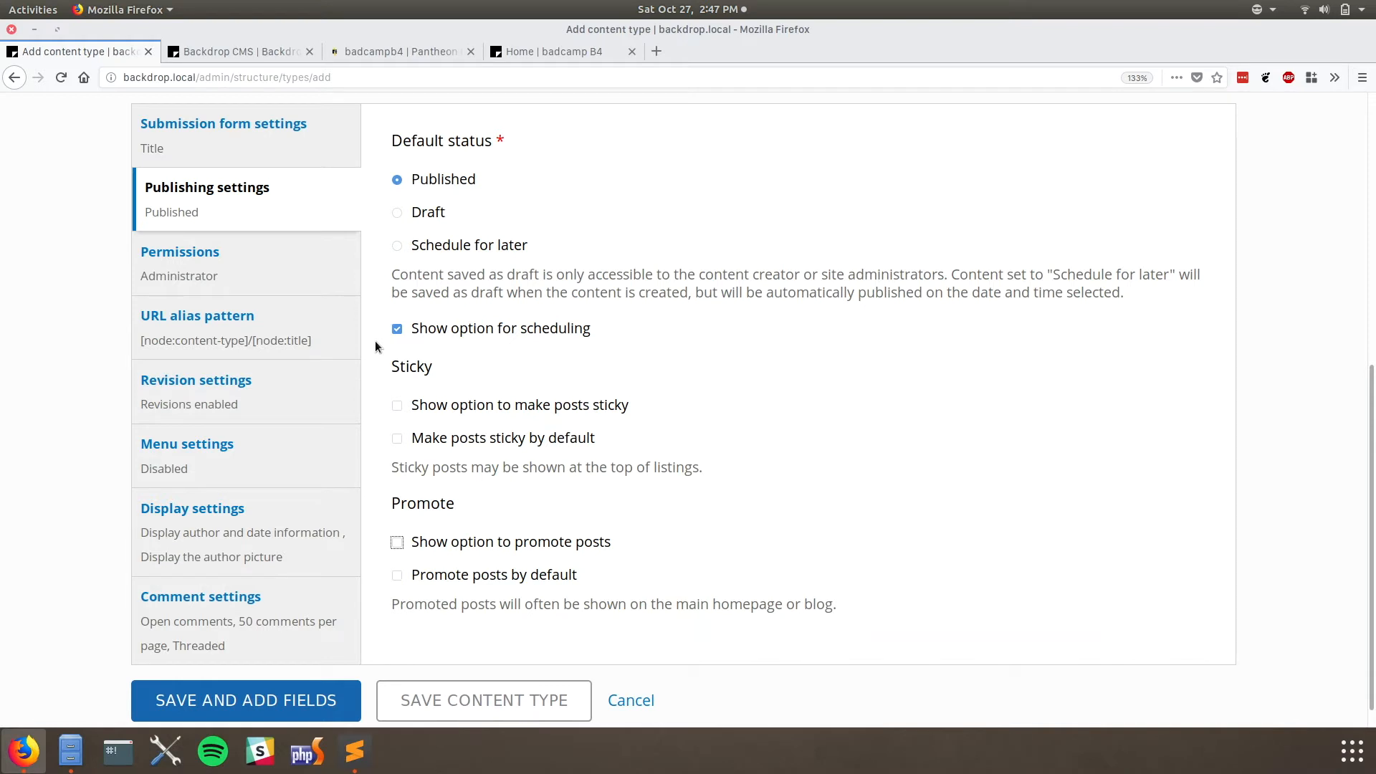
- Allow authenticated users to create new content, edit own content and delete own content of this type
{"action": "left_click", "coordinate": [322, 286]}
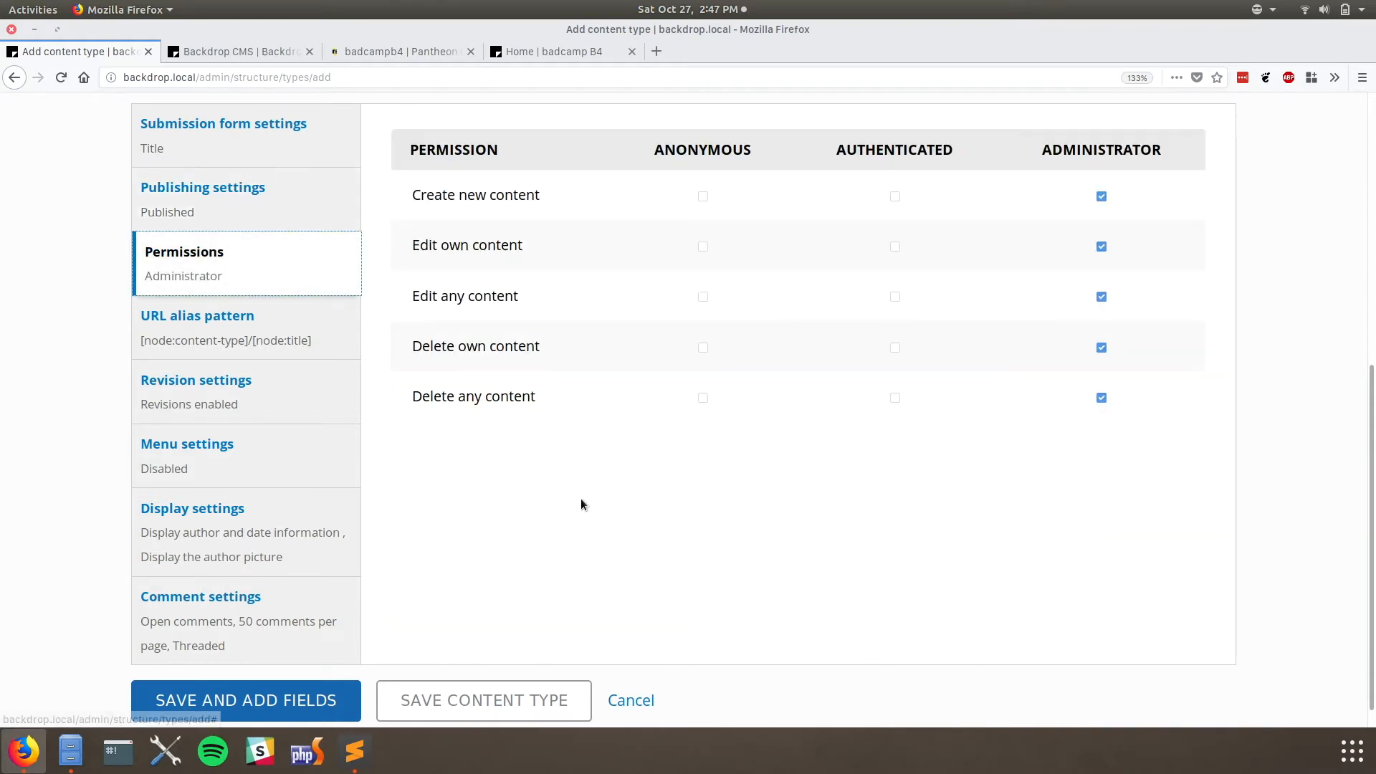
{"action": "scroll", "coordinate": [580, 498], "scroll_direction": "up", "scroll_amount": 2}
{"action": "scroll", "coordinate": [581, 498], "scroll_direction": "down", "scroll_amount": 2}
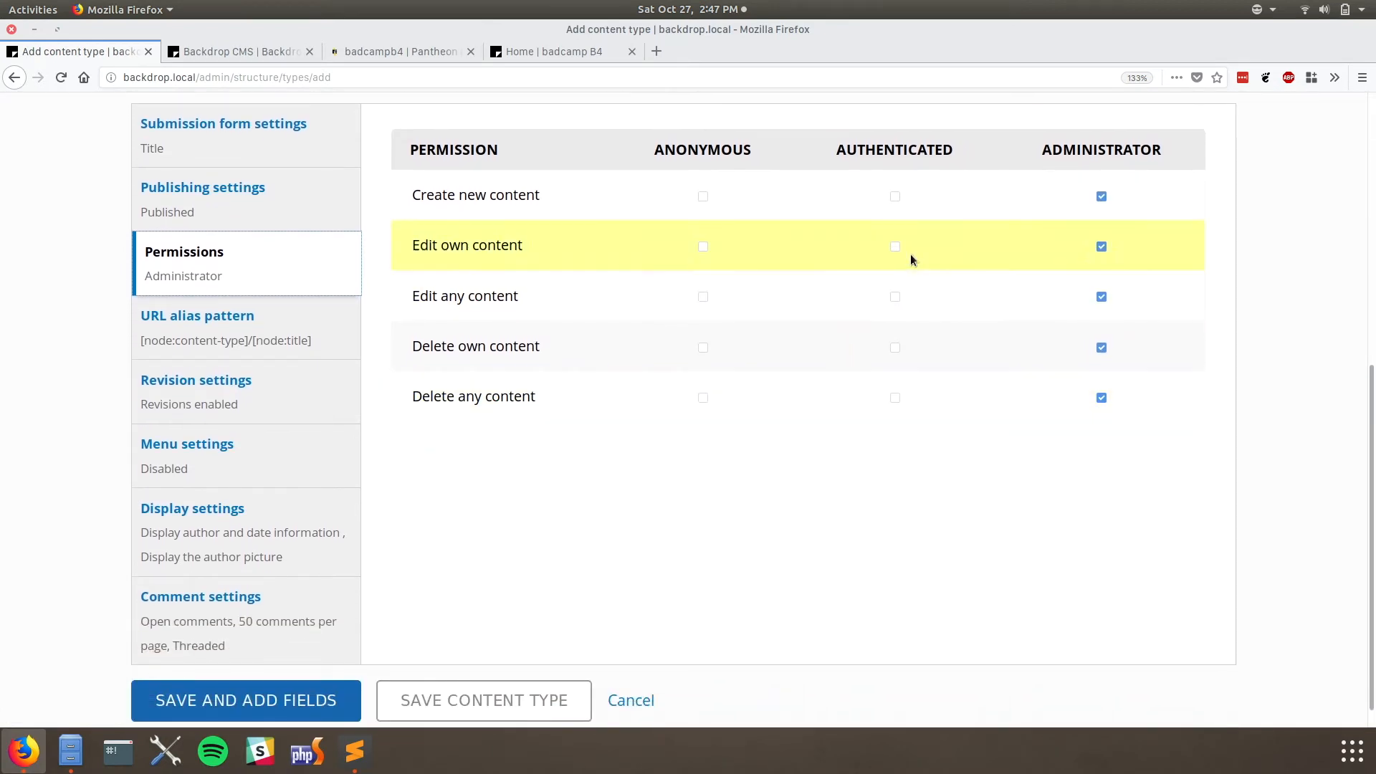
{"action": "left_click", "coordinate": [893, 197]}
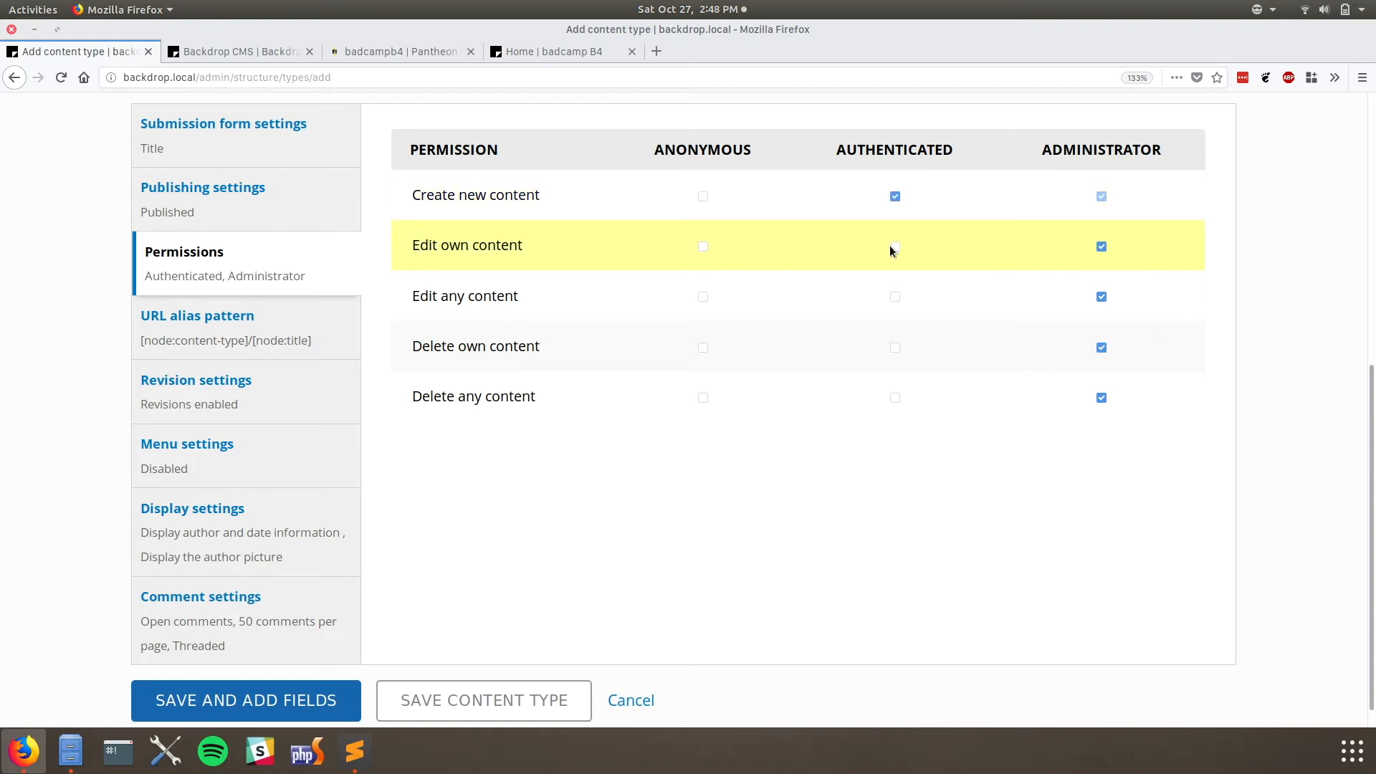
{"action": "left_click", "coordinate": [894, 248]}
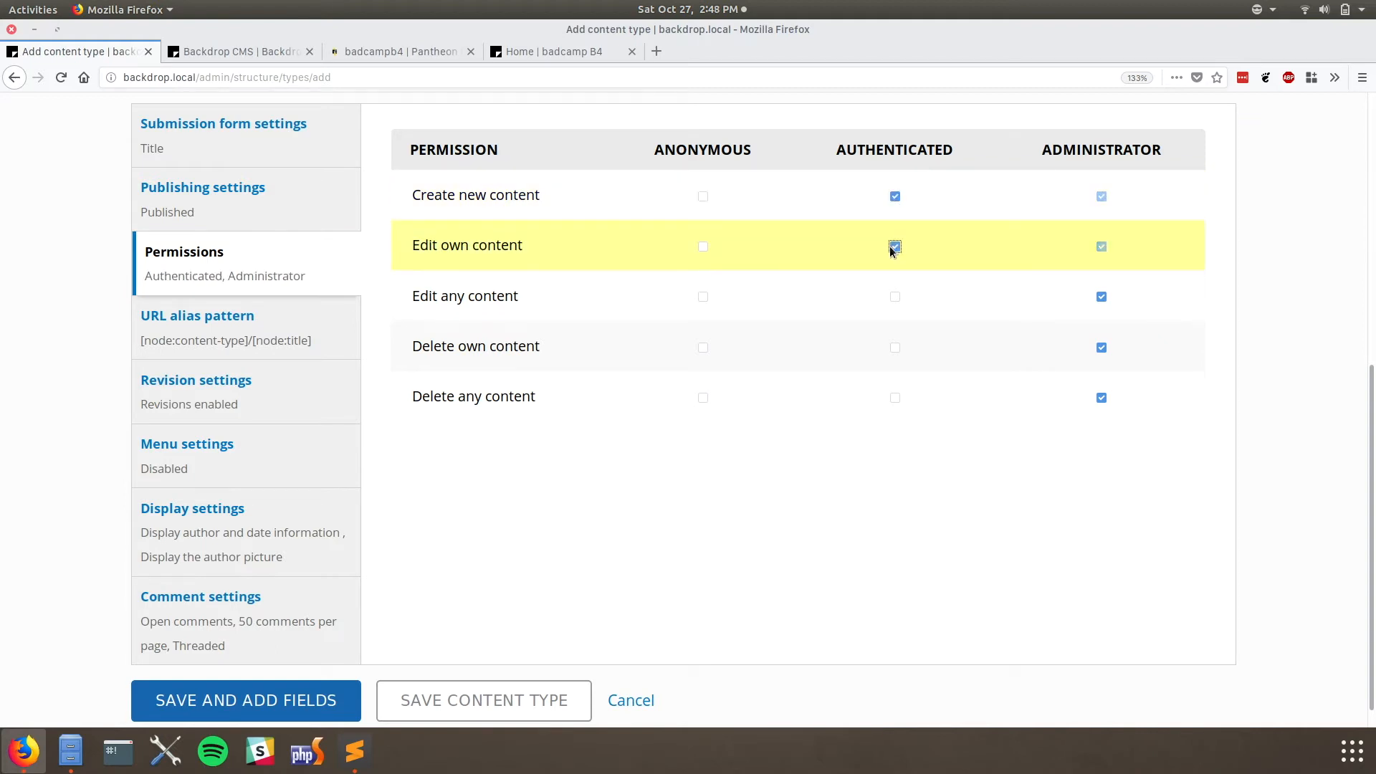
{"action": "left_click", "coordinate": [895, 350]}
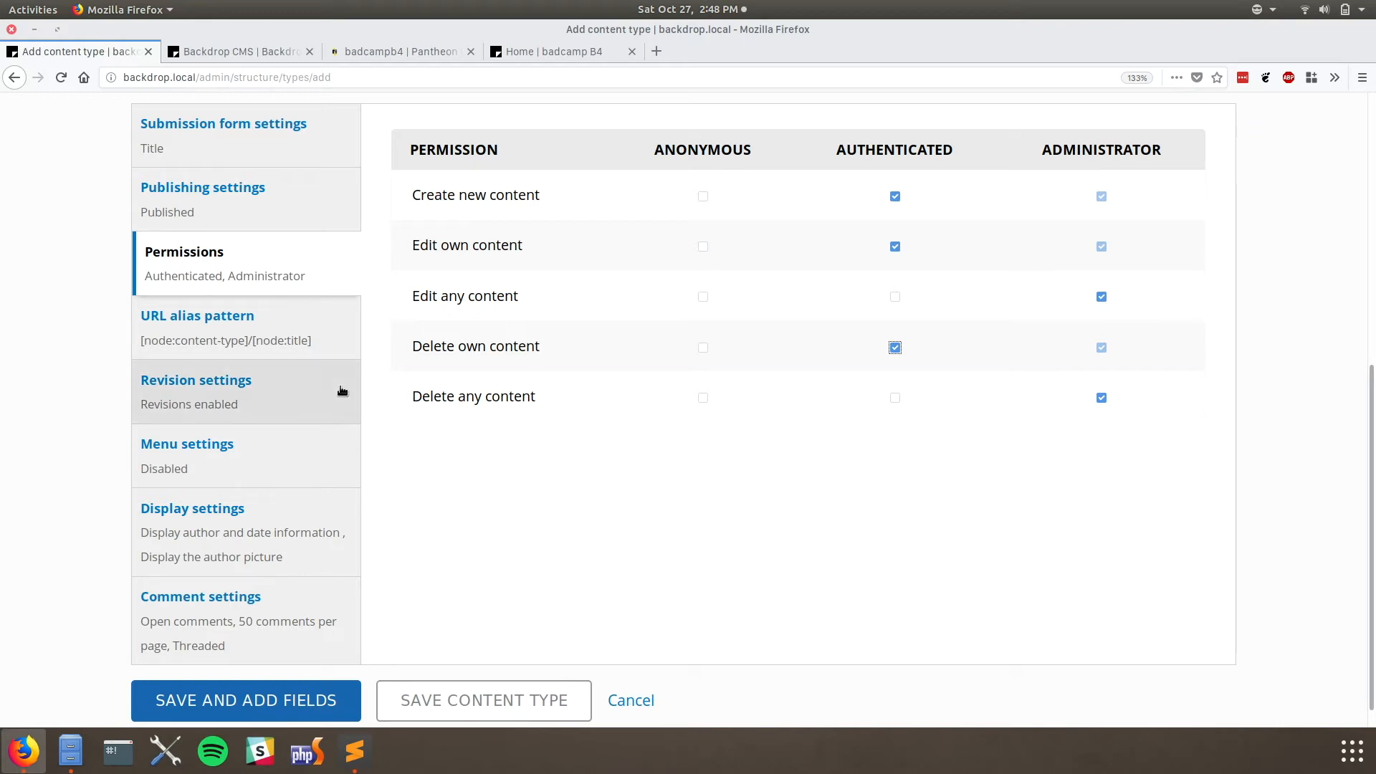
- Review the content type's URL alias pattern, revision settings and available menus, leaving every menu unselected
{"action": "left_click", "coordinate": [282, 338]}
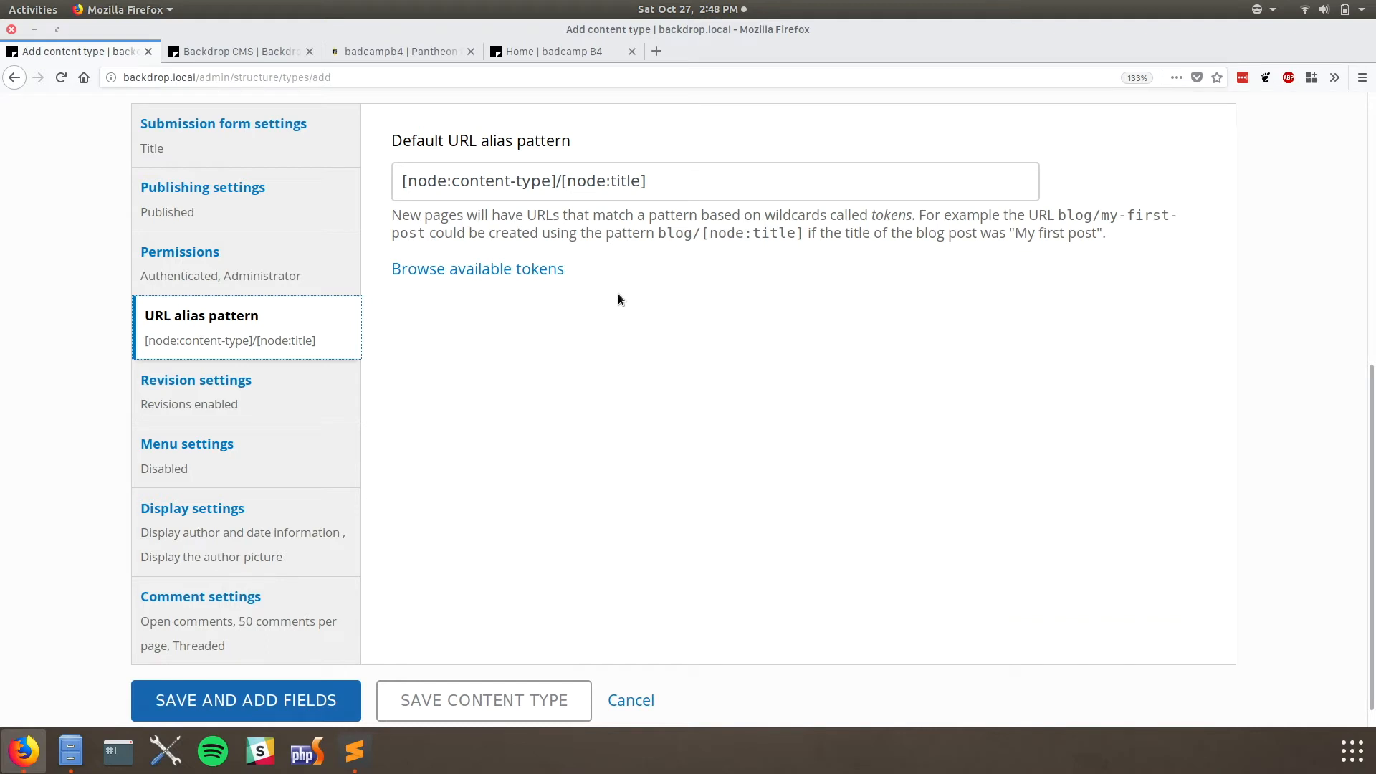
{"action": "left_click", "coordinate": [287, 408]}
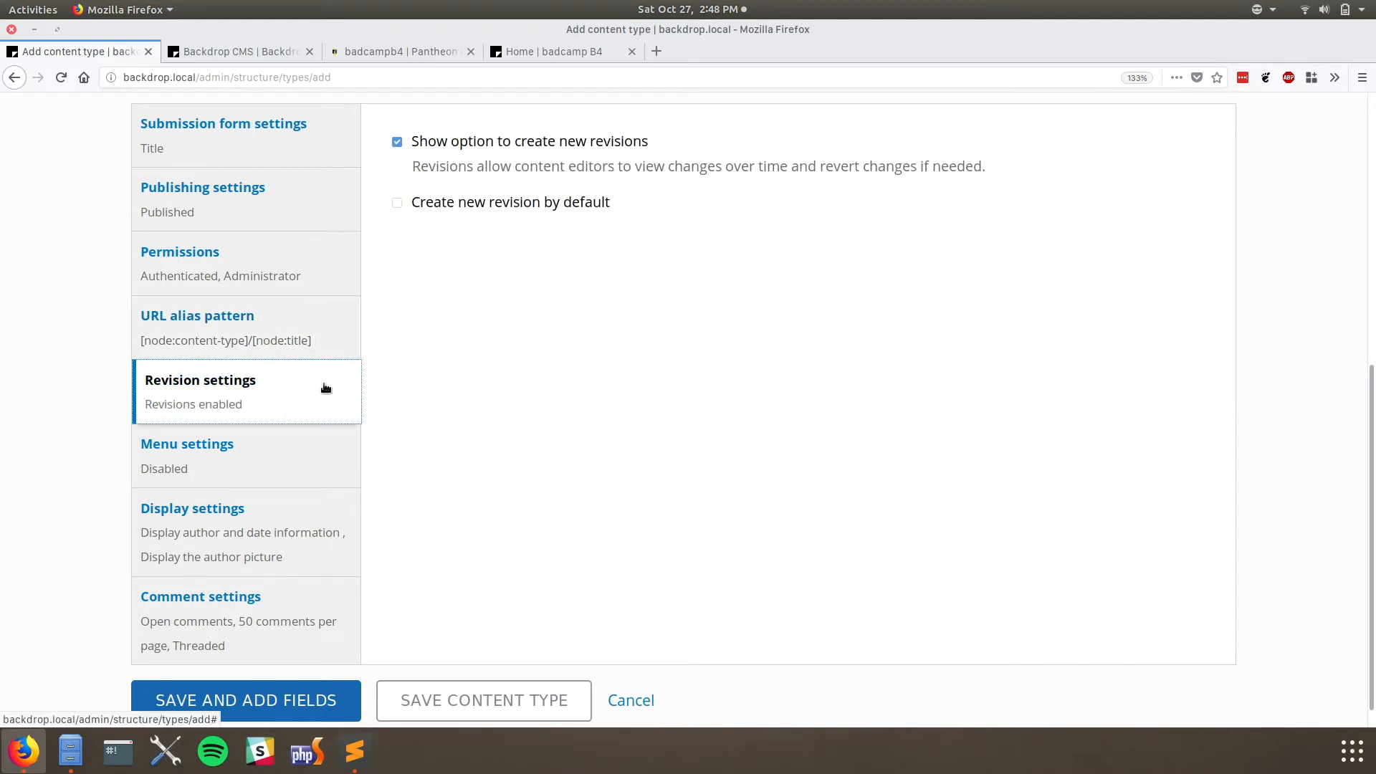
{"action": "left_click", "coordinate": [310, 465]}
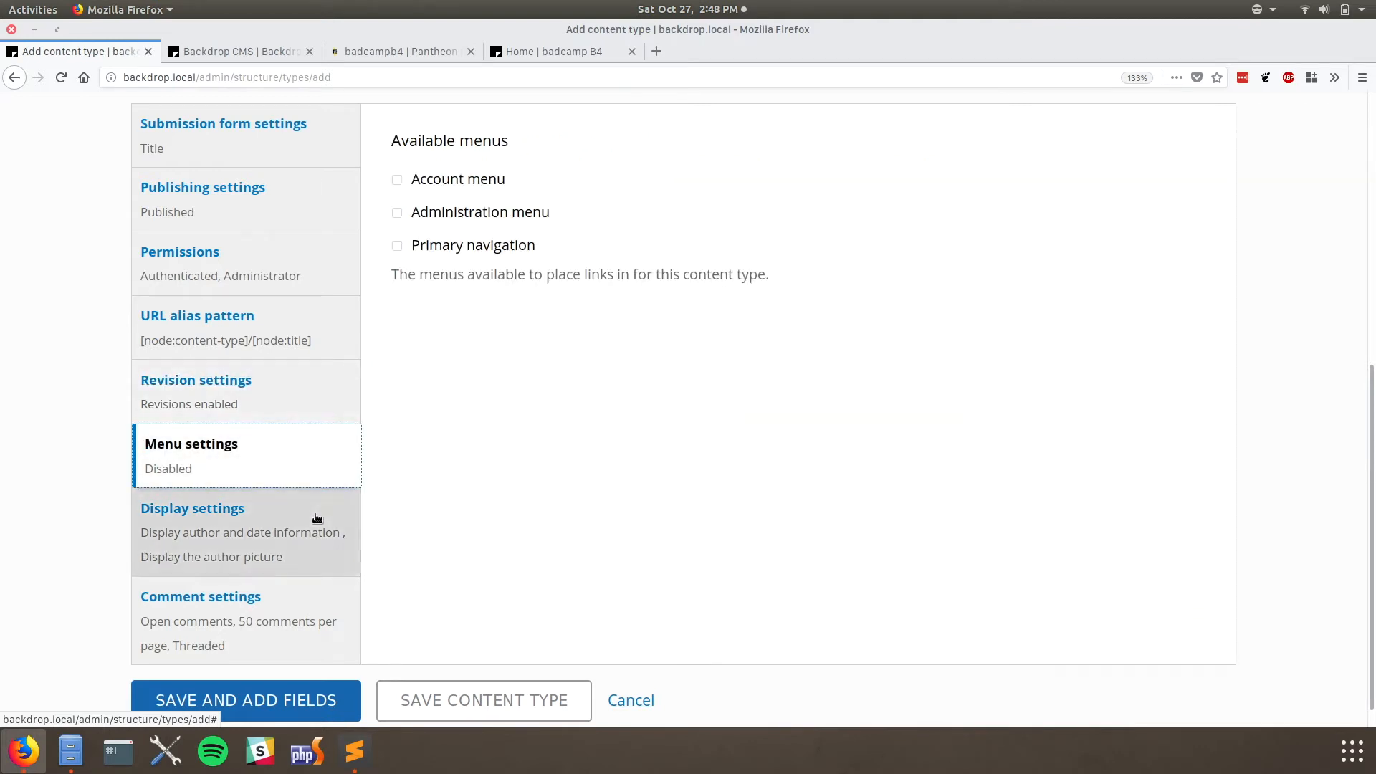
{"action": "left_click", "coordinate": [419, 183]}
{"action": "left_click", "coordinate": [419, 184]}
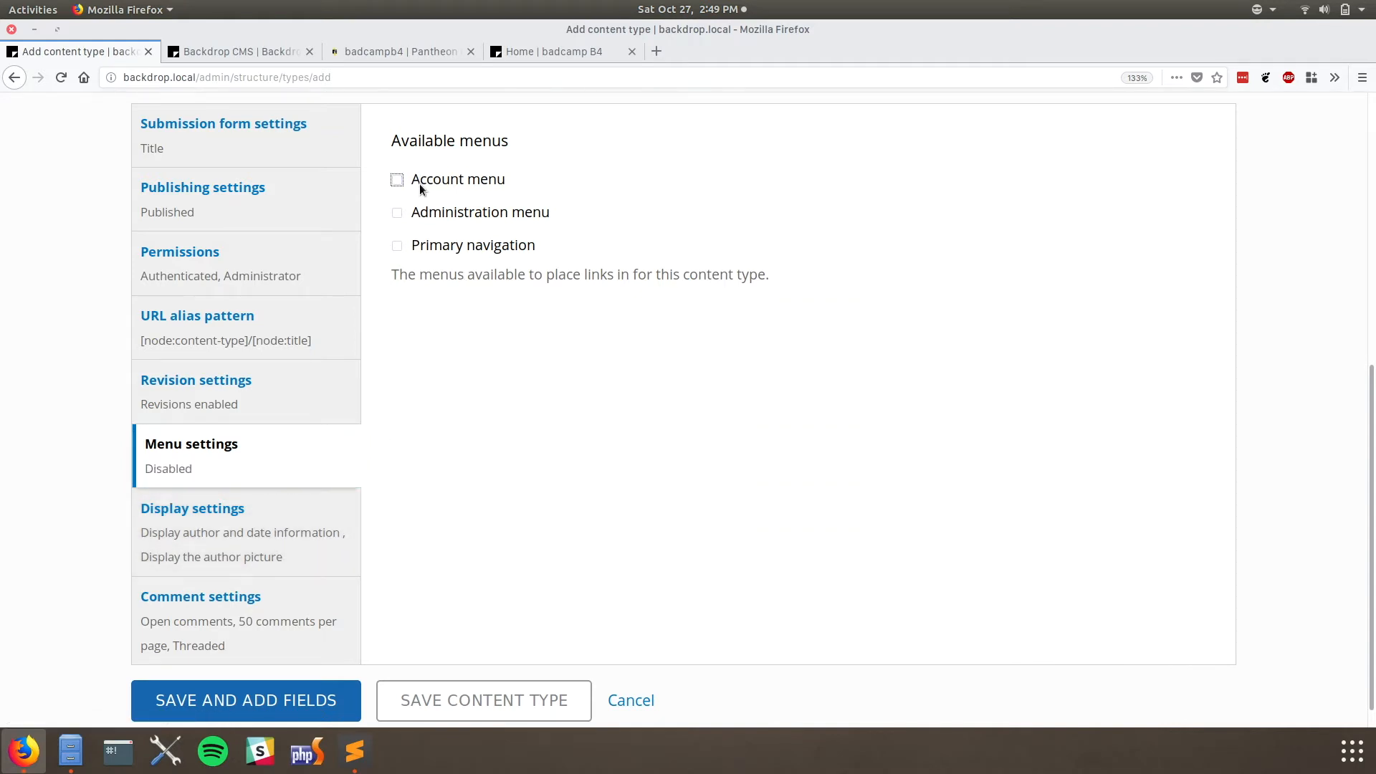
- Review the display settings' hidden path note and the comment settings, and save the content type to continue with its fields
{"action": "left_click", "coordinate": [280, 522]}
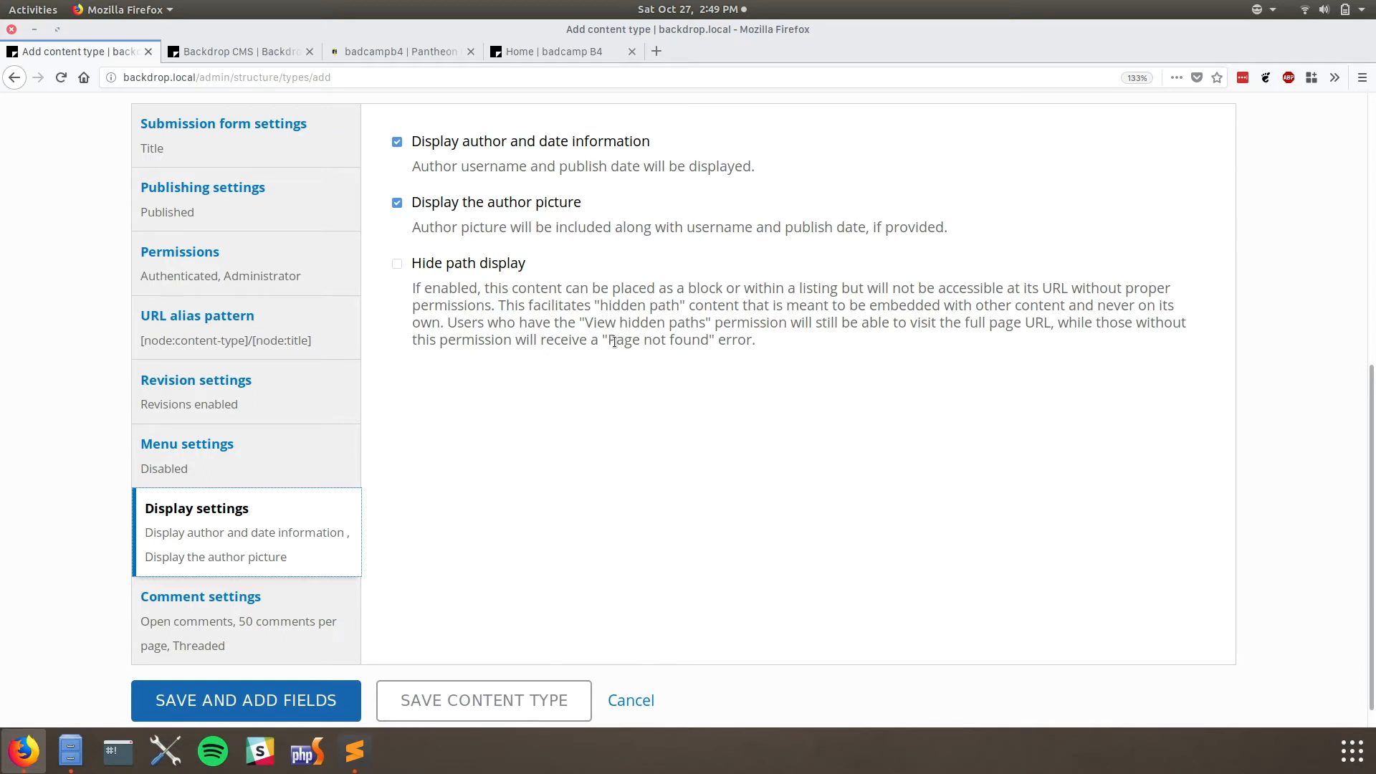
{"action": "left_click_drag", "start_coordinate": [603, 341], "coordinate": [781, 333]}
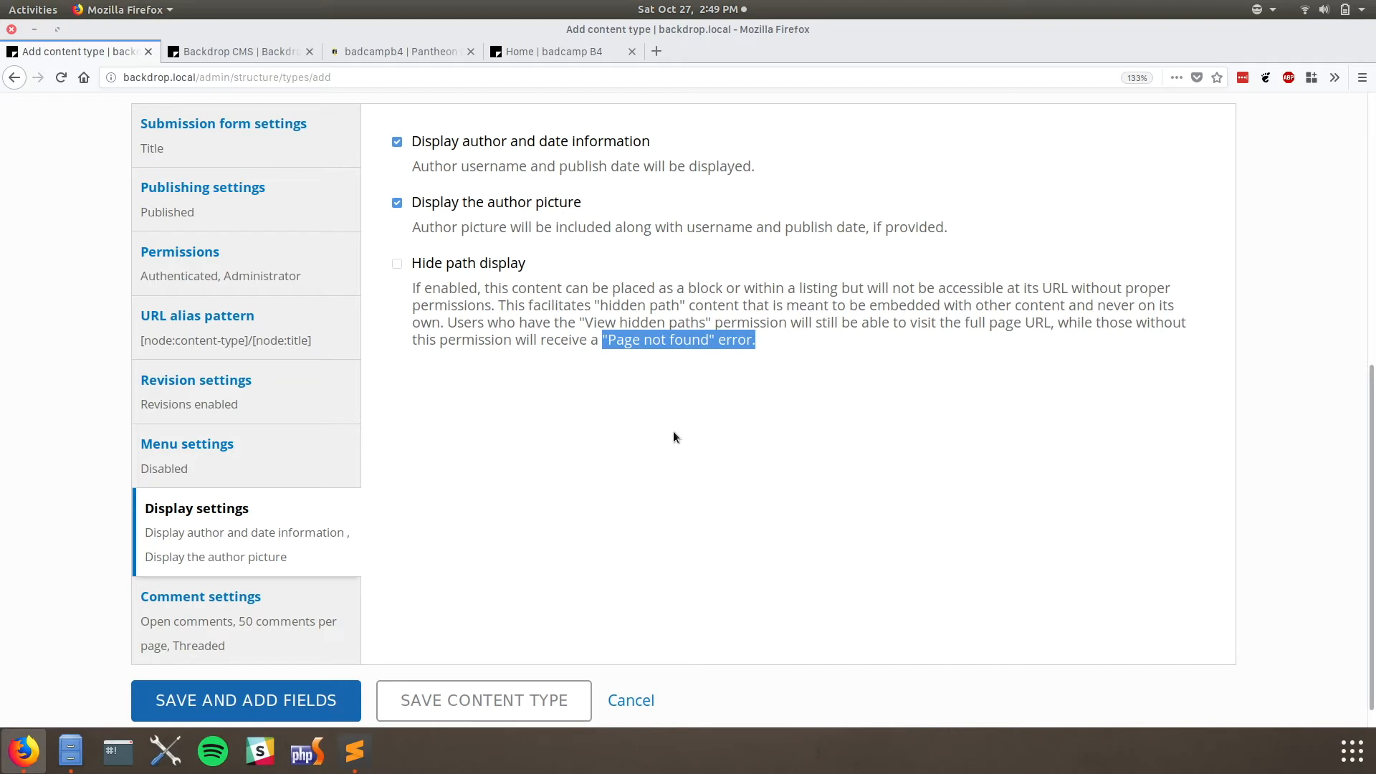
{"action": "left_click", "coordinate": [320, 607]}
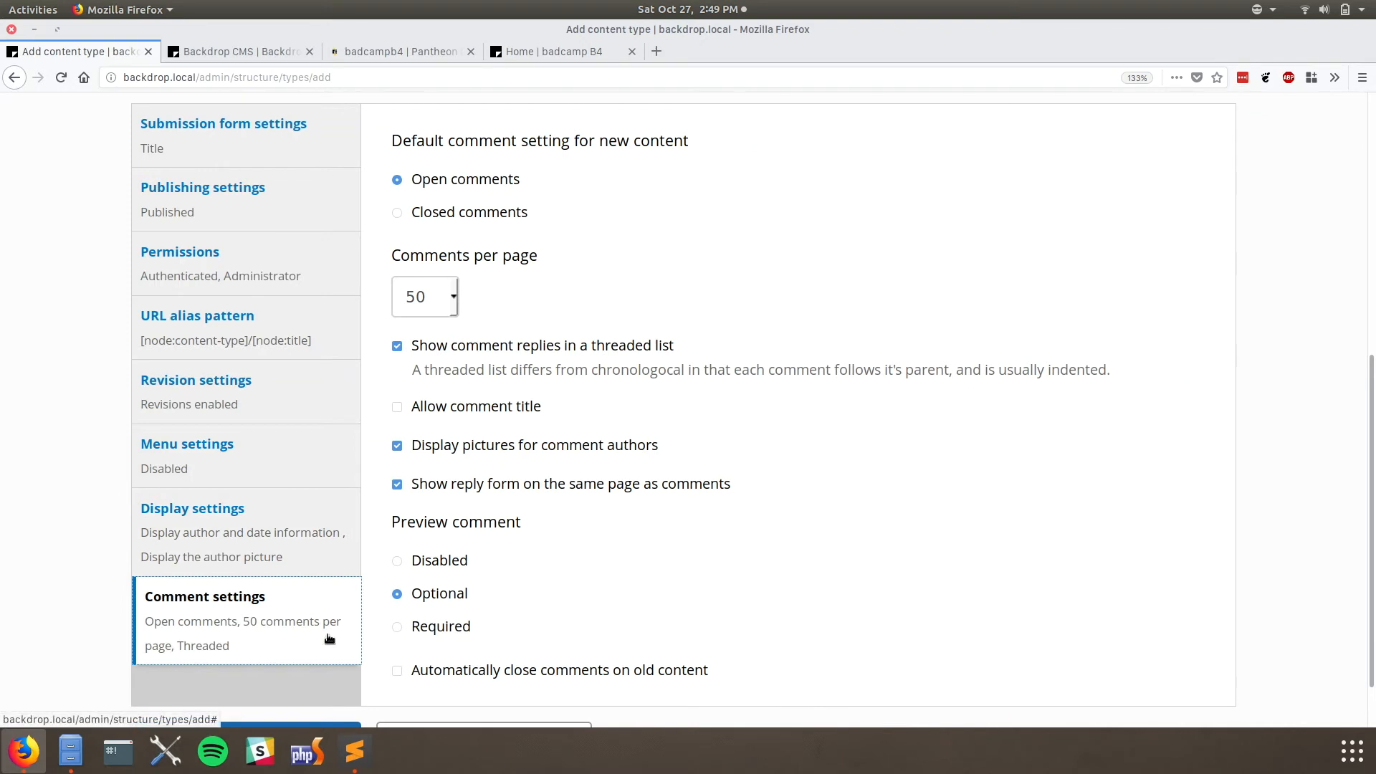
{"action": "scroll", "coordinate": [323, 635], "scroll_direction": "down", "scroll_amount": 2}
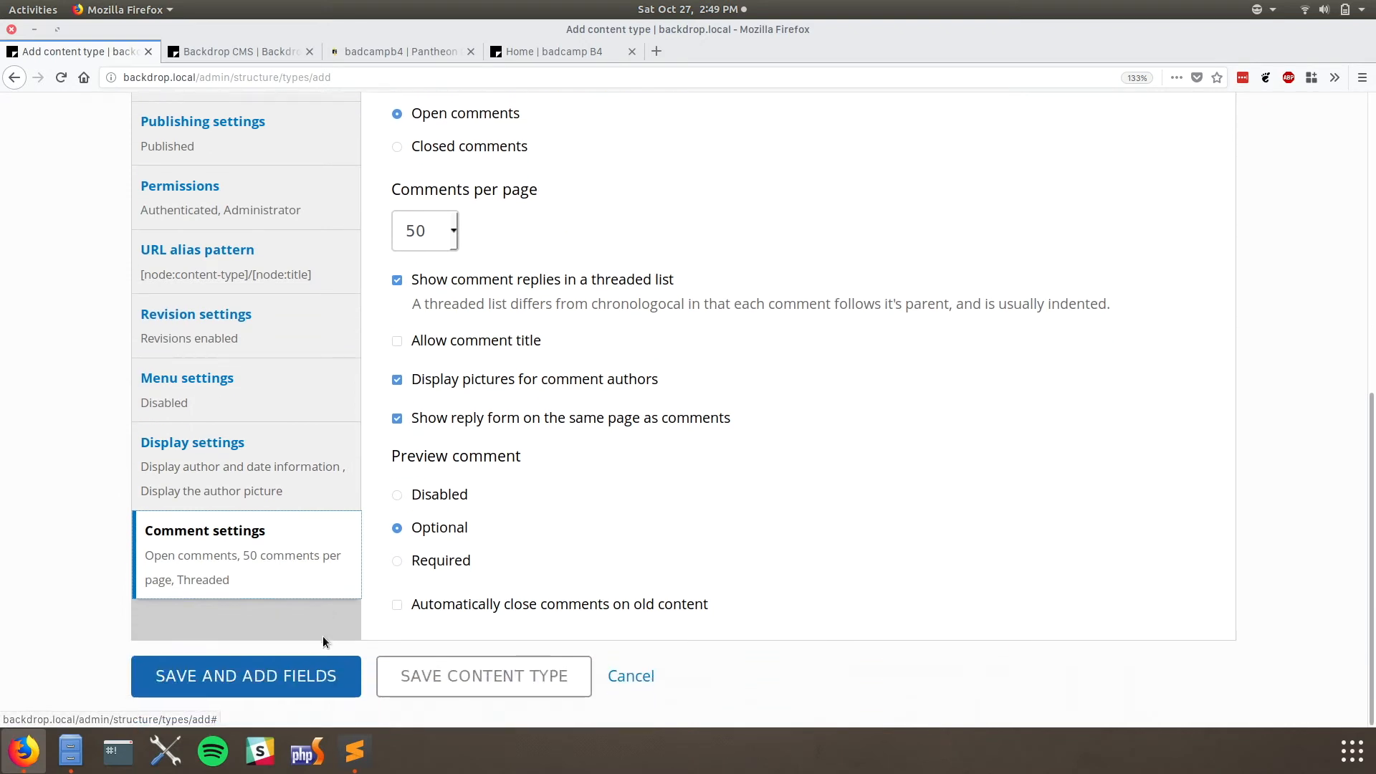
{"action": "left_click", "coordinate": [242, 681]}
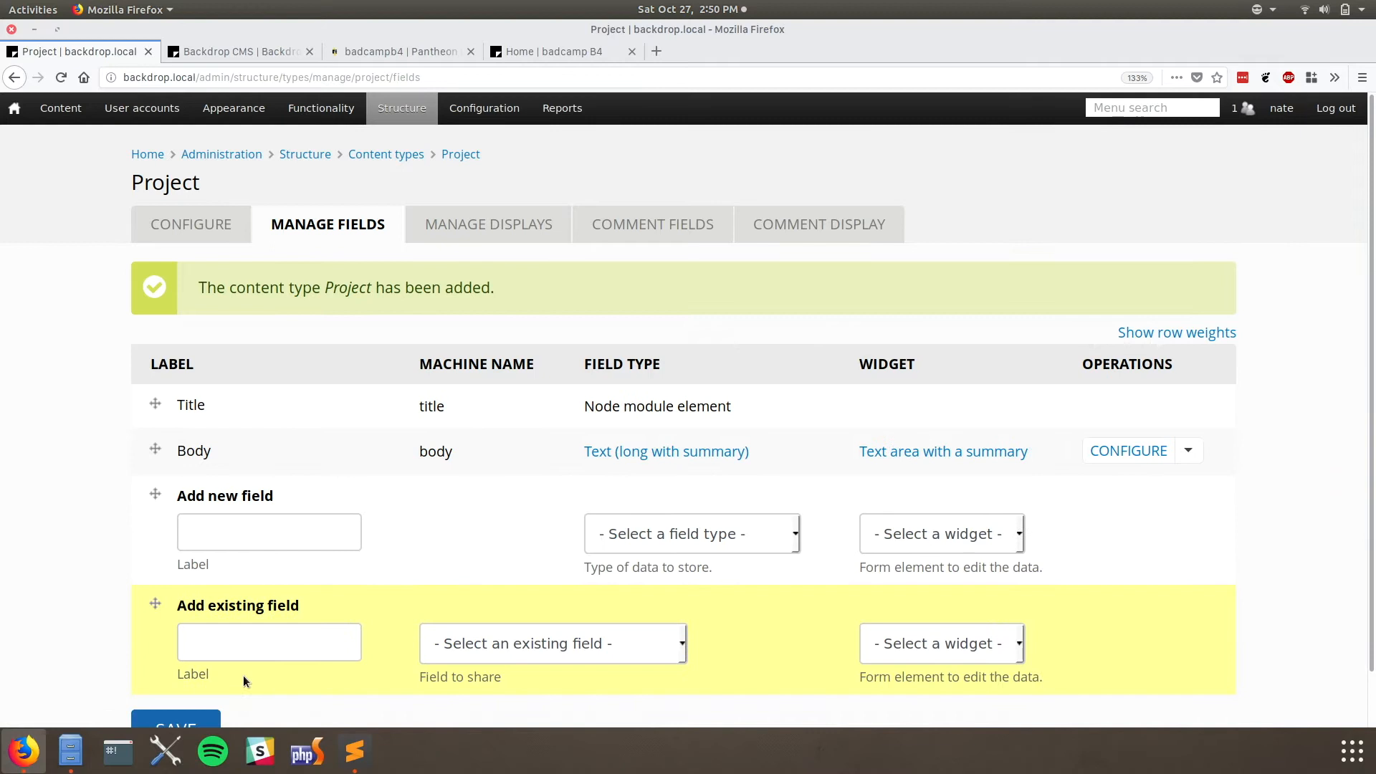
- Add a new field labelled Screenshot to the Project content type, with field type Image and the Image widget, and save
{"action": "left_click", "coordinate": [269, 533]}
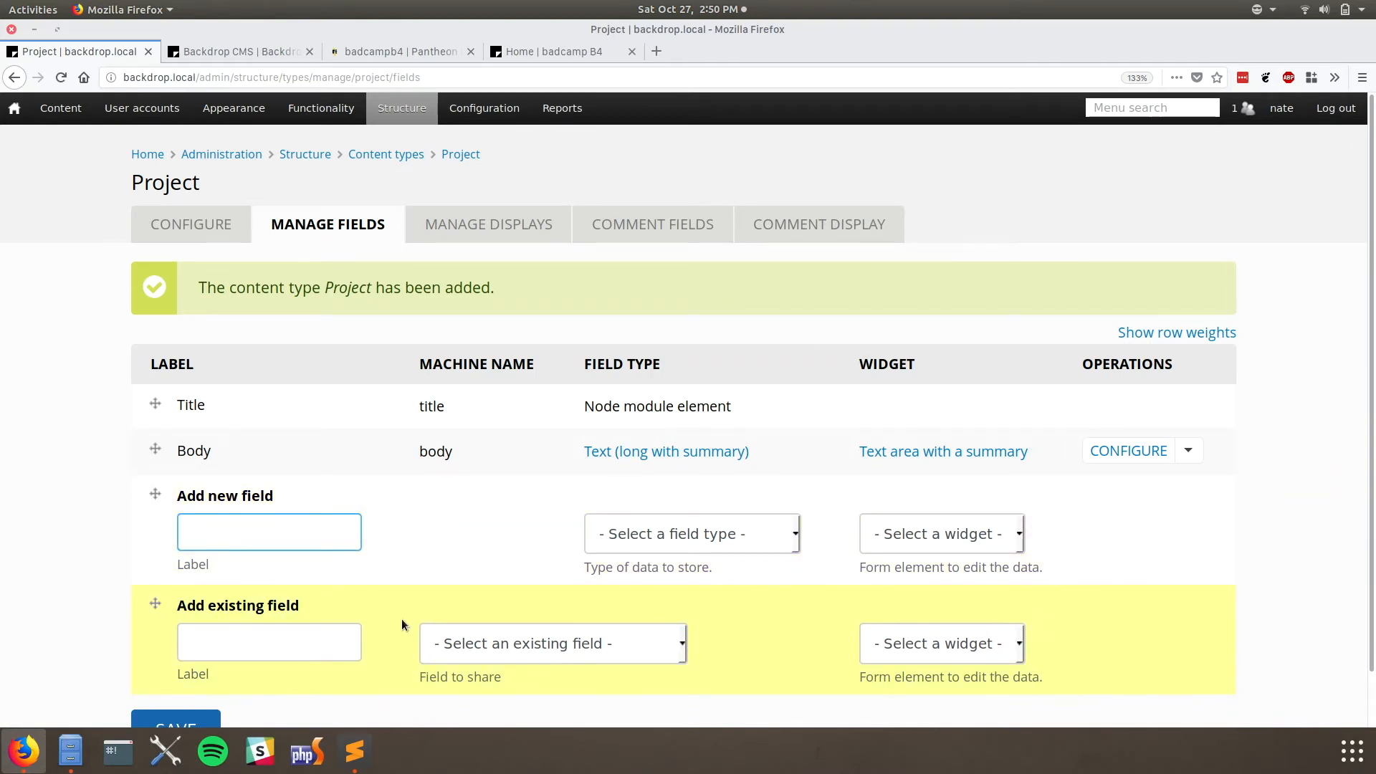
{"action": "type", "text": "Screensh"}
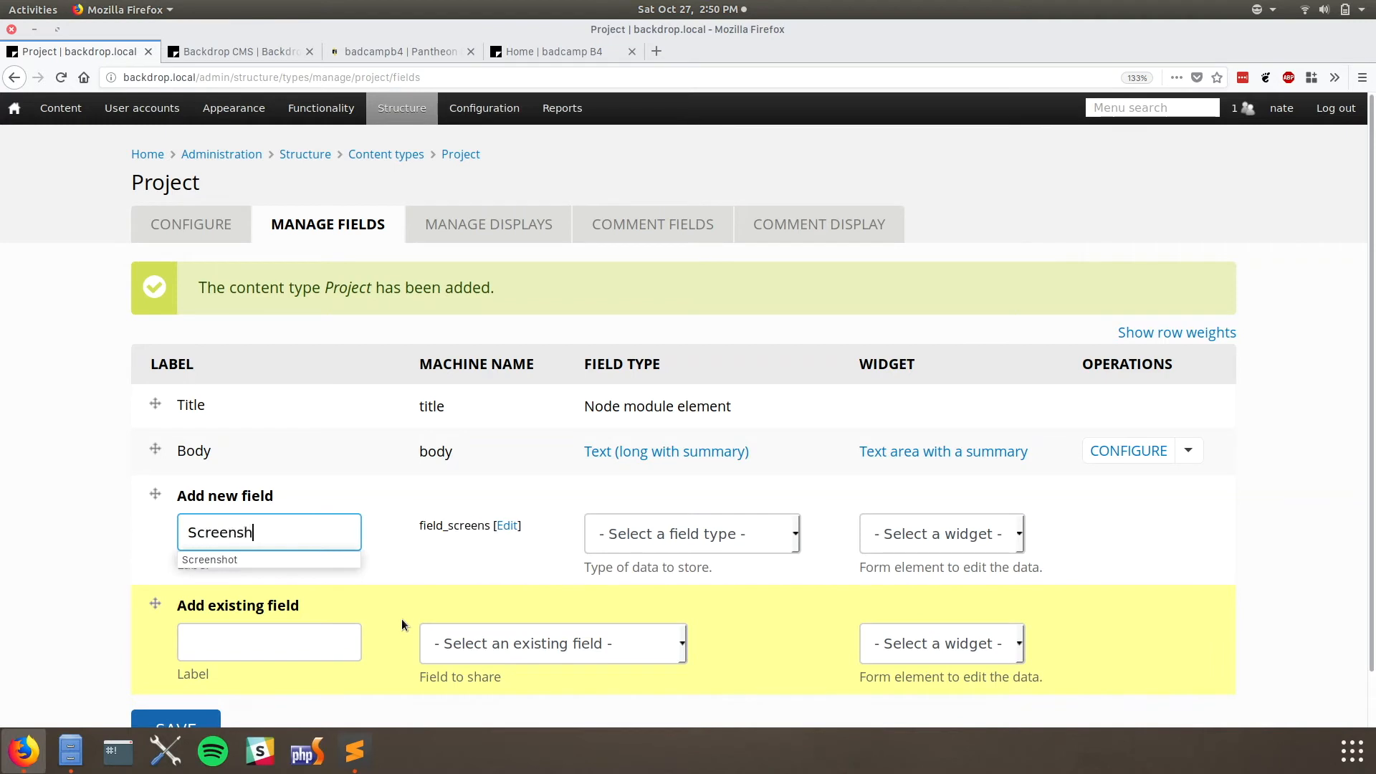
{"action": "type", "text": "ot"}
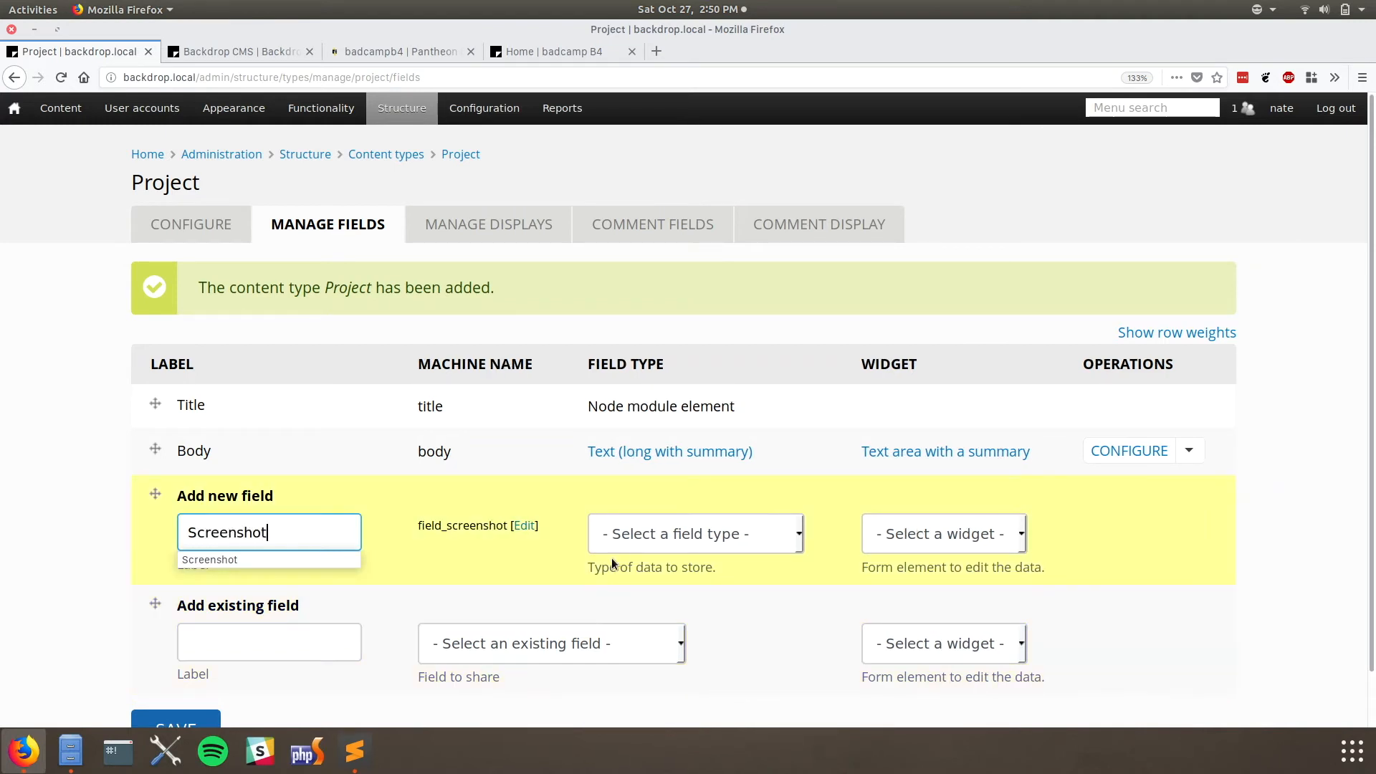
{"action": "key", "text": "Tab"}
{"action": "key", "text": "Tab"}
{"action": "key", "text": "i"}
{"action": "key", "text": "Tab"}
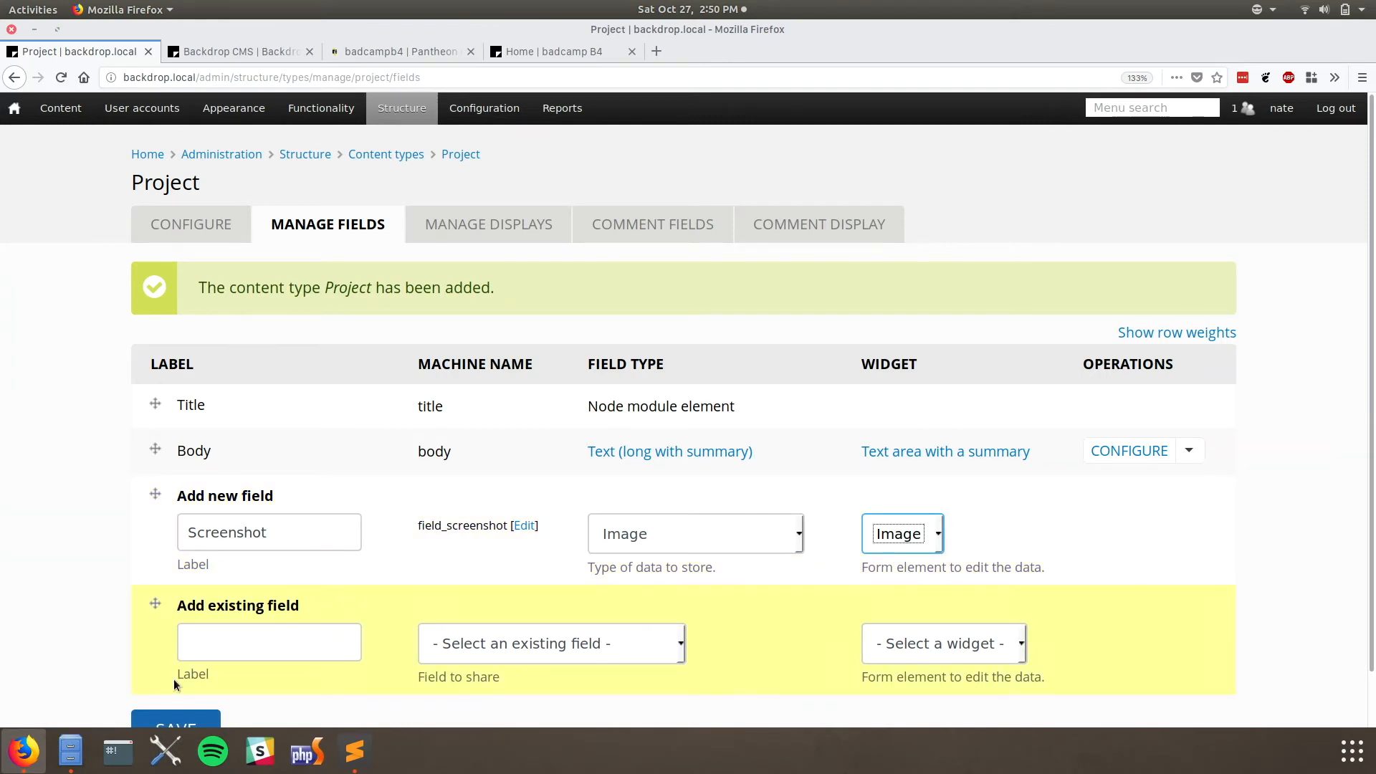
{"action": "left_click", "coordinate": [159, 714]}
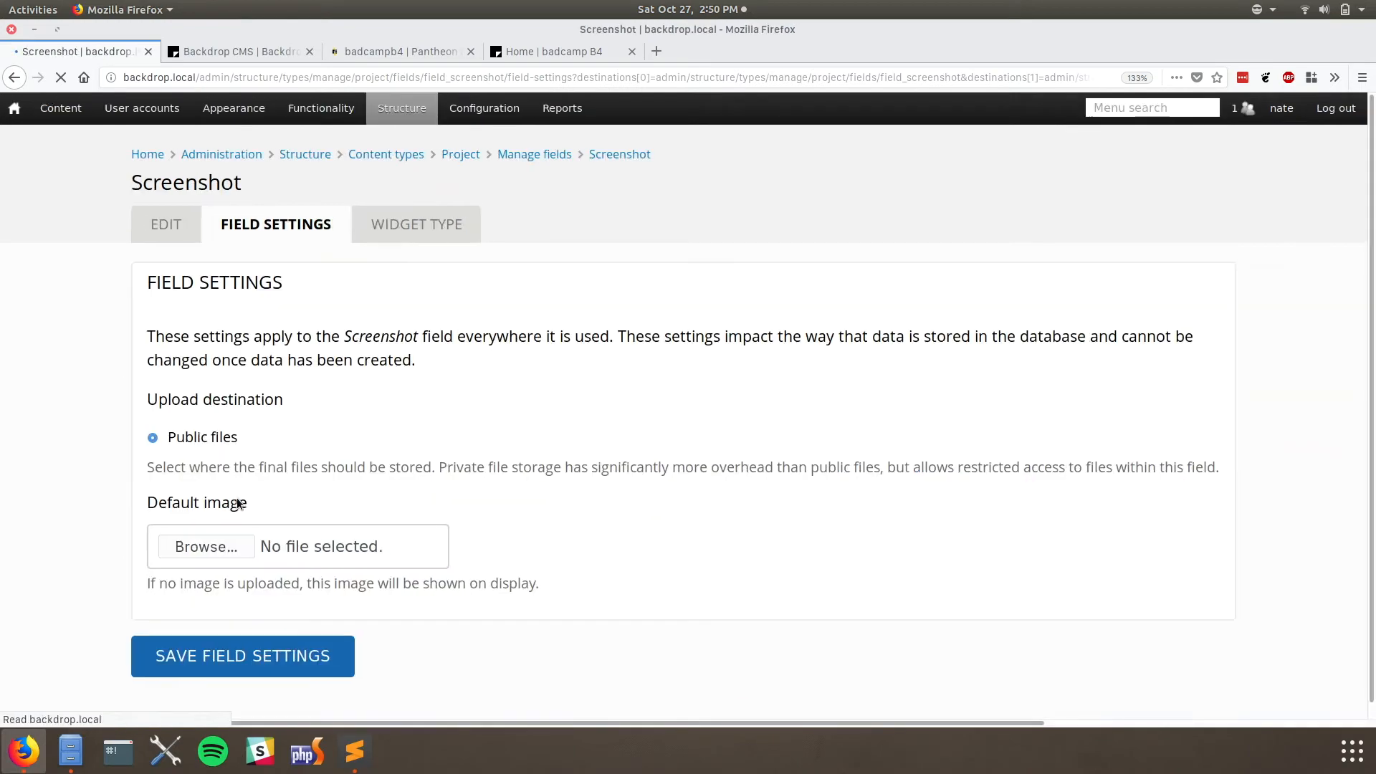
- Save the Screenshot field's settings with public files as upload destination, then save its Project settings with the defaults
{"action": "left_click", "coordinate": [195, 652]}
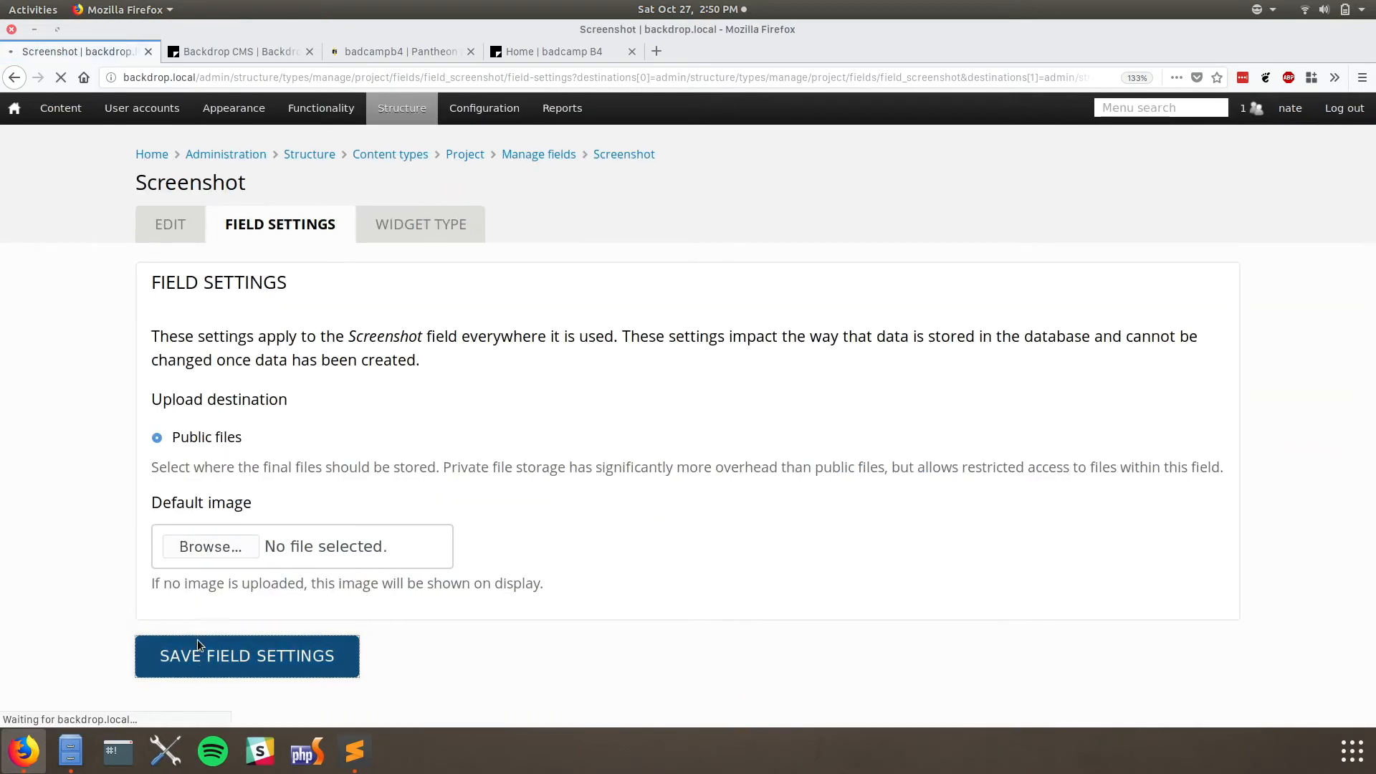
{"action": "scroll", "coordinate": [107, 517], "scroll_direction": "down", "scroll_amount": 20}
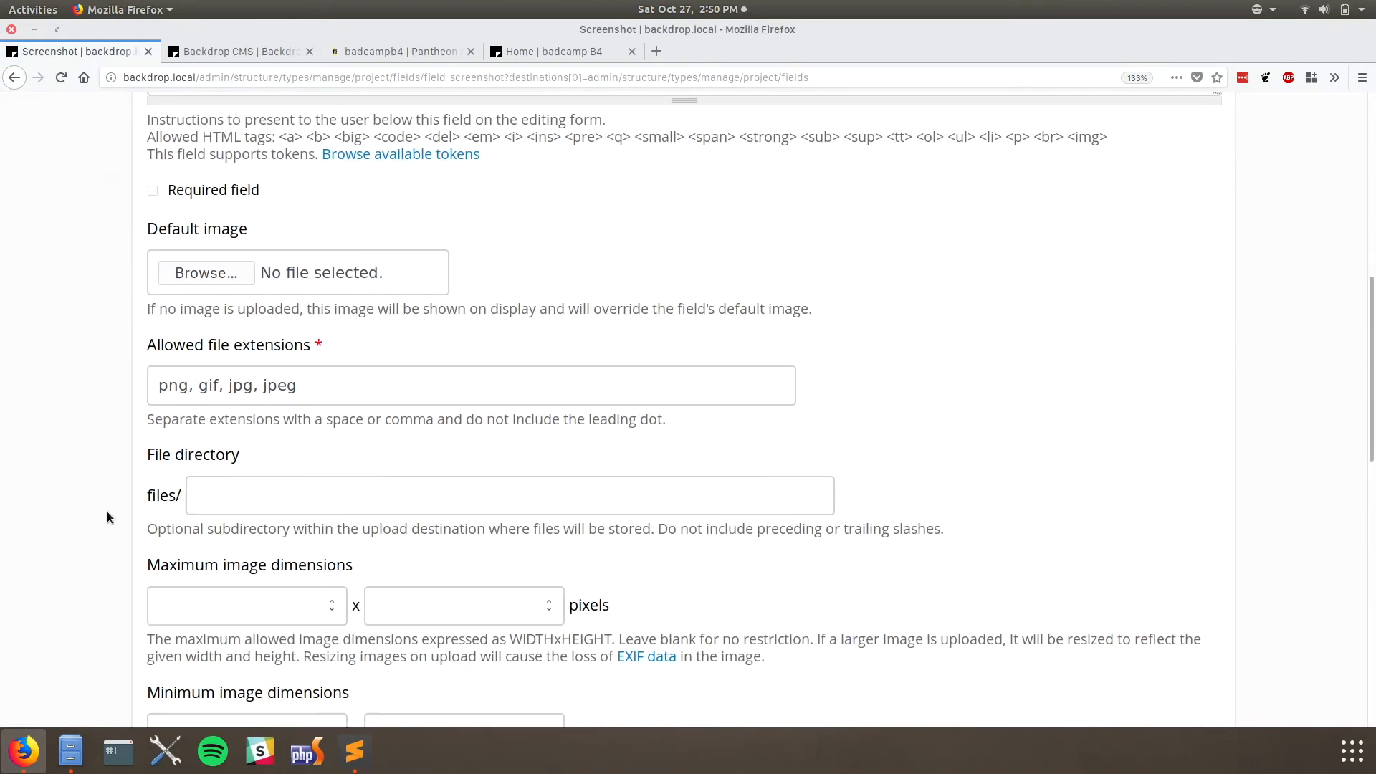
{"action": "scroll", "coordinate": [107, 517], "scroll_direction": "down", "scroll_amount": 1}
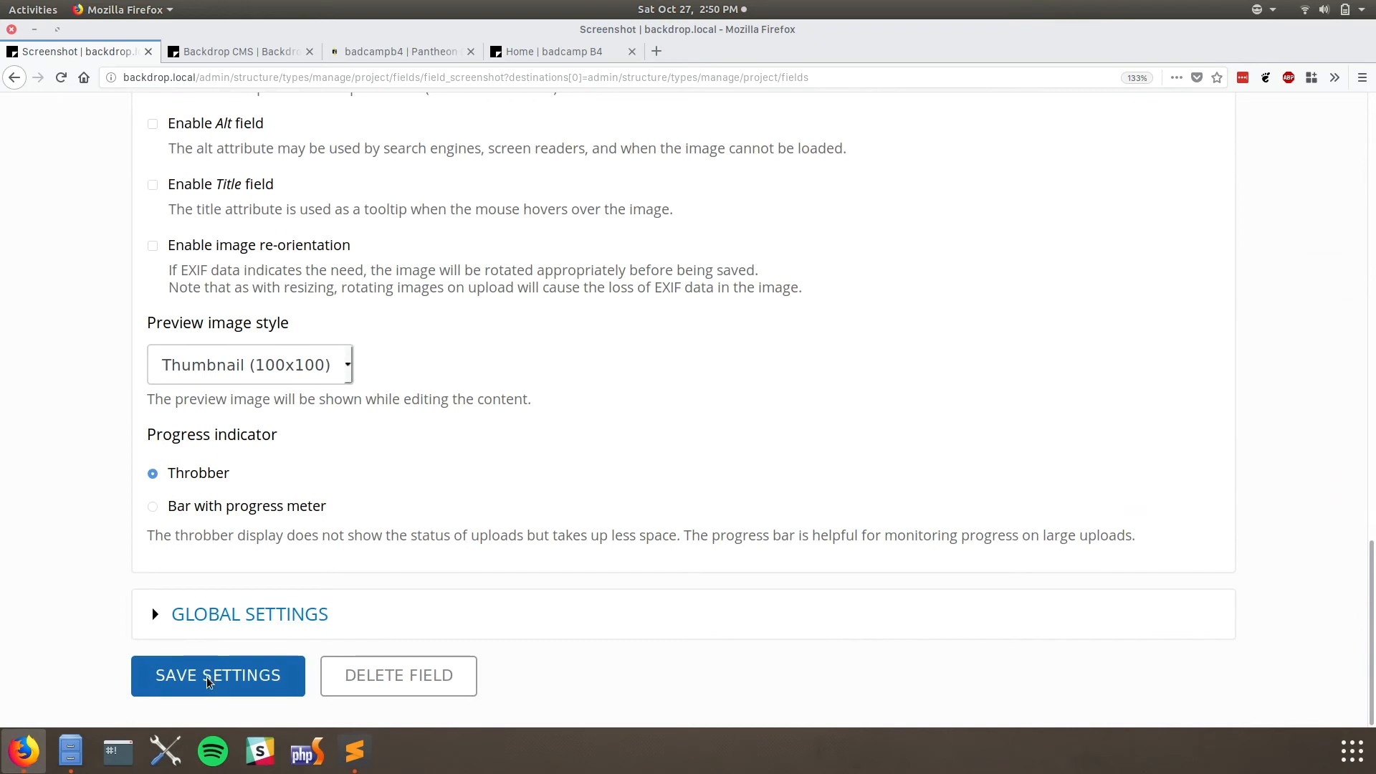
{"action": "left_click", "coordinate": [153, 681]}
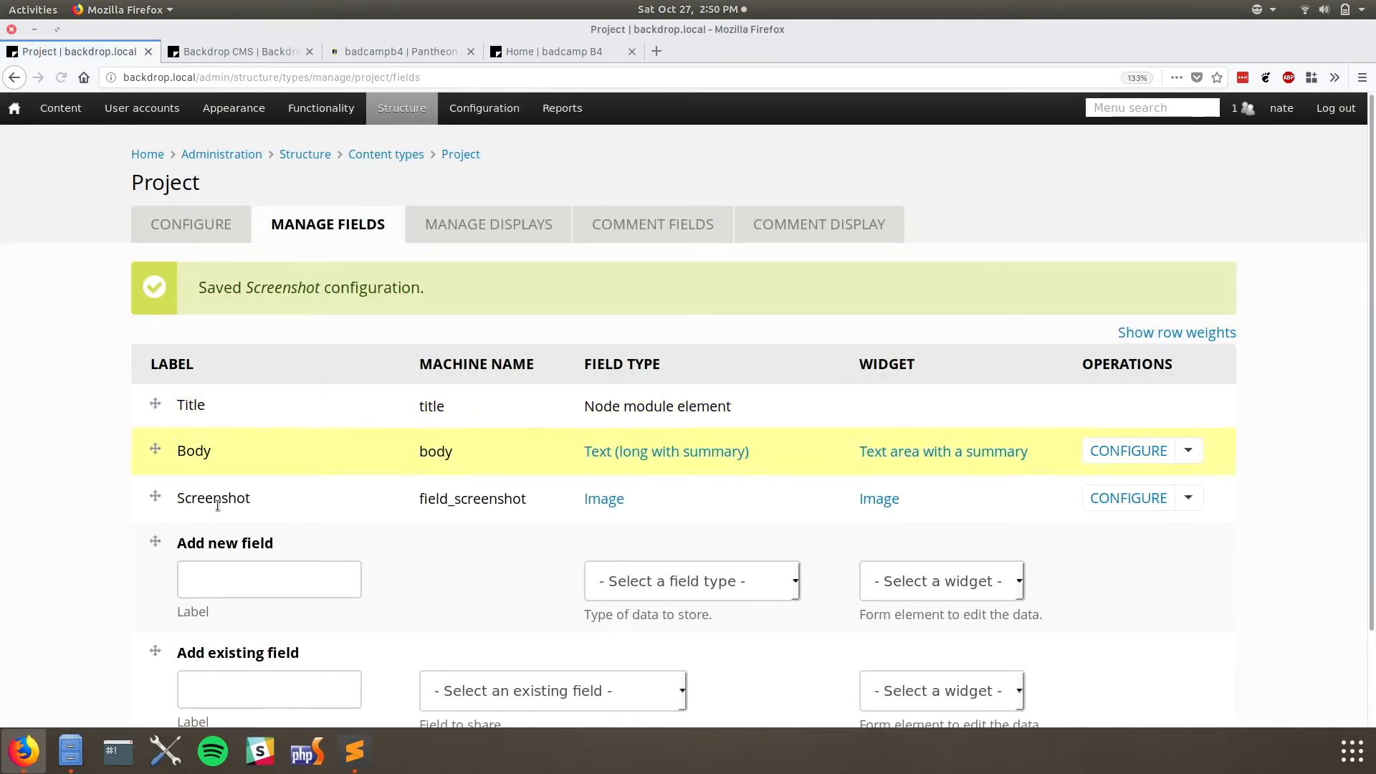
- Add a new field labelled Launch Date to the Project content type, with field type Date and the Pop-up calendar widget, and save
{"action": "left_click", "coordinate": [248, 579]}
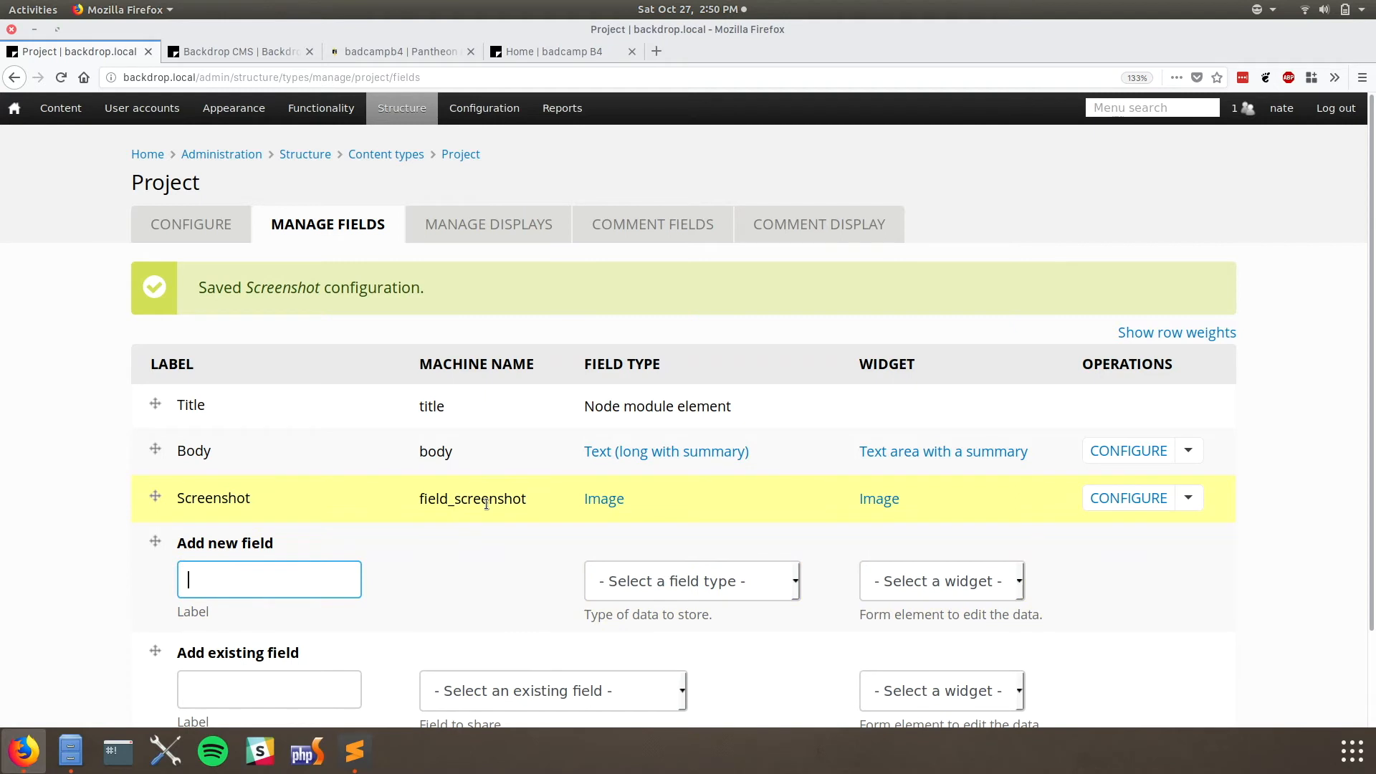
{"action": "type", "text": "Launch Date"}
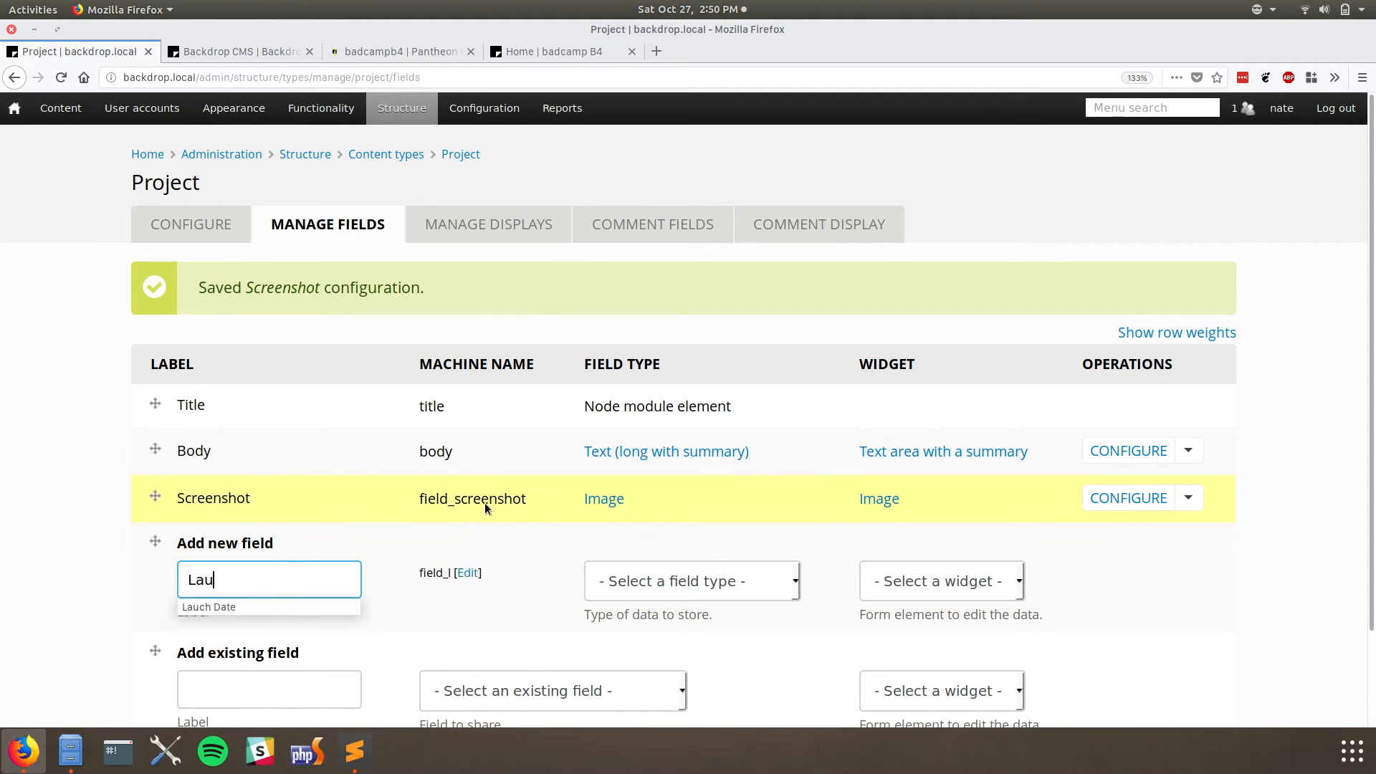
{"action": "key", "text": "Tab"}
{"action": "key", "text": "Tab"}
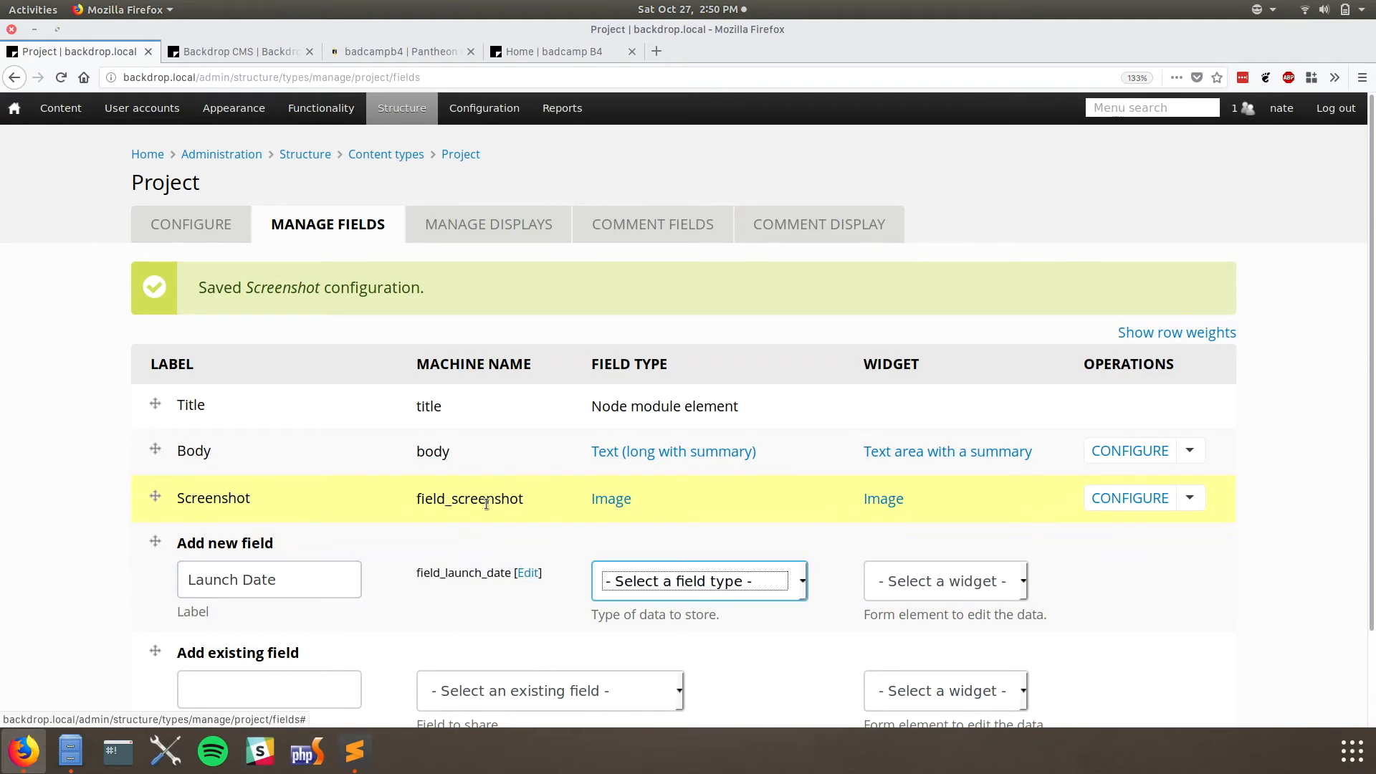
{"action": "key", "text": "d"}
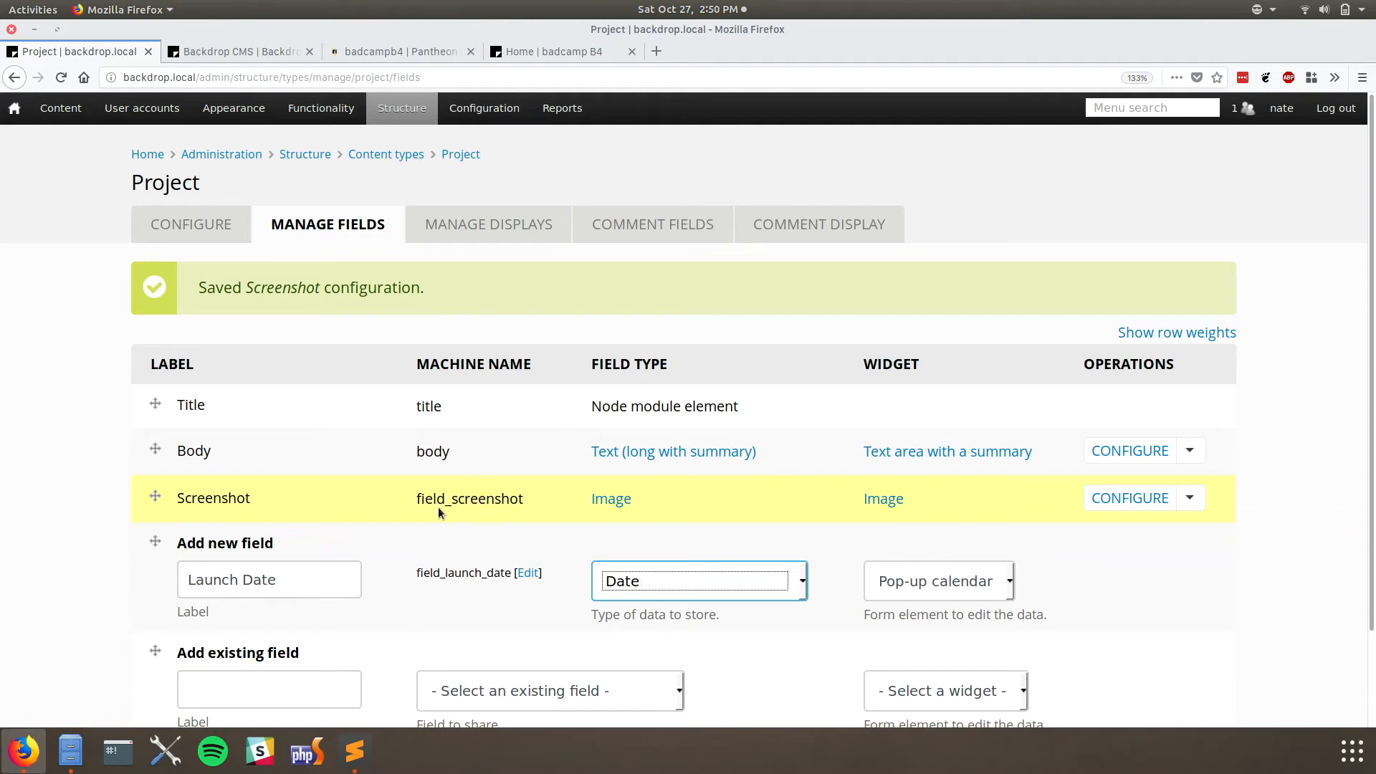
{"action": "key", "text": "Tab"}
{"action": "key", "text": "s"}
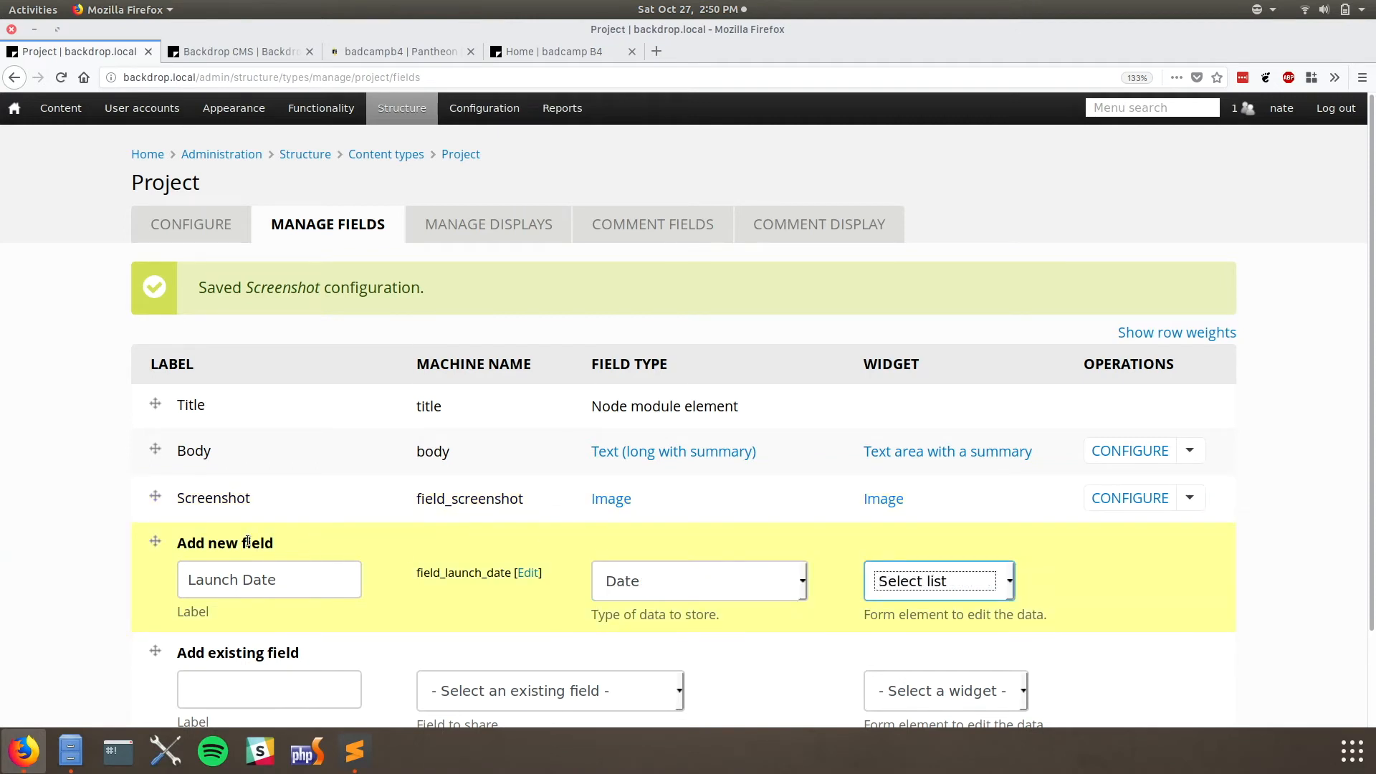
{"action": "scroll", "coordinate": [358, 543], "scroll_direction": "down", "scroll_amount": 3}
{"action": "key", "text": "p"}
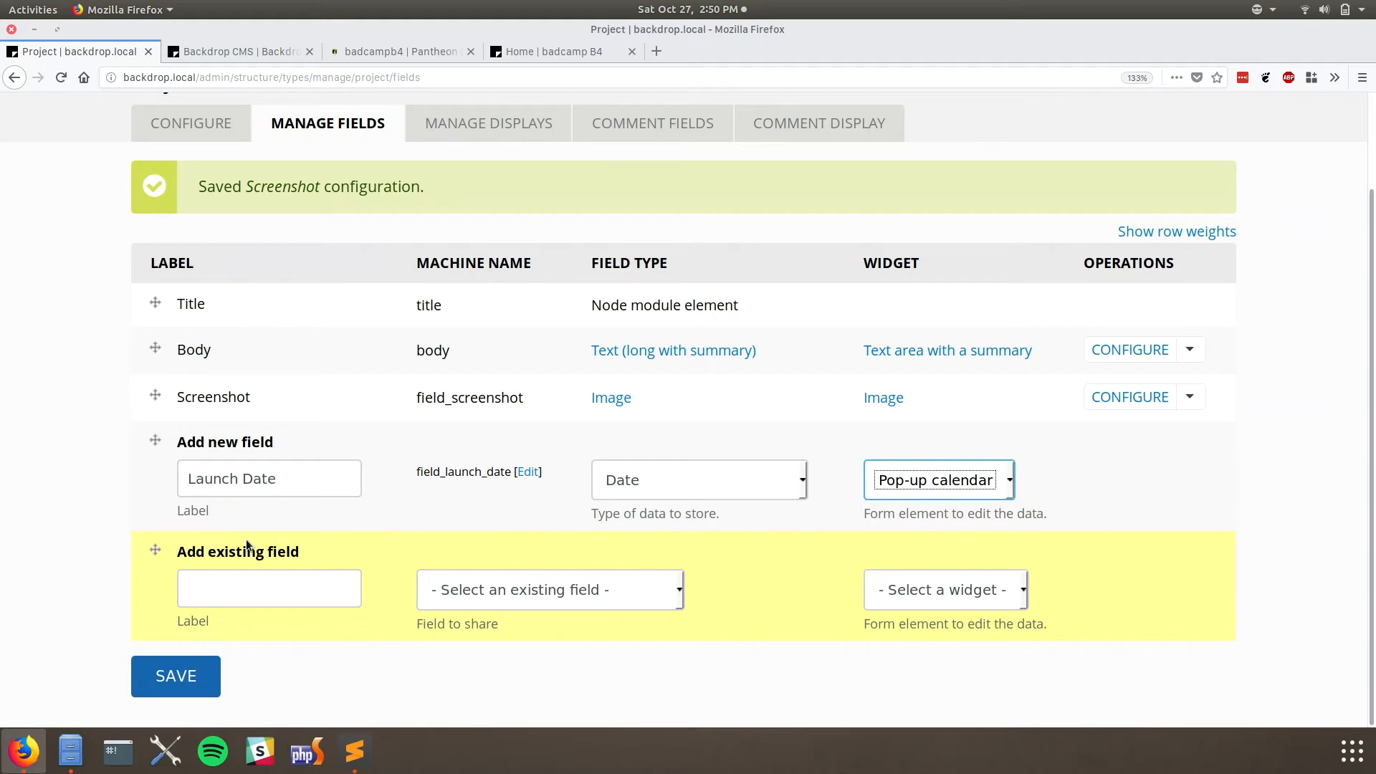
{"action": "left_click", "coordinate": [182, 679]}
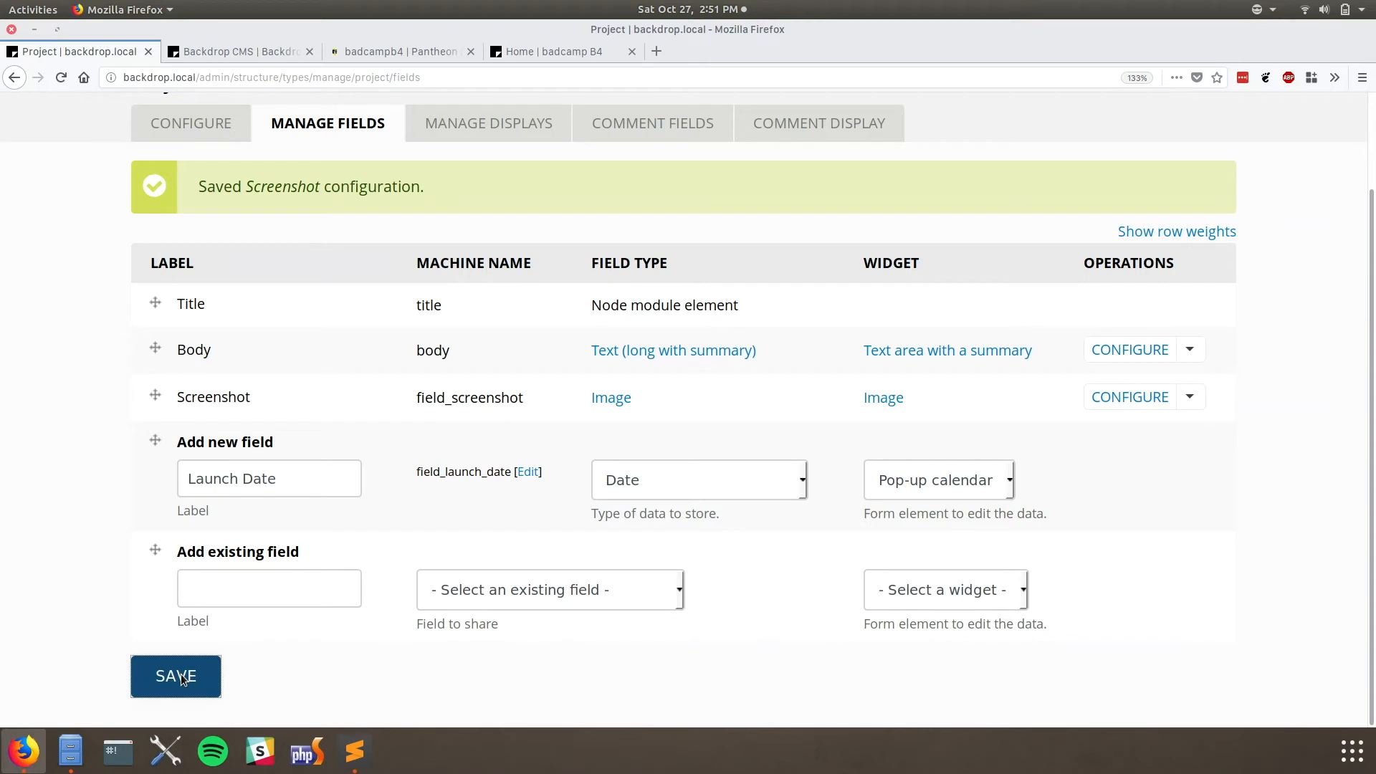
{"action": "left_click", "coordinate": [183, 679]}
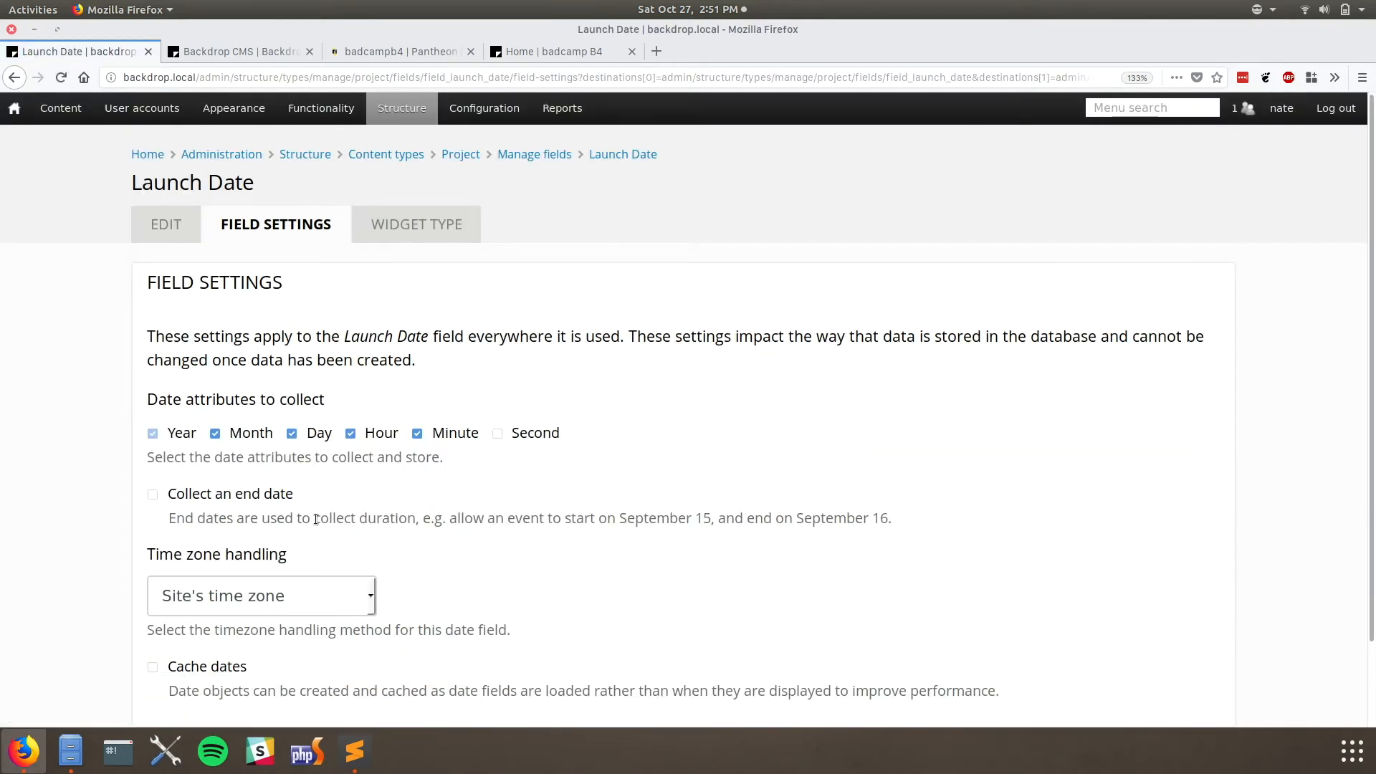
- Exclude hour and minute from the date attributes collected for the Launch Date field, and save the field settings
{"action": "left_click", "coordinate": [418, 435]}
{"action": "left_click", "coordinate": [354, 435]}
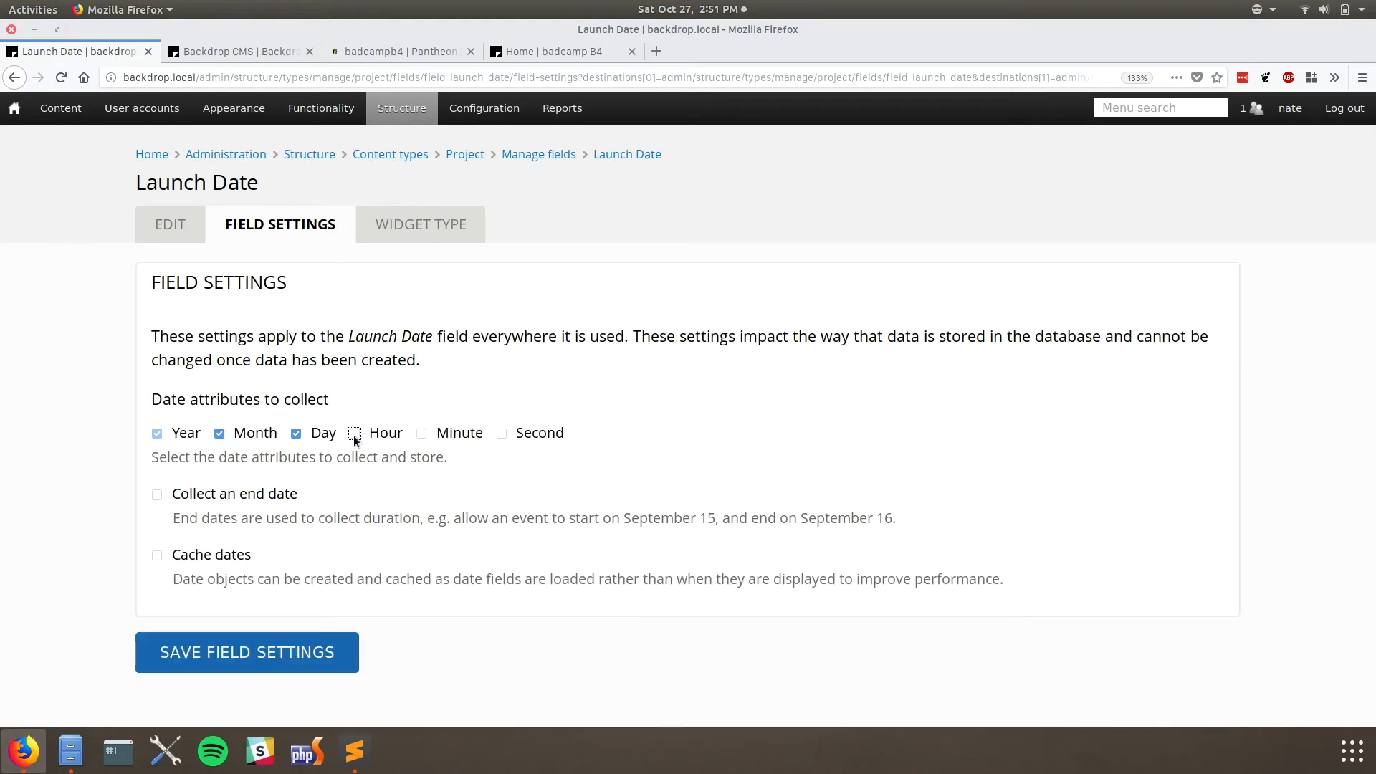
{"action": "left_click", "coordinate": [251, 653]}
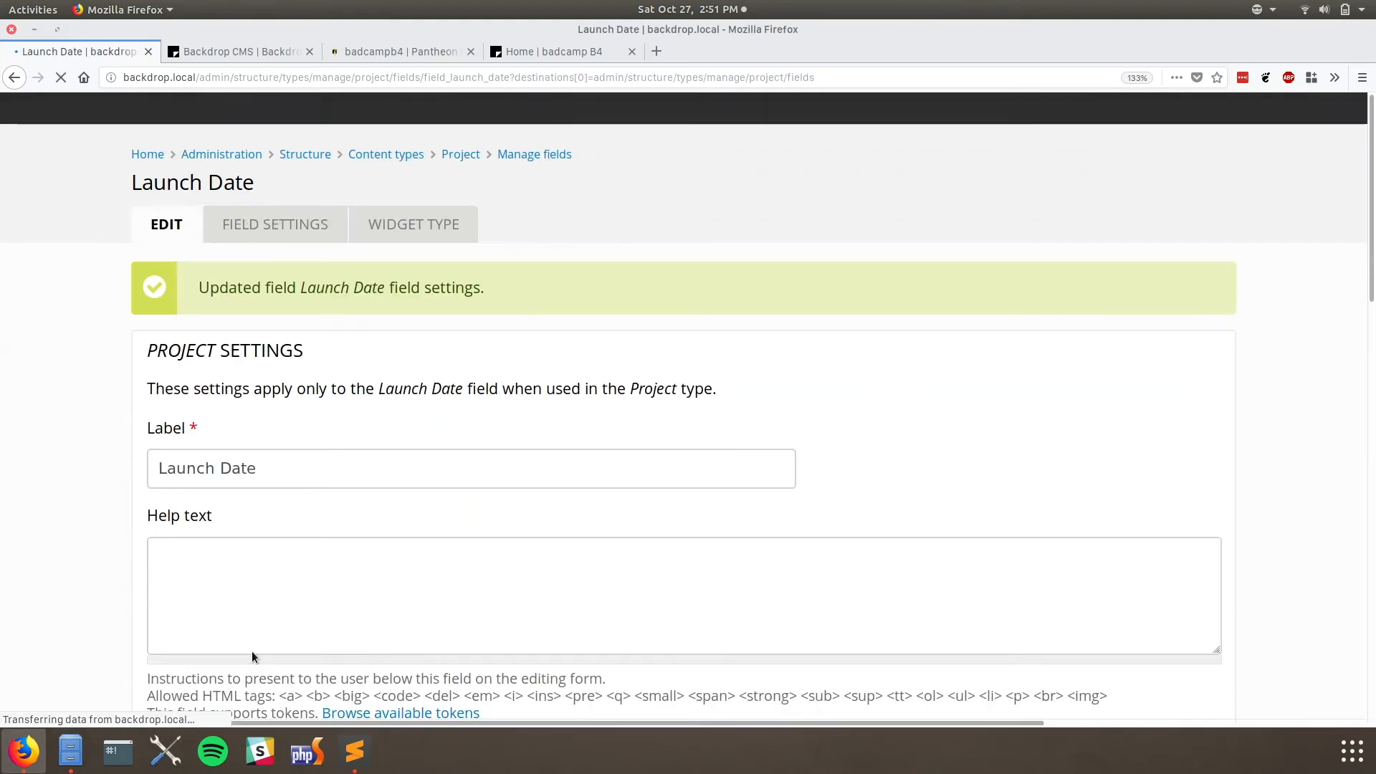
- Set the Launch Date field's default date to Now and save its settings
{"action": "scroll", "coordinate": [145, 559], "scroll_direction": "down", "scroll_amount": 10}
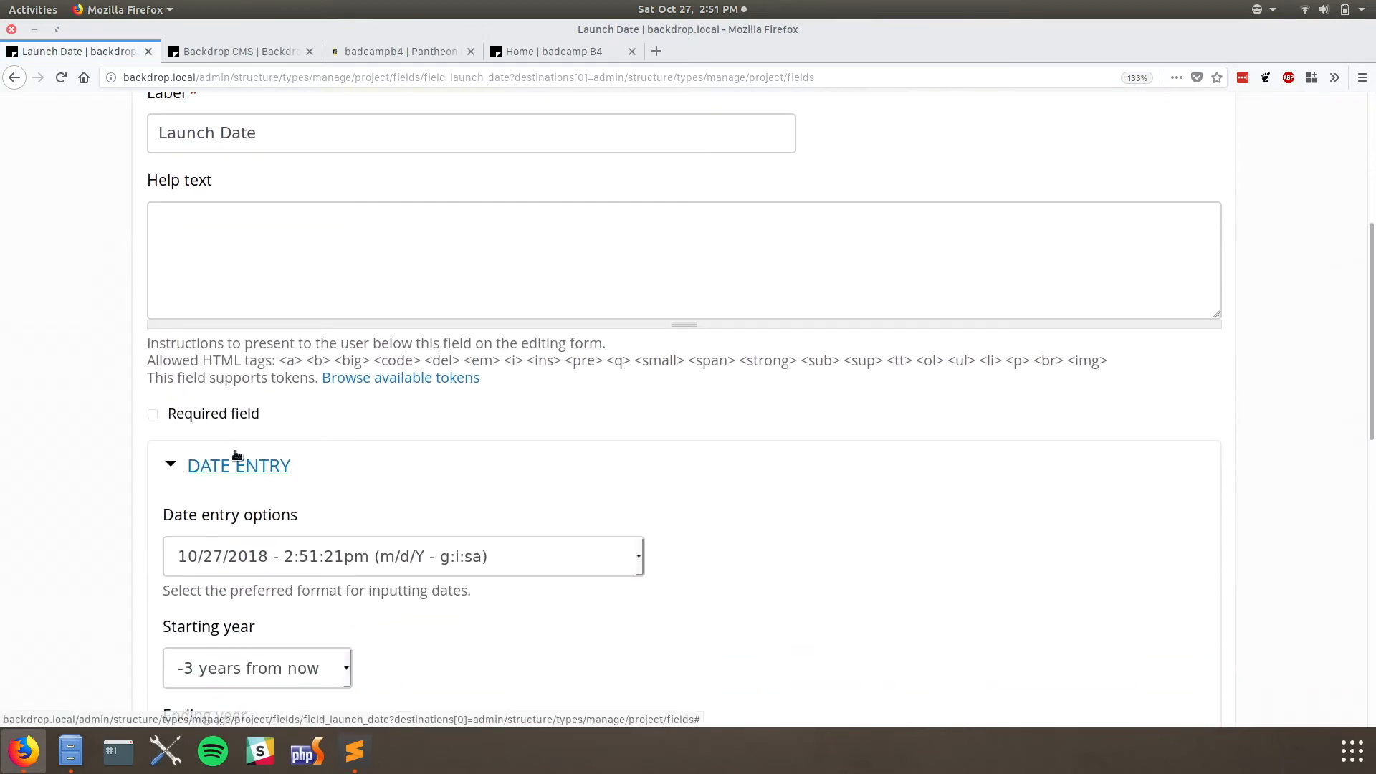
{"action": "scroll", "coordinate": [369, 393], "scroll_direction": "down", "scroll_amount": 4}
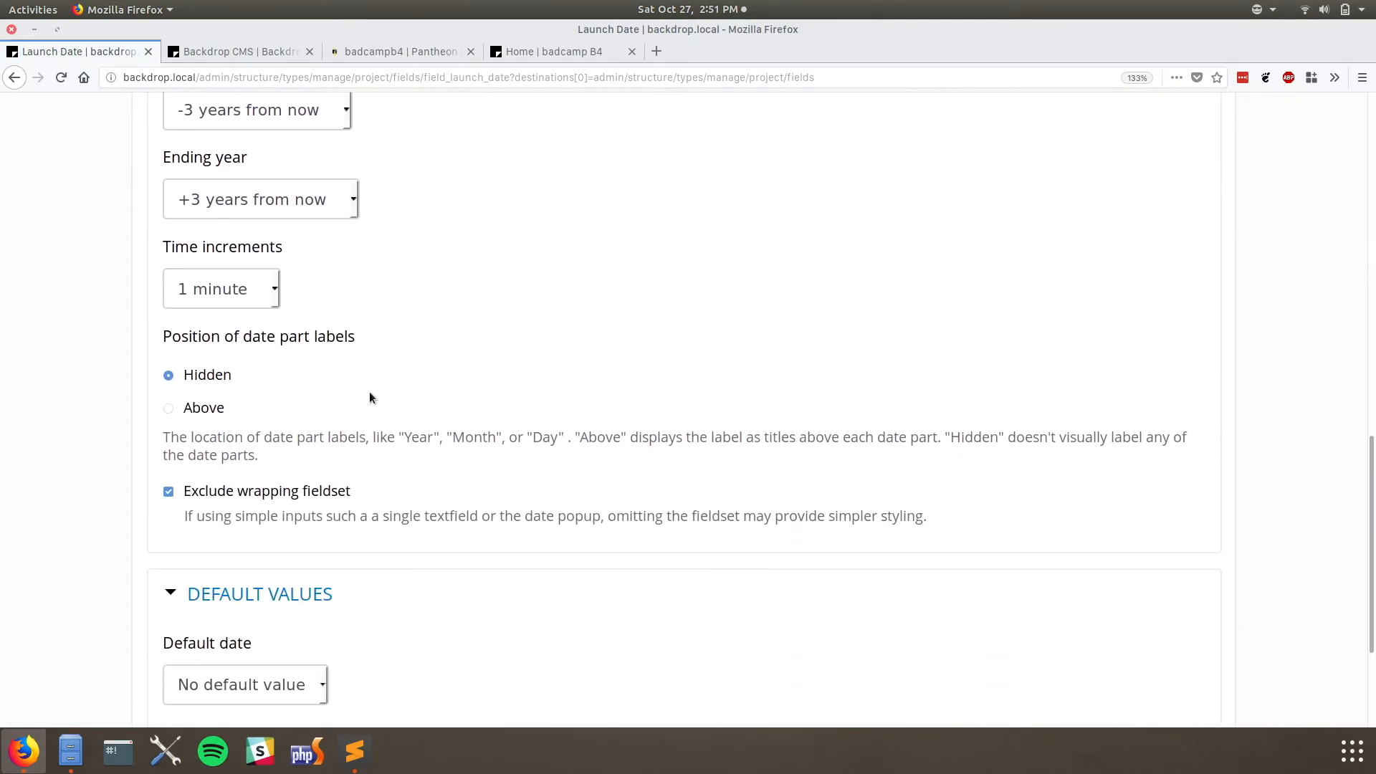
{"action": "scroll", "coordinate": [369, 393], "scroll_direction": "down", "scroll_amount": 2}
{"action": "left_click", "coordinate": [230, 496]}
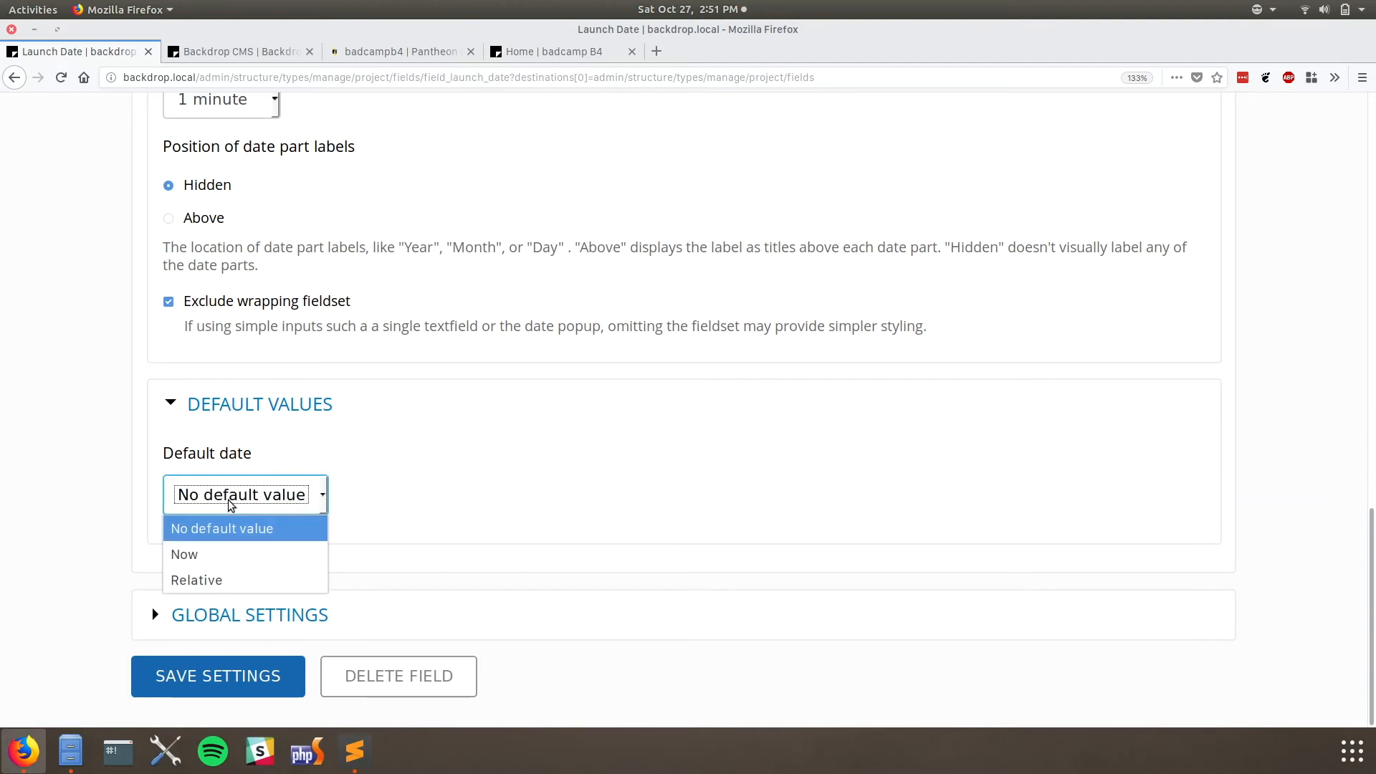
{"action": "left_click", "coordinate": [210, 566]}
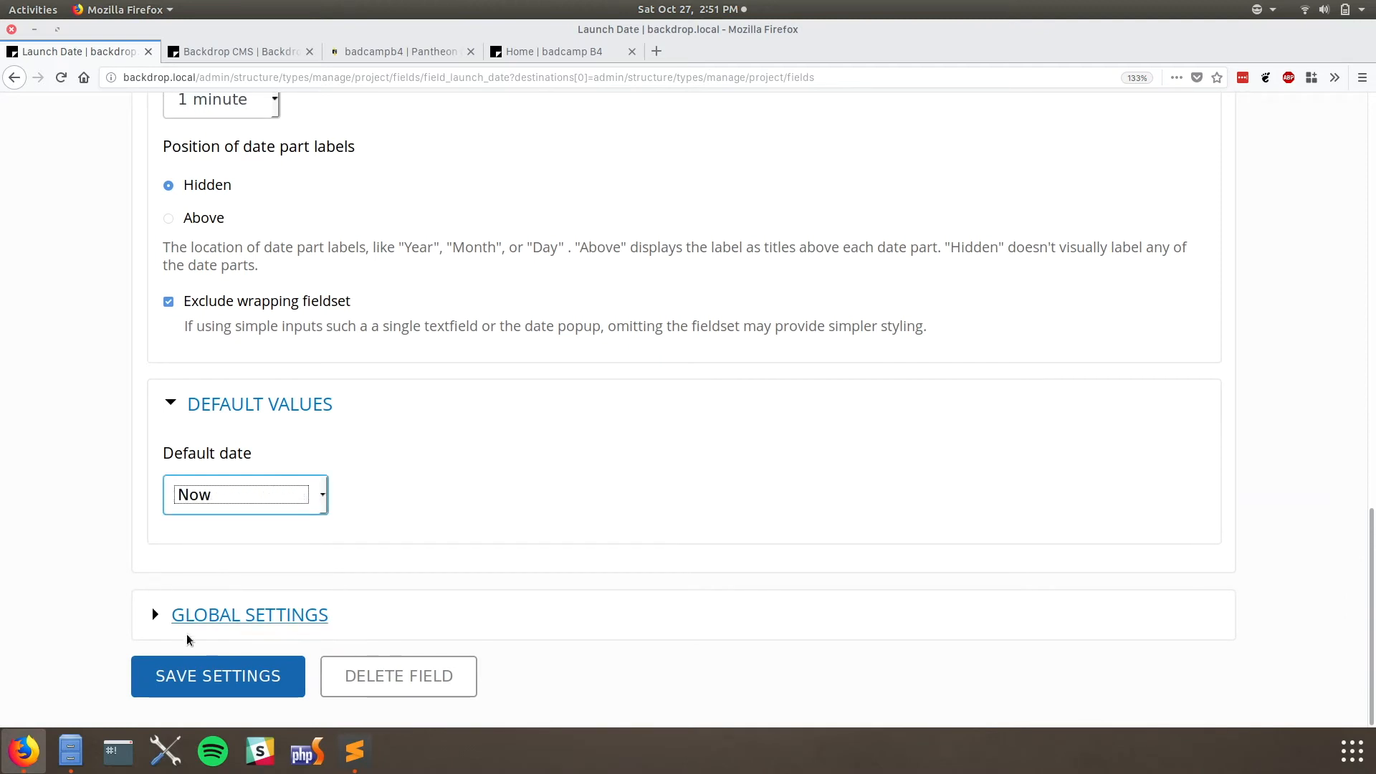
{"action": "left_click", "coordinate": [202, 681]}
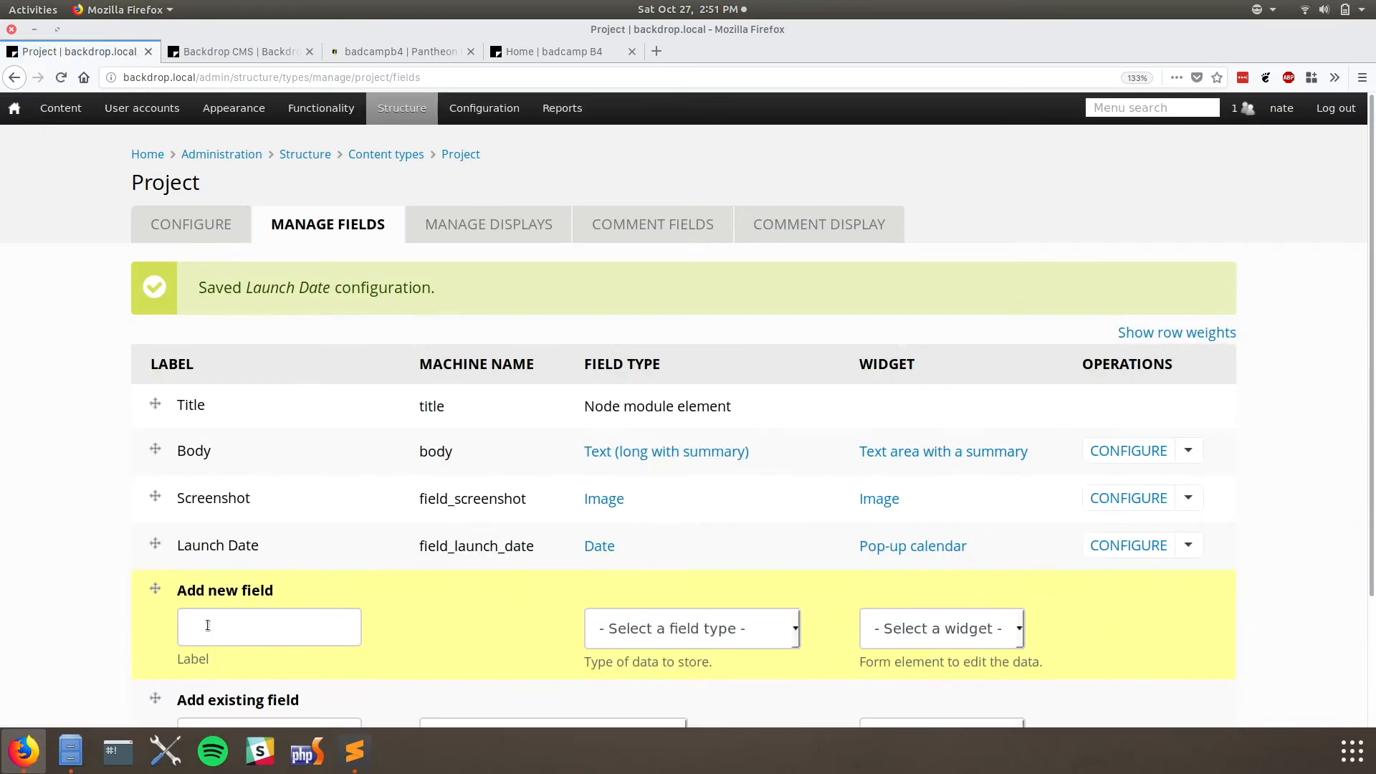
- Add a new field labelled URL to the Project content type, with field type Link and the Link widget, and save
{"action": "left_click", "coordinate": [208, 626]}
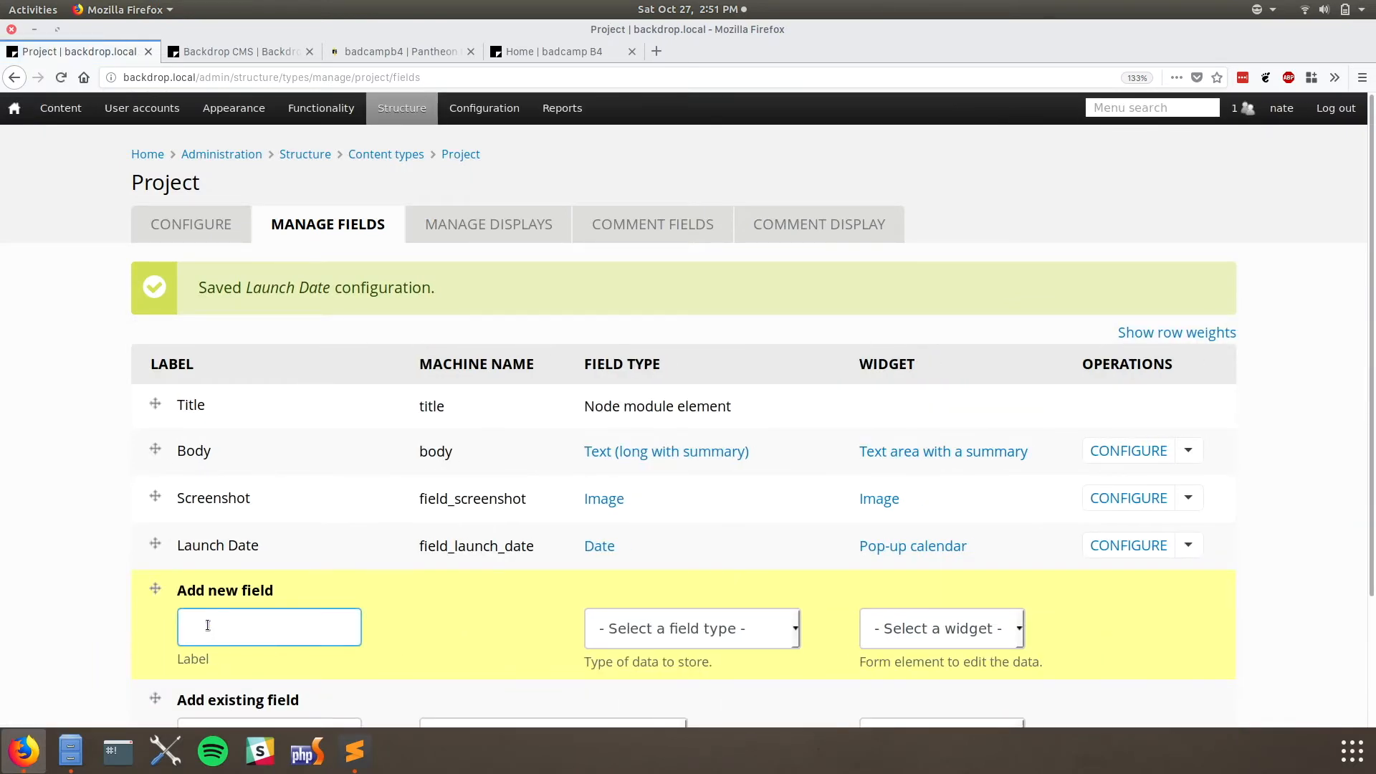
{"action": "type", "text": "URL"}
{"action": "key", "text": "Tab"}
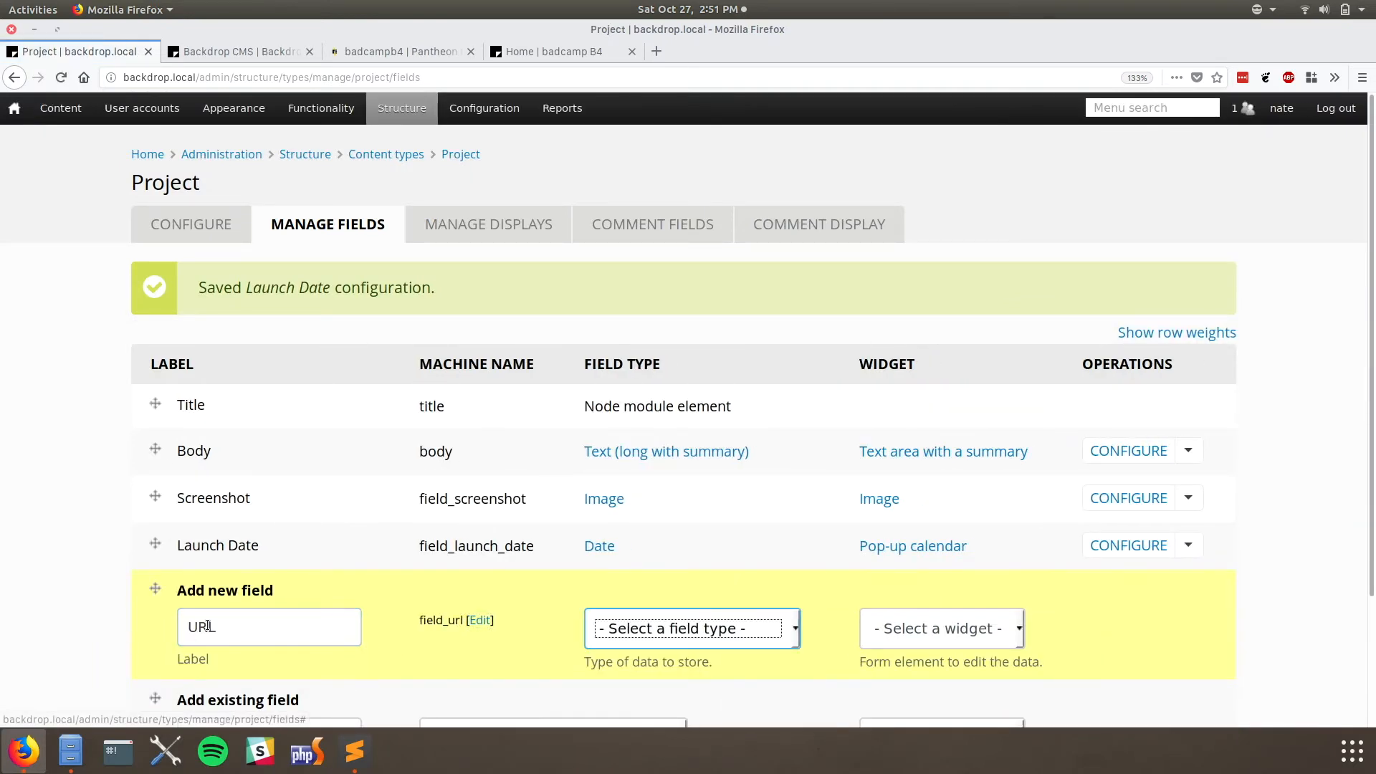
{"action": "key", "text": "l"}
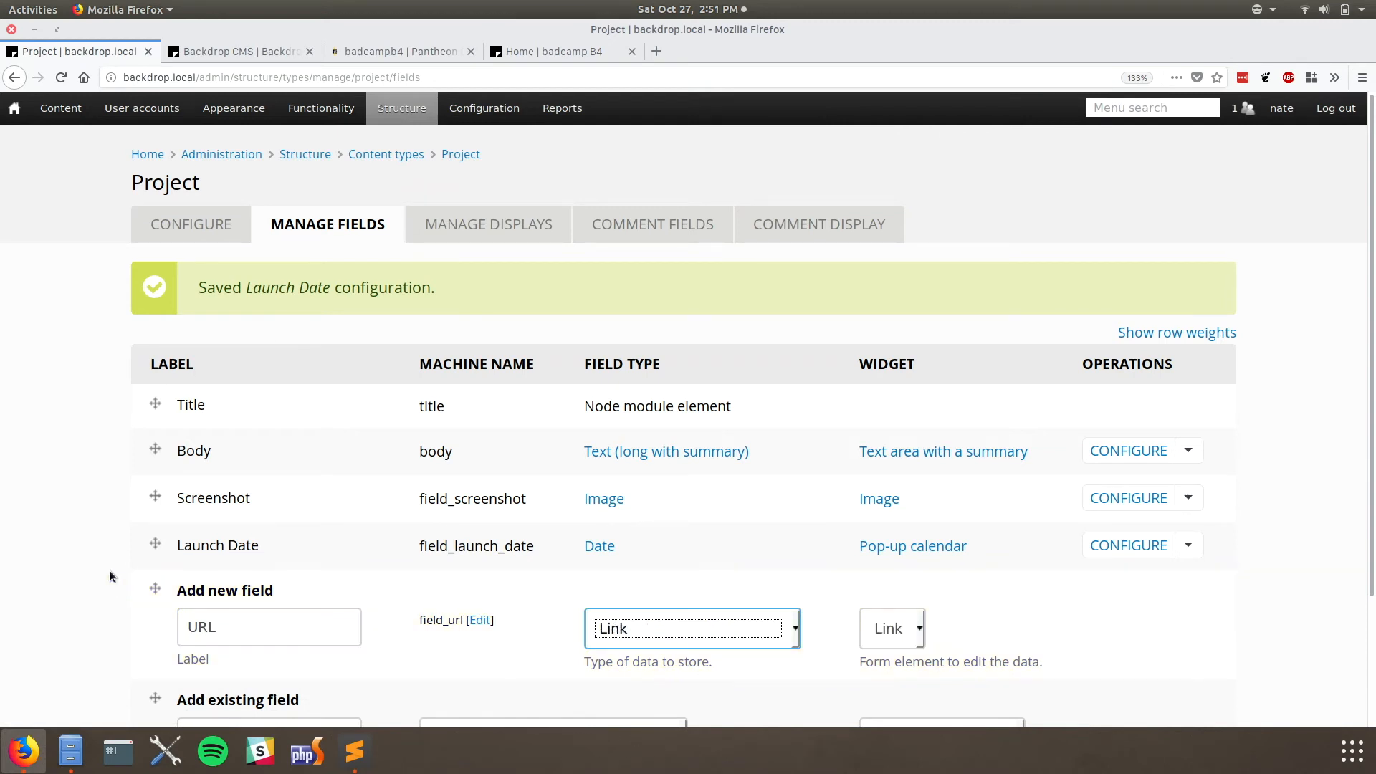
{"action": "scroll", "coordinate": [109, 570], "scroll_direction": "down", "scroll_amount": 2}
{"action": "left_click", "coordinate": [146, 686]}
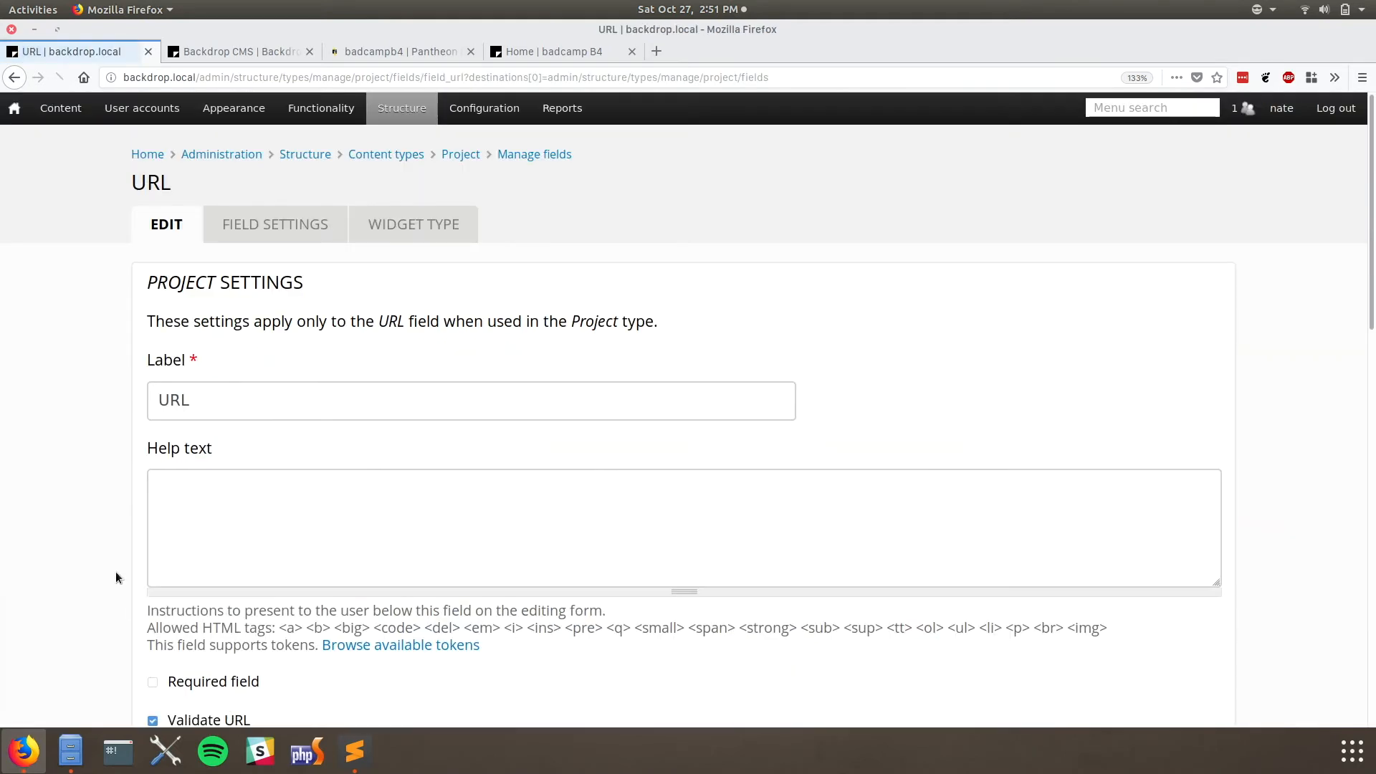
- Set the URL field's link title option to No Title
{"action": "scroll", "coordinate": [98, 493], "scroll_direction": "down", "scroll_amount": 5}
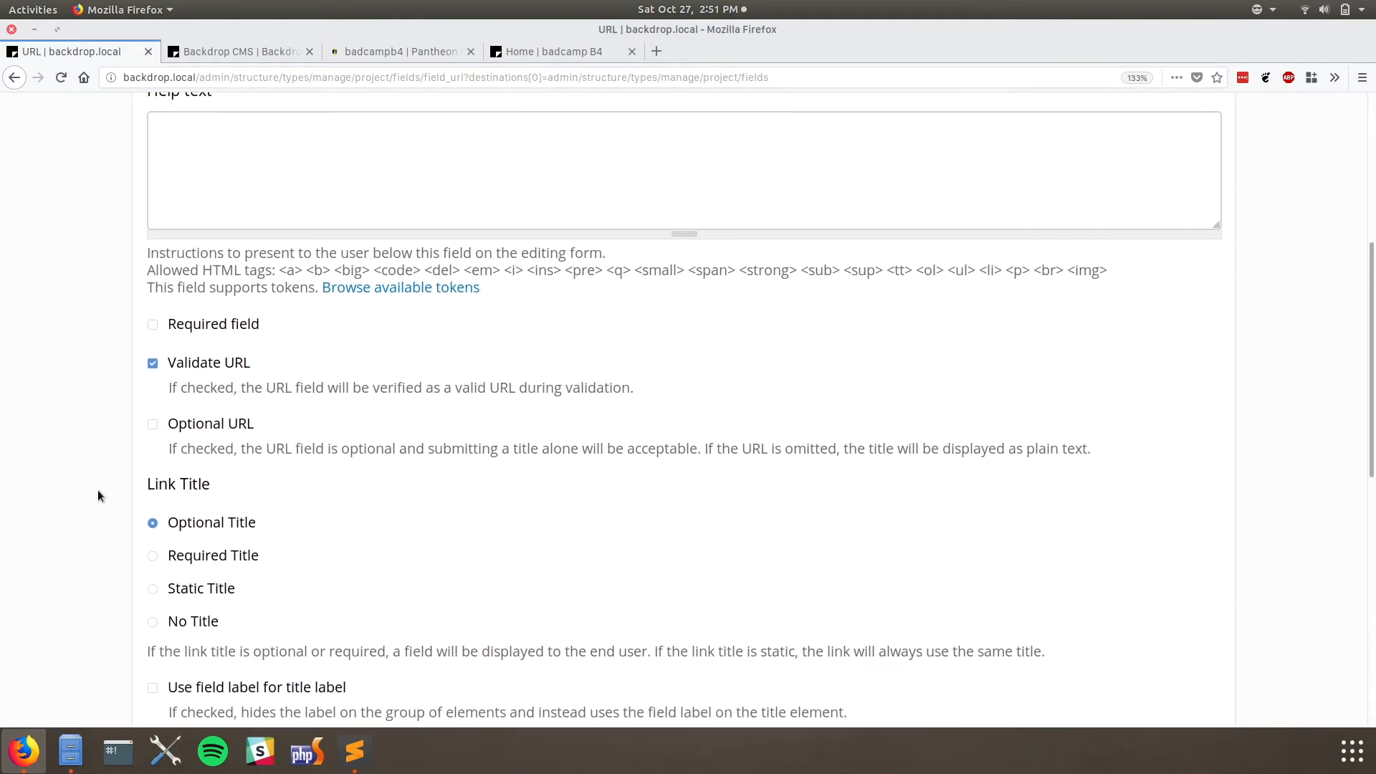
{"action": "scroll", "coordinate": [99, 491], "scroll_direction": "down", "scroll_amount": 1}
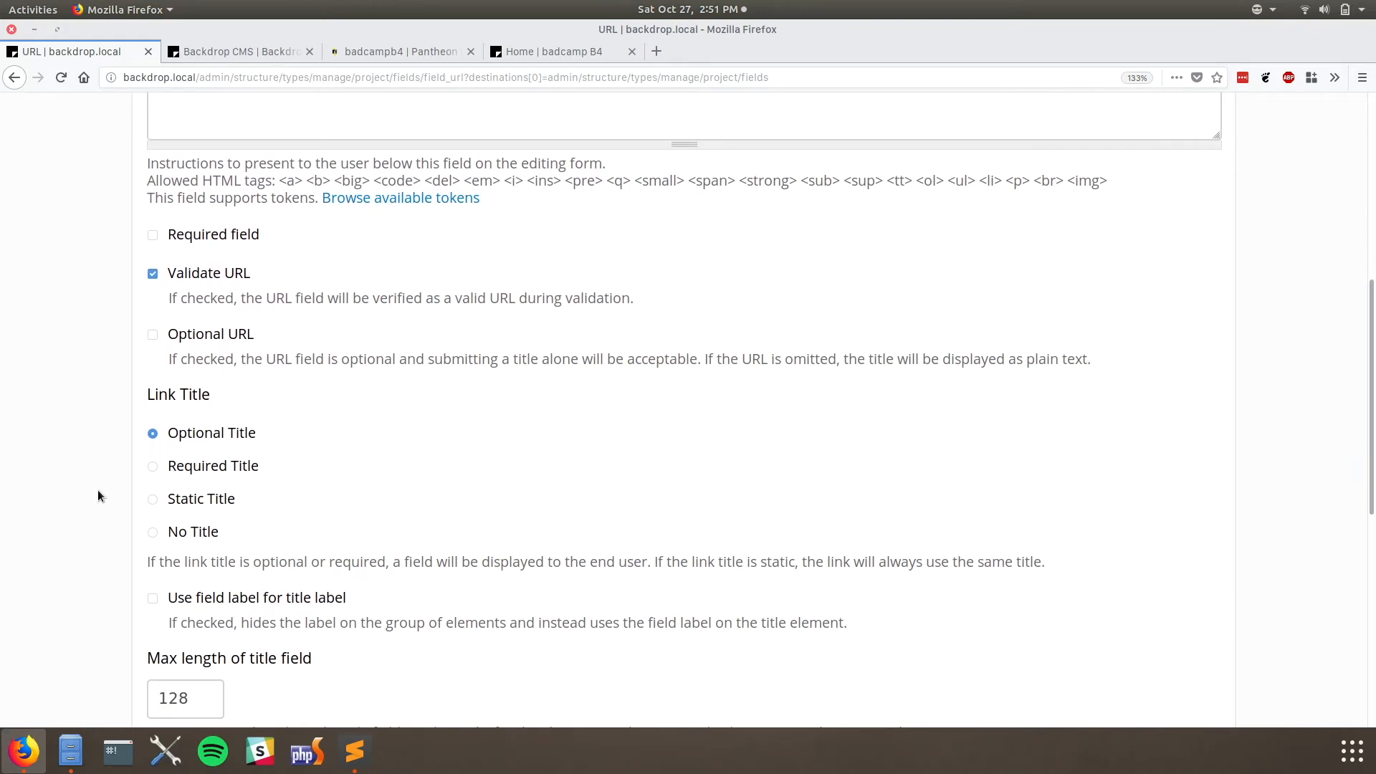
{"action": "left_click", "coordinate": [152, 532]}
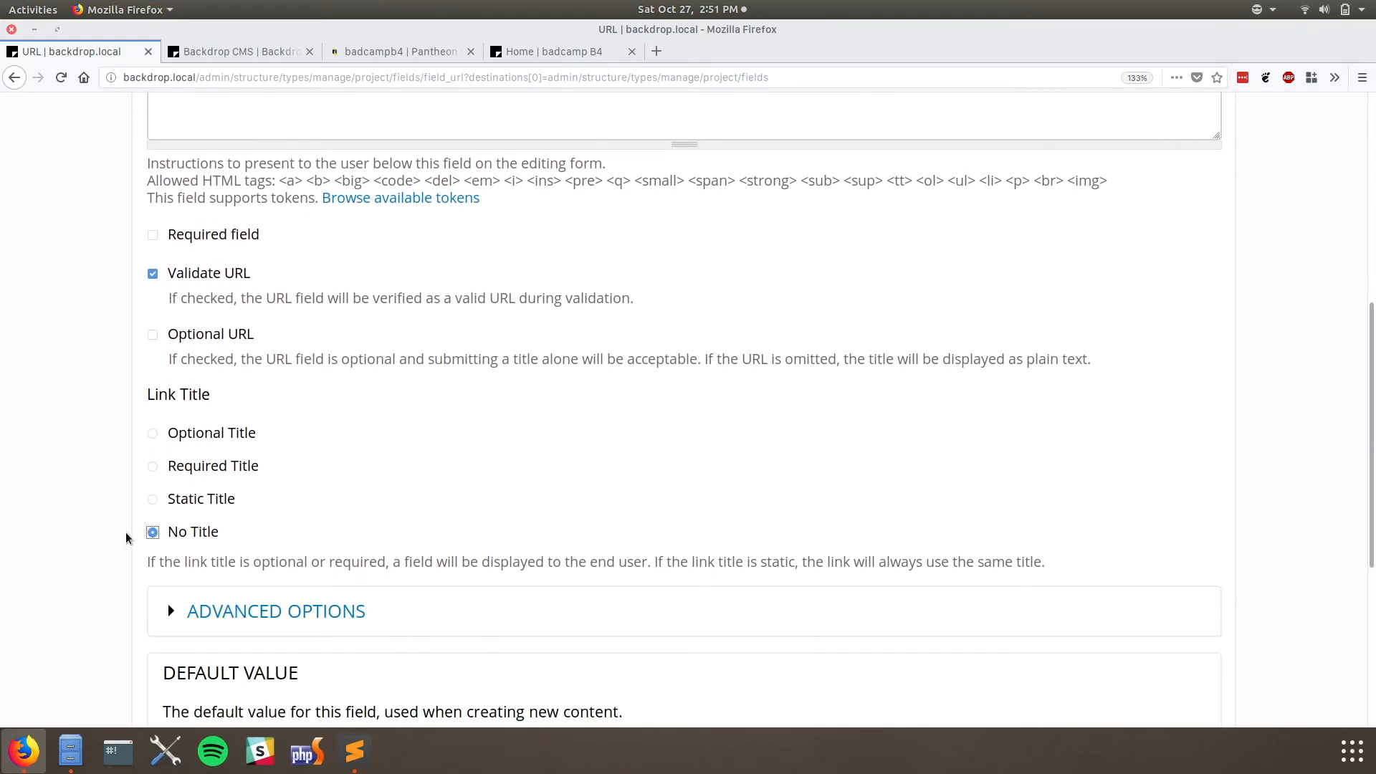
{"action": "scroll", "coordinate": [127, 532], "scroll_direction": "down", "scroll_amount": 4}
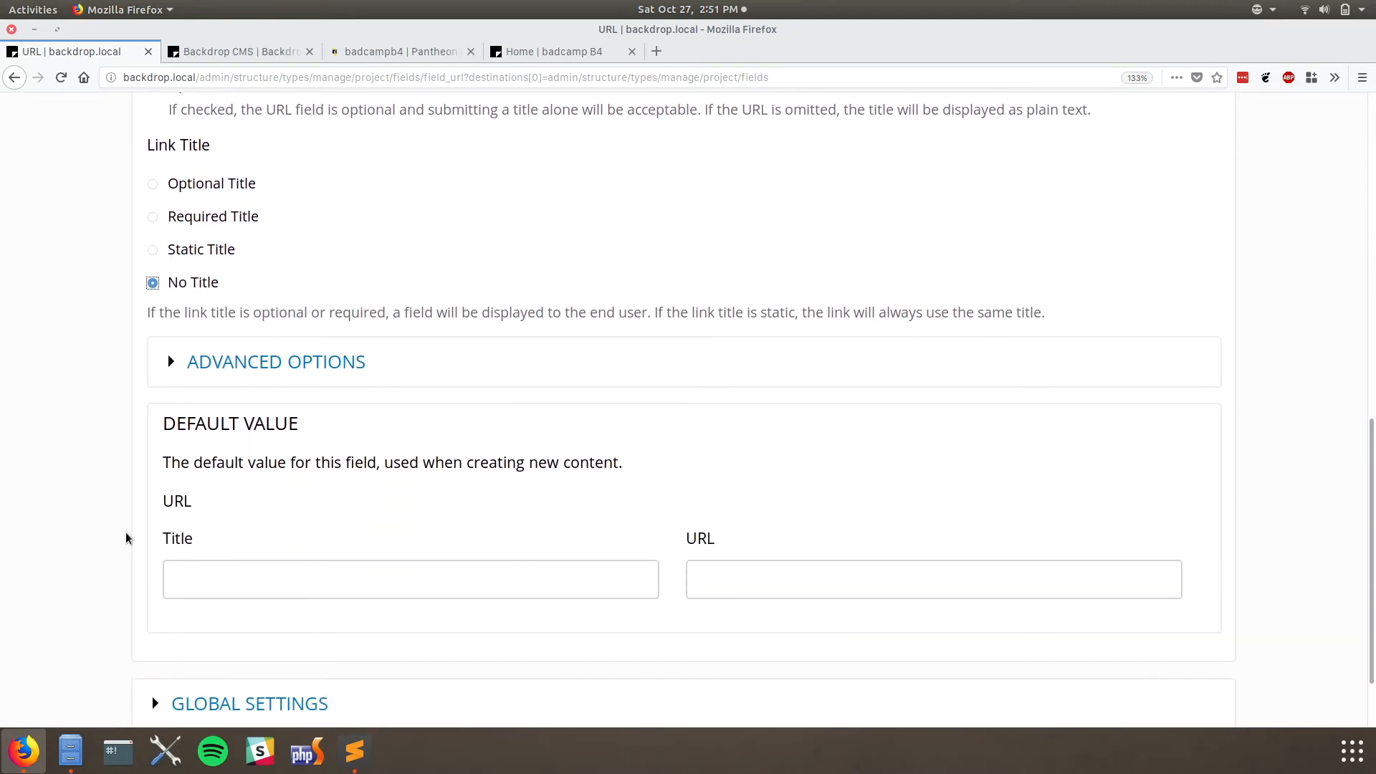
{"action": "scroll", "coordinate": [126, 532], "scroll_direction": "down", "scroll_amount": 1}
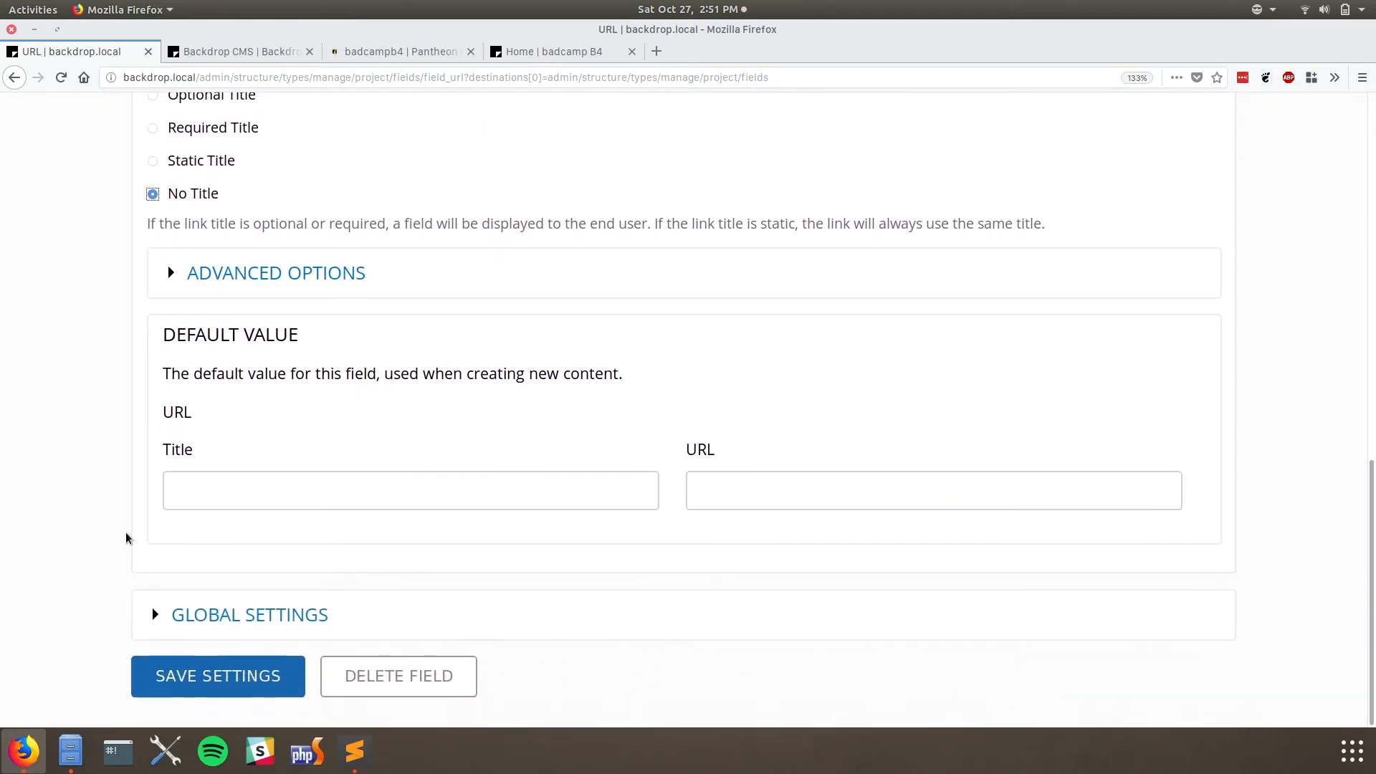
- Review the URL field's advanced options, such as link target and rel attribute, without changing them, and save the field's settings
{"action": "left_click", "coordinate": [203, 278]}
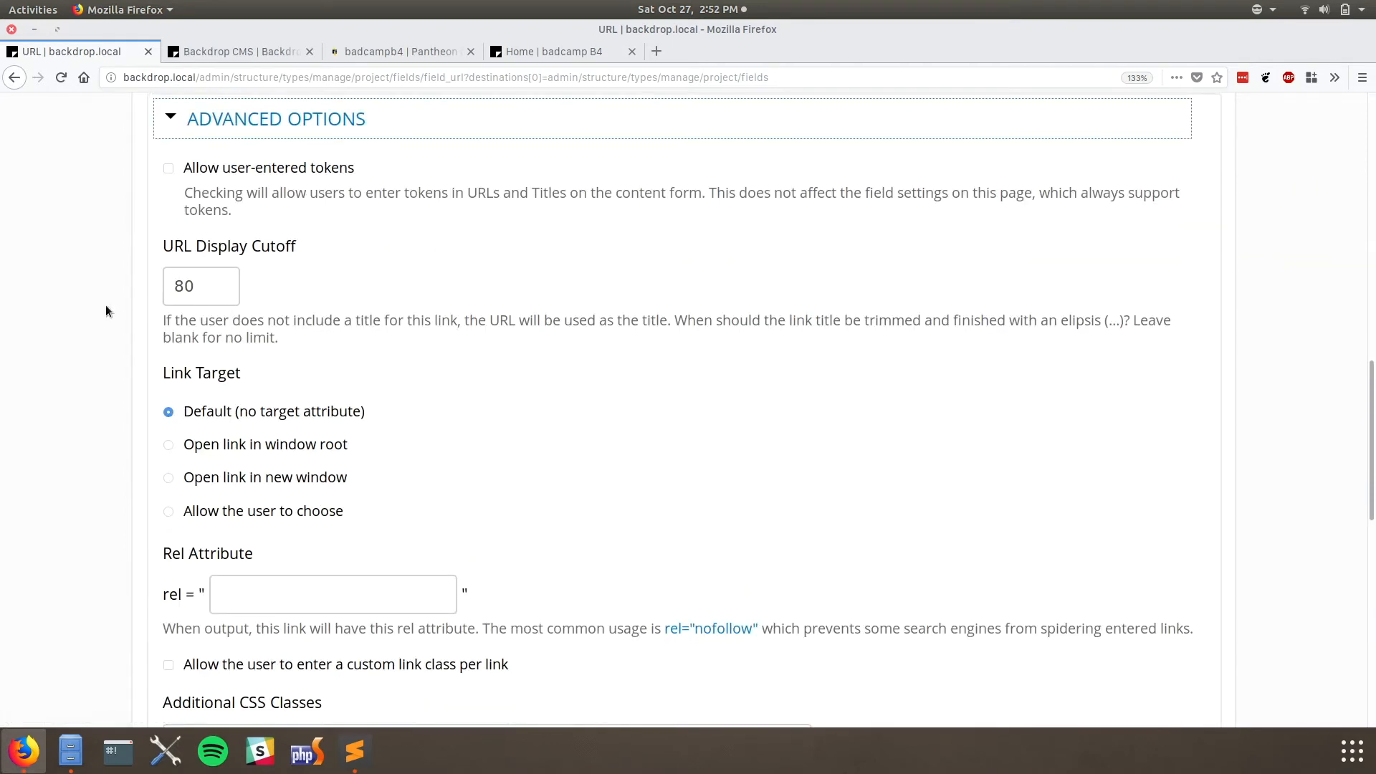
{"action": "scroll", "coordinate": [314, 356], "scroll_direction": "down", "scroll_amount": 3}
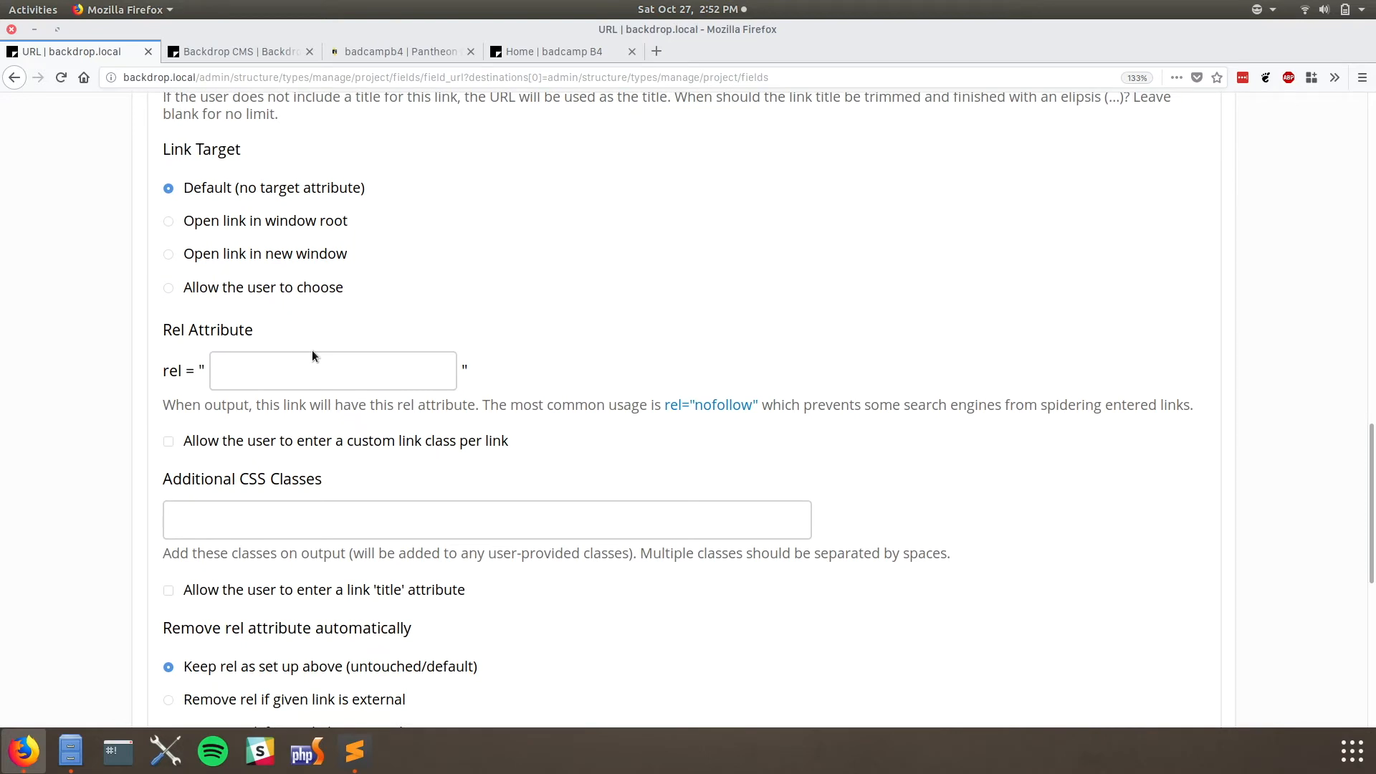
{"action": "scroll", "coordinate": [311, 357], "scroll_direction": "up", "scroll_amount": 4}
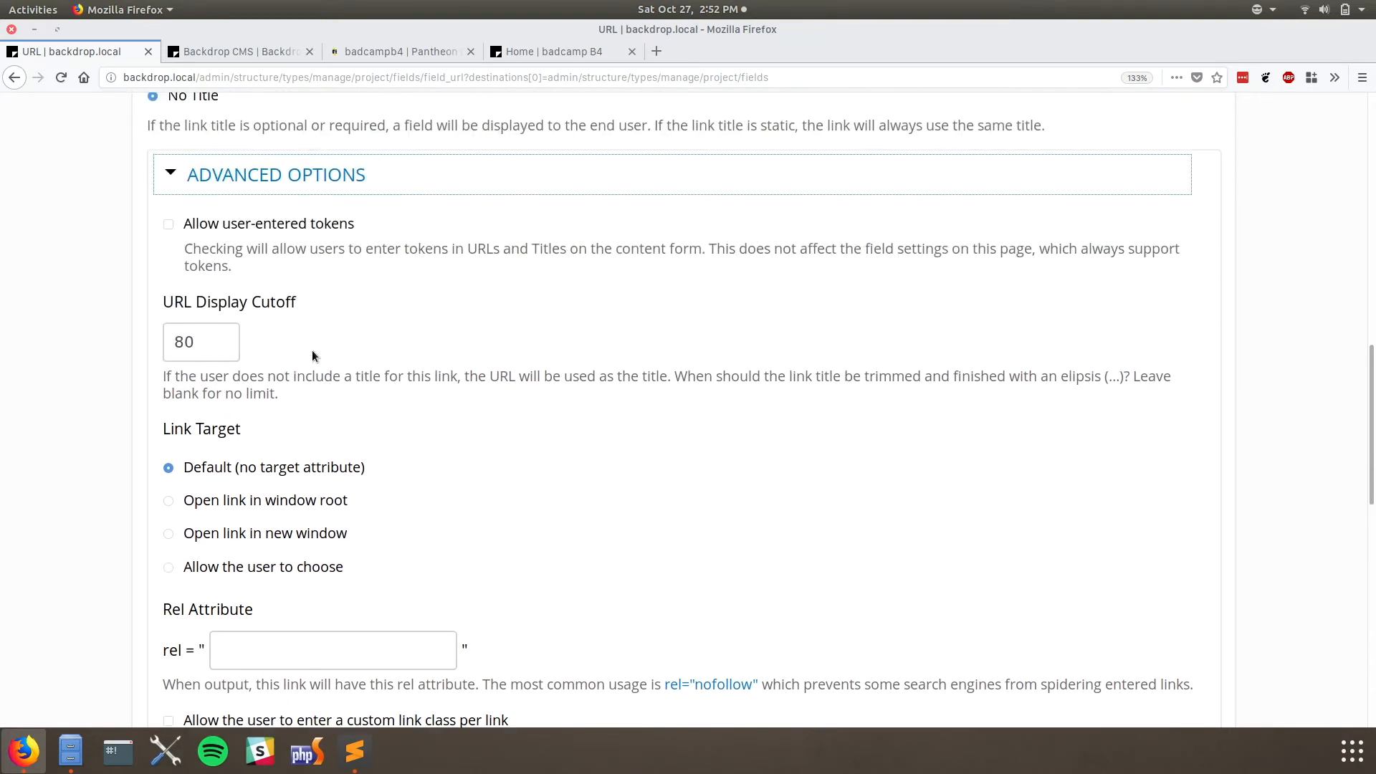
{"action": "left_click", "coordinate": [273, 180]}
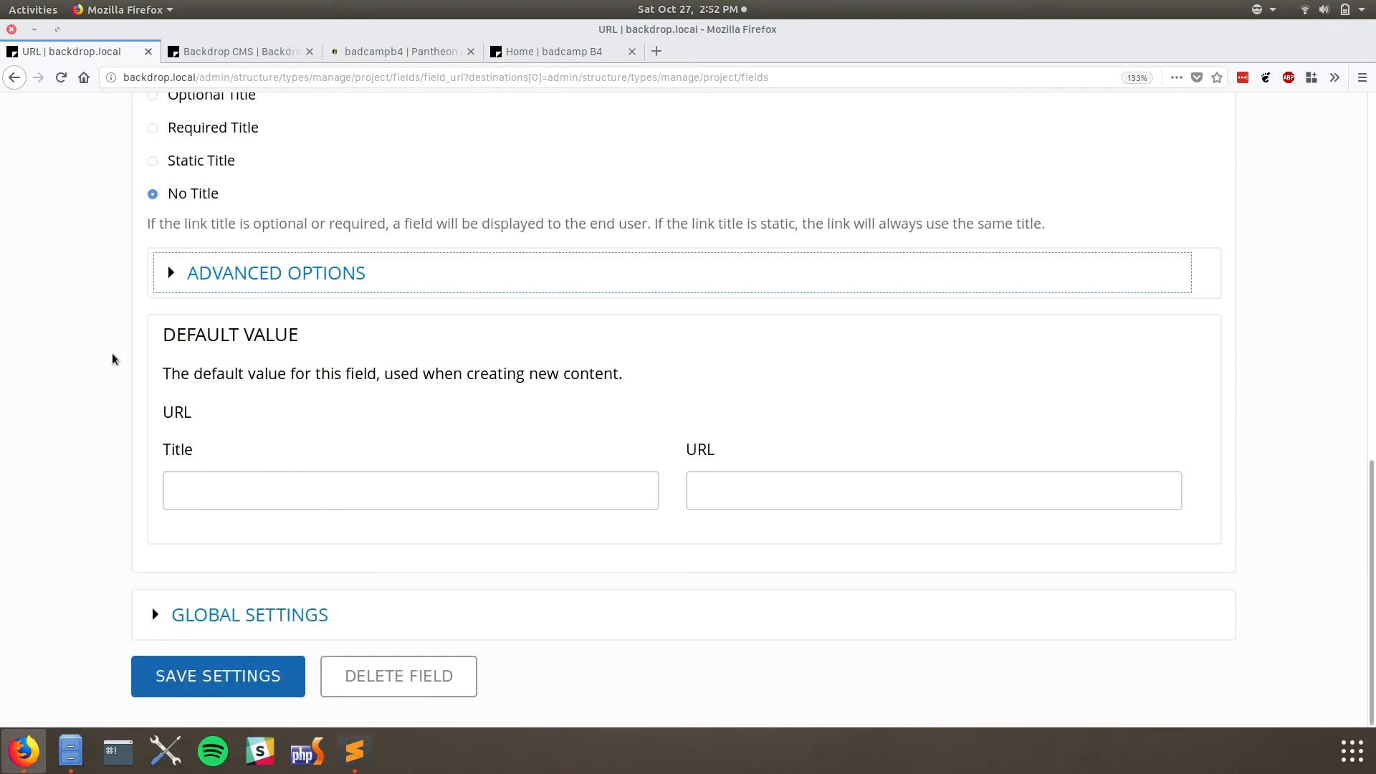
{"action": "left_click", "coordinate": [199, 686]}
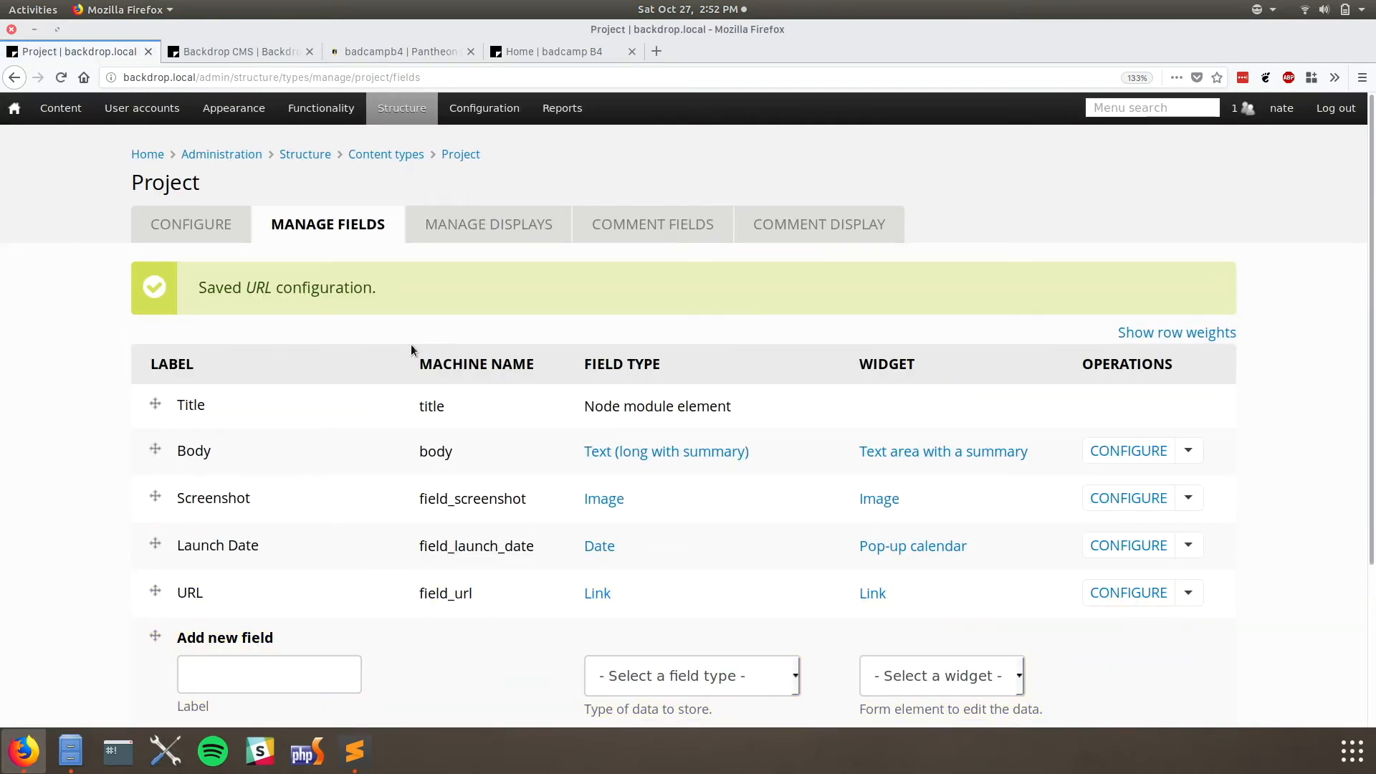
- Open the Default display mode of the Project content type for managing its field labels and formats
{"action": "left_click", "coordinate": [482, 233]}
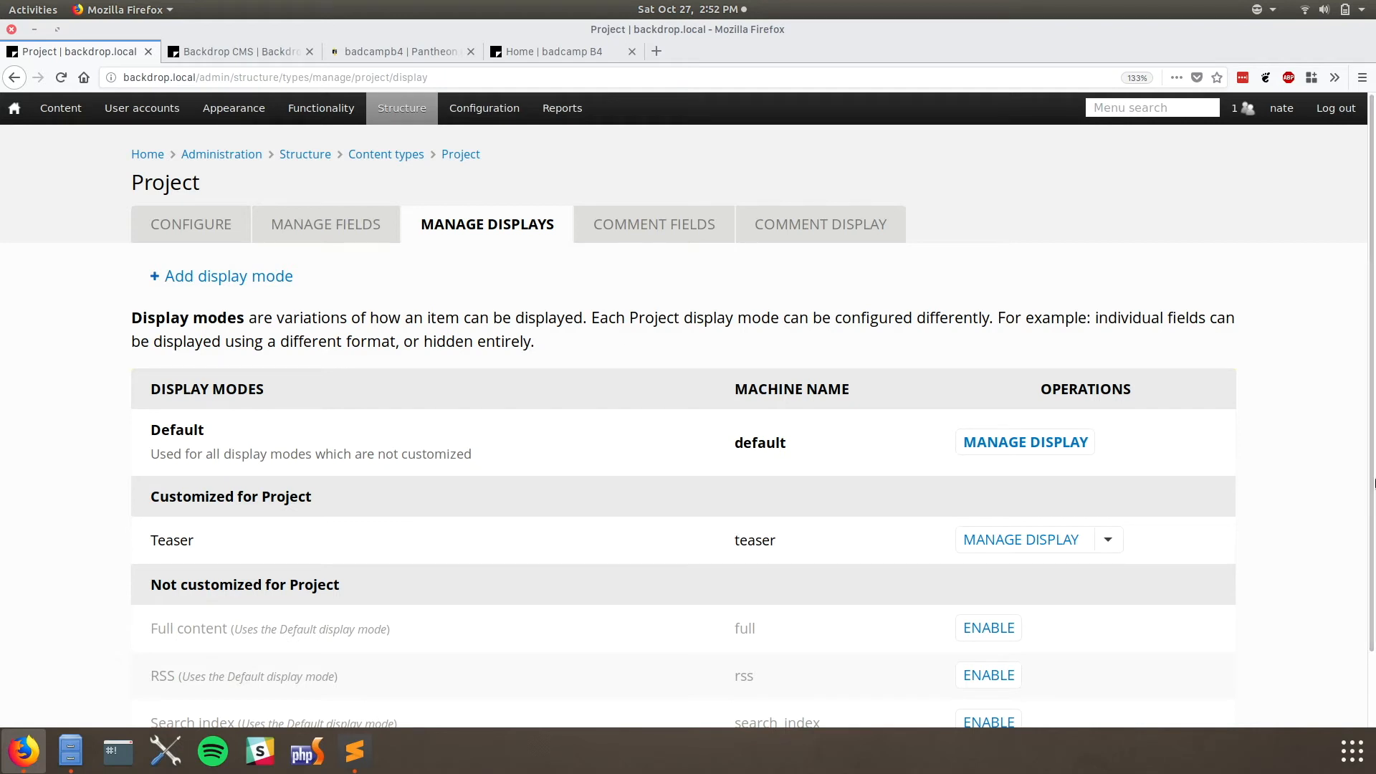
{"action": "left_click", "coordinate": [1032, 456]}
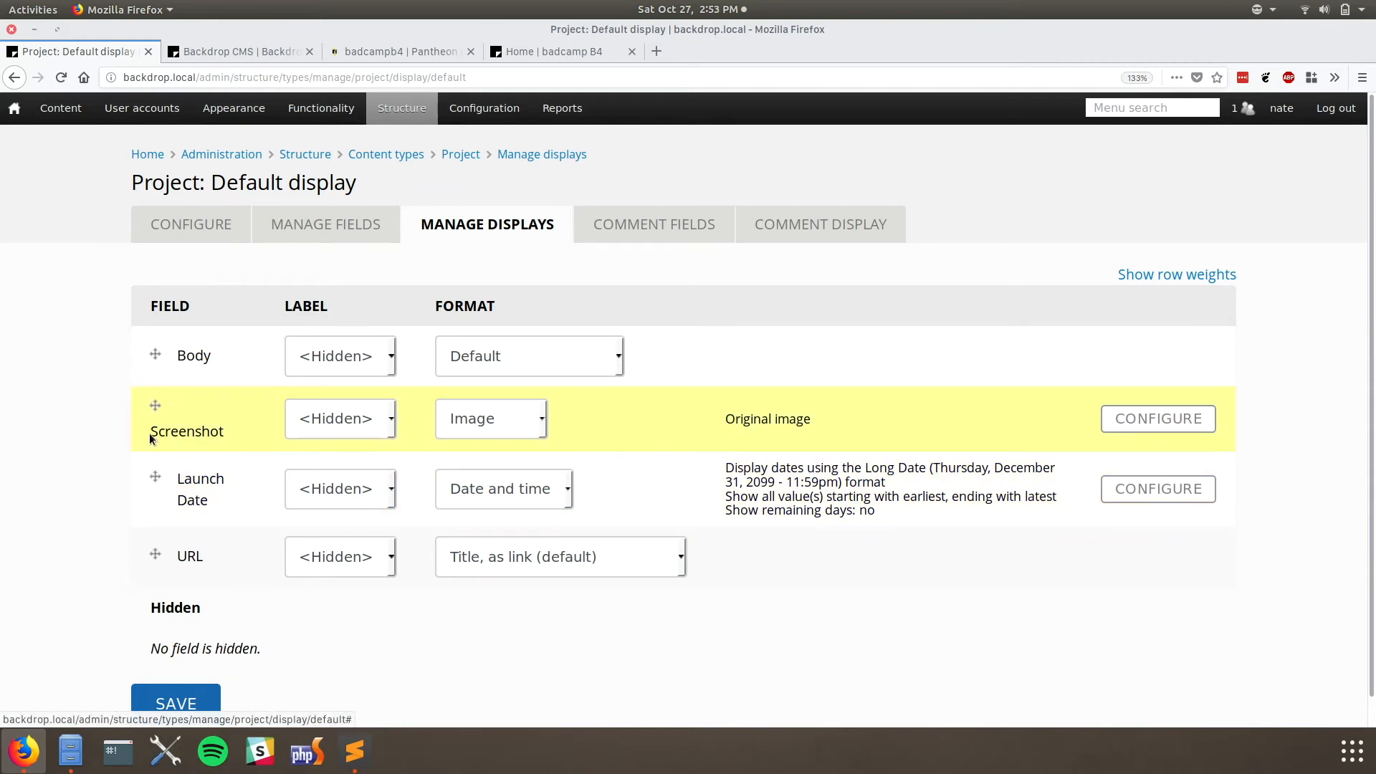
- Reorder the Project default display so Body follows URL, and move the Screenshot field into the Hidden section
{"action": "left_click_drag", "start_coordinate": [155, 354], "coordinate": [182, 565]}
{"action": "left_click_drag", "start_coordinate": [155, 411], "coordinate": [157, 677]}
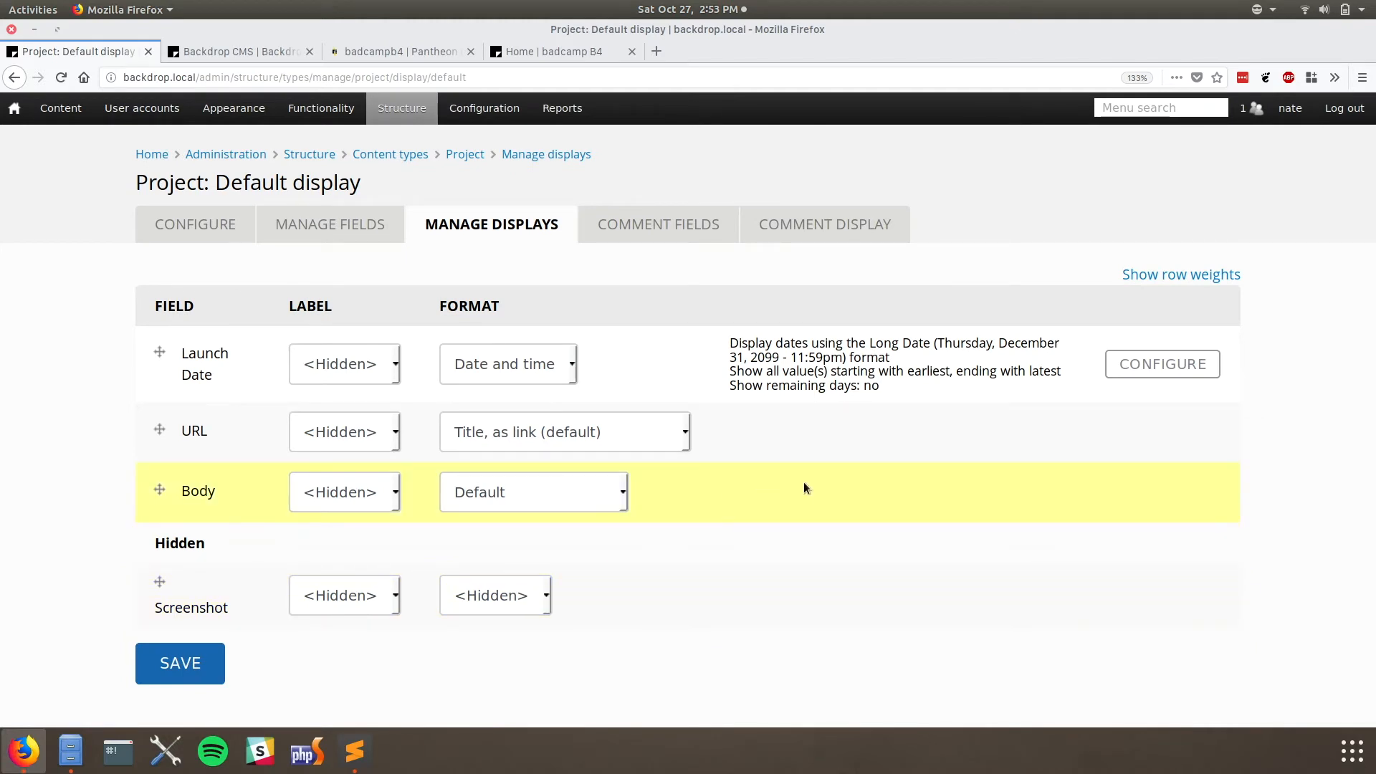
- Set the Launch Date and URL field labels to Inline and save the default display settings
{"action": "left_click", "coordinate": [394, 366]}
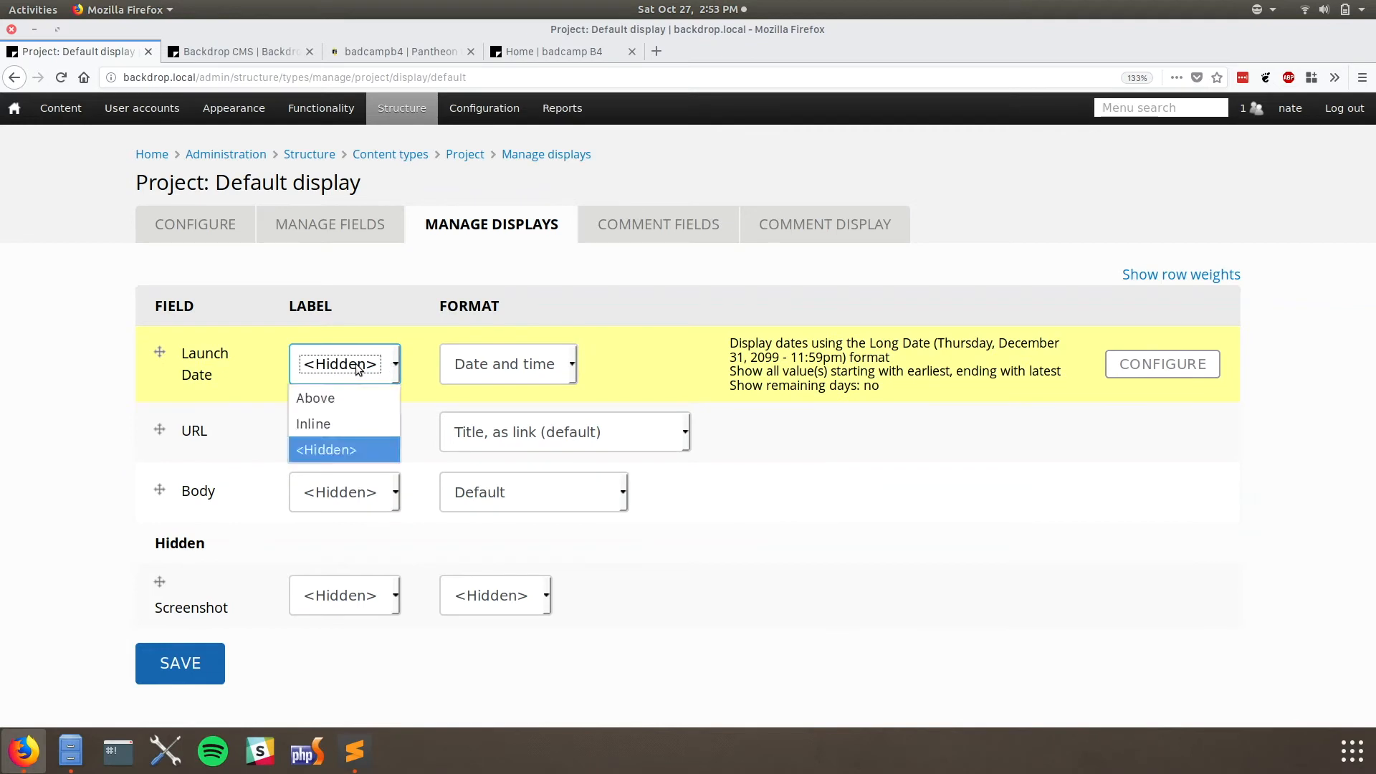
{"action": "left_click", "coordinate": [333, 430]}
{"action": "left_click", "coordinate": [329, 431]}
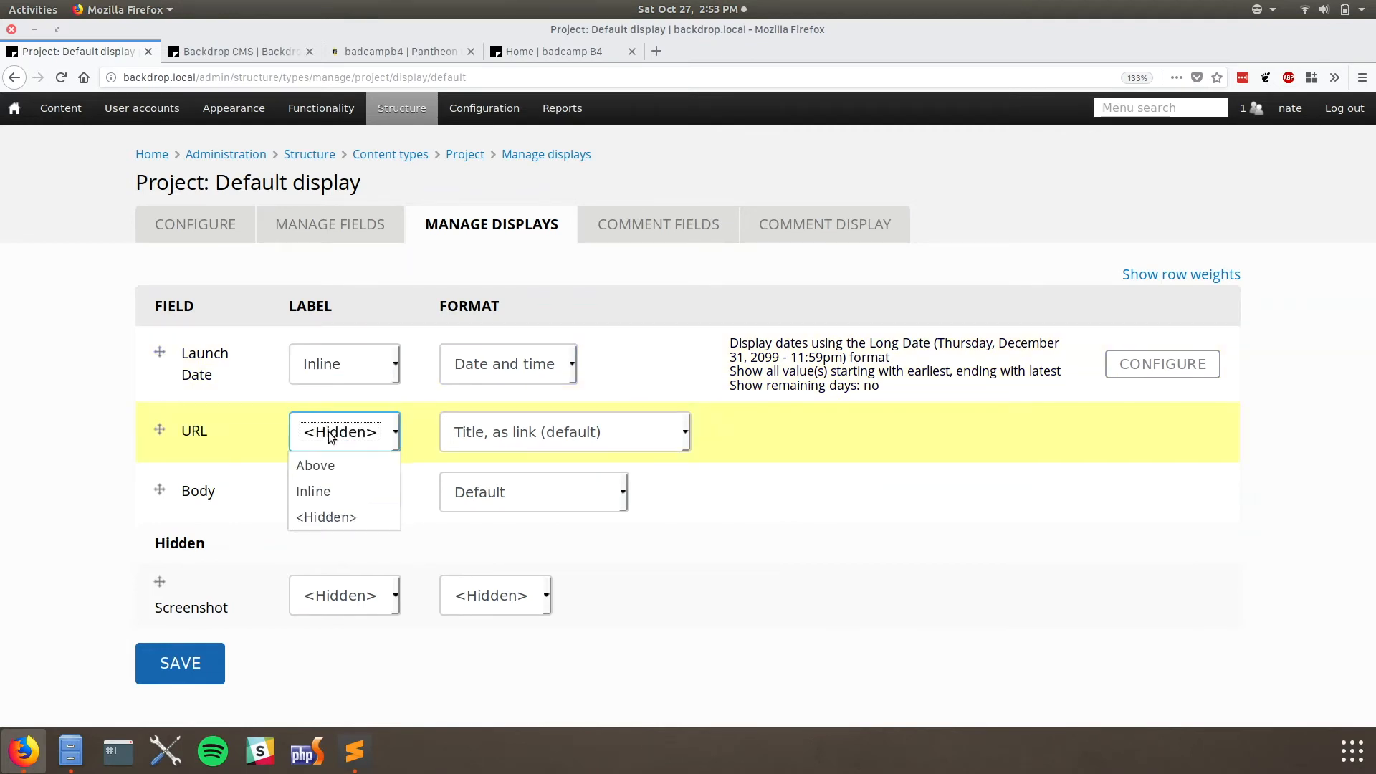
{"action": "left_click", "coordinate": [332, 495]}
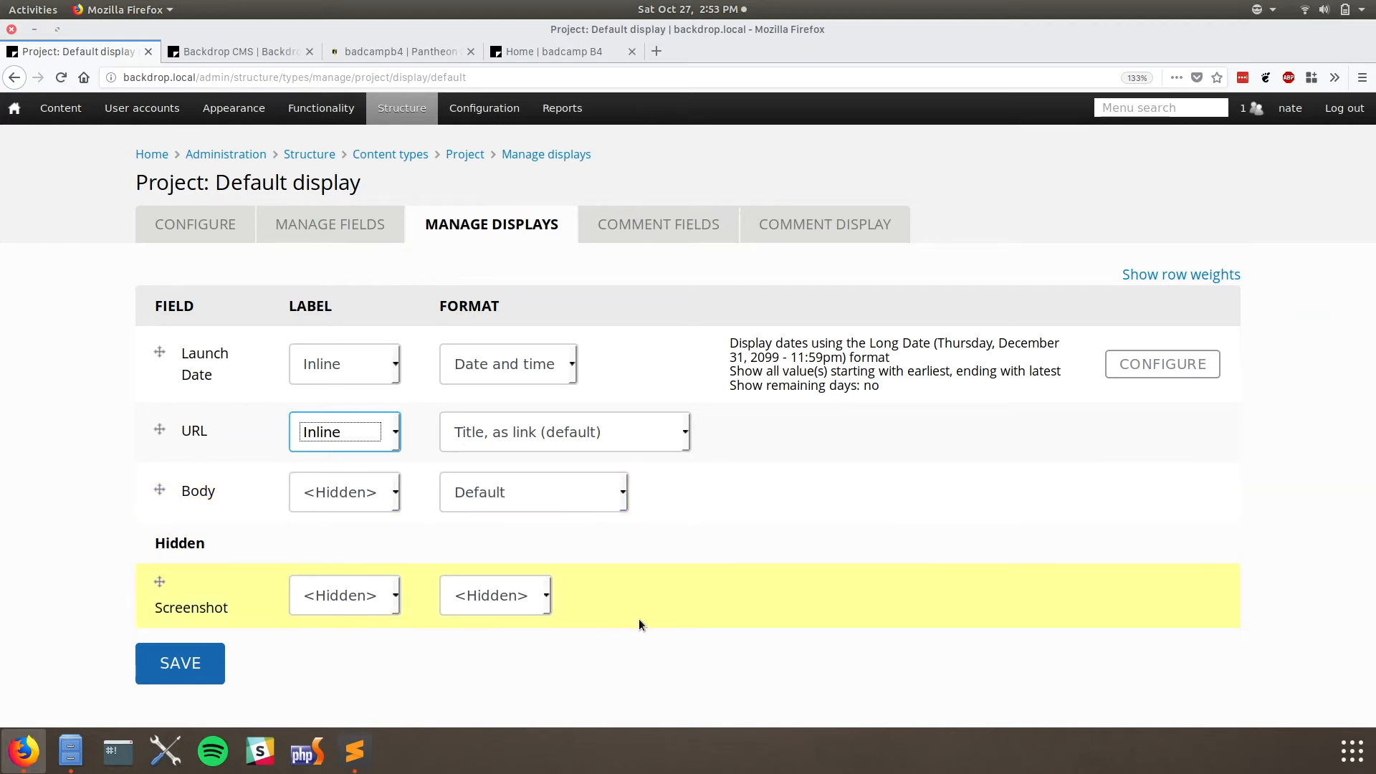
{"action": "left_click", "coordinate": [508, 665]}
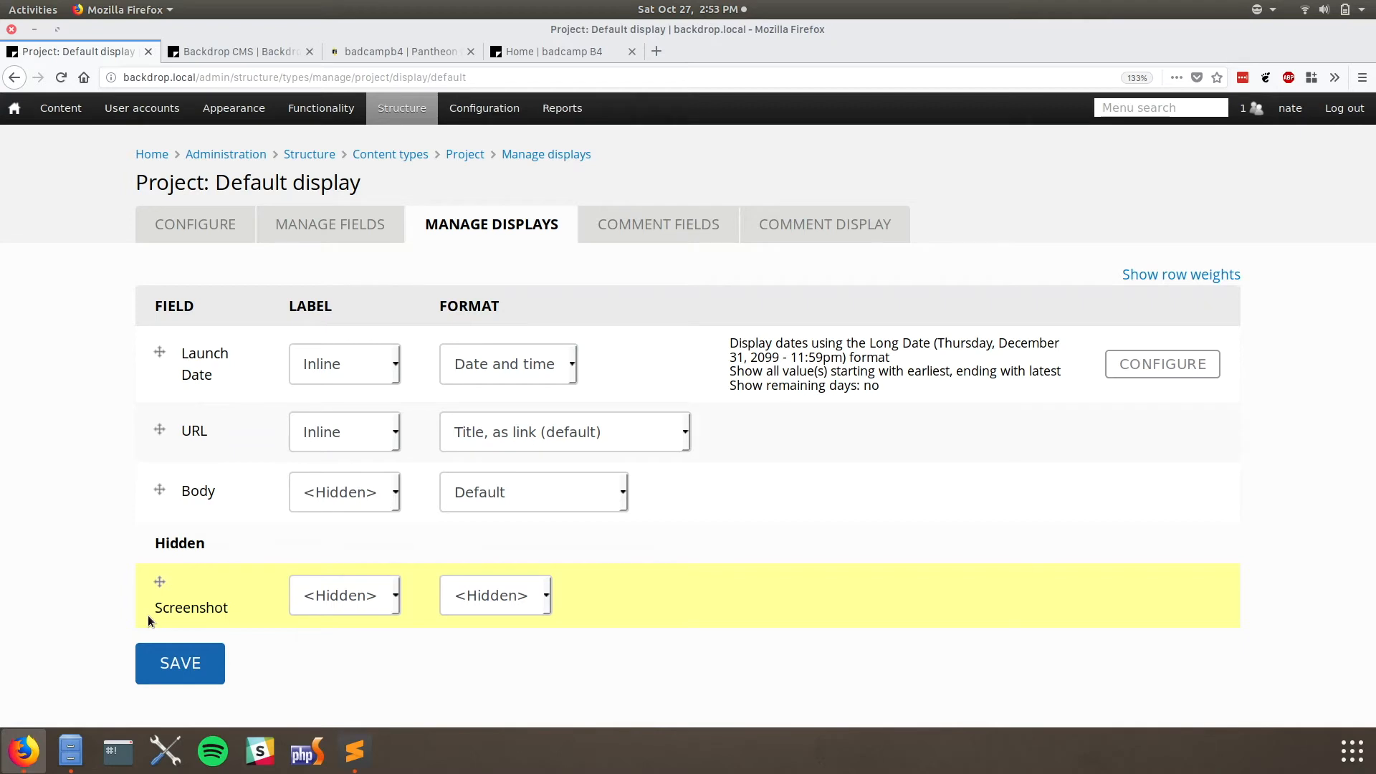
{"action": "left_click", "coordinate": [176, 663]}
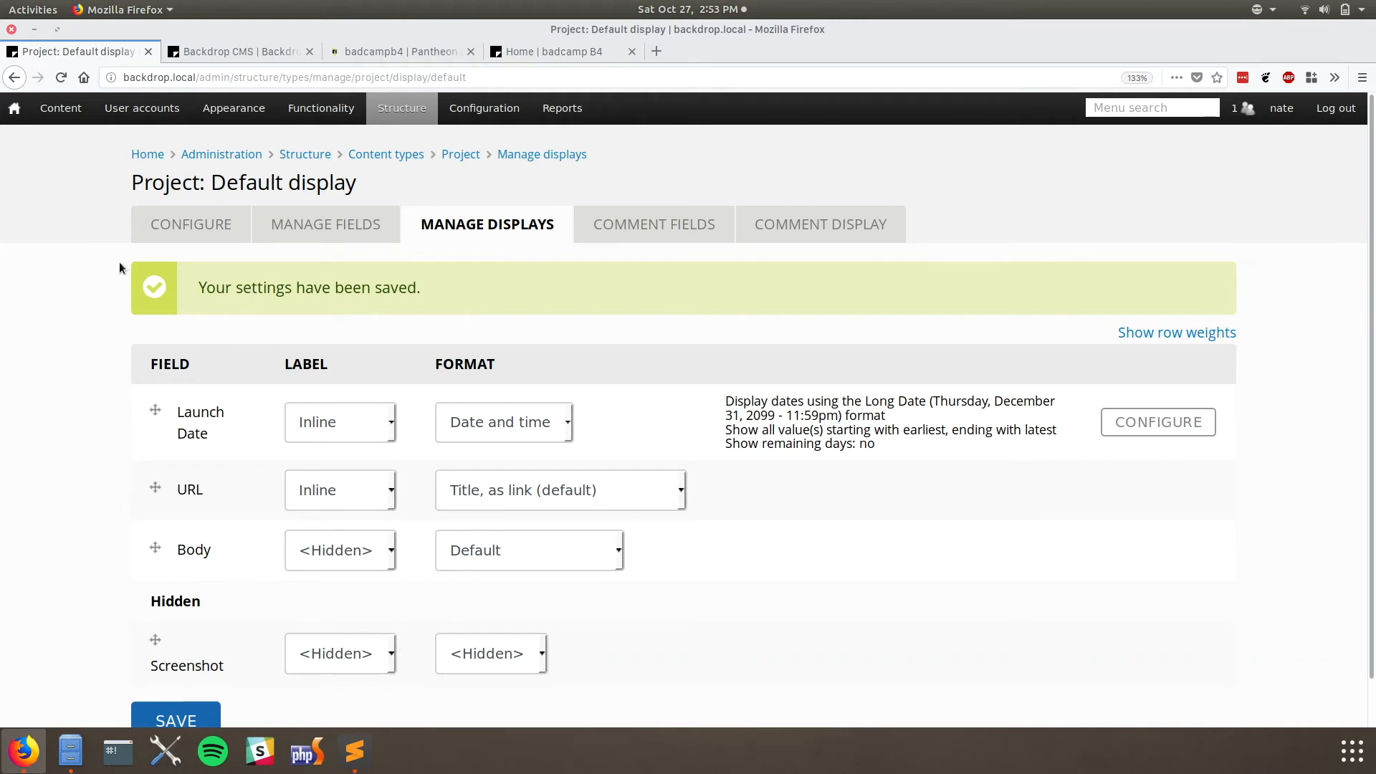
- Start a new Project content item and upload detail.jpg from the My Studio Work folder as its screenshot
{"action": "mouse_move", "coordinate": [57, 119]}
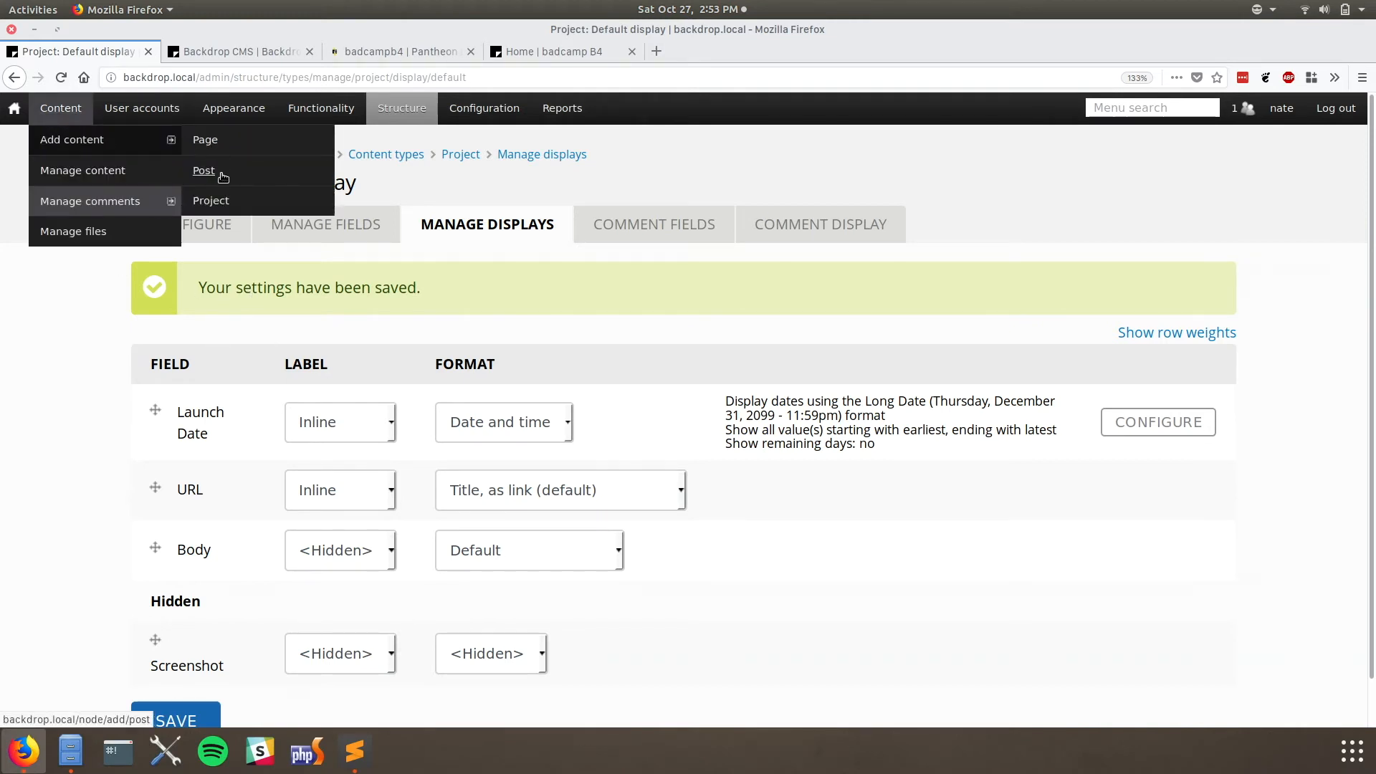
{"action": "left_click", "coordinate": [196, 209]}
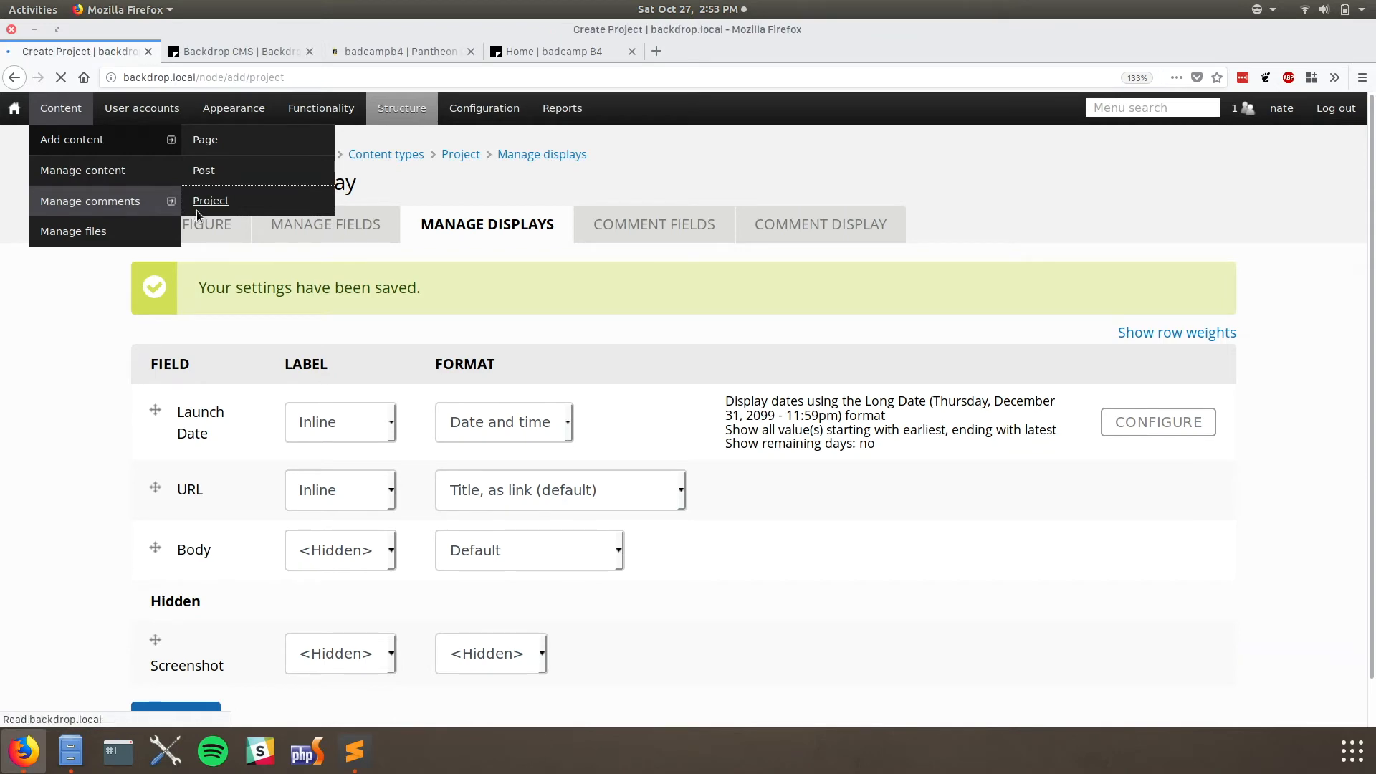
{"action": "scroll", "coordinate": [188, 272], "scroll_direction": "down", "scroll_amount": 3}
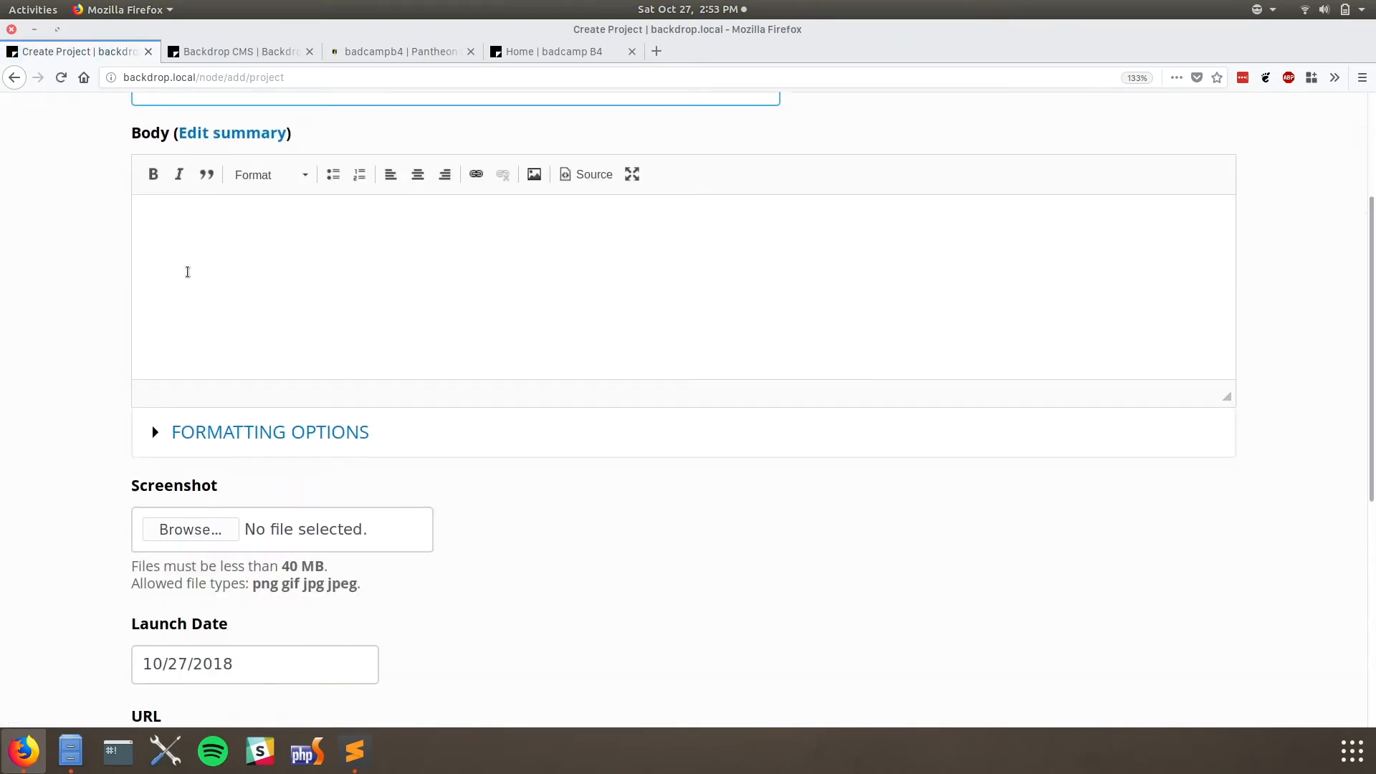
{"action": "scroll", "coordinate": [188, 272], "scroll_direction": "down", "scroll_amount": 1}
{"action": "left_click", "coordinate": [164, 500]}
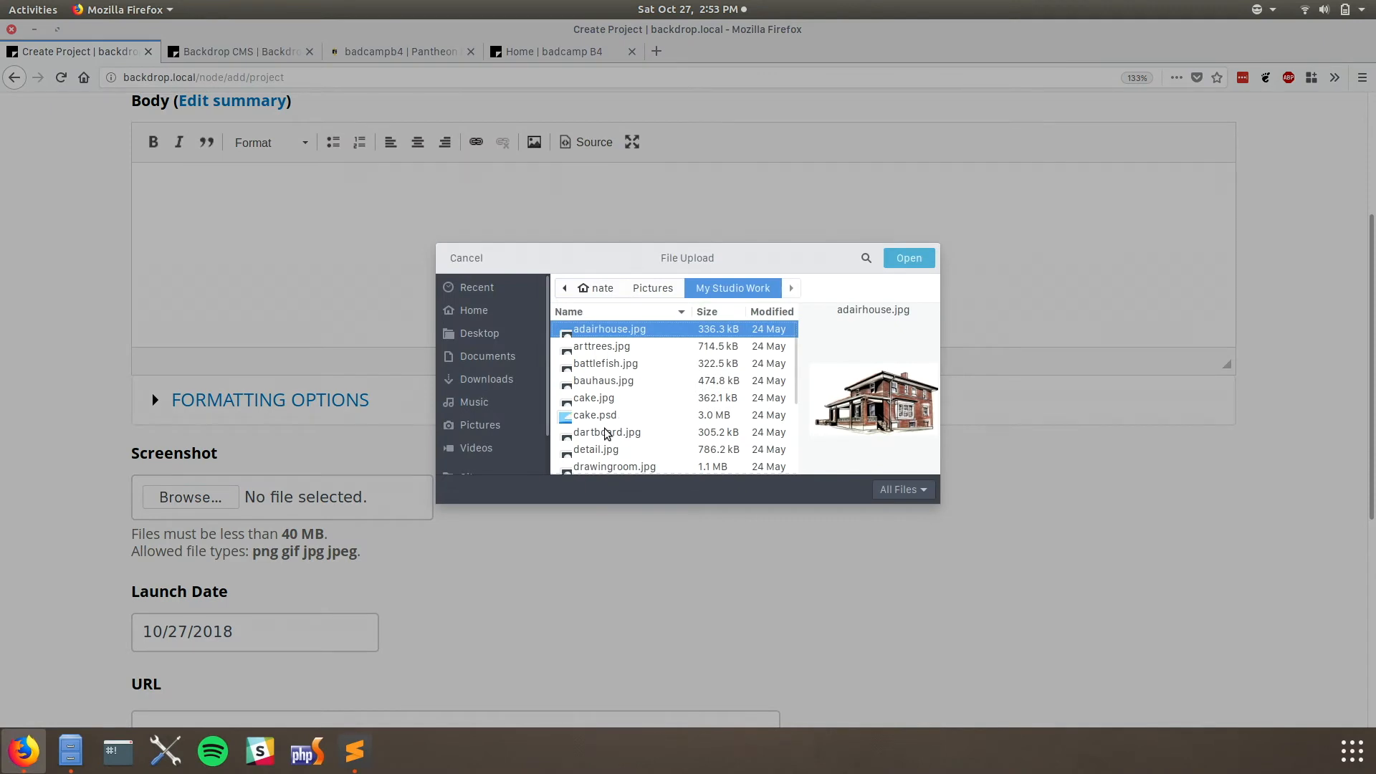
{"action": "scroll", "coordinate": [606, 430], "scroll_direction": "down", "scroll_amount": 2}
{"action": "left_click", "coordinate": [592, 452]}
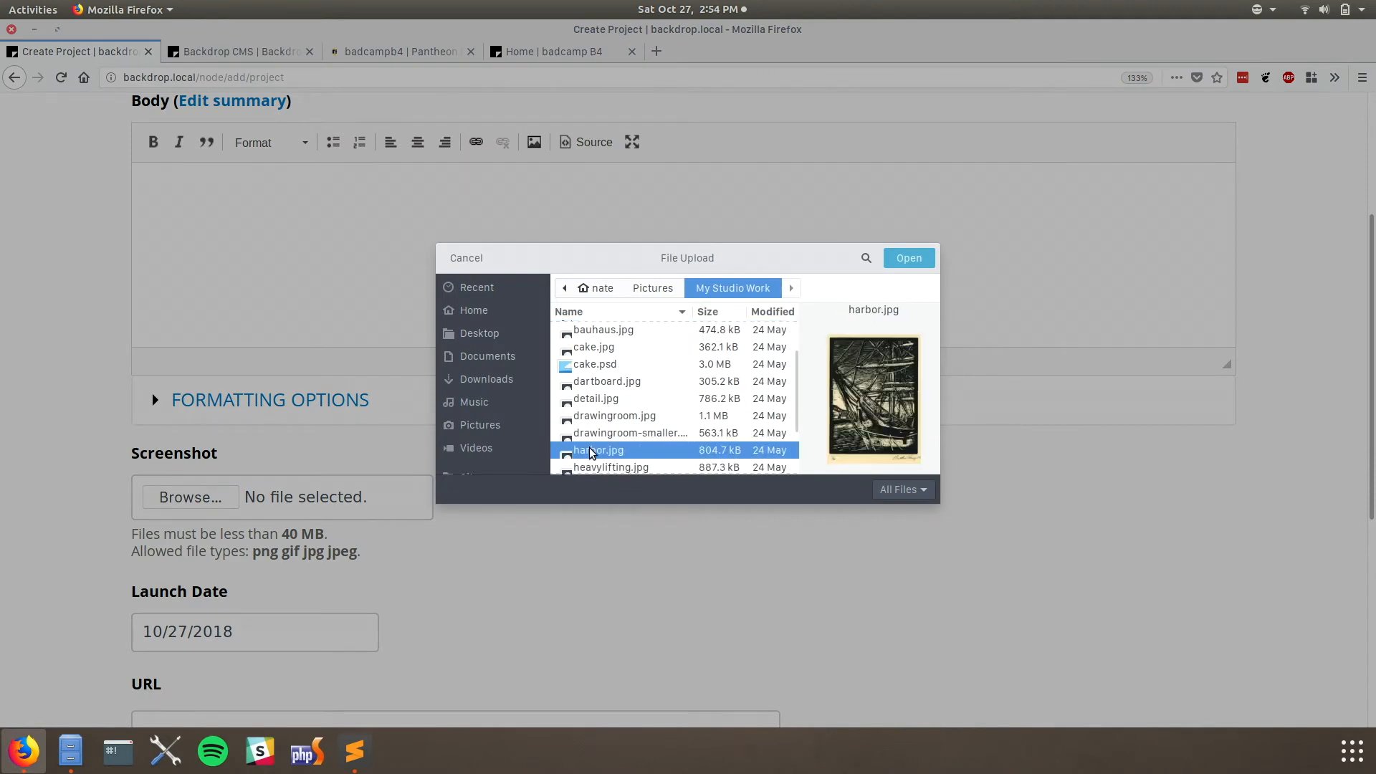
{"action": "key", "text": "Up"}
{"action": "key", "text": "Up"}
{"action": "key", "text": "Up"}
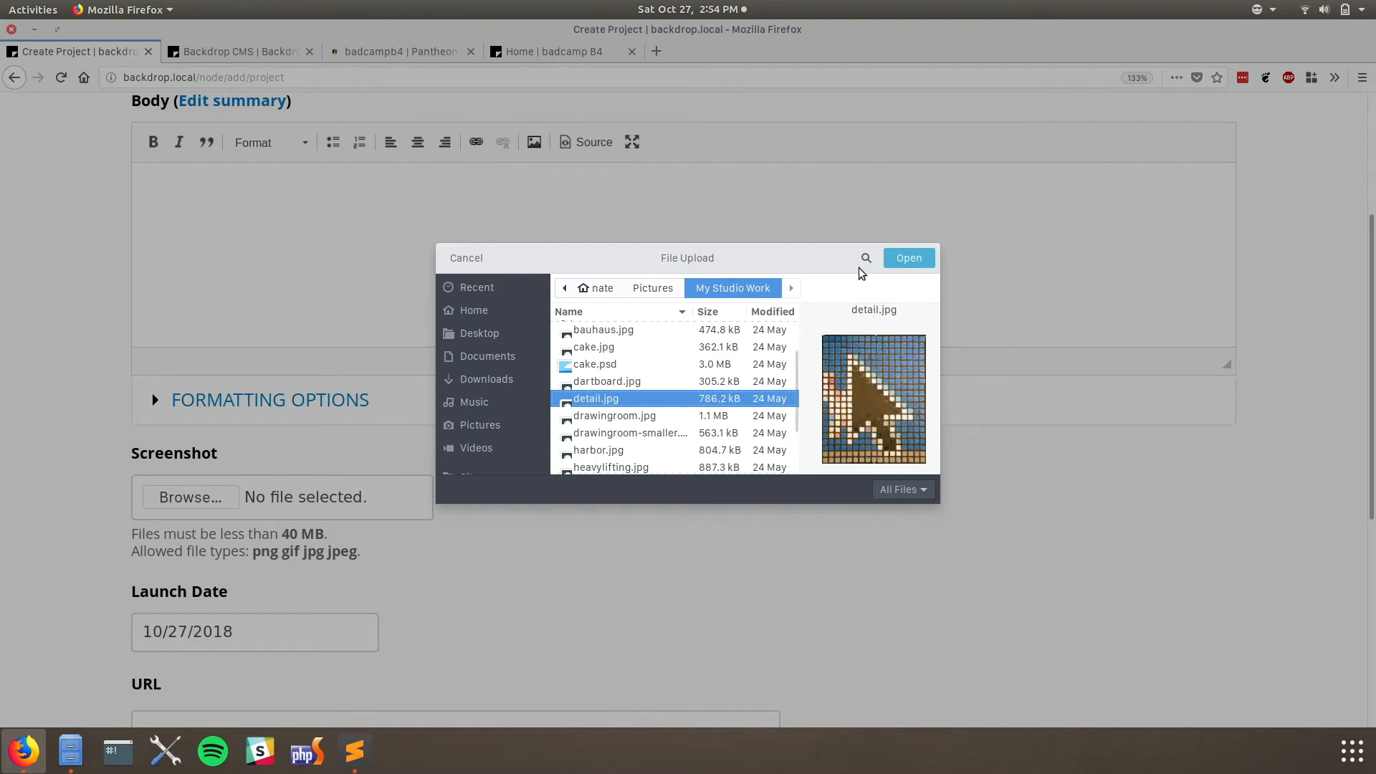
{"action": "left_click", "coordinate": [909, 258]}
- Title the new project "Big Mouse" and enter the body text "It's a big mouse."
{"action": "scroll", "coordinate": [473, 298], "scroll_direction": "up", "scroll_amount": 5}
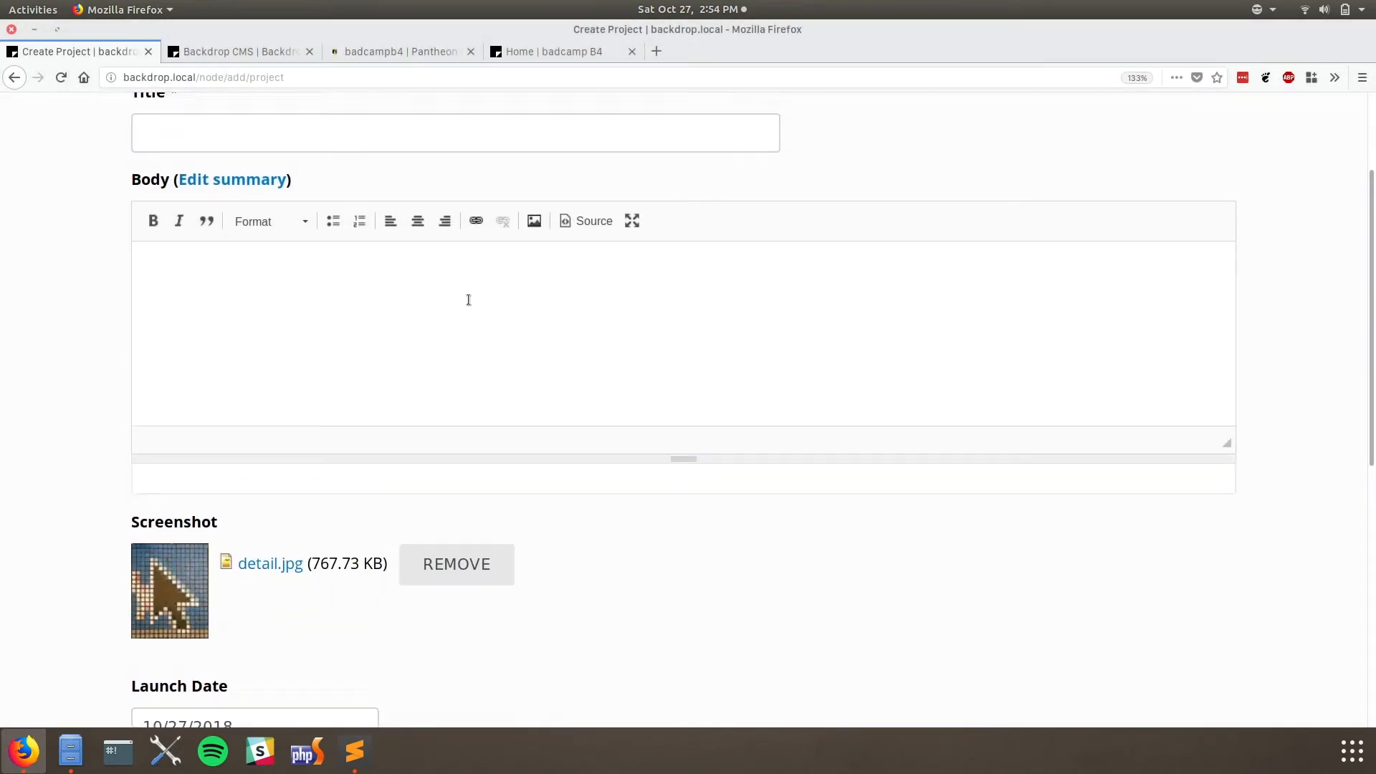
{"action": "left_click", "coordinate": [229, 272]}
{"action": "type", "text": "Big Mouse"}
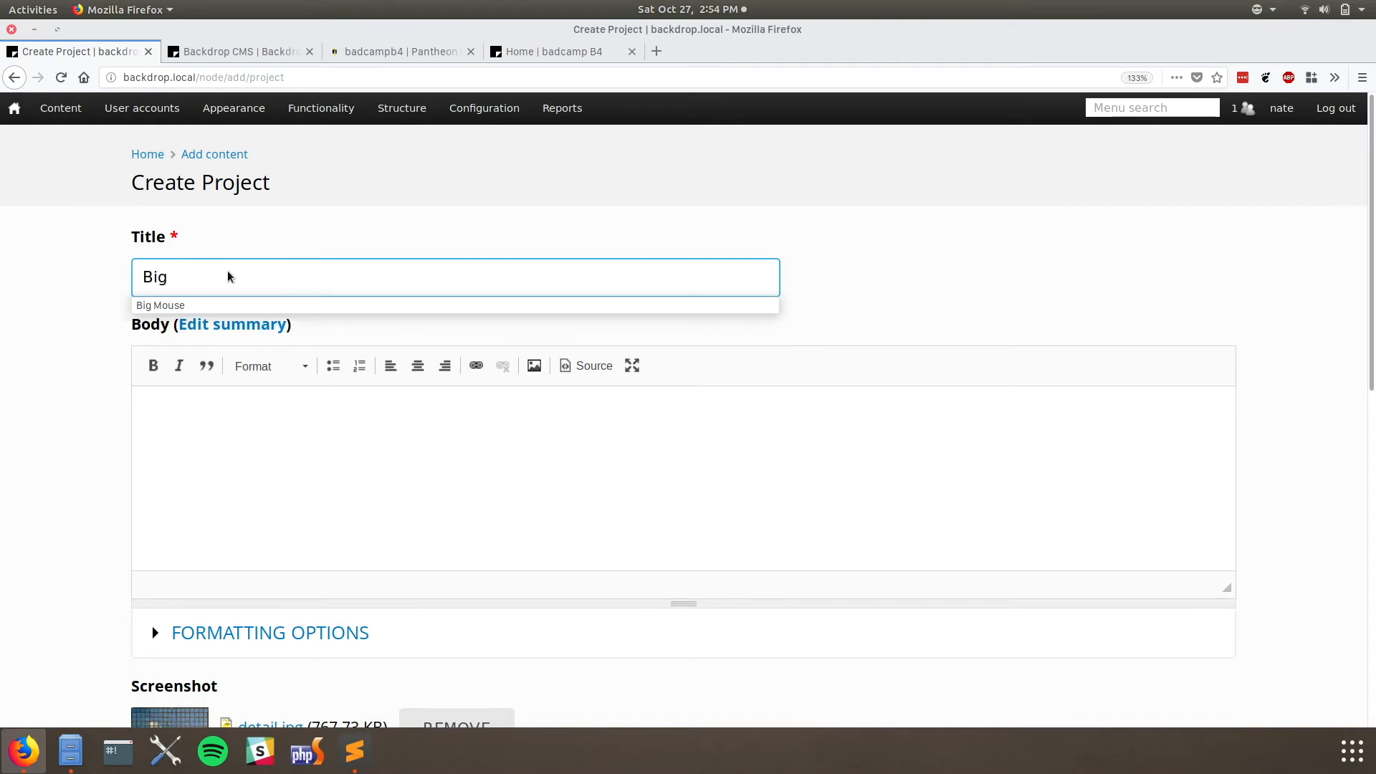
{"action": "left_click", "coordinate": [187, 307]}
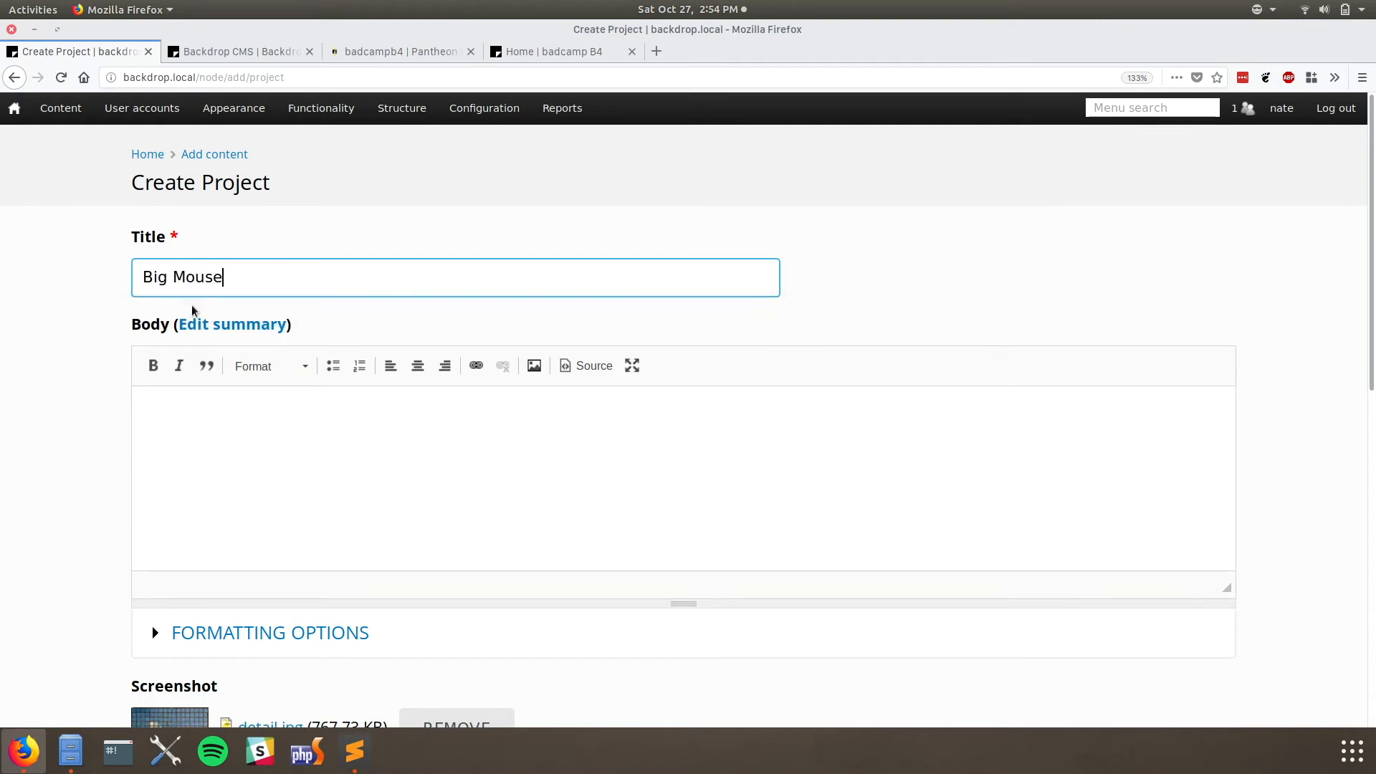
{"action": "left_click", "coordinate": [220, 444]}
{"action": "scroll", "coordinate": [220, 446], "scroll_direction": "down", "scroll_amount": 3}
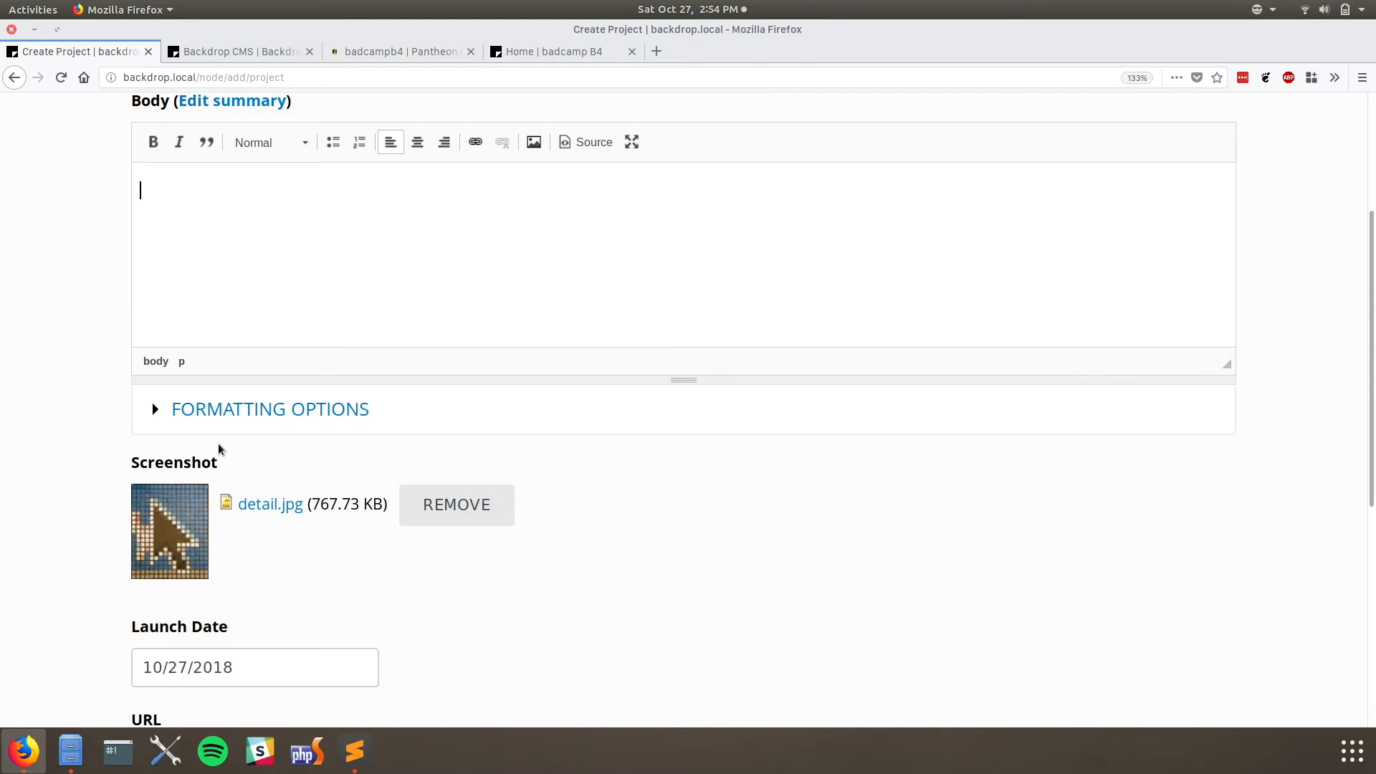
{"action": "type", "text": "It's a big mouse."}
{"action": "scroll", "coordinate": [129, 484], "scroll_direction": "down", "scroll_amount": 5}
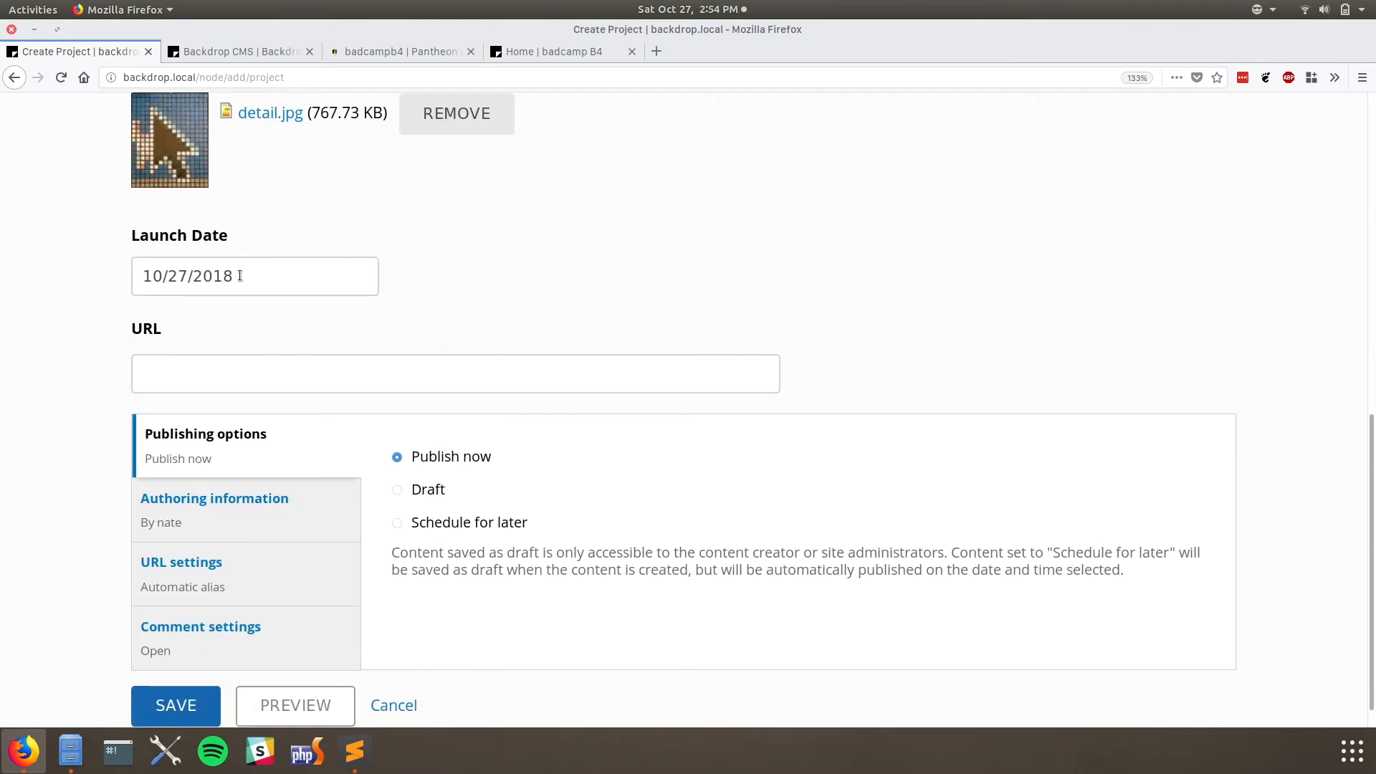
{"action": "left_click", "coordinate": [240, 276]}
{"action": "left_click", "coordinate": [271, 476]}
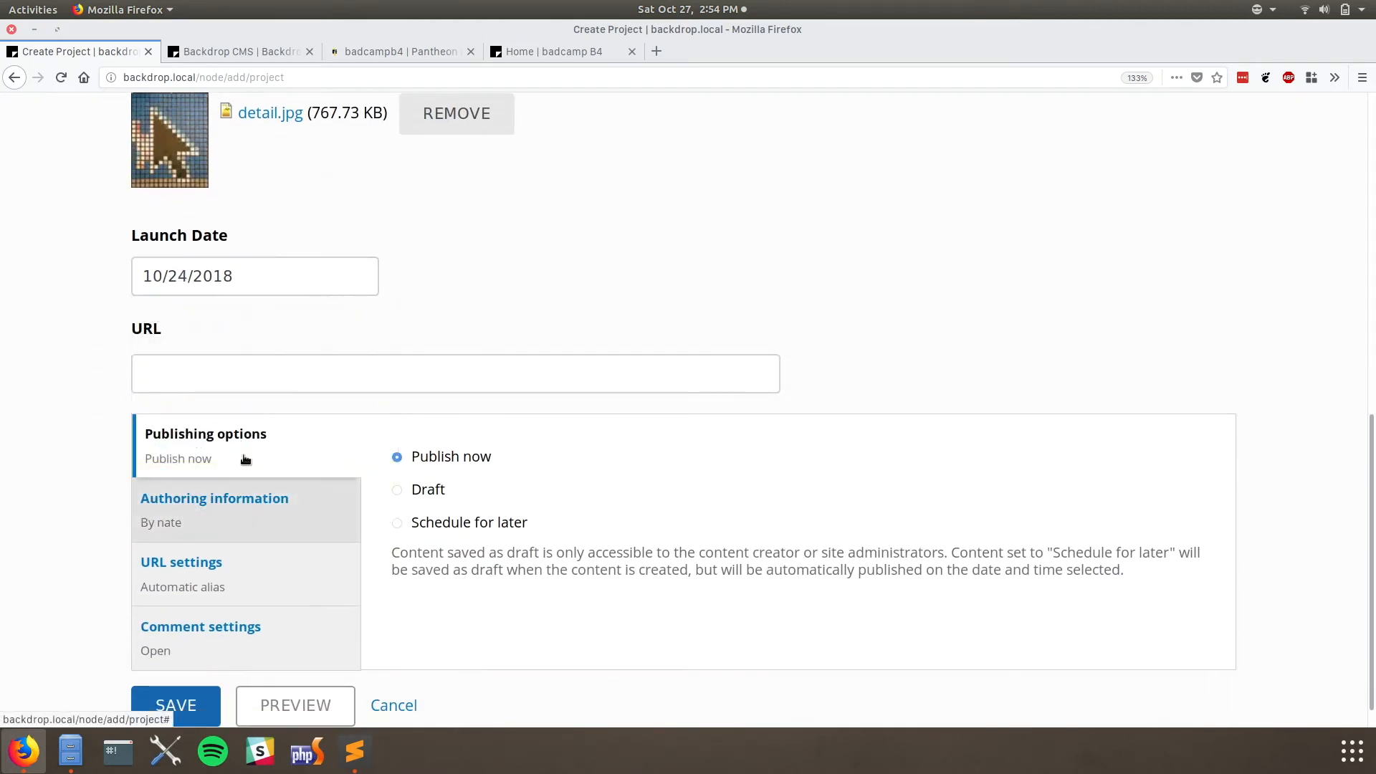
{"action": "left_click", "coordinate": [180, 379]}
{"action": "type", "text": "http"}
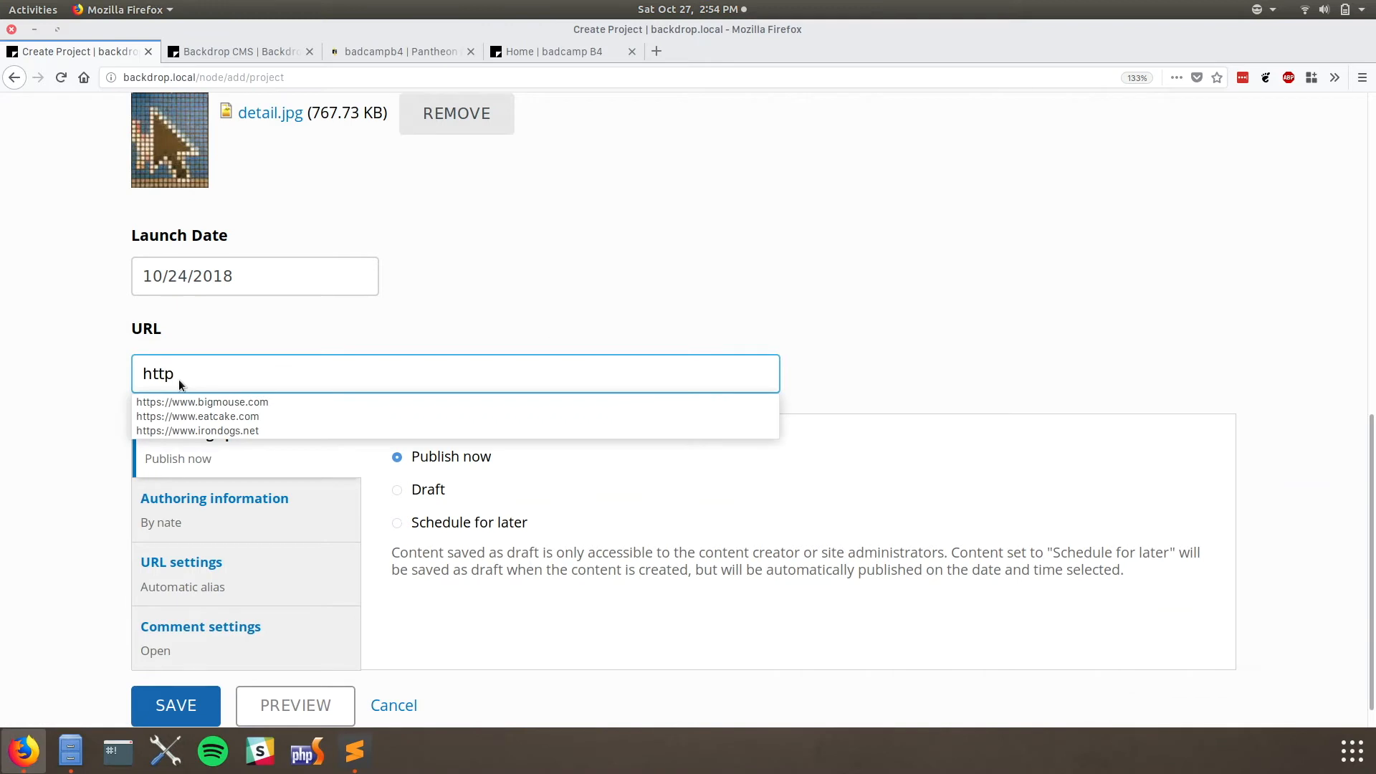
{"action": "key", "text": "Down"}
{"action": "key", "text": "Return"}
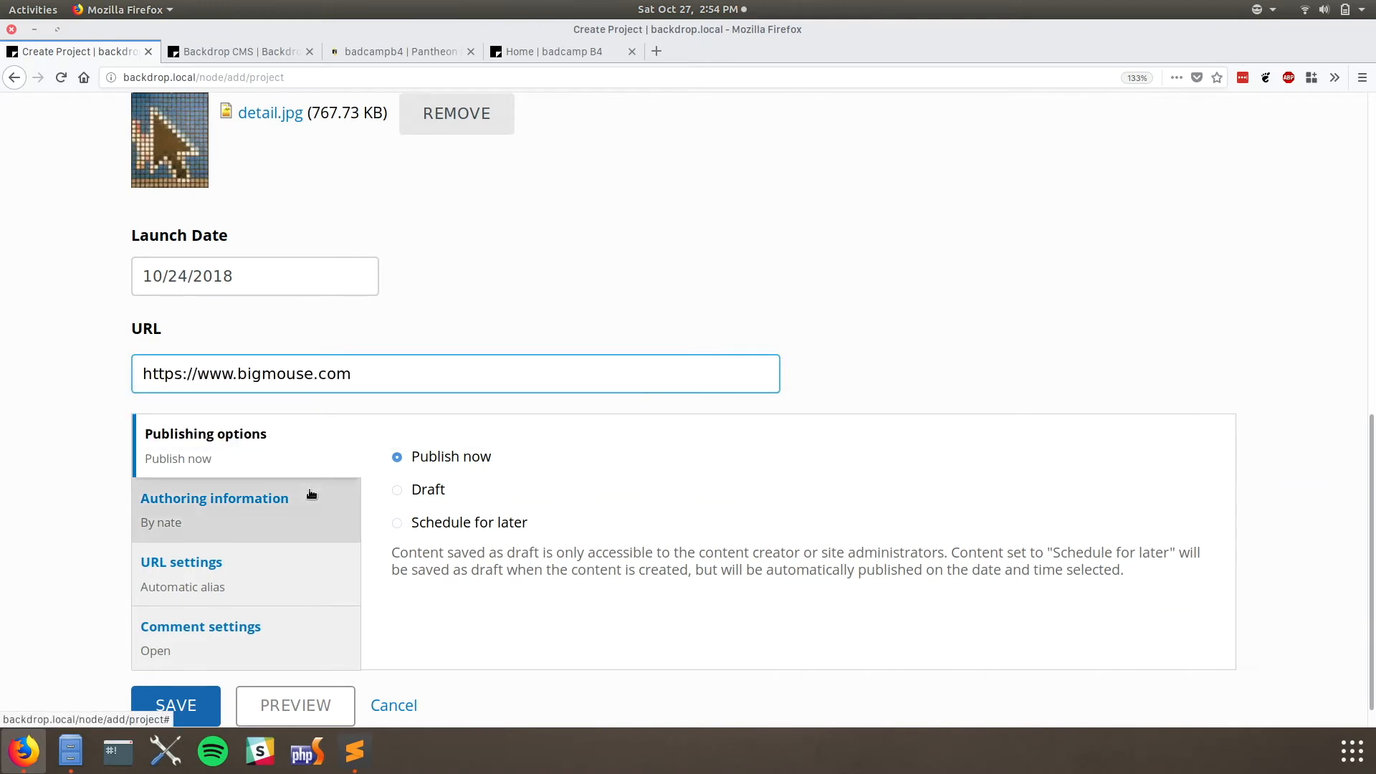
{"action": "scroll", "coordinate": [311, 493], "scroll_direction": "down", "scroll_amount": 1}
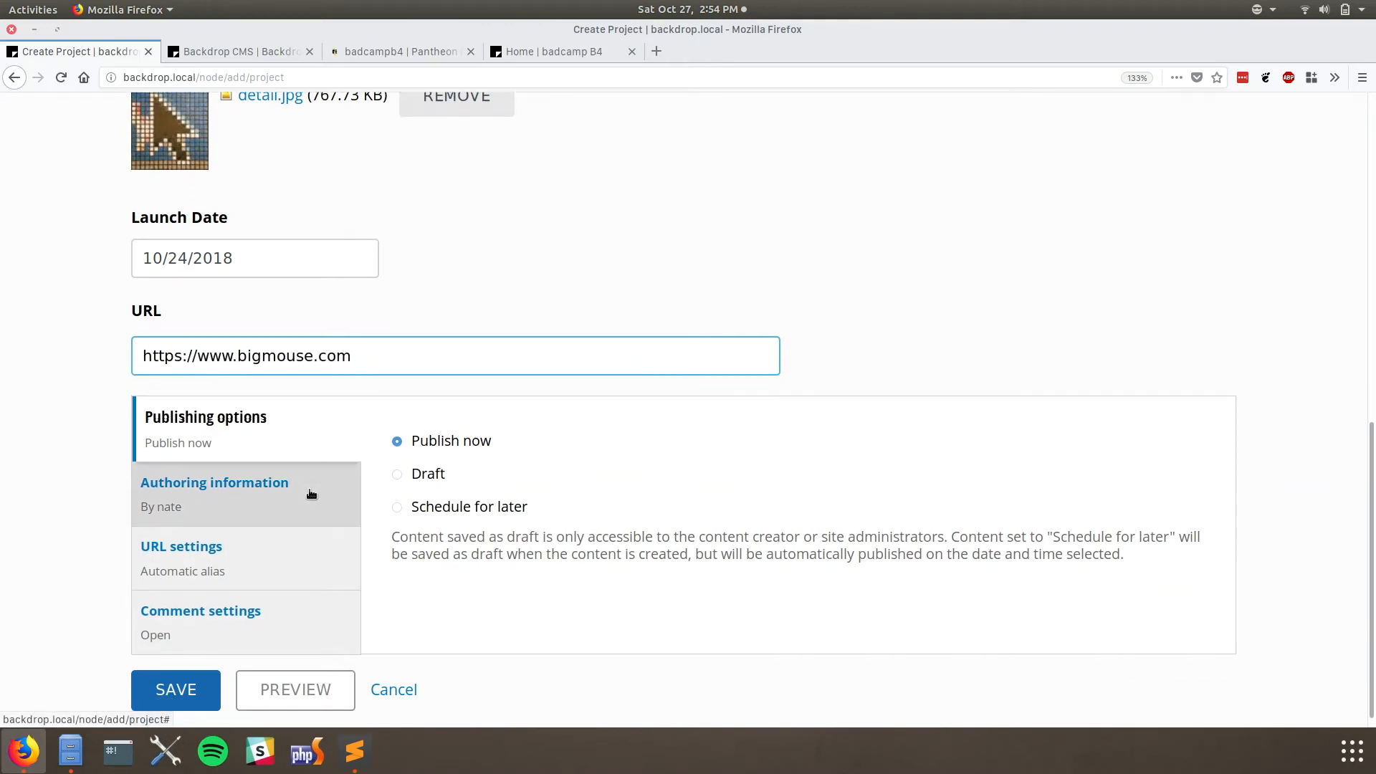
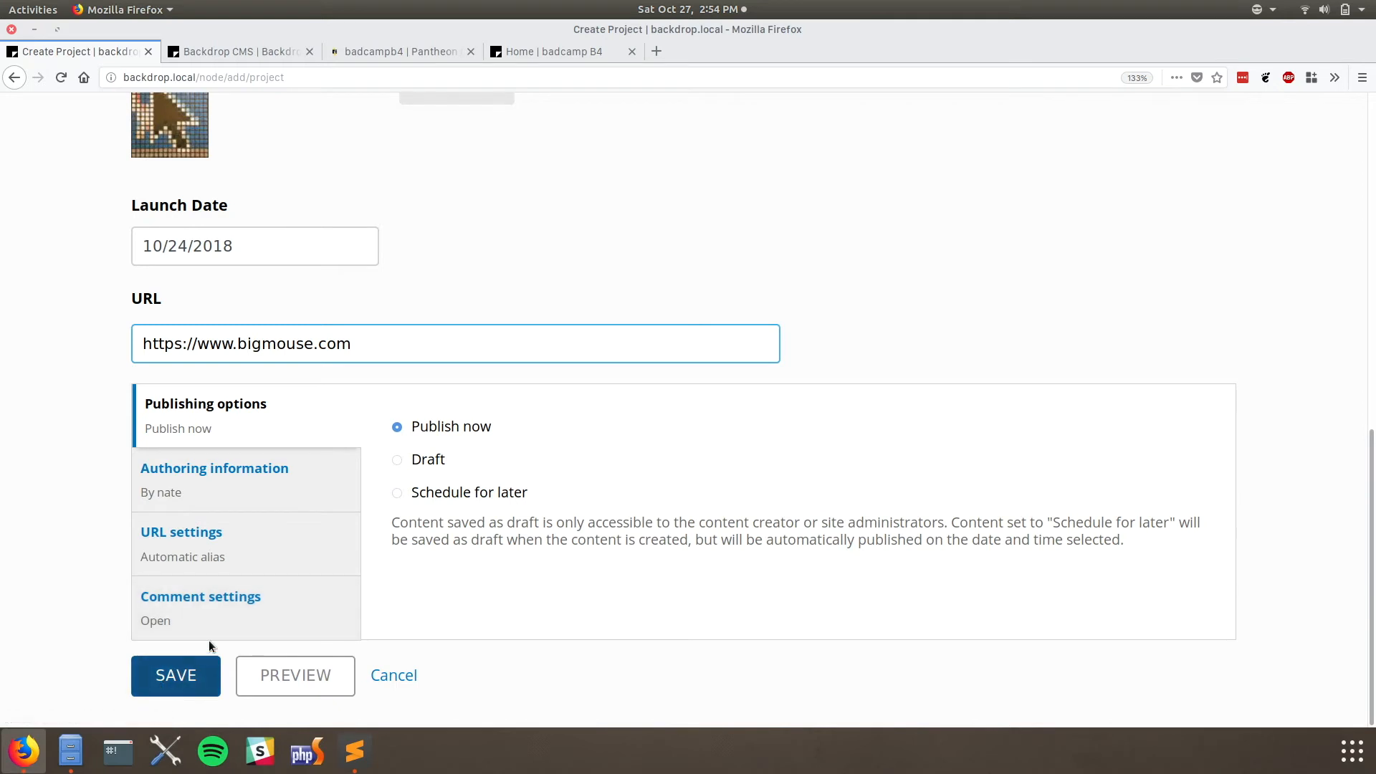
- Set the Big Mouse project's comments to Closed, save it, and look over the resulting page
{"action": "left_click", "coordinate": [242, 607]}
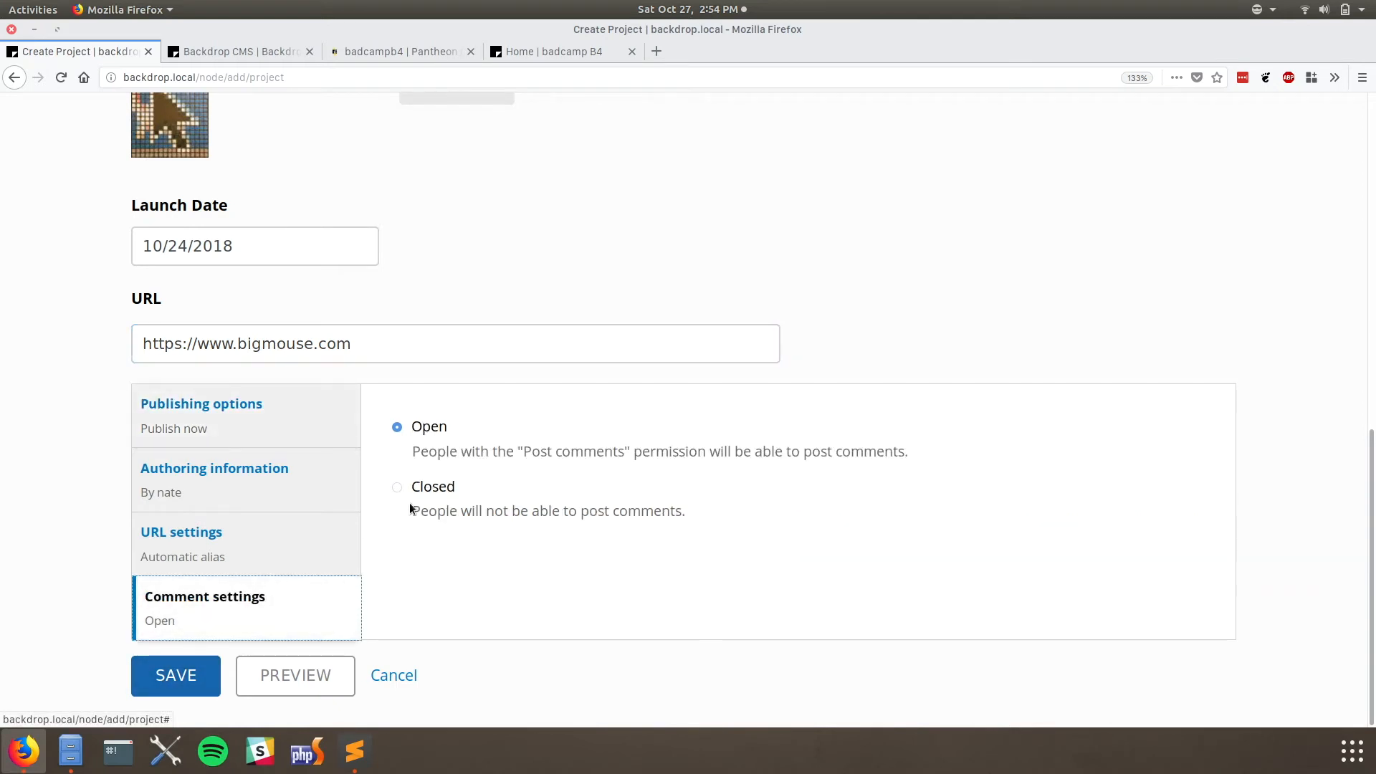
{"action": "left_click", "coordinate": [422, 488]}
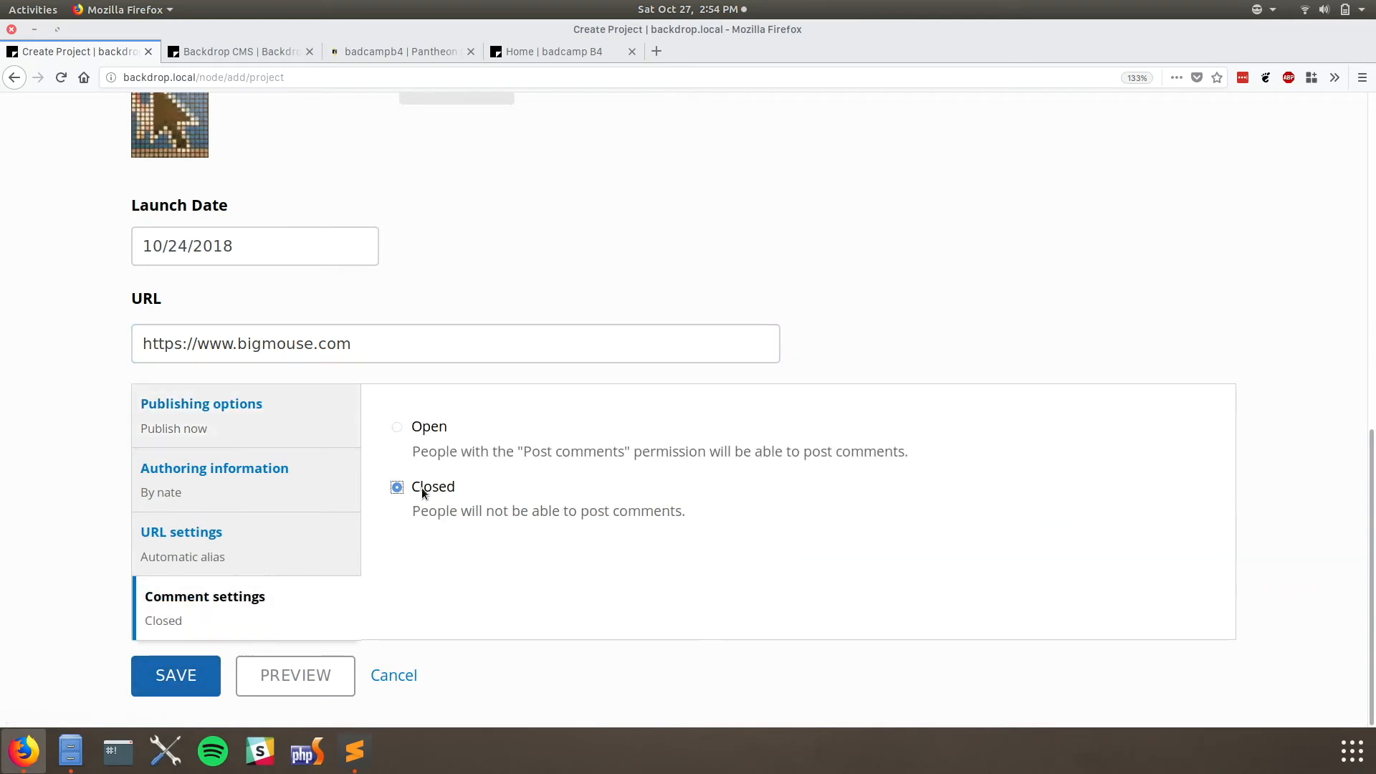
{"action": "left_click", "coordinate": [182, 684]}
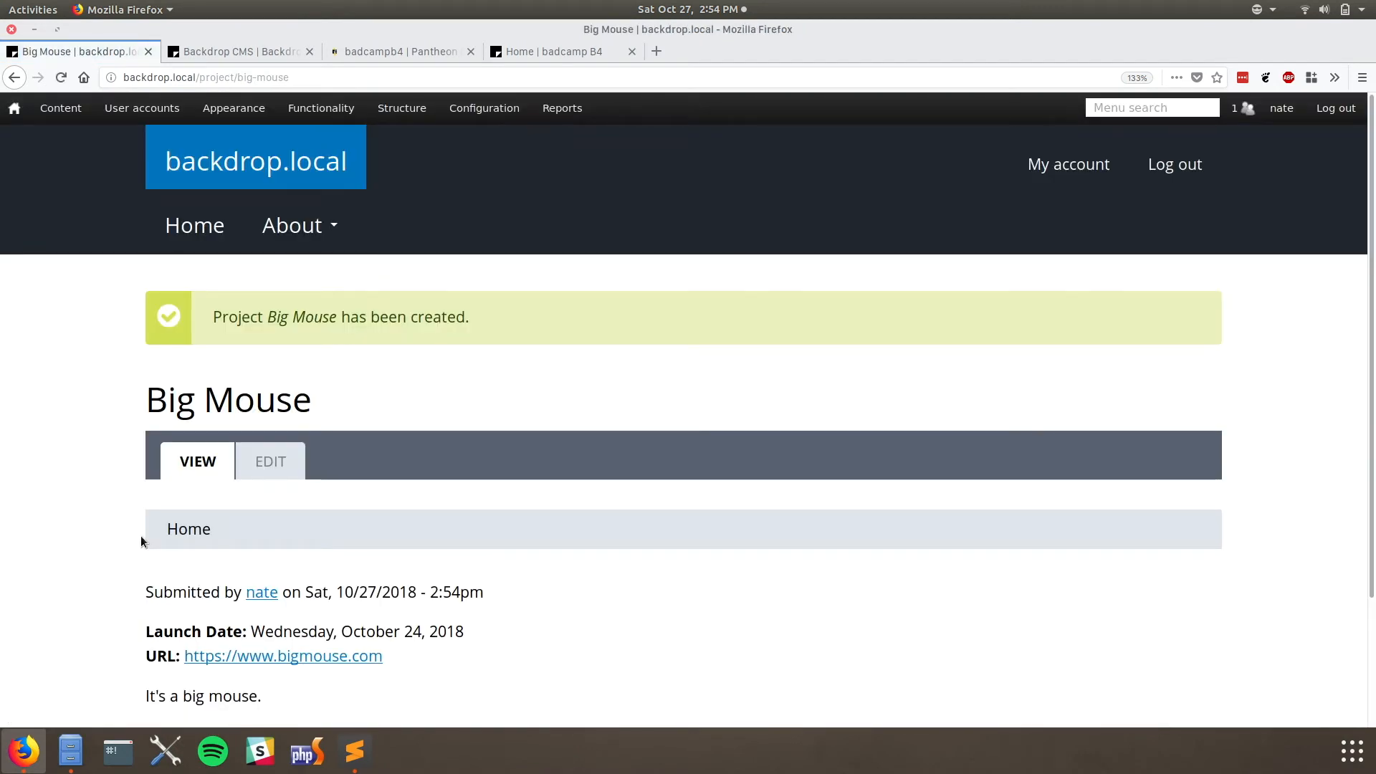
{"action": "scroll", "coordinate": [140, 535], "scroll_direction": "down", "scroll_amount": 3}
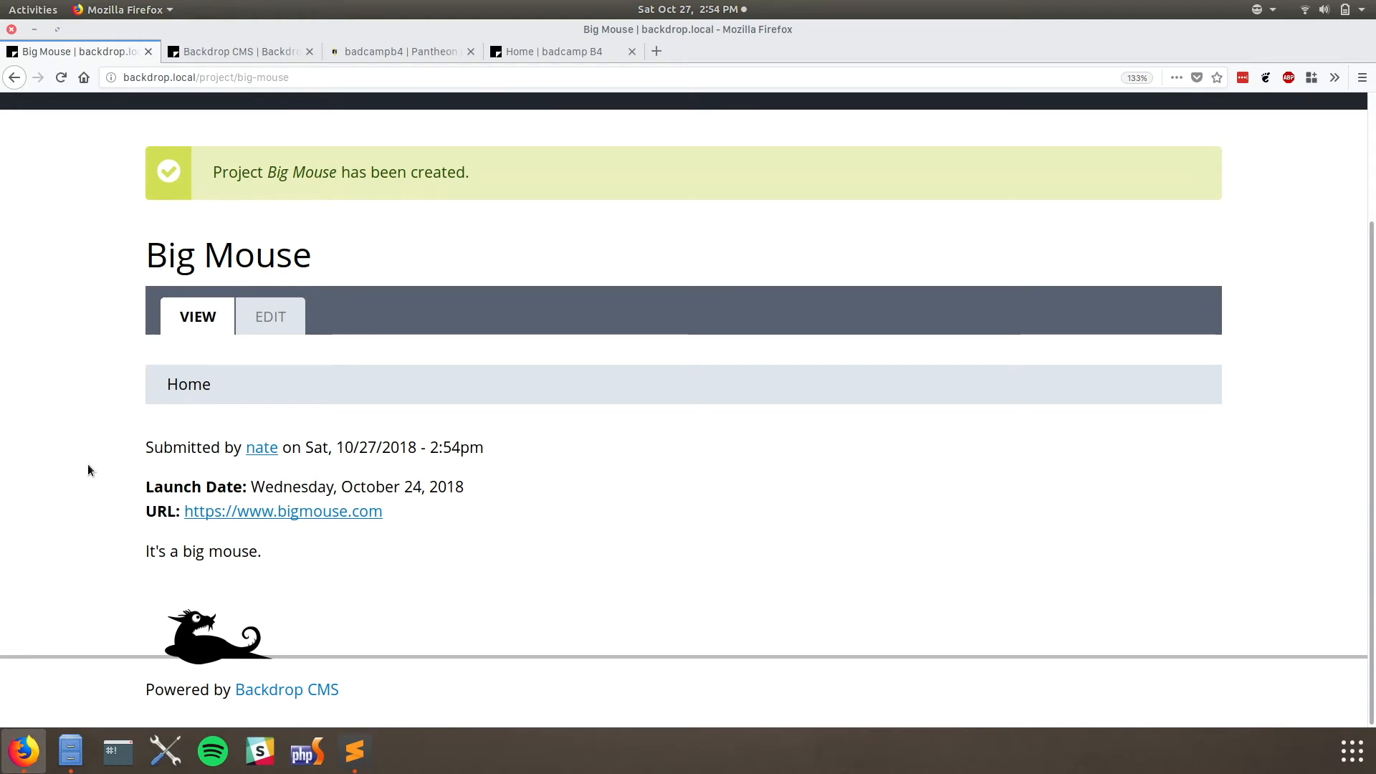
{"action": "scroll", "coordinate": [176, 452], "scroll_direction": "up", "scroll_amount": 2}
- Start another Project content item and upload adairhouse.jpg as its screenshot
{"action": "mouse_move", "coordinate": [61, 109]}
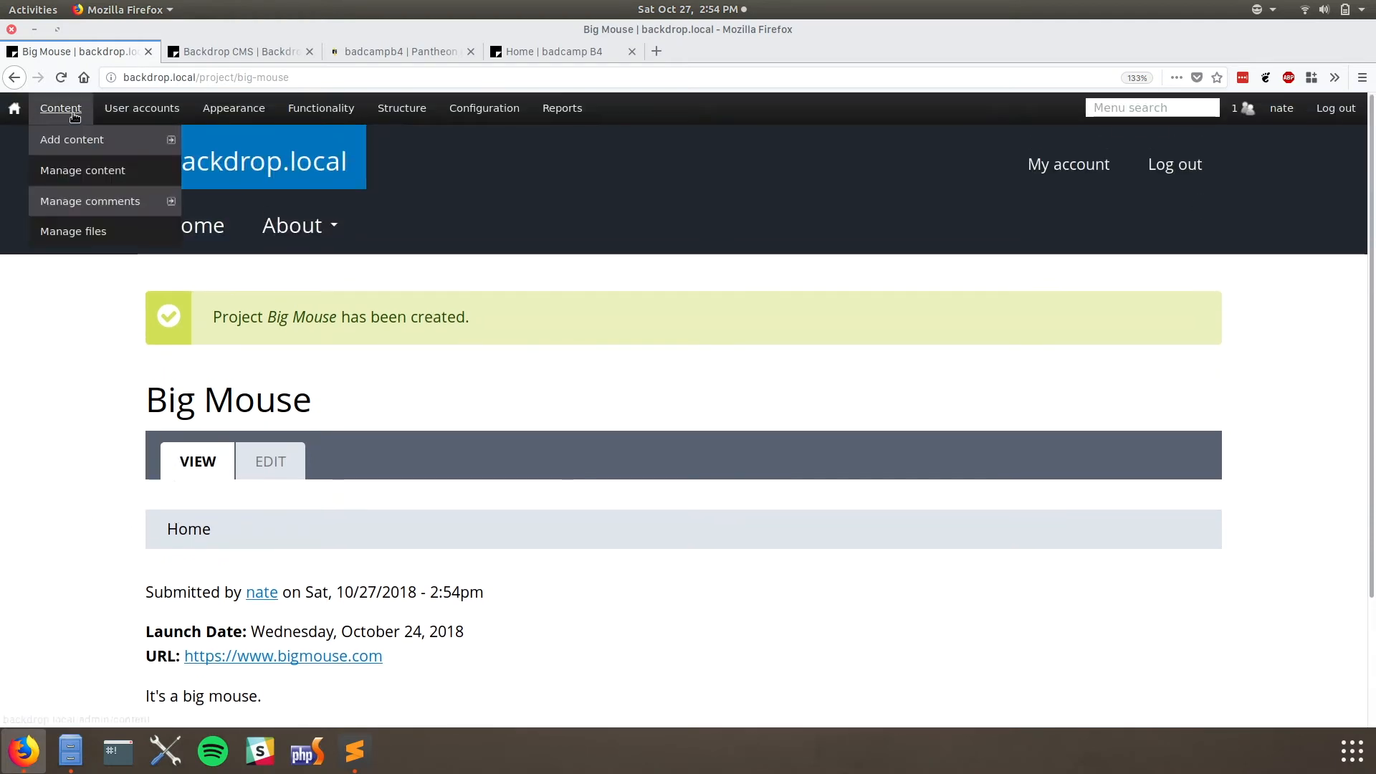
{"action": "mouse_move", "coordinate": [184, 142]}
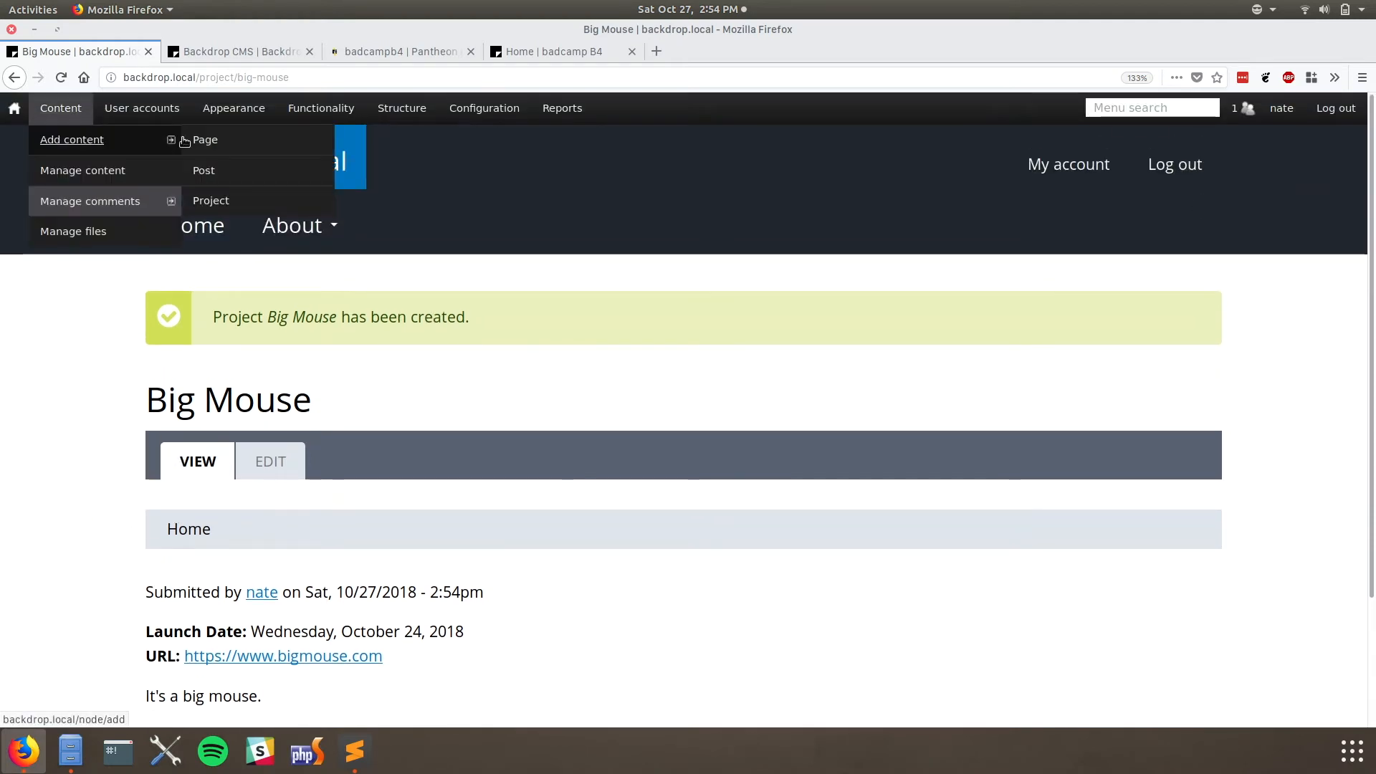
{"action": "left_click", "coordinate": [228, 212]}
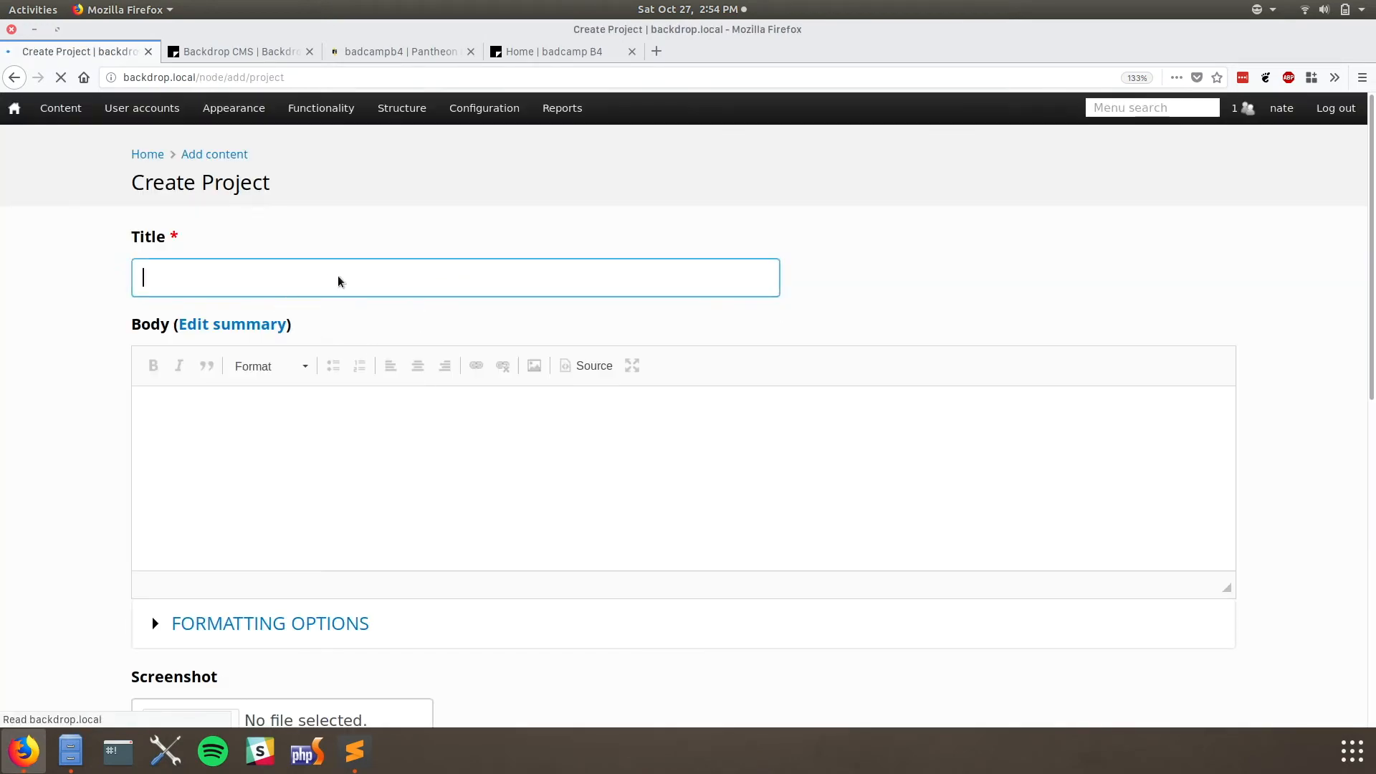
{"action": "scroll", "coordinate": [347, 492], "scroll_direction": "down", "scroll_amount": 3}
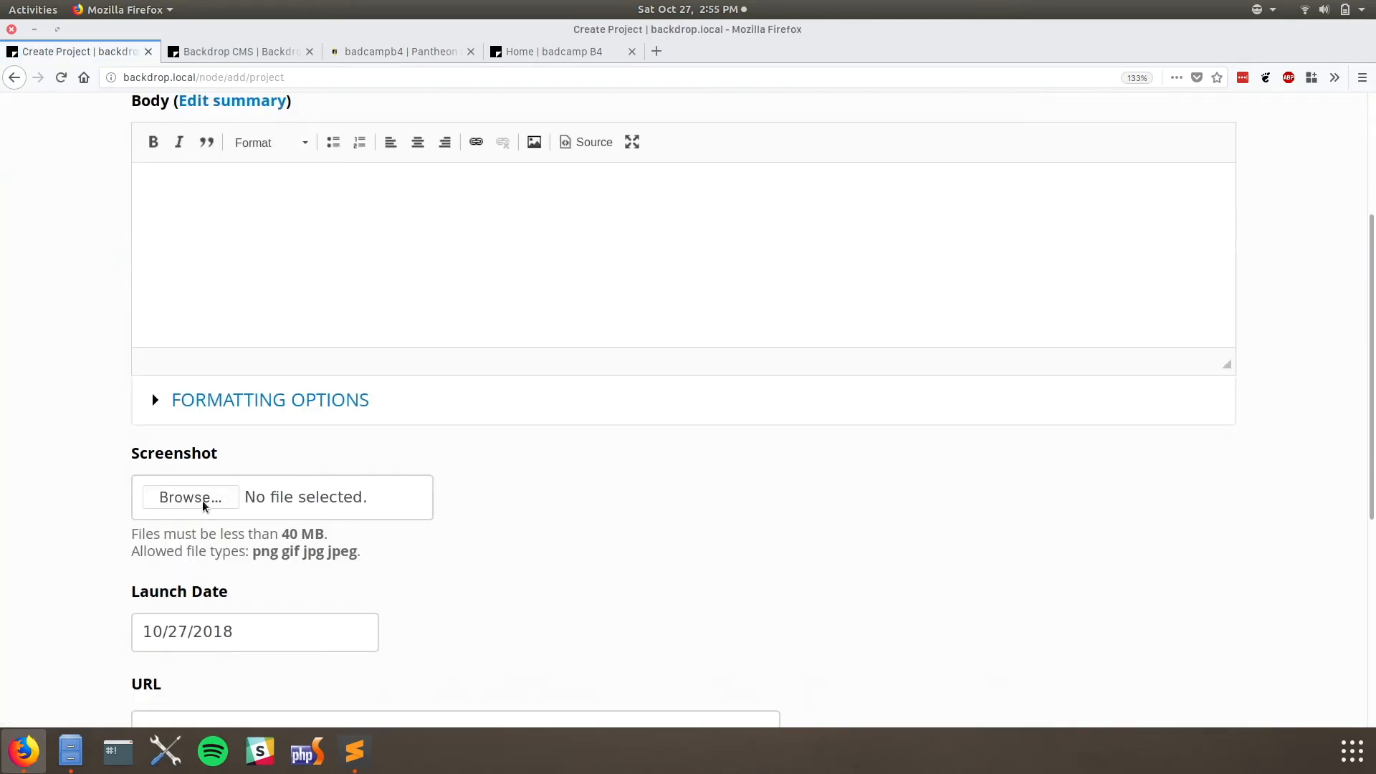
{"action": "left_click", "coordinate": [196, 504]}
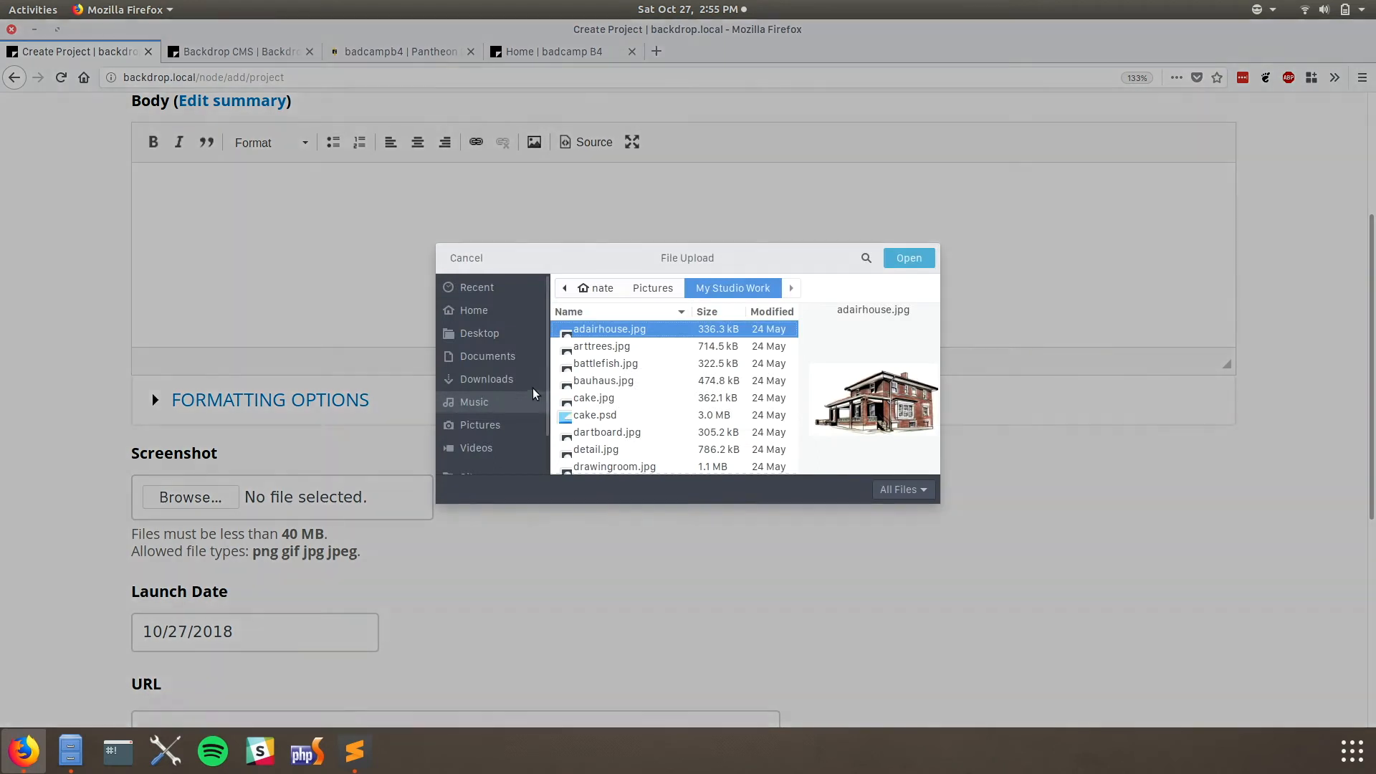
{"action": "double_click", "coordinate": [581, 336]}
- Title the second project "House" and enter the body text "It's a small house."
{"action": "scroll", "coordinate": [333, 302], "scroll_direction": "up", "scroll_amount": 3}
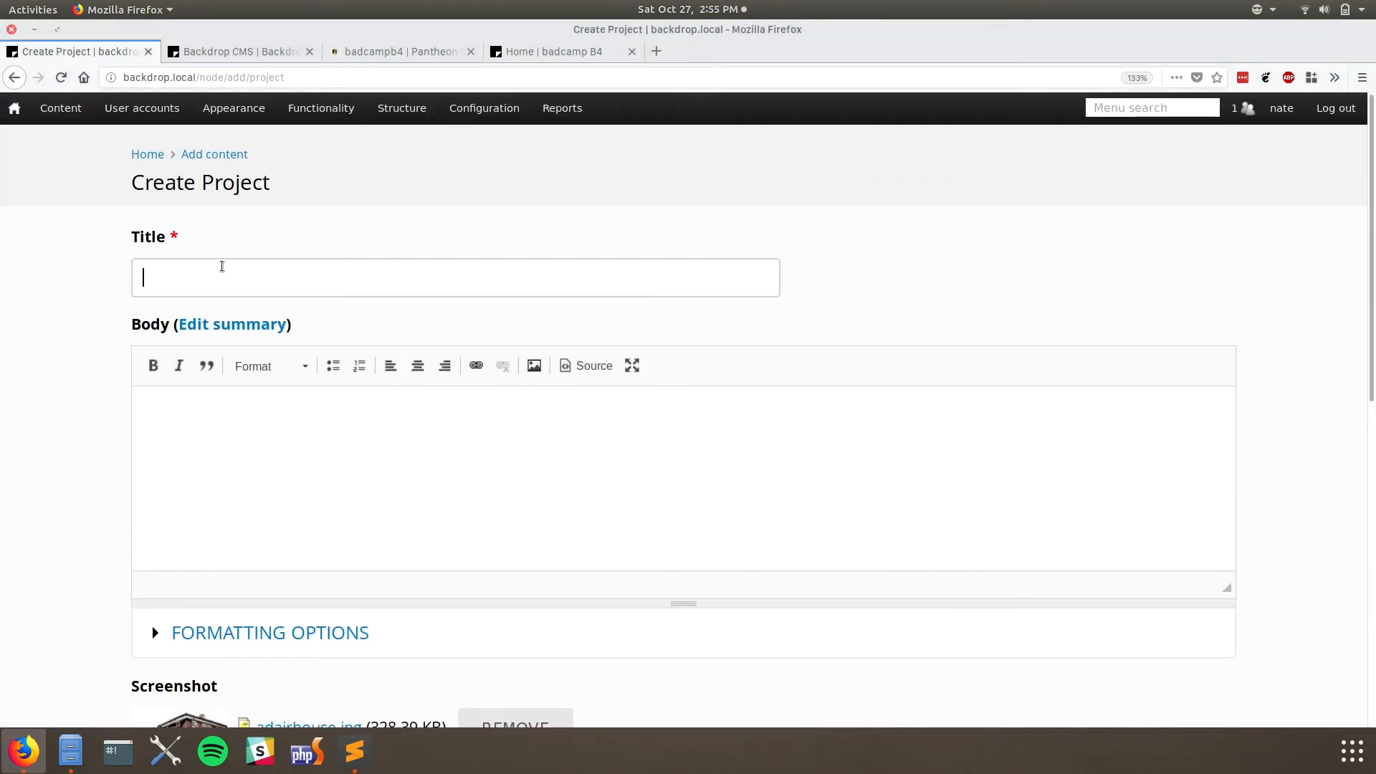
{"action": "type", "text": "House"}
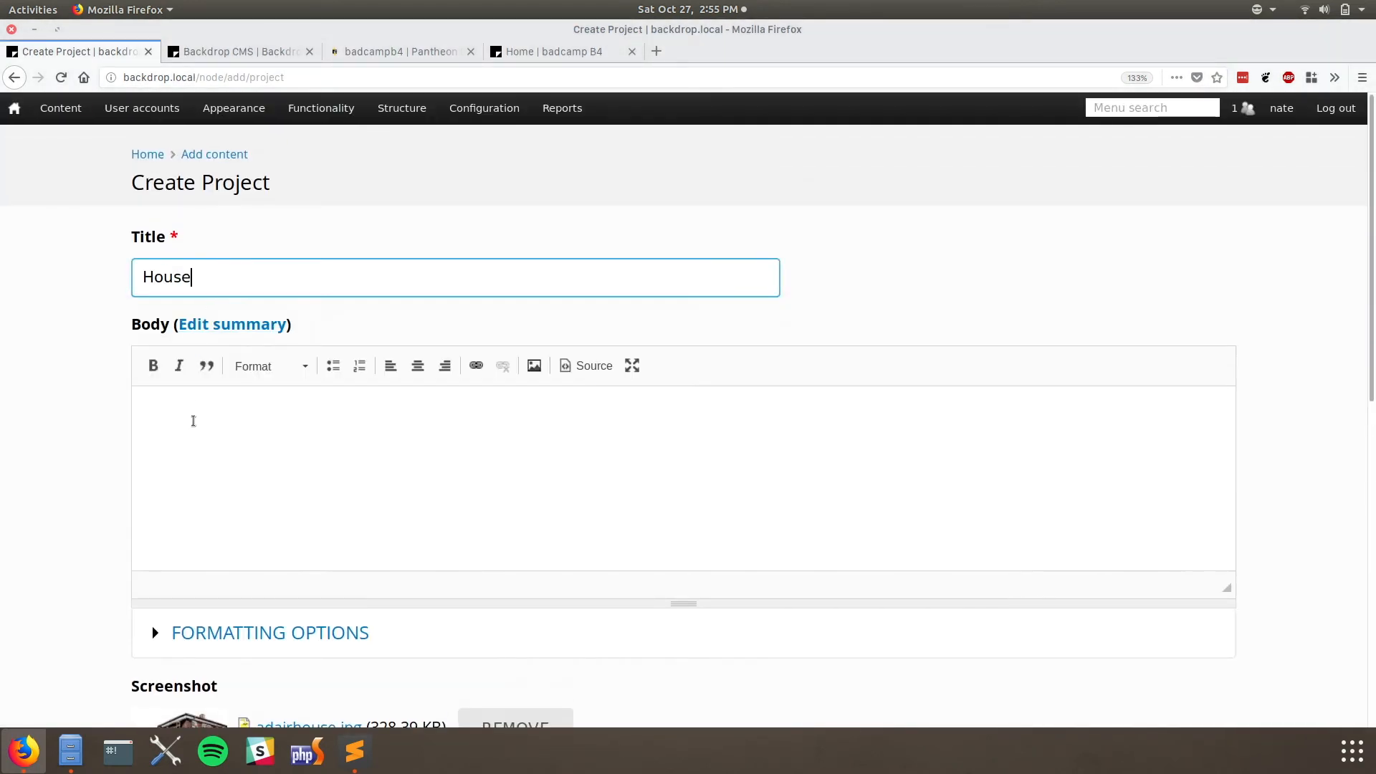
{"action": "left_click", "coordinate": [194, 416]}
{"action": "type", "text": "It's a "}
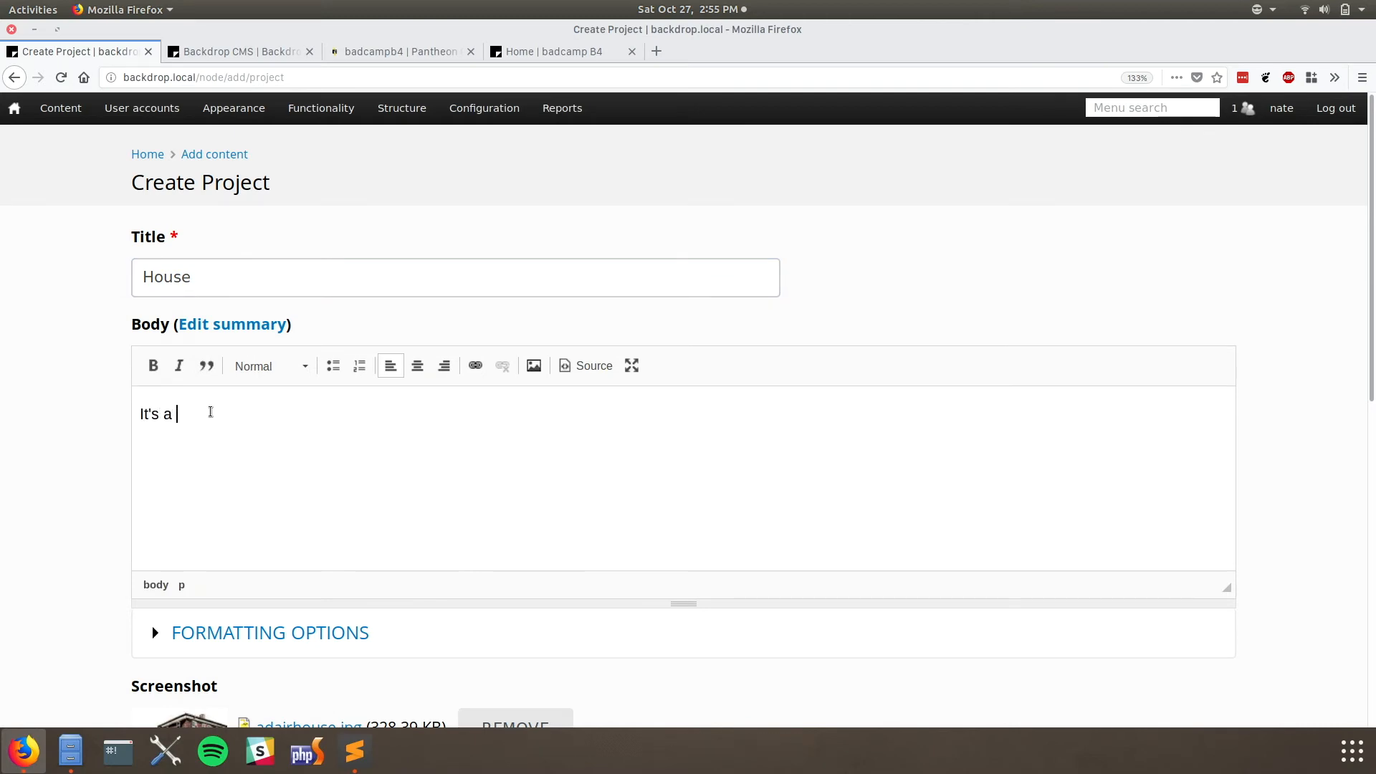
{"action": "type", "text": "small house."}
{"action": "scroll", "coordinate": [210, 413], "scroll_direction": "down", "scroll_amount": 8}
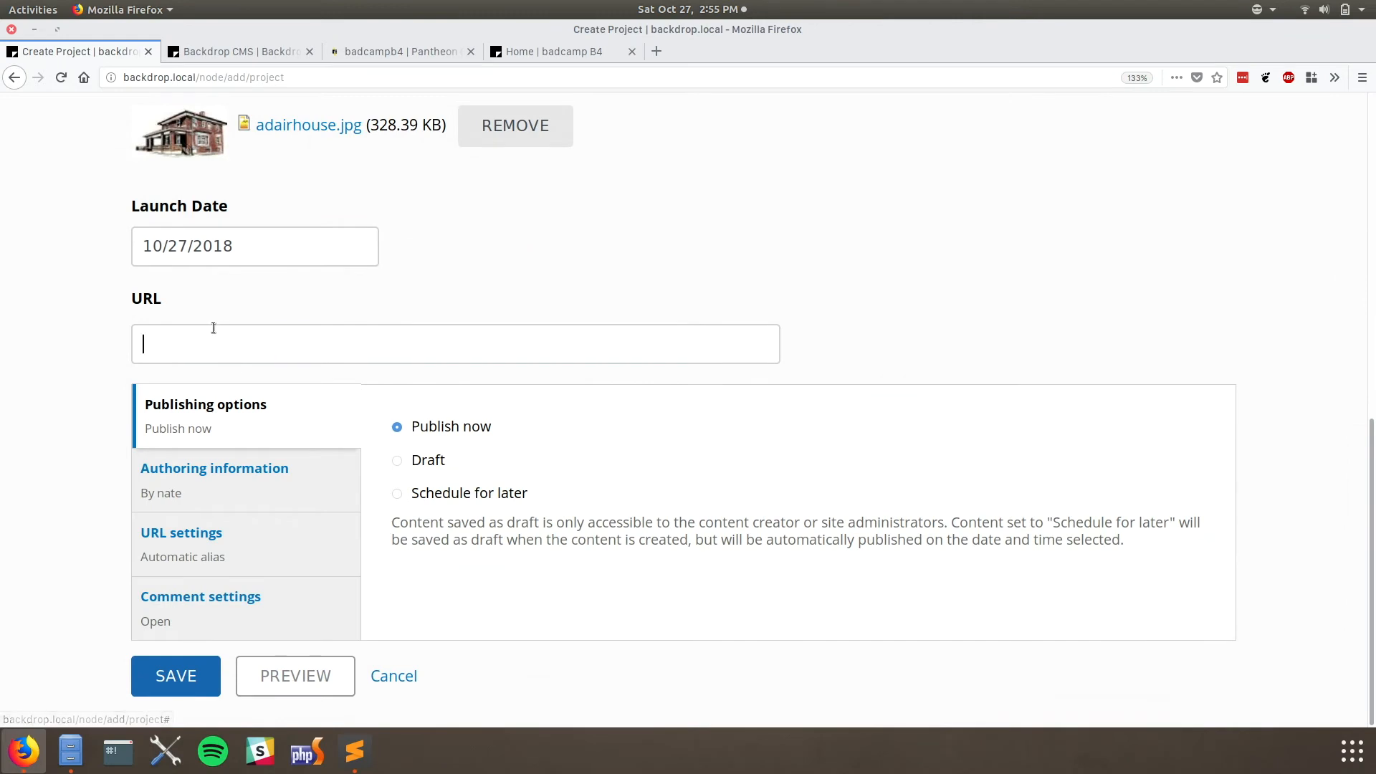
{"action": "left_click", "coordinate": [214, 328]}
{"action": "type", "text": "http"}
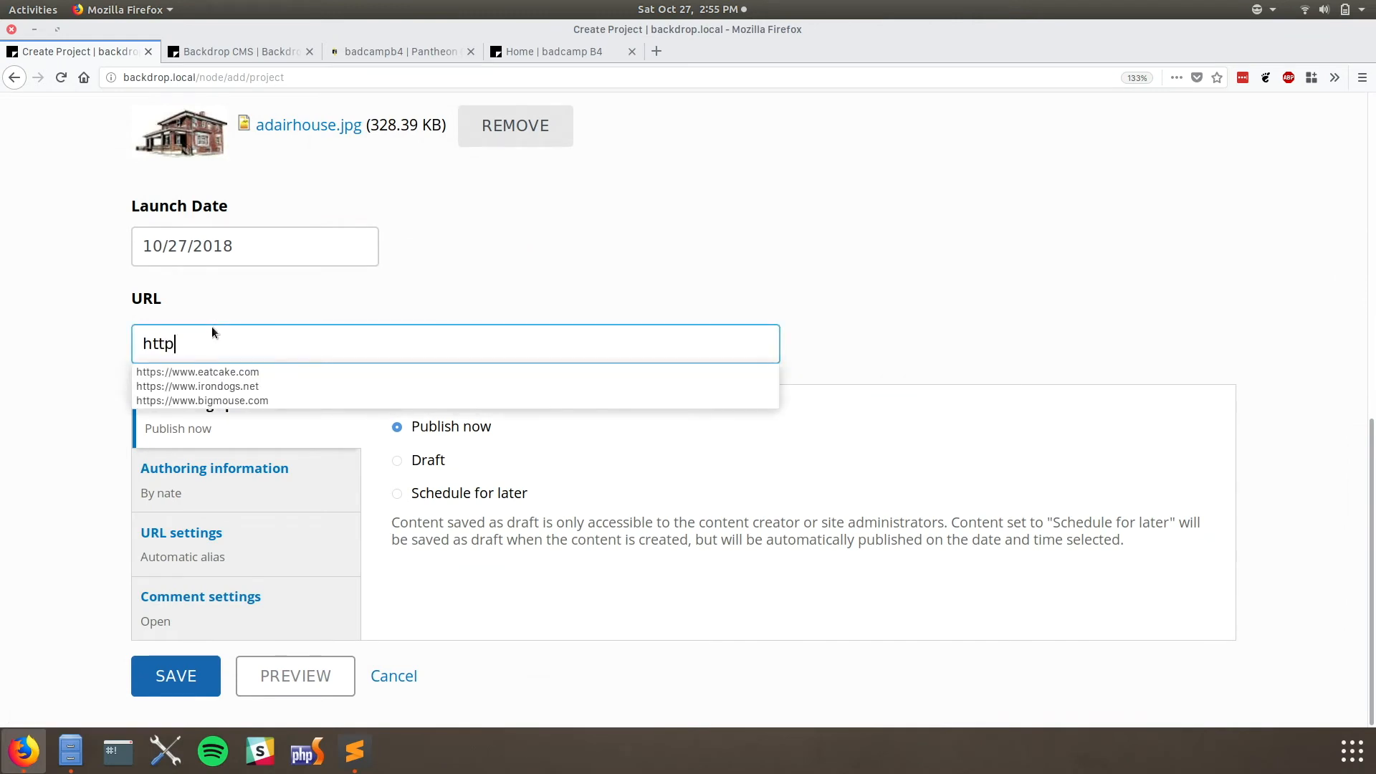
{"action": "type", "text": "://s"}
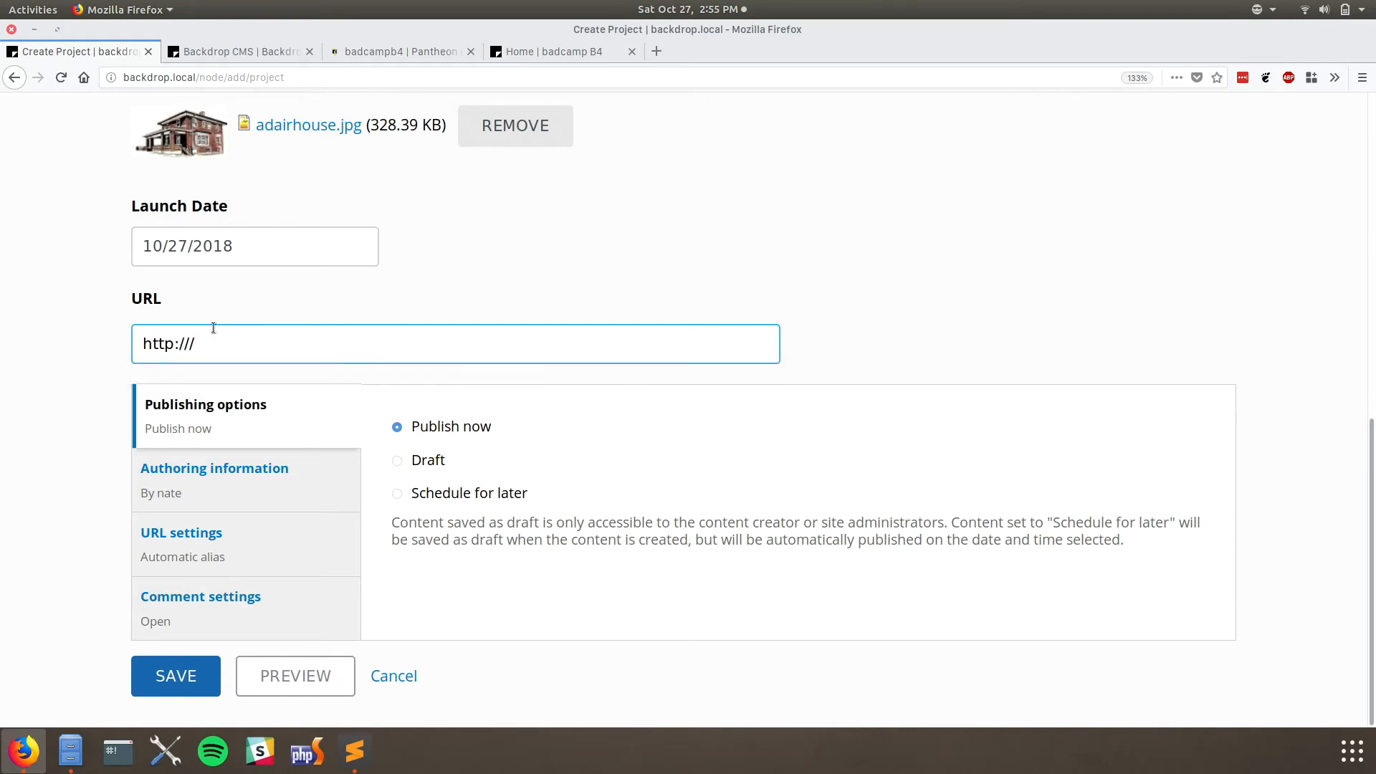
{"action": "type", "text": "mallhouse.com"}
{"action": "left_click", "coordinate": [161, 678]}
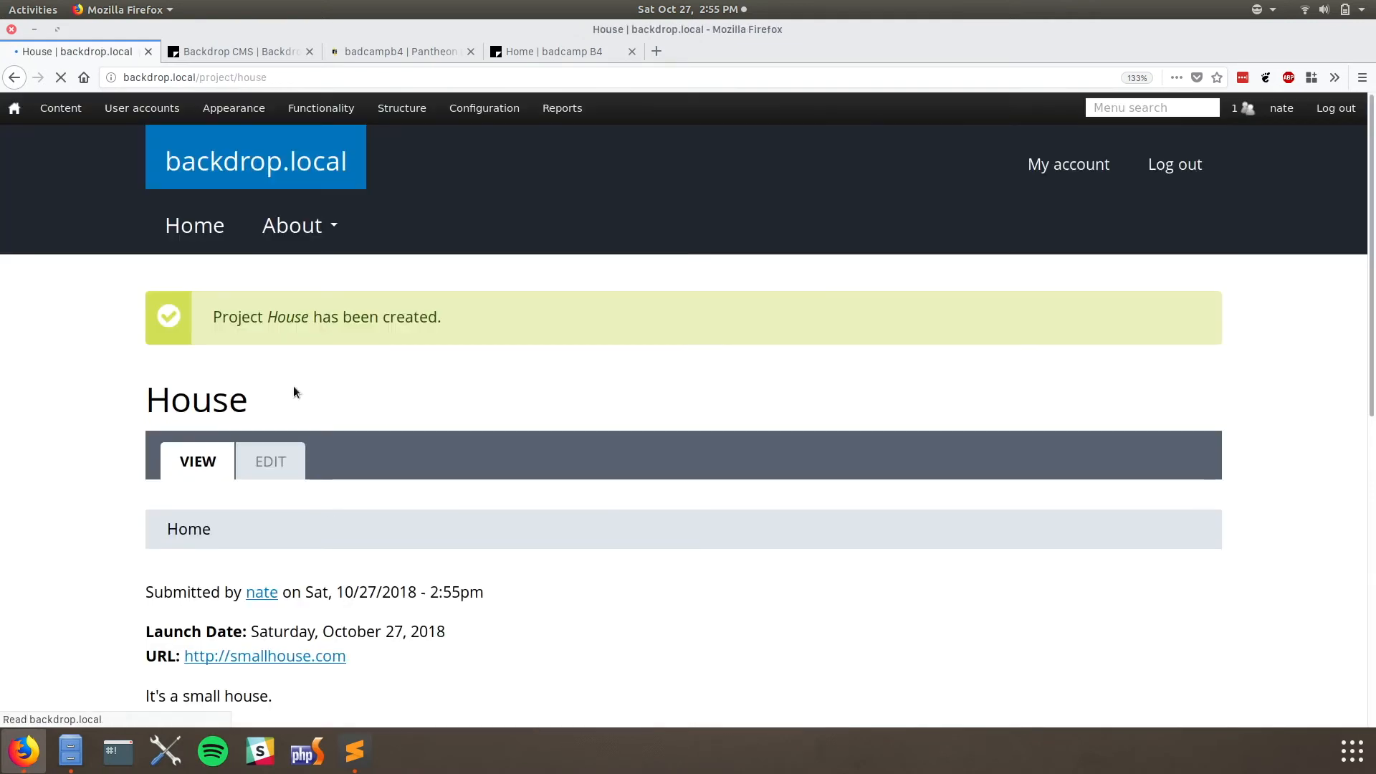
- Start another Project content item and upload cake.jpg as its screenshot
{"action": "mouse_move", "coordinate": [68, 114]}
{"action": "mouse_move", "coordinate": [79, 139]}
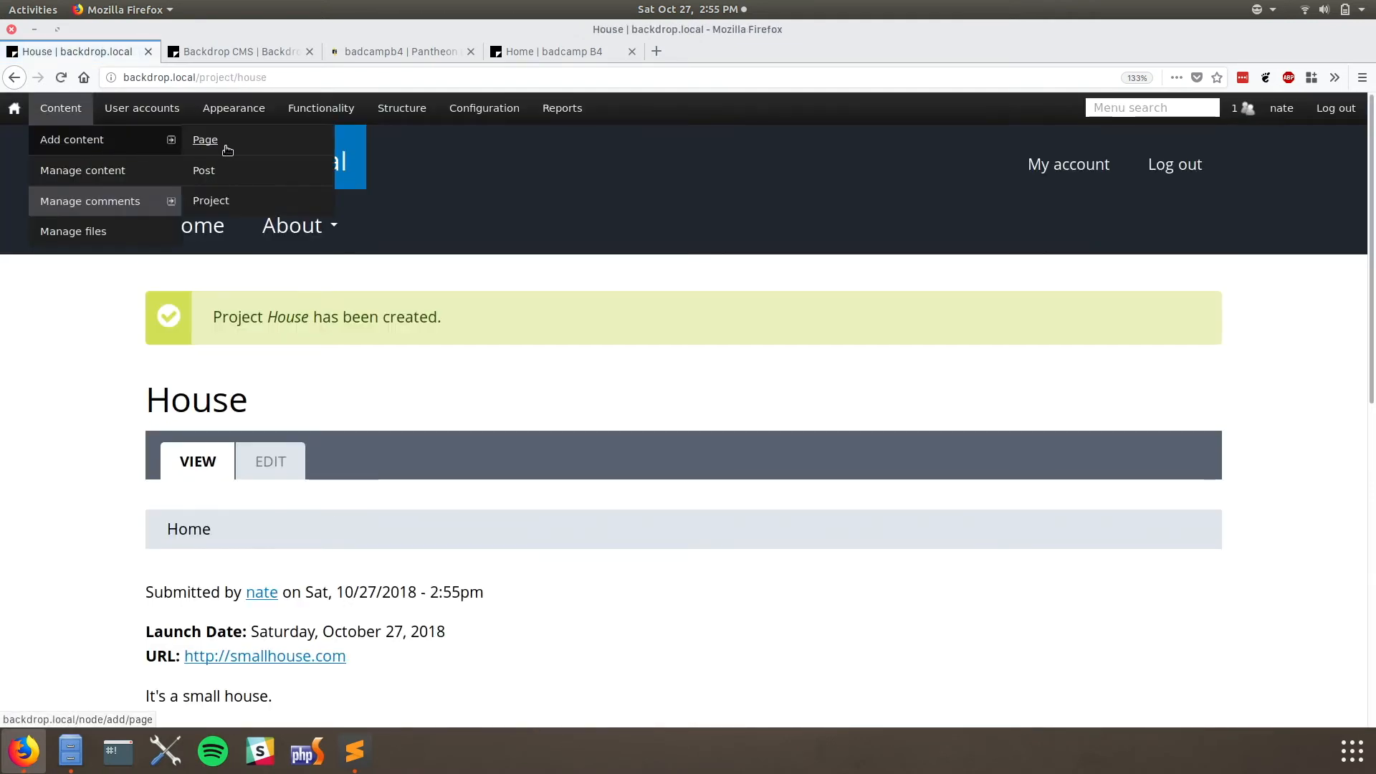
{"action": "left_click", "coordinate": [208, 202]}
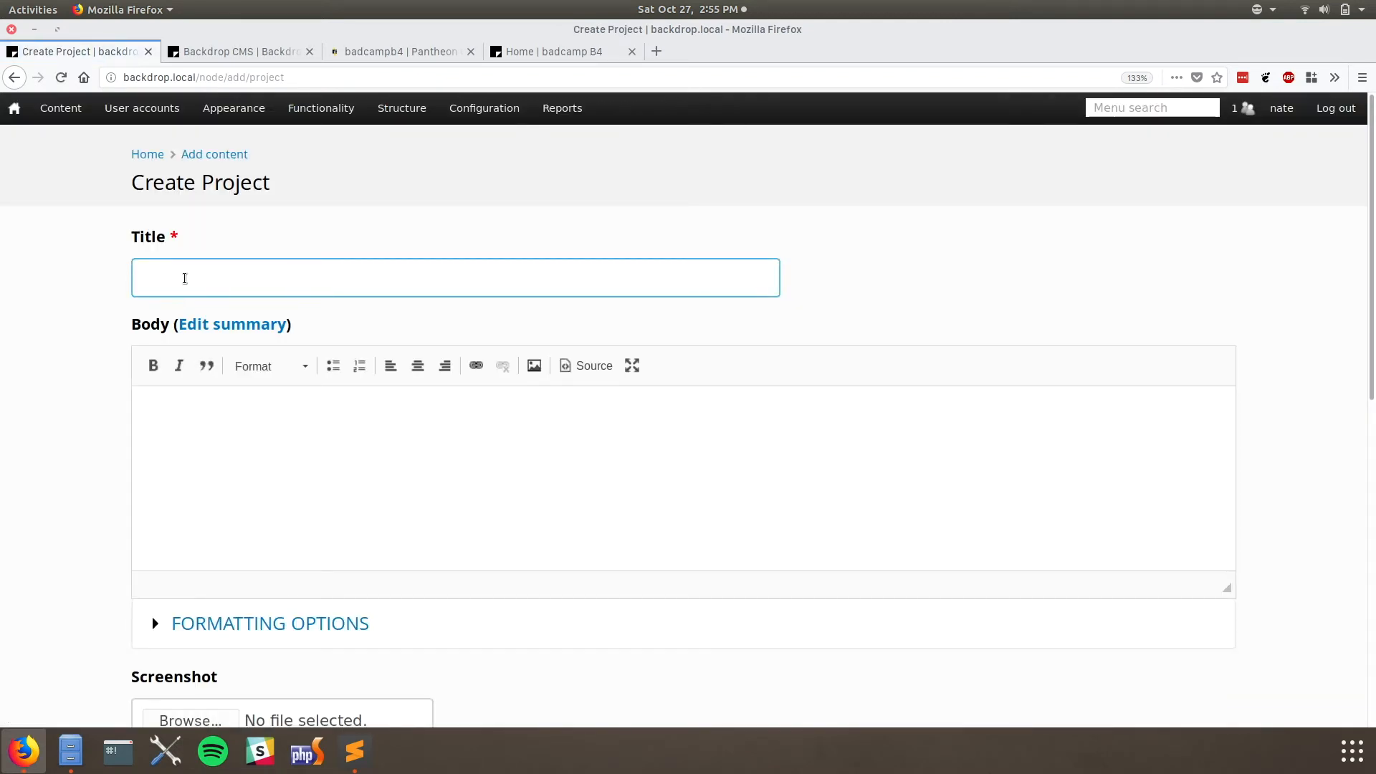
{"action": "scroll", "coordinate": [185, 278], "scroll_direction": "down", "scroll_amount": 6}
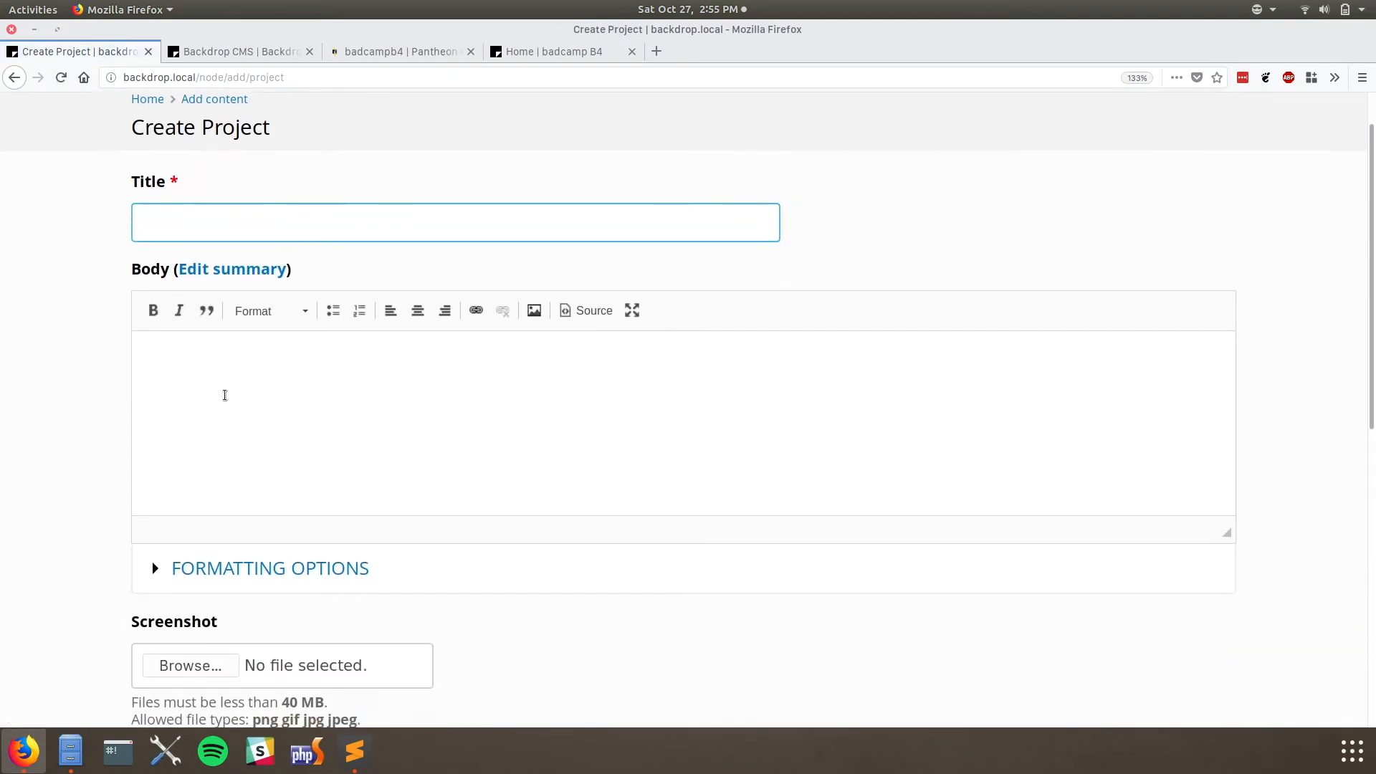
{"action": "left_click", "coordinate": [192, 380]}
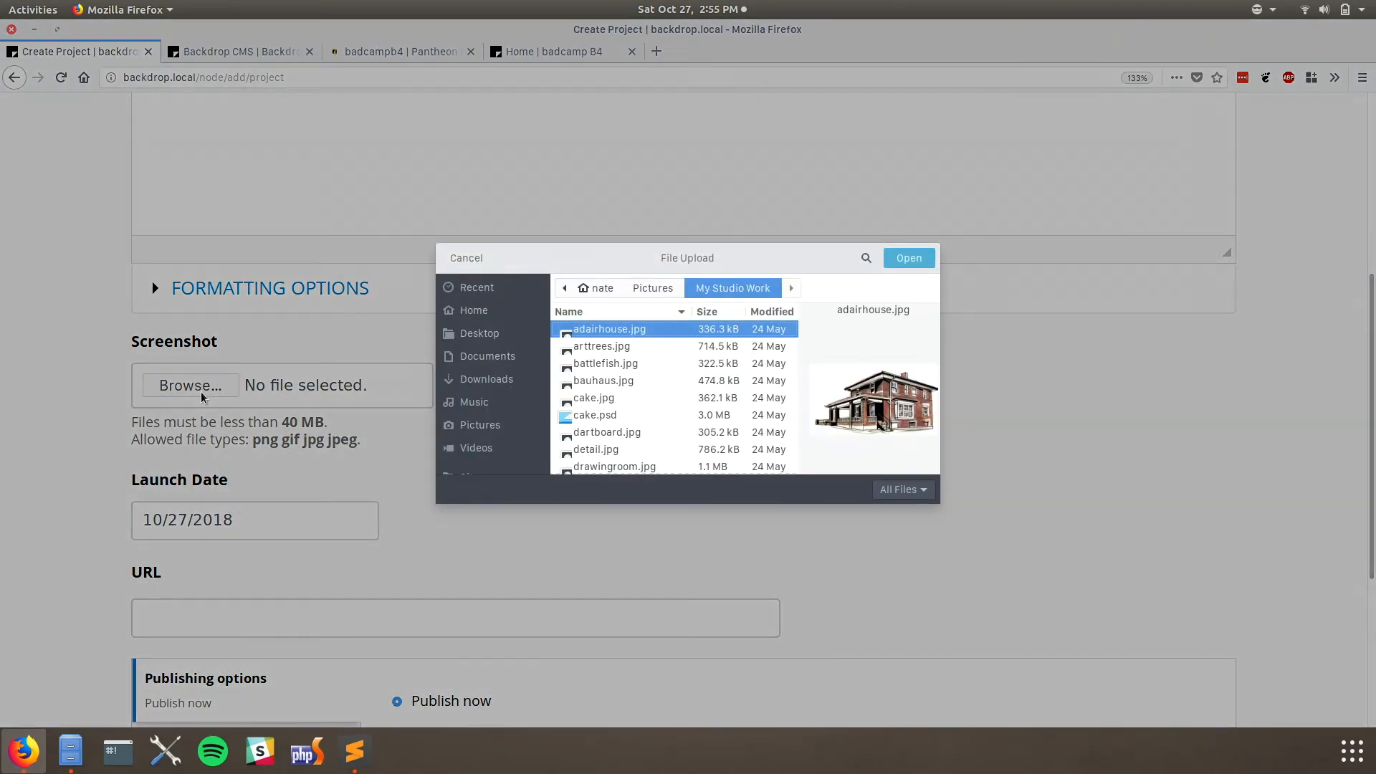
{"action": "left_click", "coordinate": [577, 398]}
{"action": "double_click", "coordinate": [577, 398]}
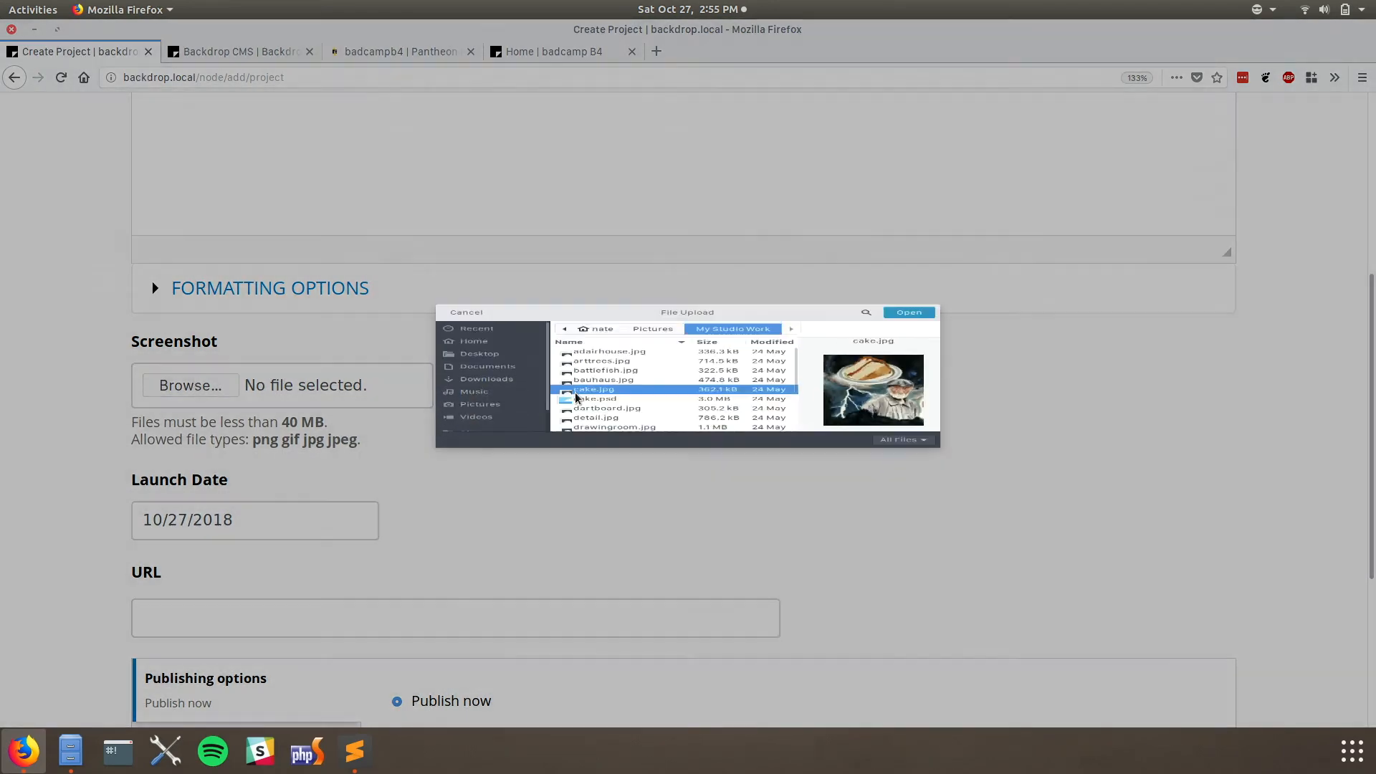
{"action": "scroll", "coordinate": [376, 312], "scroll_direction": "up", "scroll_amount": 6}
{"action": "left_click", "coordinate": [319, 279]}
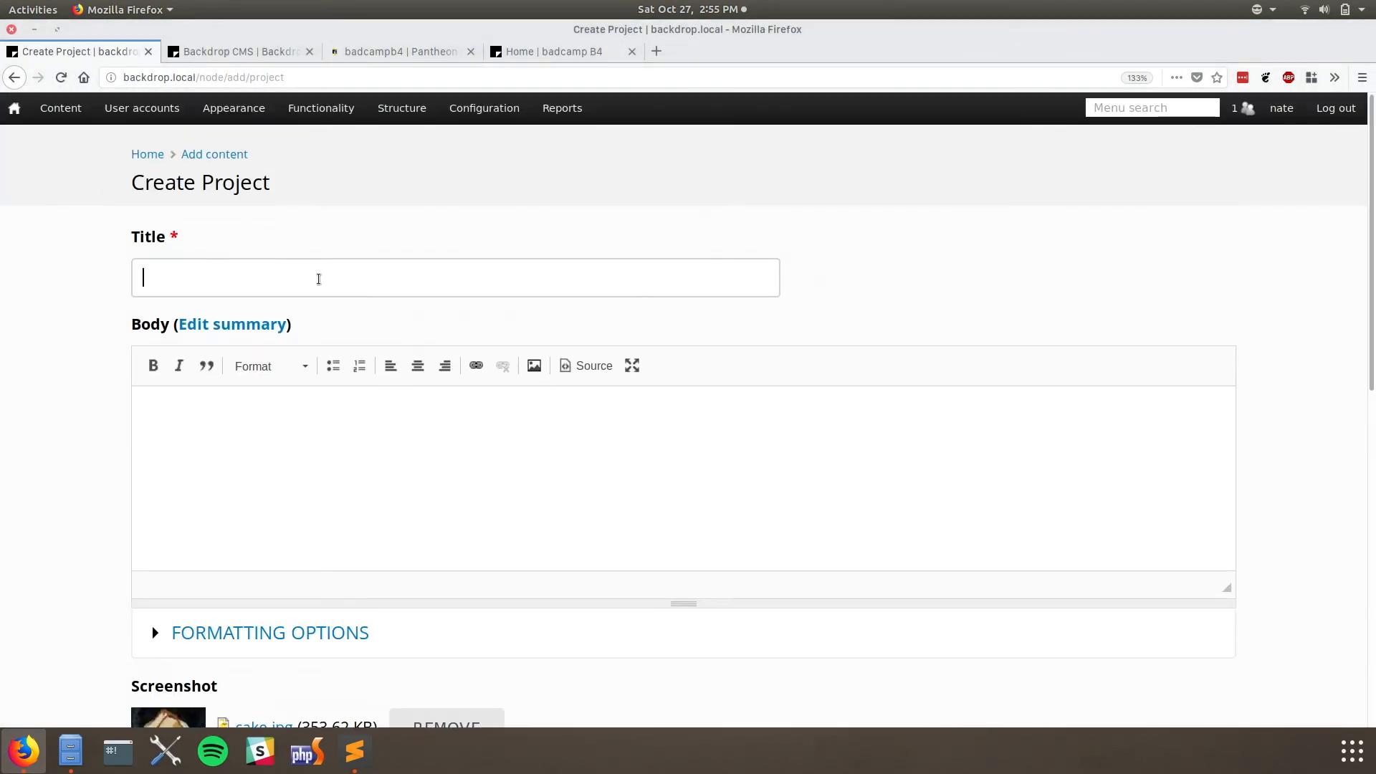
{"action": "type", "text": "Eat Cake"}
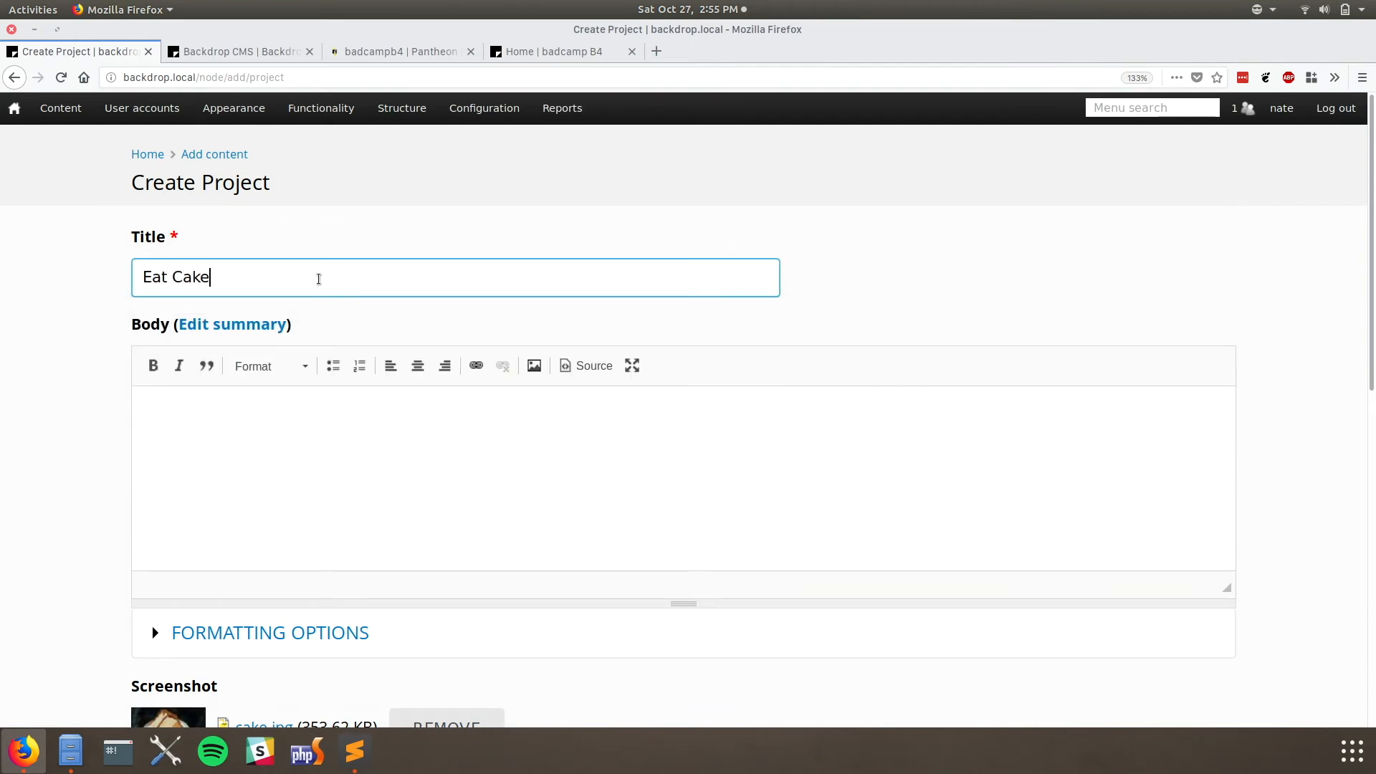
{"action": "key", "text": "Tab"}
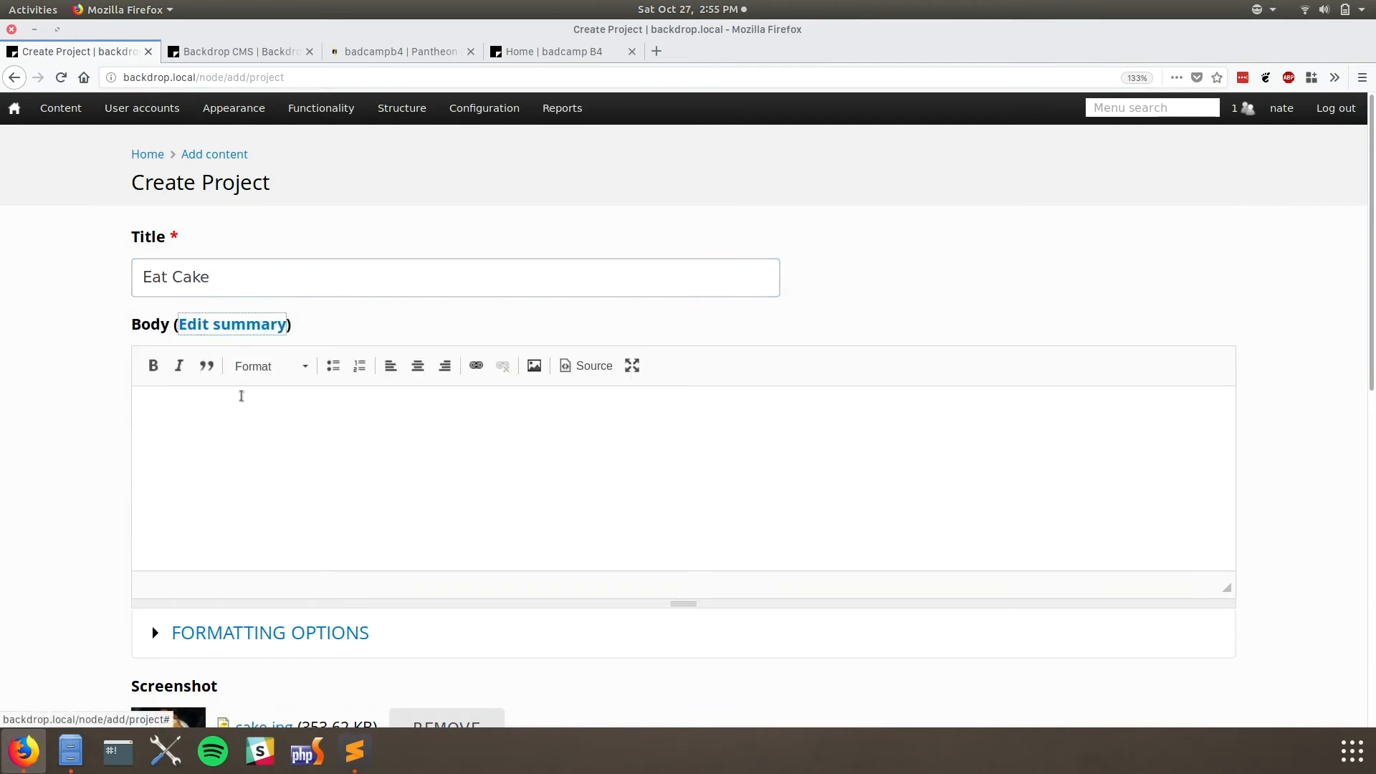
{"action": "left_click", "coordinate": [240, 397]}
{"action": "scroll", "coordinate": [244, 398], "scroll_direction": "down", "scroll_amount": 10}
{"action": "left_click", "coordinate": [221, 338]}
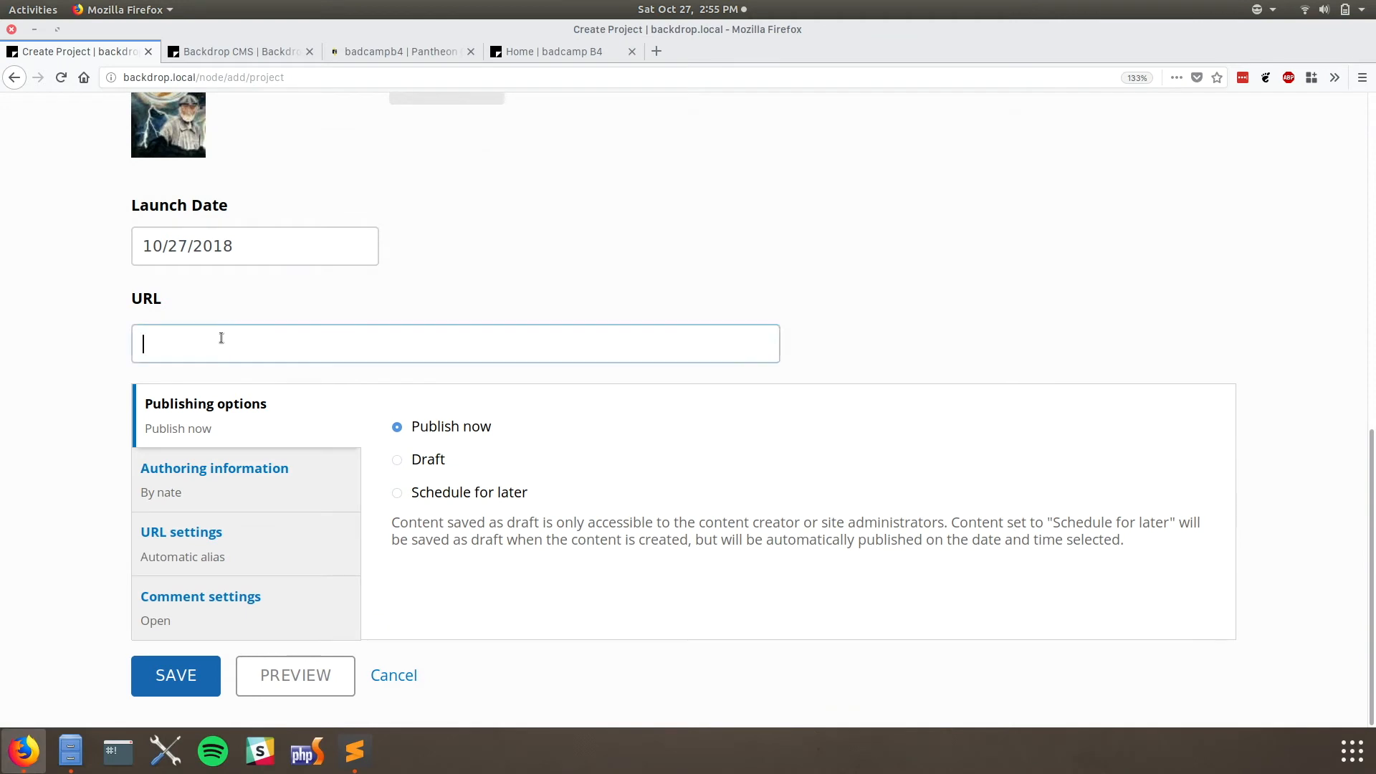
{"action": "type", "text": "ea"}
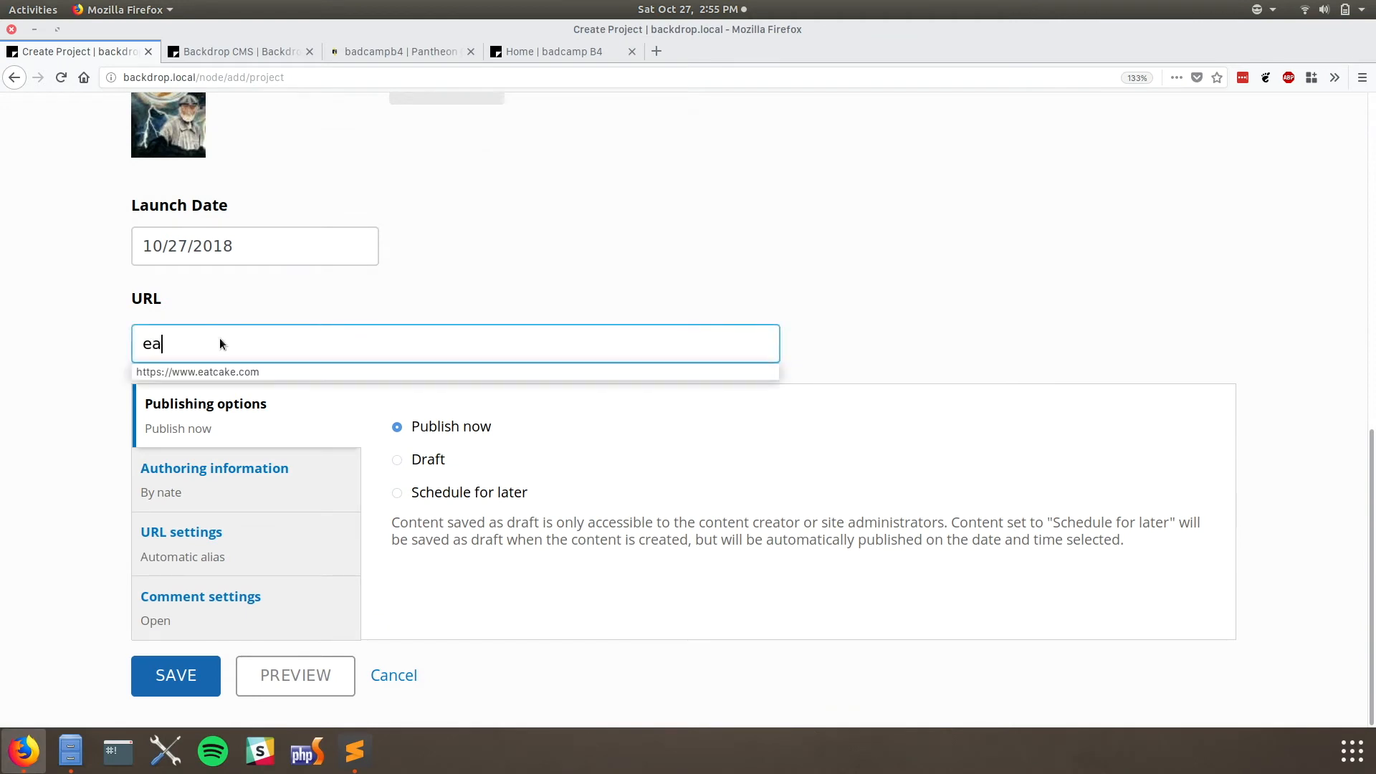
{"action": "key", "text": "Down"}
{"action": "key", "text": "Return"}
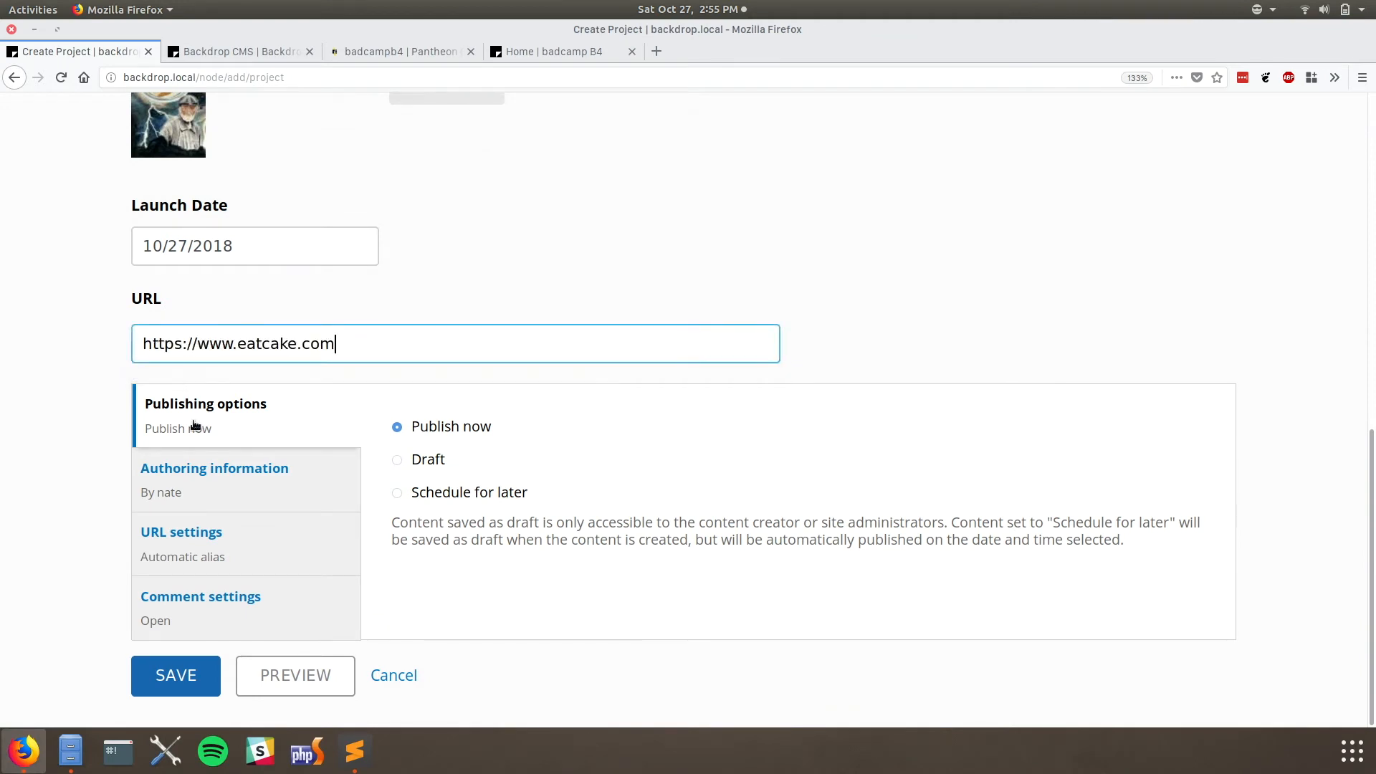
- Set the Eat Cake project's comments to Closed and save the project
{"action": "left_click", "coordinate": [269, 597]}
{"action": "double_click", "coordinate": [427, 492]}
{"action": "left_click_drag", "start_coordinate": [427, 492], "coordinate": [179, 674]}
{"action": "left_click", "coordinate": [179, 673]}
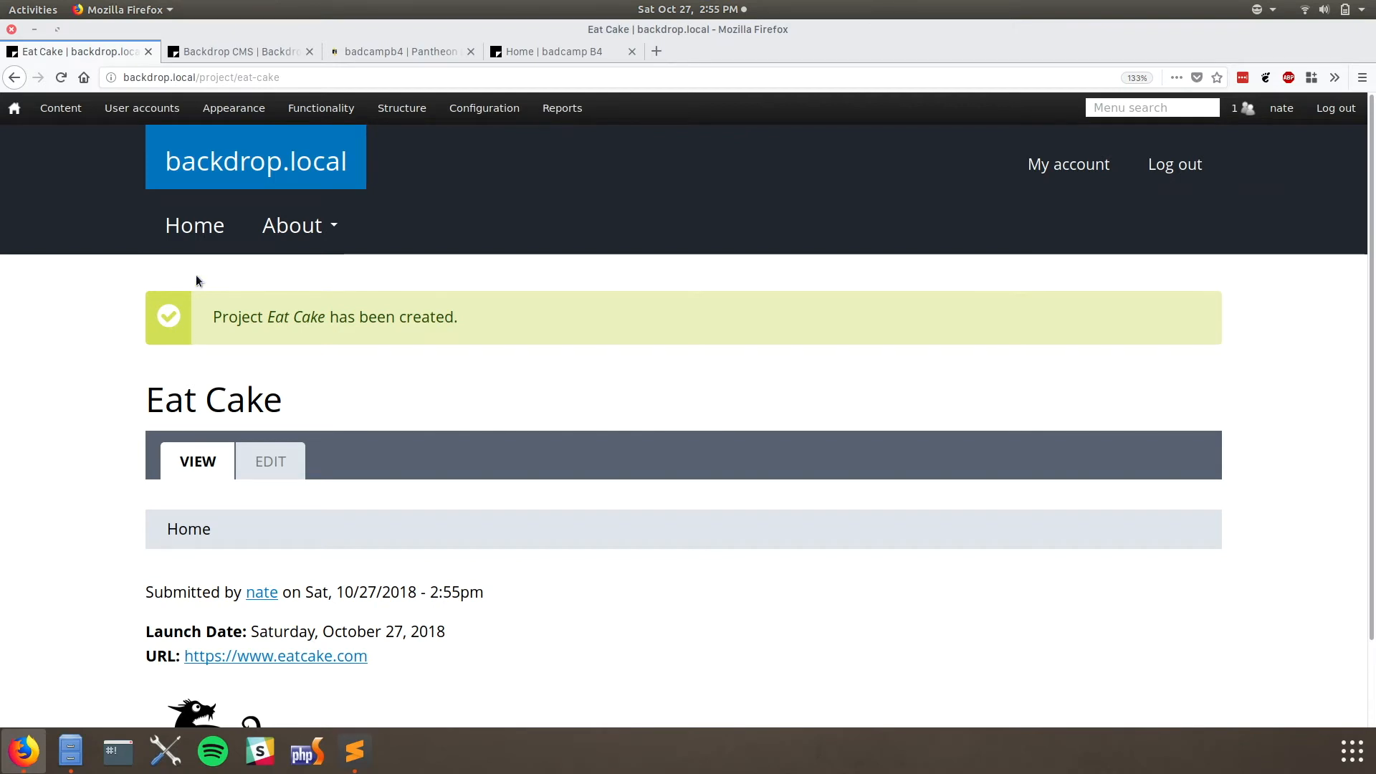
- Start adding a new view and name it "Projects"
{"action": "mouse_move", "coordinate": [402, 109]}
{"action": "mouse_move", "coordinate": [445, 298]}
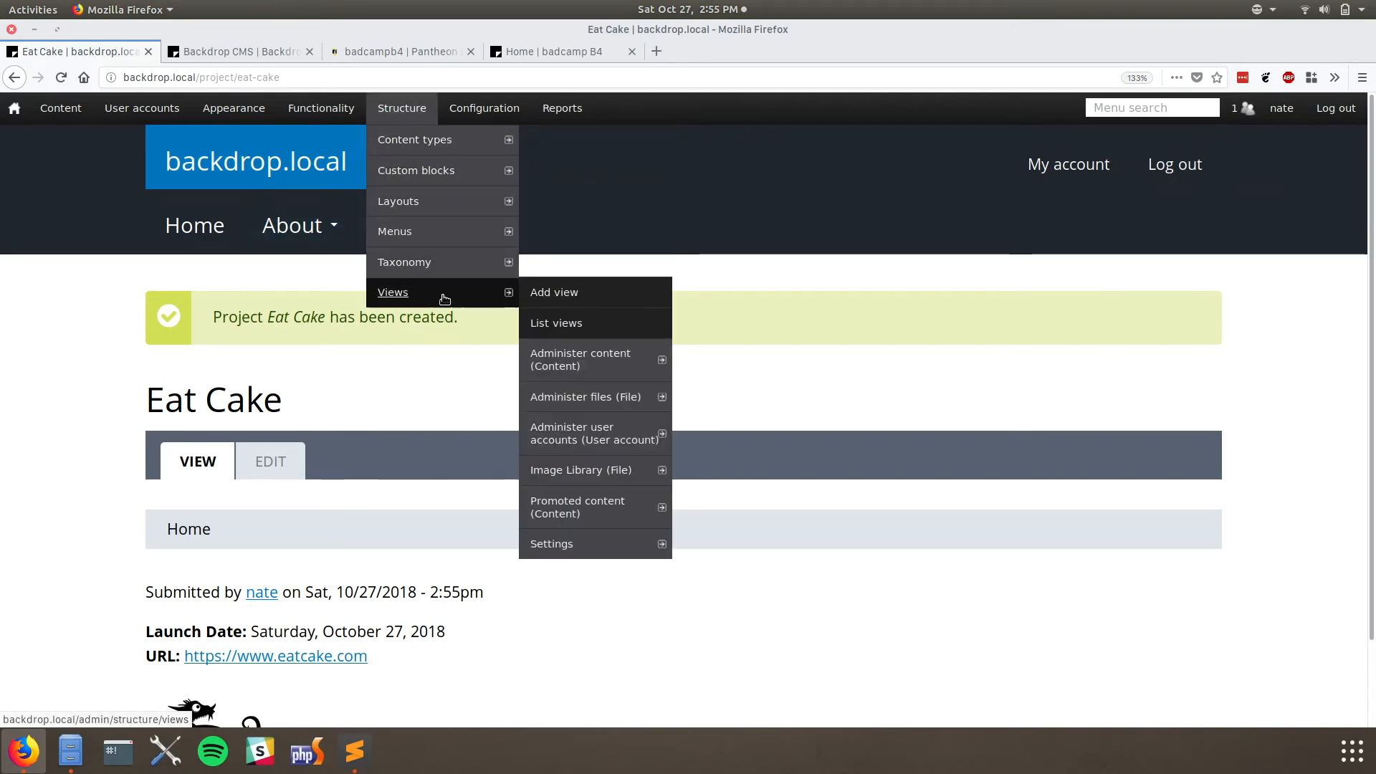
{"action": "left_click", "coordinate": [552, 290]}
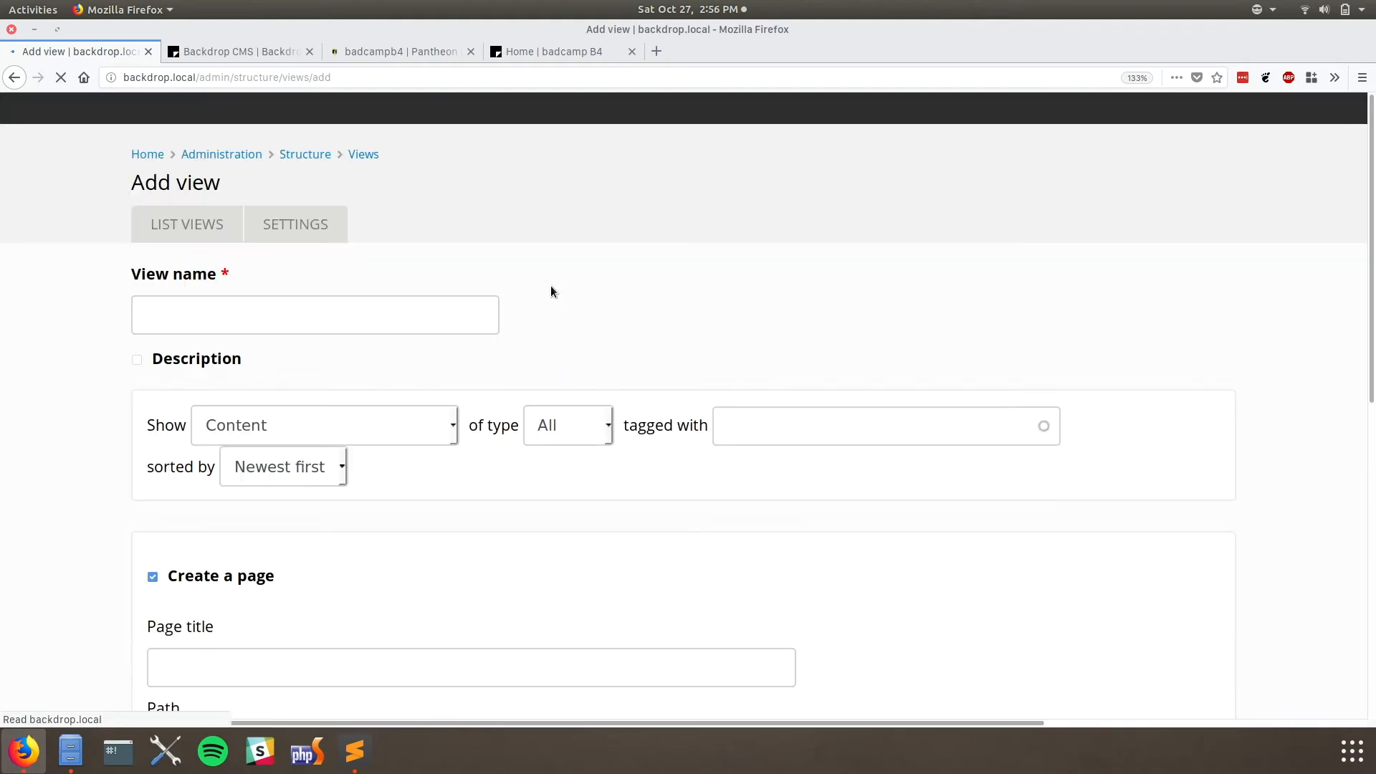
{"action": "left_click", "coordinate": [322, 320]}
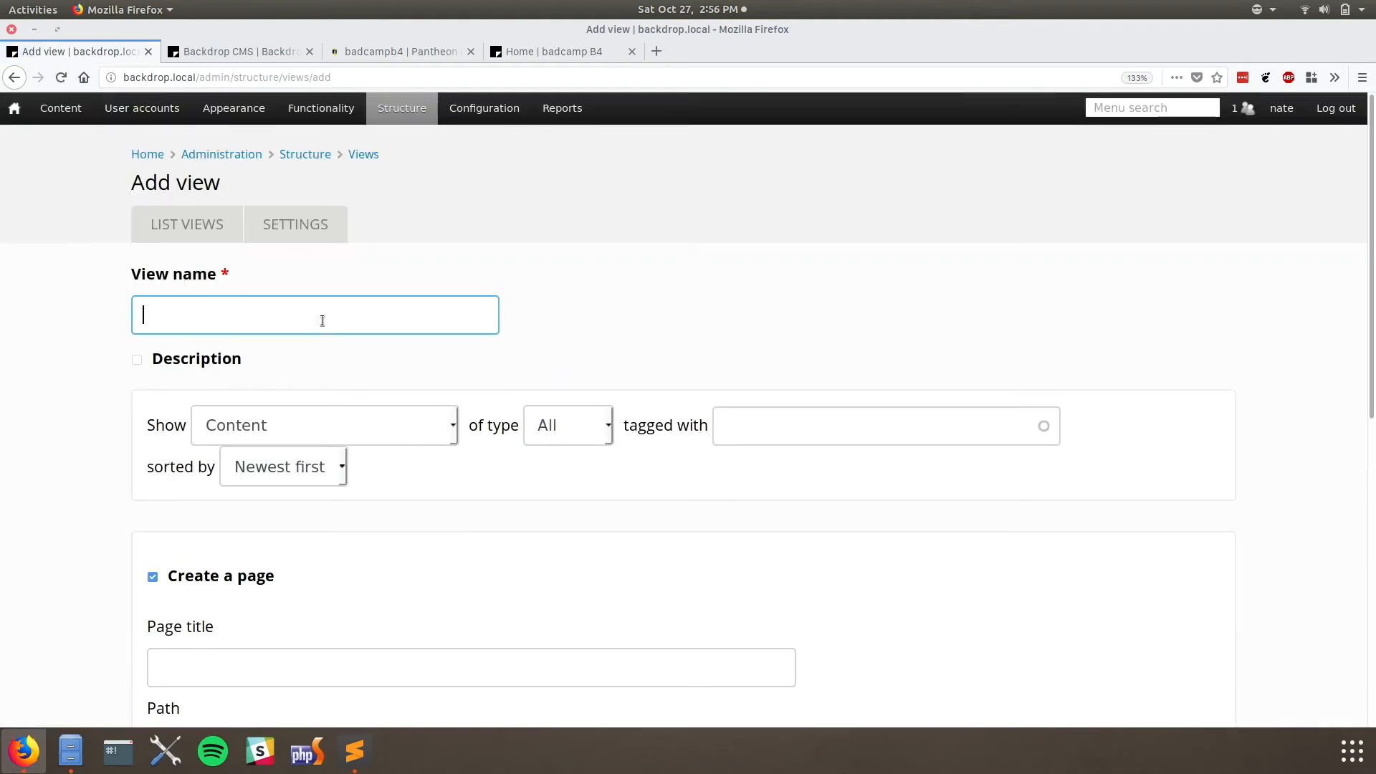
{"action": "type", "text": "P"}
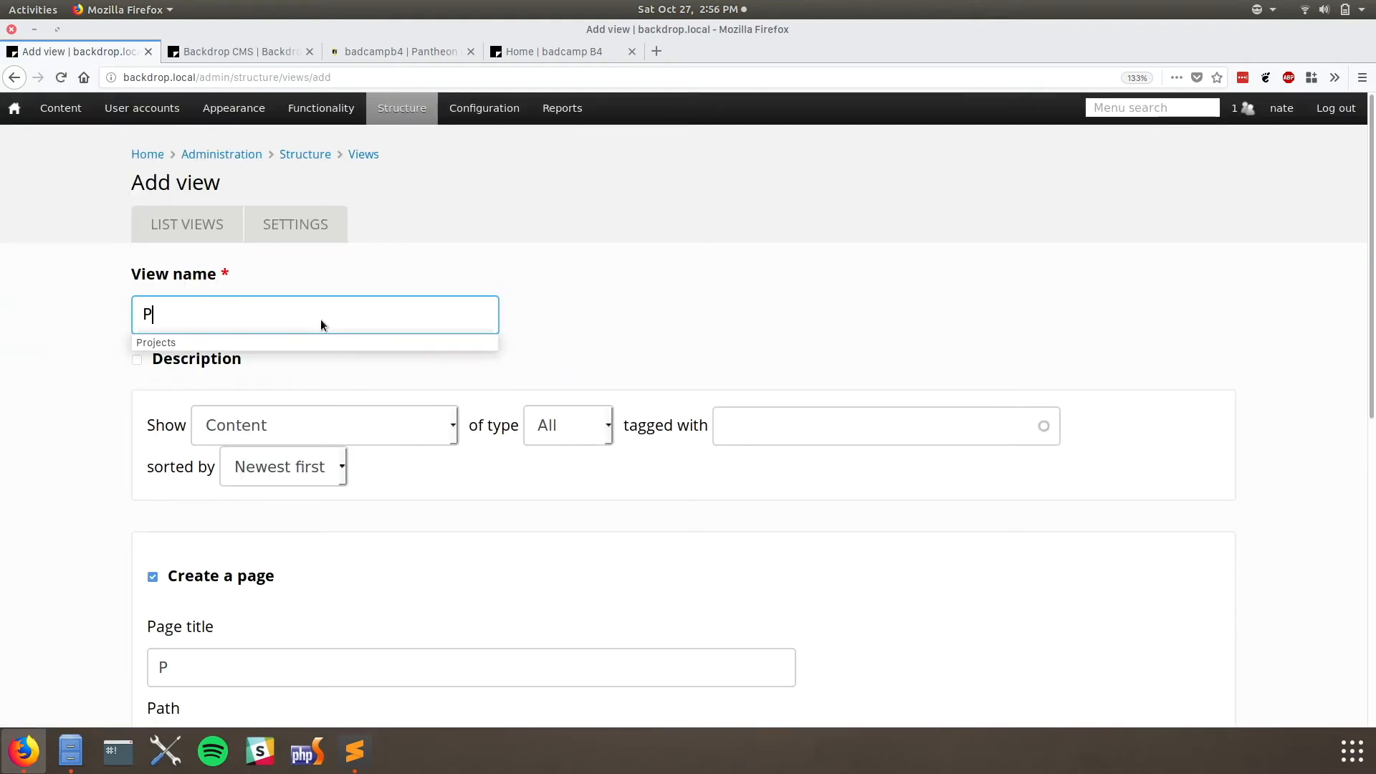
{"action": "key", "text": "Down"}
{"action": "key", "text": "Return"}
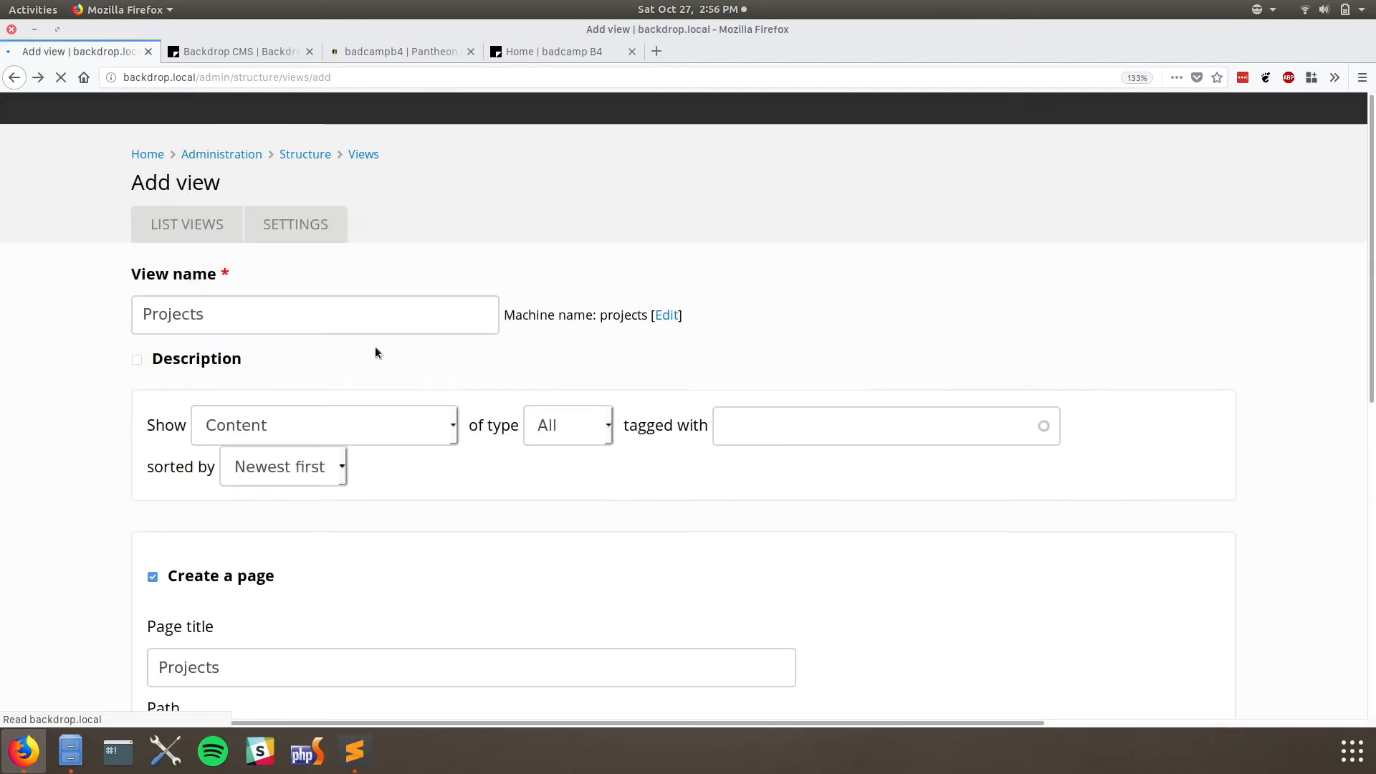
- Limit the Projects view to content of type Project and turn off its page display
{"action": "scroll", "coordinate": [375, 351], "scroll_direction": "down", "scroll_amount": 3}
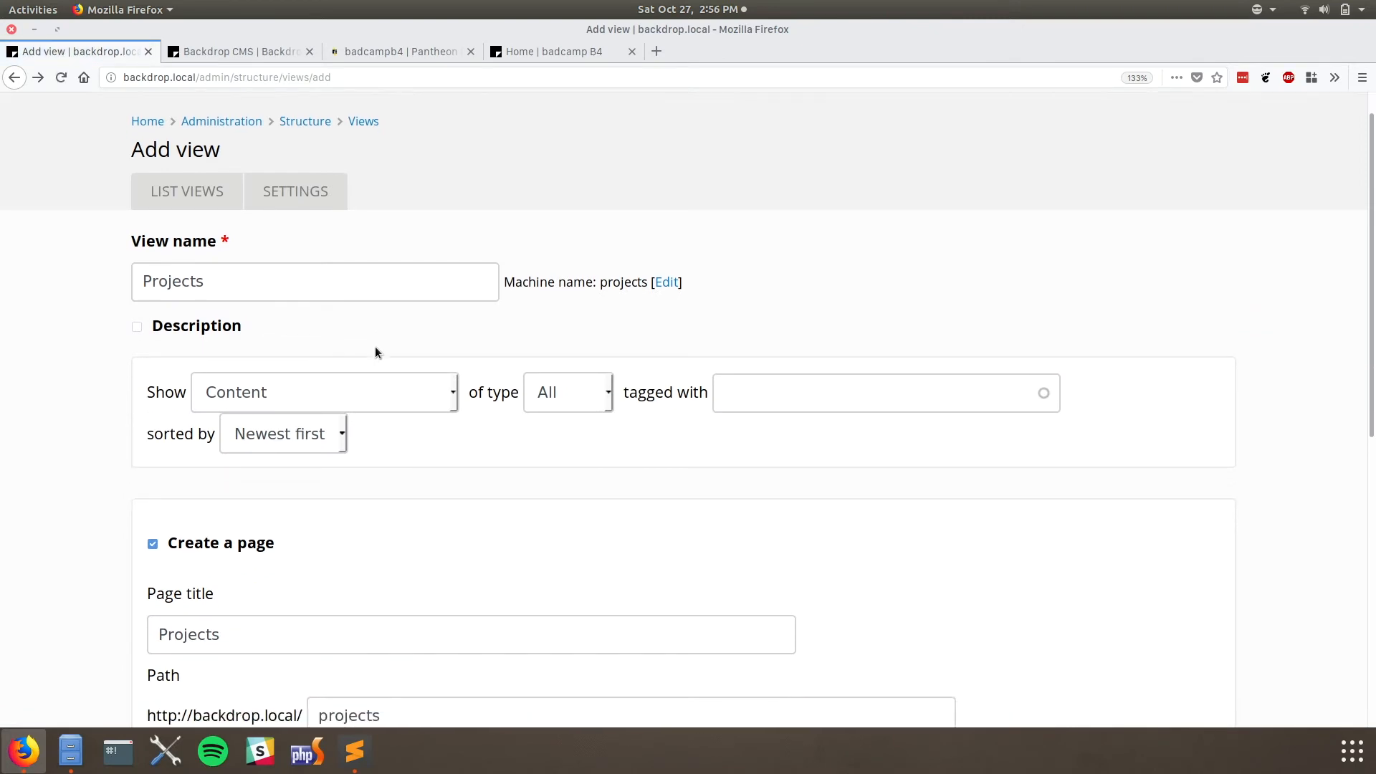
{"action": "left_click", "coordinate": [594, 324]}
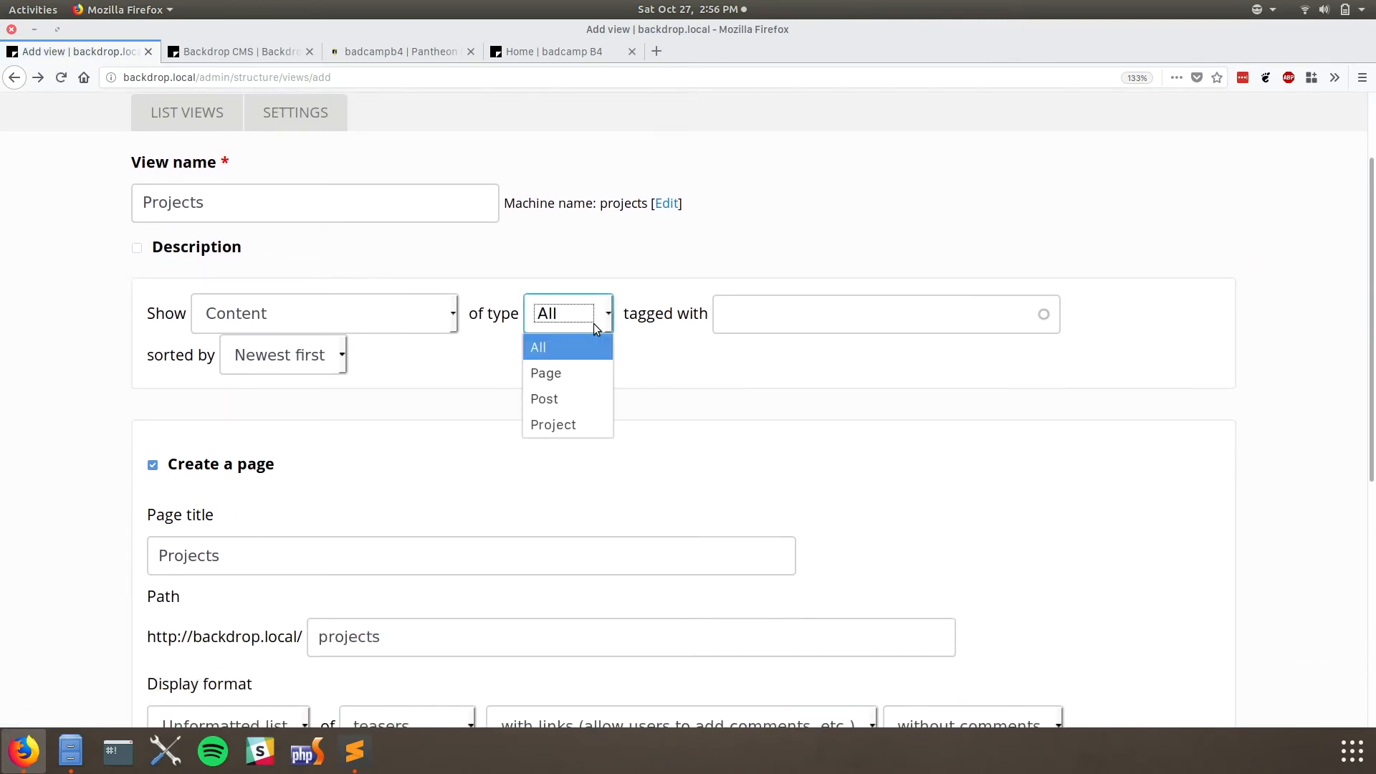
{"action": "left_click", "coordinate": [562, 429]}
{"action": "scroll", "coordinate": [347, 406], "scroll_direction": "down", "scroll_amount": 3}
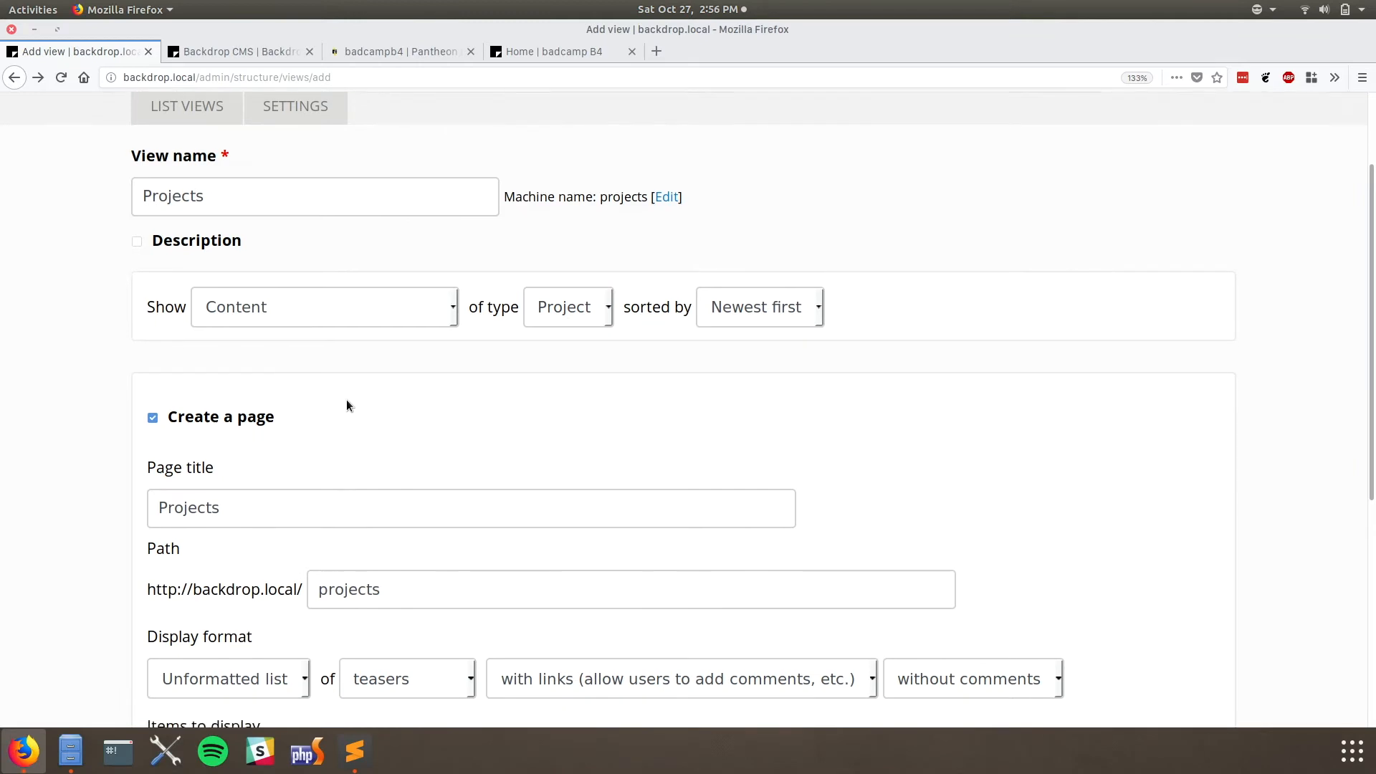
{"action": "left_click", "coordinate": [178, 312]}
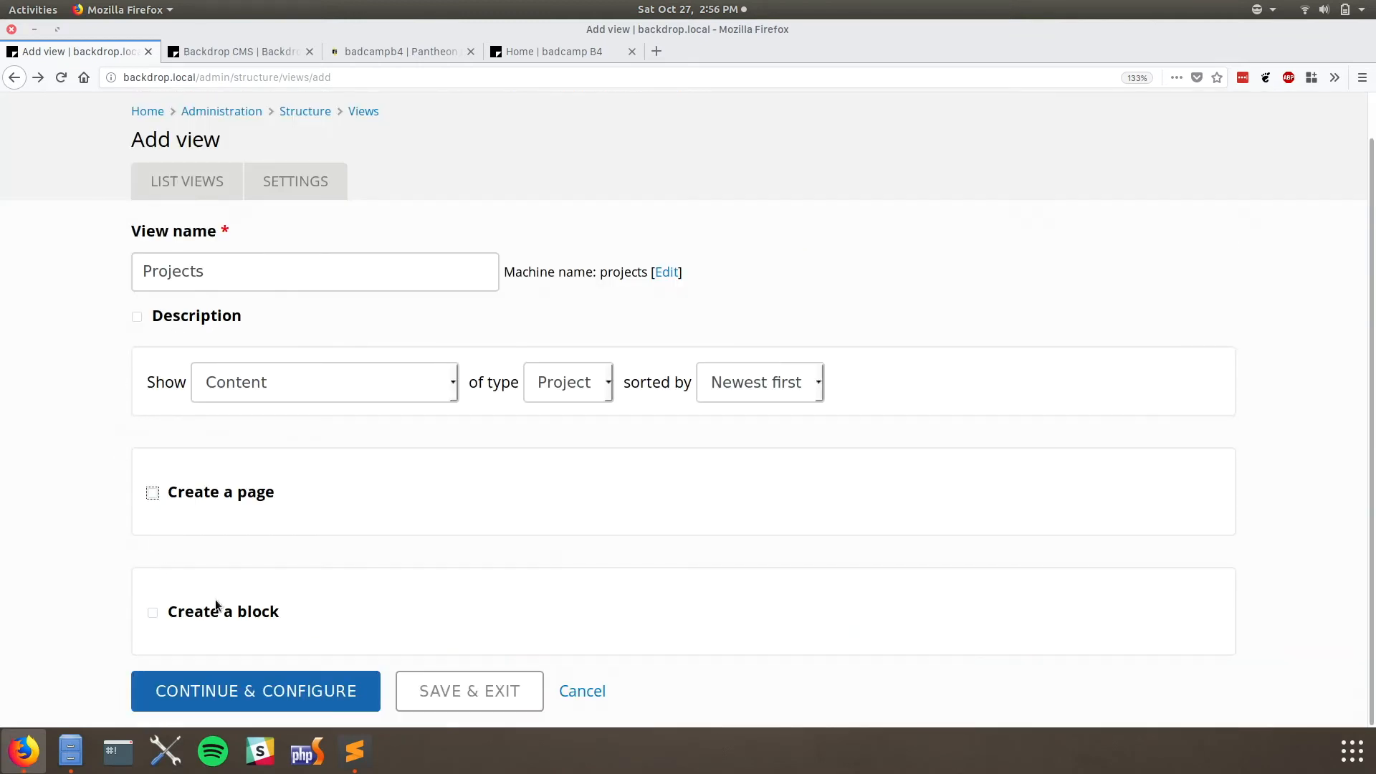
- Create a block display formatted as an HTML list for the Projects view and continue to its configuration
{"action": "left_click", "coordinate": [192, 617]}
{"action": "scroll", "coordinate": [89, 558], "scroll_direction": "down", "scroll_amount": 8}
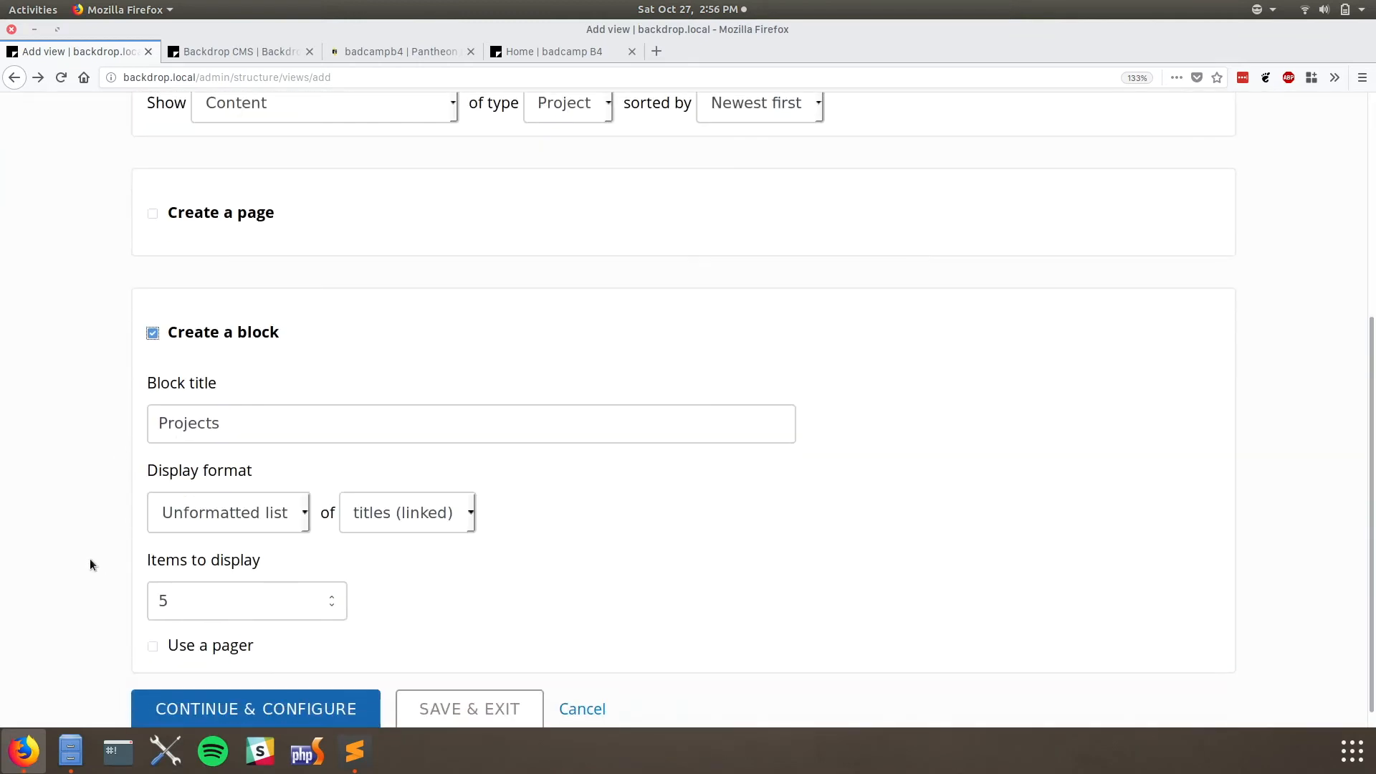
{"action": "left_click", "coordinate": [252, 496]}
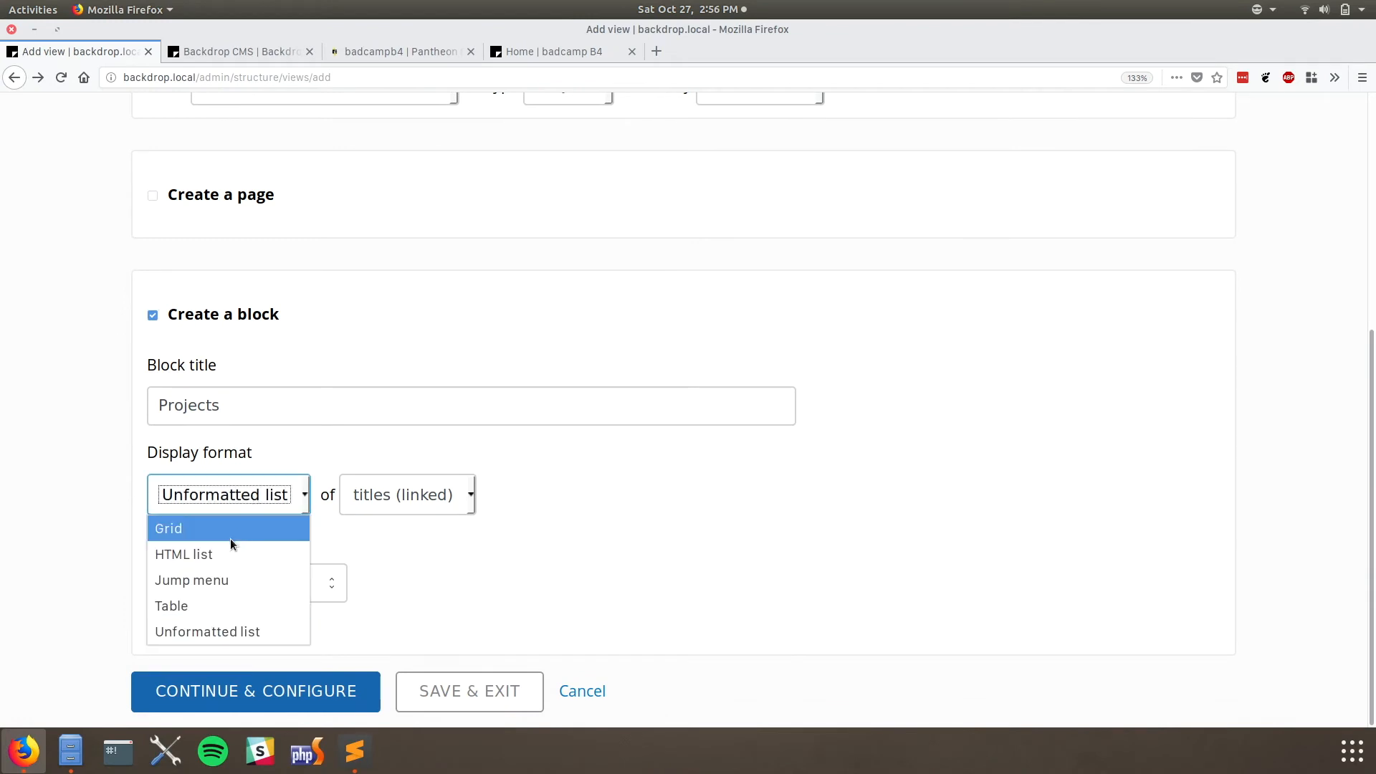
{"action": "left_click", "coordinate": [222, 556]}
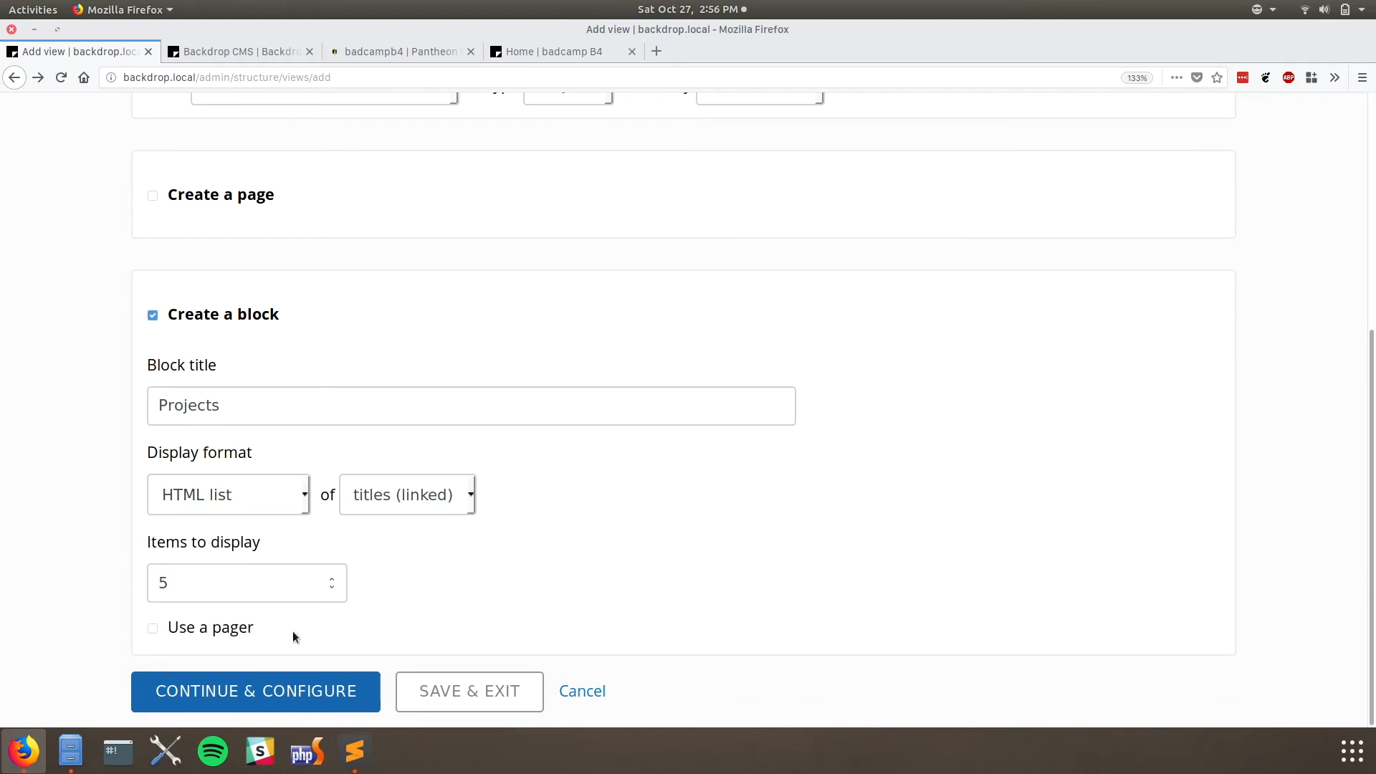
{"action": "left_click", "coordinate": [222, 691]}
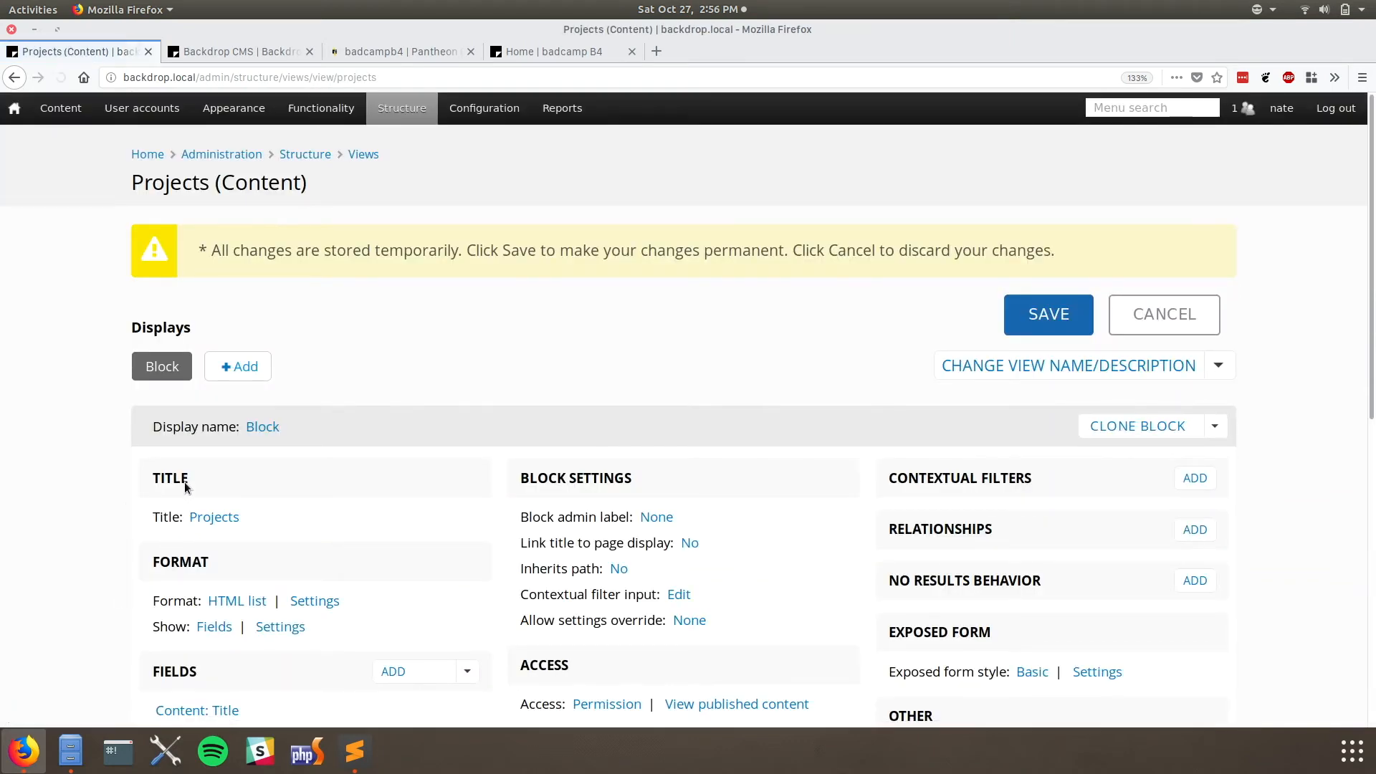
- Set the block admin label of the Projects view's block display to Project List
{"action": "scroll", "coordinate": [459, 372], "scroll_direction": "down", "scroll_amount": 3}
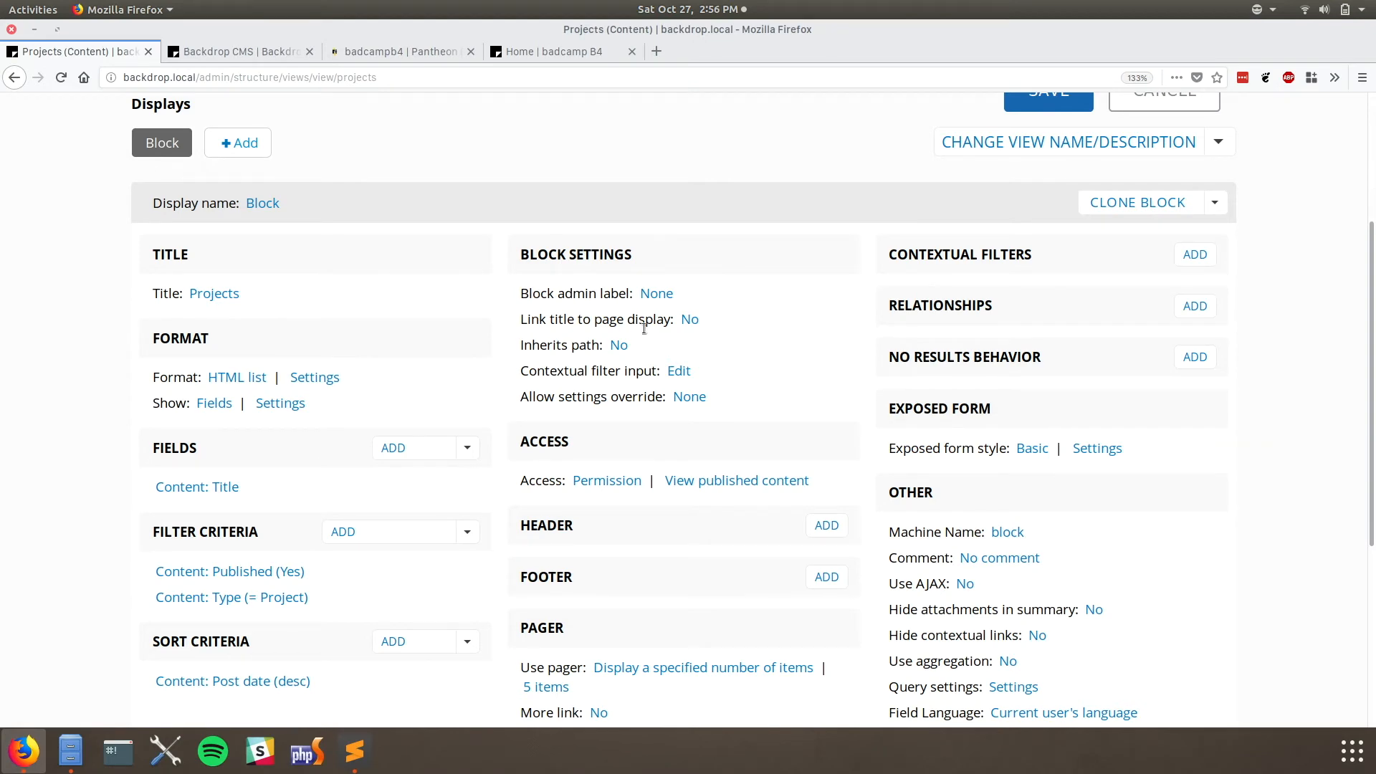
{"action": "left_click", "coordinate": [652, 295]}
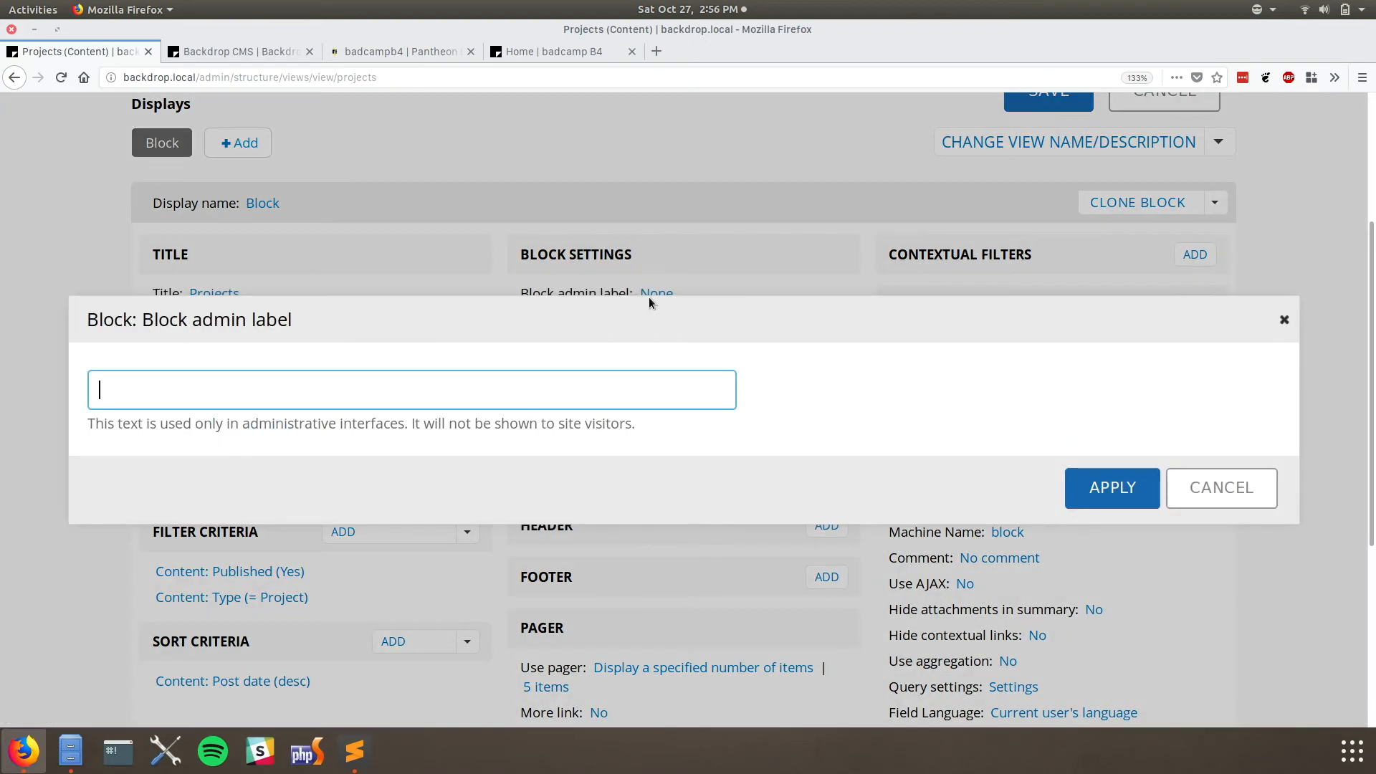
{"action": "type", "text": "Project List"}
{"action": "left_click", "coordinate": [1104, 488]}
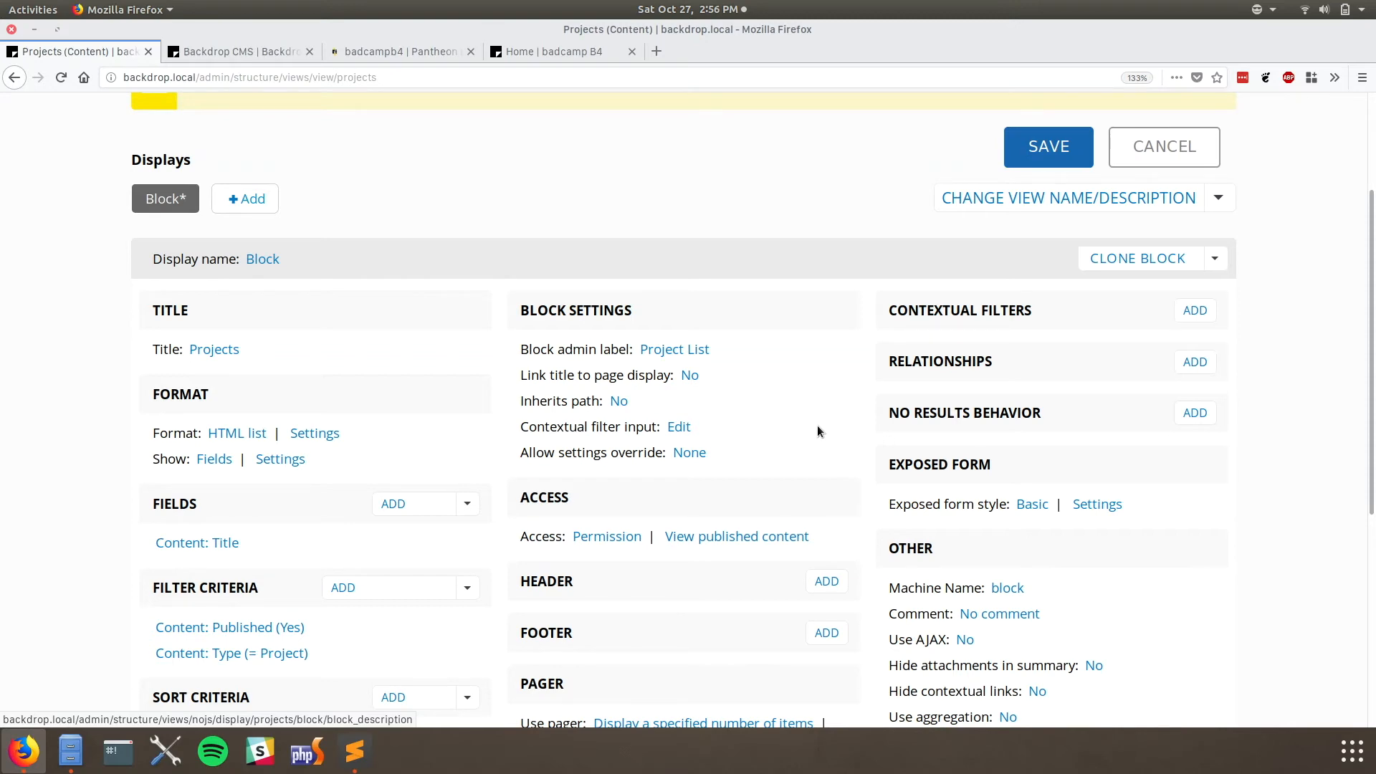
- Allow the Items per page setting to be overridden in the block's configuration
{"action": "scroll", "coordinate": [818, 428], "scroll_direction": "down", "scroll_amount": 1}
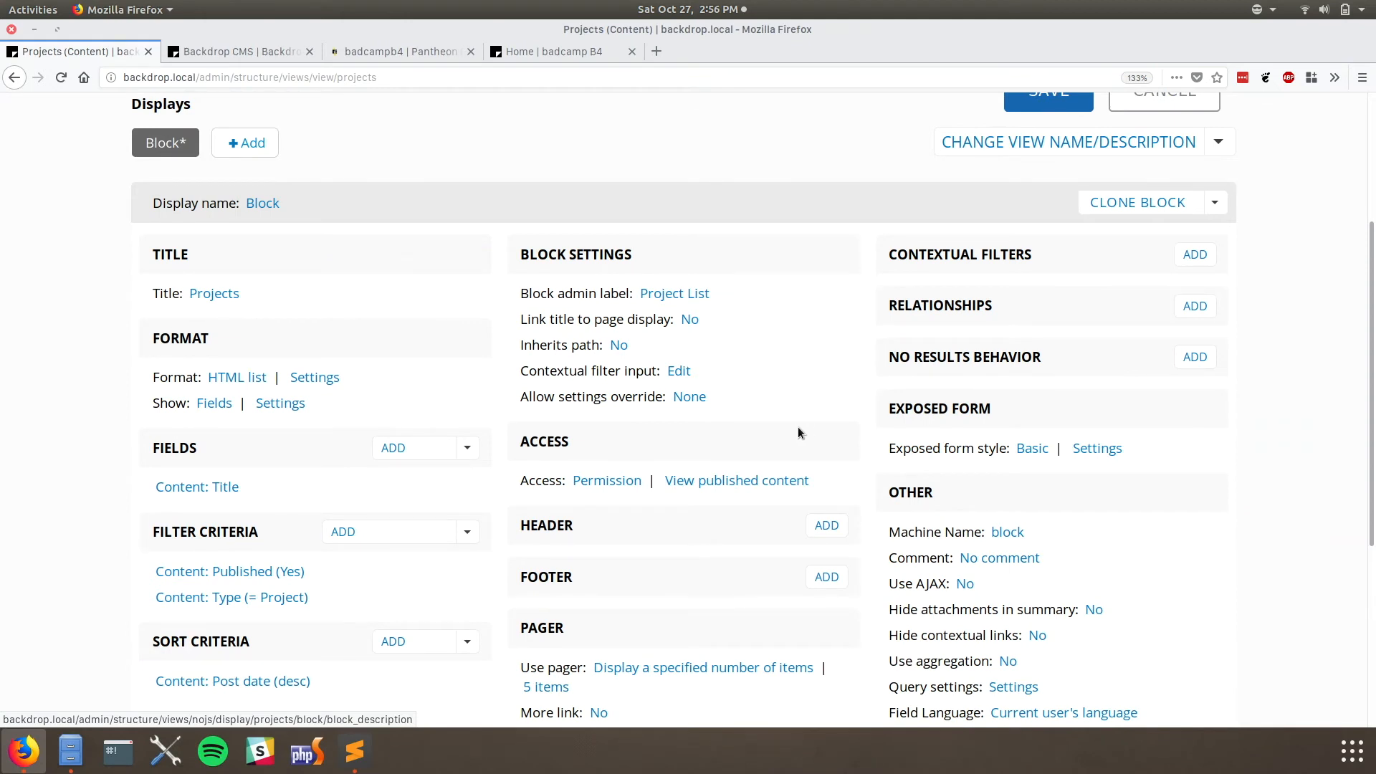
{"action": "scroll", "coordinate": [798, 427], "scroll_direction": "up", "scroll_amount": 4}
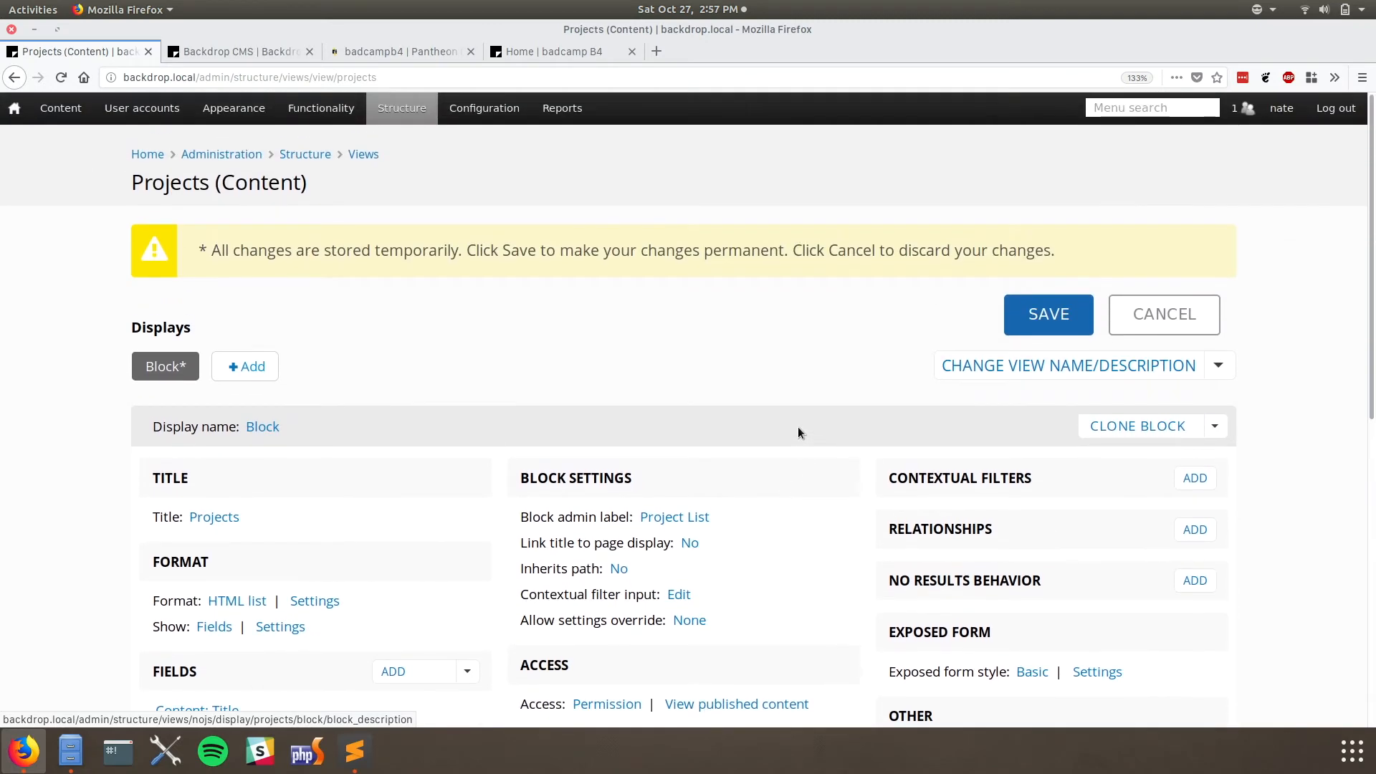
{"action": "scroll", "coordinate": [798, 427], "scroll_direction": "down", "scroll_amount": 4}
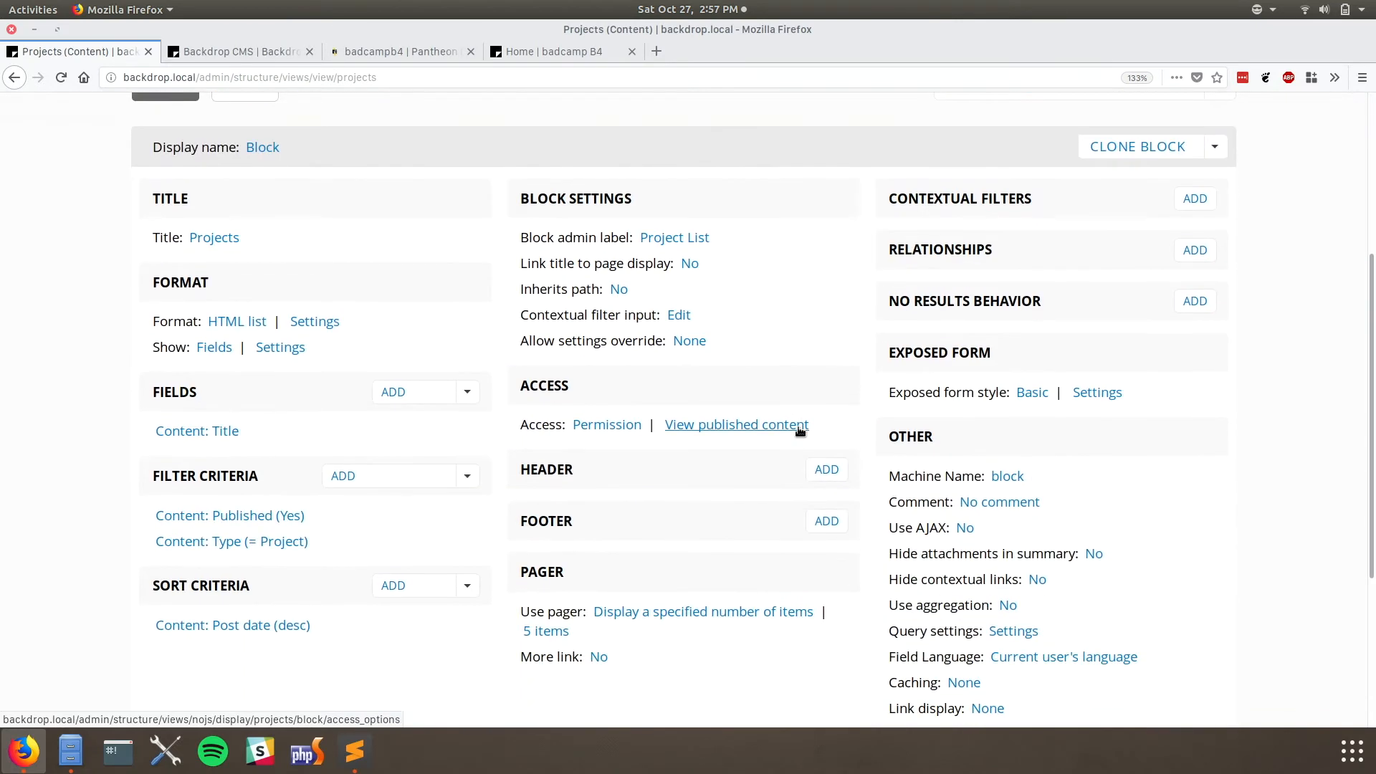
{"action": "left_click", "coordinate": [690, 342]}
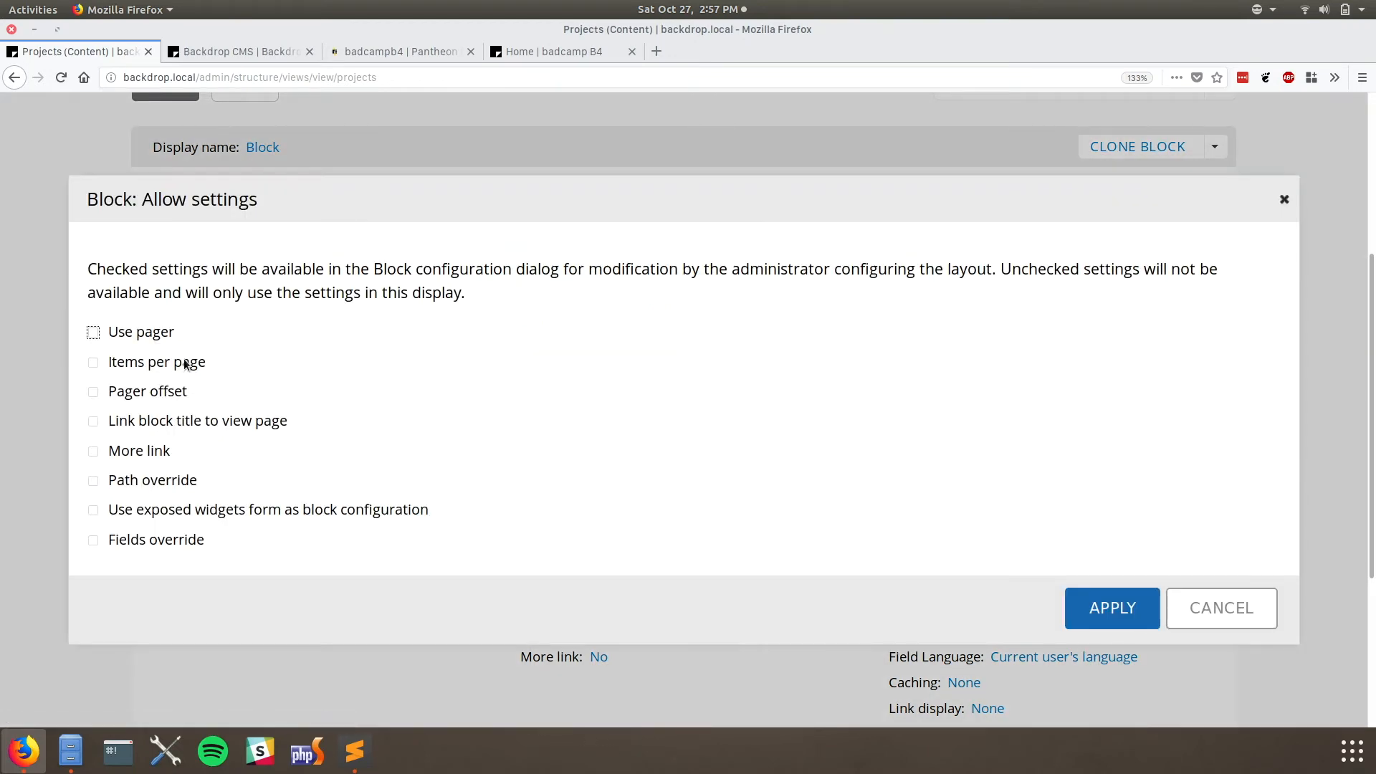
{"action": "left_click", "coordinate": [134, 363]}
{"action": "left_click", "coordinate": [1111, 608]}
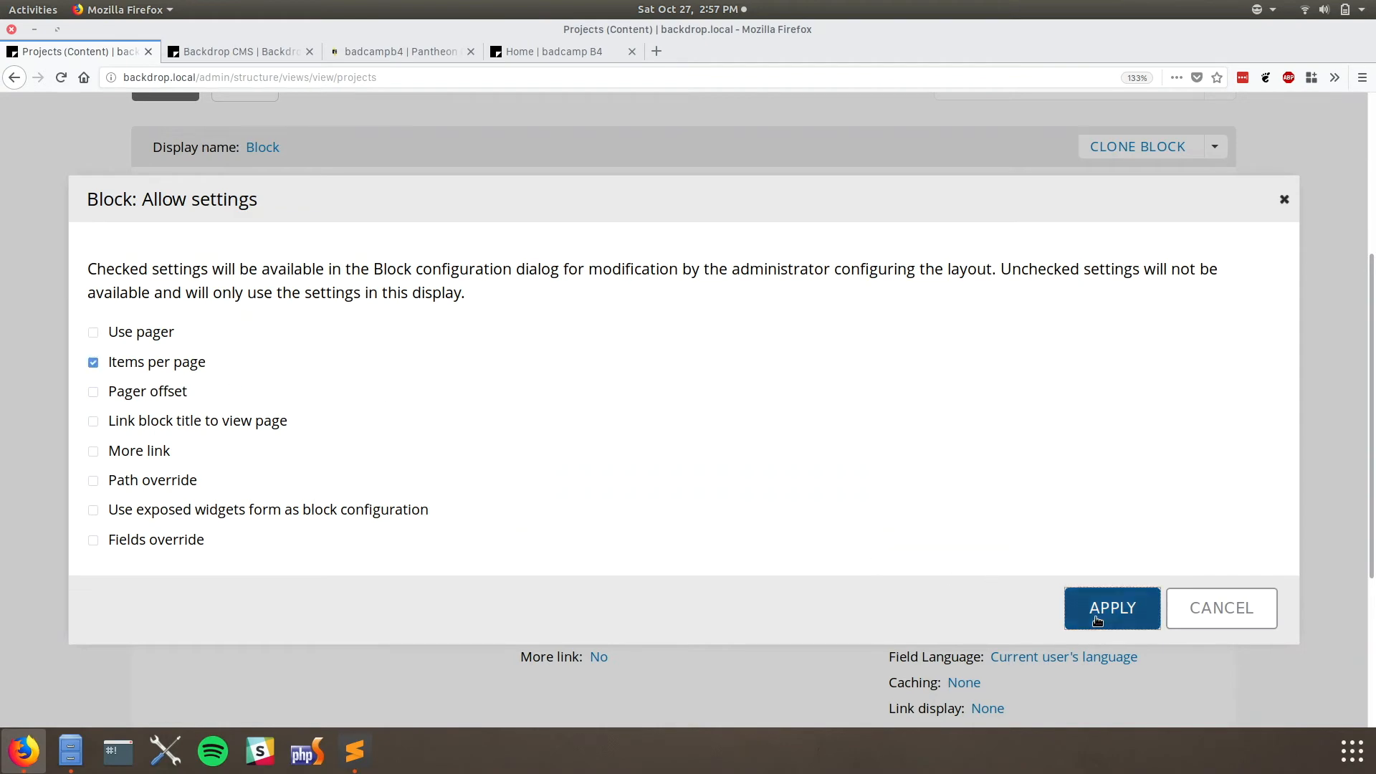
- Save the Projects view
{"action": "scroll", "coordinate": [690, 346], "scroll_direction": "down", "scroll_amount": 1}
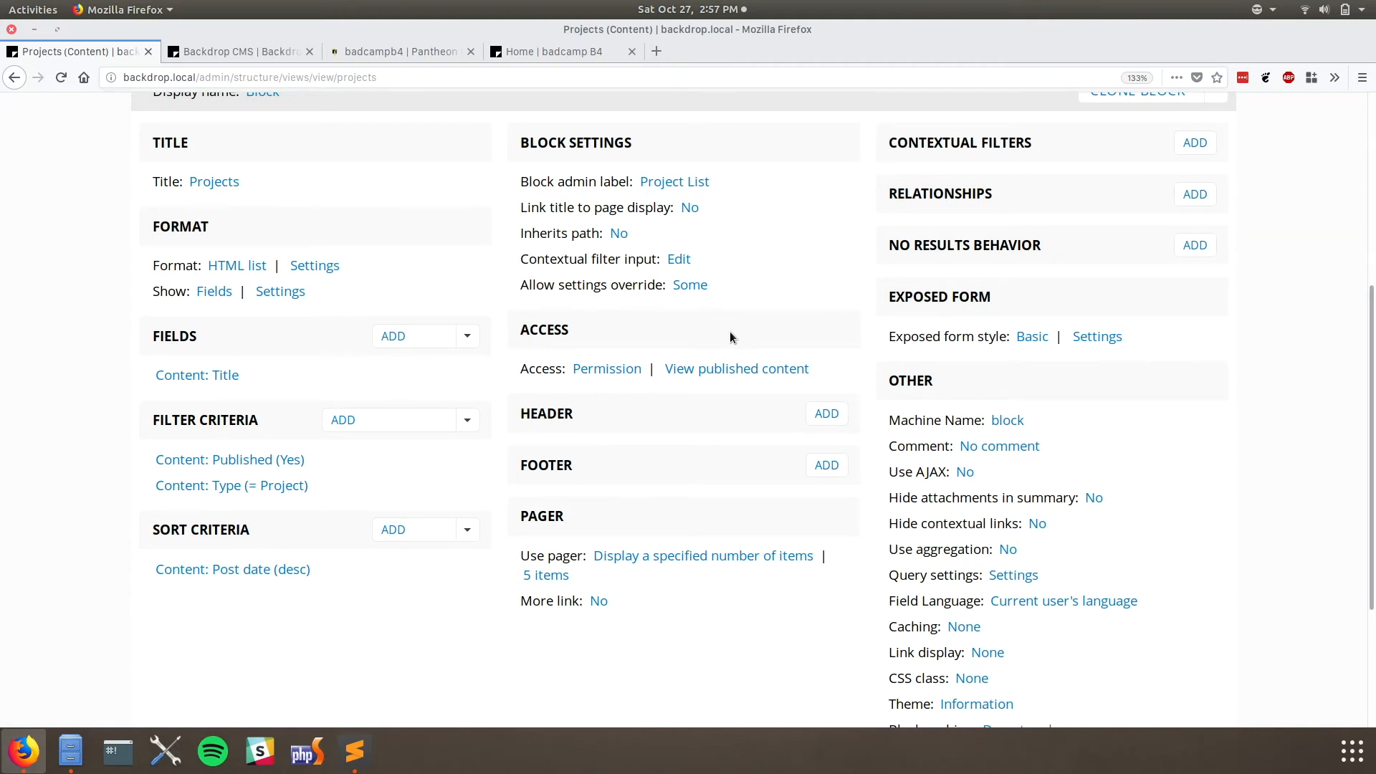
{"action": "scroll", "coordinate": [729, 331], "scroll_direction": "up", "scroll_amount": 4}
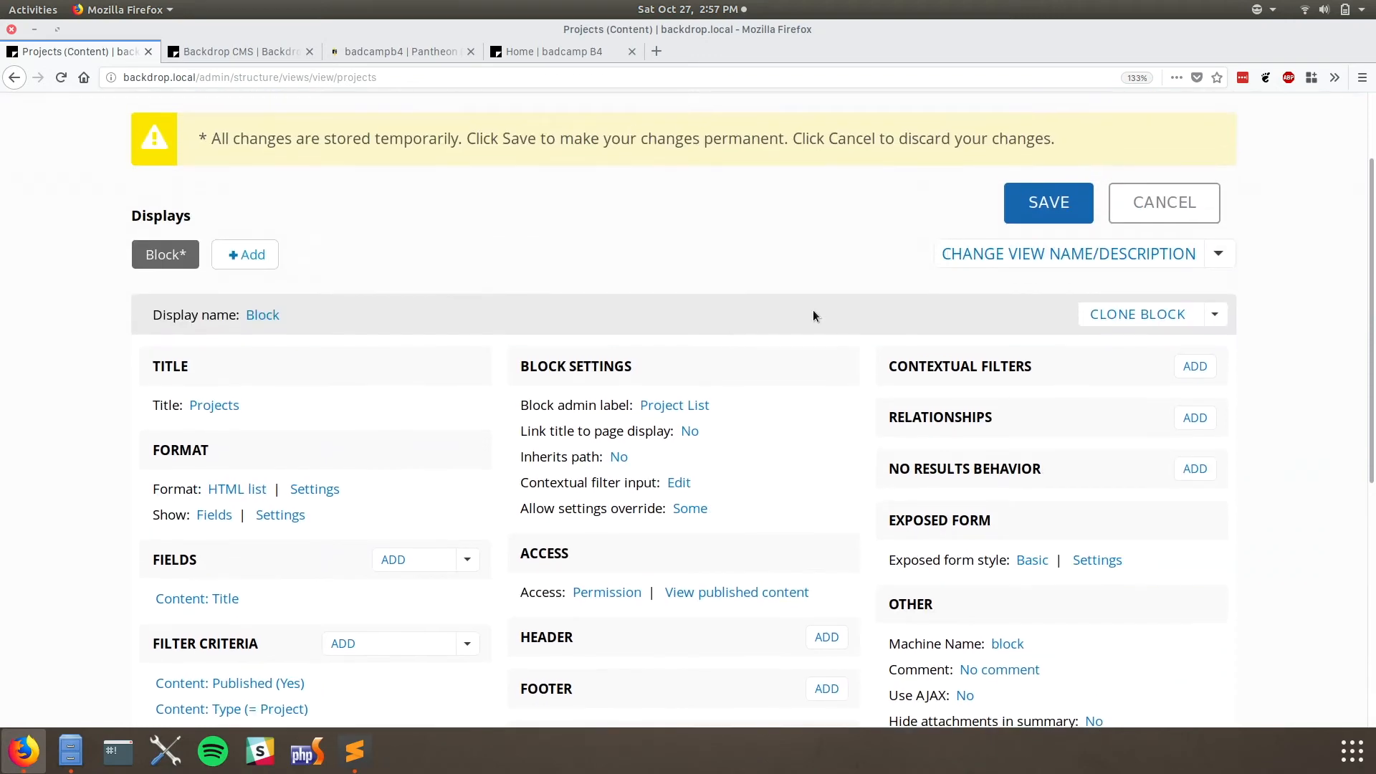
{"action": "left_click", "coordinate": [1035, 207]}
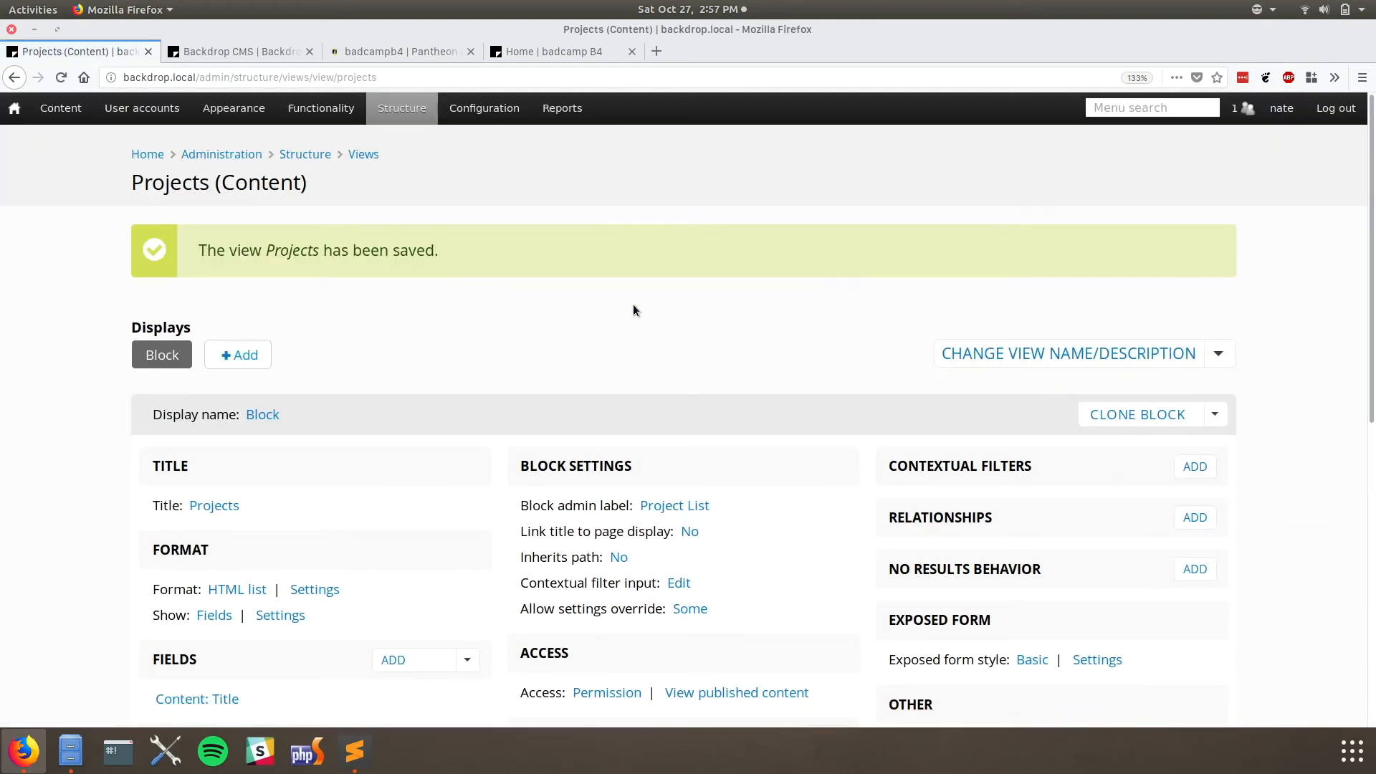
- Update the preview of the Projects view and examine the items its block lists
{"action": "scroll", "coordinate": [634, 310], "scroll_direction": "down", "scroll_amount": 10}
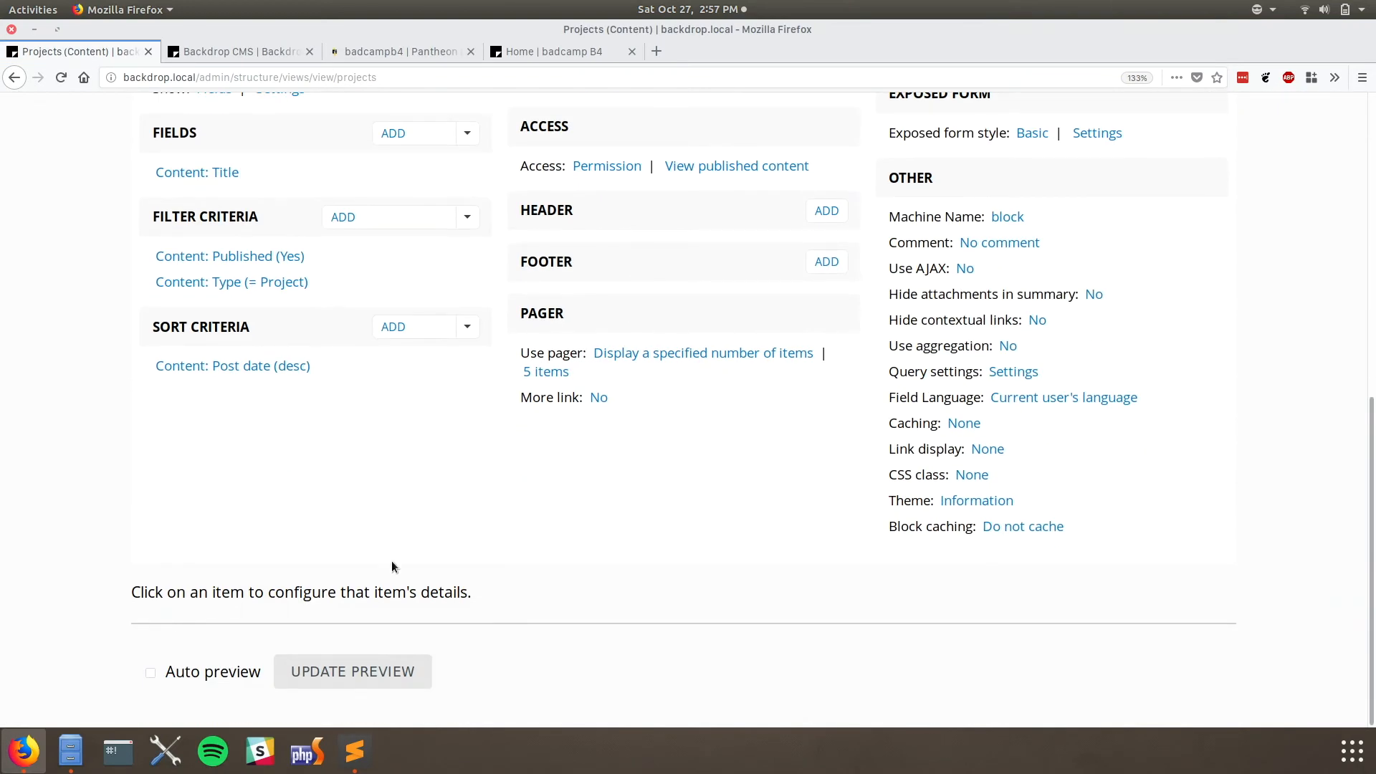
{"action": "left_click", "coordinate": [343, 670]}
{"action": "scroll", "coordinate": [529, 599], "scroll_direction": "down", "scroll_amount": 5}
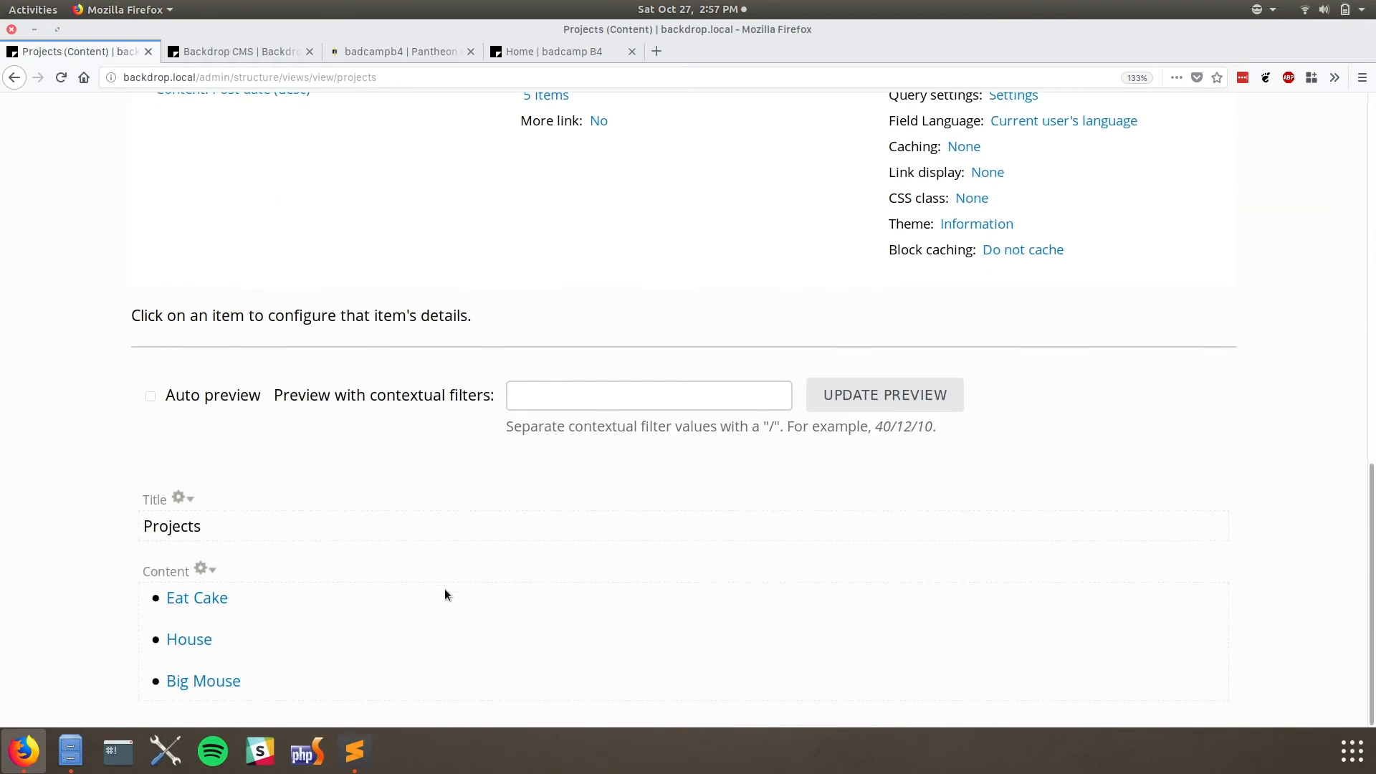
{"action": "scroll", "coordinate": [444, 594], "scroll_direction": "up", "scroll_amount": 15}
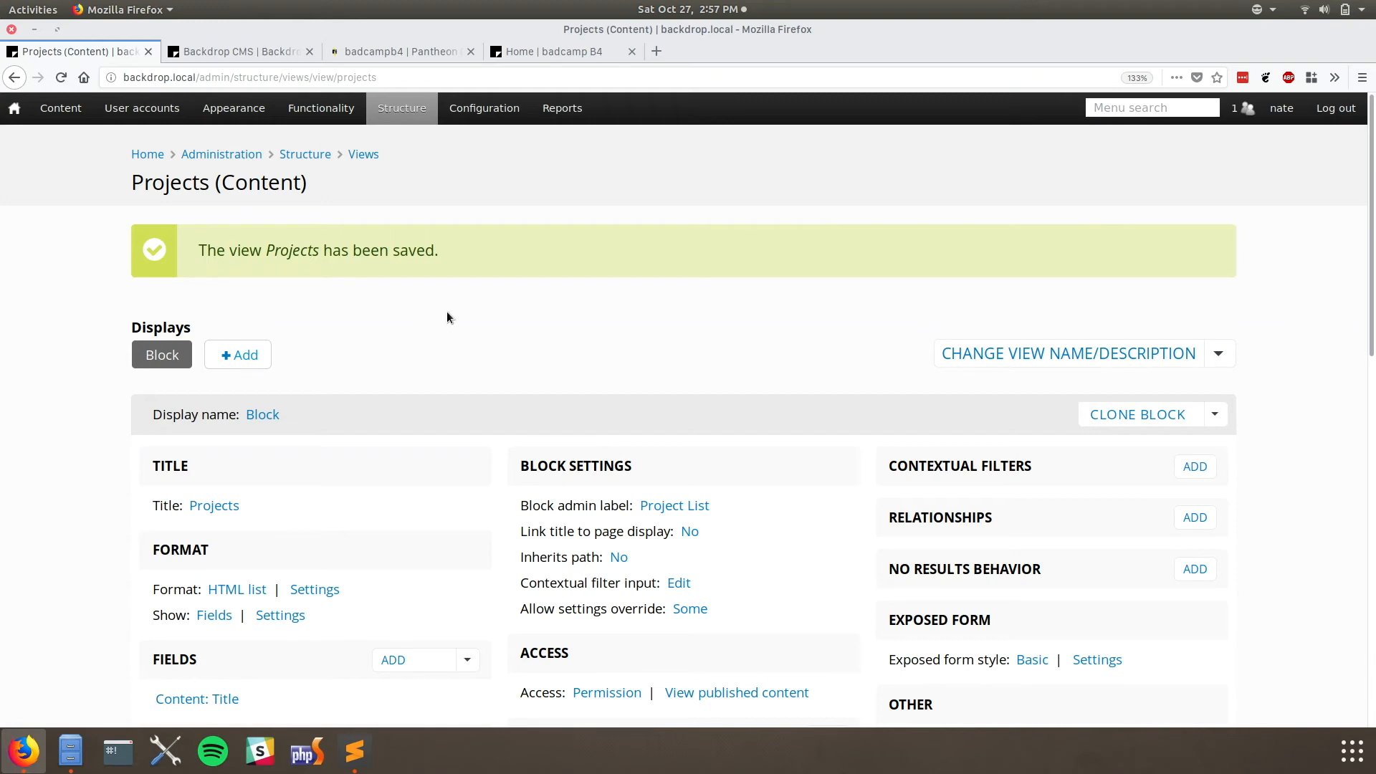
- Open the block management page of the Default Layout
{"action": "mouse_move", "coordinate": [402, 123]}
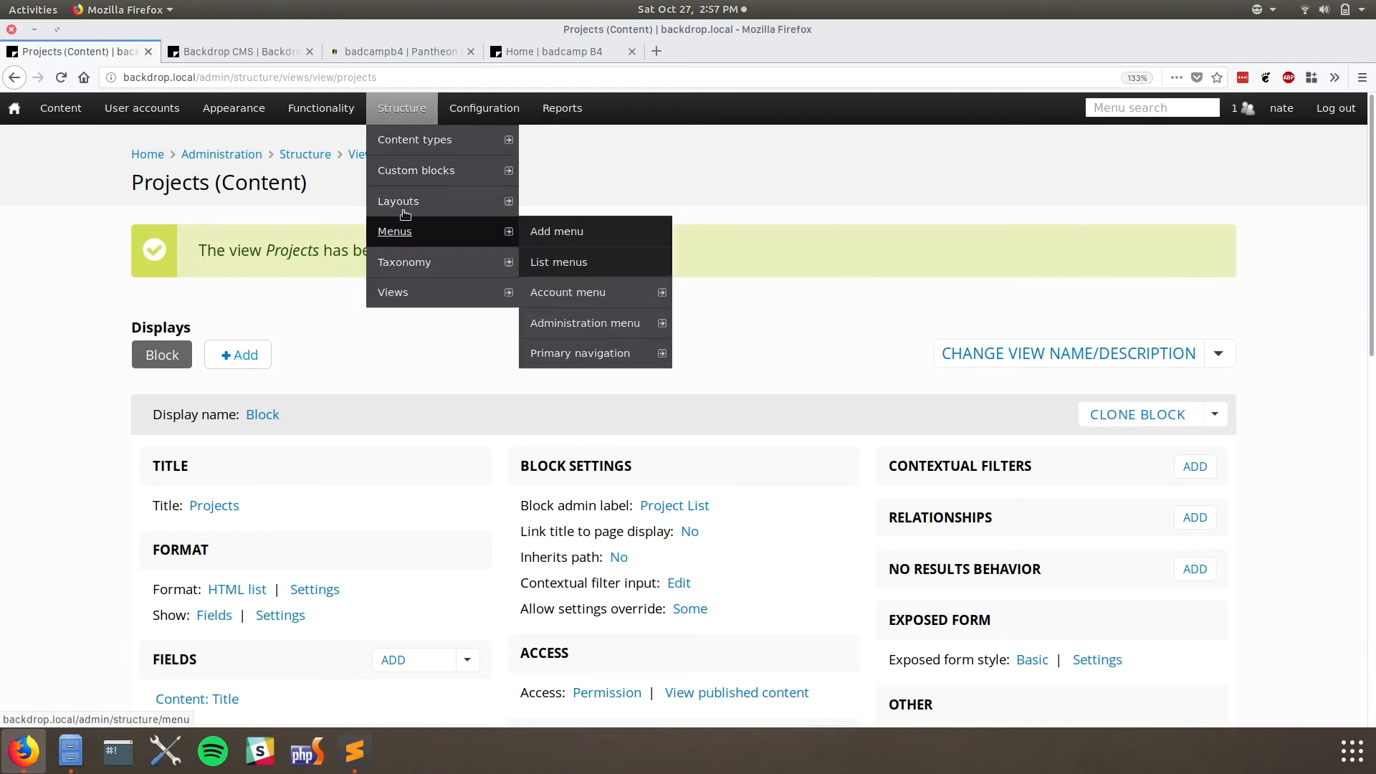
{"action": "left_click", "coordinate": [403, 201]}
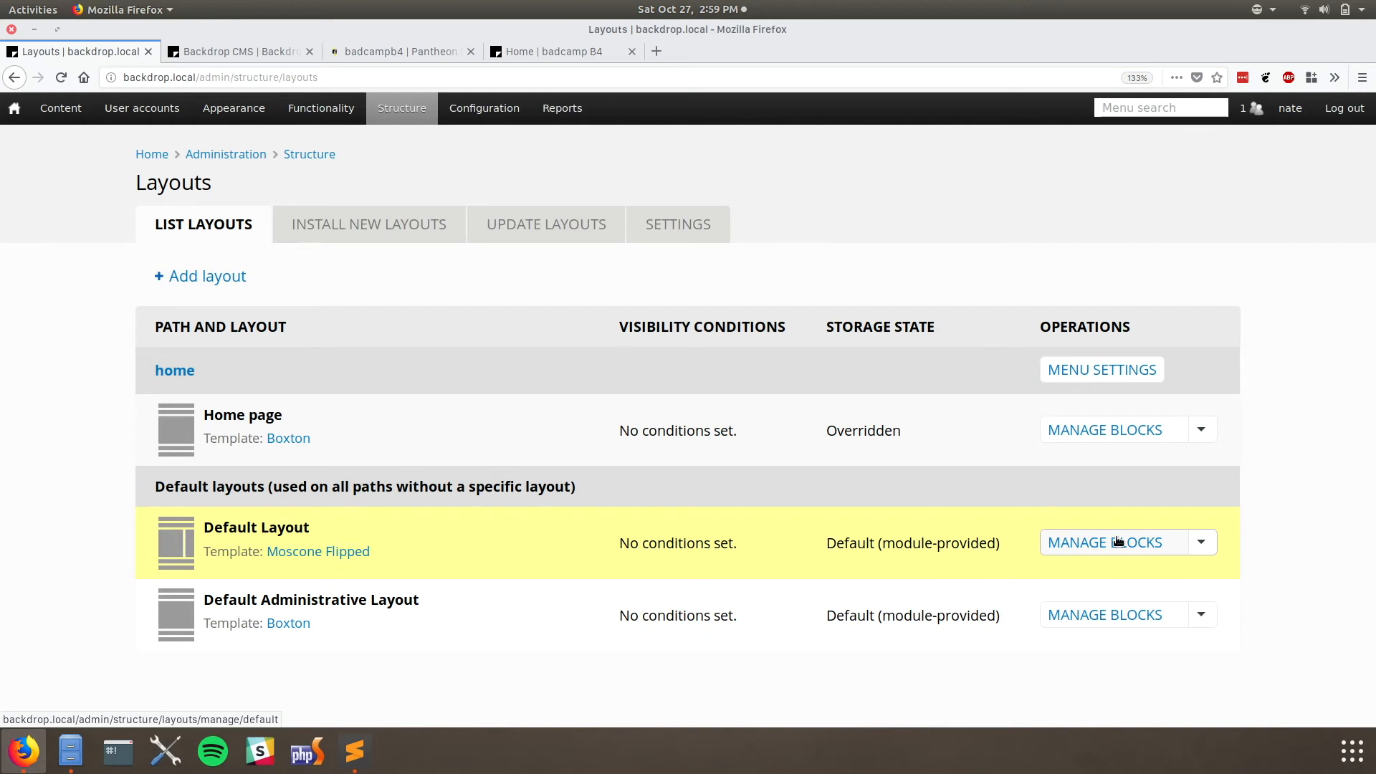
{"action": "left_click", "coordinate": [1118, 541]}
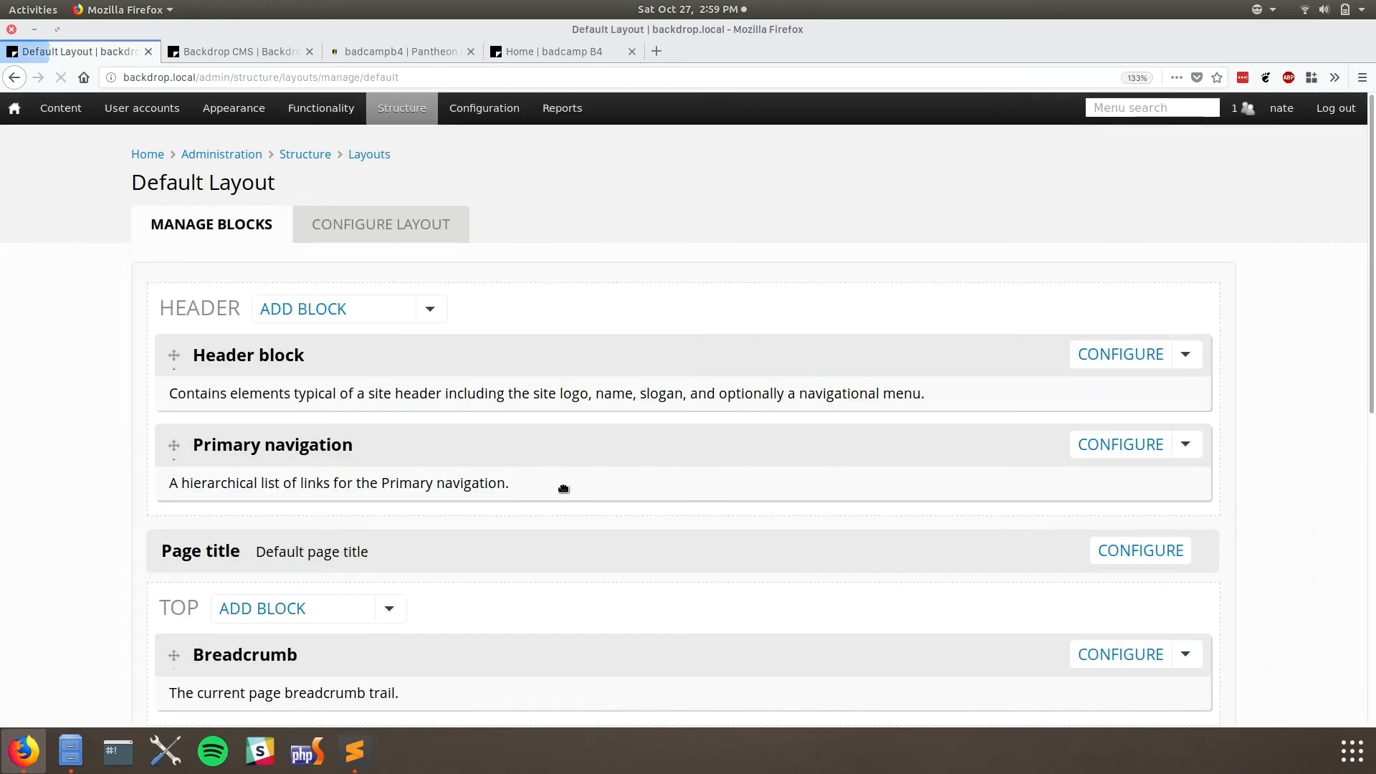
- Add the Project List block to the Bottom region with the default block title, checking its pager options first
{"action": "scroll", "coordinate": [105, 454], "scroll_direction": "down", "scroll_amount": 5}
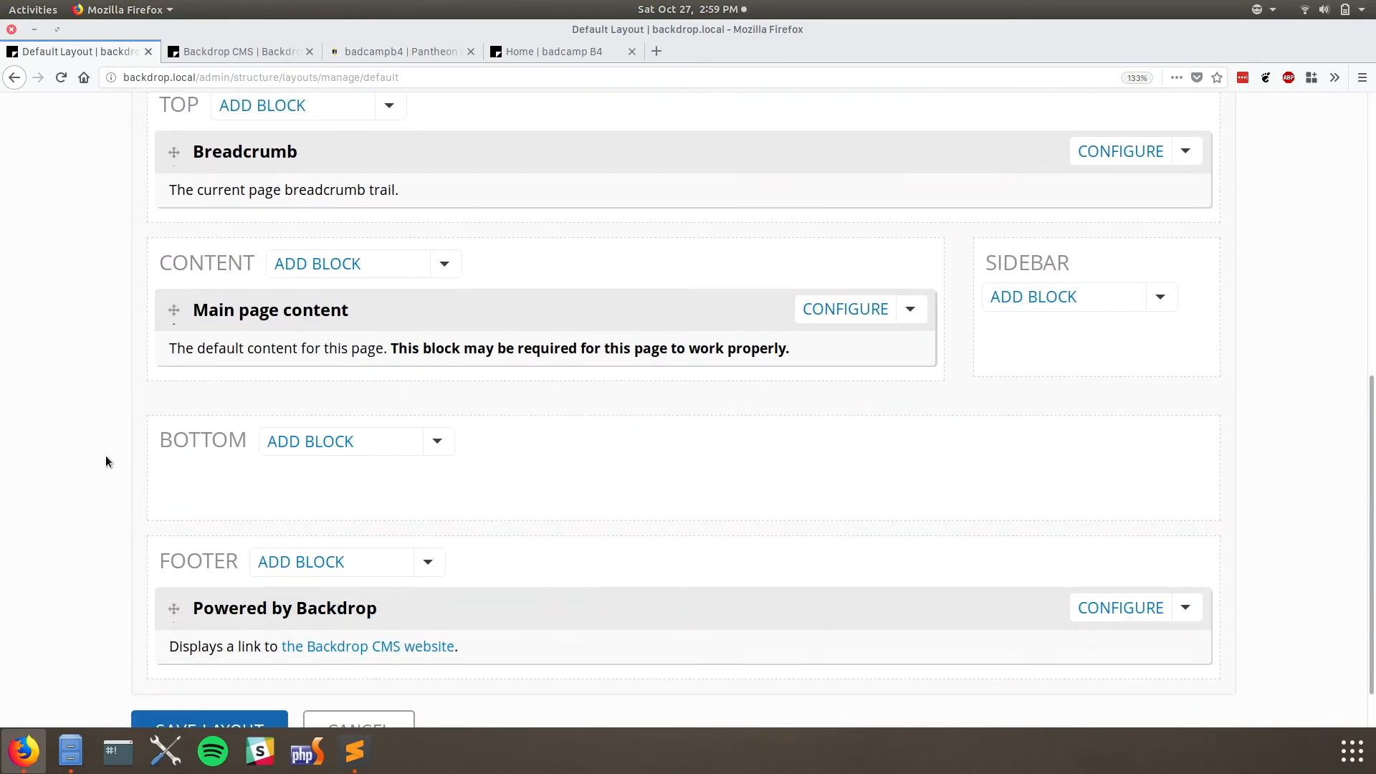
{"action": "left_click_drag", "start_coordinate": [301, 611], "coordinate": [353, 622]}
{"action": "left_click", "coordinate": [323, 442]}
{"action": "type", "text": "projec"}
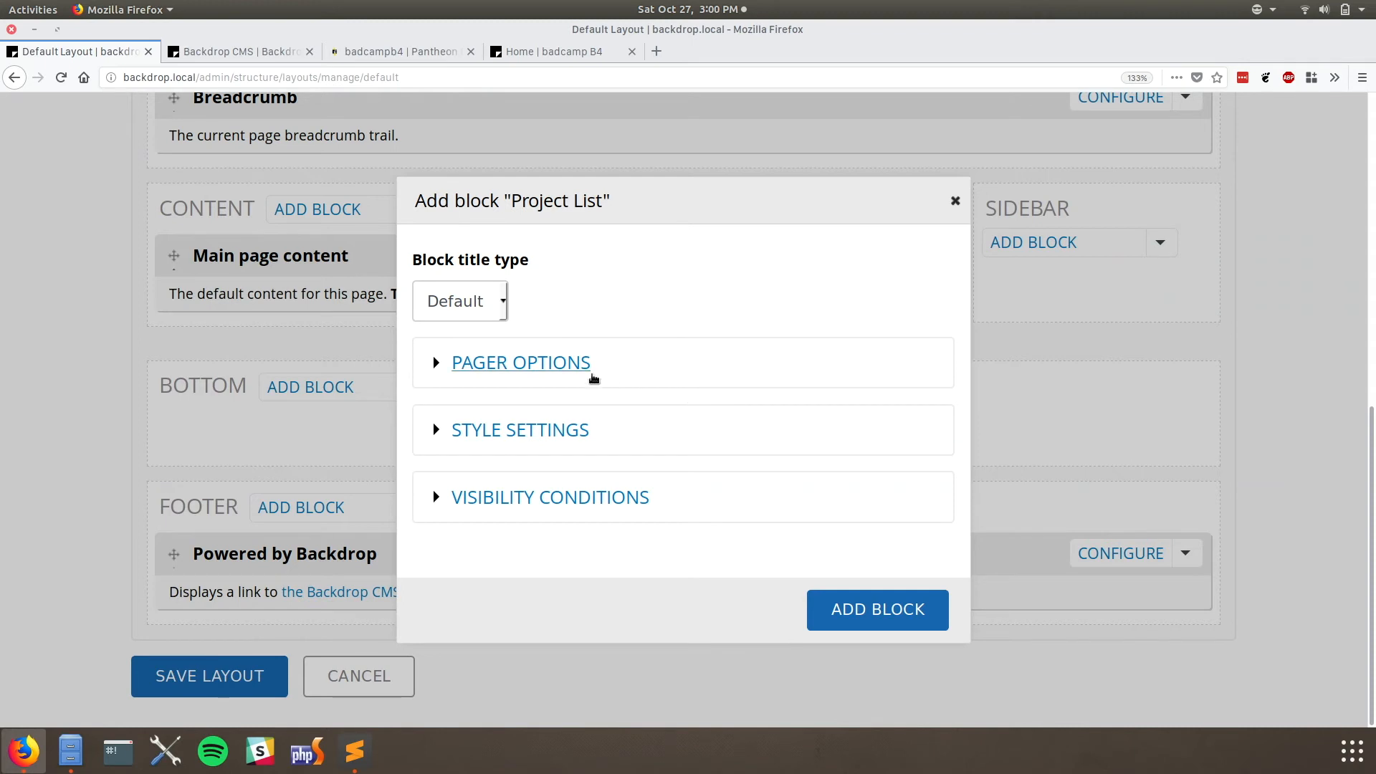
{"action": "left_click", "coordinate": [563, 363]}
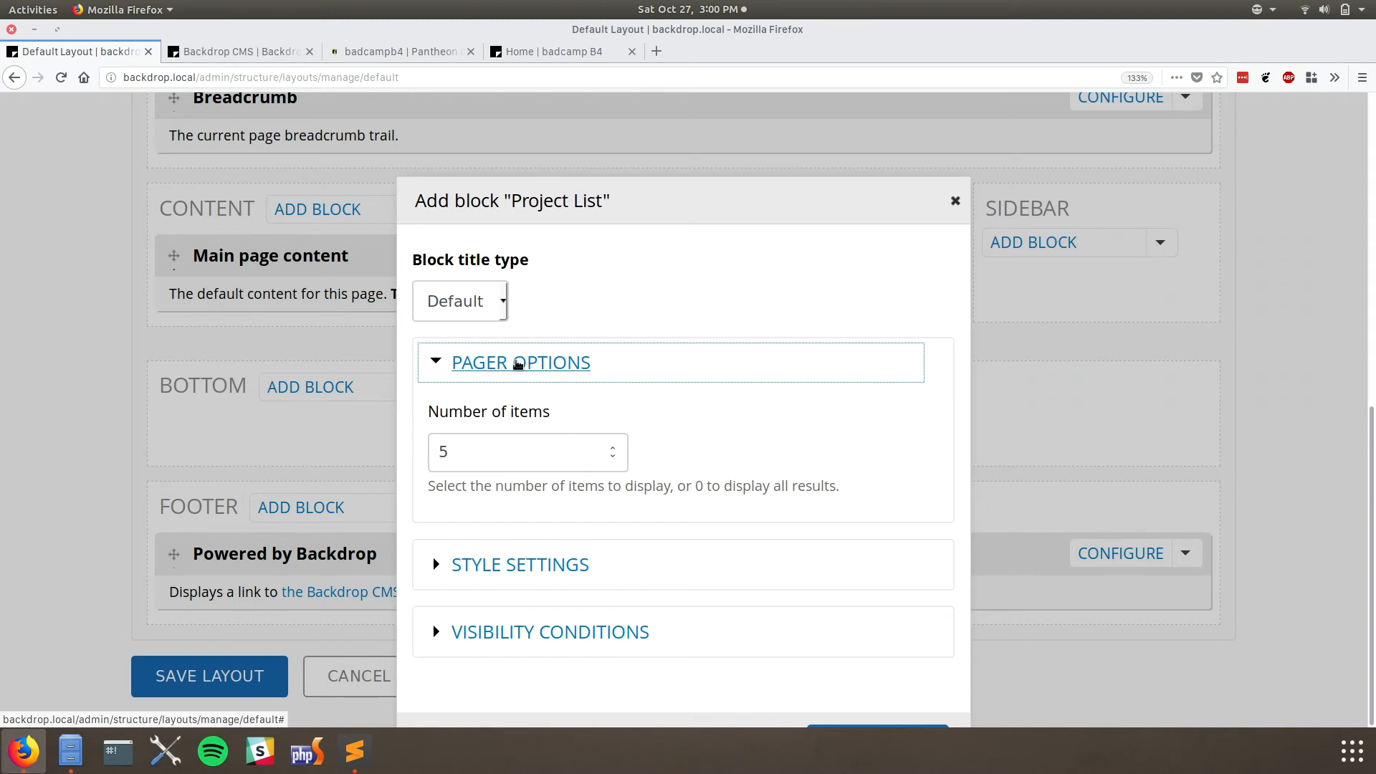
{"action": "left_click", "coordinate": [518, 365]}
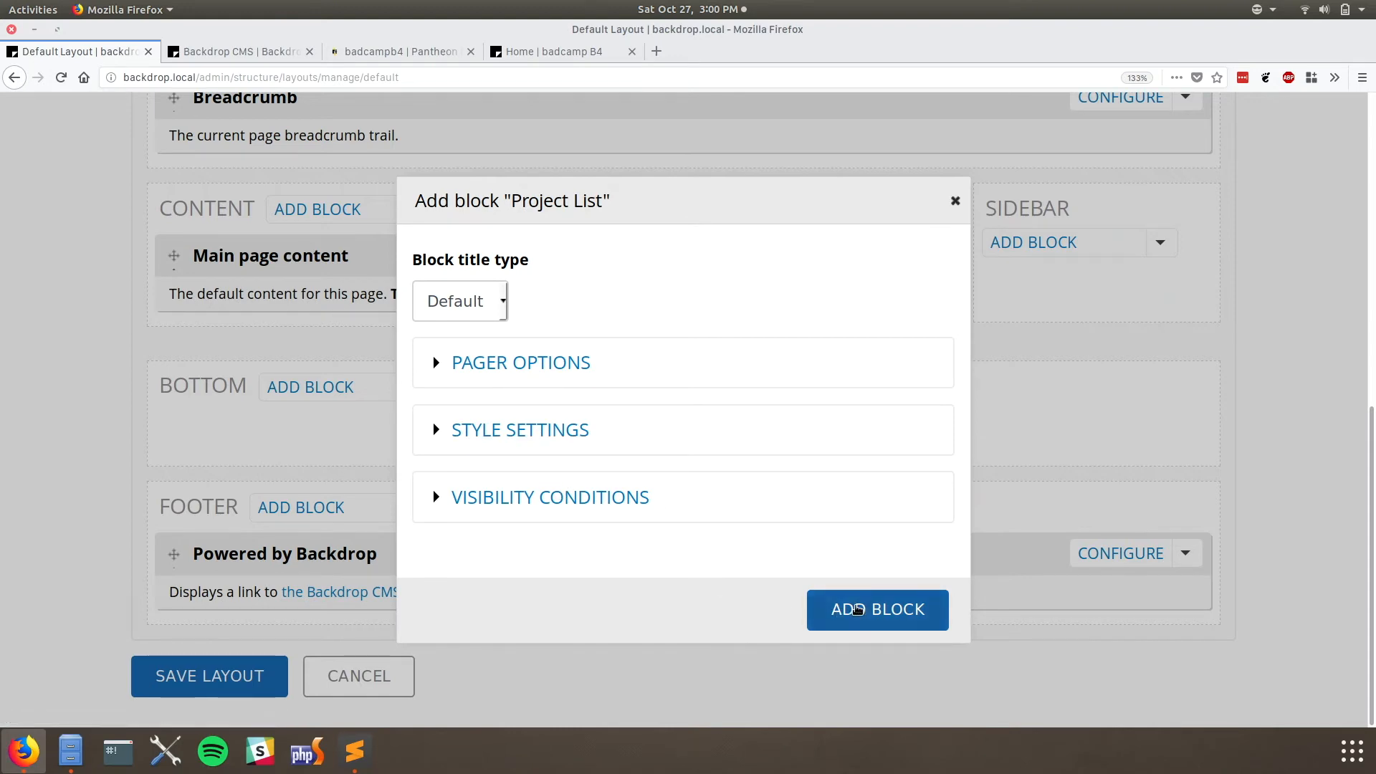
{"action": "left_click", "coordinate": [858, 609]}
{"action": "scroll", "coordinate": [664, 557], "scroll_direction": "down", "scroll_amount": 3}
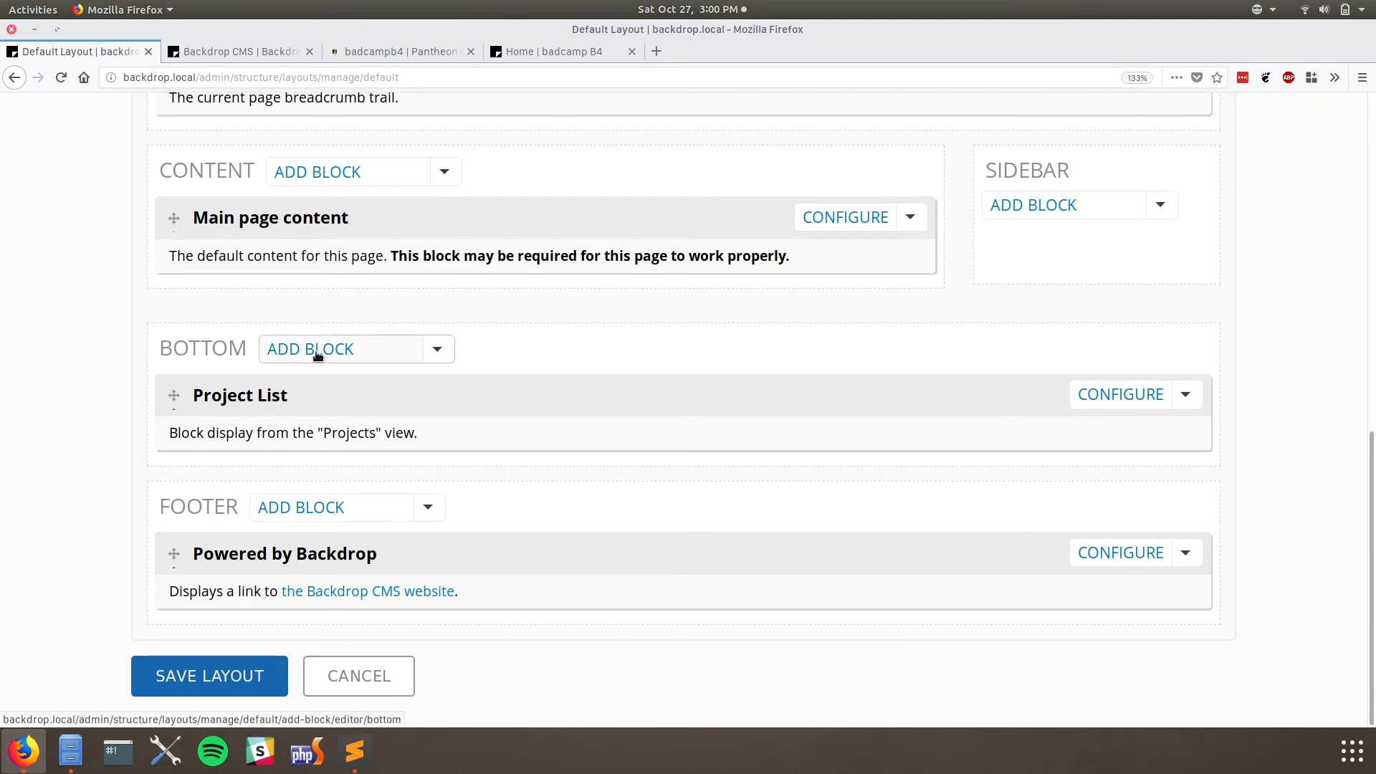
- Start a new Custom block in the Sidebar region, searching the available blocks for "custom"
{"action": "left_click", "coordinate": [995, 209]}
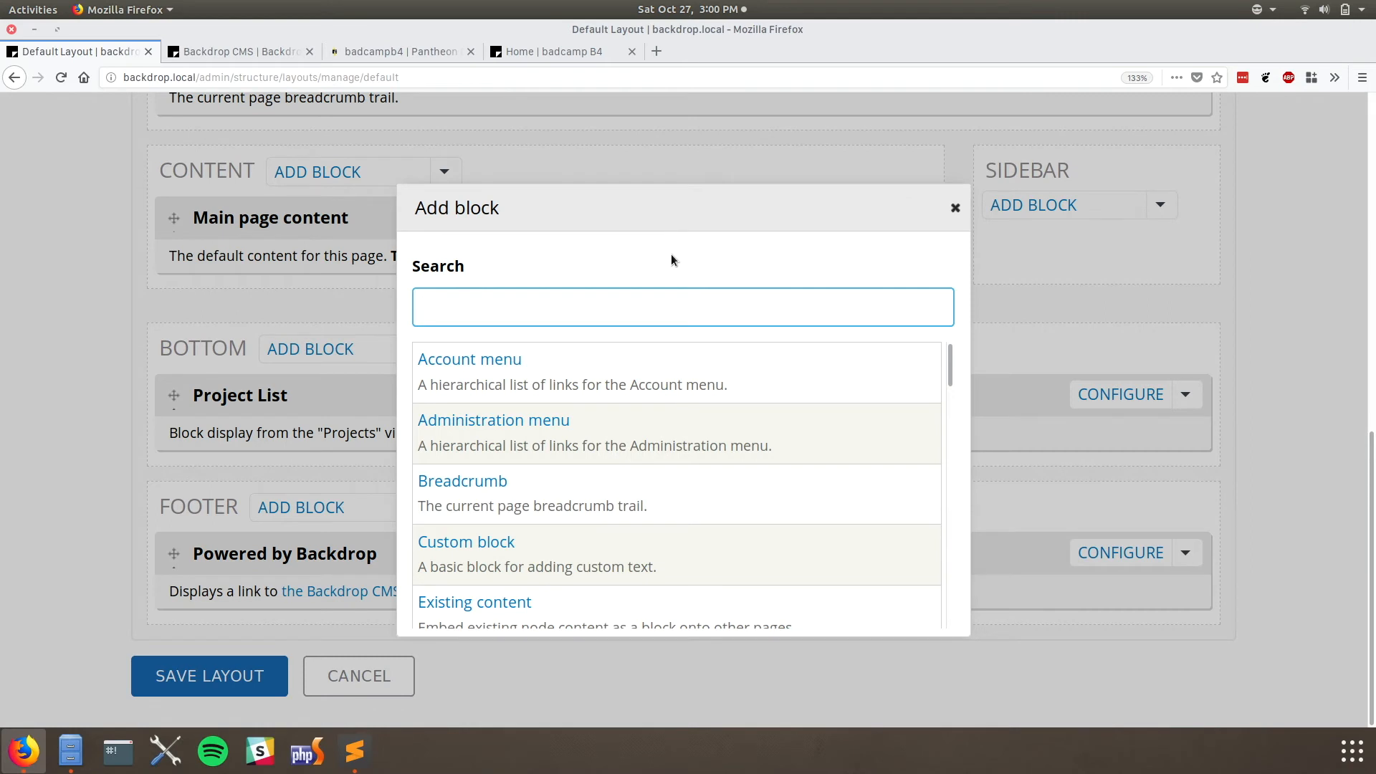
{"action": "type", "text": "contact"}
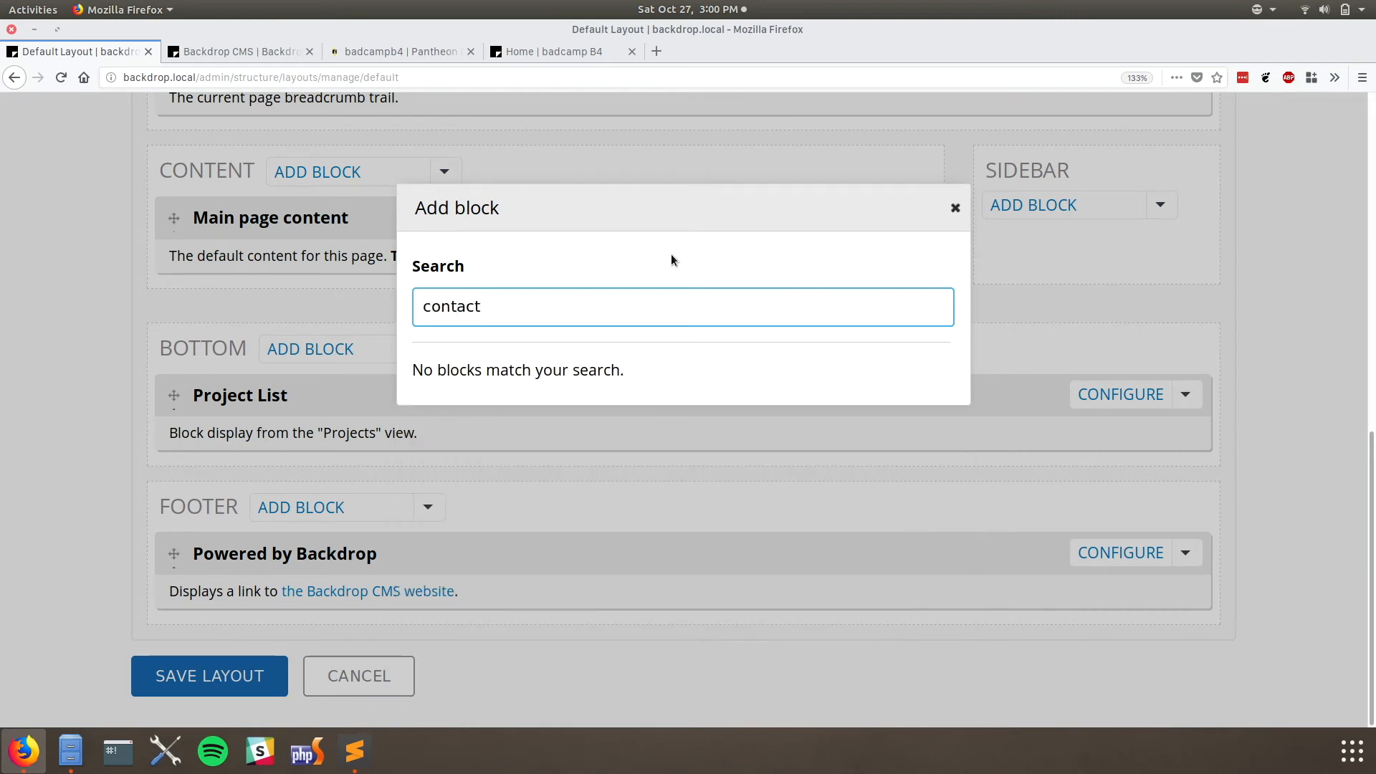
{"action": "key", "text": "ctrl+a"}
{"action": "type", "text": "cusom"}
{"action": "key", "text": "BackSpace"}
{"action": "key", "text": "BackSpace"}
{"action": "type", "text": "t"}
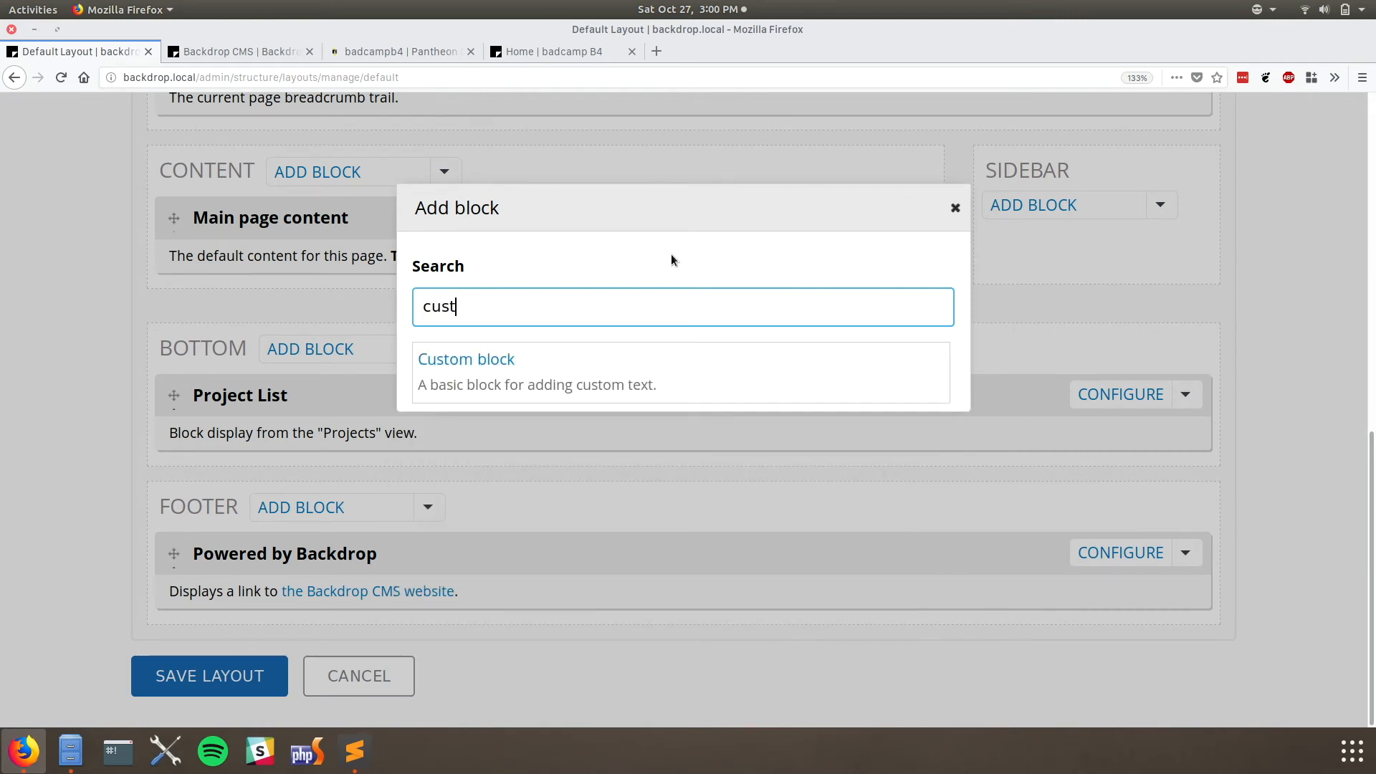
{"action": "type", "text": "om"}
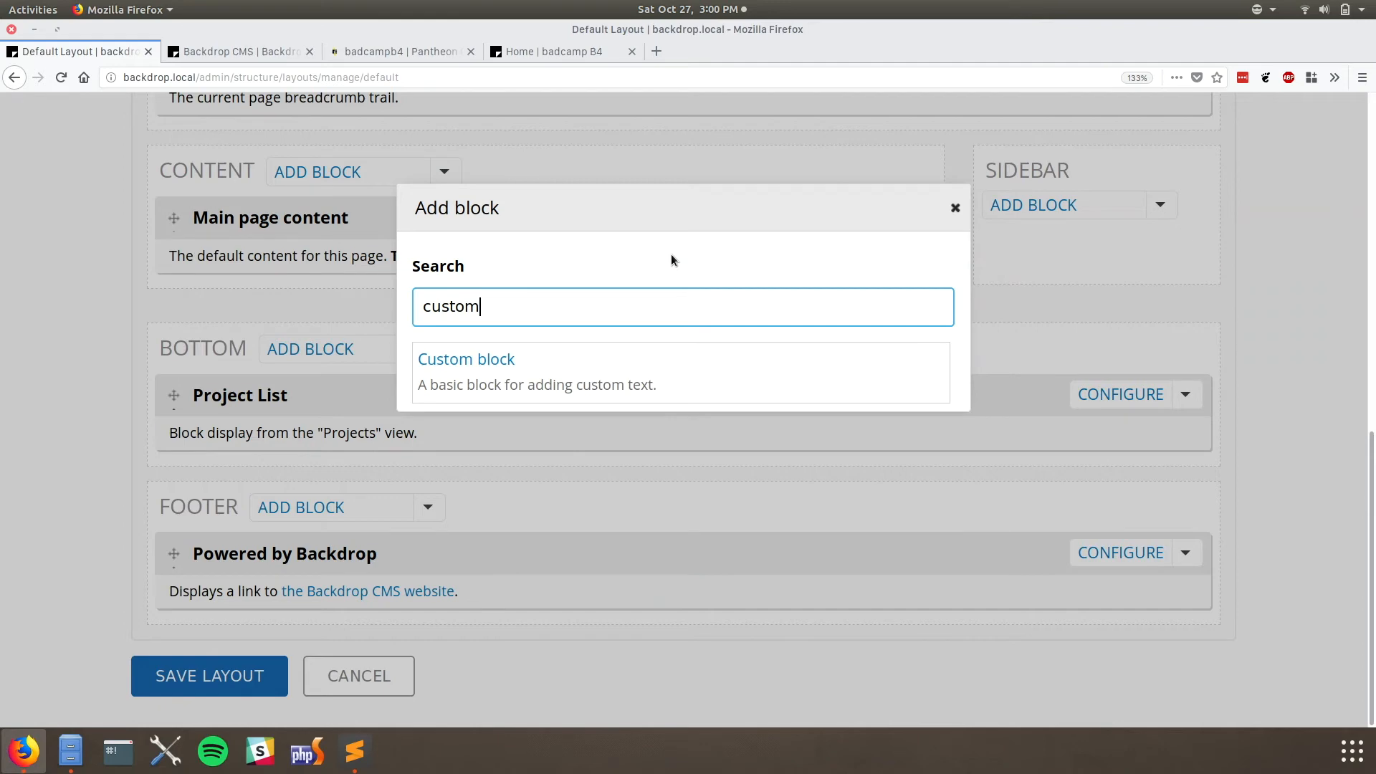
{"action": "left_click", "coordinate": [461, 362]}
- Title the custom block "Contact Information" and enter the contact's full name and postal address as three lines of block content
{"action": "left_click", "coordinate": [497, 232]}
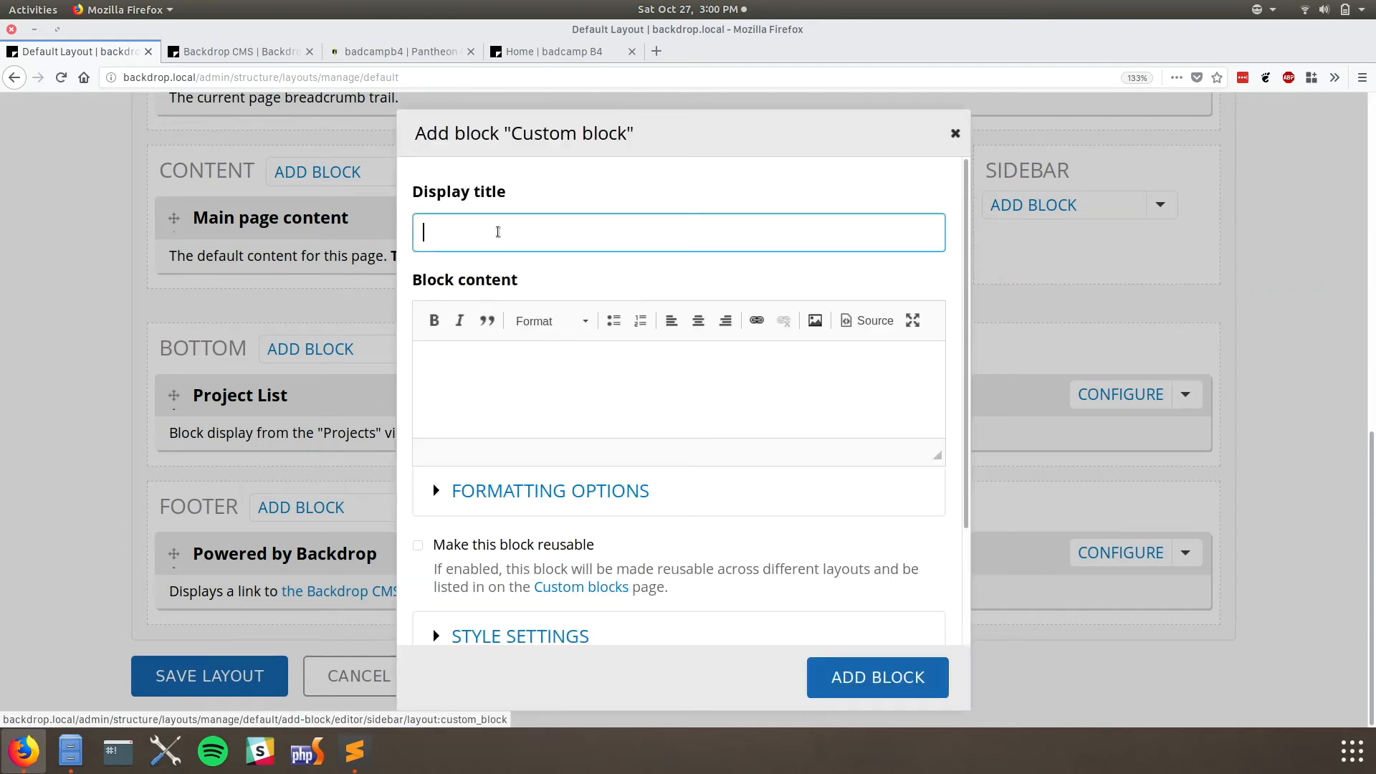
{"action": "type", "text": "Contact Information"}
{"action": "key", "text": "Tab"}
{"action": "type", "text": "Jen"}
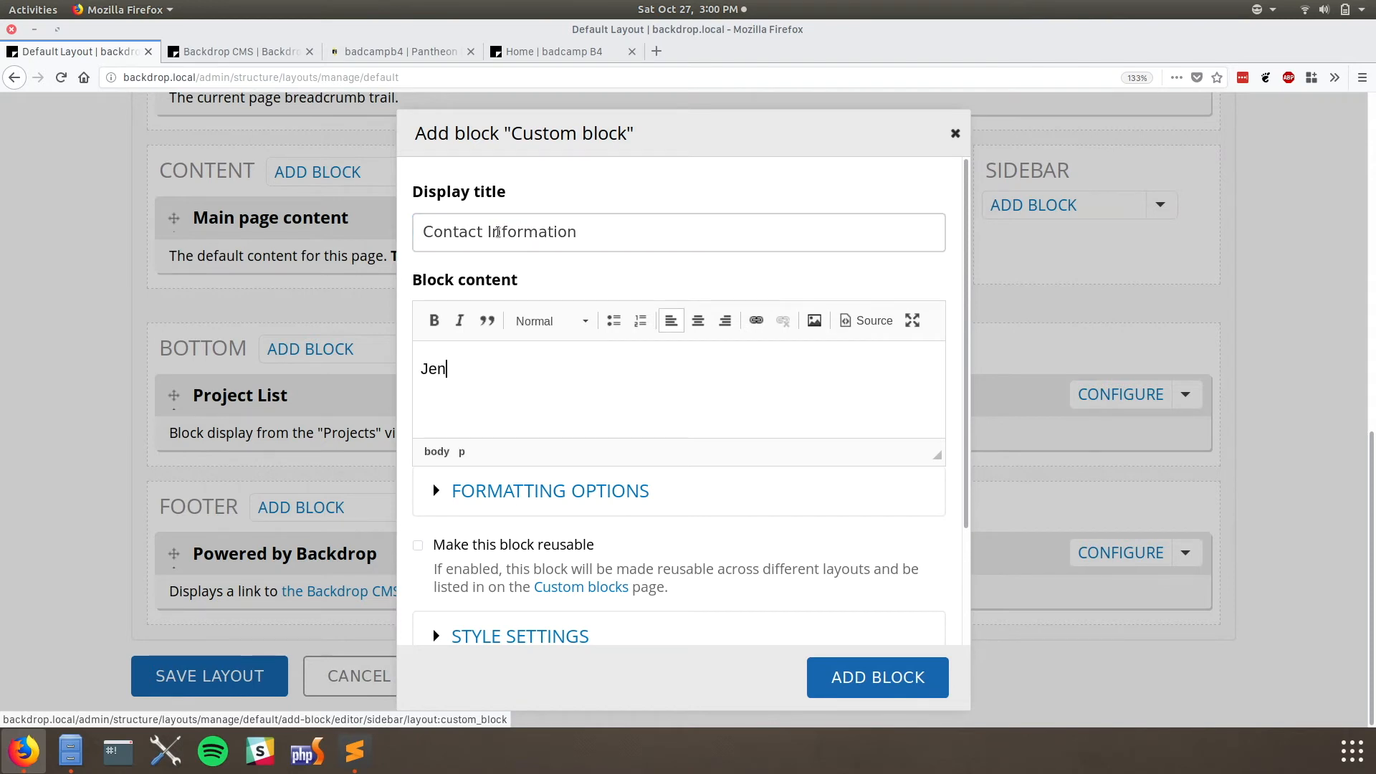
{"action": "type", "text": " Lampton"}
{"action": "key", "text": "Return"}
{"action": "type", "text": "123 Sesame St"}
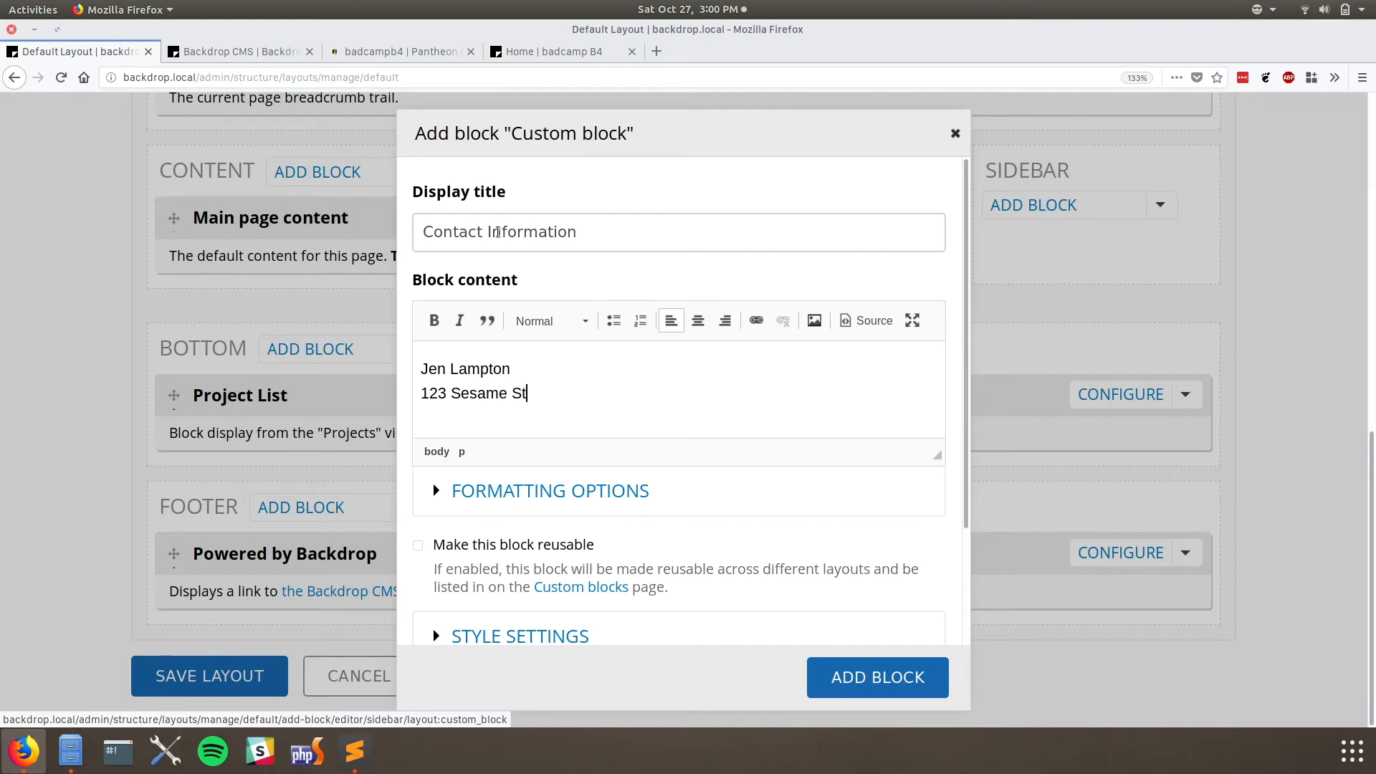
{"action": "key", "text": "Return"}
{"action": "type", "text": "Oakland, CA 94608"}
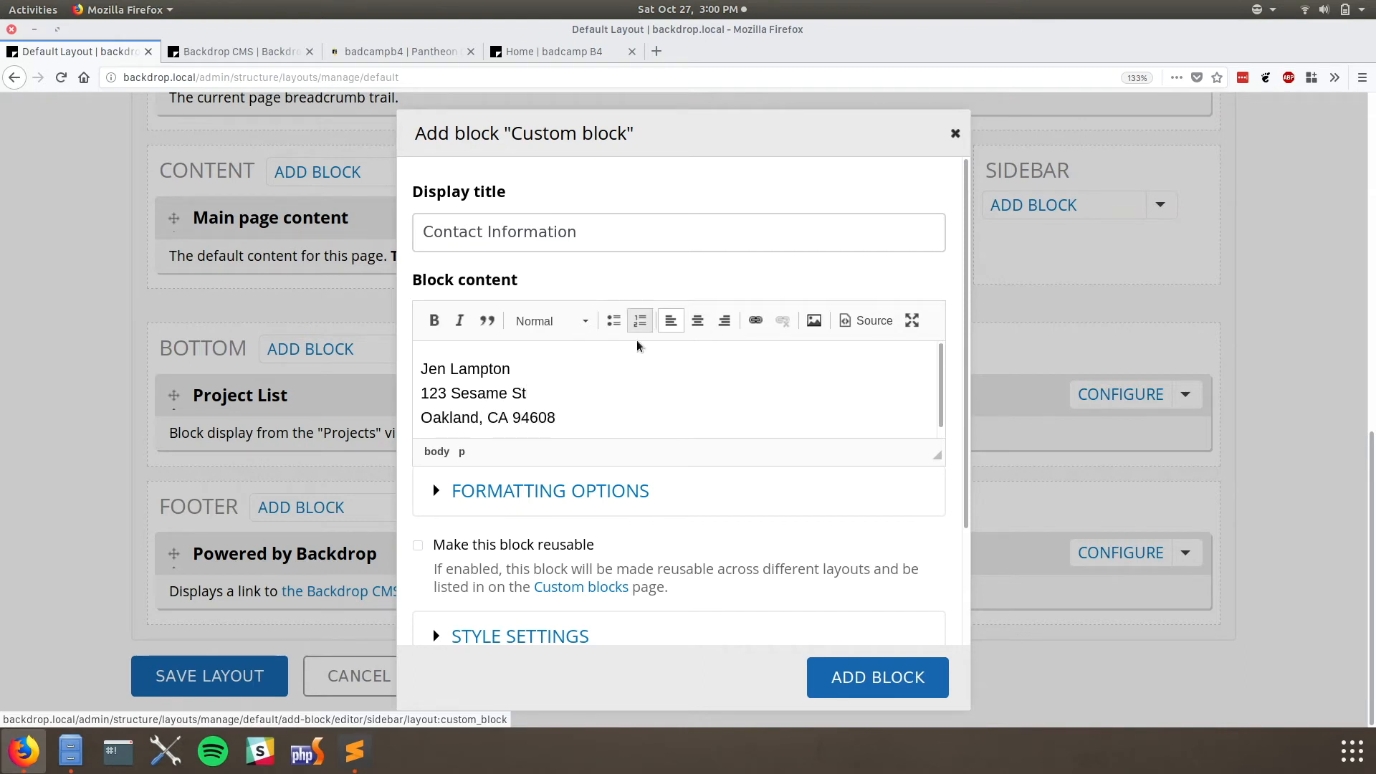
- Make the custom block reusable and give it the admin label "Contact Information"
{"action": "left_click_drag", "start_coordinate": [502, 550], "coordinate": [458, 528]}
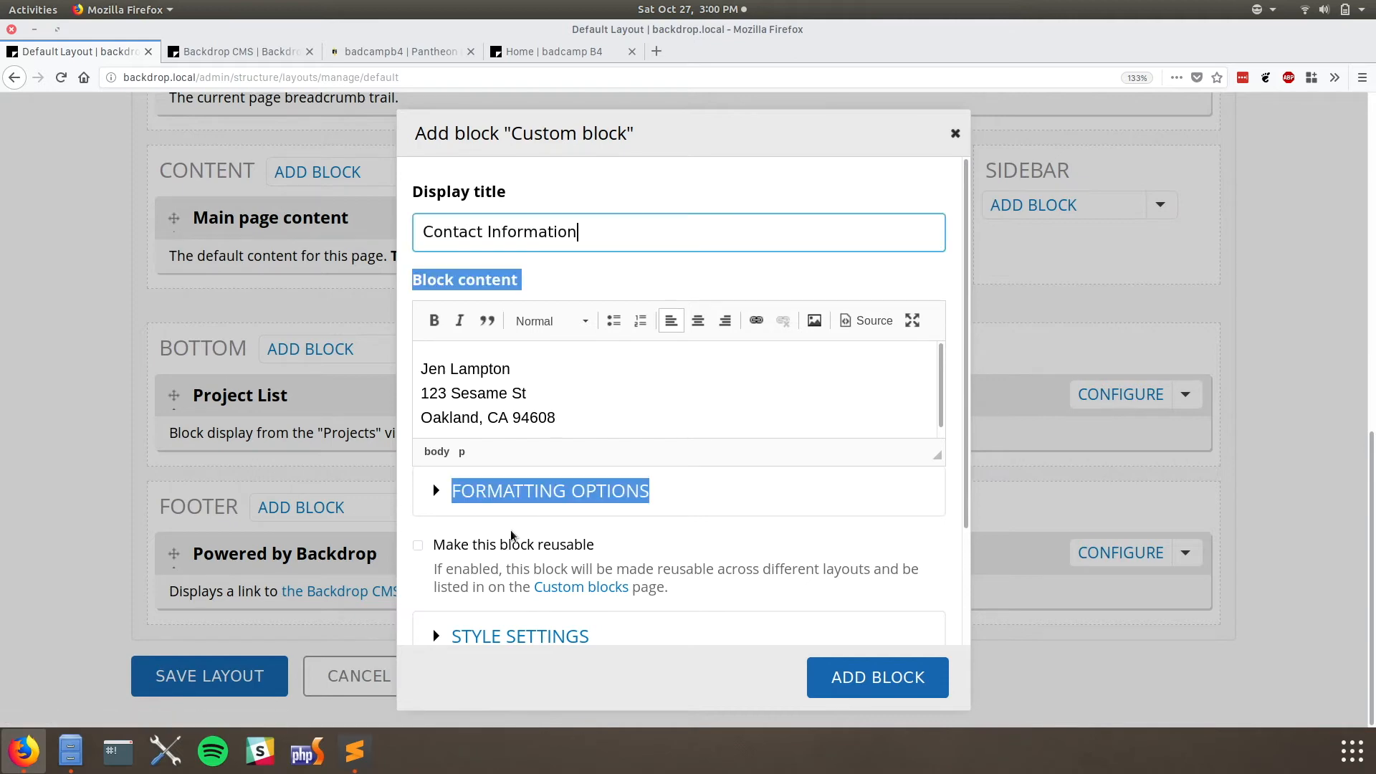
{"action": "left_click", "coordinate": [475, 552]}
{"action": "scroll", "coordinate": [584, 570], "scroll_direction": "down", "scroll_amount": 3}
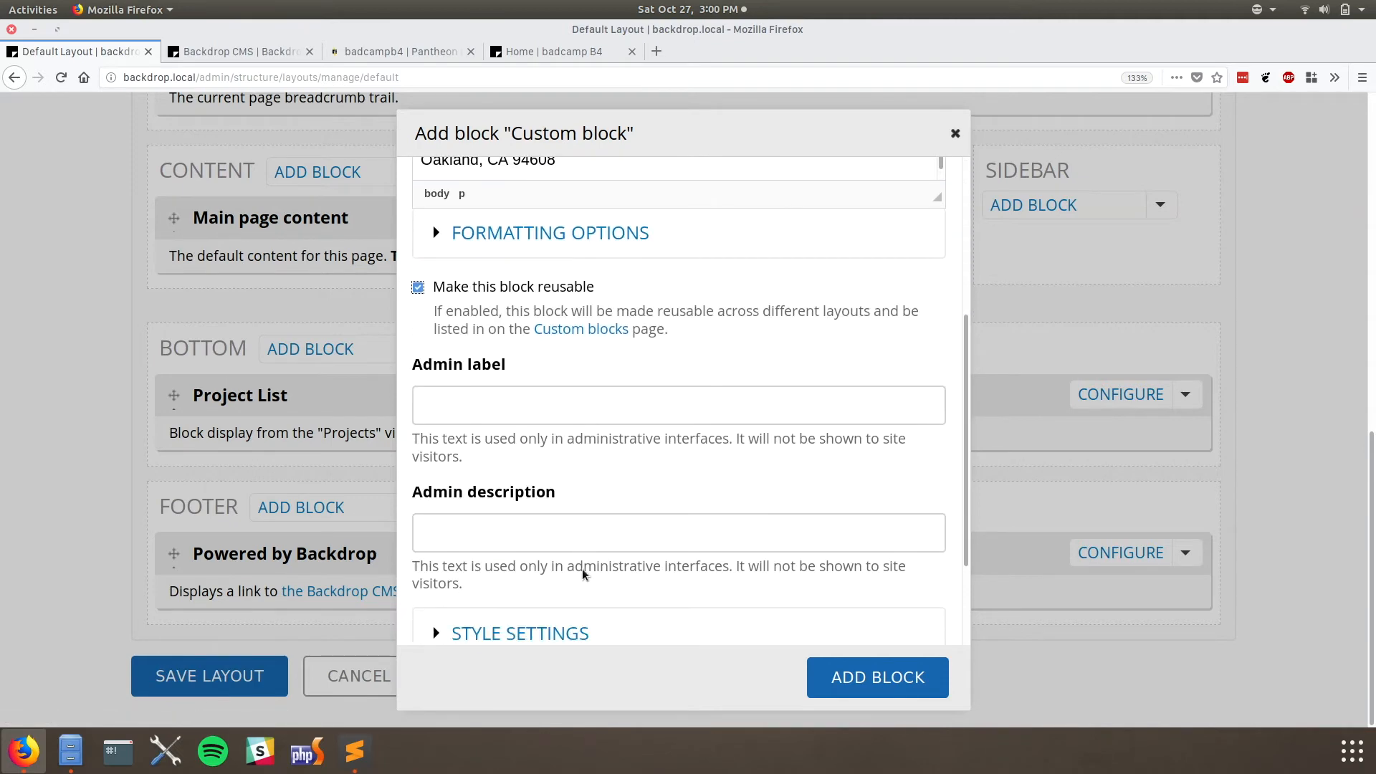
{"action": "left_click", "coordinate": [468, 392]}
{"action": "type", "text": "Contact Information"}
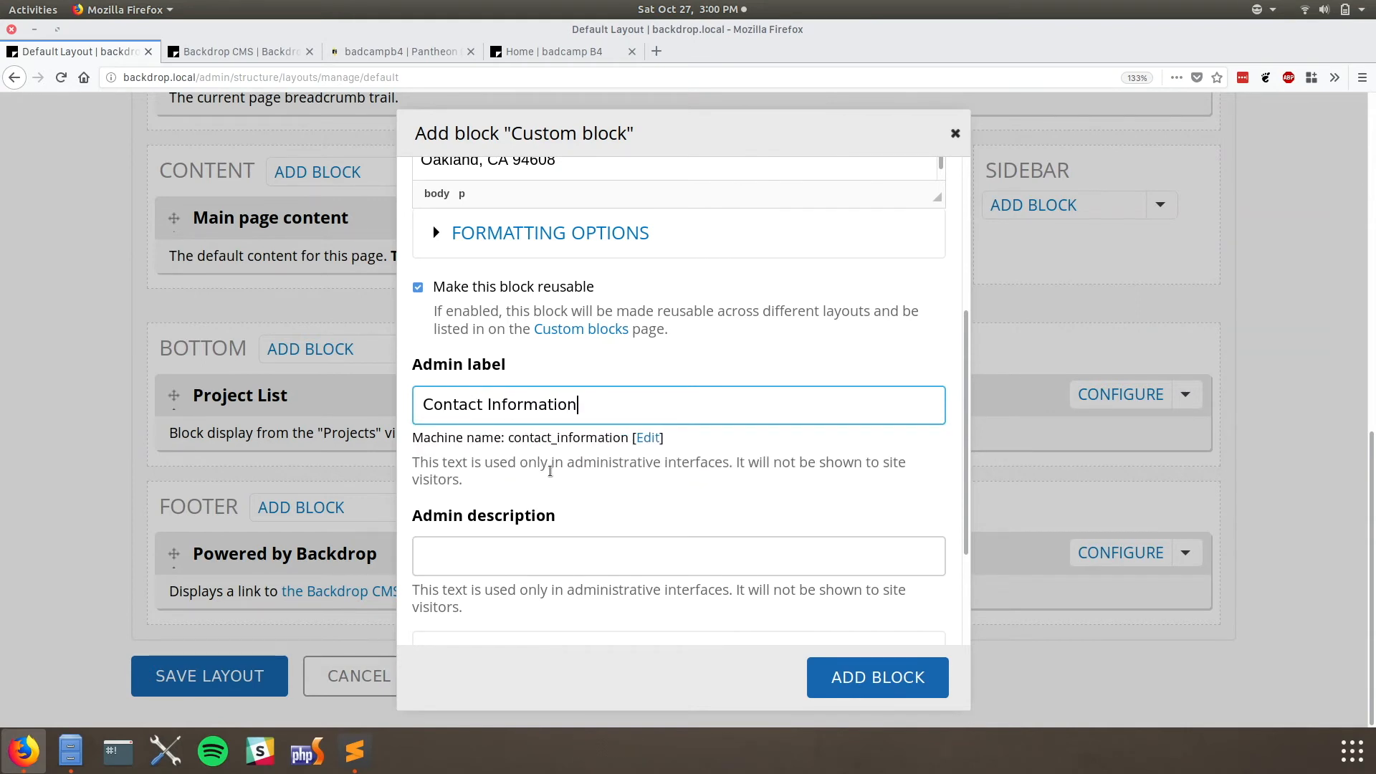
{"action": "scroll", "coordinate": [550, 471], "scroll_direction": "down", "scroll_amount": 3}
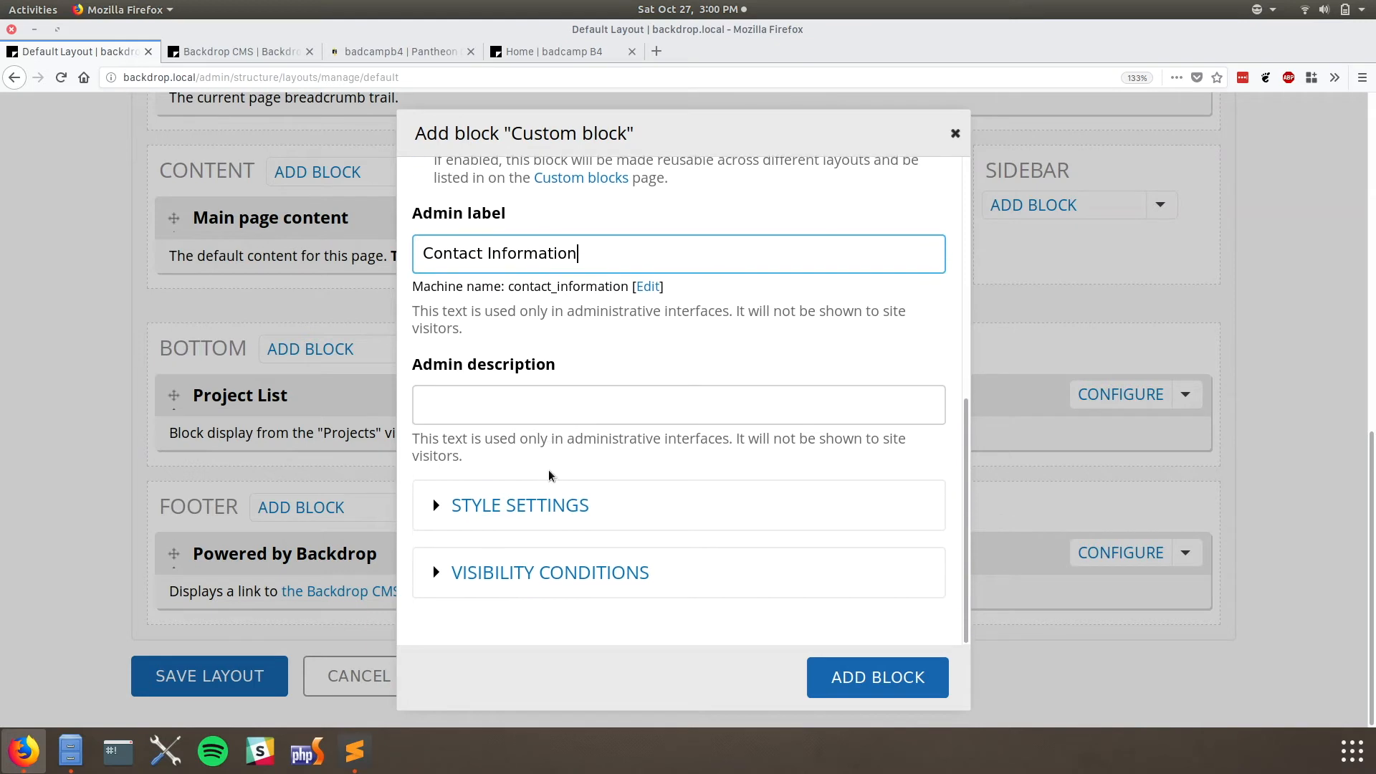
{"action": "left_click", "coordinate": [550, 475]}
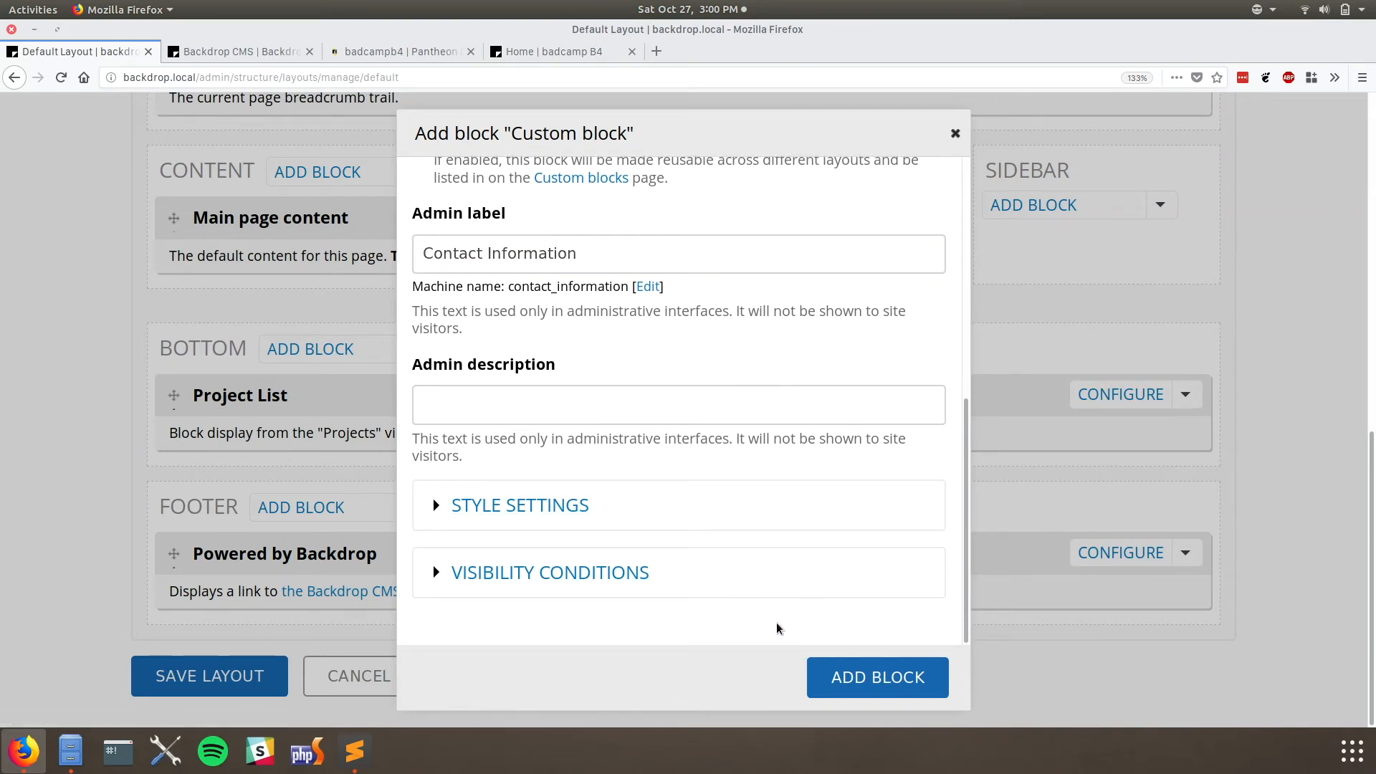
- Expand the custom block's style settings and set its style to Dynamic
{"action": "left_click", "coordinate": [551, 518]}
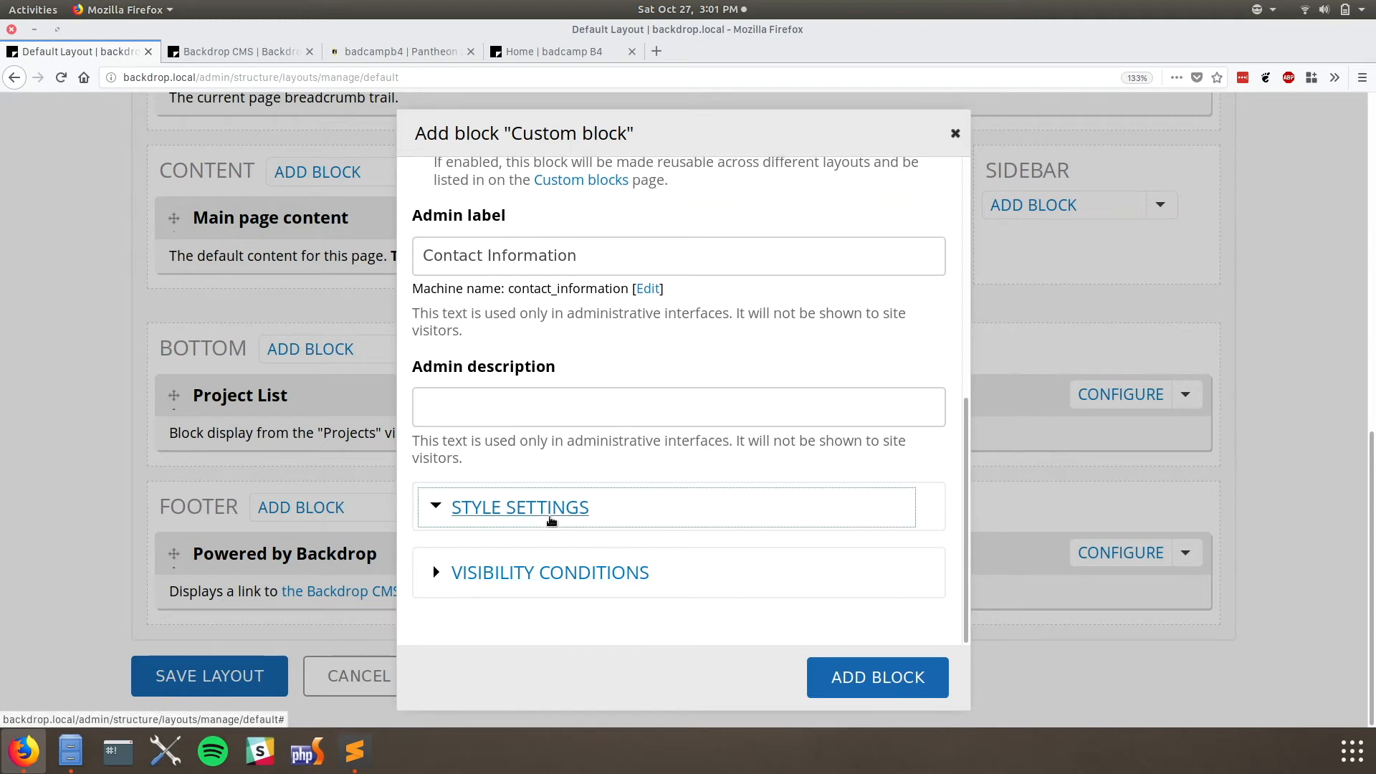
{"action": "scroll", "coordinate": [638, 548], "scroll_direction": "down", "scroll_amount": 3}
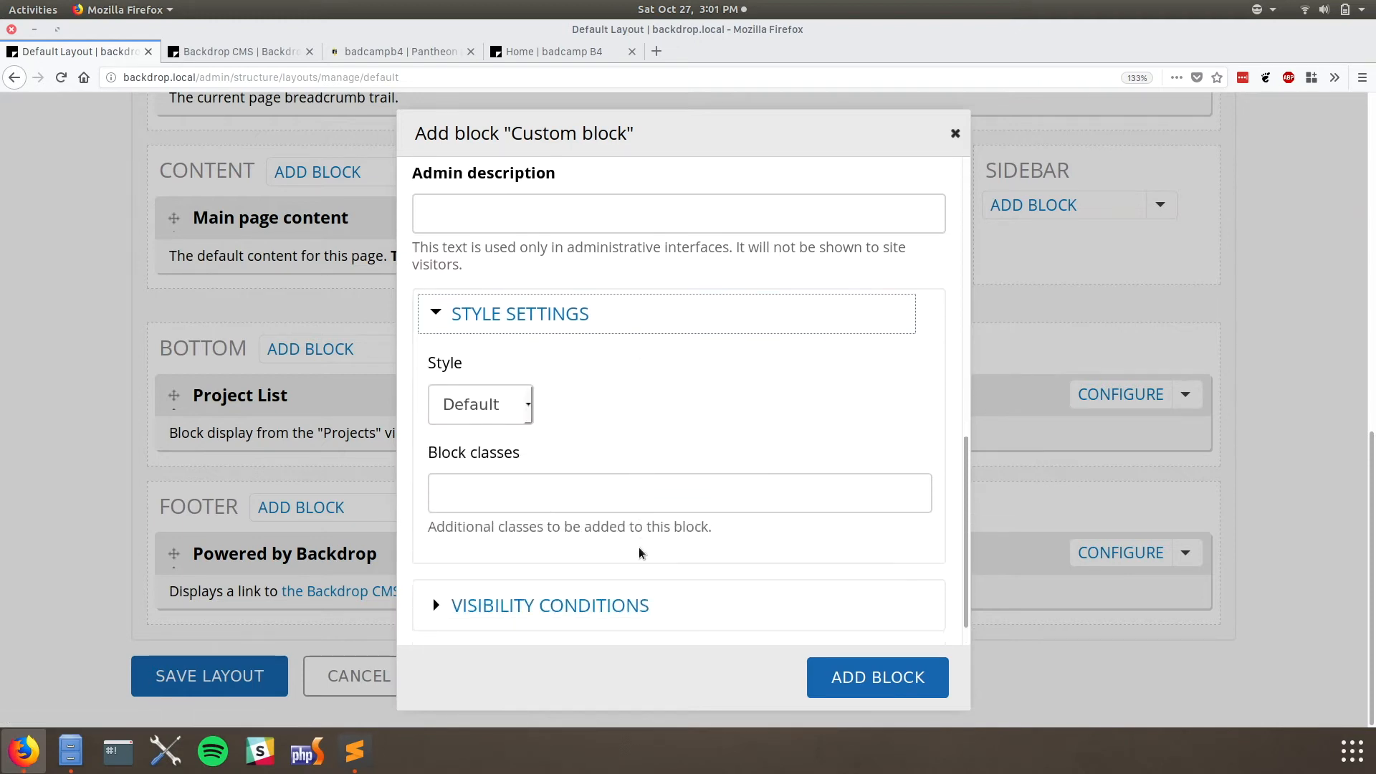
{"action": "left_click", "coordinate": [553, 497]}
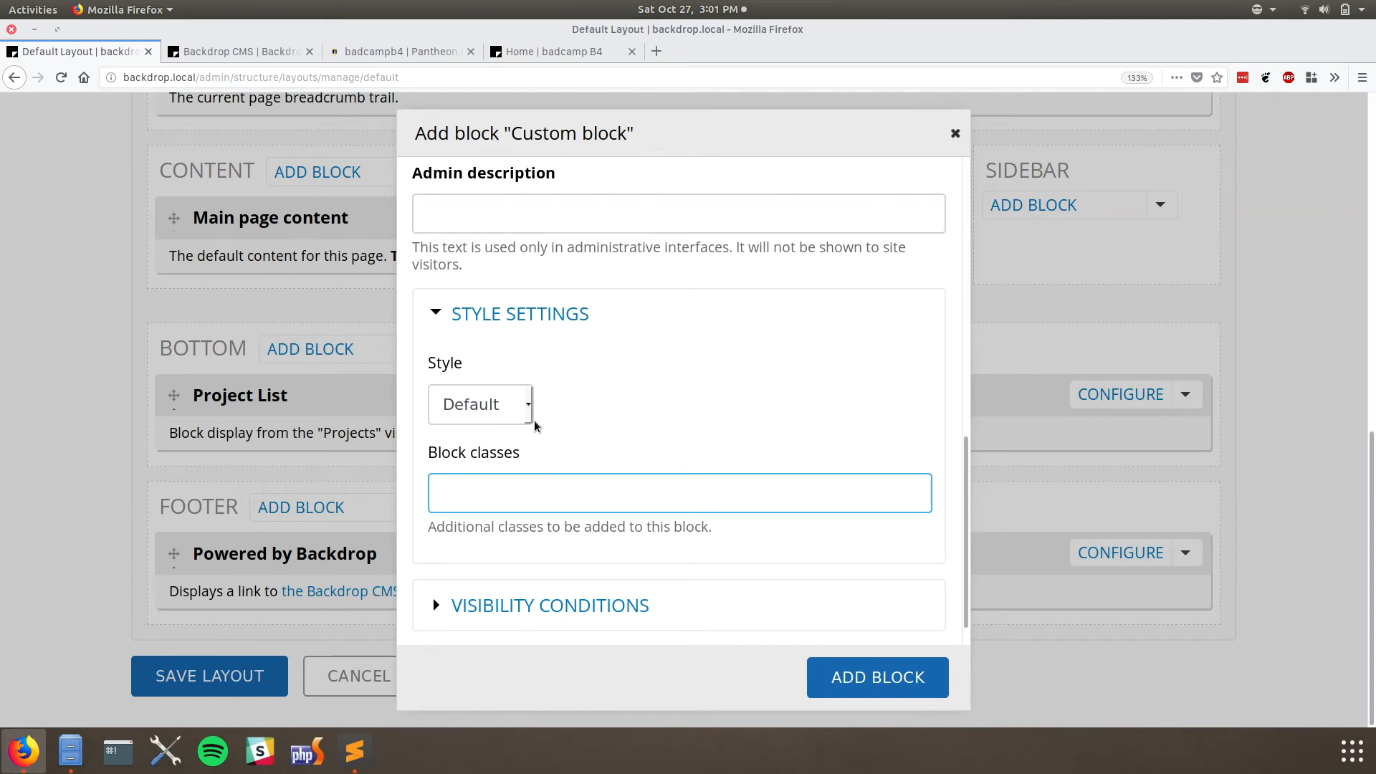
{"action": "left_click", "coordinate": [496, 420]}
{"action": "left_click", "coordinate": [483, 473]}
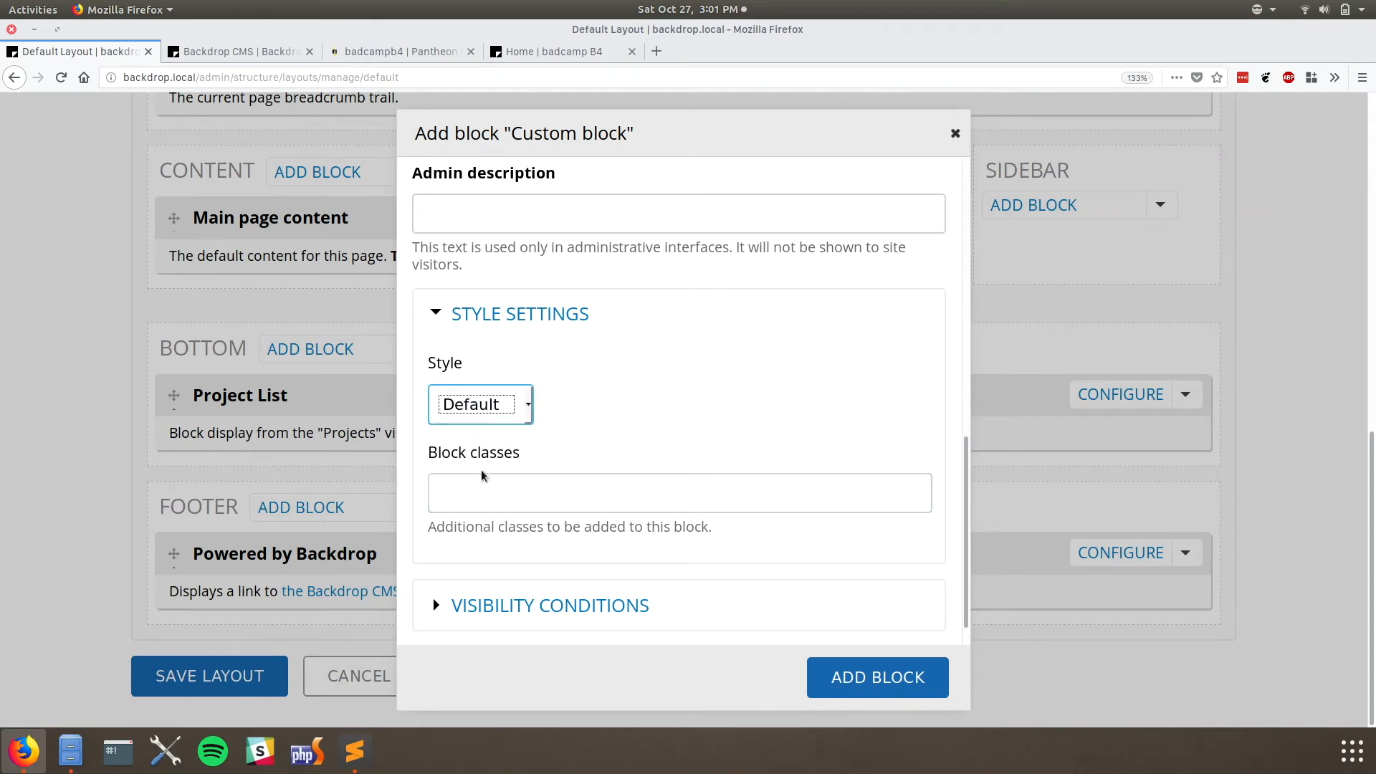
- Examine the wrapper, heading and content options offered by the Dynamic style
{"action": "scroll", "coordinate": [577, 441], "scroll_direction": "down", "scroll_amount": 3}
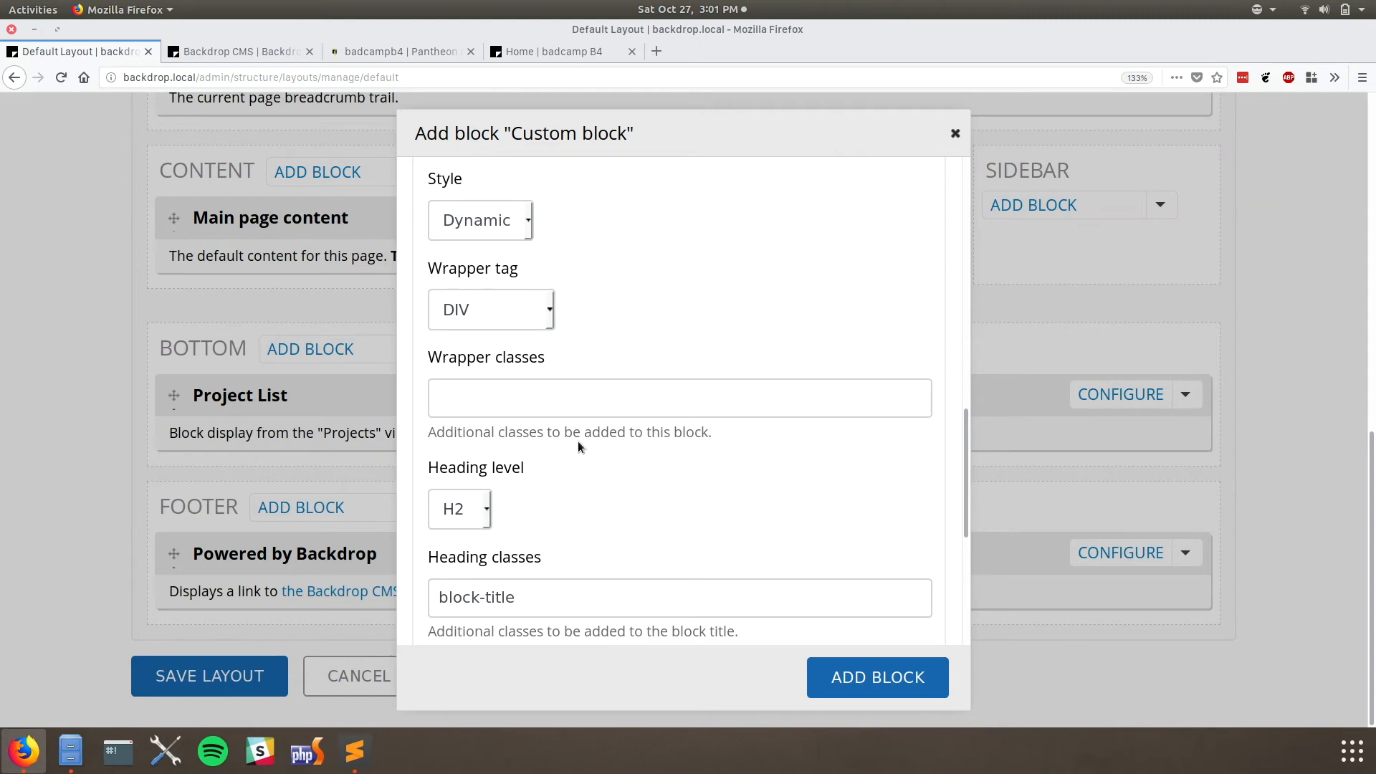
{"action": "scroll", "coordinate": [579, 442], "scroll_direction": "down", "scroll_amount": 3}
{"action": "scroll", "coordinate": [578, 441], "scroll_direction": "down", "scroll_amount": 2}
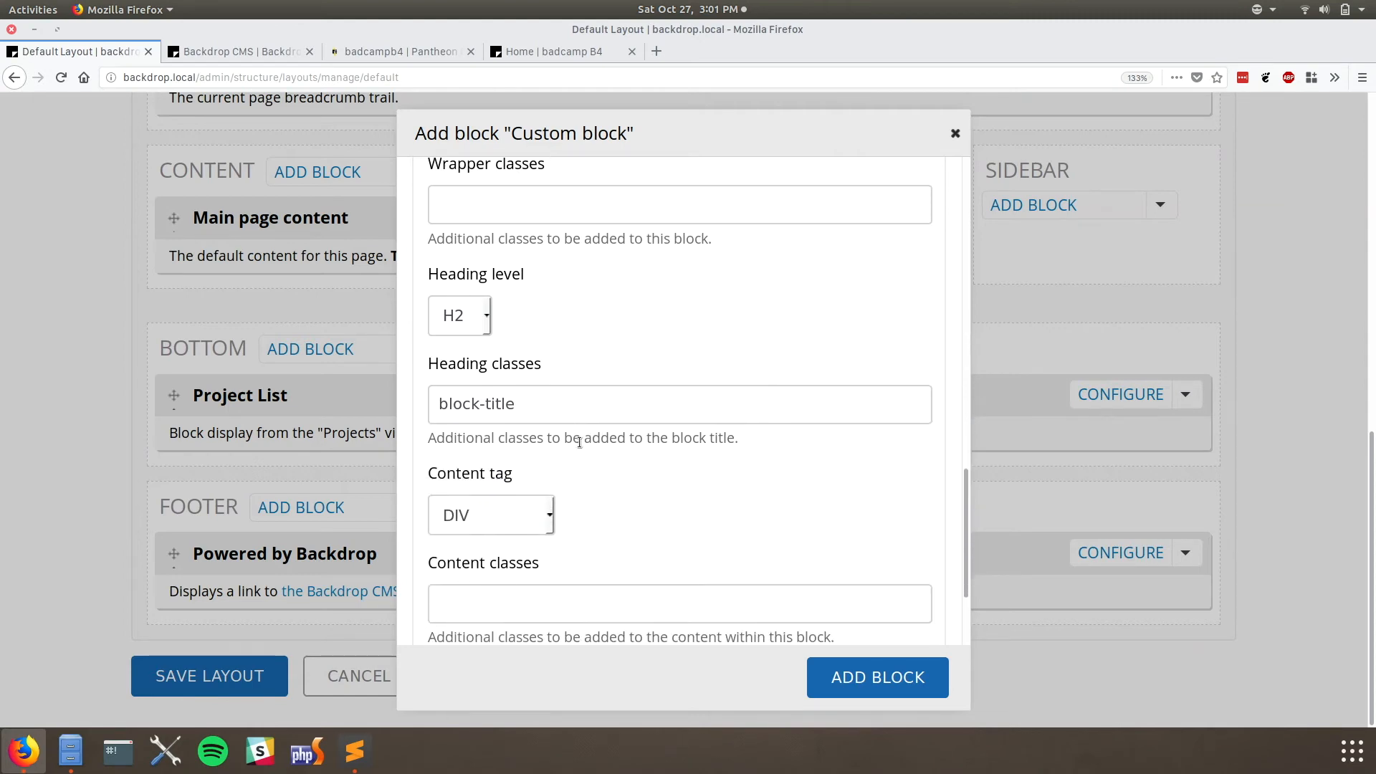
{"action": "scroll", "coordinate": [579, 442], "scroll_direction": "down", "scroll_amount": 2}
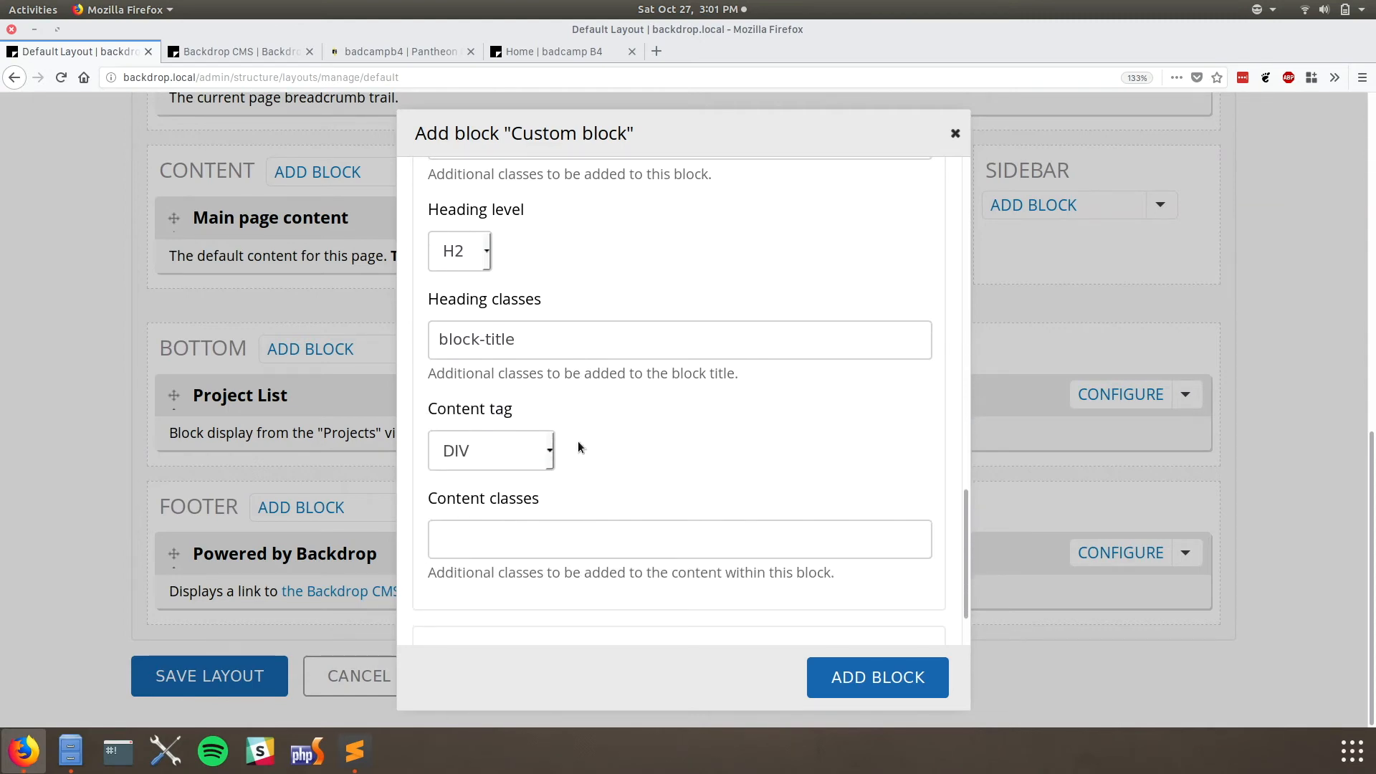
{"action": "scroll", "coordinate": [578, 440], "scroll_direction": "up", "scroll_amount": 5}
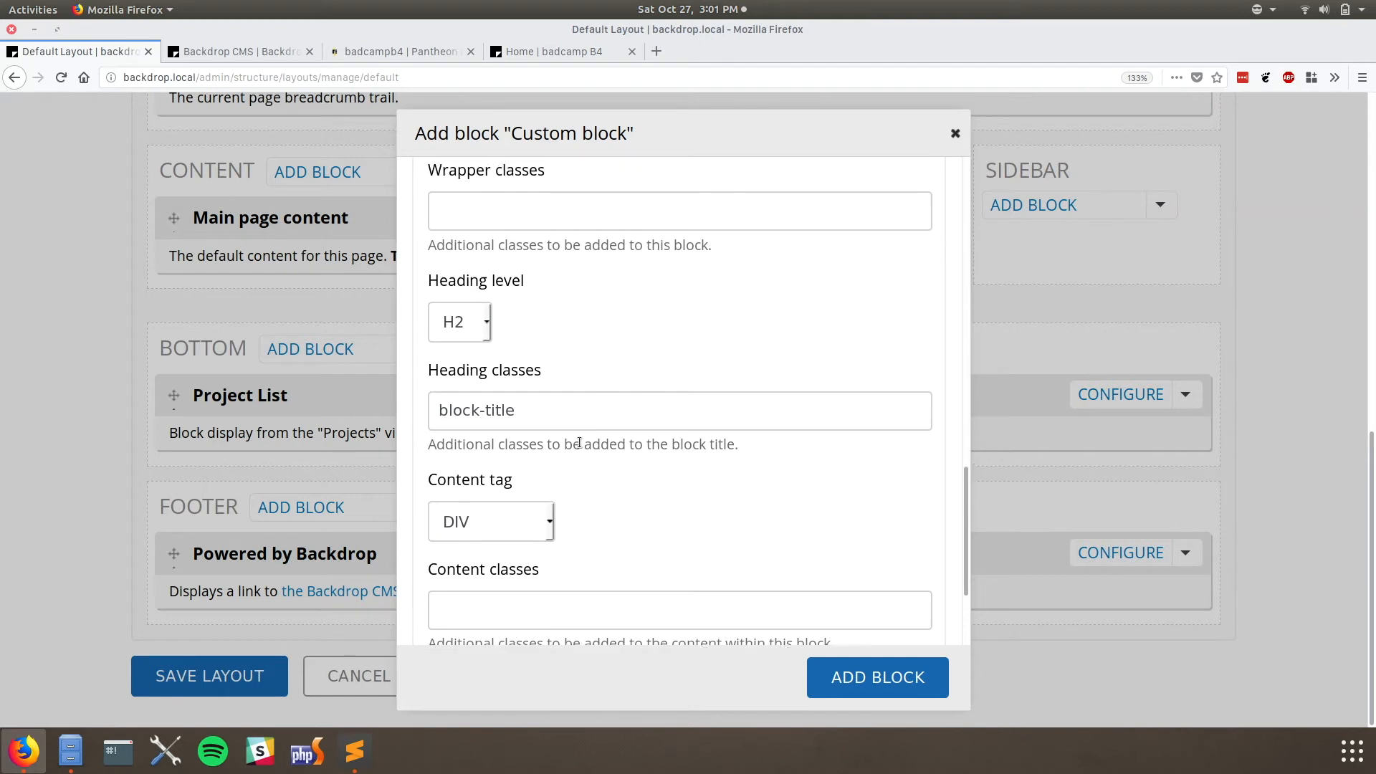
{"action": "scroll", "coordinate": [579, 442], "scroll_direction": "up", "scroll_amount": 2}
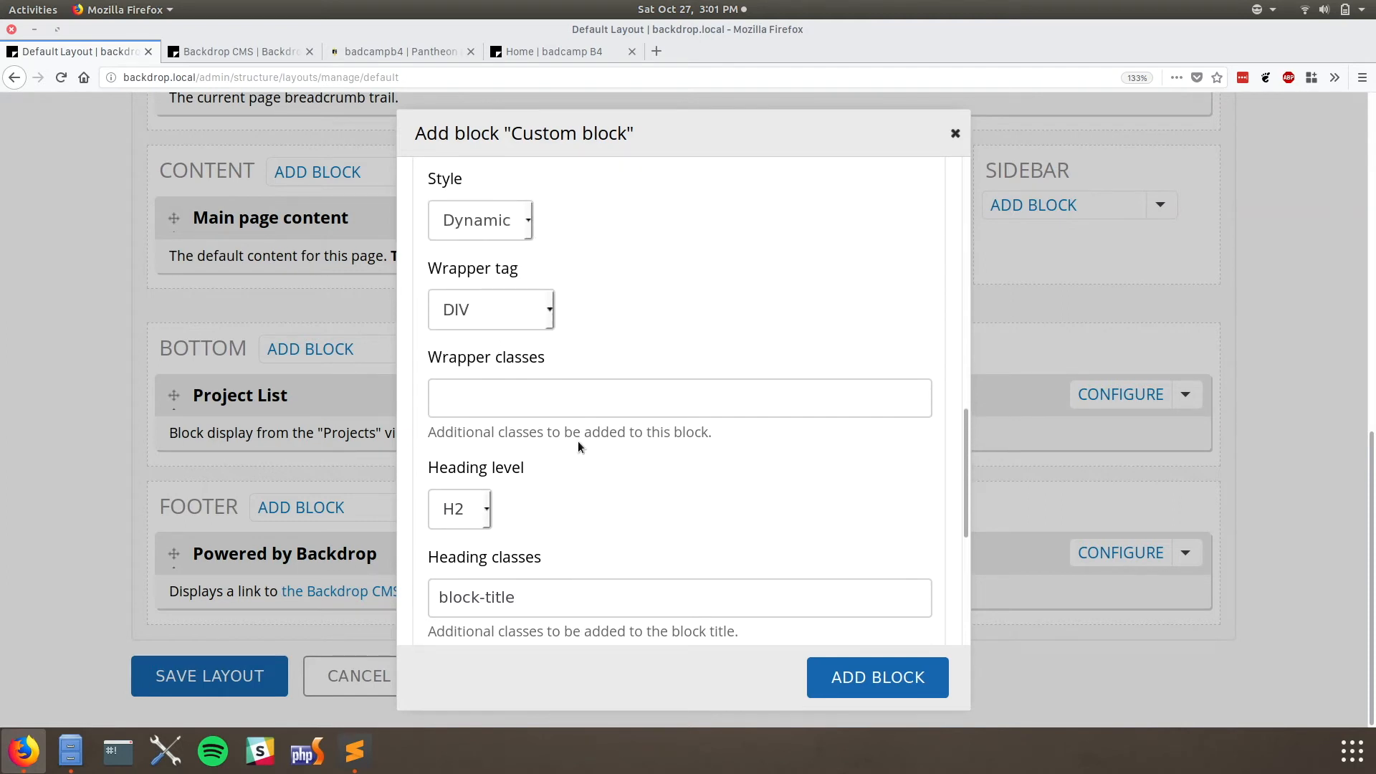
{"action": "scroll", "coordinate": [578, 441], "scroll_direction": "up", "scroll_amount": 7}
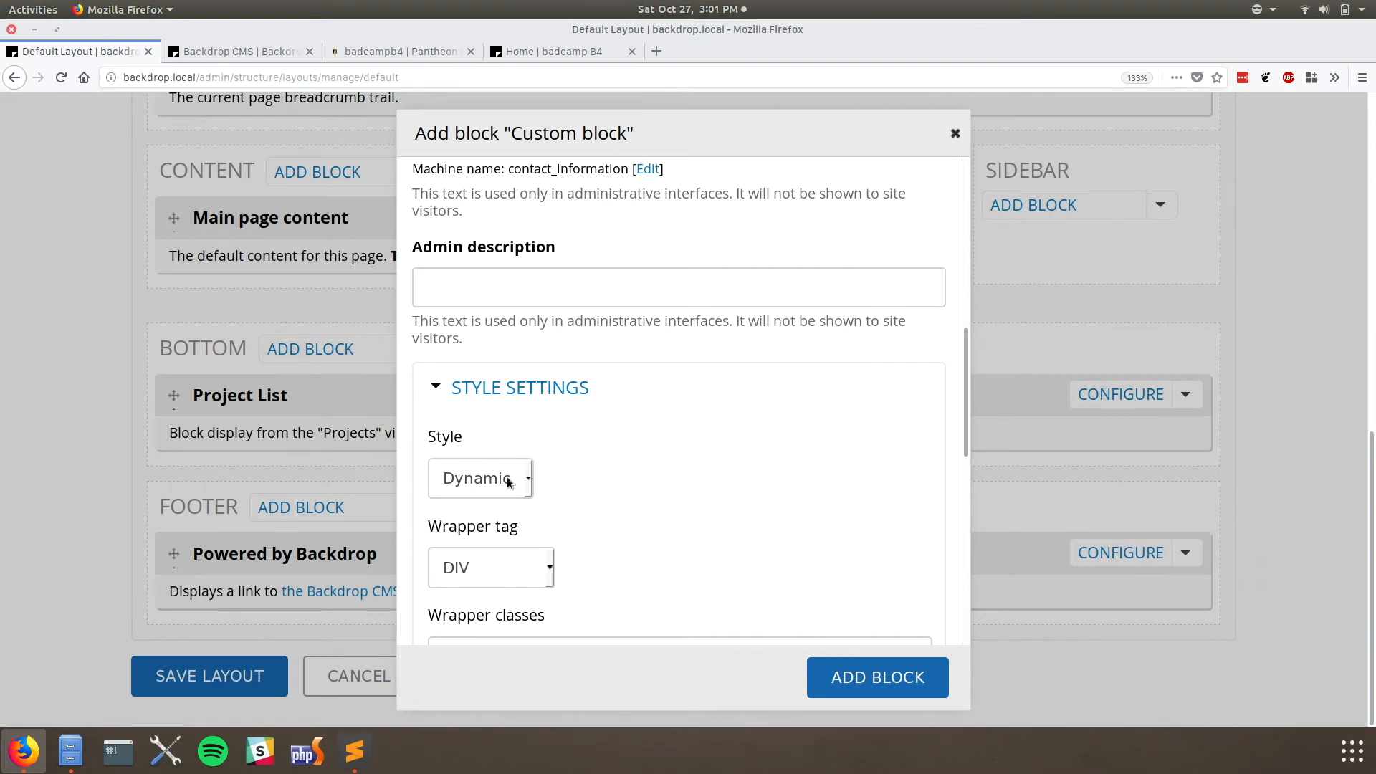
- Set the block's wrapper tag and content tag to No wrapper and its heading level to H3
{"action": "scroll", "coordinate": [587, 513], "scroll_direction": "down", "scroll_amount": 2}
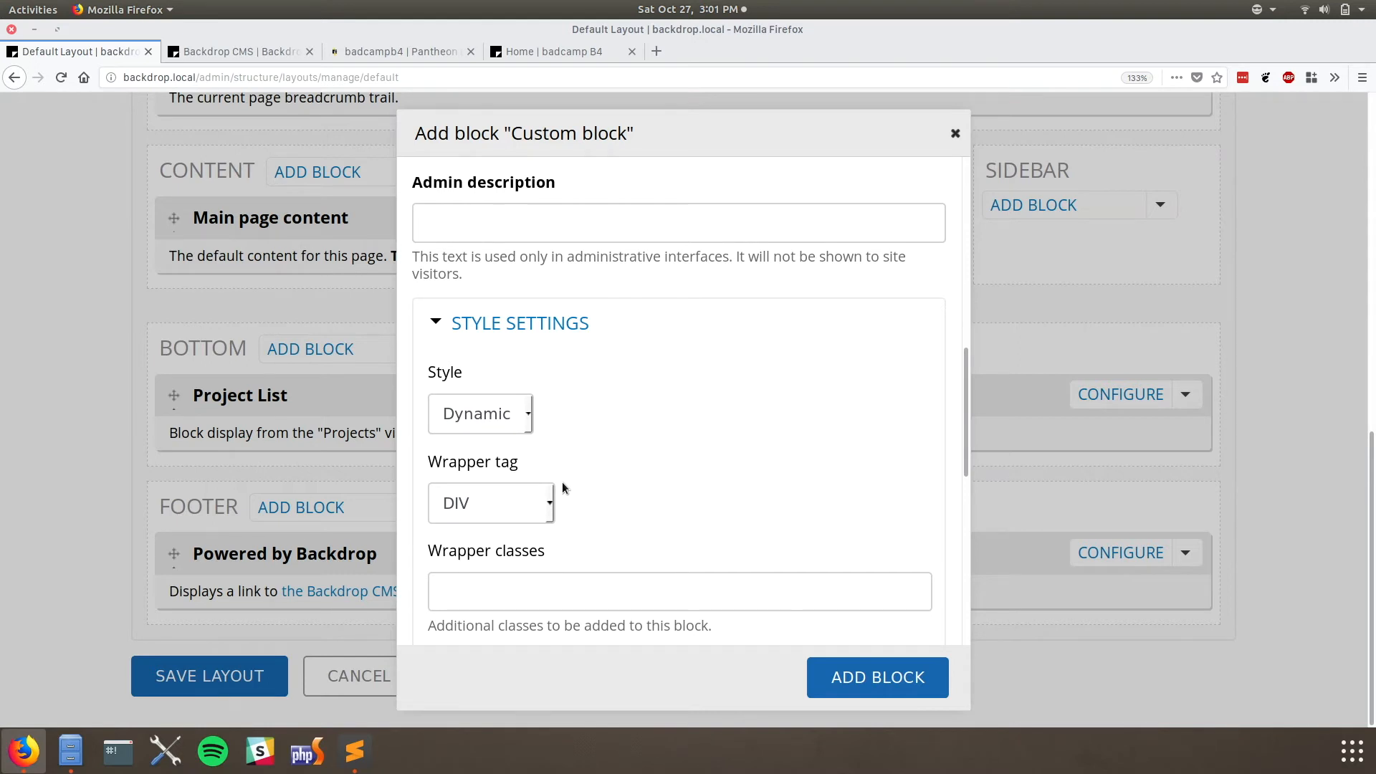
{"action": "left_click", "coordinate": [518, 489]}
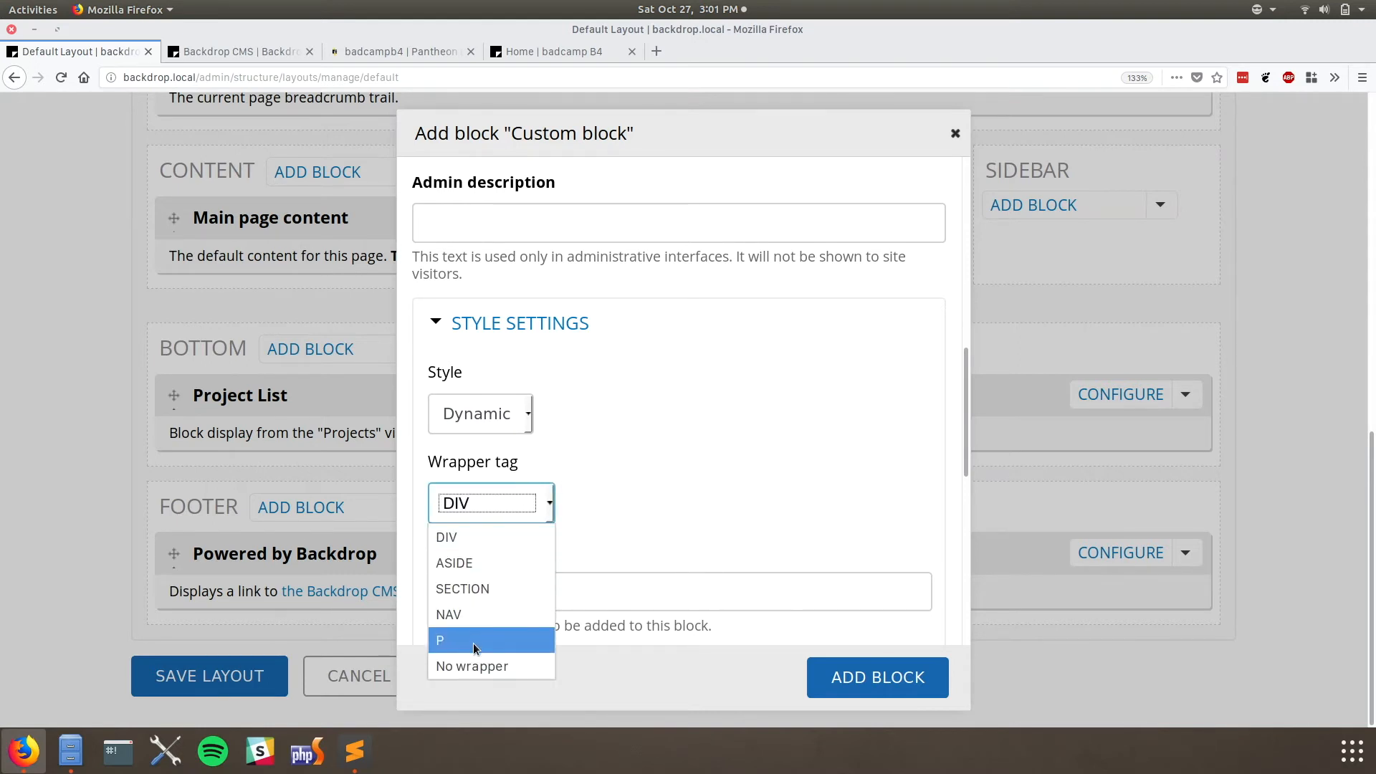
{"action": "left_click", "coordinate": [463, 660]}
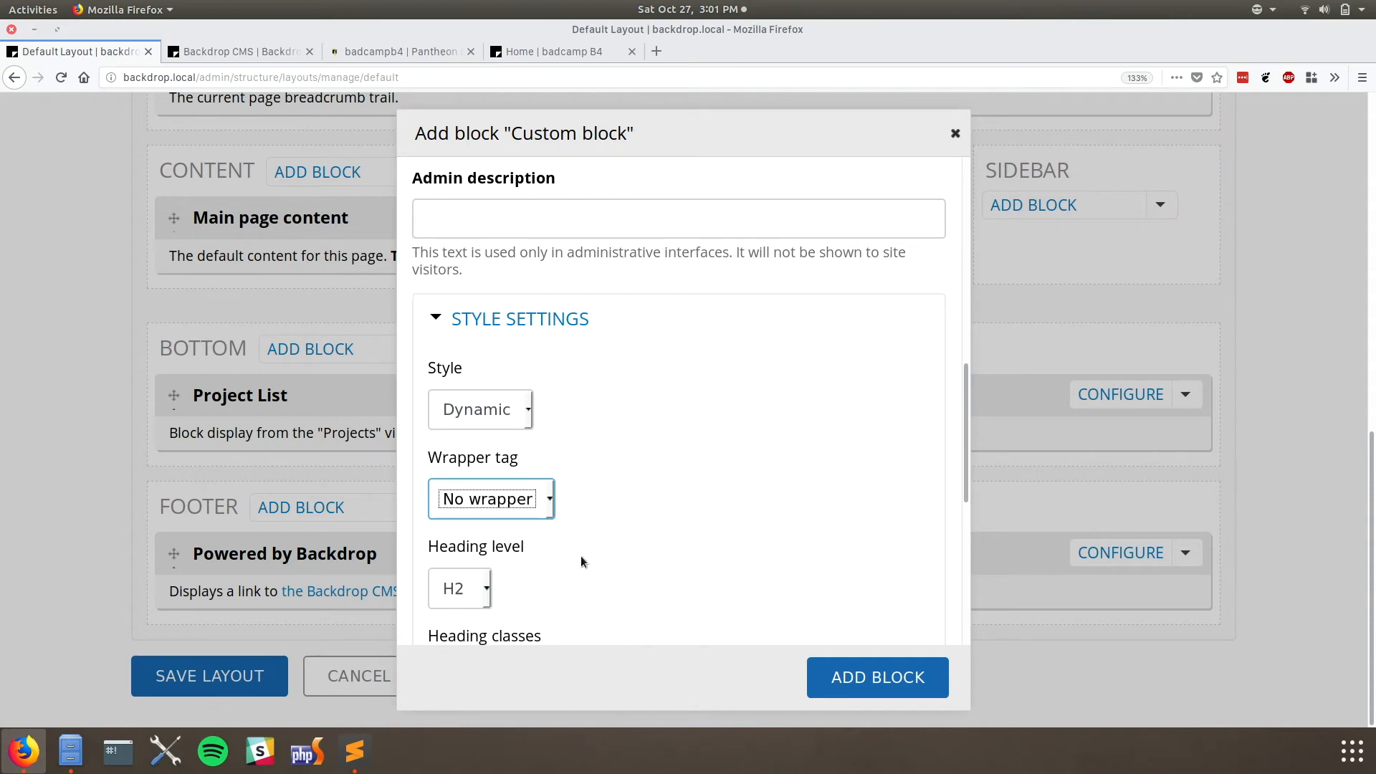
{"action": "scroll", "coordinate": [581, 556], "scroll_direction": "down", "scroll_amount": 4}
{"action": "scroll", "coordinate": [582, 557], "scroll_direction": "down", "scroll_amount": 8}
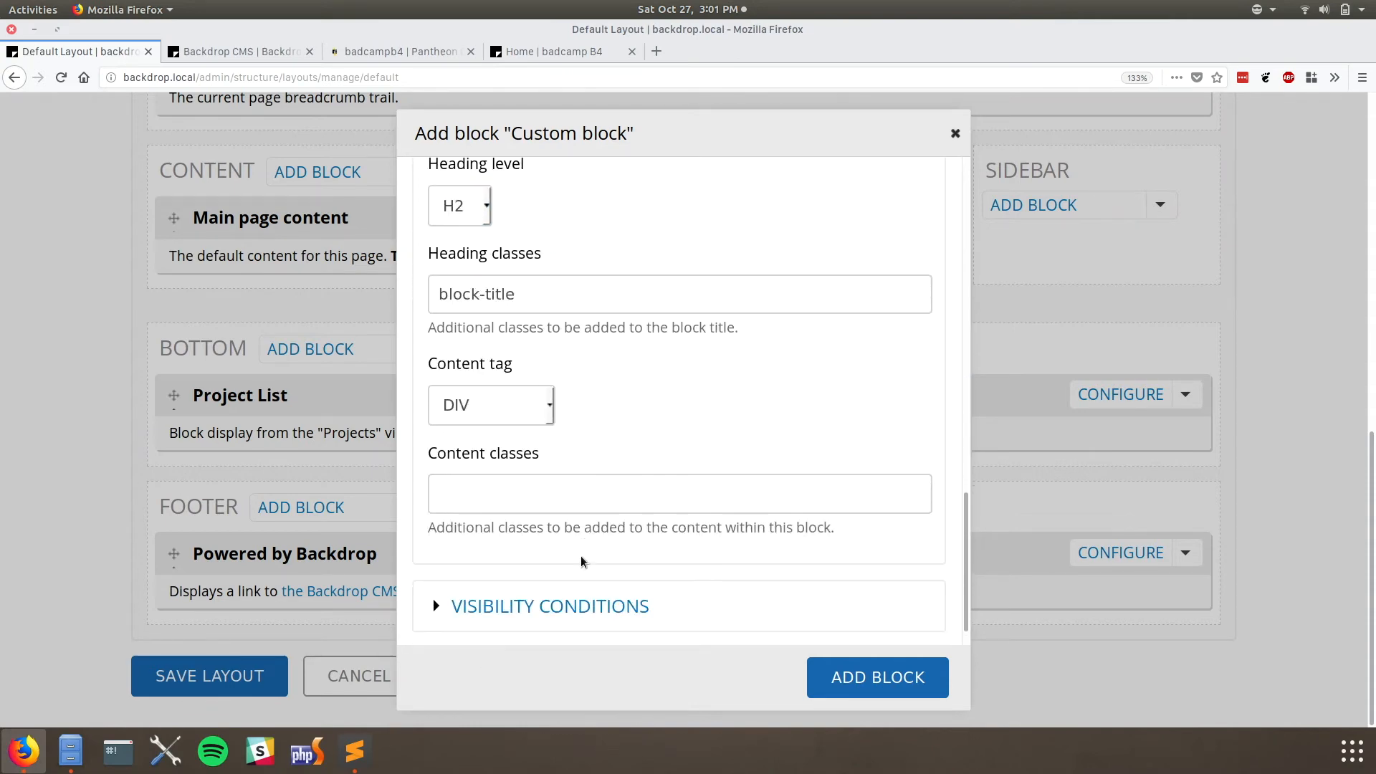
{"action": "left_click", "coordinate": [471, 216]}
{"action": "left_click", "coordinate": [462, 296]}
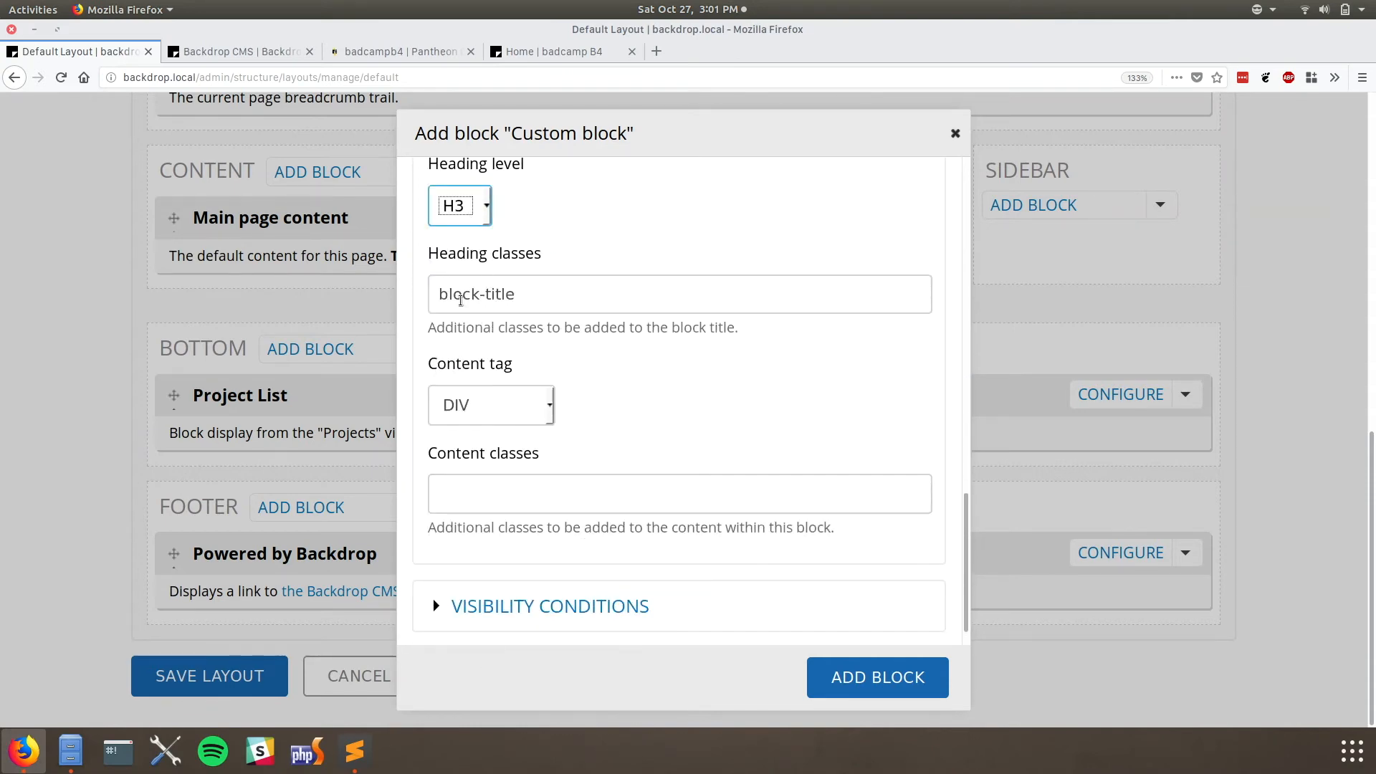
{"action": "left_click", "coordinate": [491, 413]}
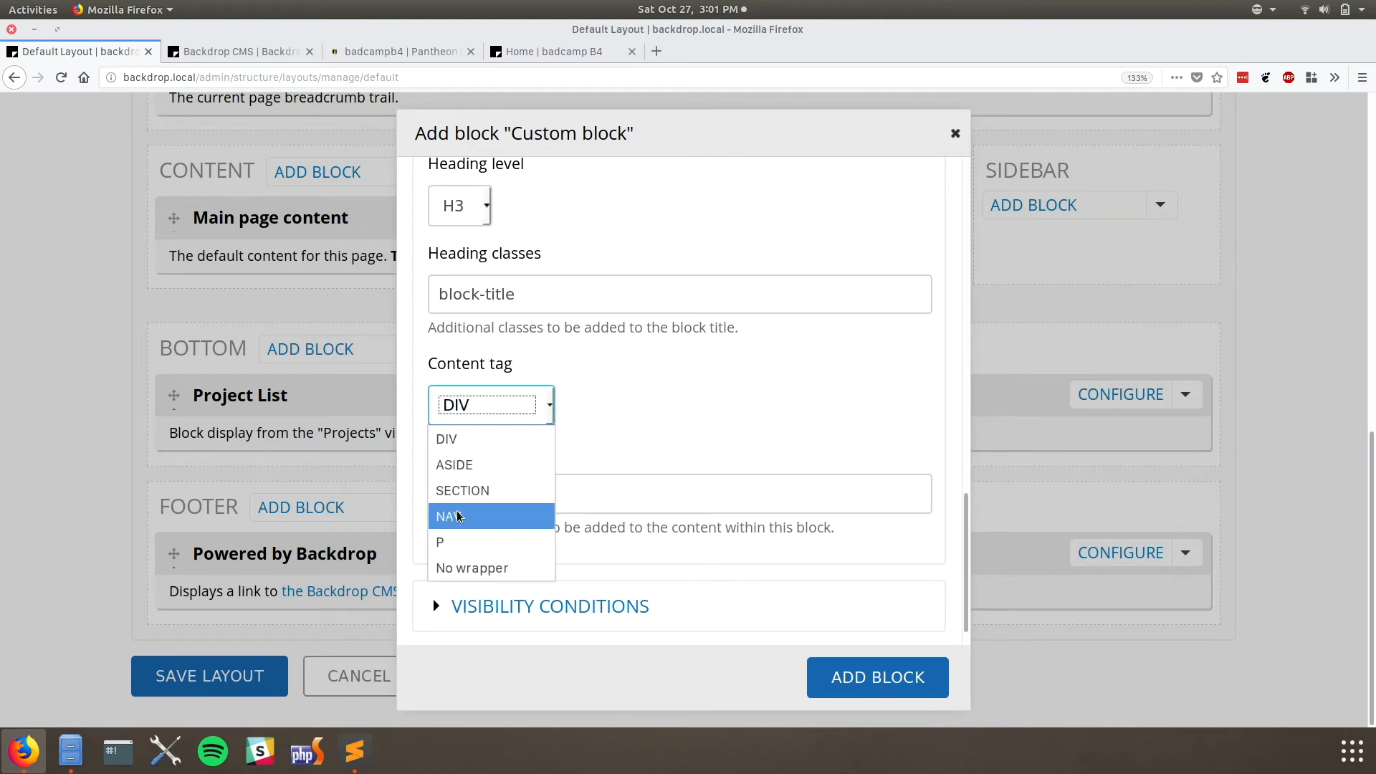
{"action": "left_click", "coordinate": [476, 566]}
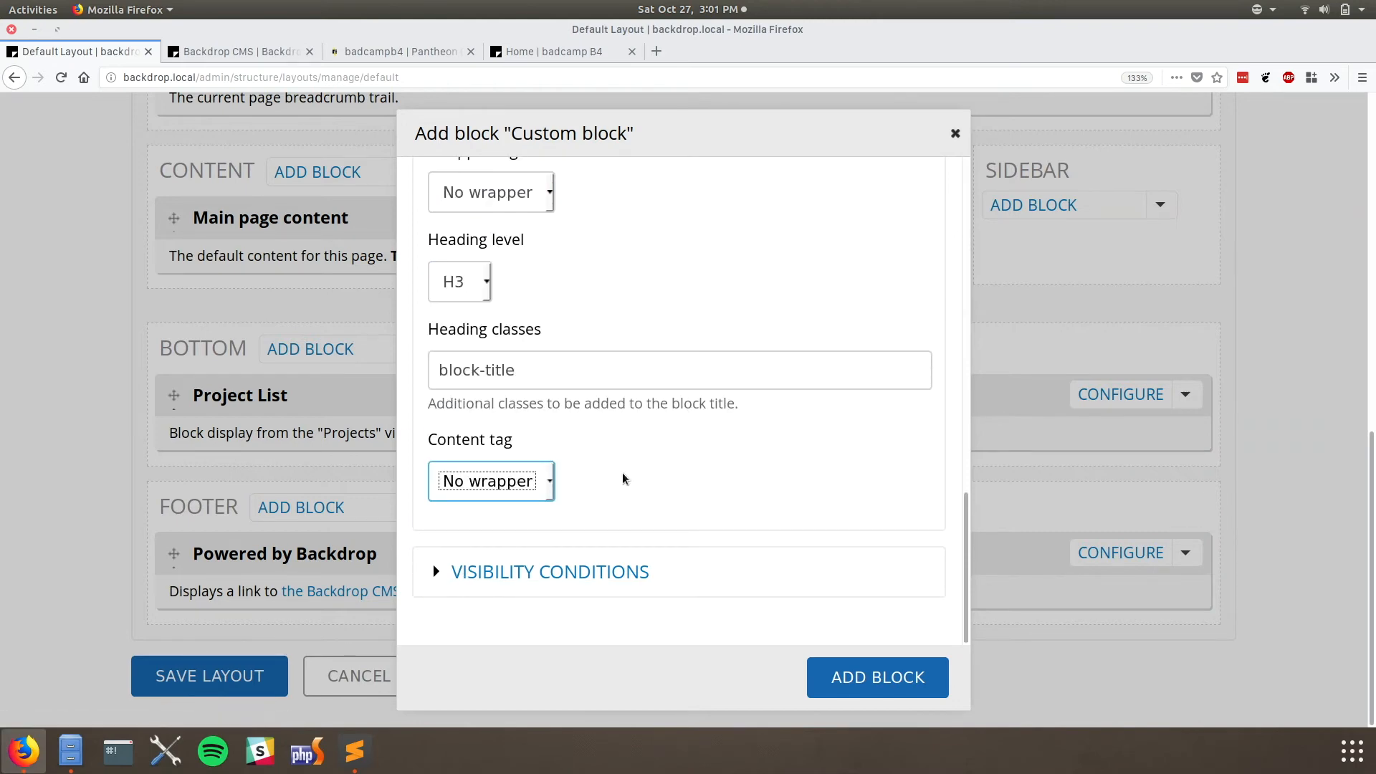
- Review the style settings and add the configured Contact Information block to the Sidebar region
{"action": "scroll", "coordinate": [656, 425], "scroll_direction": "up", "scroll_amount": 5}
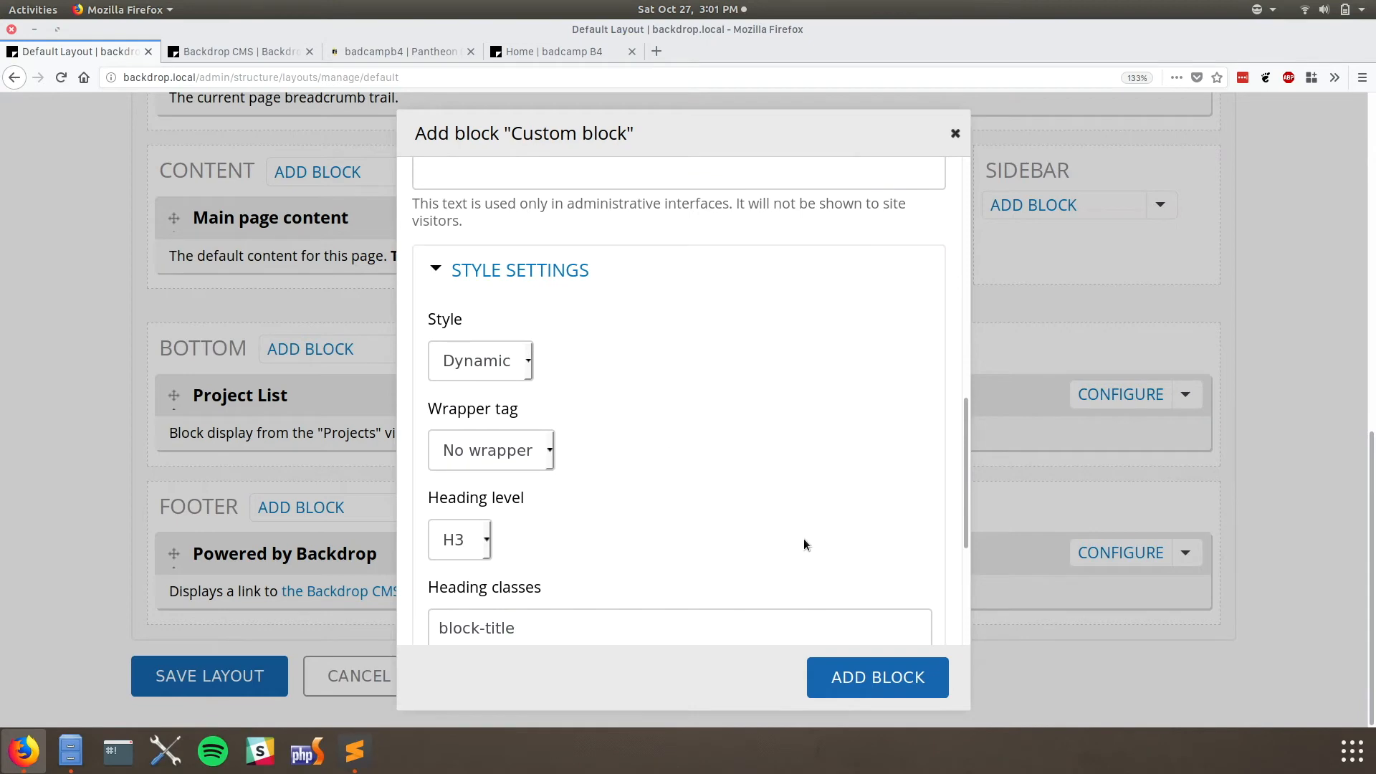
{"action": "scroll", "coordinate": [805, 544], "scroll_direction": "down", "scroll_amount": 5}
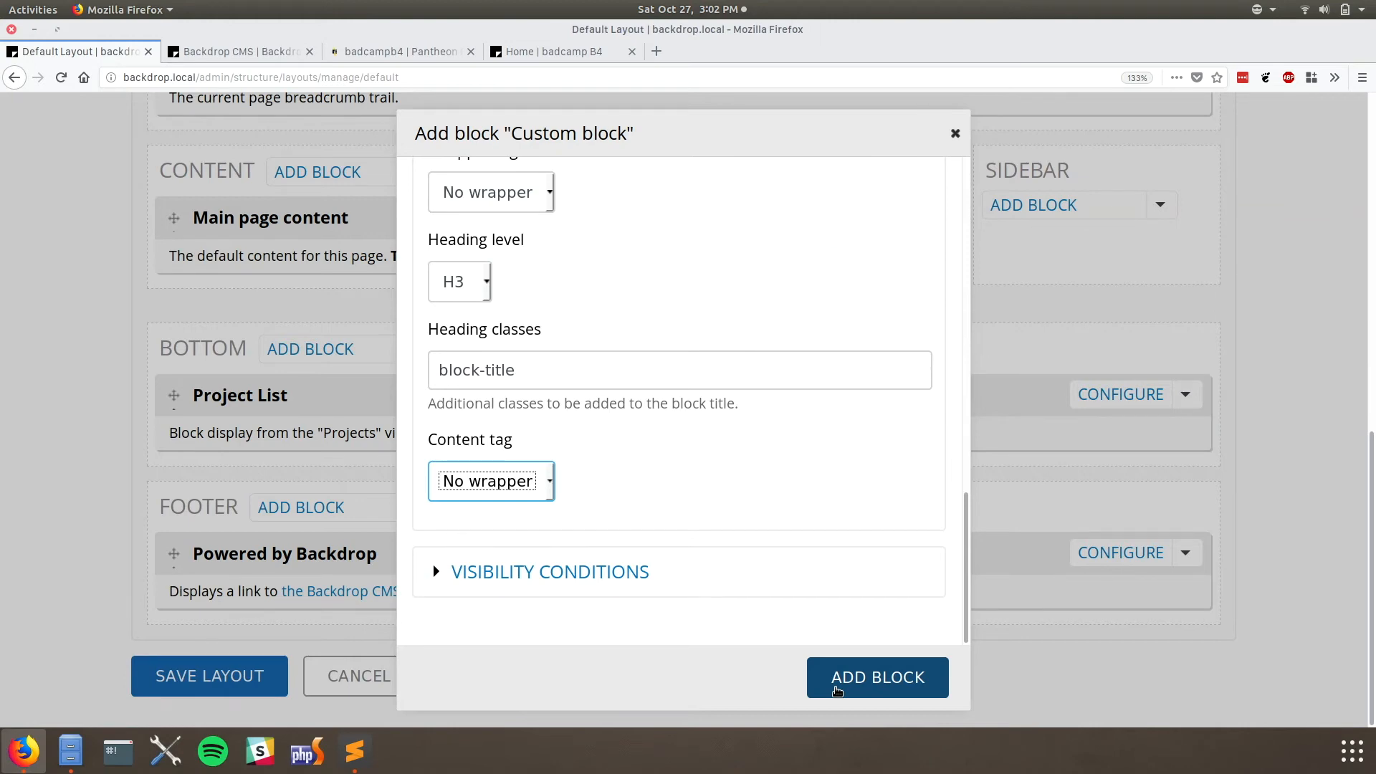
{"action": "scroll", "coordinate": [846, 556], "scroll_direction": "up", "scroll_amount": 5}
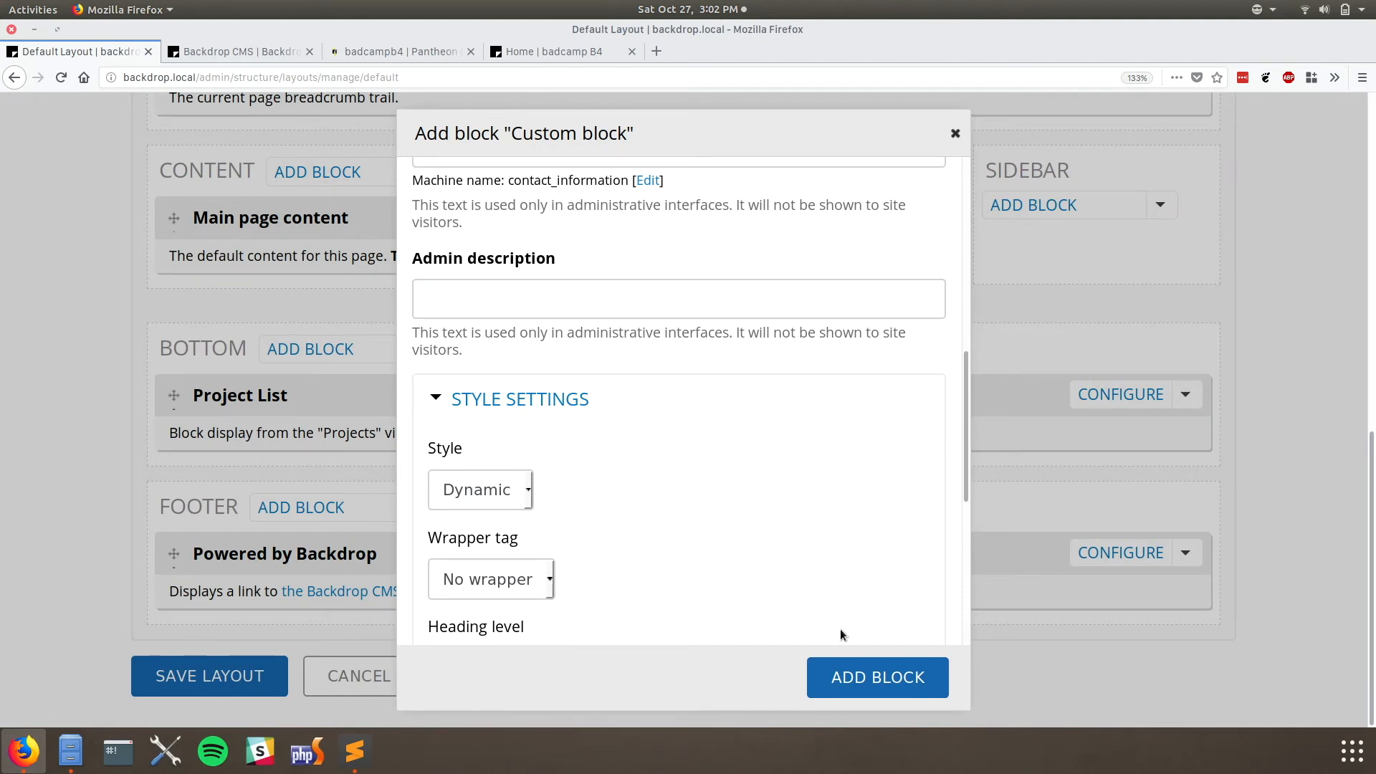
{"action": "left_click", "coordinate": [837, 681]}
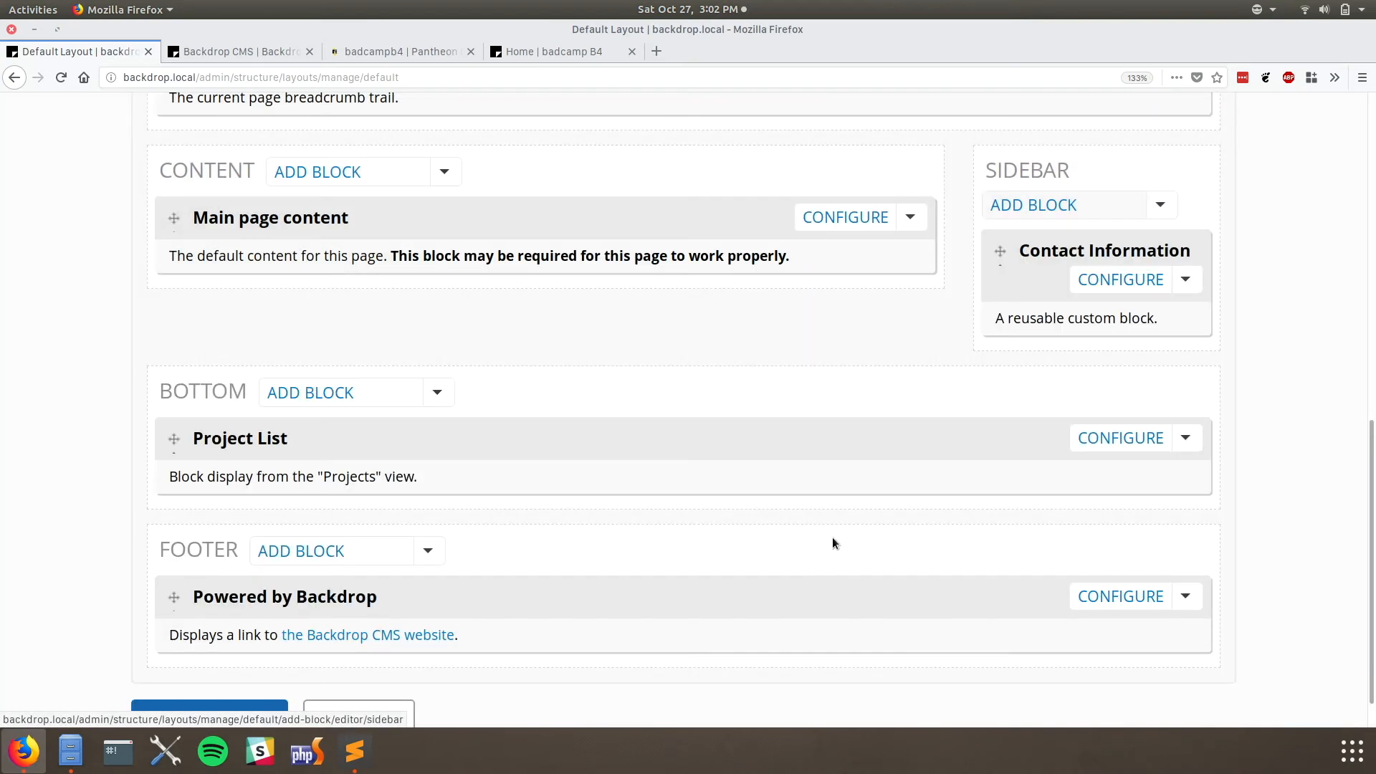
{"action": "scroll", "coordinate": [729, 461], "scroll_direction": "down", "scroll_amount": 1}
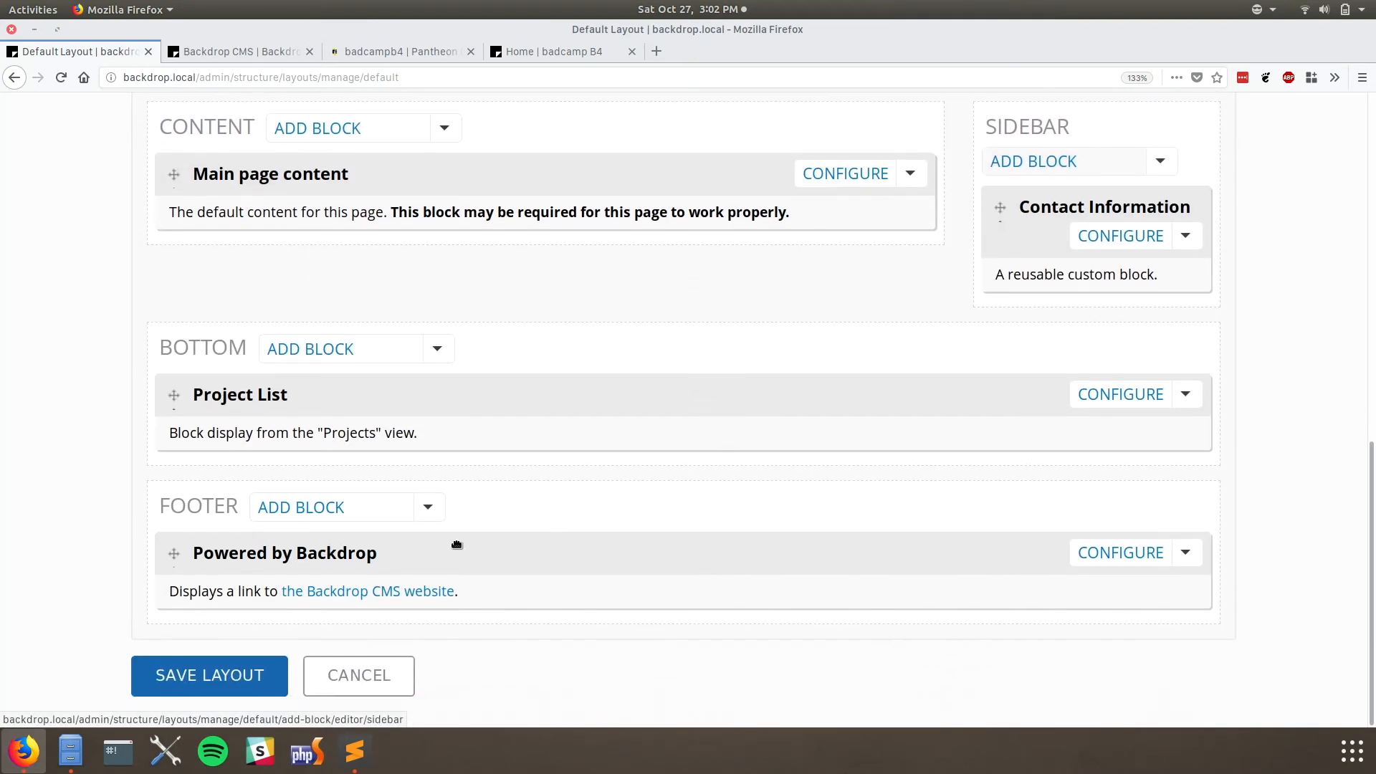
- Save the Default Layout and open the "Your first post!" page from the home page to check the placed blocks
{"action": "left_click", "coordinate": [219, 678]}
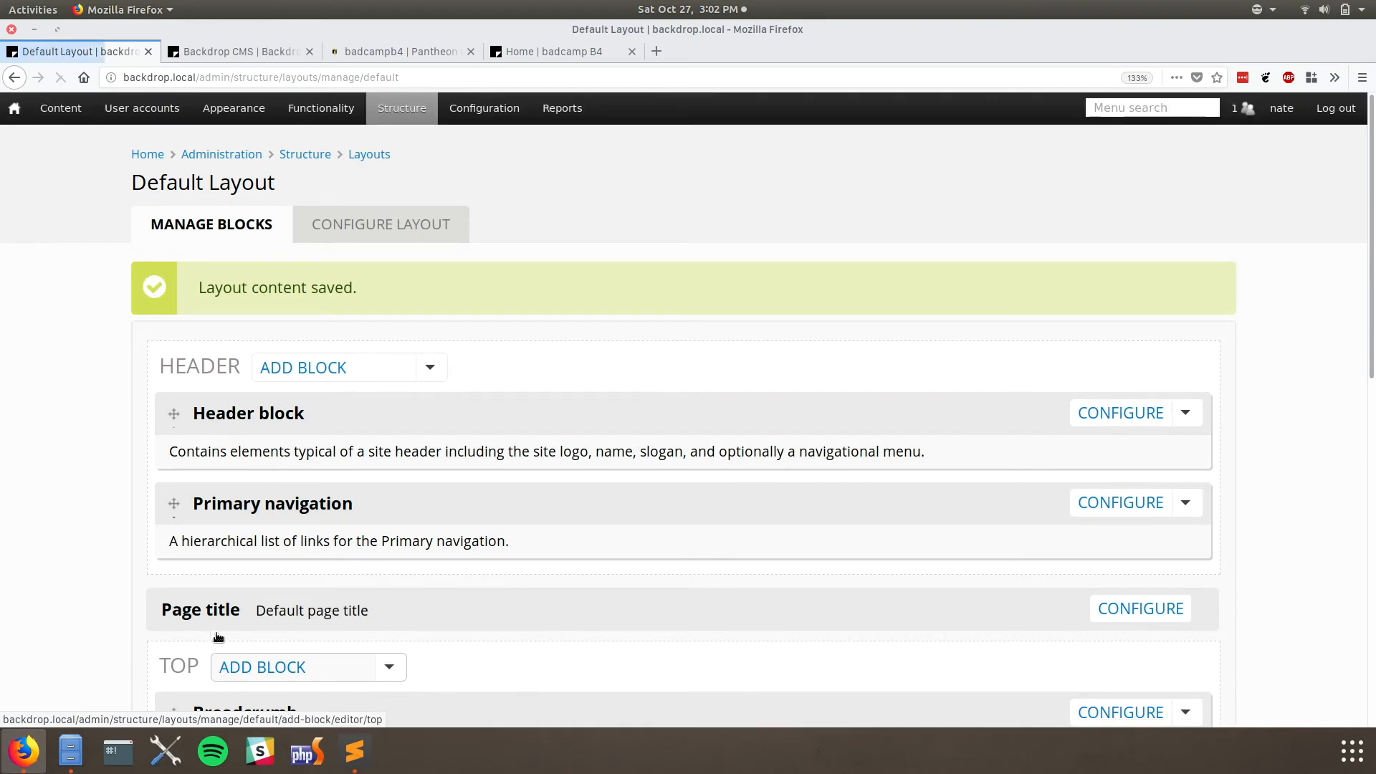
{"action": "left_click", "coordinate": [146, 155]}
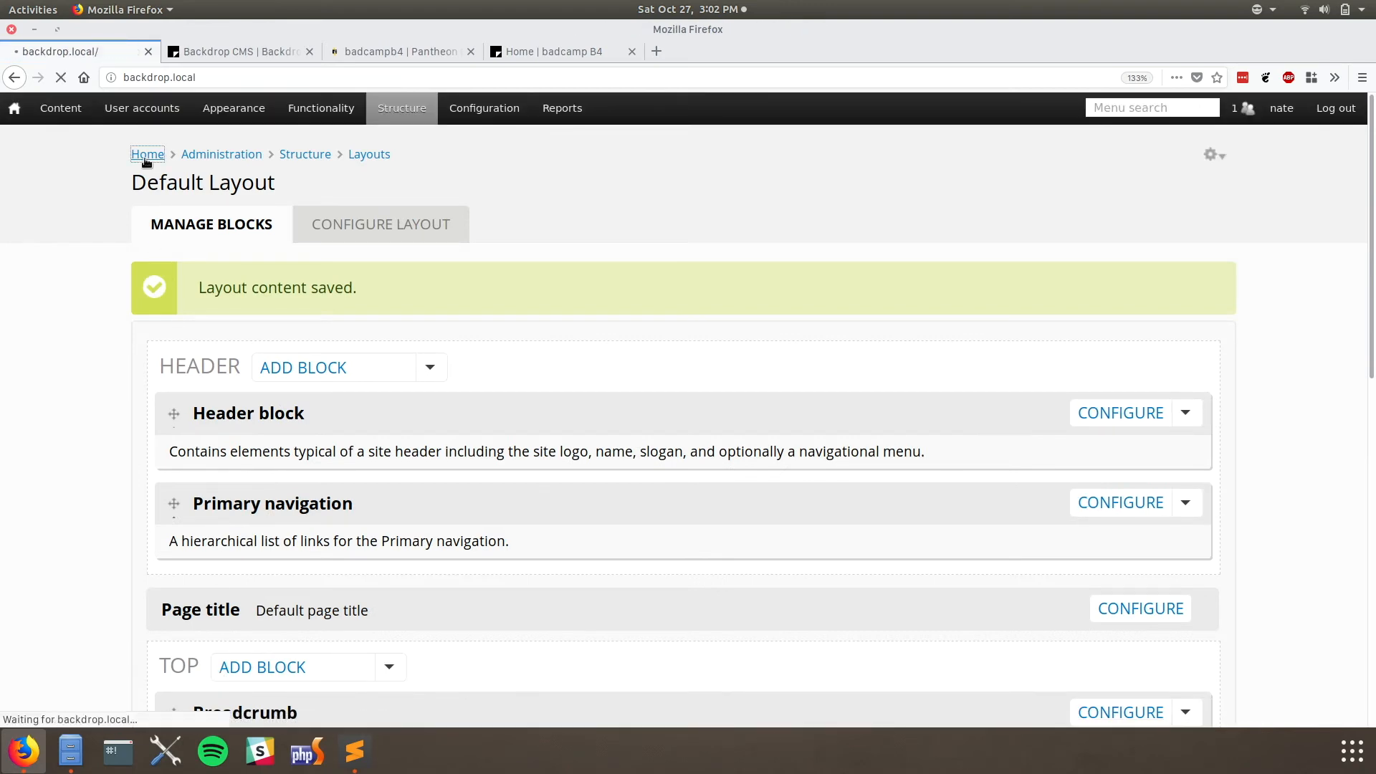
{"action": "scroll", "coordinate": [294, 317], "scroll_direction": "down", "scroll_amount": 10}
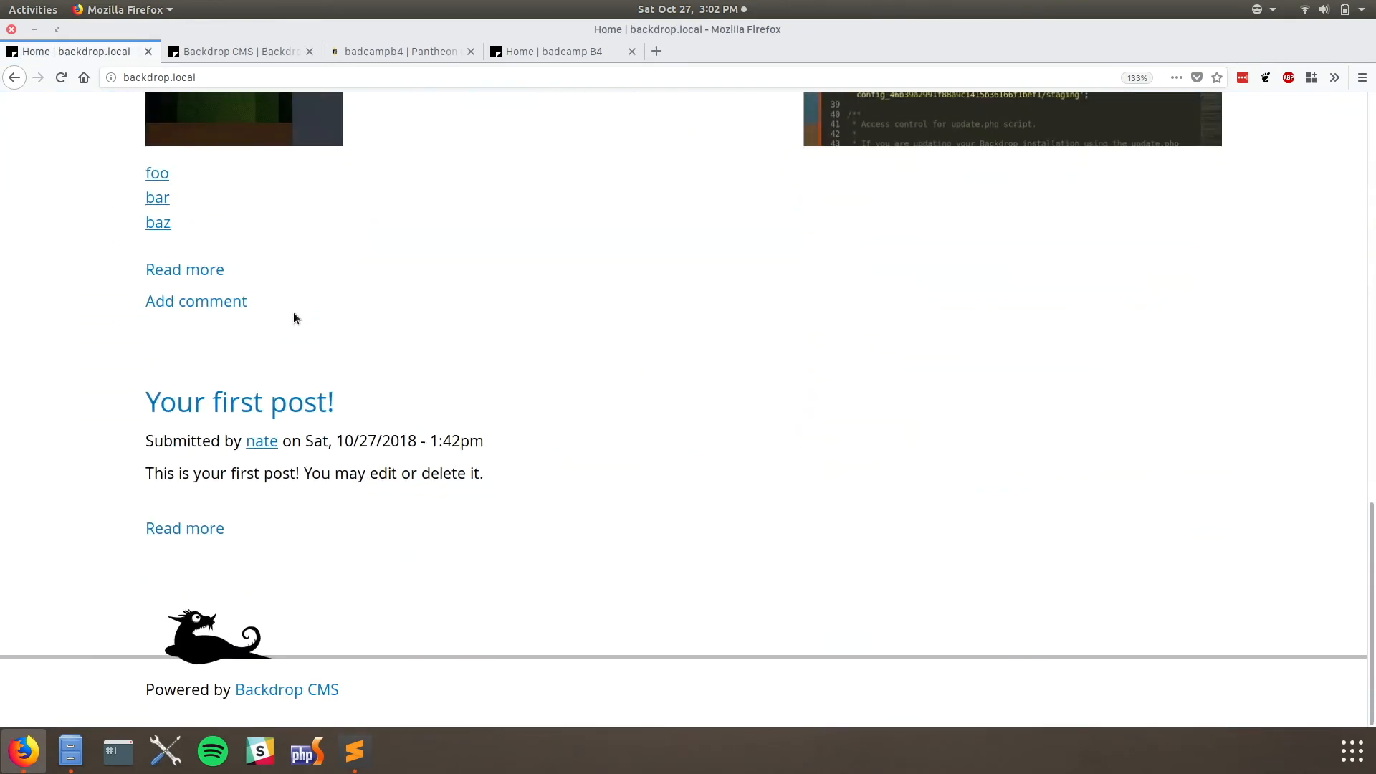
{"action": "left_click", "coordinate": [215, 403]}
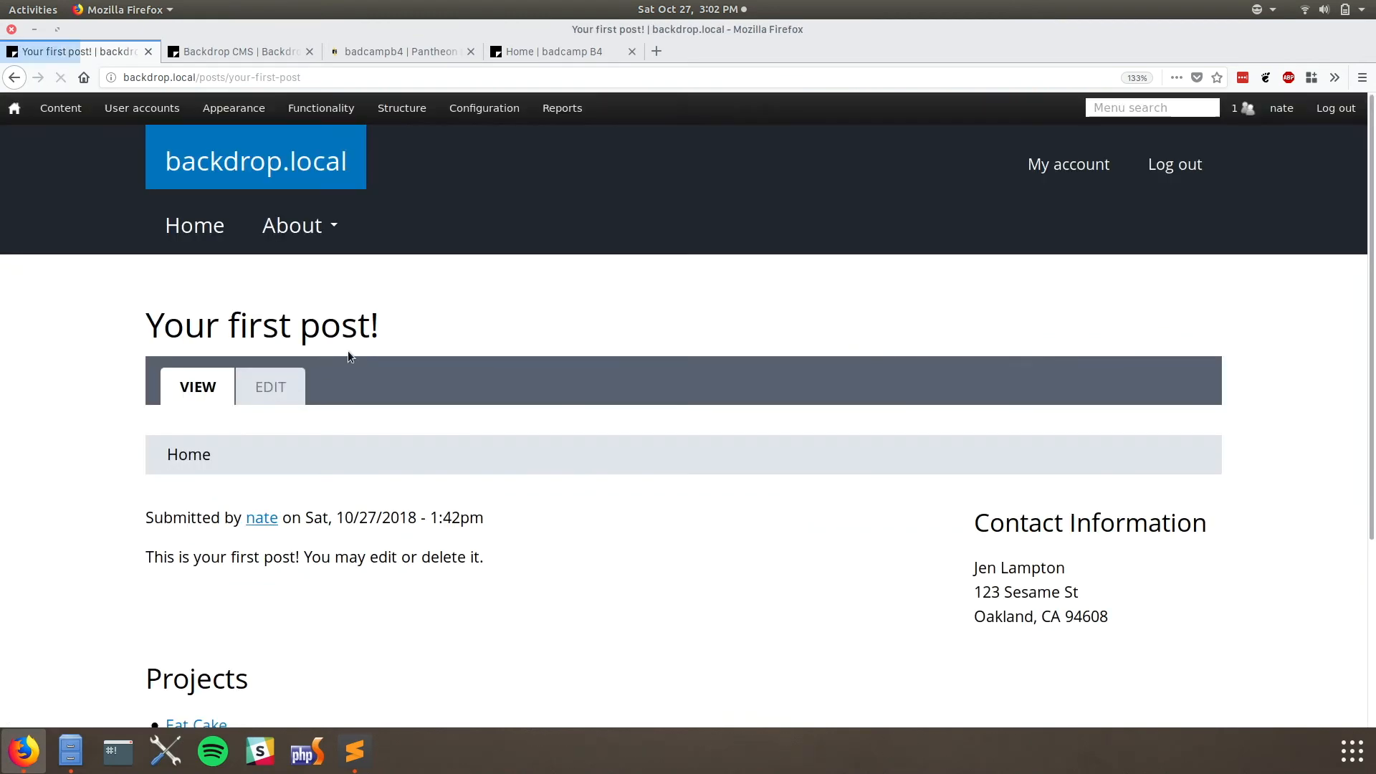
{"action": "scroll", "coordinate": [549, 425], "scroll_direction": "down", "scroll_amount": 3}
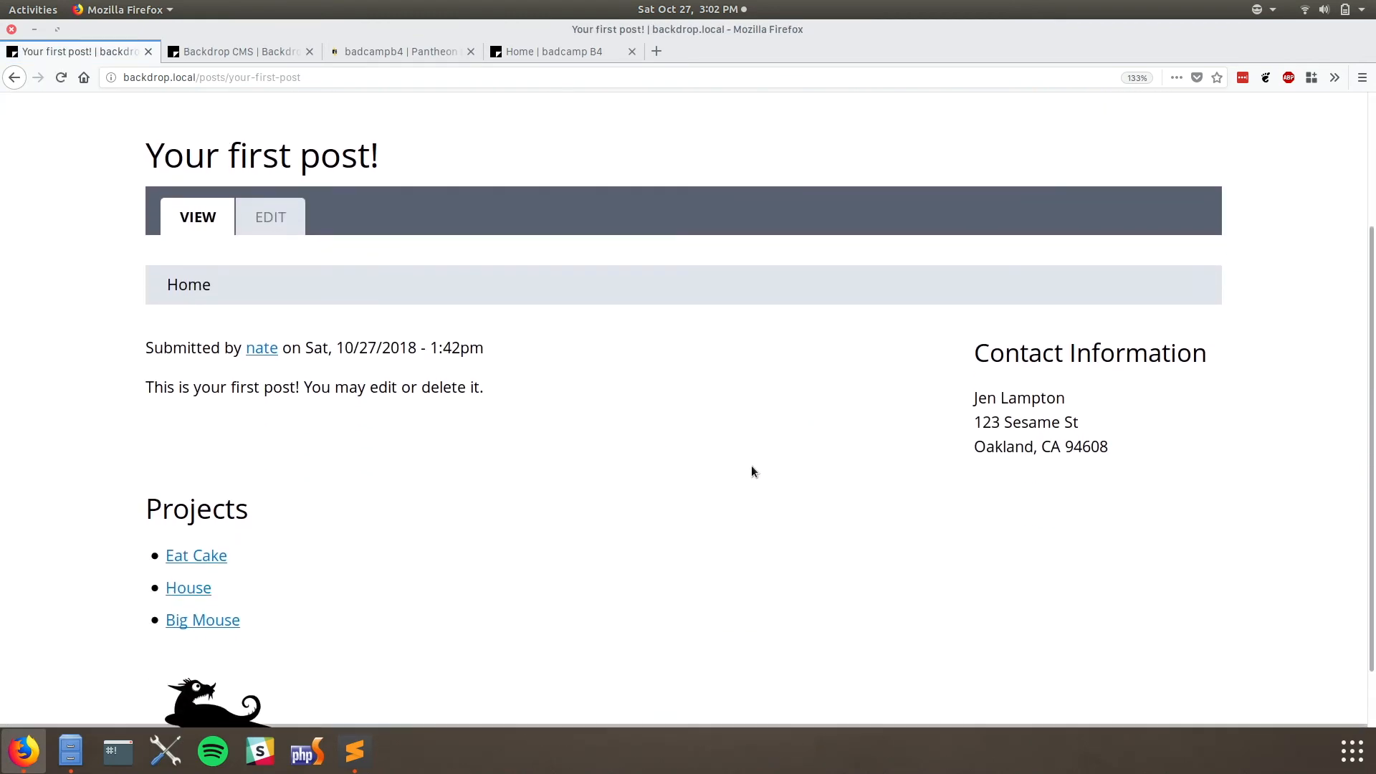
{"action": "scroll", "coordinate": [751, 466], "scroll_direction": "down", "scroll_amount": 1}
{"action": "scroll", "coordinate": [751, 466], "scroll_direction": "up", "scroll_amount": 2}
{"action": "scroll", "coordinate": [752, 472], "scroll_direction": "up", "scroll_amount": 1}
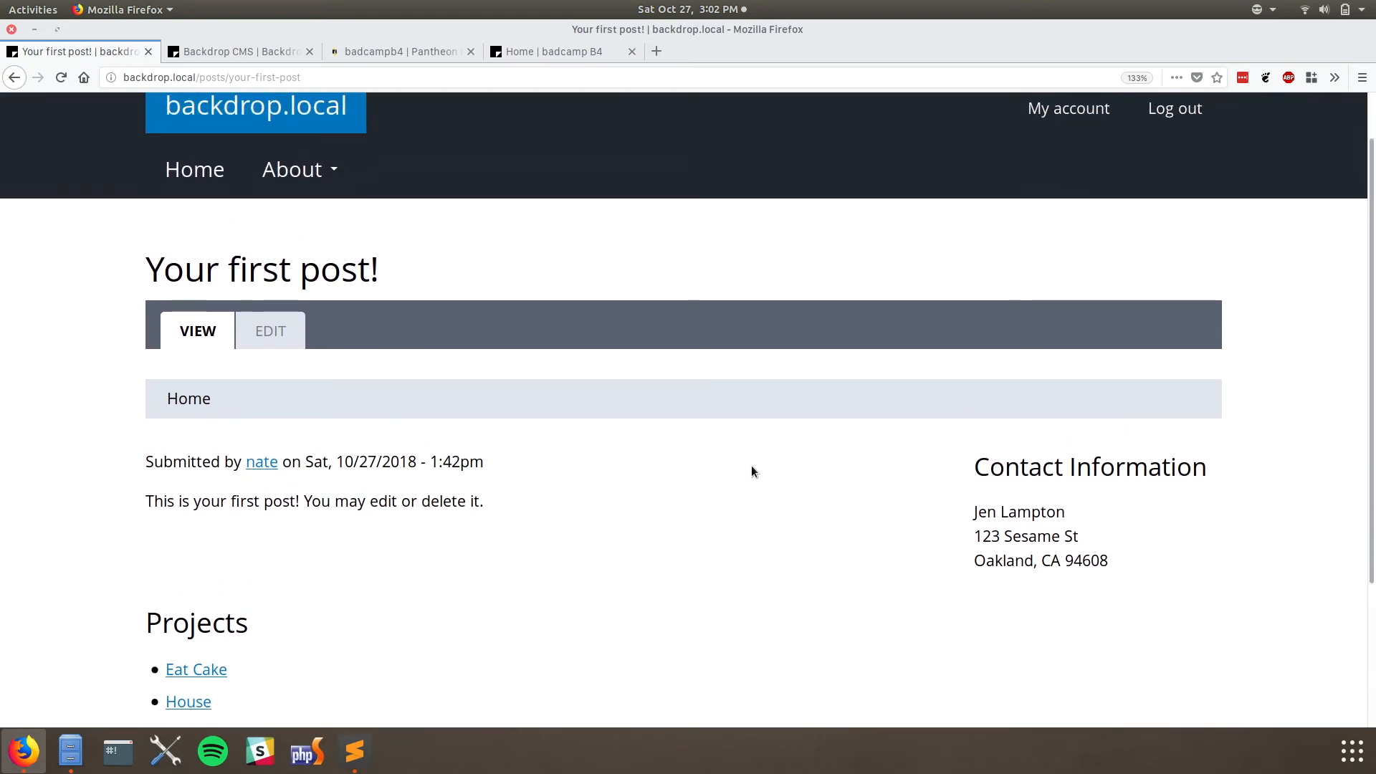
{"action": "scroll", "coordinate": [751, 467], "scroll_direction": "up", "scroll_amount": 1}
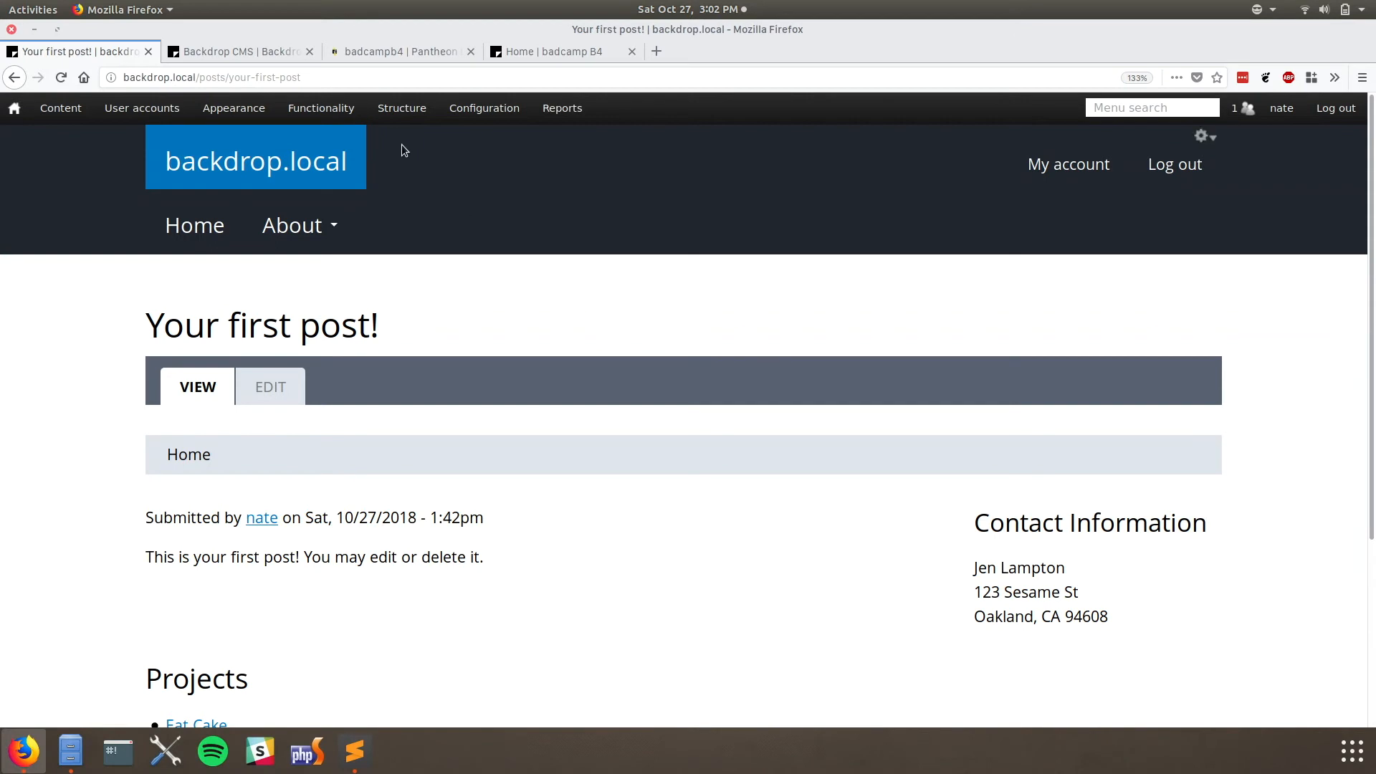
- Start adding a new layout and name it Marketing
{"action": "mouse_move", "coordinate": [401, 107]}
{"action": "mouse_move", "coordinate": [437, 203]}
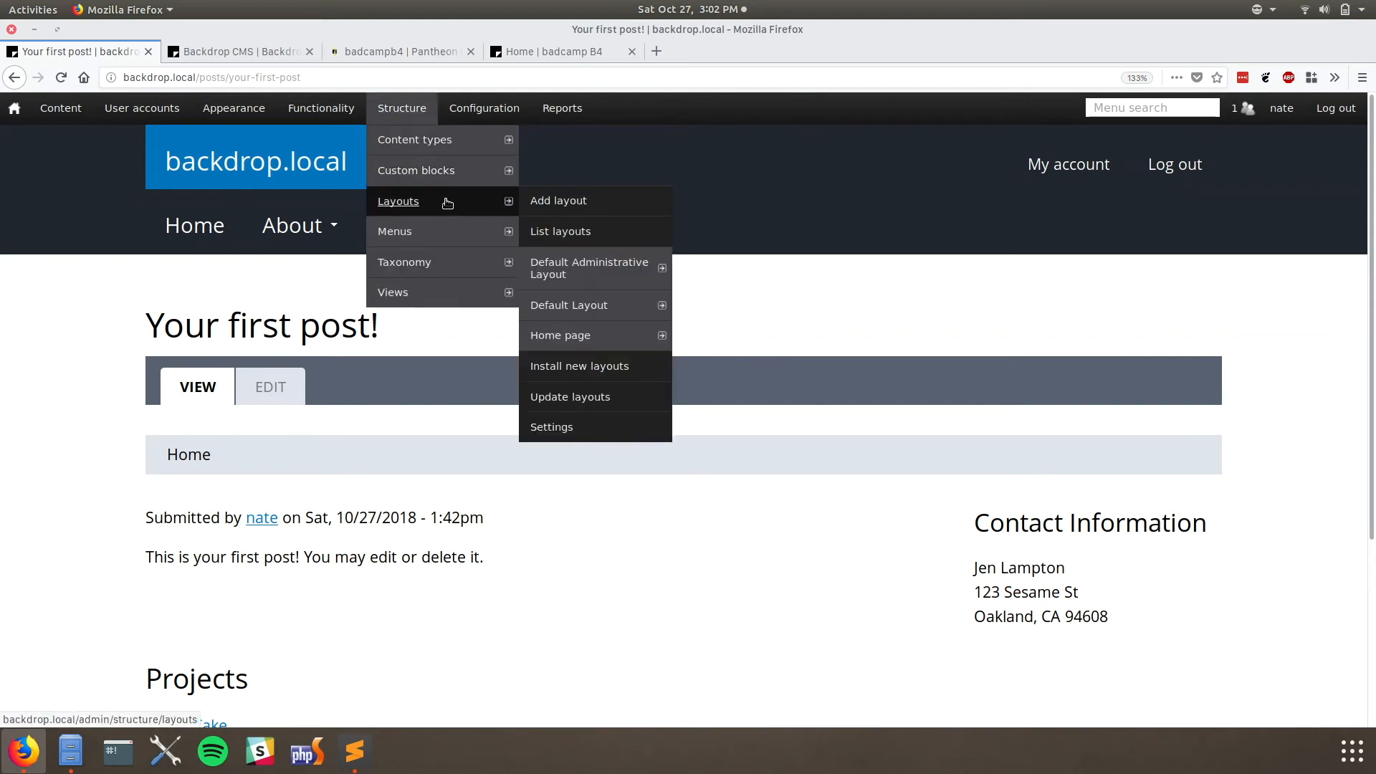
{"action": "left_click", "coordinate": [553, 204]}
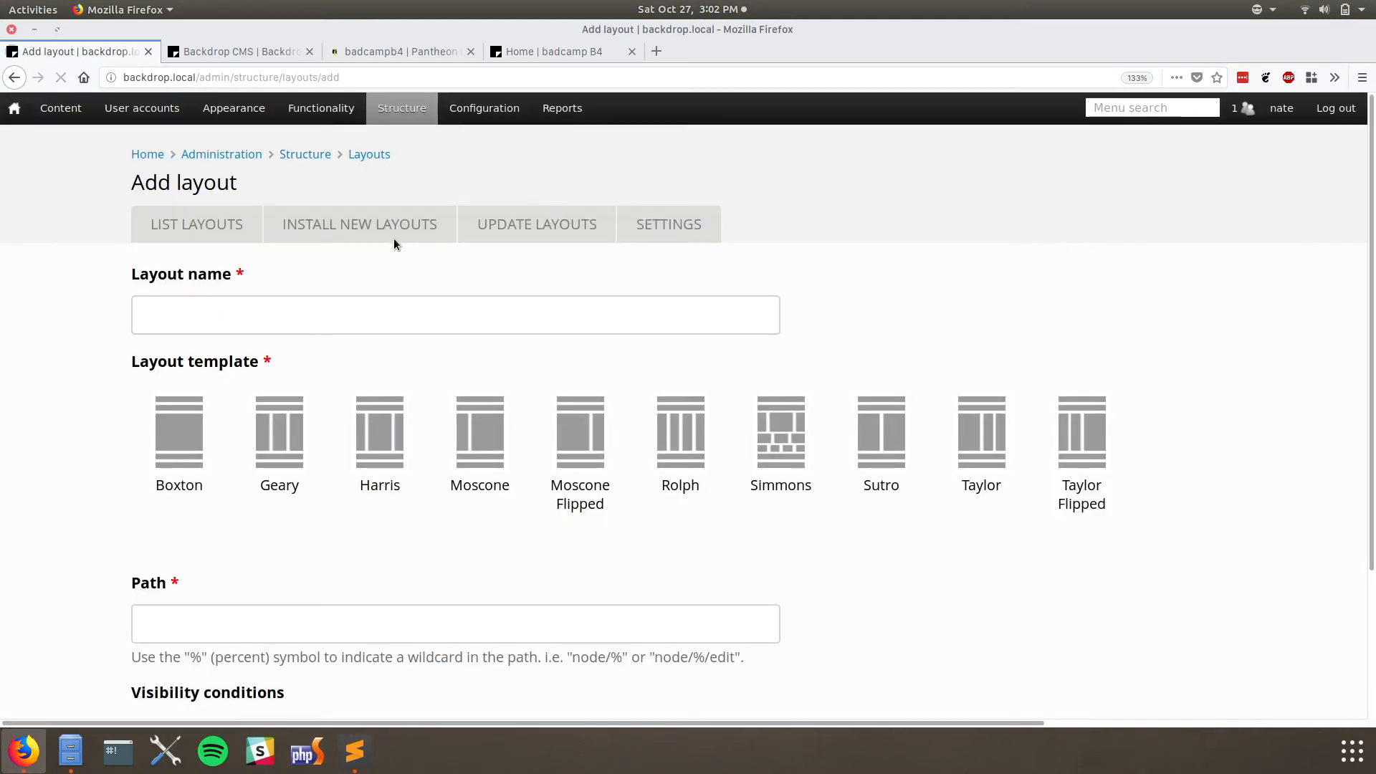
{"action": "left_click", "coordinate": [231, 309]}
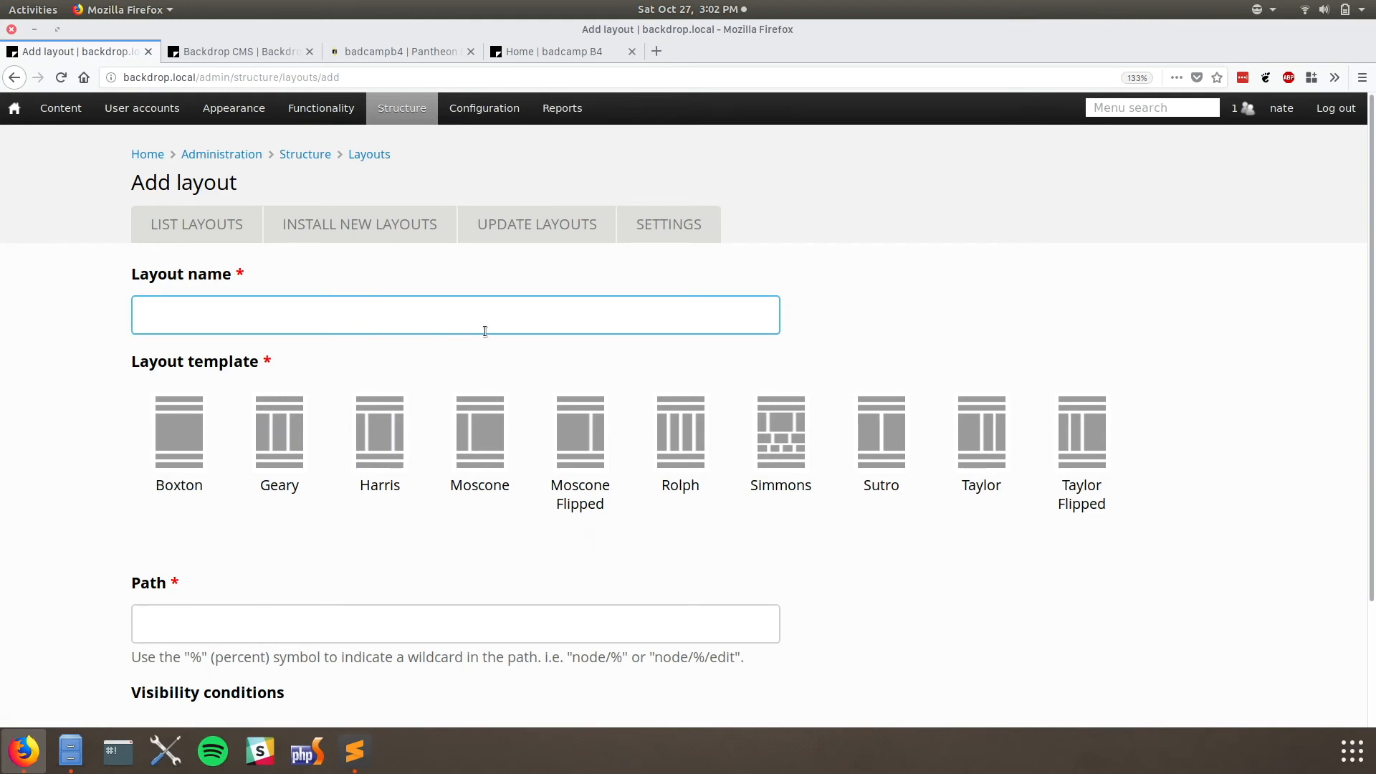
{"action": "scroll", "coordinate": [483, 329], "scroll_direction": "down", "scroll_amount": 1}
{"action": "type", "text": "Marketing"}
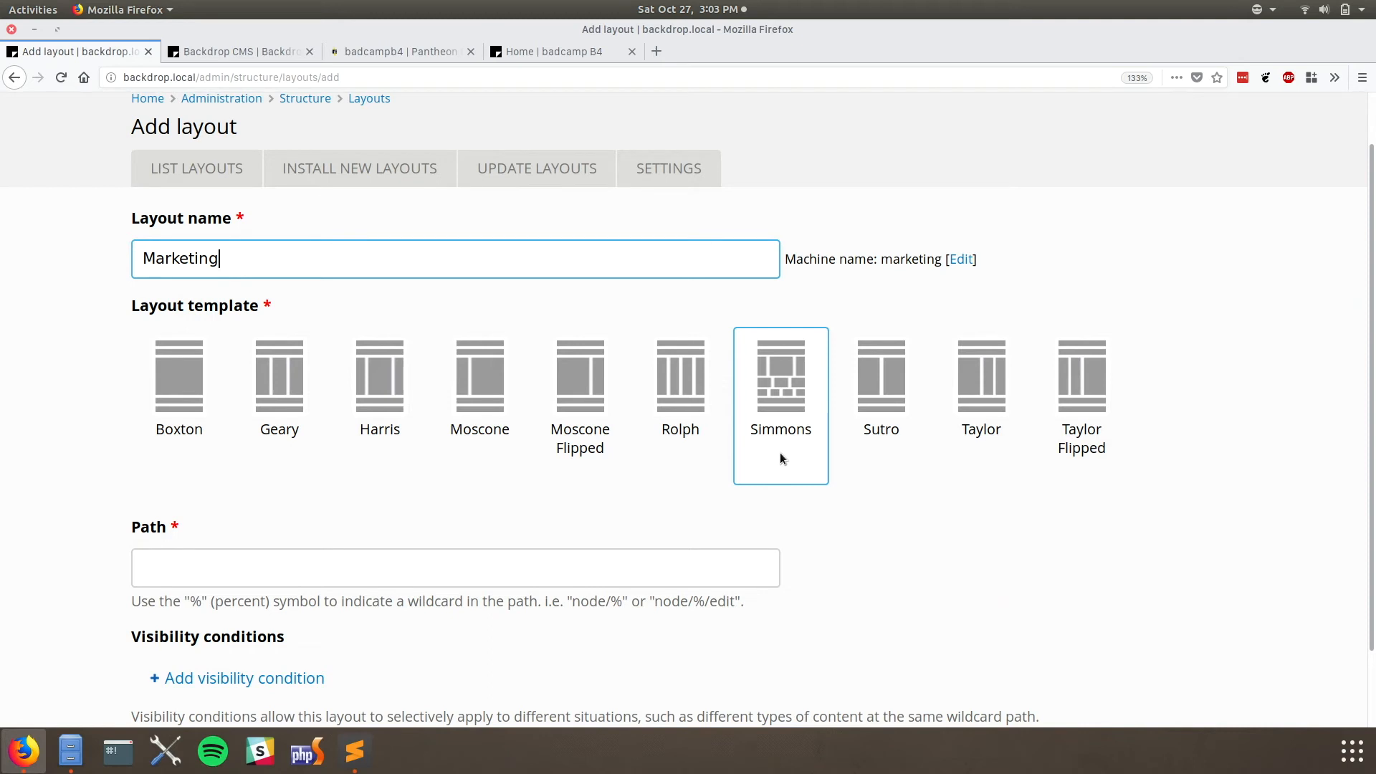
- Create the layout with the Sutro template and the path marketing
{"action": "left_click", "coordinate": [896, 462]}
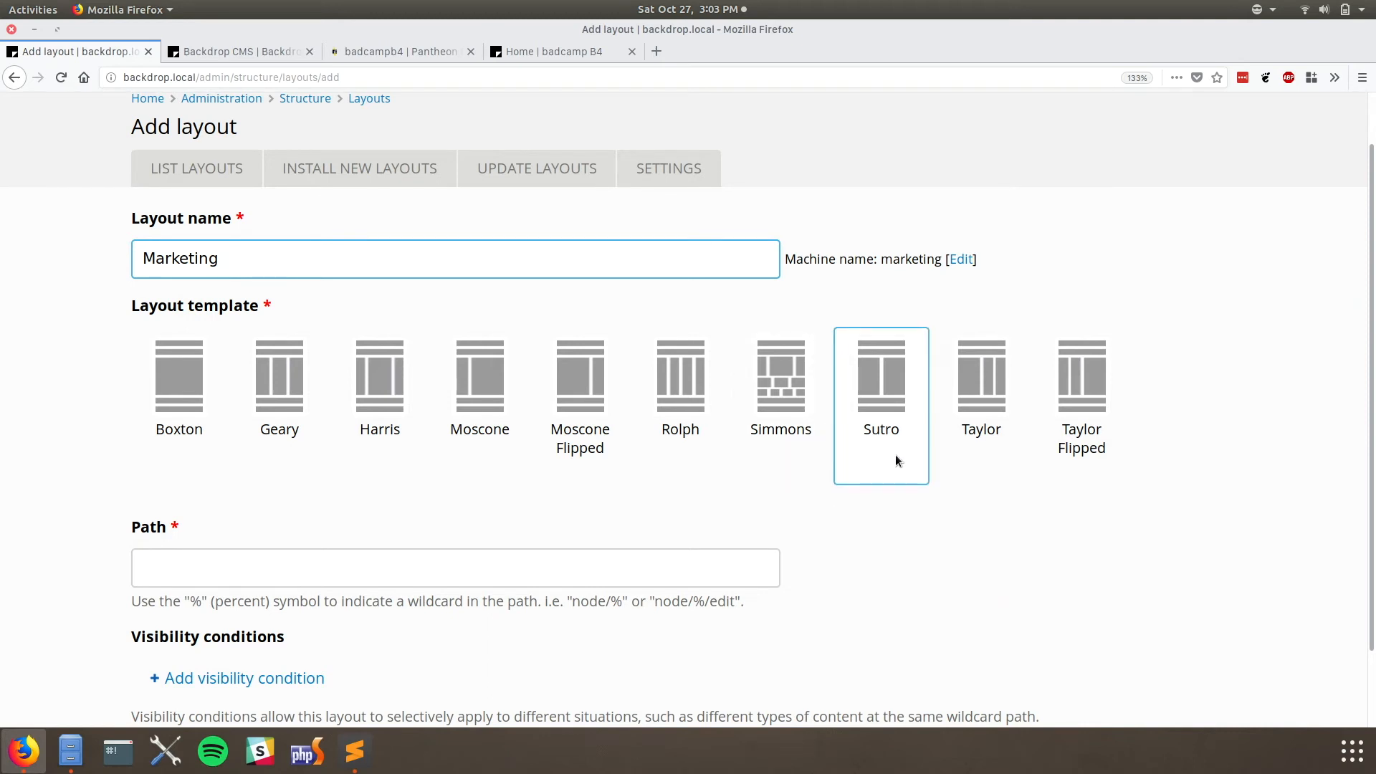
{"action": "left_click", "coordinate": [896, 461]}
{"action": "left_click", "coordinate": [587, 570]}
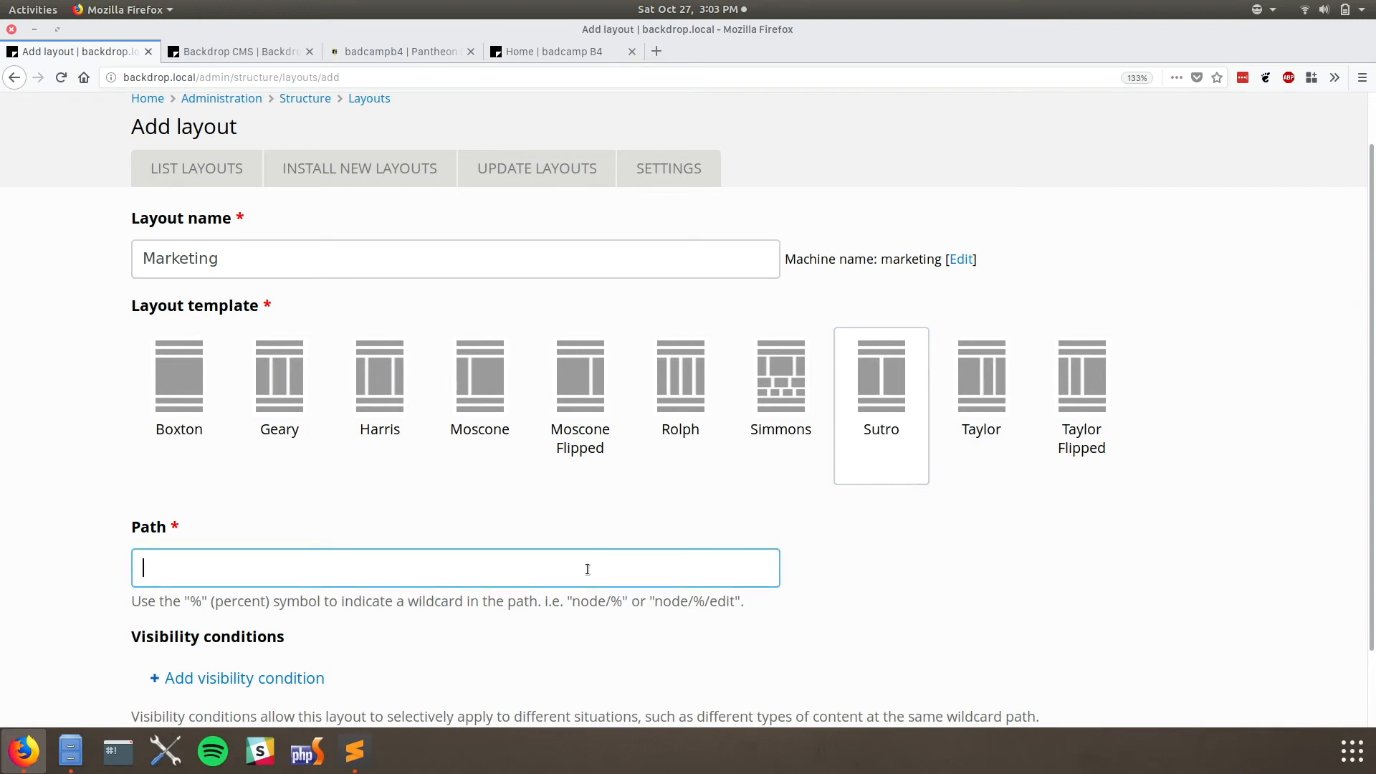
{"action": "type", "text": "marketing"}
{"action": "scroll", "coordinate": [574, 570], "scroll_direction": "down", "scroll_amount": 2}
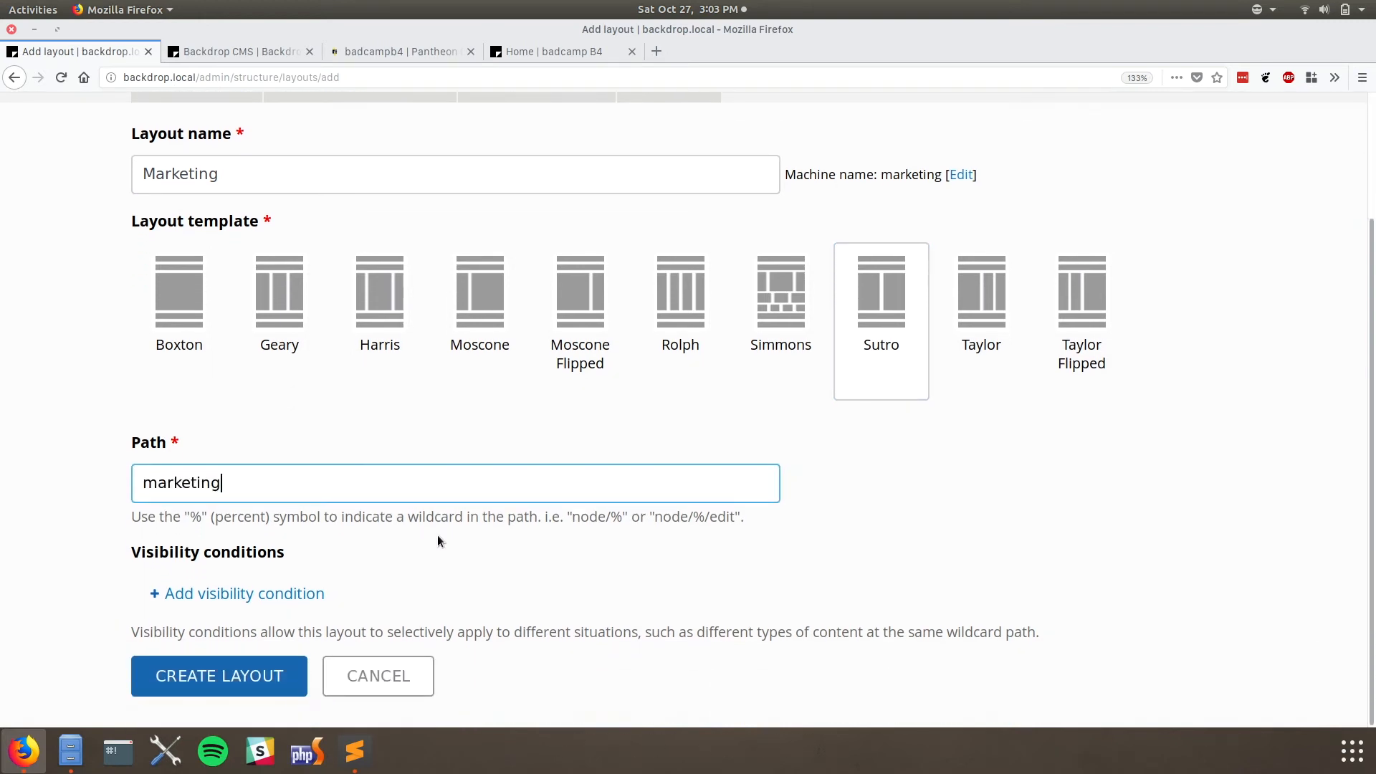
{"action": "left_click", "coordinate": [199, 685]}
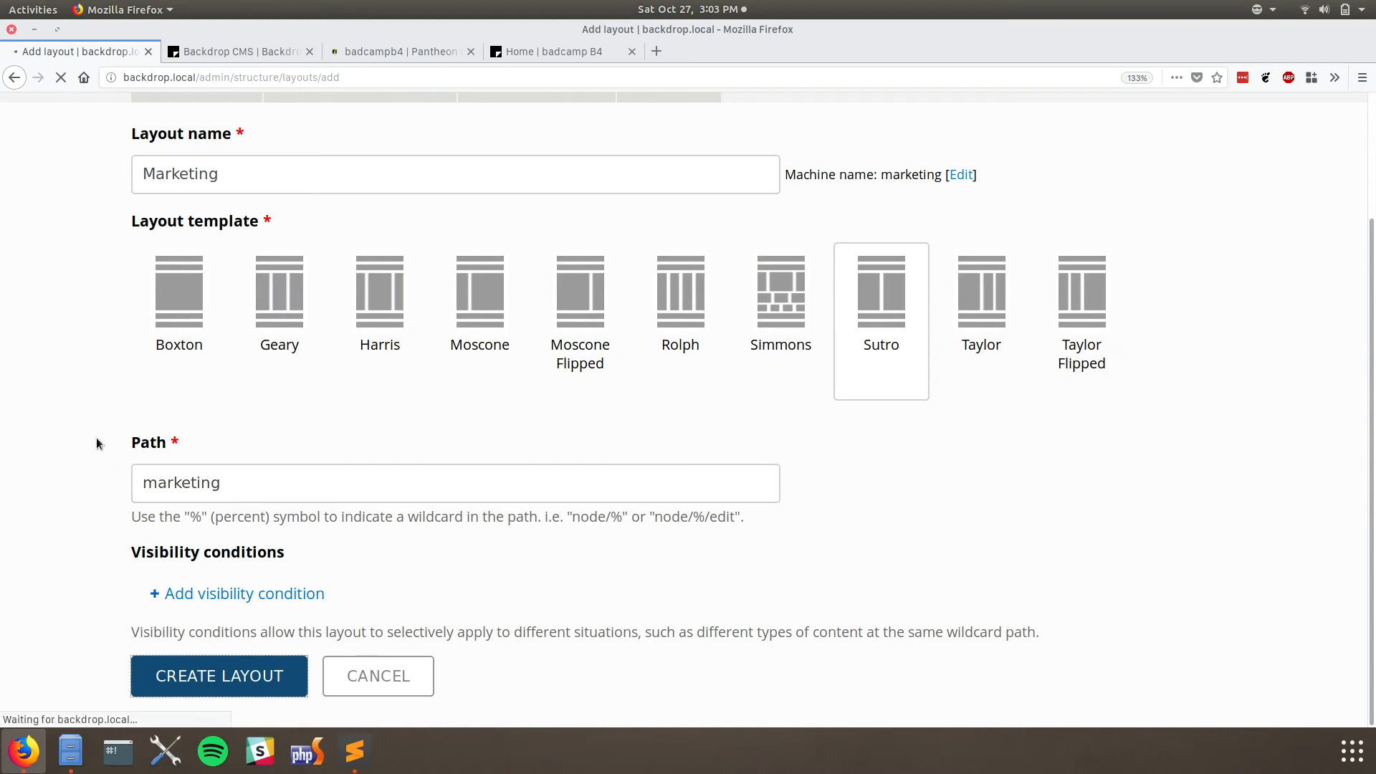
- Add the Contact Information block to the Half First region with its default settings
{"action": "scroll", "coordinate": [96, 444], "scroll_direction": "down", "scroll_amount": 7}
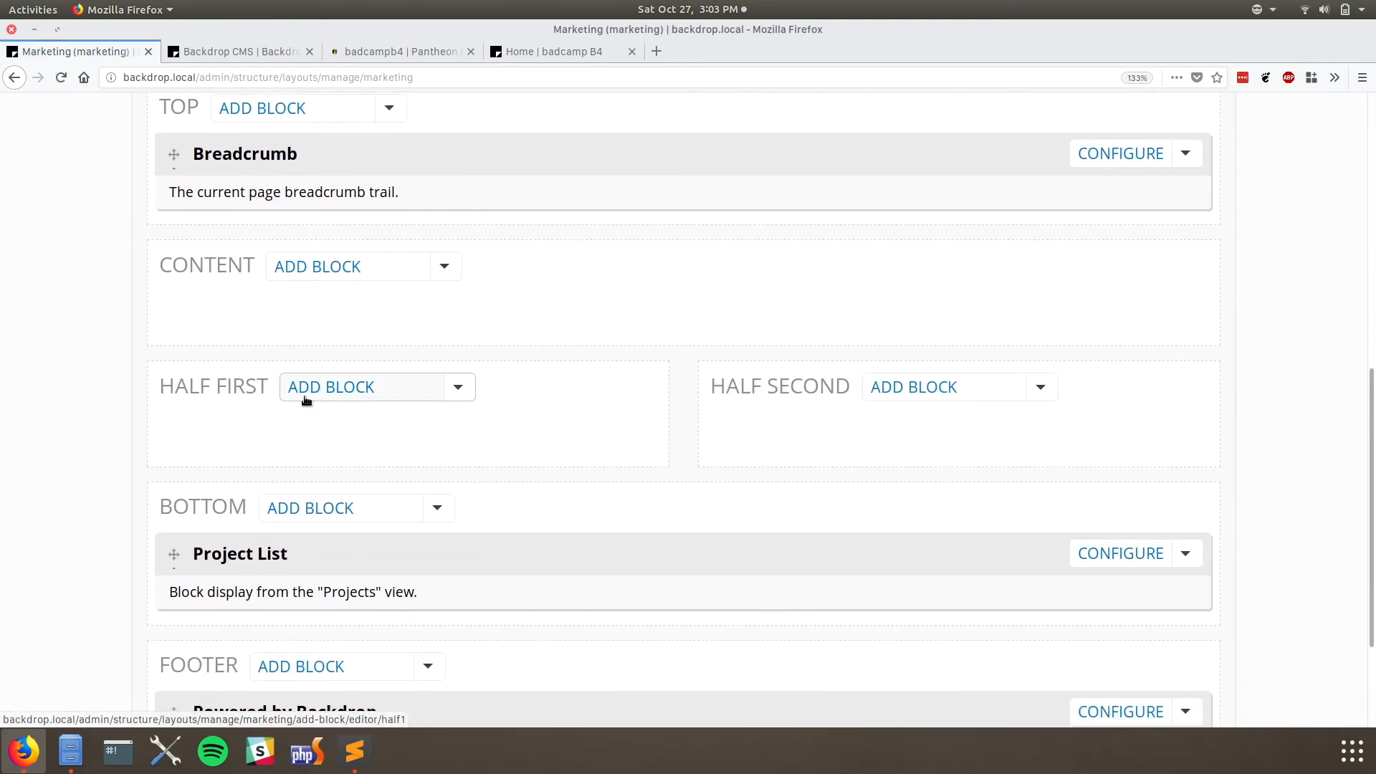
{"action": "left_click", "coordinate": [304, 399]}
{"action": "type", "text": "contac"}
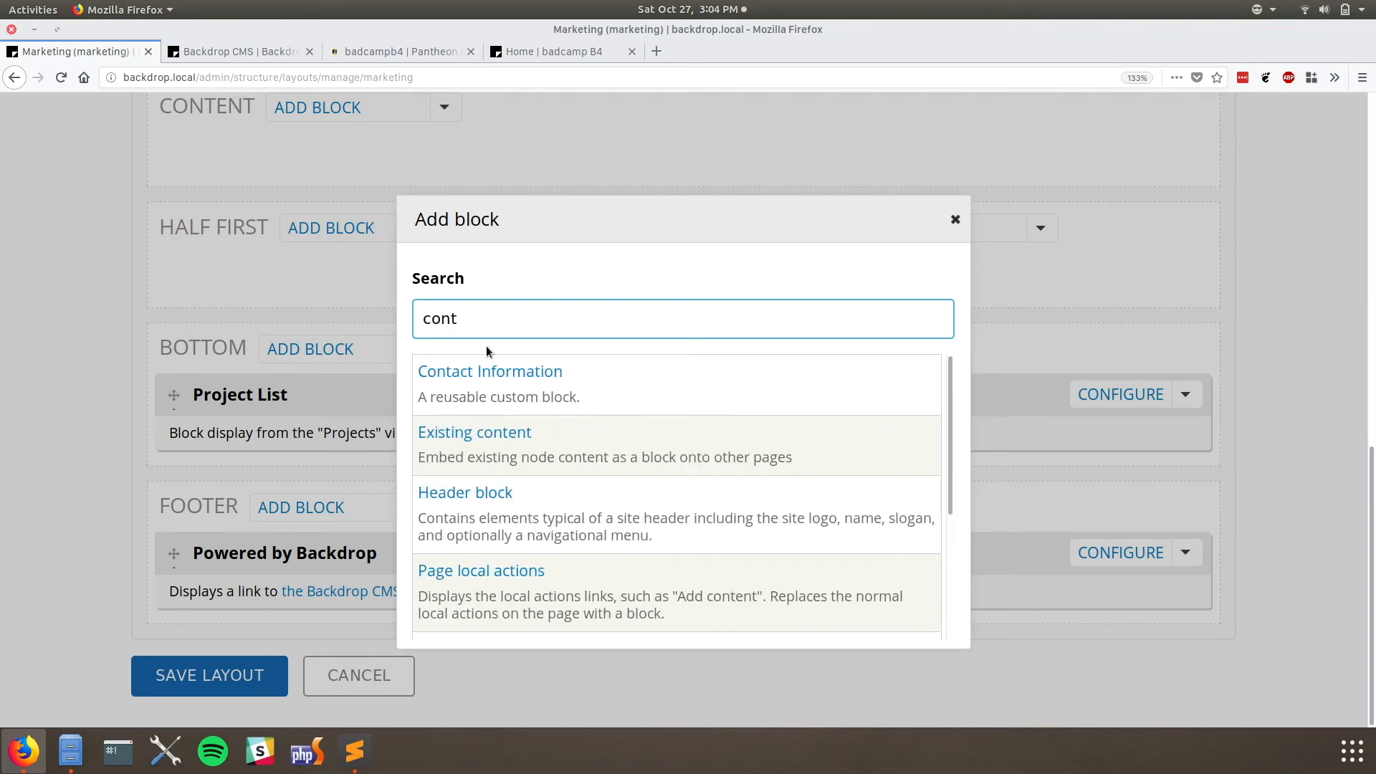
{"action": "left_click", "coordinate": [460, 382]}
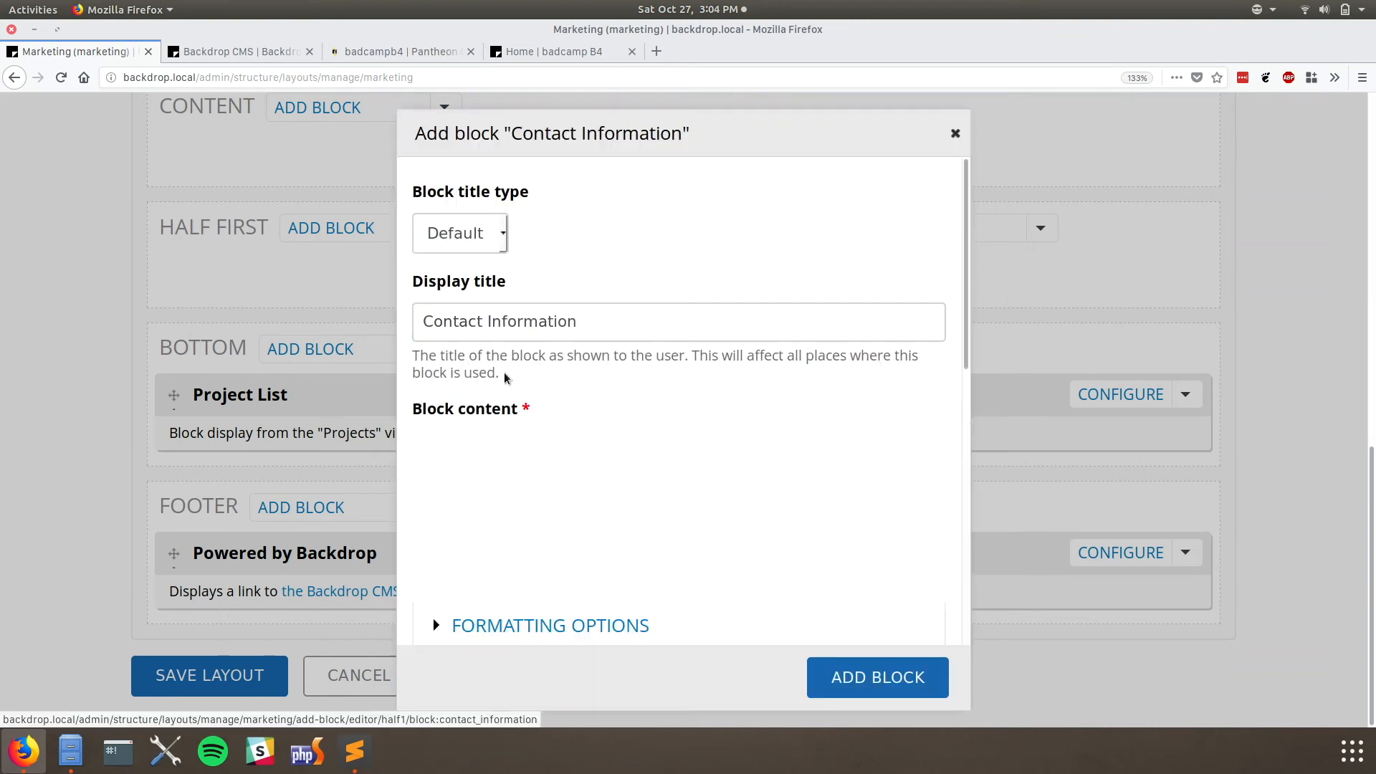
{"action": "left_click", "coordinate": [872, 676]}
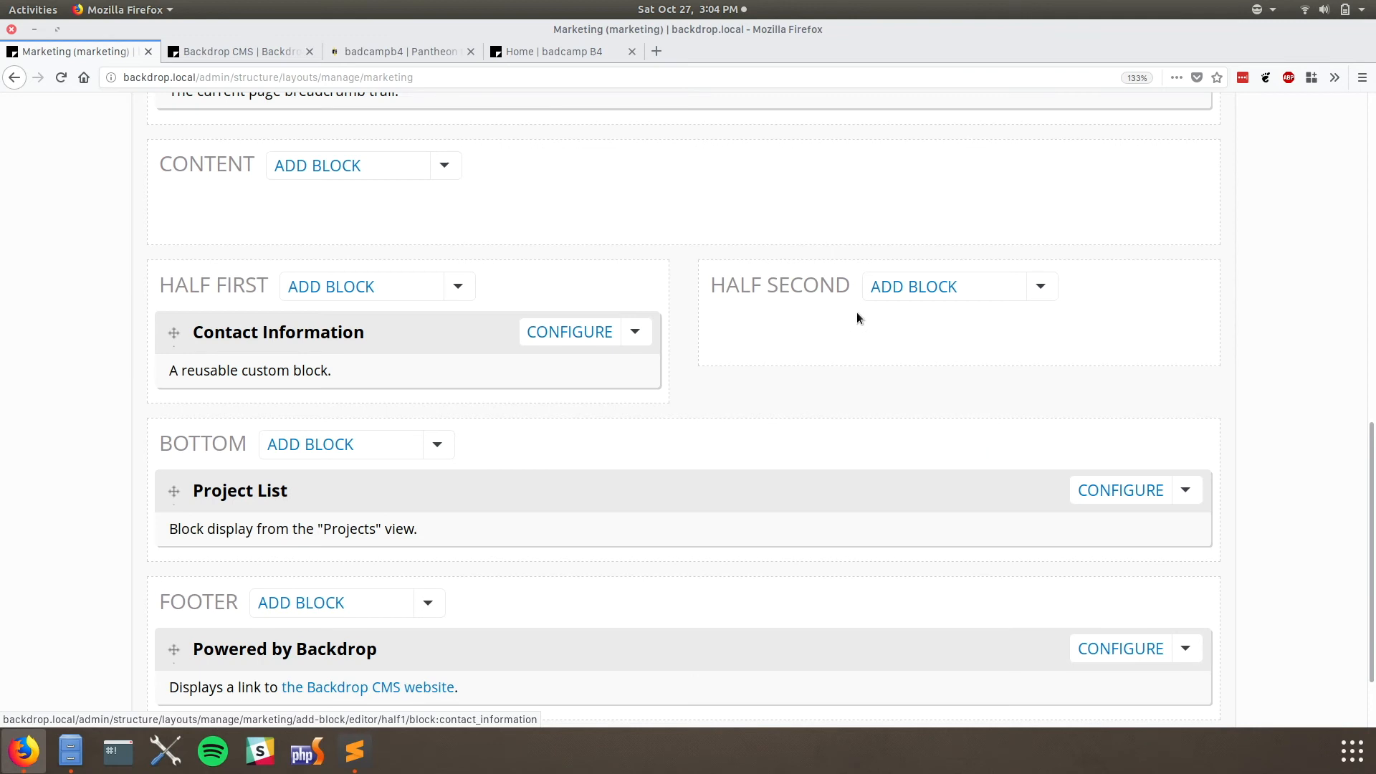
- Add the Project List block to the Half Second region with its default settings
{"action": "left_click", "coordinate": [916, 288]}
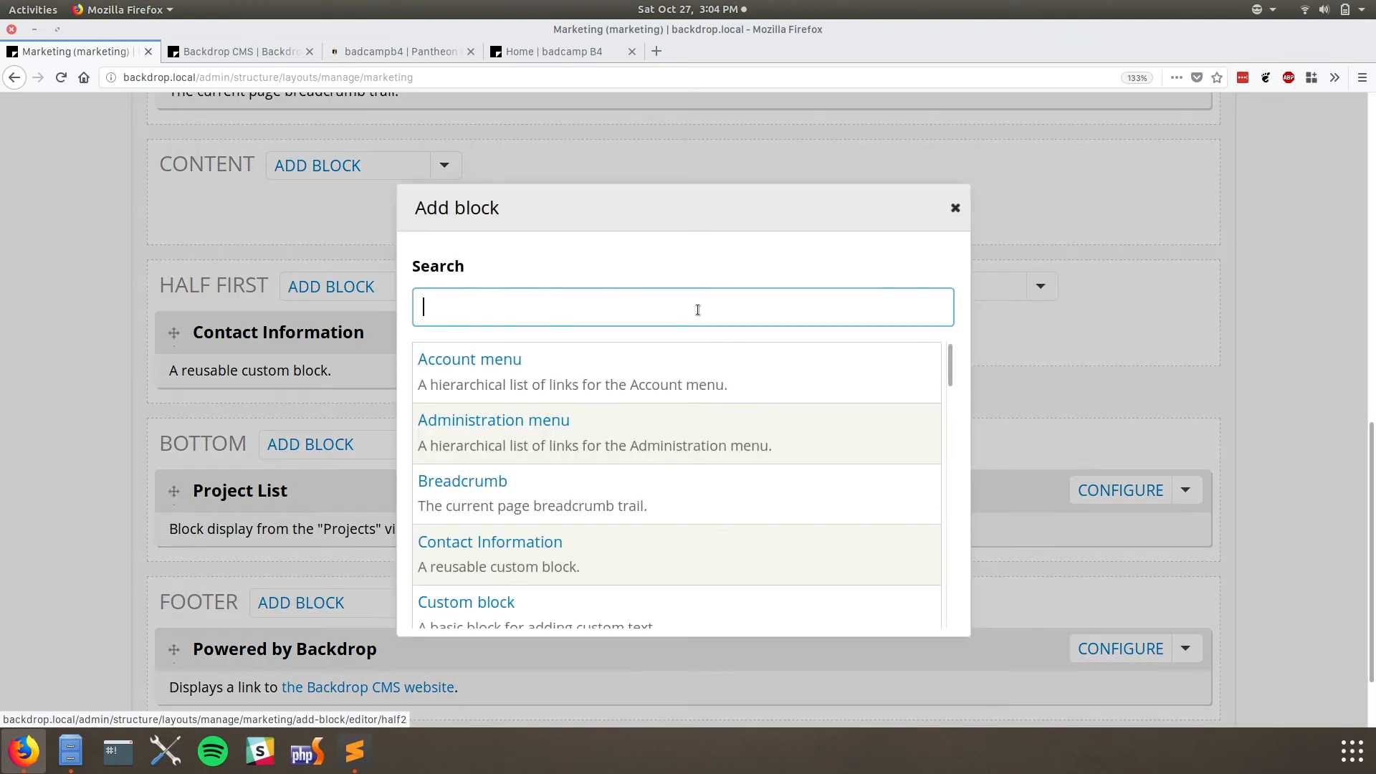
{"action": "type", "text": "proj"}
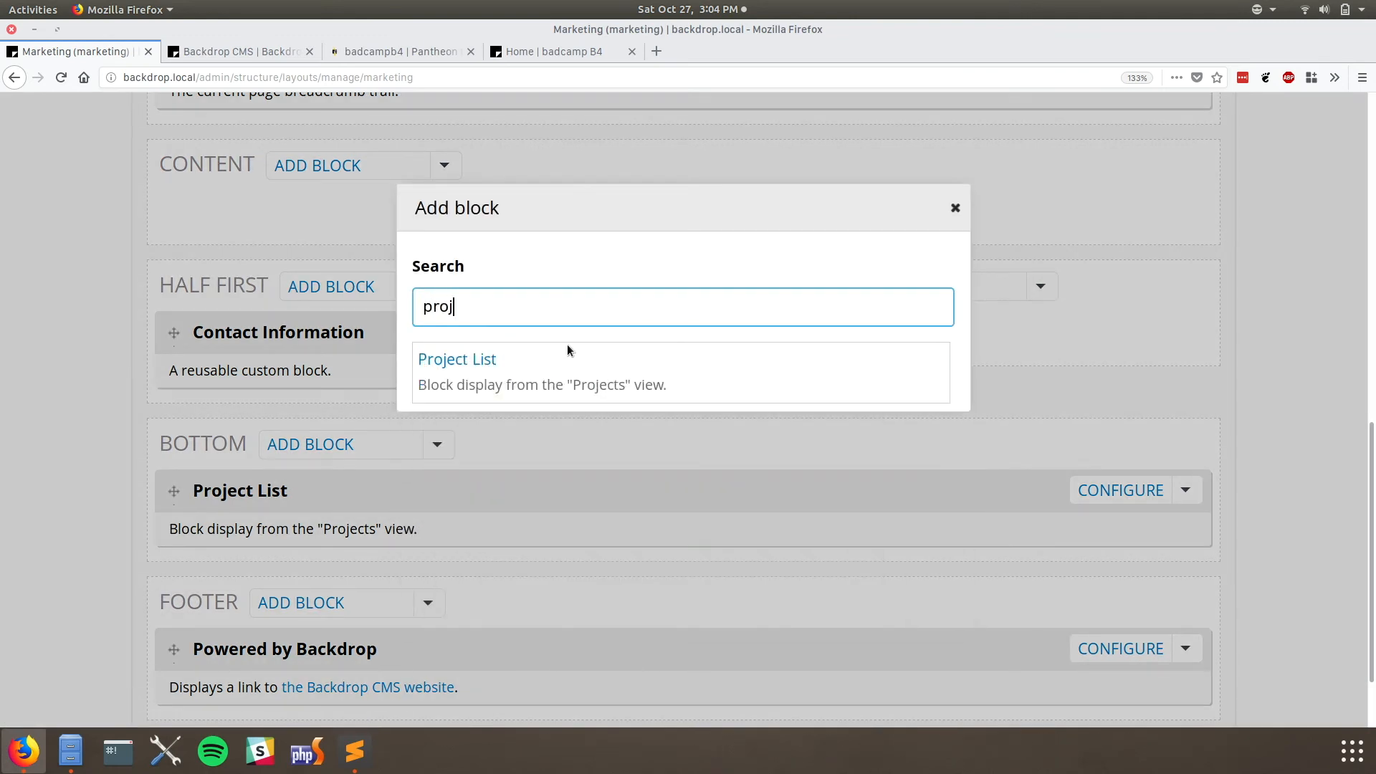
{"action": "left_click", "coordinate": [443, 370]}
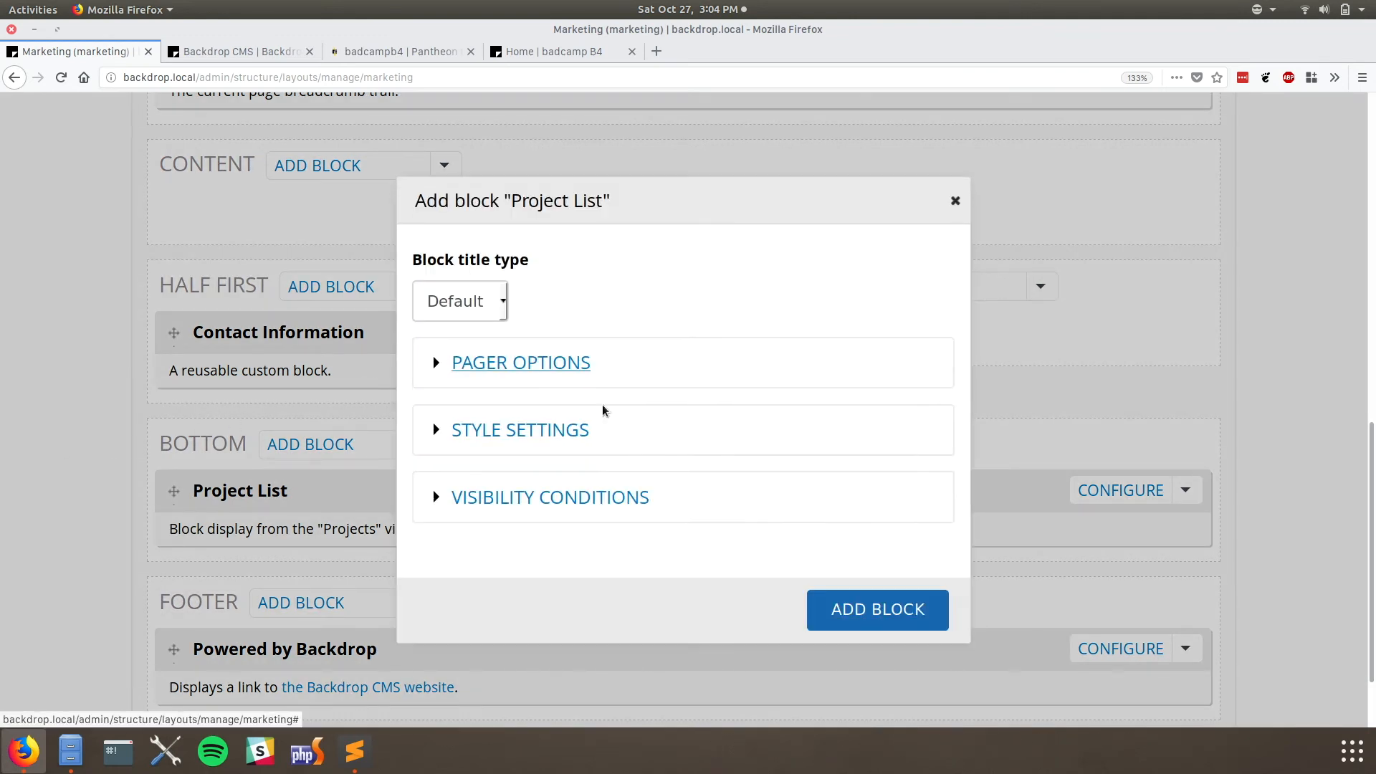
{"action": "left_click", "coordinate": [865, 616]}
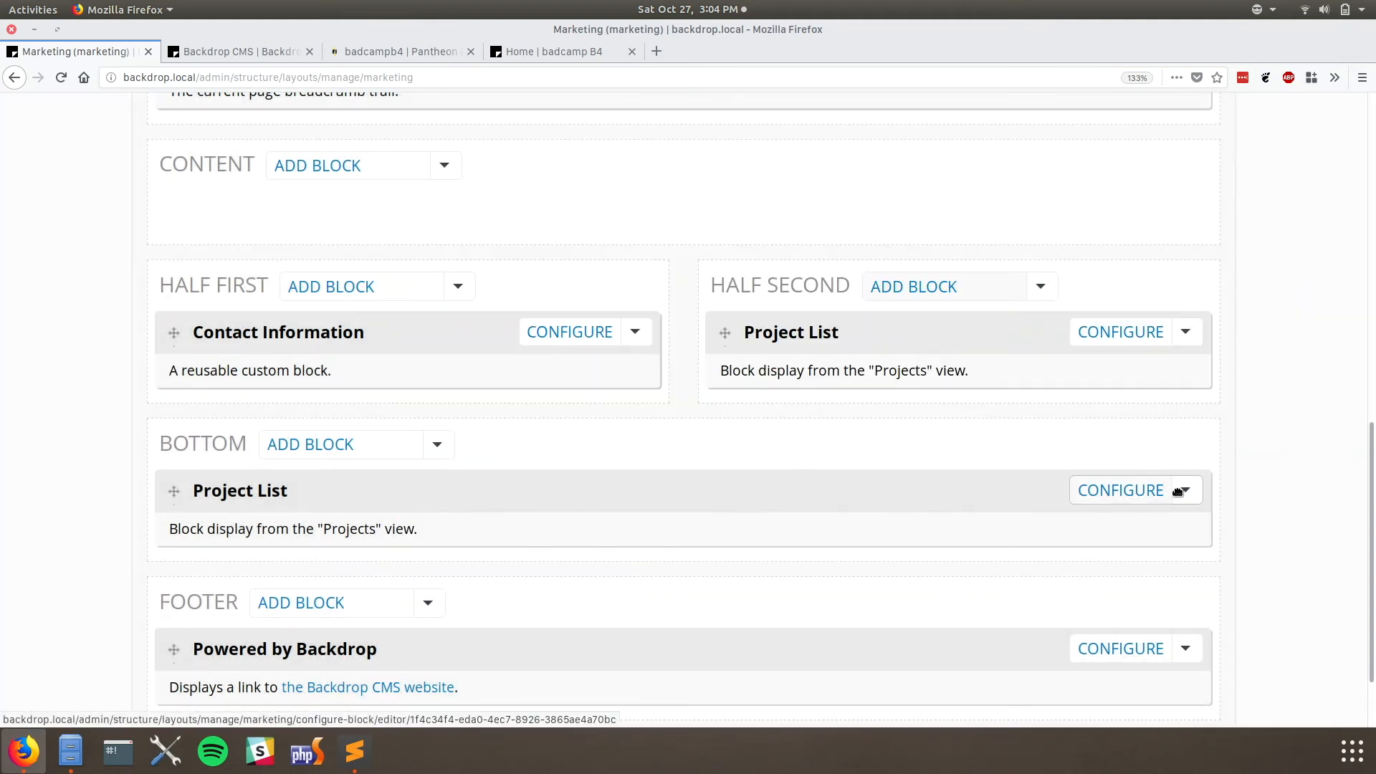
- Remove the Project List block from the Bottom region and the Powered by Backdrop block from the Footer region
{"action": "left_click", "coordinate": [1191, 493]}
{"action": "left_click", "coordinate": [1124, 519]}
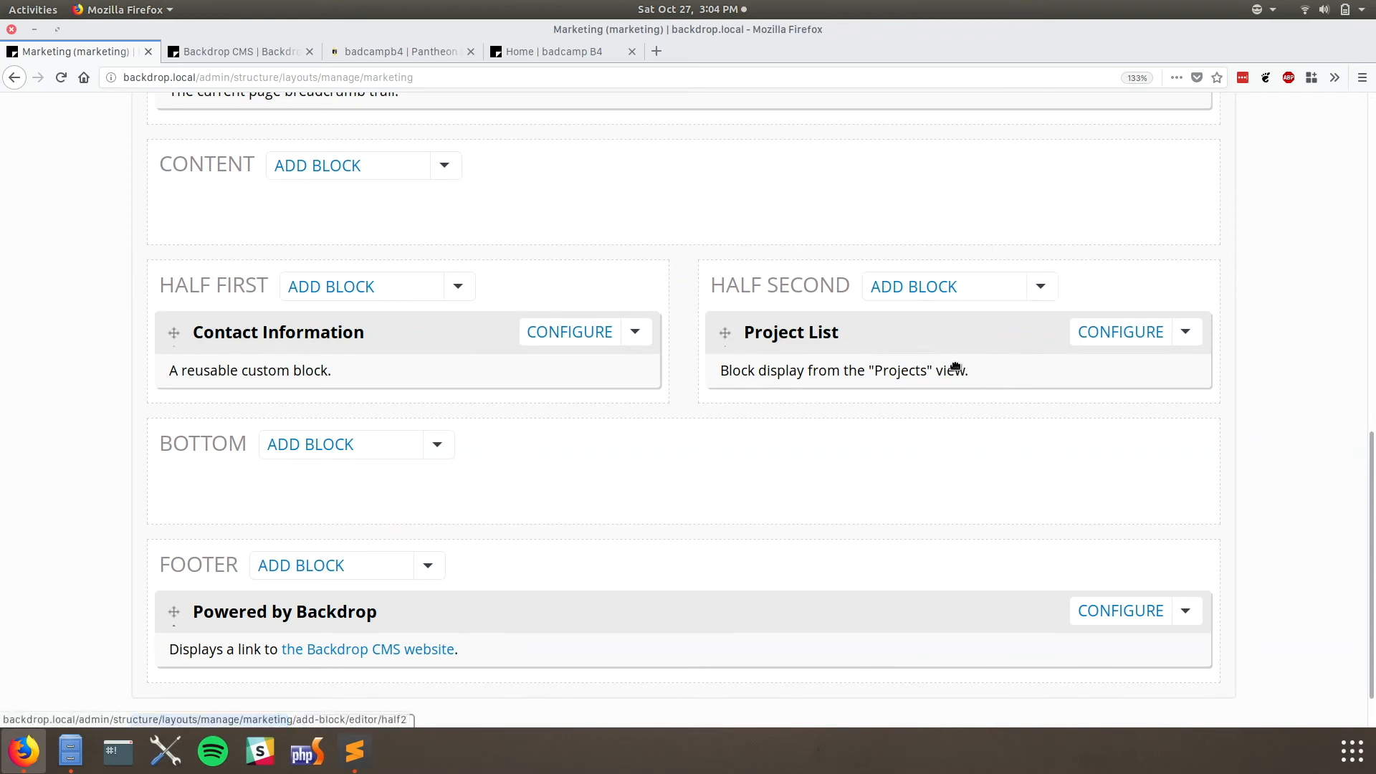
{"action": "left_click", "coordinate": [1184, 617]}
{"action": "left_click", "coordinate": [1118, 634]}
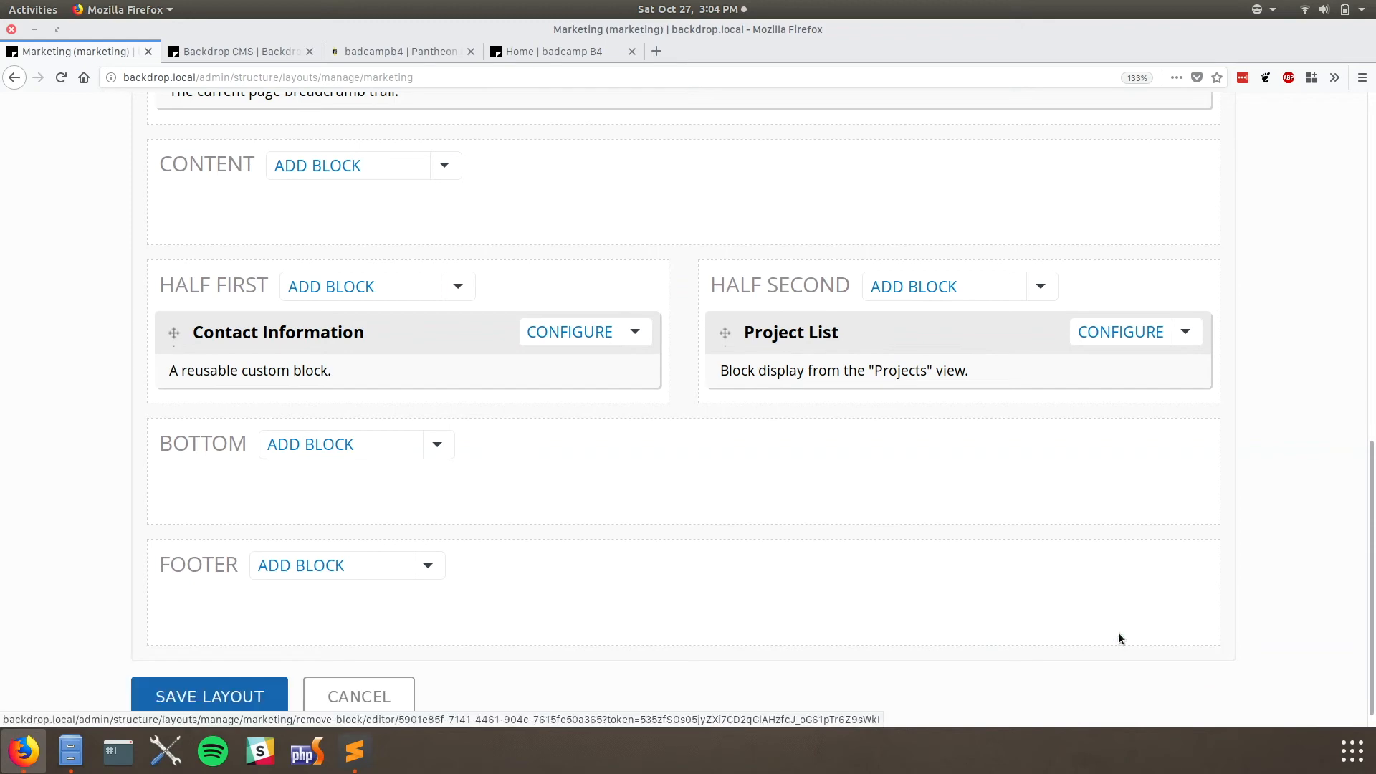
- Save the Marketing layout and open its marketing page from the layouts list
{"action": "scroll", "coordinate": [913, 600], "scroll_direction": "up", "scroll_amount": 3}
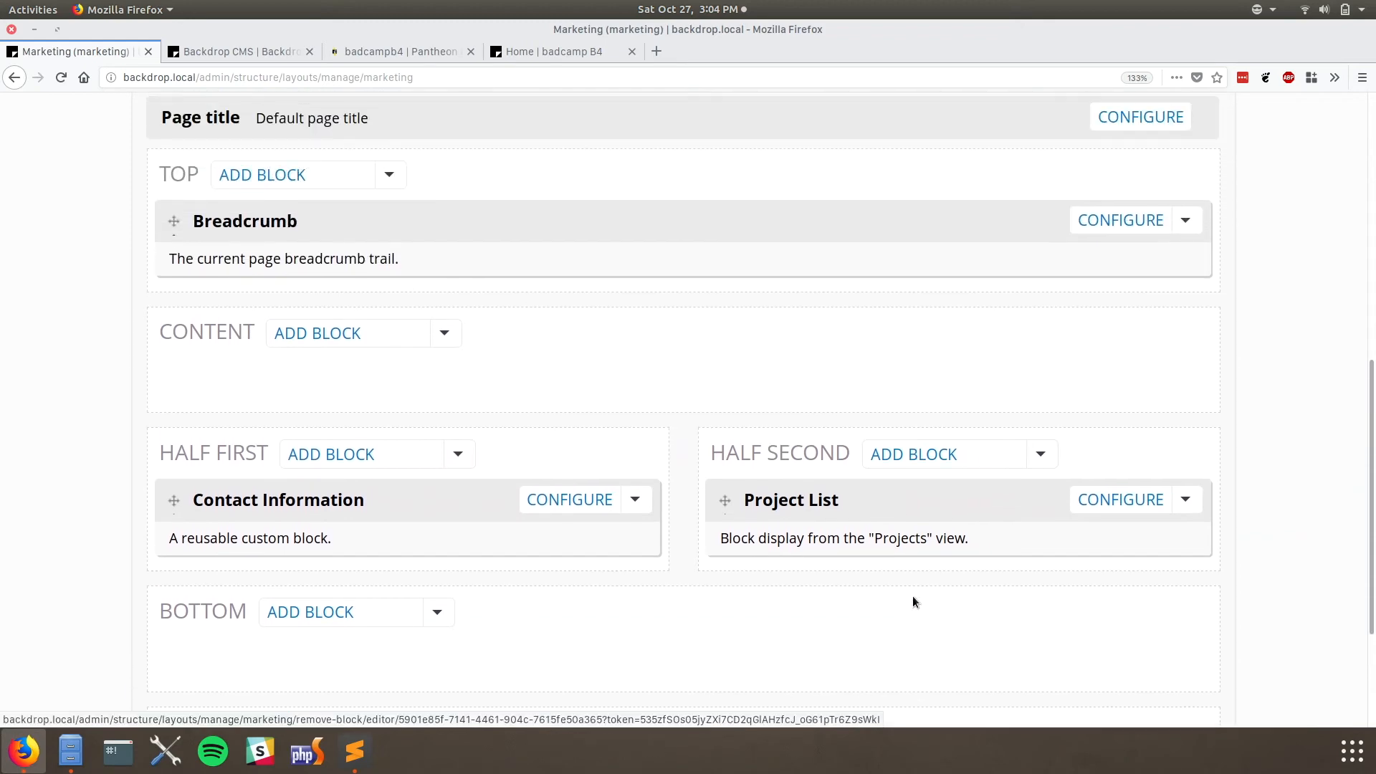
{"action": "scroll", "coordinate": [687, 585], "scroll_direction": "up", "scroll_amount": 7}
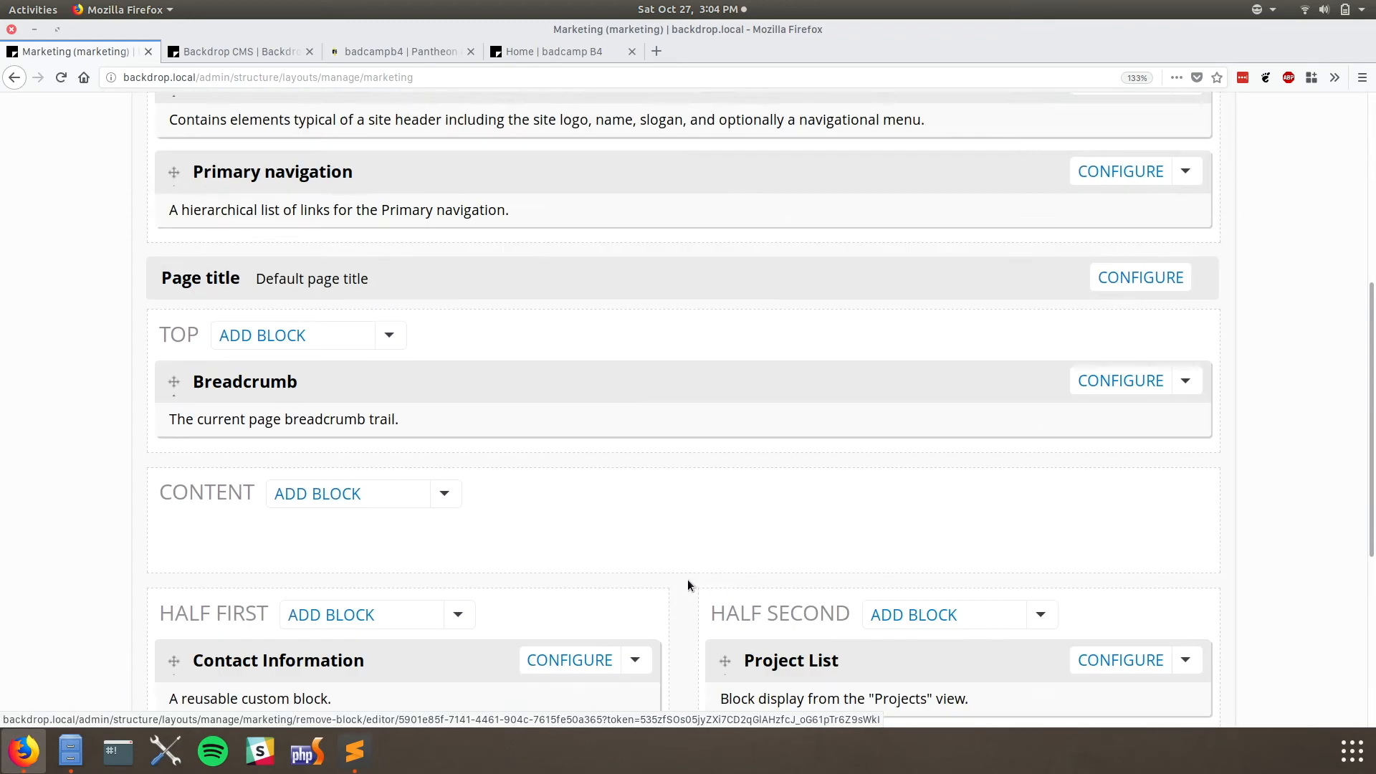
{"action": "scroll", "coordinate": [687, 585], "scroll_direction": "down", "scroll_amount": 10}
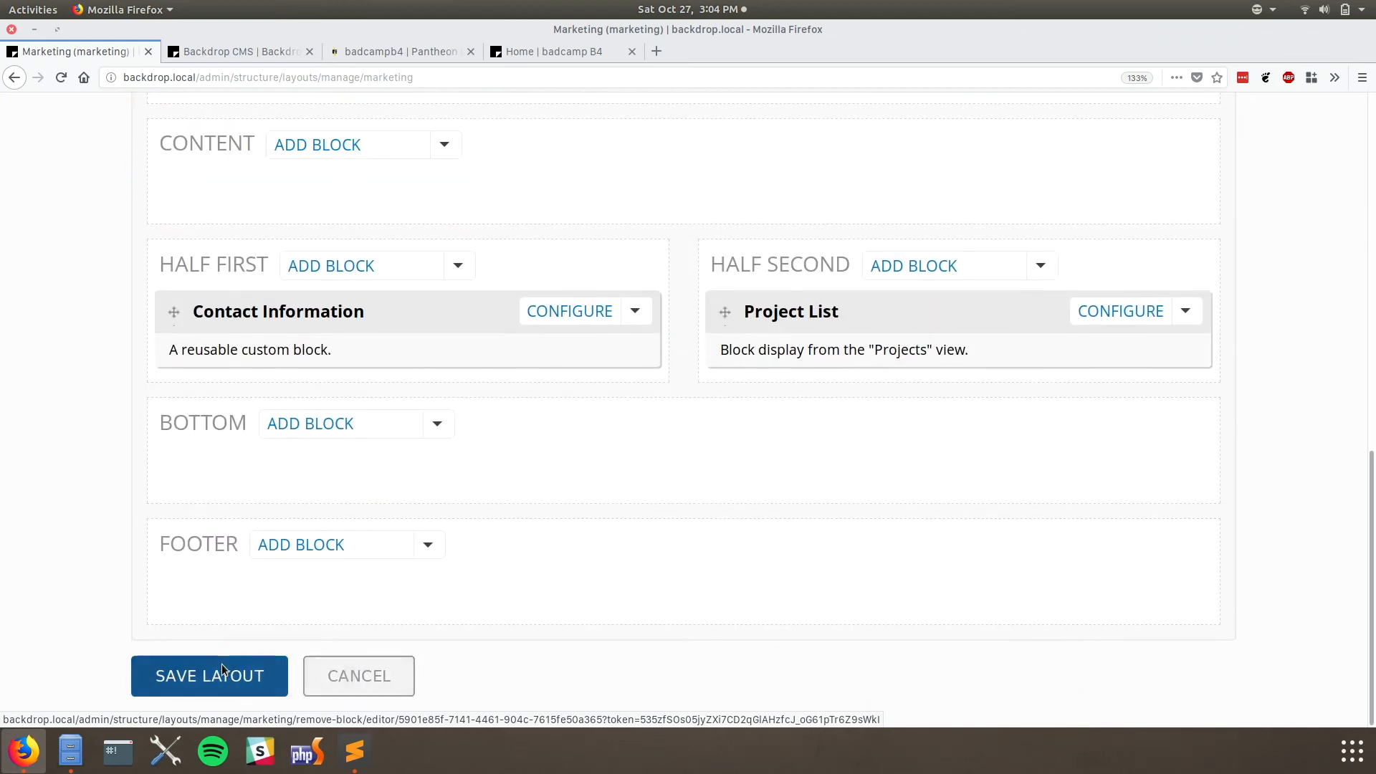
{"action": "left_click", "coordinate": [222, 675]}
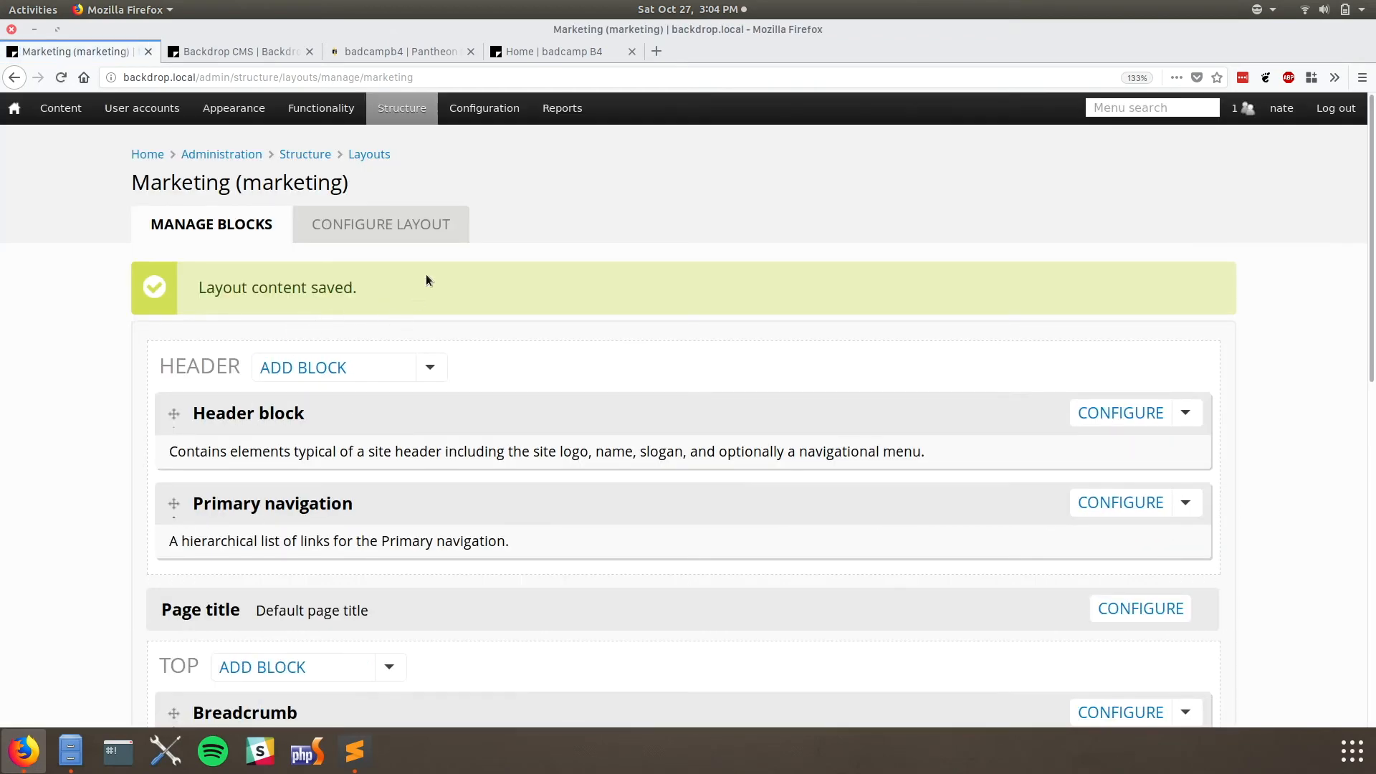
{"action": "left_click", "coordinate": [369, 153]}
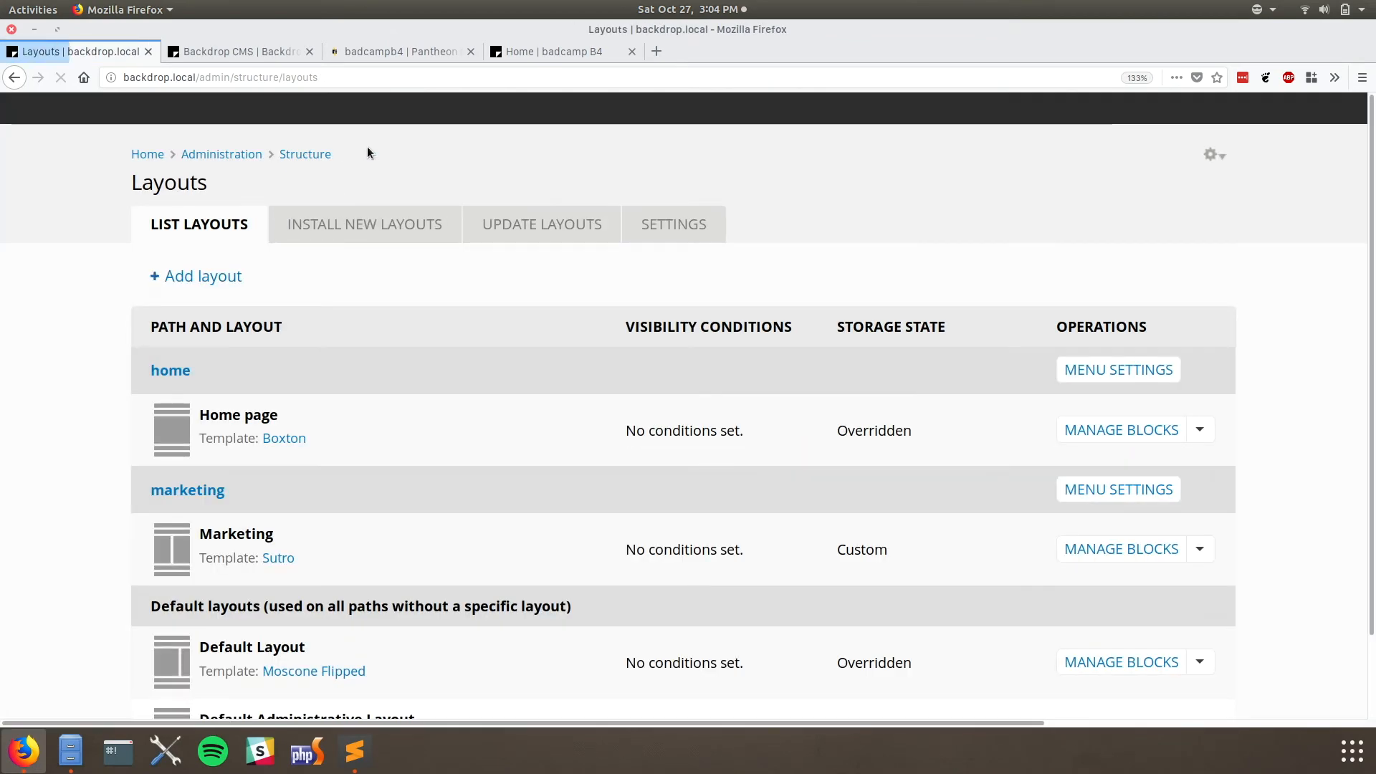
{"action": "left_click", "coordinate": [175, 492]}
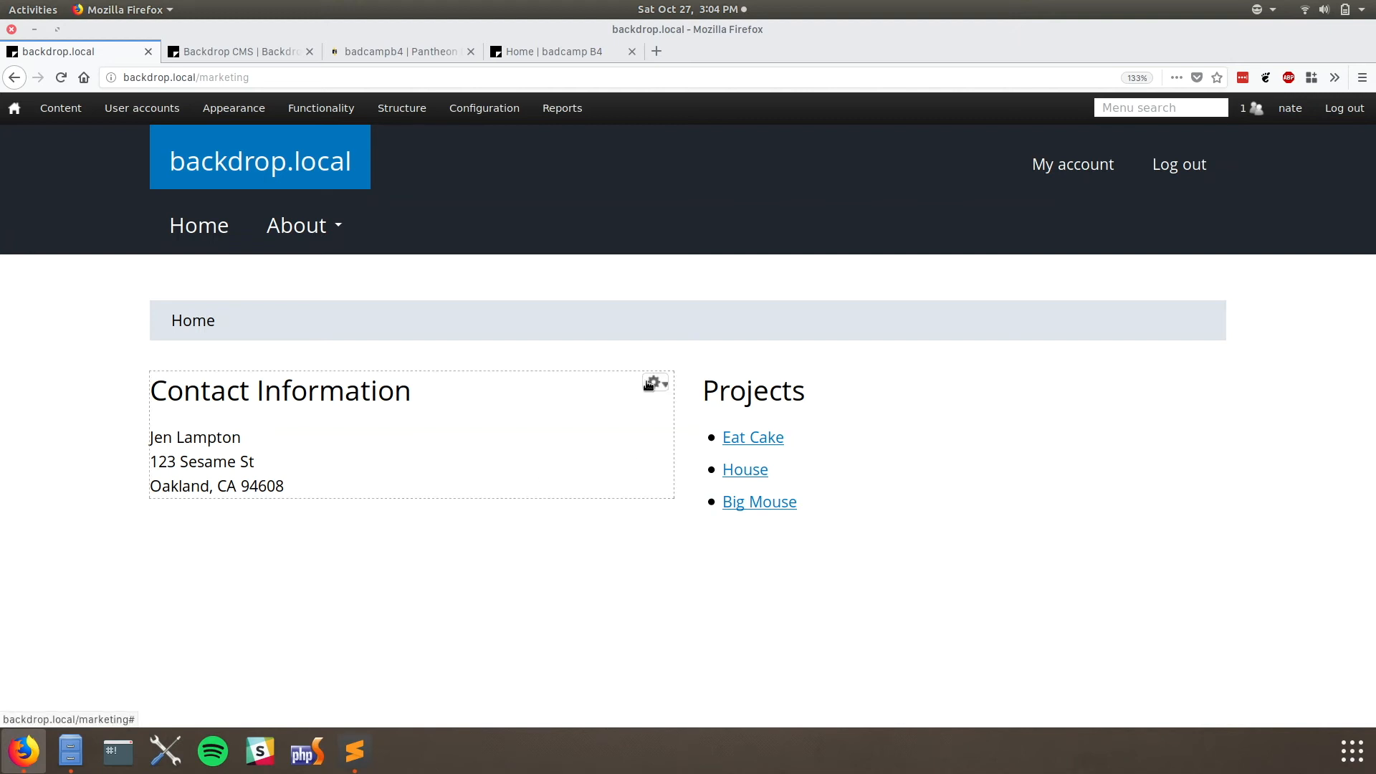
- Open the Contact Information block's configuration from the marketing page and dismiss it to reach the layout's block management
{"action": "left_click", "coordinate": [643, 387]}
{"action": "left_click", "coordinate": [632, 410]}
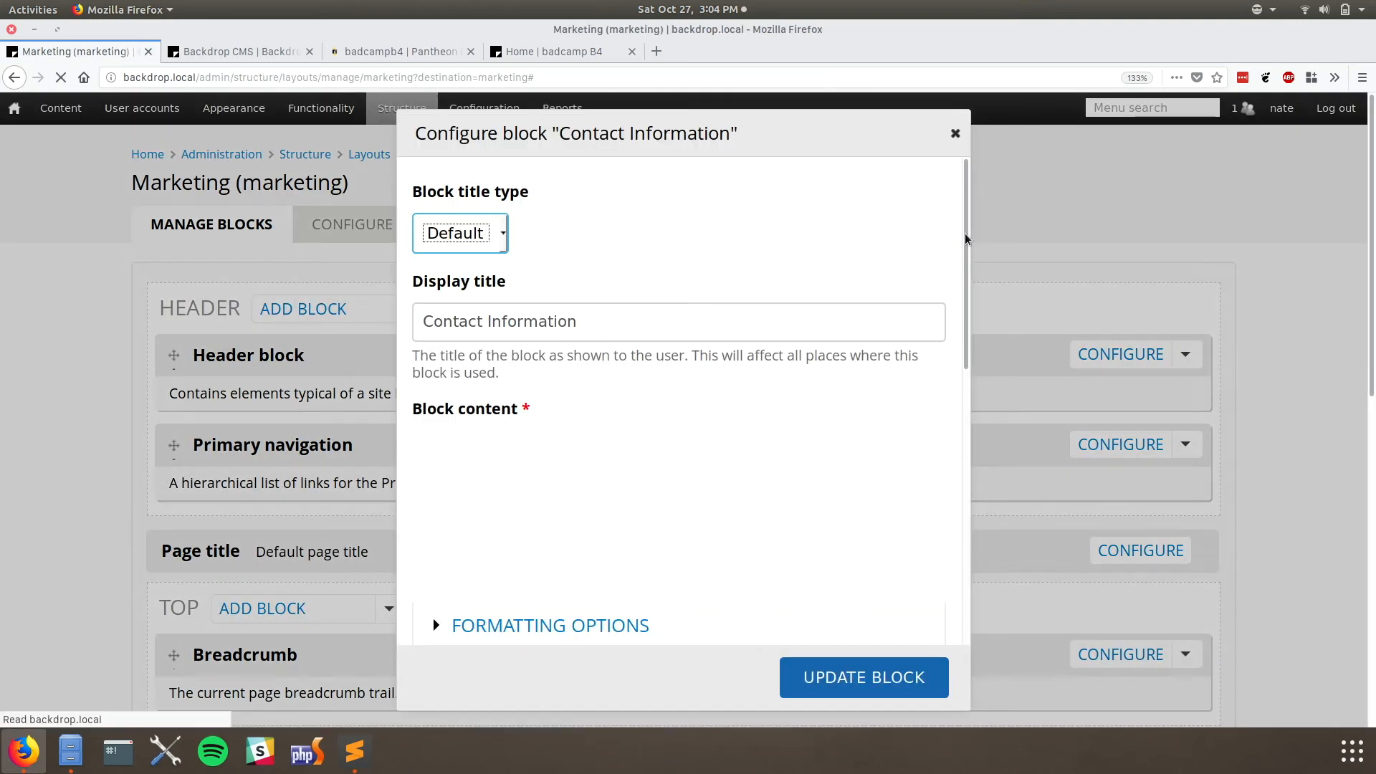
{"action": "left_click", "coordinate": [956, 134]}
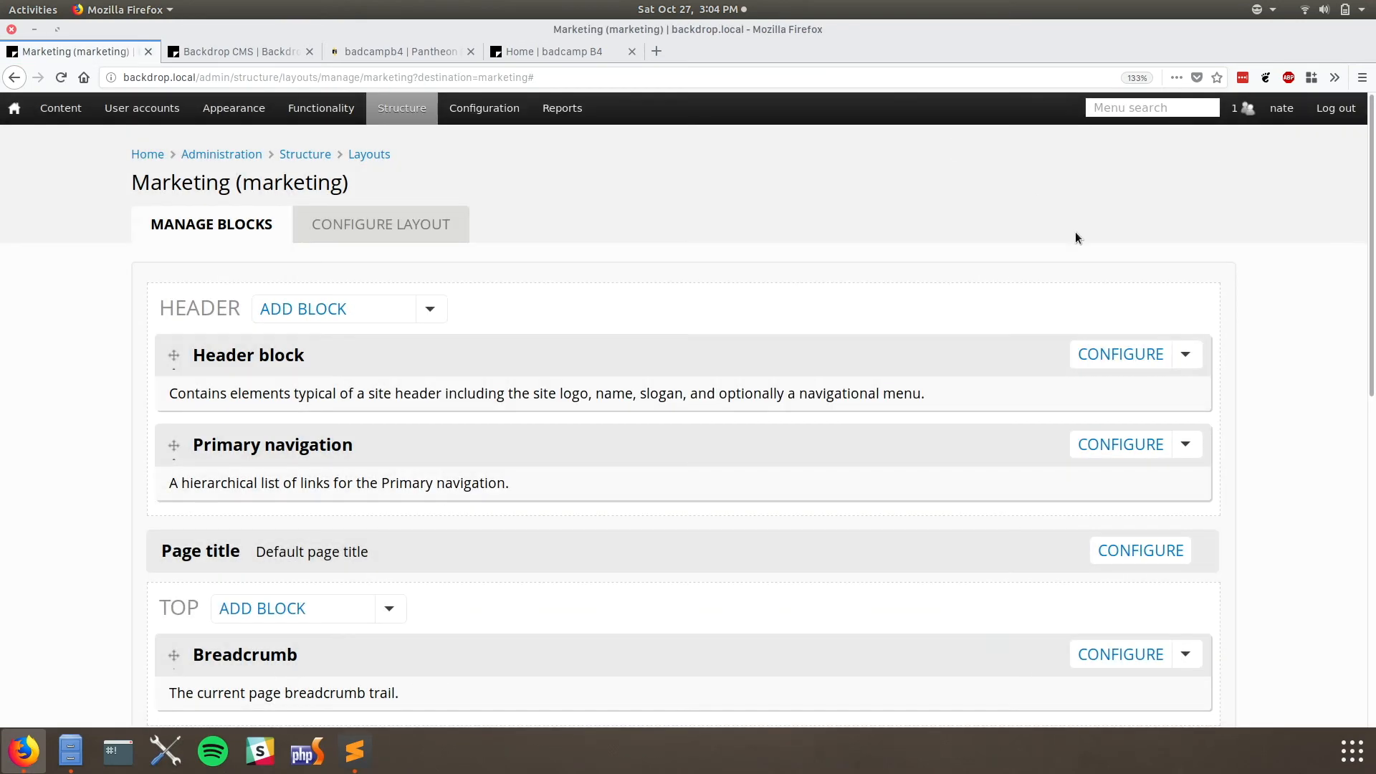
- Remove the Header block, Primary navigation and Breadcrumb blocks from the Marketing layout and save it
{"action": "left_click", "coordinate": [1187, 354]}
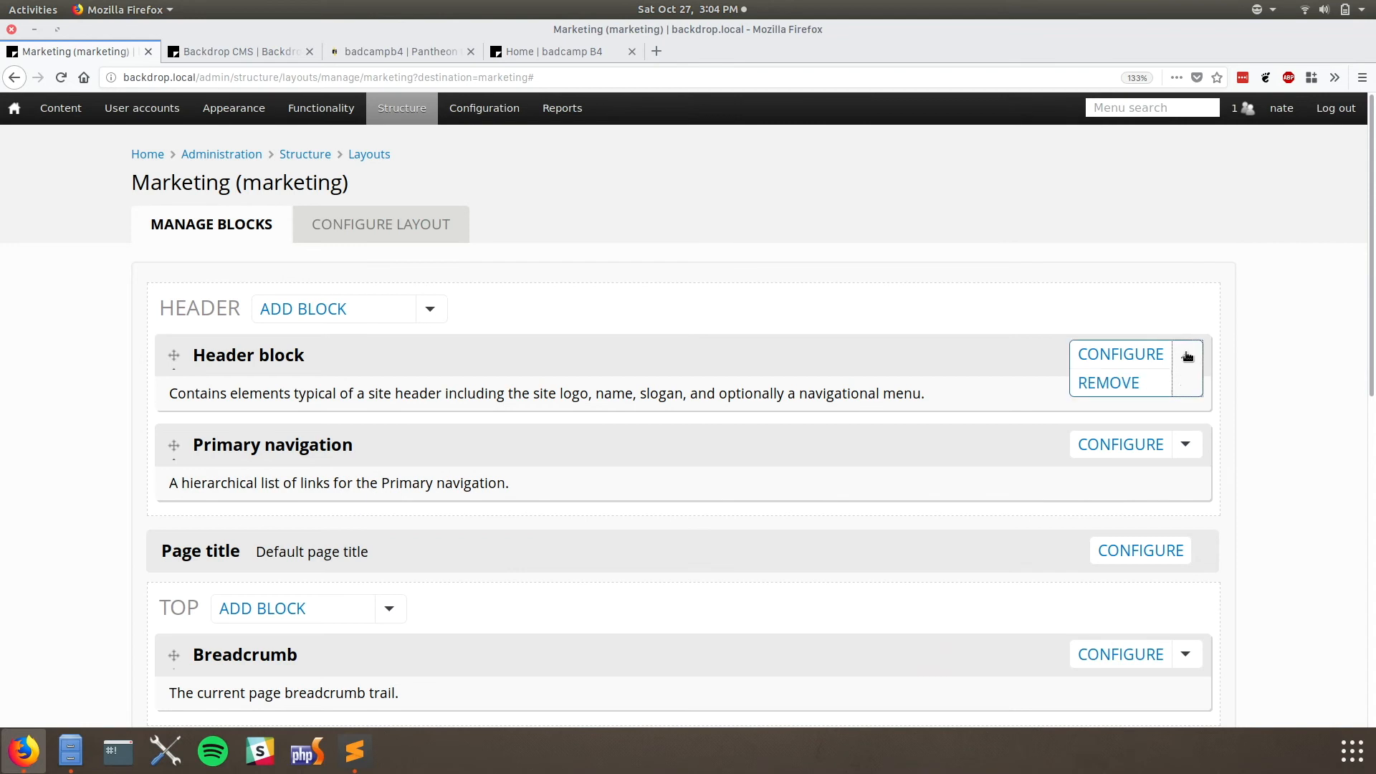
{"action": "left_click", "coordinate": [1139, 388]}
{"action": "left_click", "coordinate": [1184, 354]}
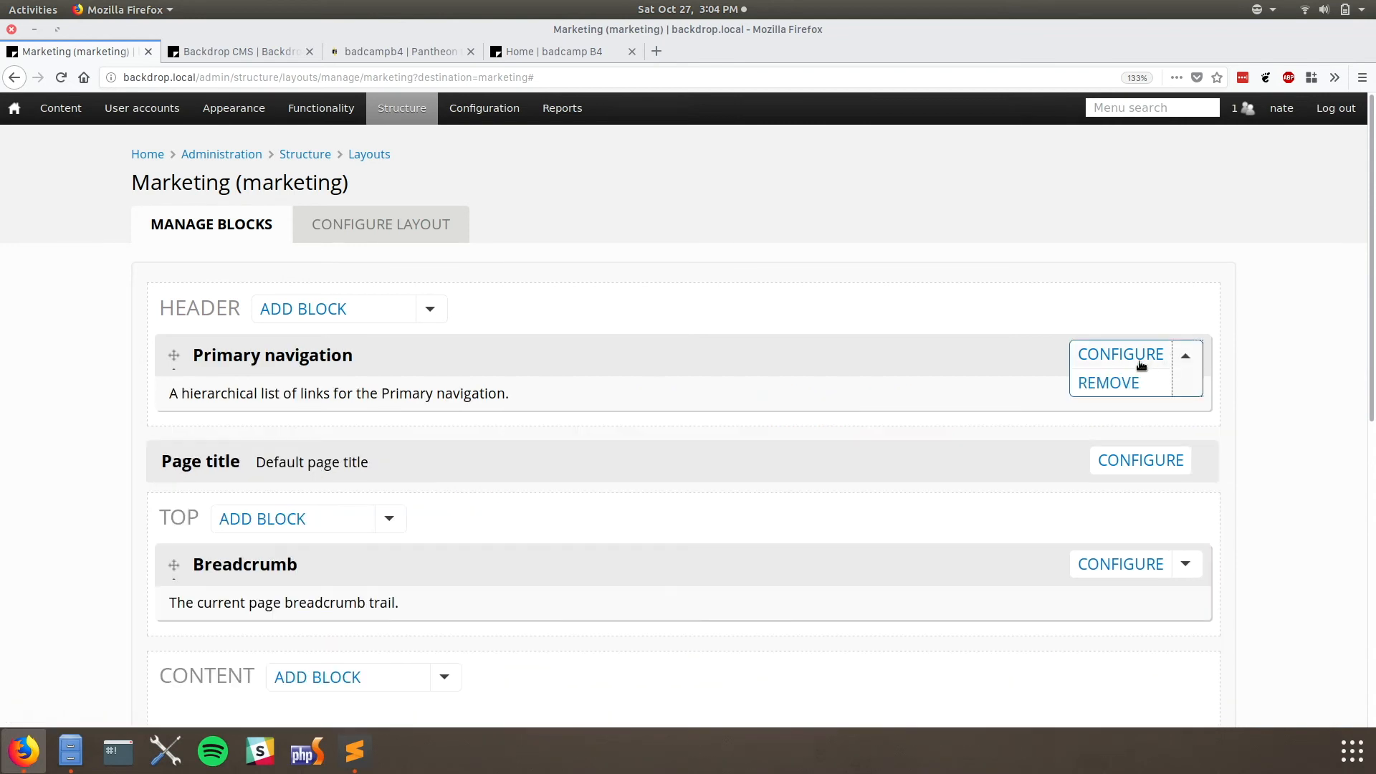
{"action": "left_click", "coordinate": [1124, 383]}
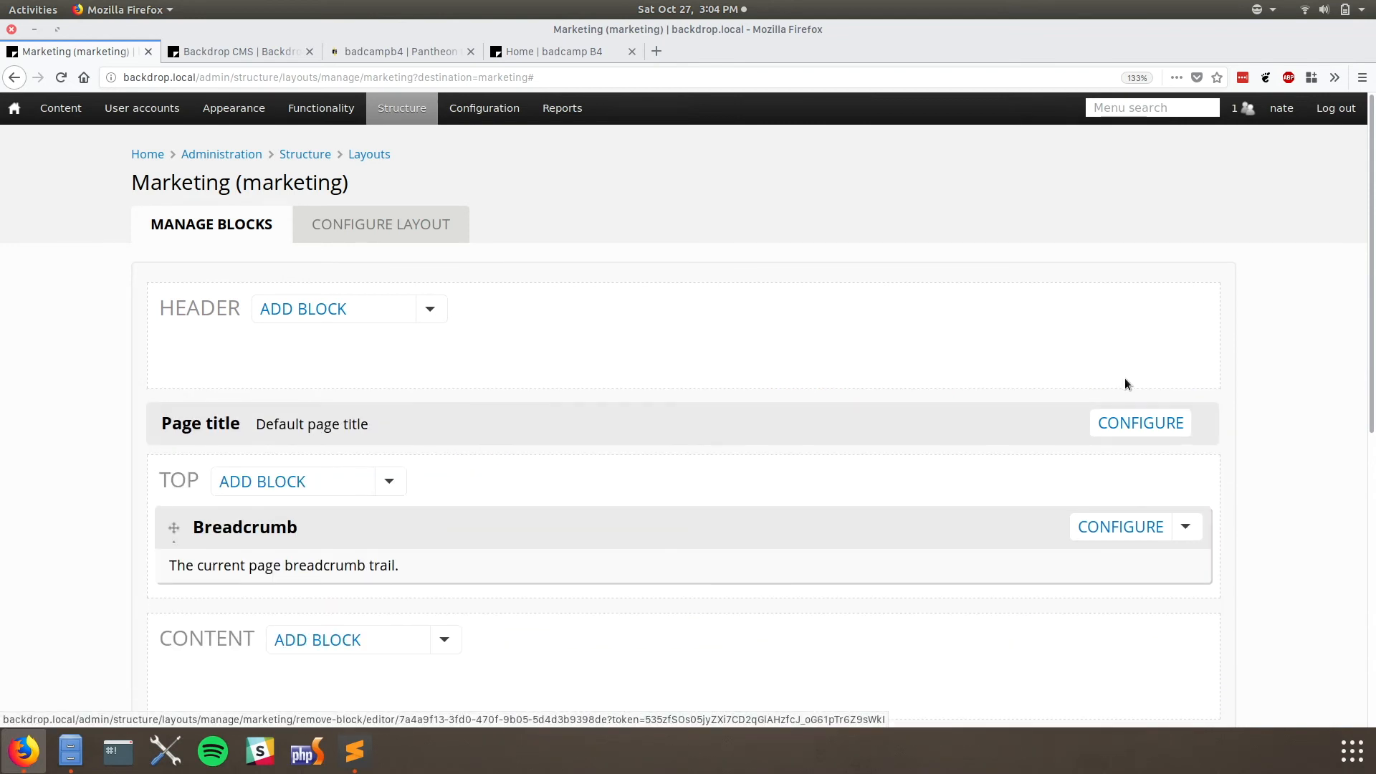
{"action": "left_click", "coordinate": [1180, 529]}
{"action": "left_click", "coordinate": [1137, 559]}
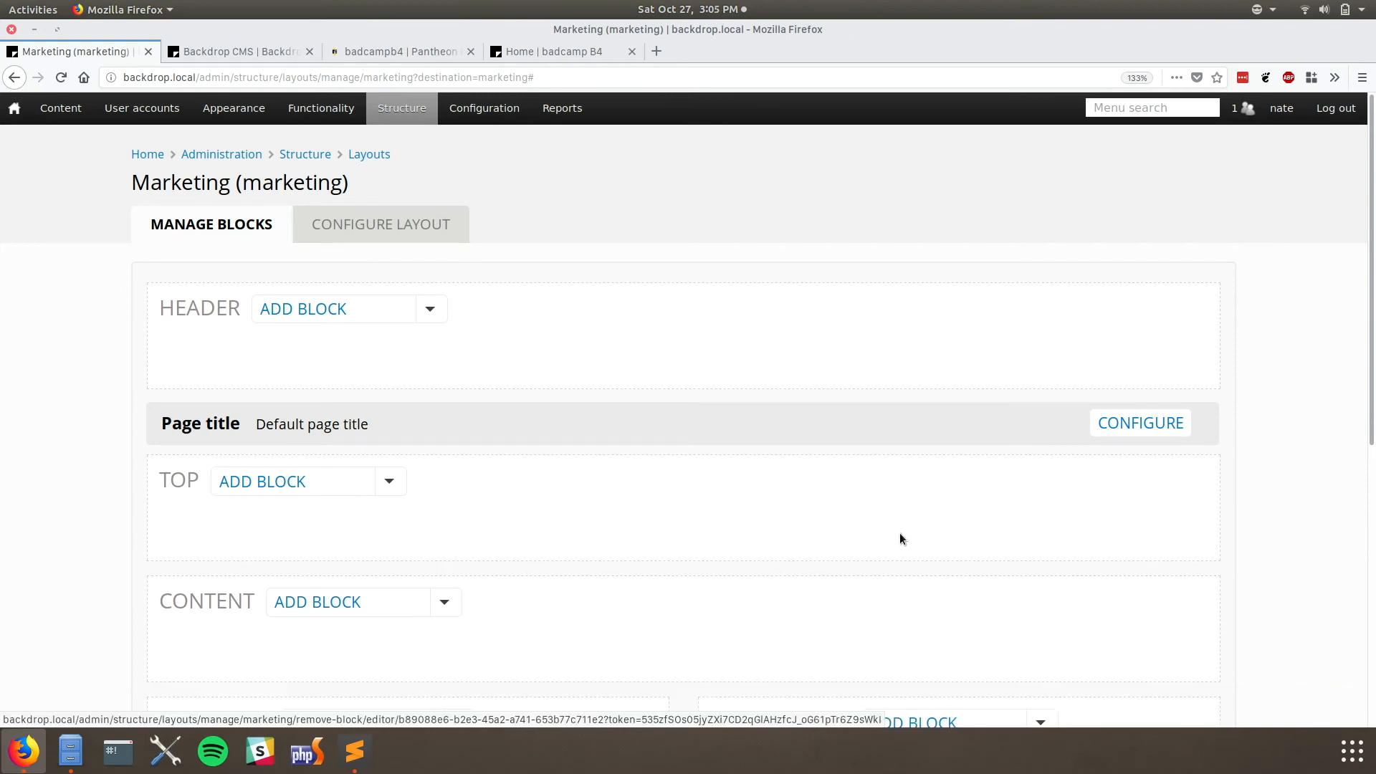
{"action": "scroll", "coordinate": [900, 538], "scroll_direction": "down", "scroll_amount": 5}
{"action": "left_click", "coordinate": [264, 666]}
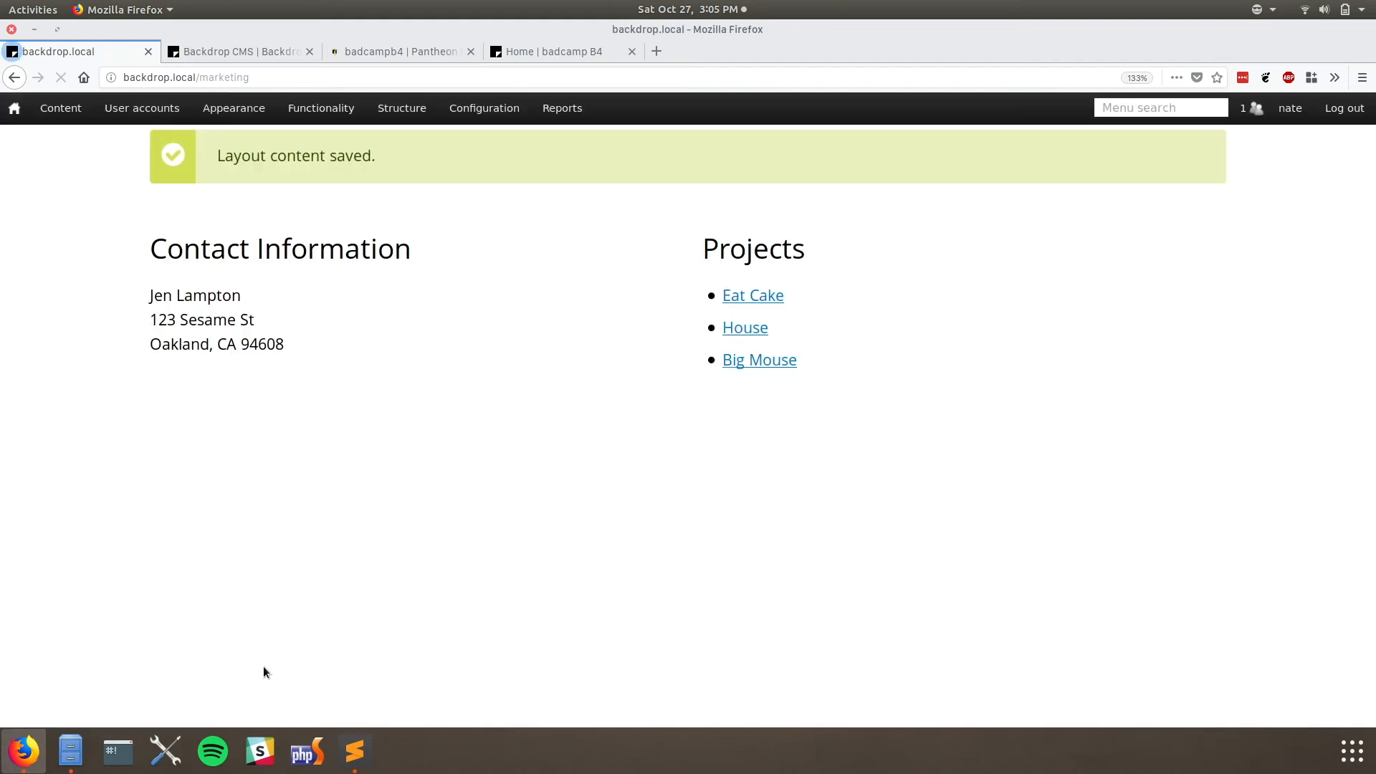
- View the marketing page as a logged-out visitor in a private window, then return to the main browser window
{"action": "key", "text": "ctrl+l"}
{"action": "key", "text": "ctrl+c"}
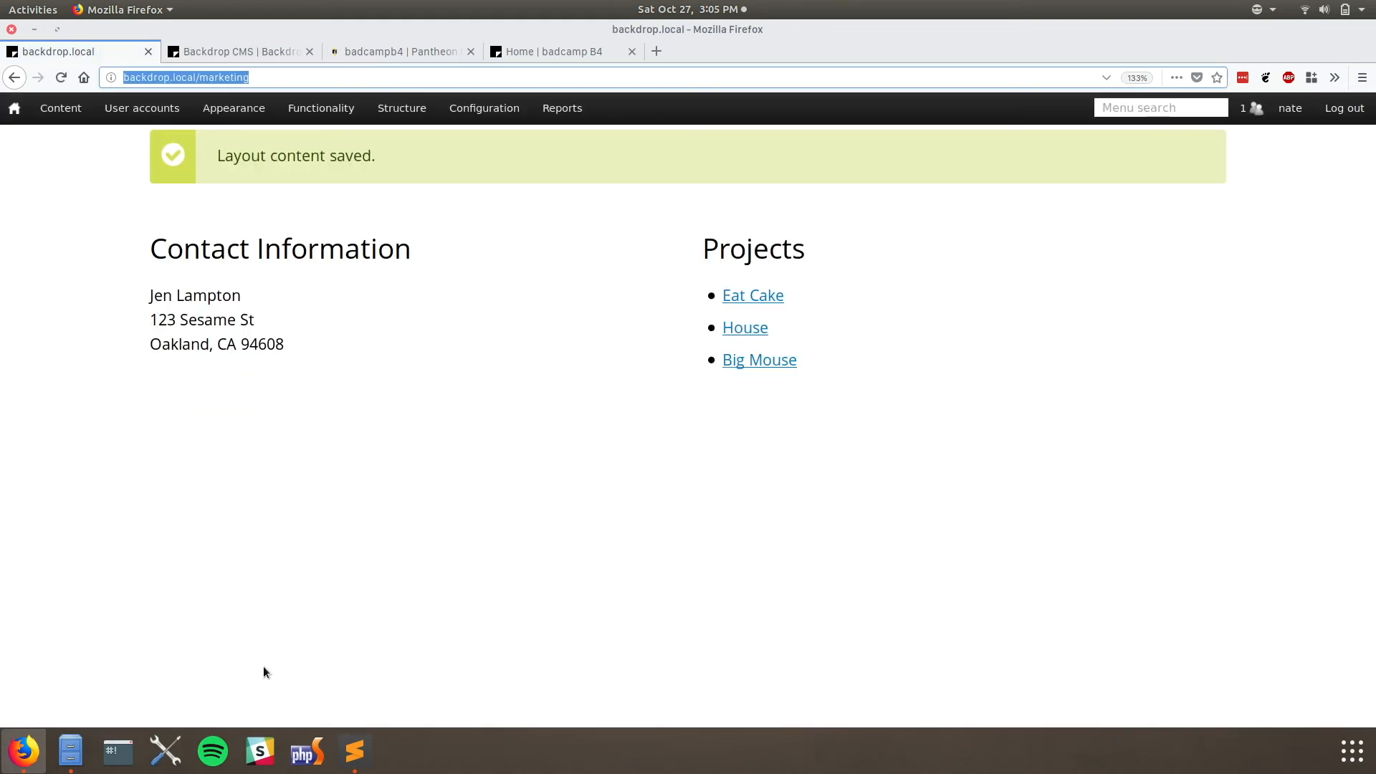
{"action": "key", "text": "ctrl+shift+p"}
{"action": "key", "text": "ctrl+v"}
{"action": "key", "text": "Return"}
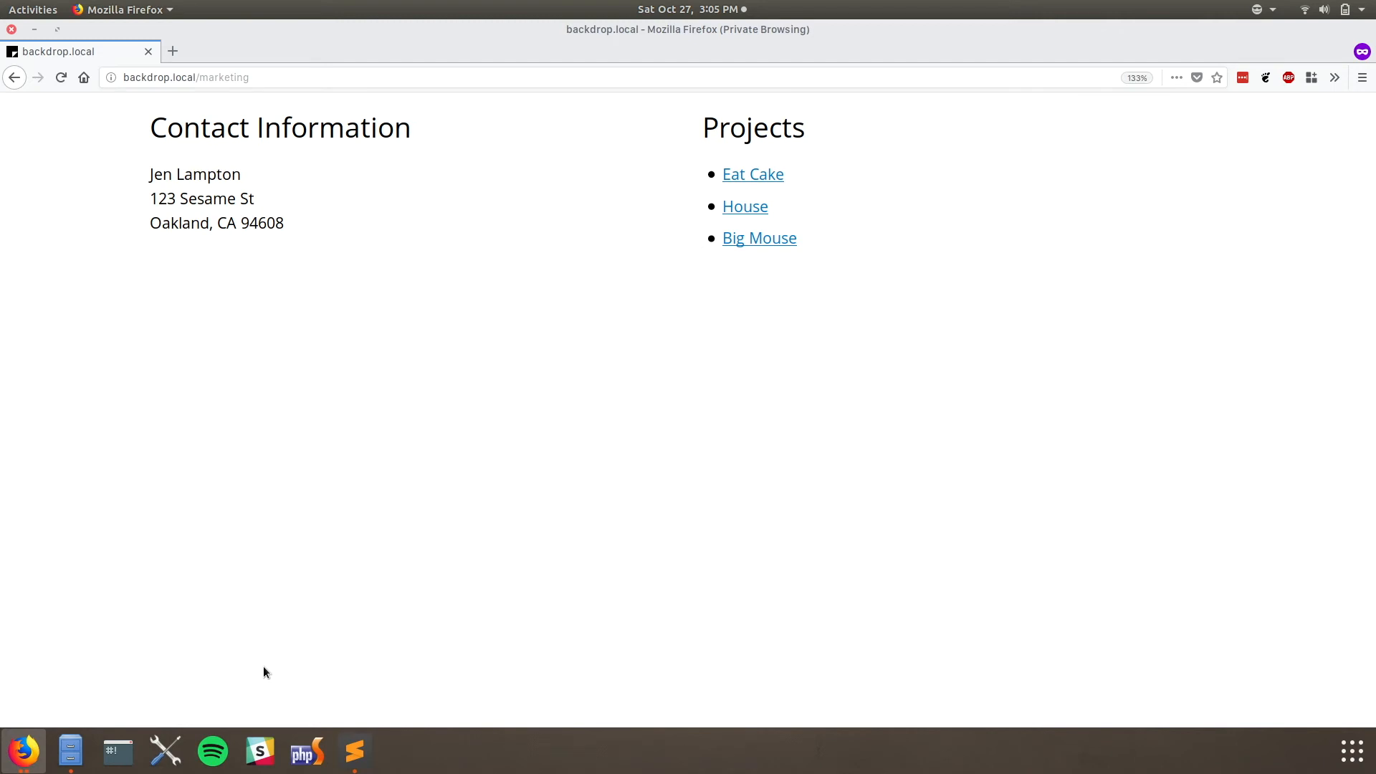
{"action": "key", "text": "alt+Tab"}
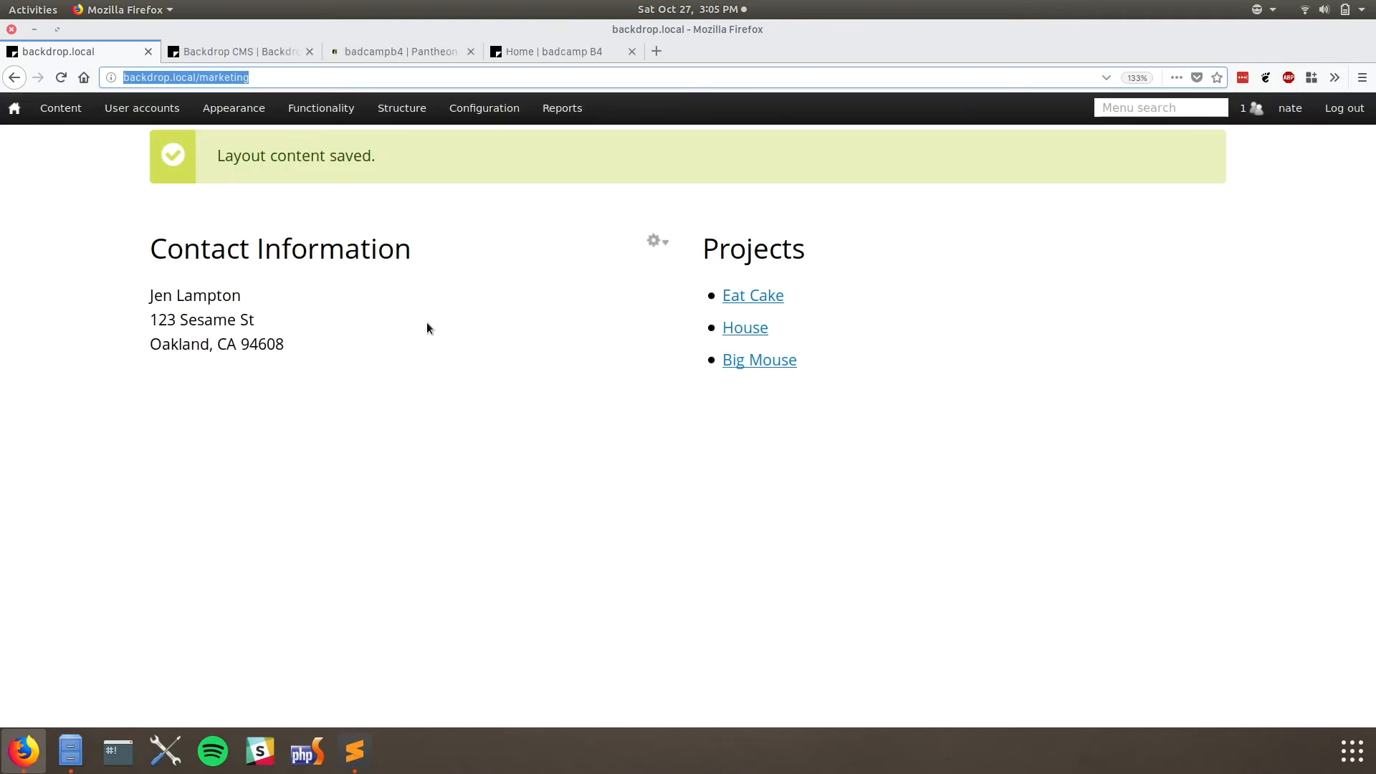
- Start a new layout from the layouts list and name it Projects
{"action": "mouse_move", "coordinate": [439, 101]}
{"action": "mouse_move", "coordinate": [400, 139]}
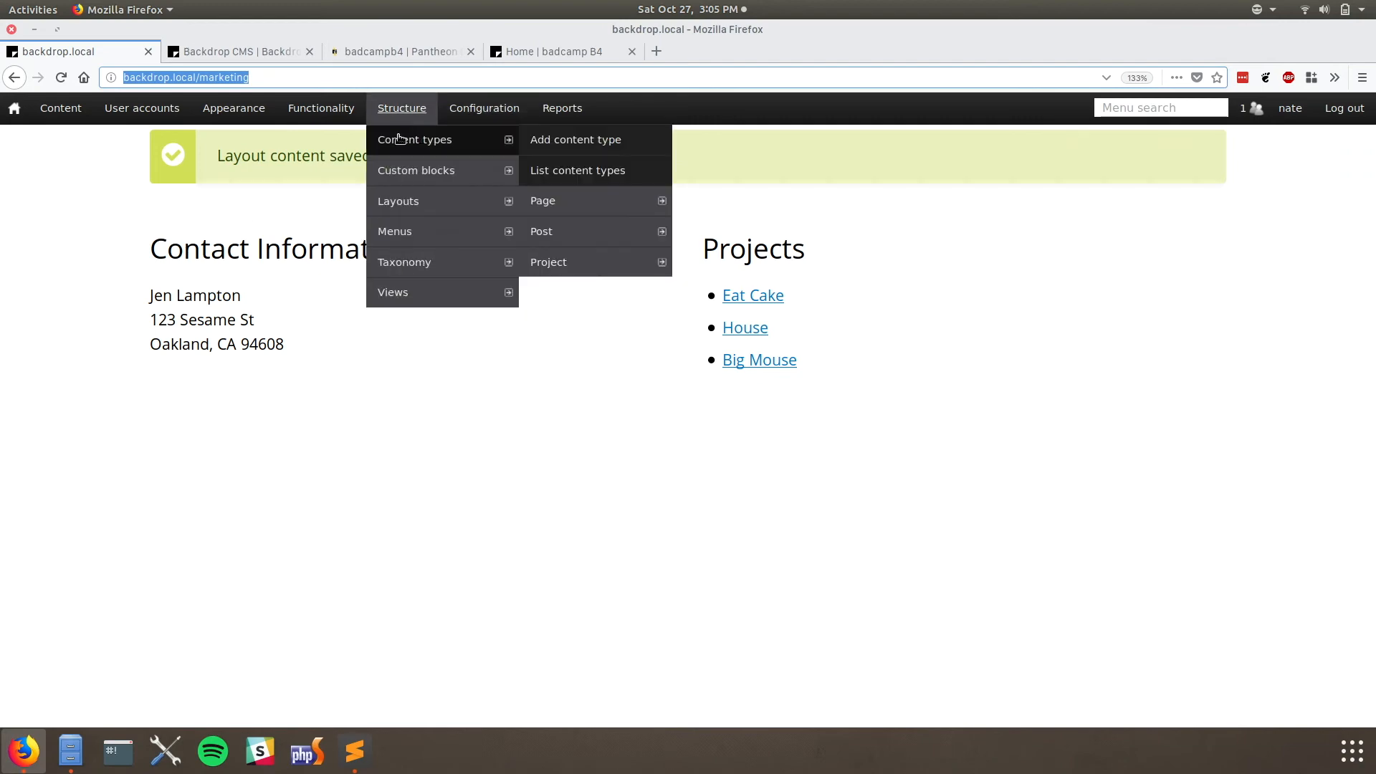
{"action": "left_click", "coordinate": [398, 203]}
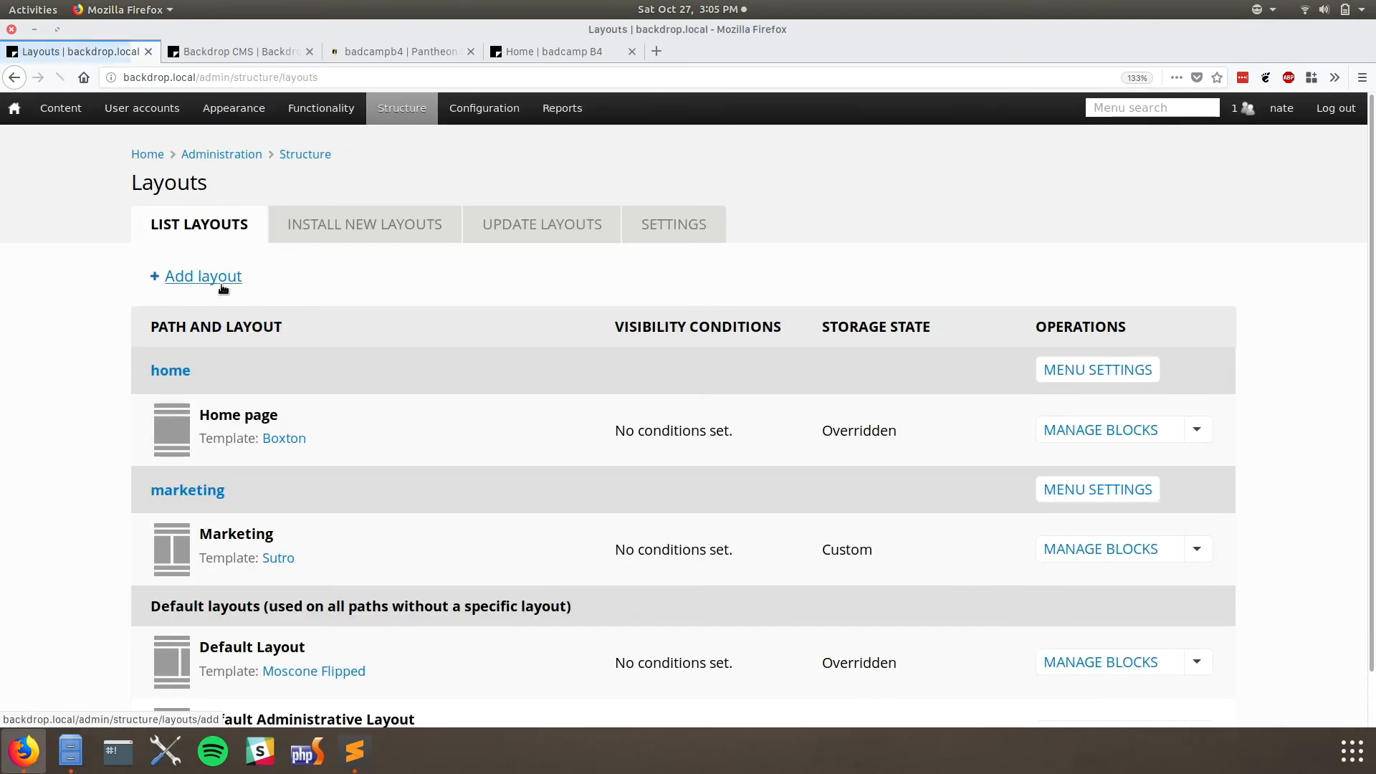
{"action": "left_click", "coordinate": [202, 274]}
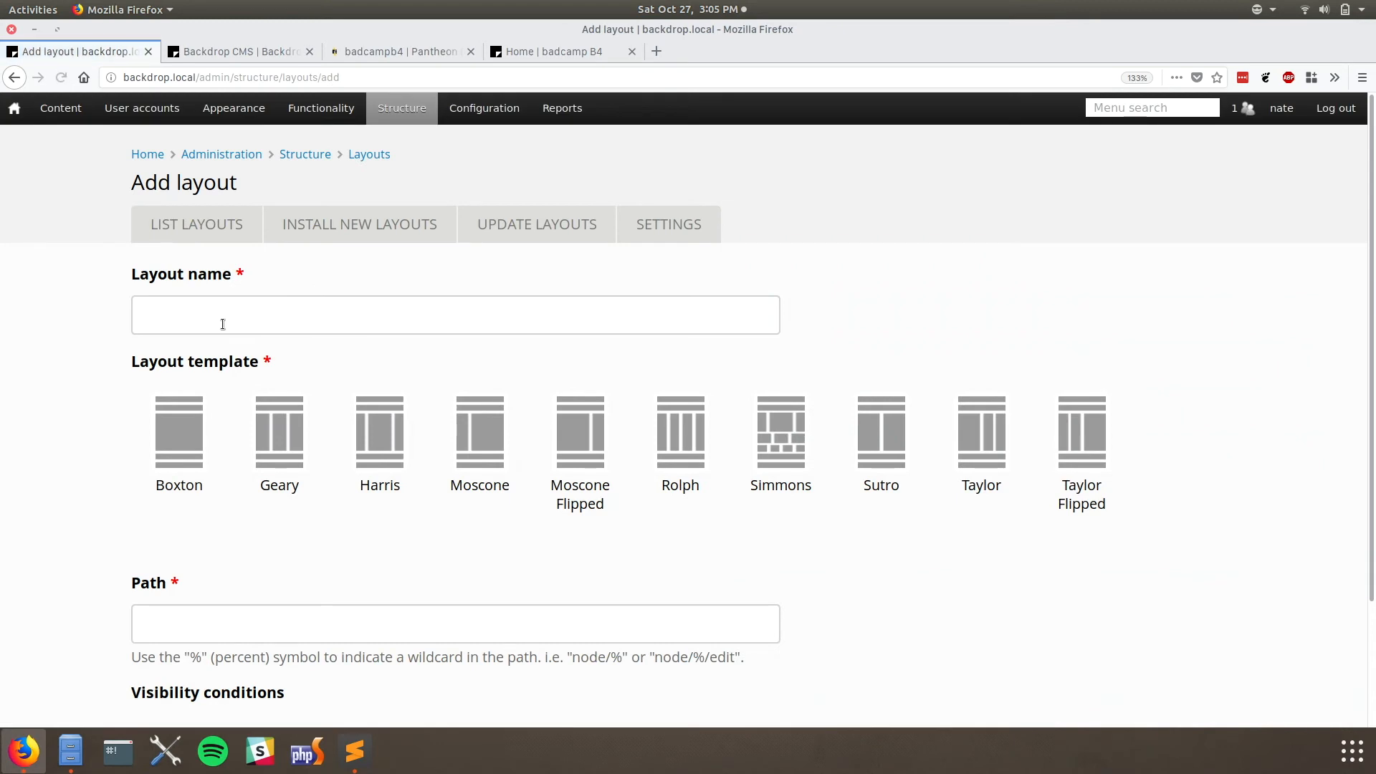
{"action": "left_click", "coordinate": [221, 322]}
{"action": "scroll", "coordinate": [338, 320], "scroll_direction": "down", "scroll_amount": 3}
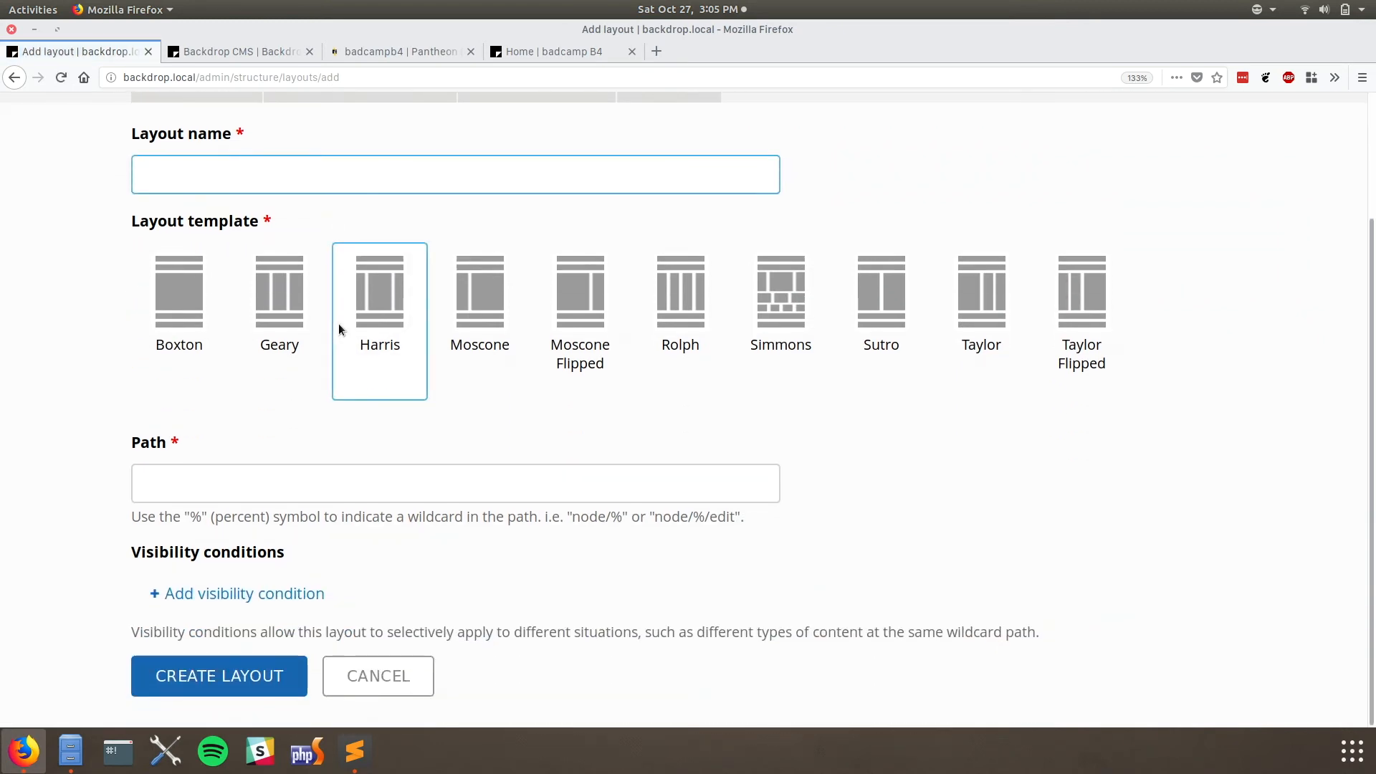
{"action": "type", "text": "Project"}
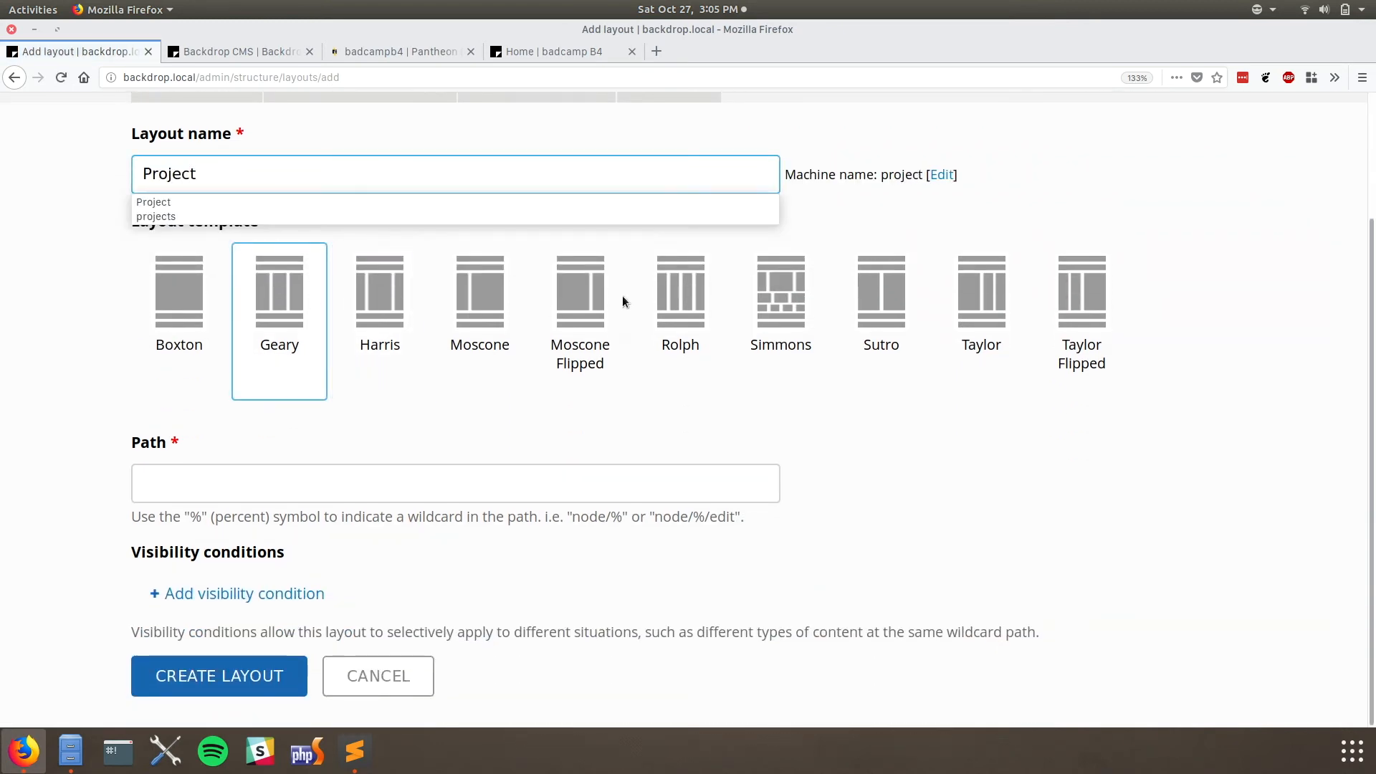
{"action": "type", "text": "s"}
{"action": "key", "text": "Tab"}
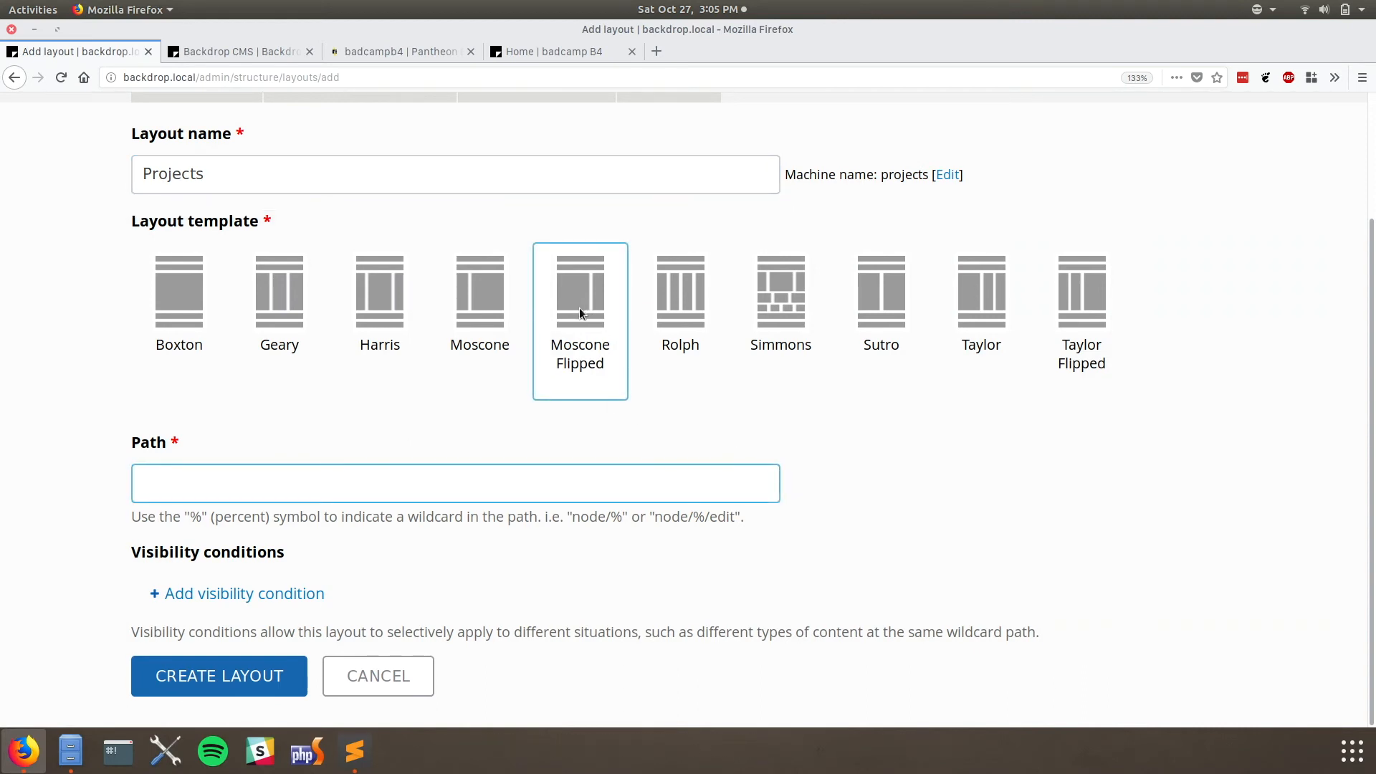
- Choose the Moscone template for the Projects layout and set its path to node/%
{"action": "left_click_drag", "start_coordinate": [481, 307], "coordinate": [304, 467]}
{"action": "left_click", "coordinate": [286, 492]}
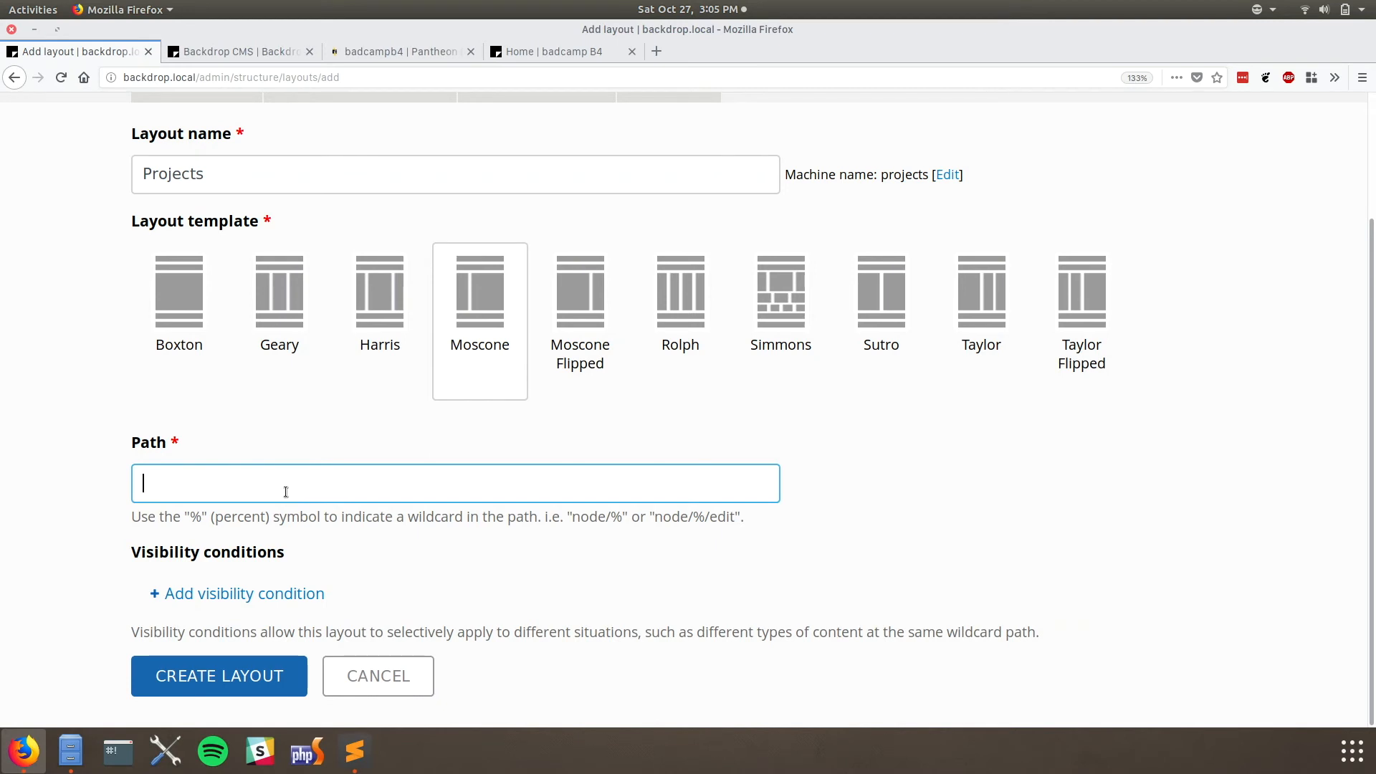
{"action": "type", "text": "nod"}
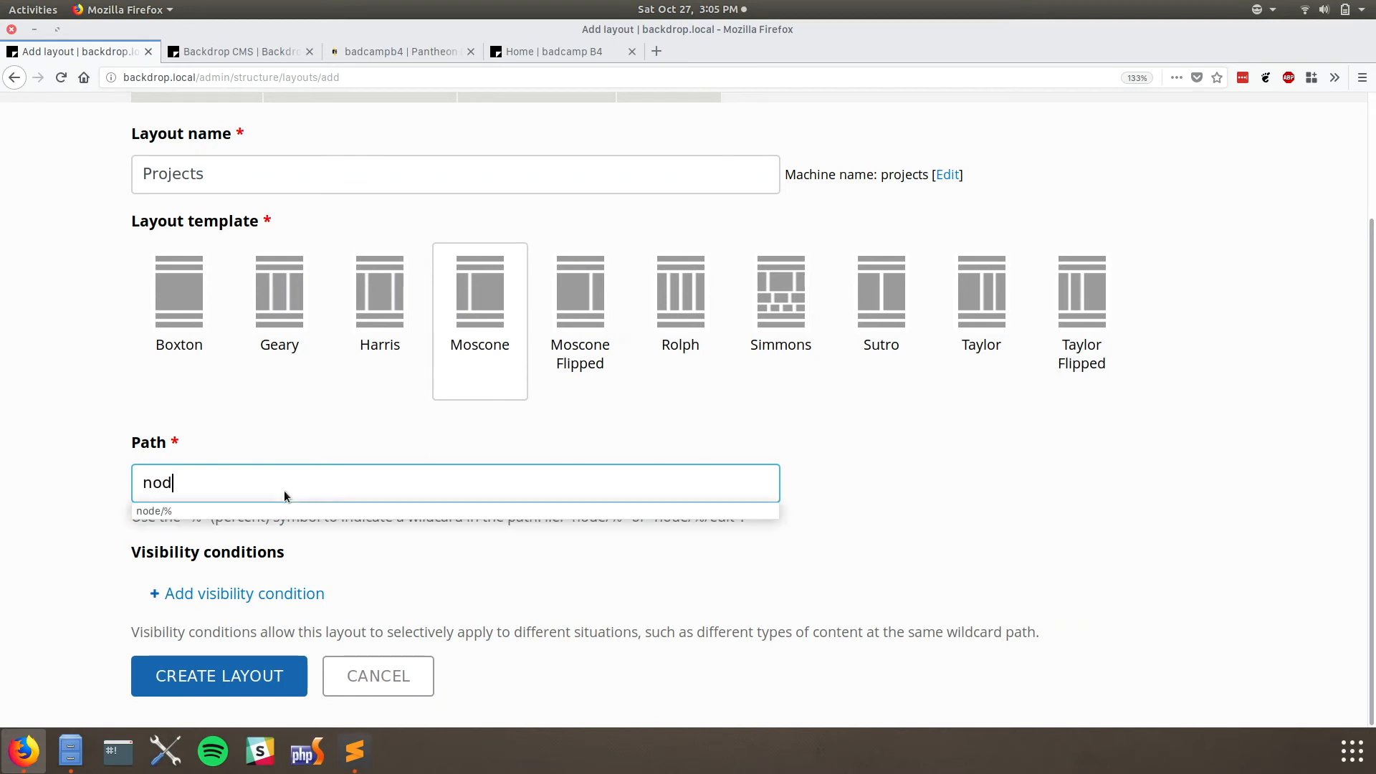
{"action": "type", "text": "e/%"}
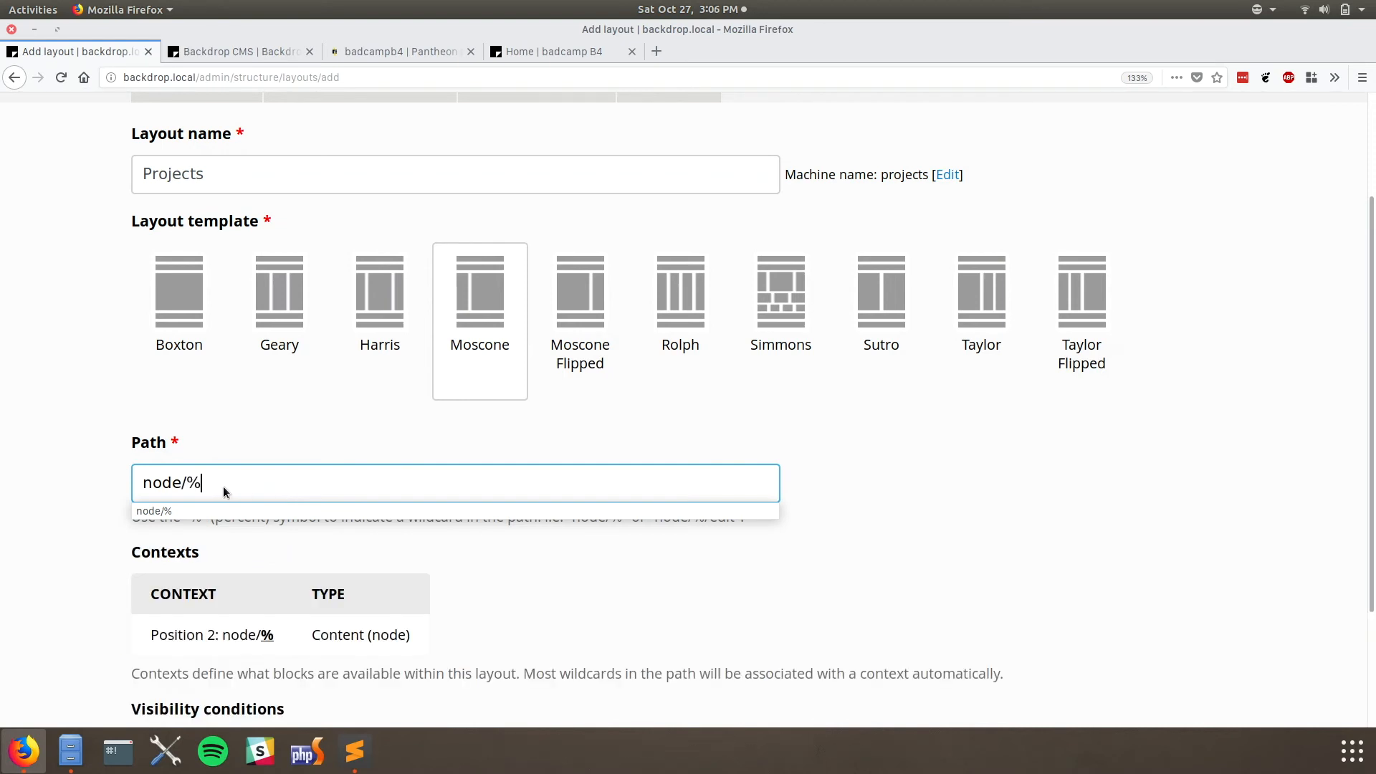
- Add a Node: Type visibility condition limited to Project and create the Projects layout
{"action": "scroll", "coordinate": [222, 486], "scroll_direction": "down", "scroll_amount": 4}
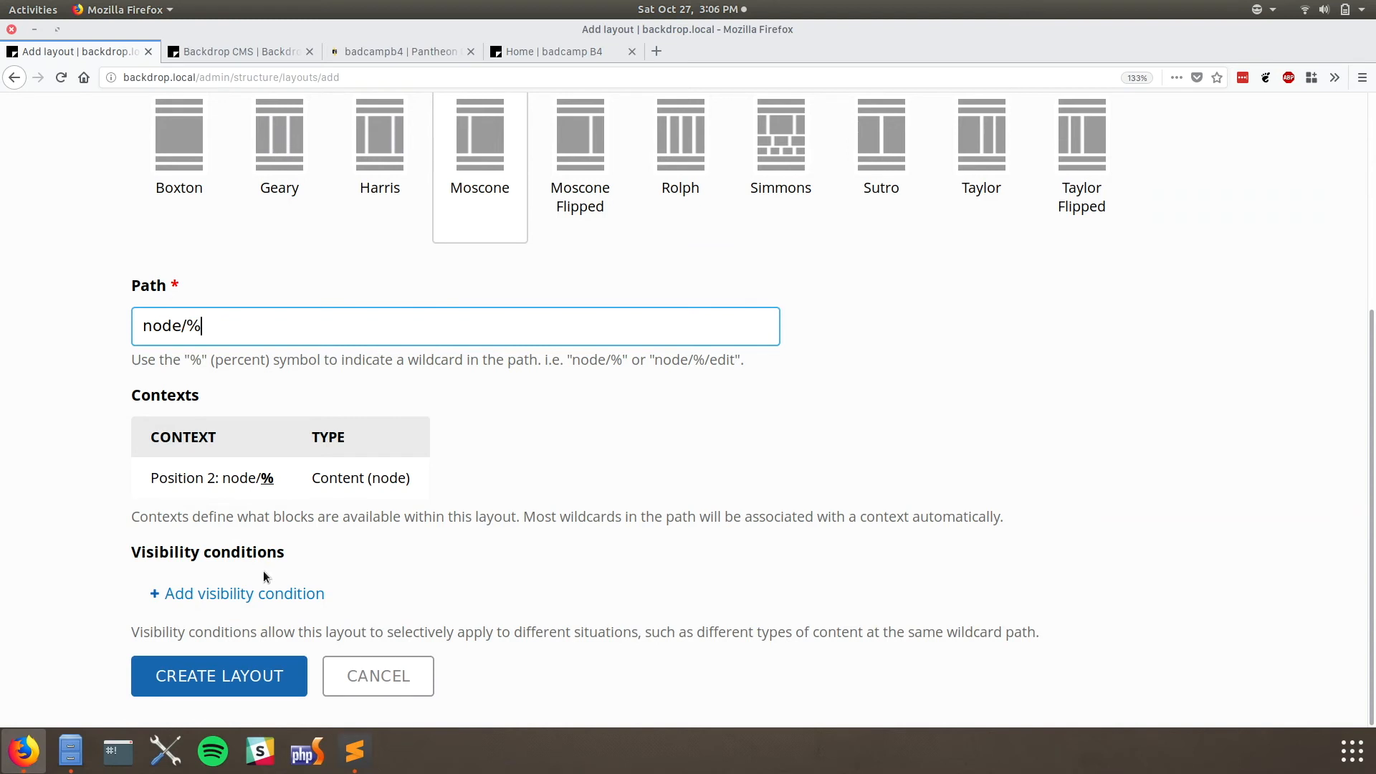
{"action": "left_click", "coordinate": [225, 599]}
{"action": "left_click", "coordinate": [479, 434]}
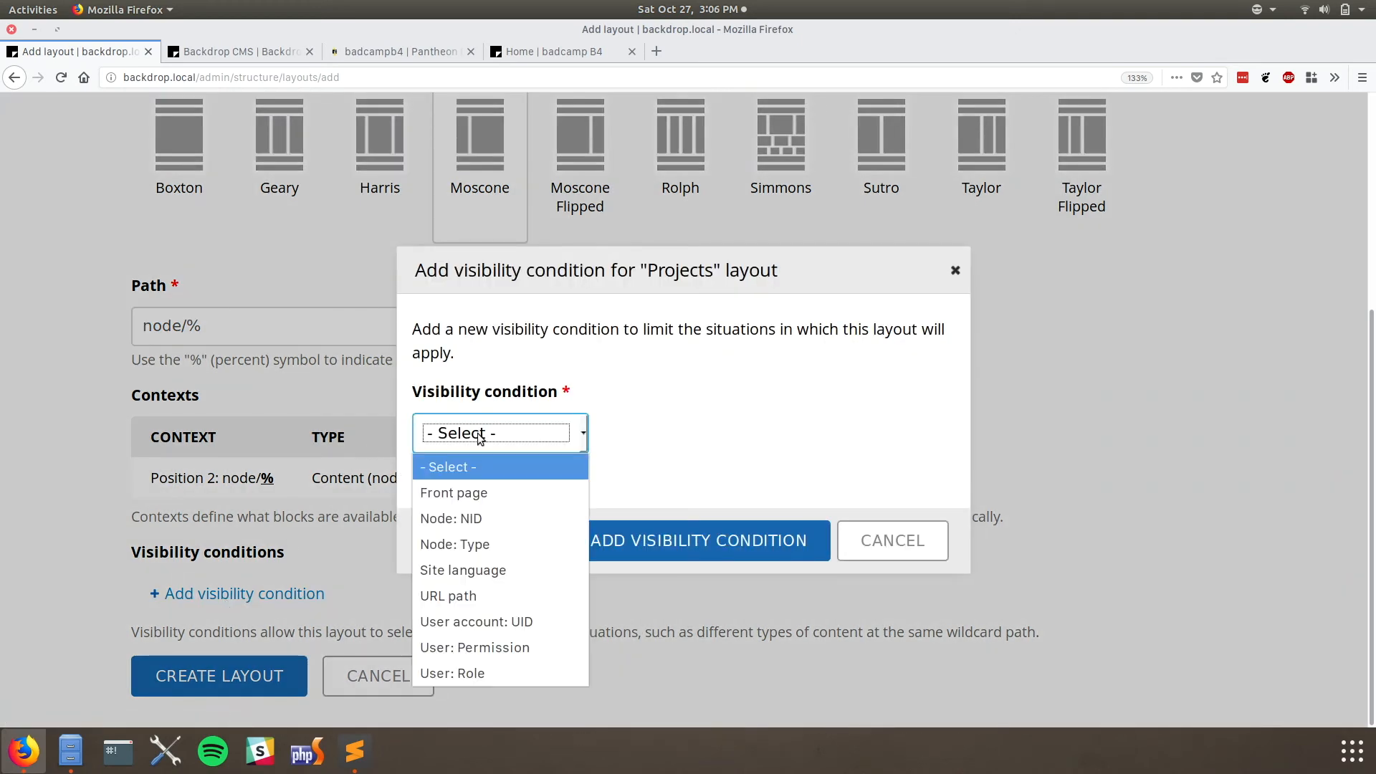
{"action": "left_click", "coordinate": [538, 553]}
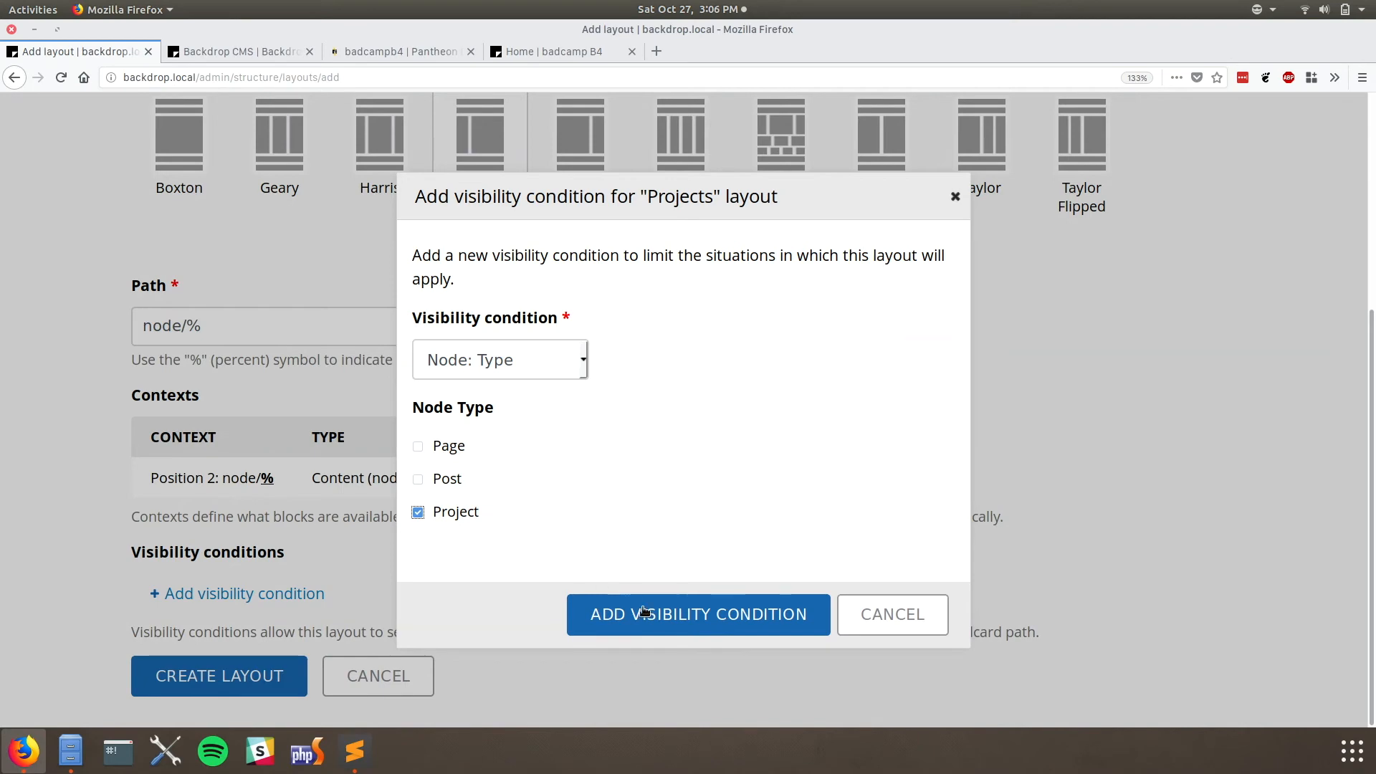
{"action": "left_click", "coordinate": [718, 616]}
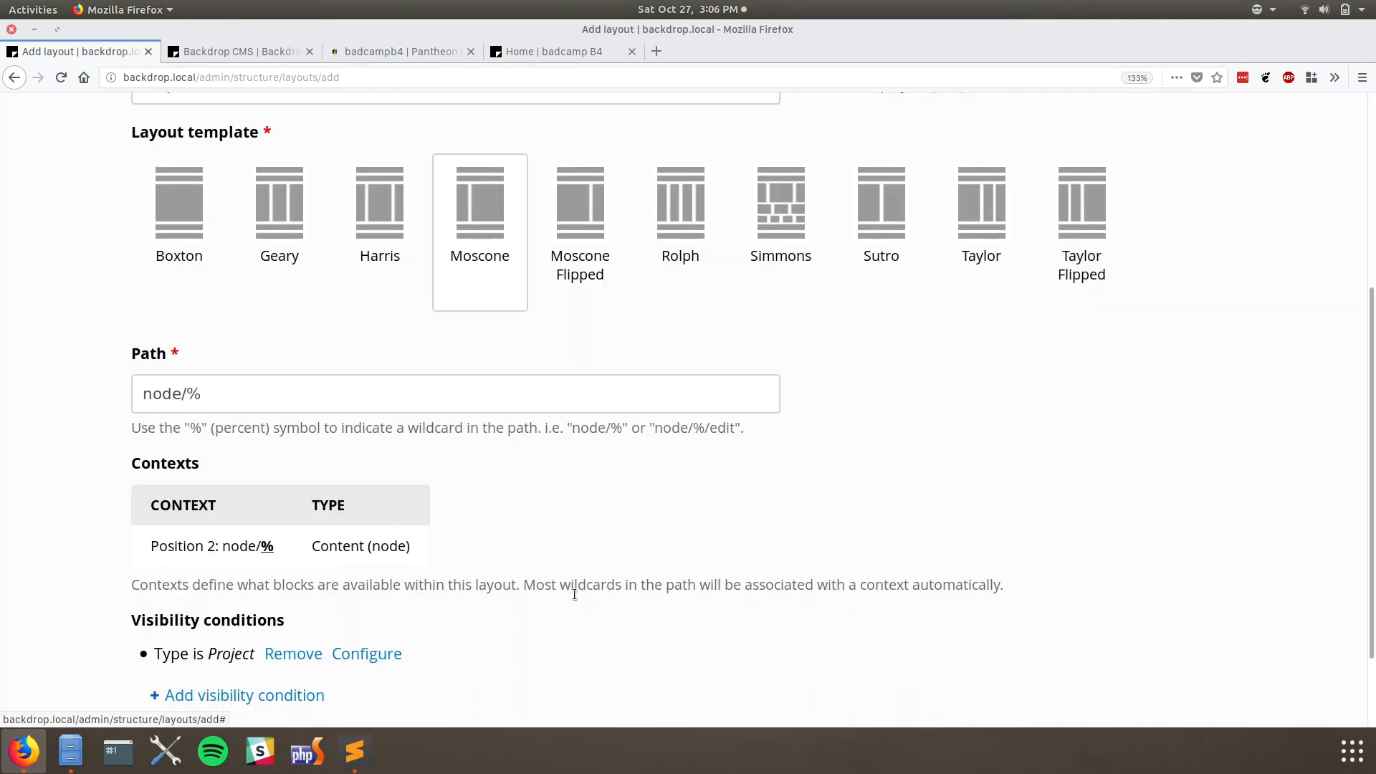
{"action": "scroll", "coordinate": [574, 595], "scroll_direction": "down", "scroll_amount": 2}
{"action": "left_click", "coordinate": [251, 678]}
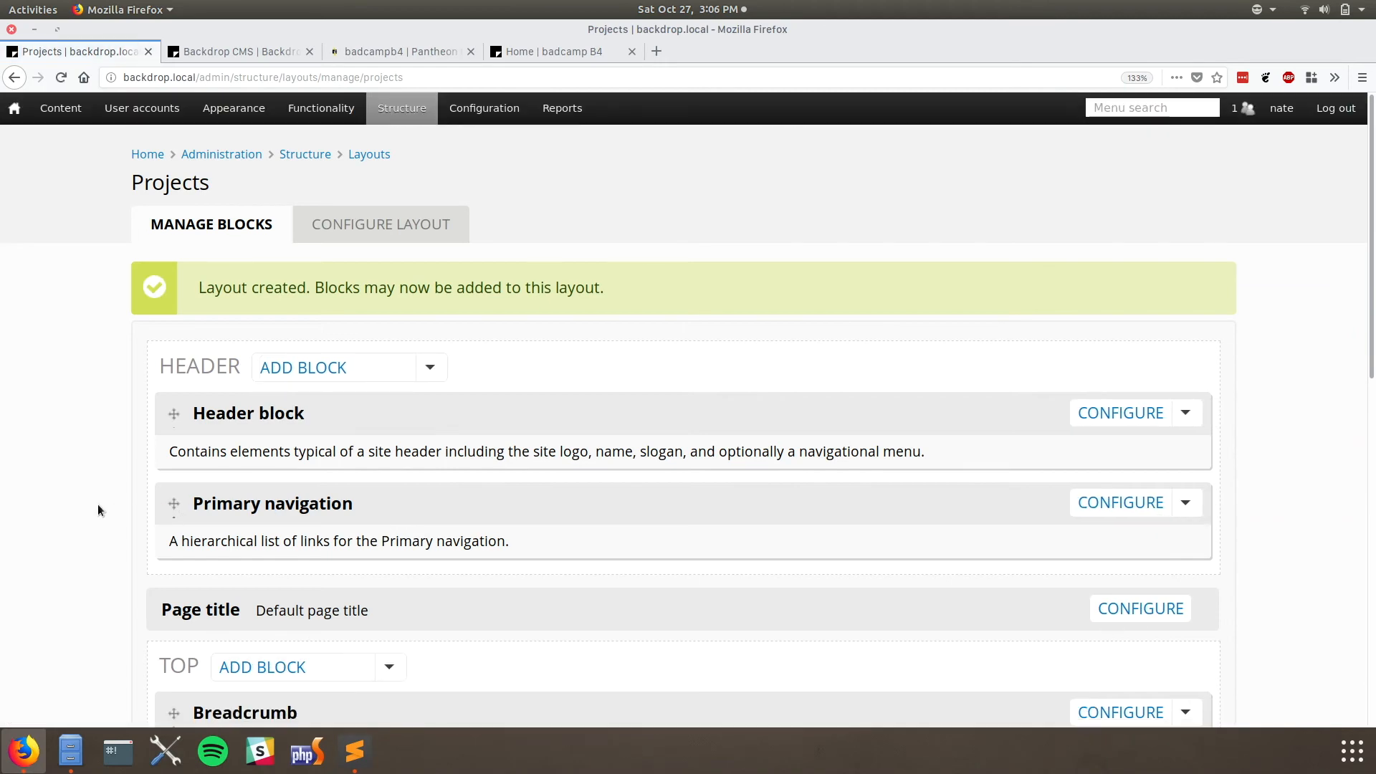
{"action": "scroll", "coordinate": [97, 504], "scroll_direction": "down", "scroll_amount": 5}
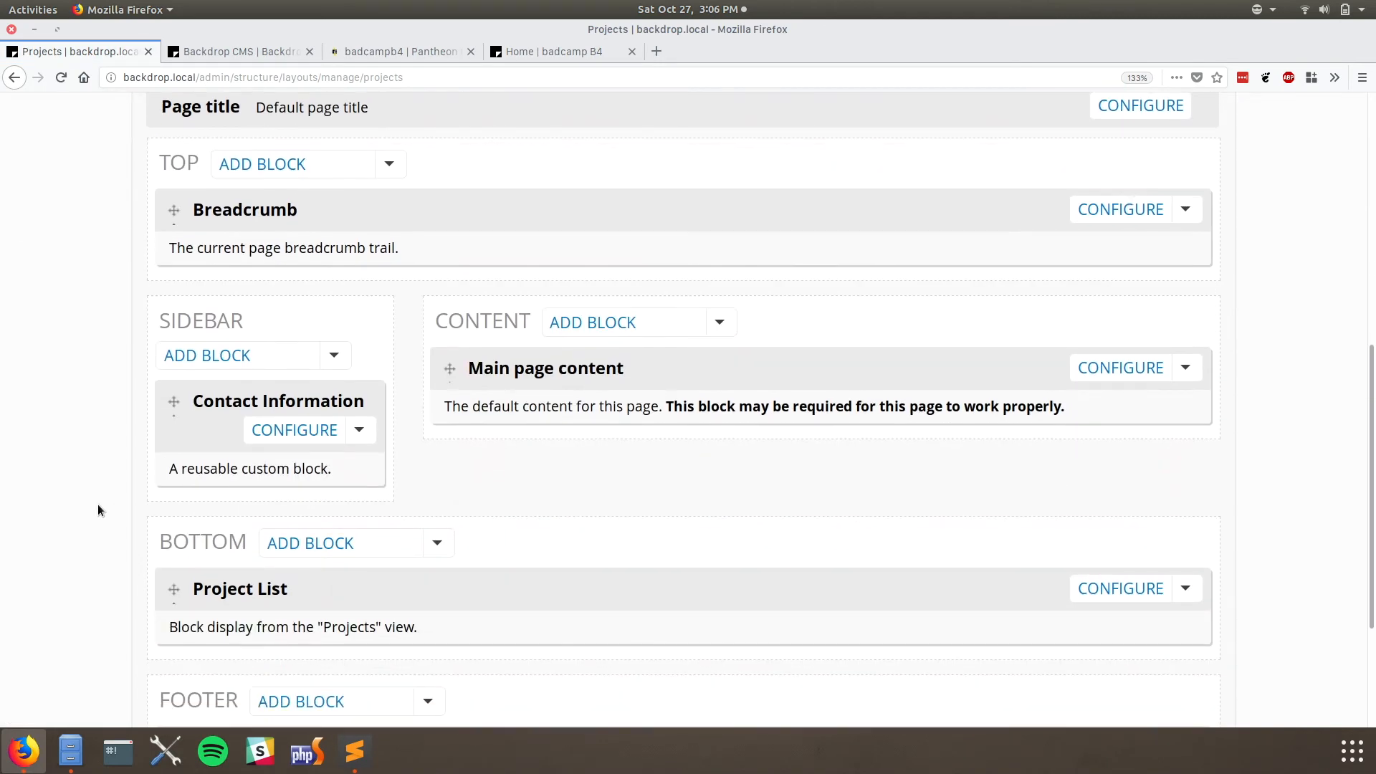
{"action": "scroll", "coordinate": [98, 505], "scroll_direction": "down", "scroll_amount": 1}
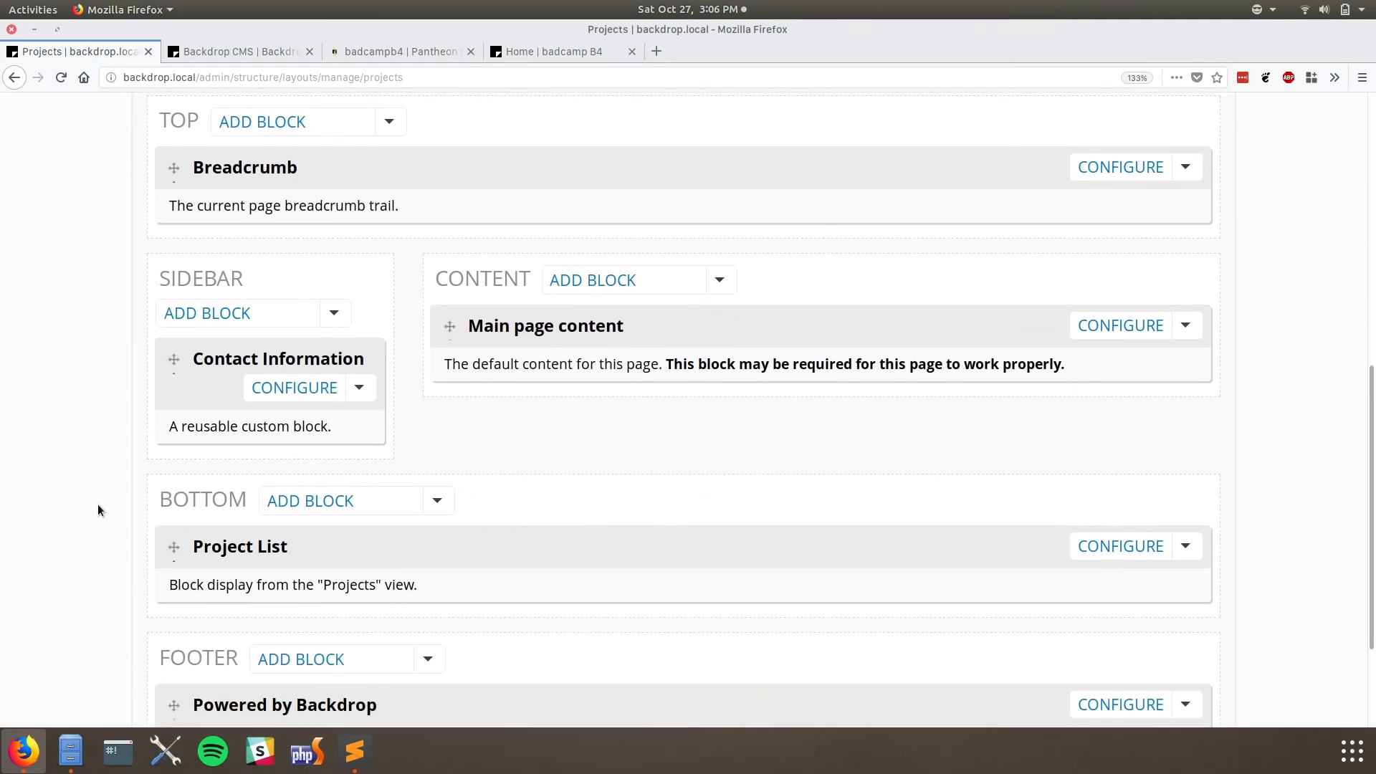
{"action": "left_click", "coordinate": [232, 301]}
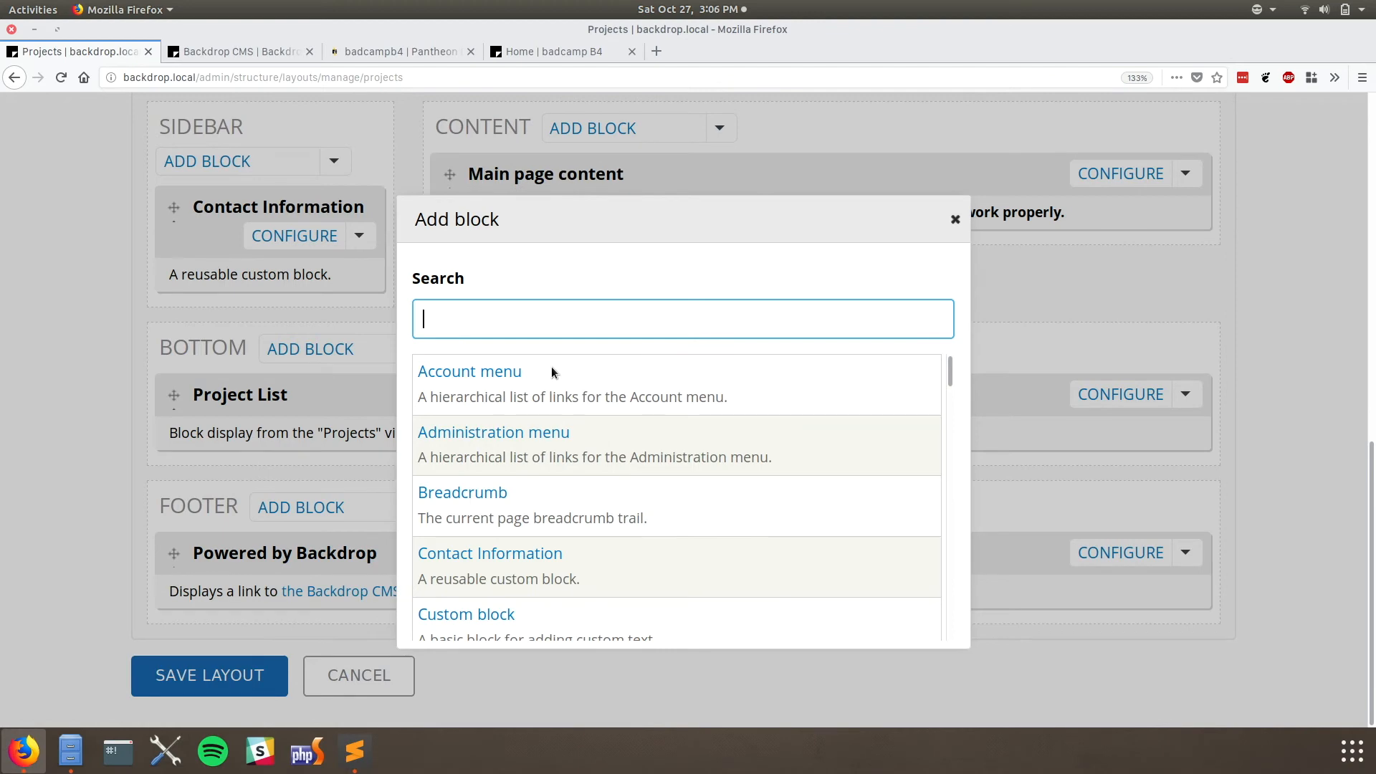
{"action": "key", "text": "Escape"}
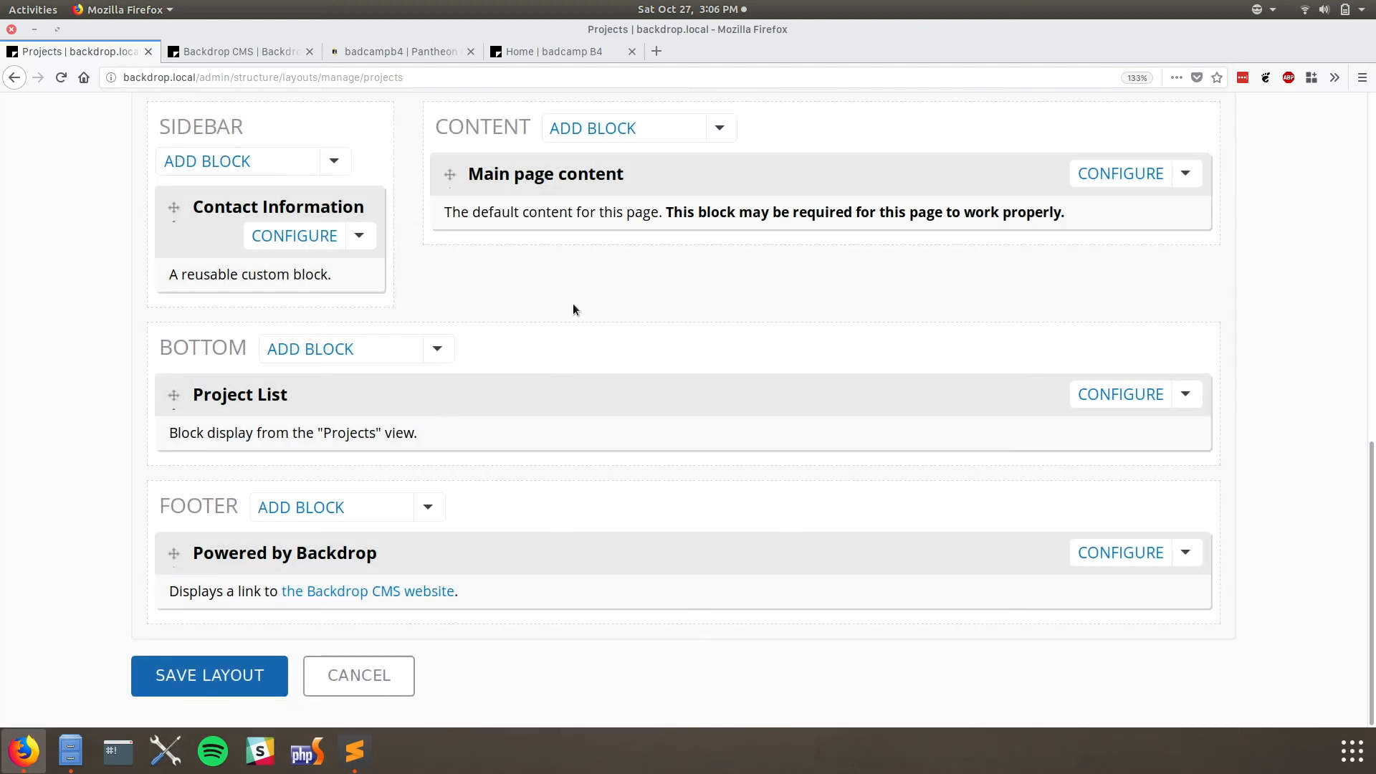
- Search the blocks for "scree" and choose the Field: Screenshot (field_screenshot) block for the Content region
{"action": "left_click", "coordinate": [588, 130]}
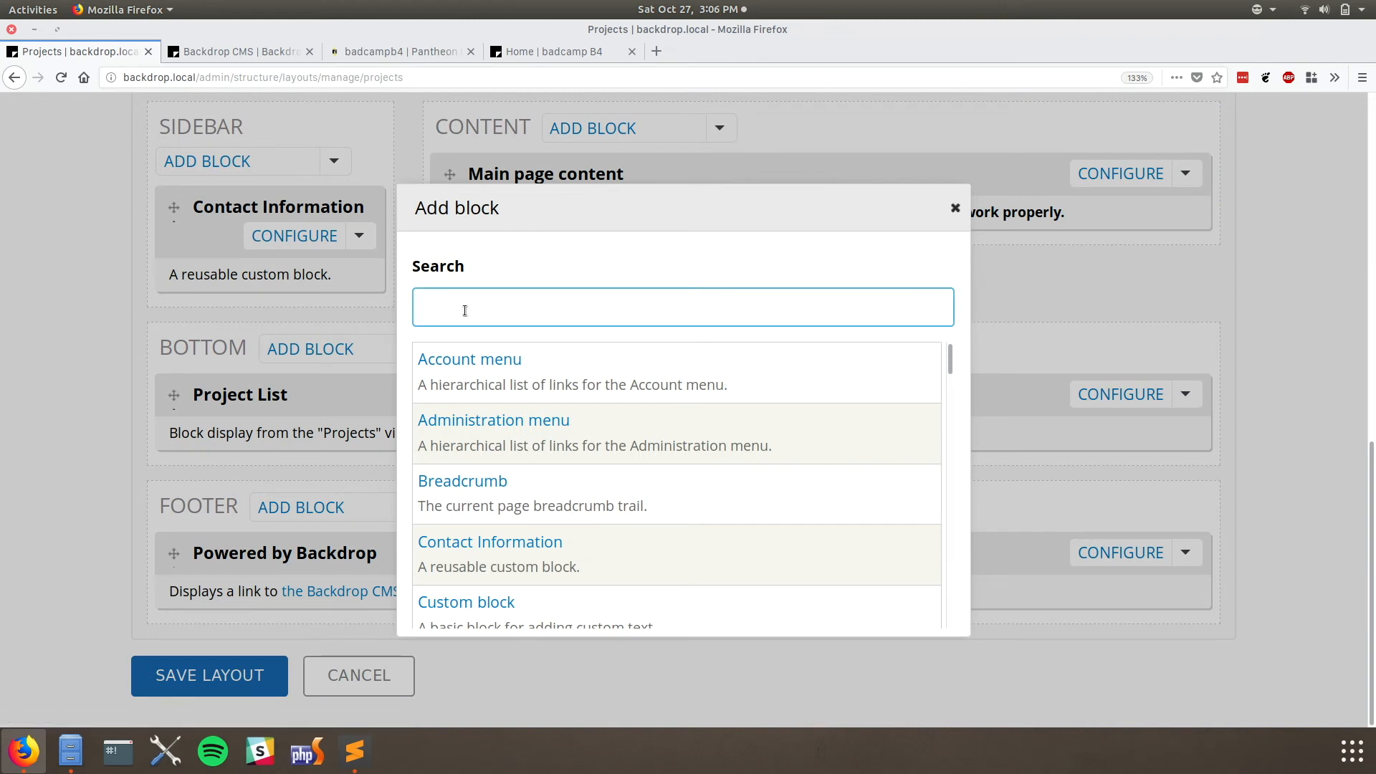
{"action": "type", "text": "scree"}
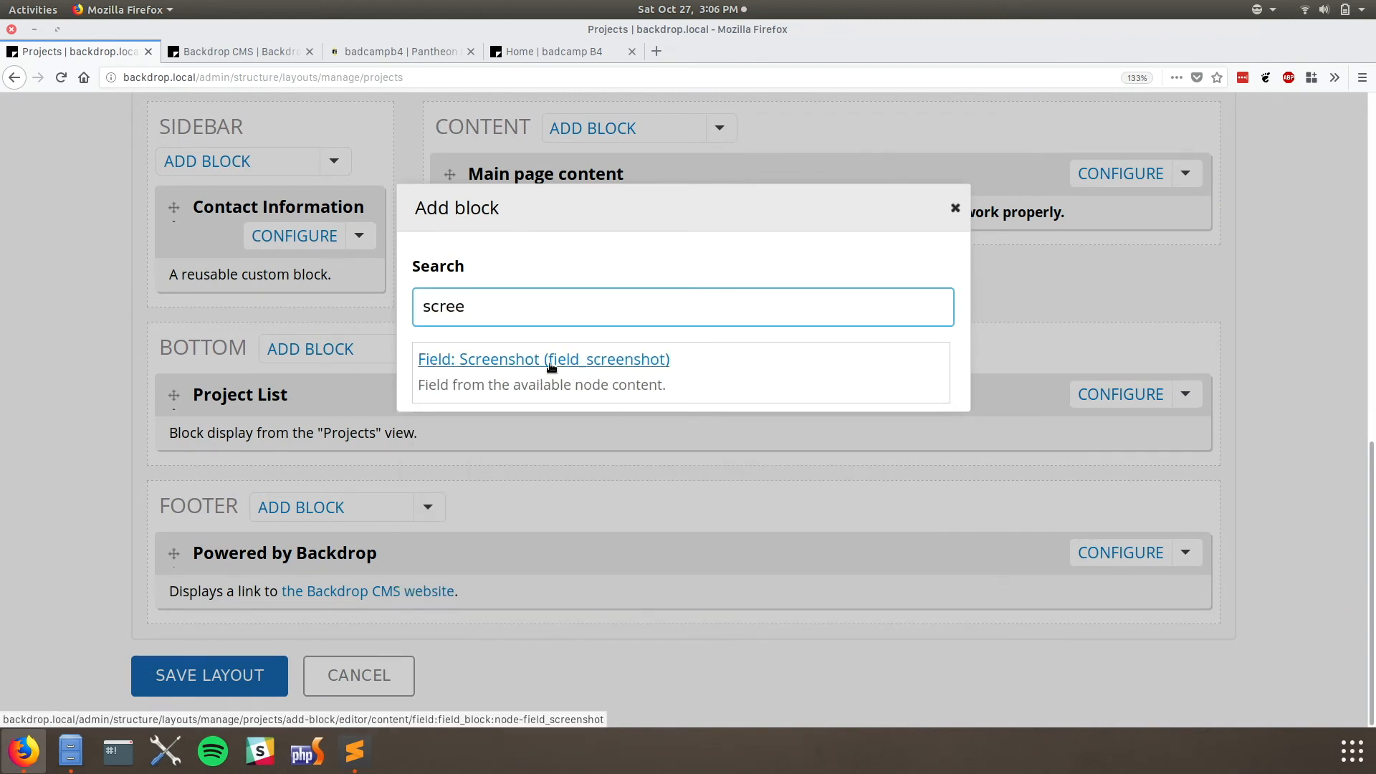
{"action": "left_click_drag", "start_coordinate": [487, 317], "coordinate": [421, 273]}
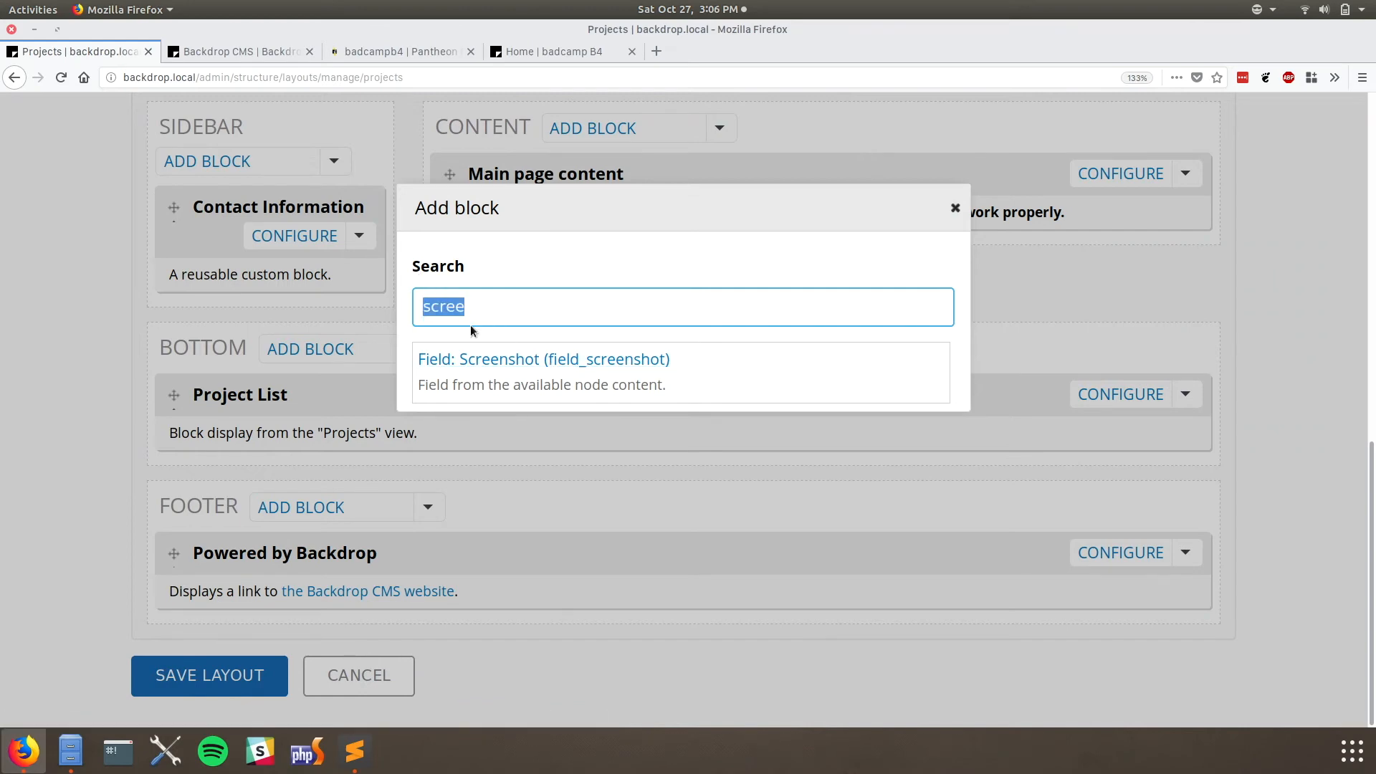
{"action": "left_click", "coordinate": [491, 362]}
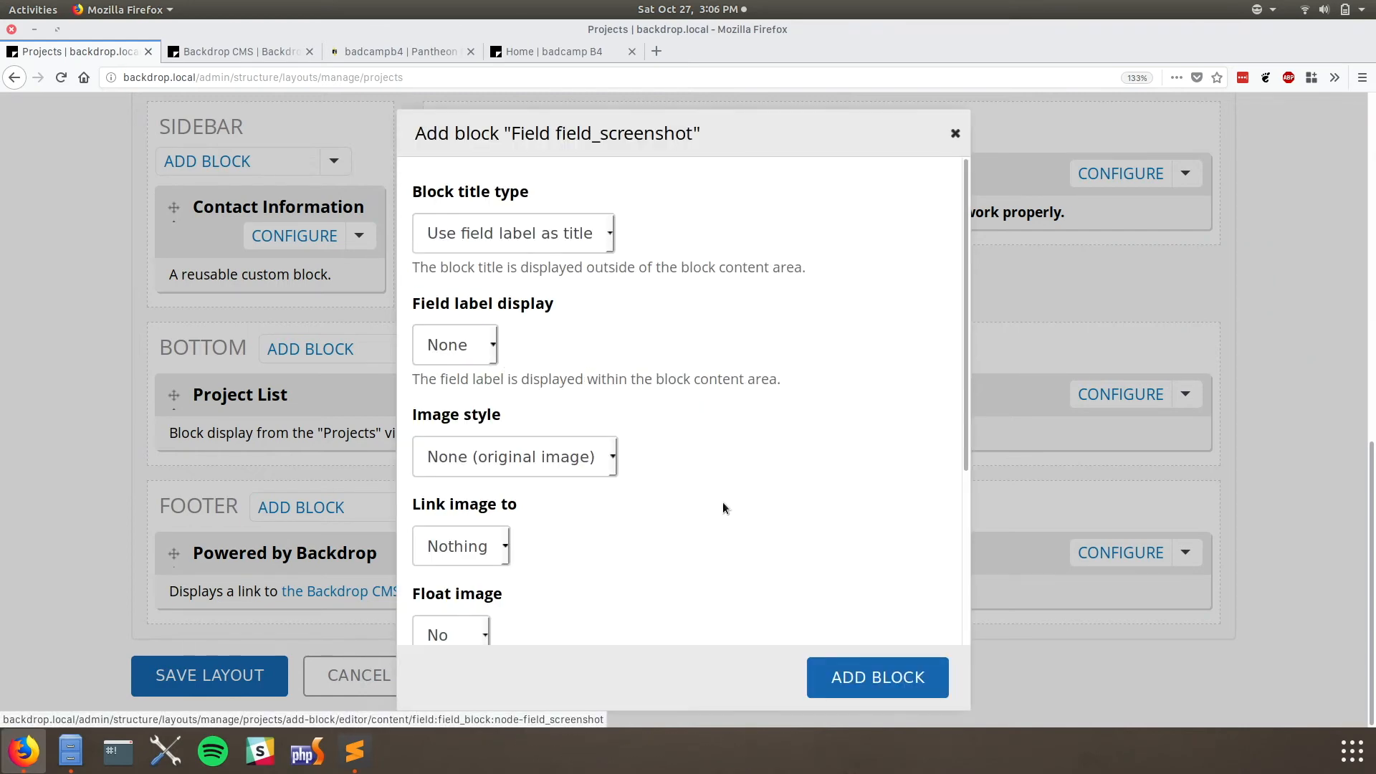
- Set the Screenshot field block's title type to None and review its remaining display settings
{"action": "scroll", "coordinate": [723, 504], "scroll_direction": "down", "scroll_amount": 2}
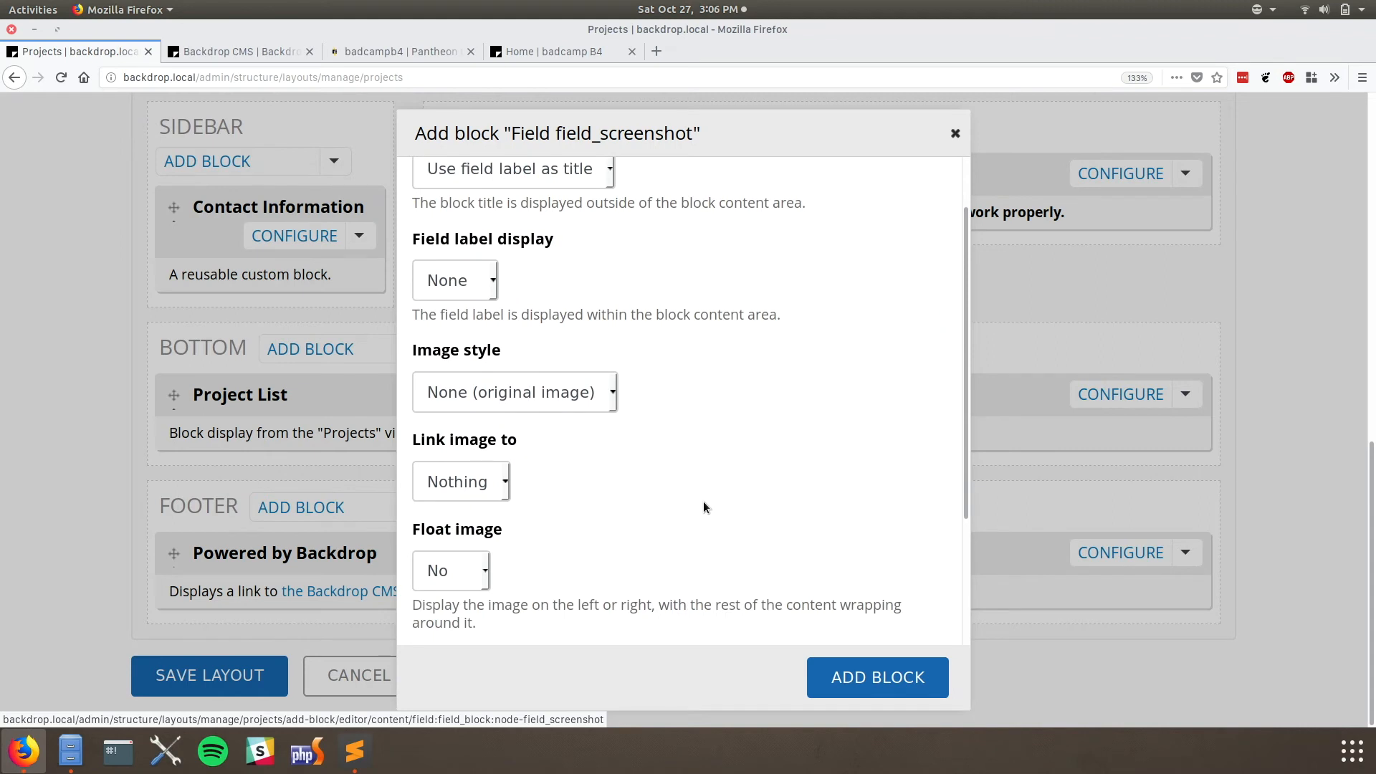
{"action": "scroll", "coordinate": [607, 484], "scroll_direction": "up", "scroll_amount": 2}
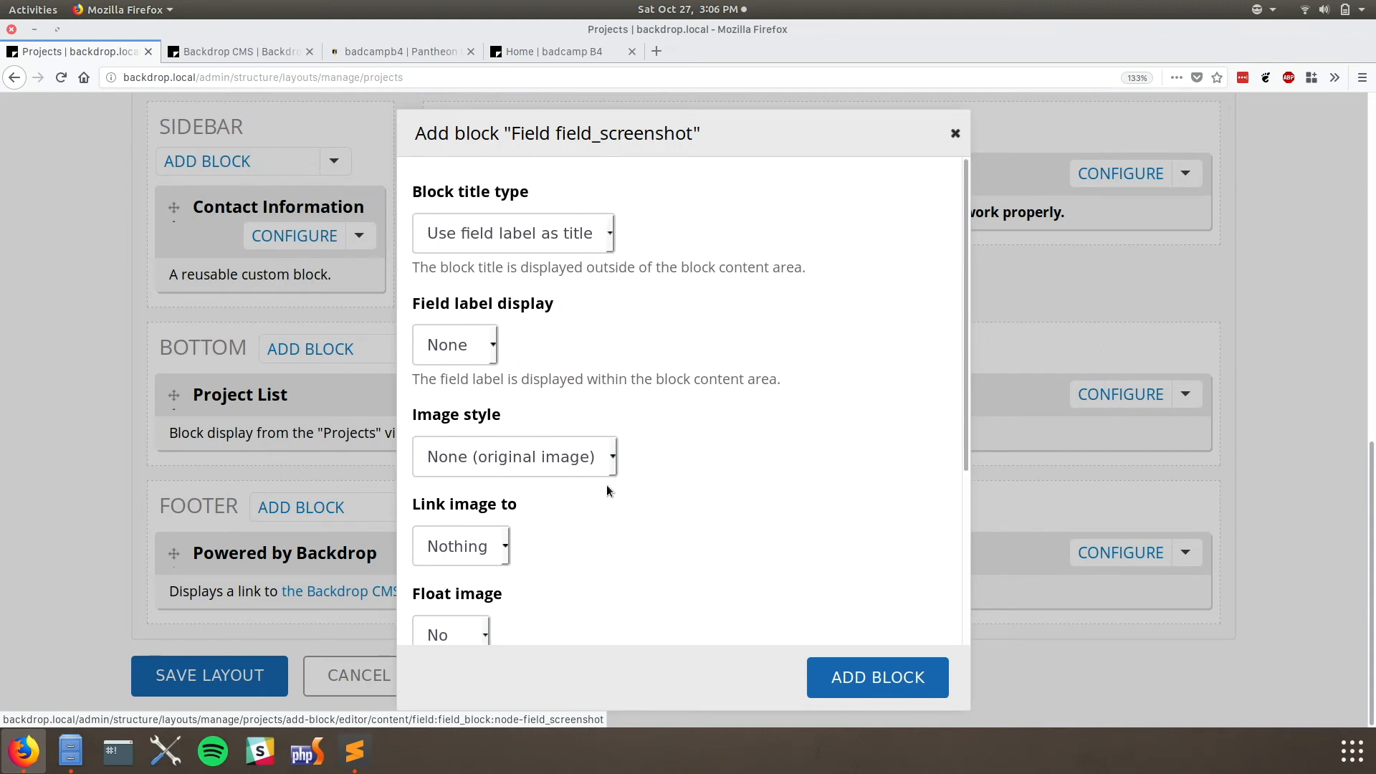
{"action": "scroll", "coordinate": [607, 485], "scroll_direction": "up", "scroll_amount": 2}
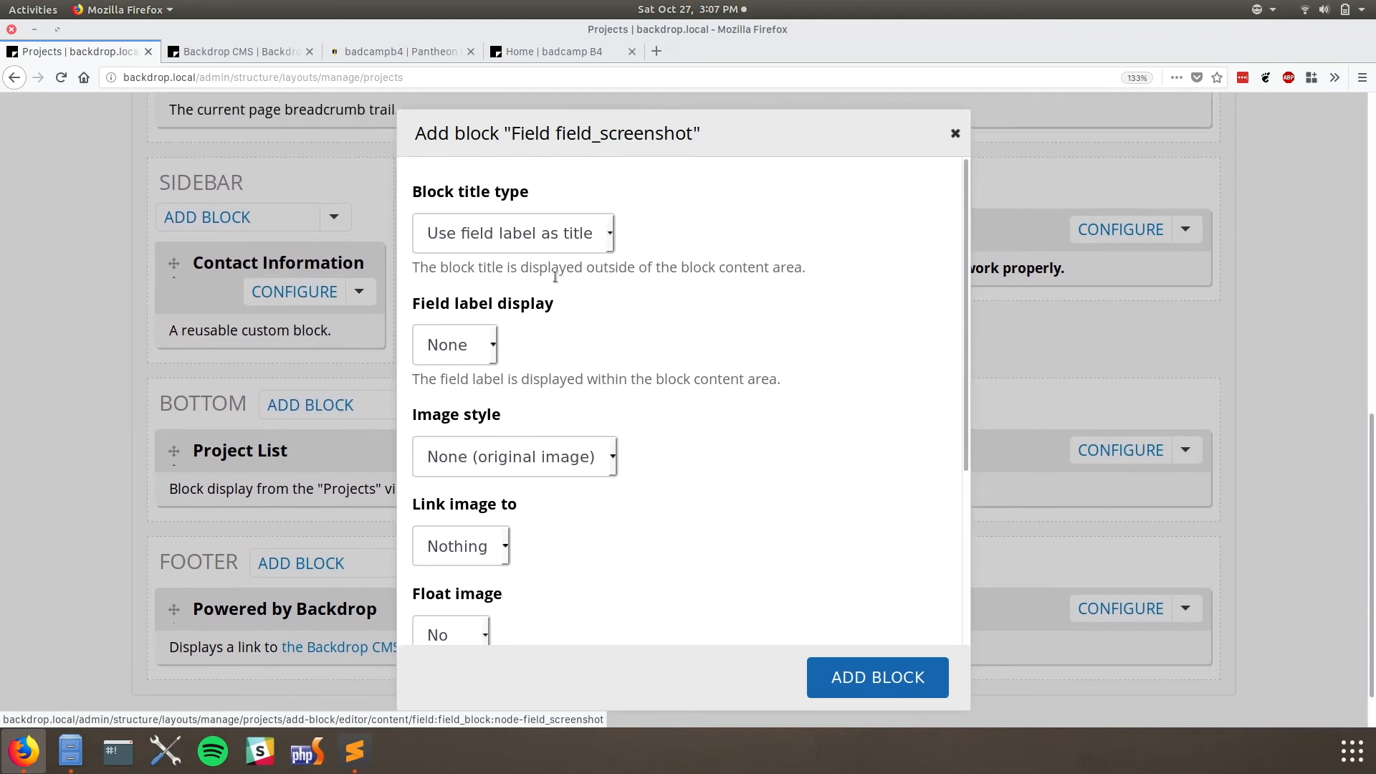
{"action": "left_click", "coordinate": [513, 233]}
{"action": "left_click", "coordinate": [499, 323]}
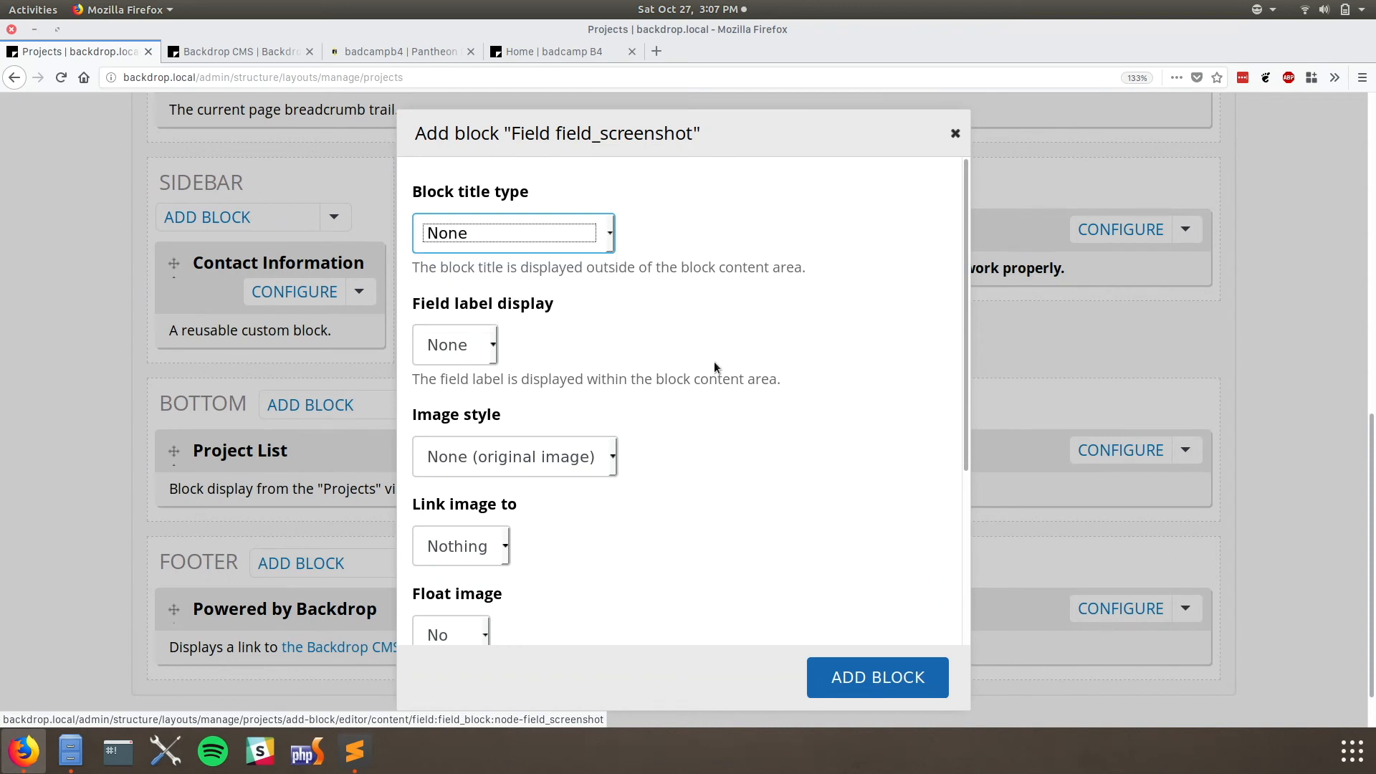
{"action": "scroll", "coordinate": [714, 362], "scroll_direction": "down", "scroll_amount": 5}
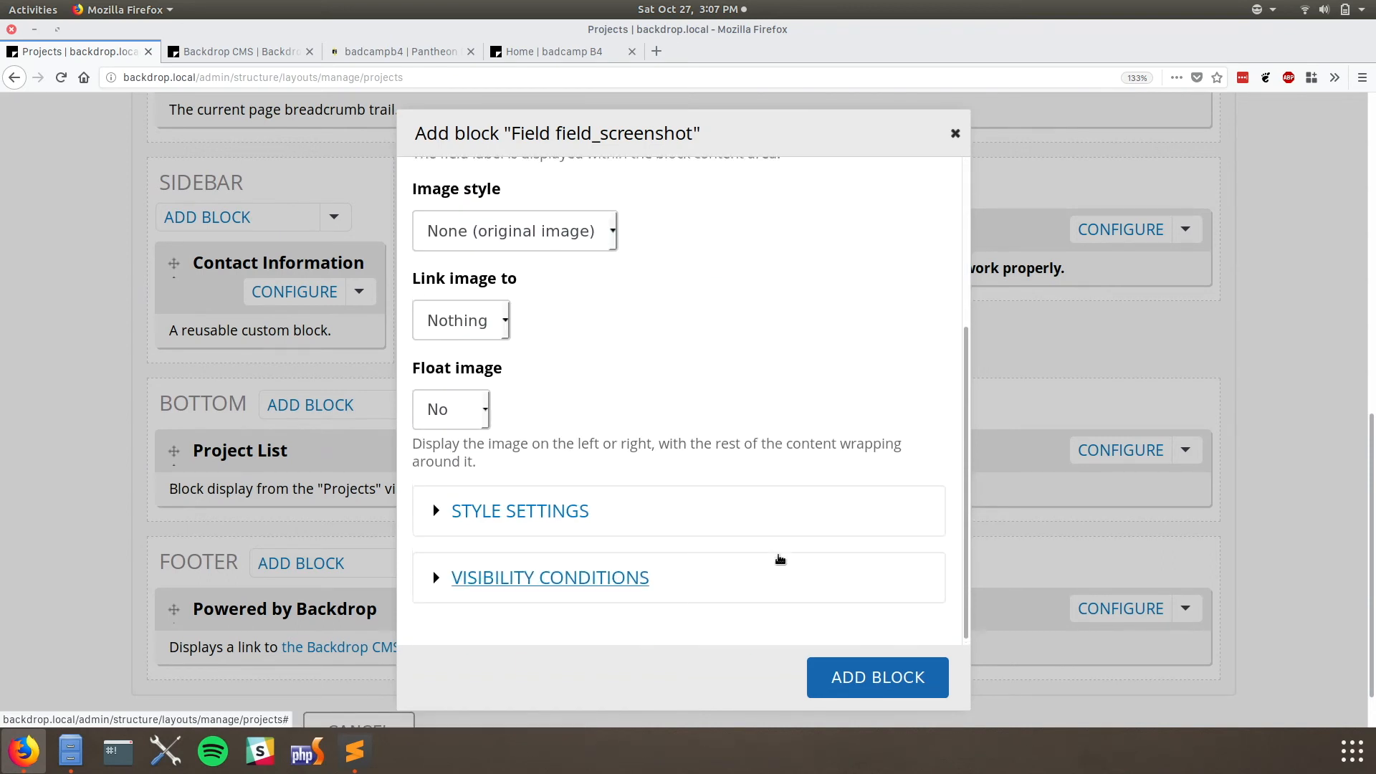
- Keep the Screenshot field's image style at None (original image) and add the block to the Content region
{"action": "scroll", "coordinate": [778, 559], "scroll_direction": "up", "scroll_amount": 5}
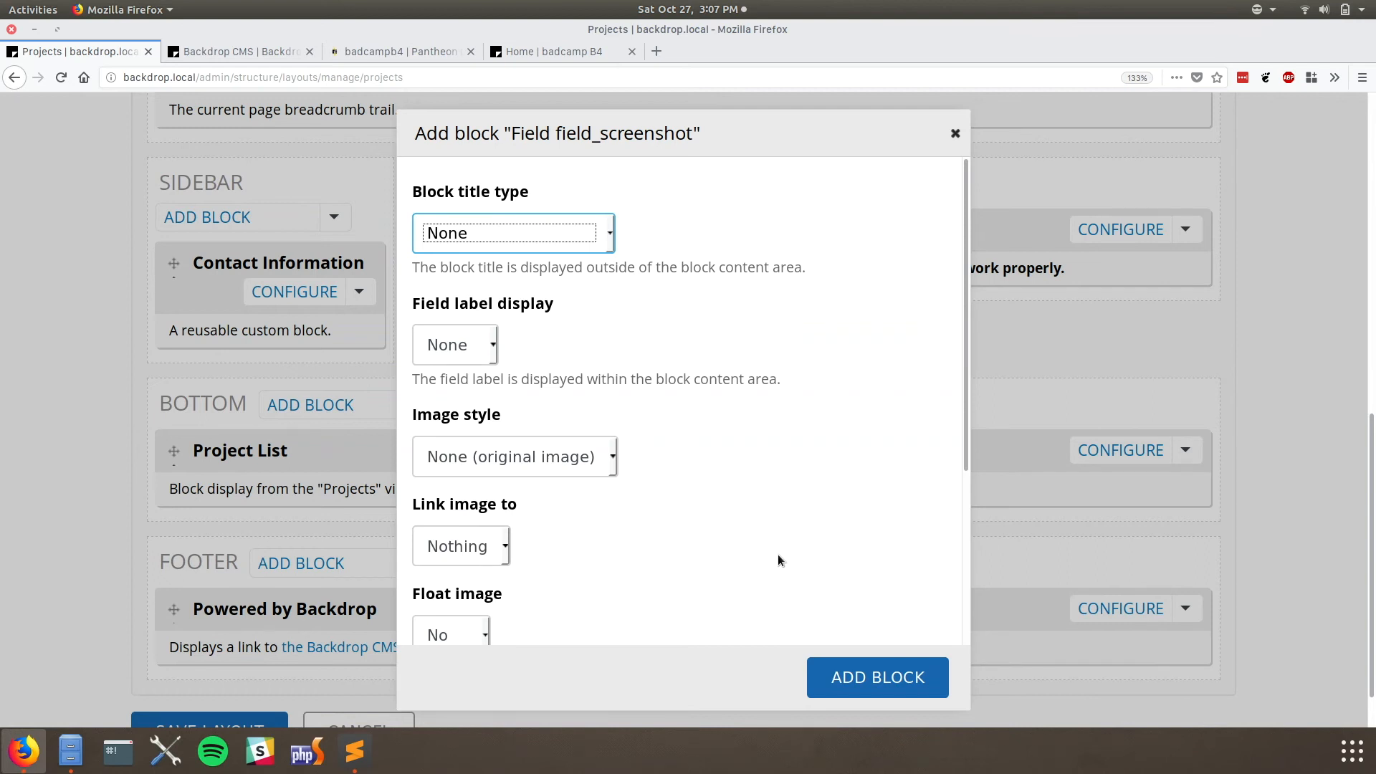
{"action": "left_click", "coordinate": [565, 469]}
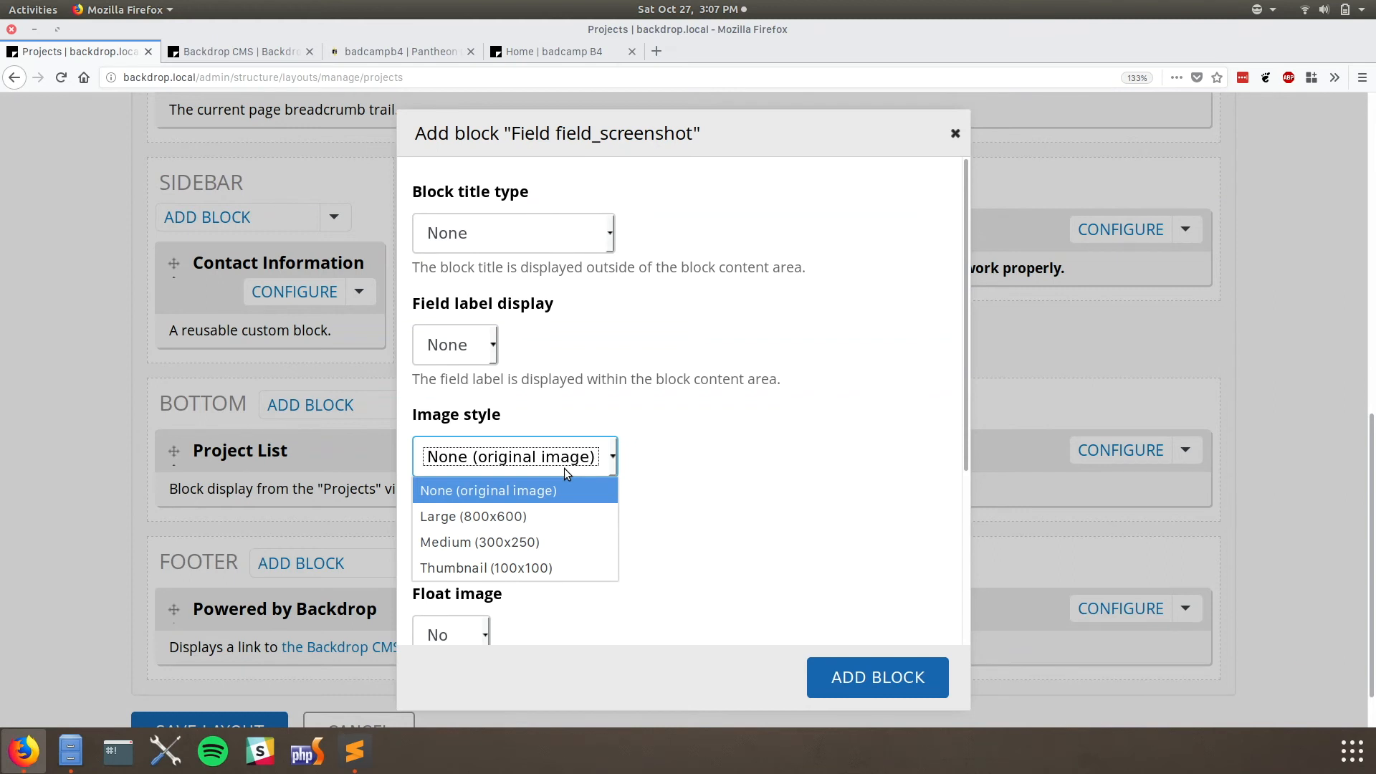
{"action": "left_click", "coordinate": [564, 467]}
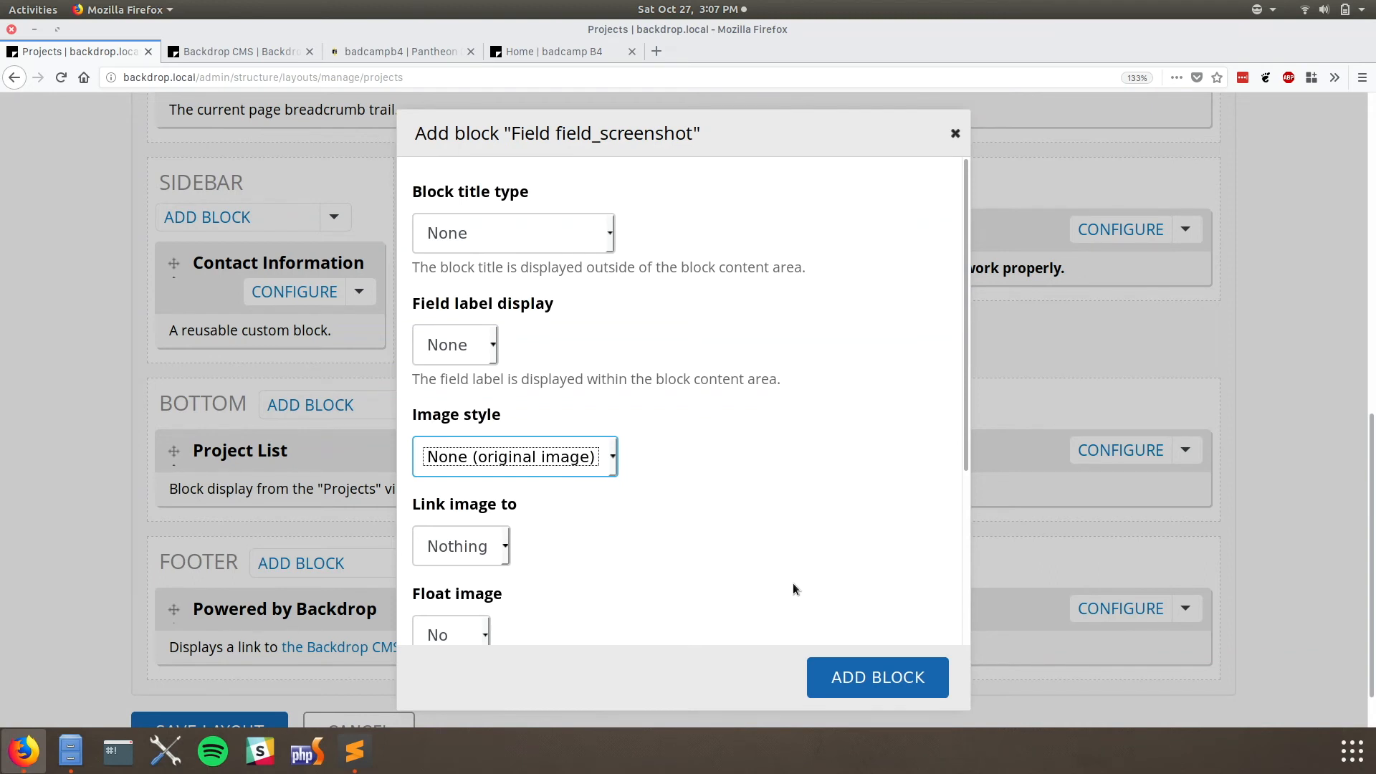
{"action": "key", "text": "Tab"}
{"action": "key", "text": "Tab"}
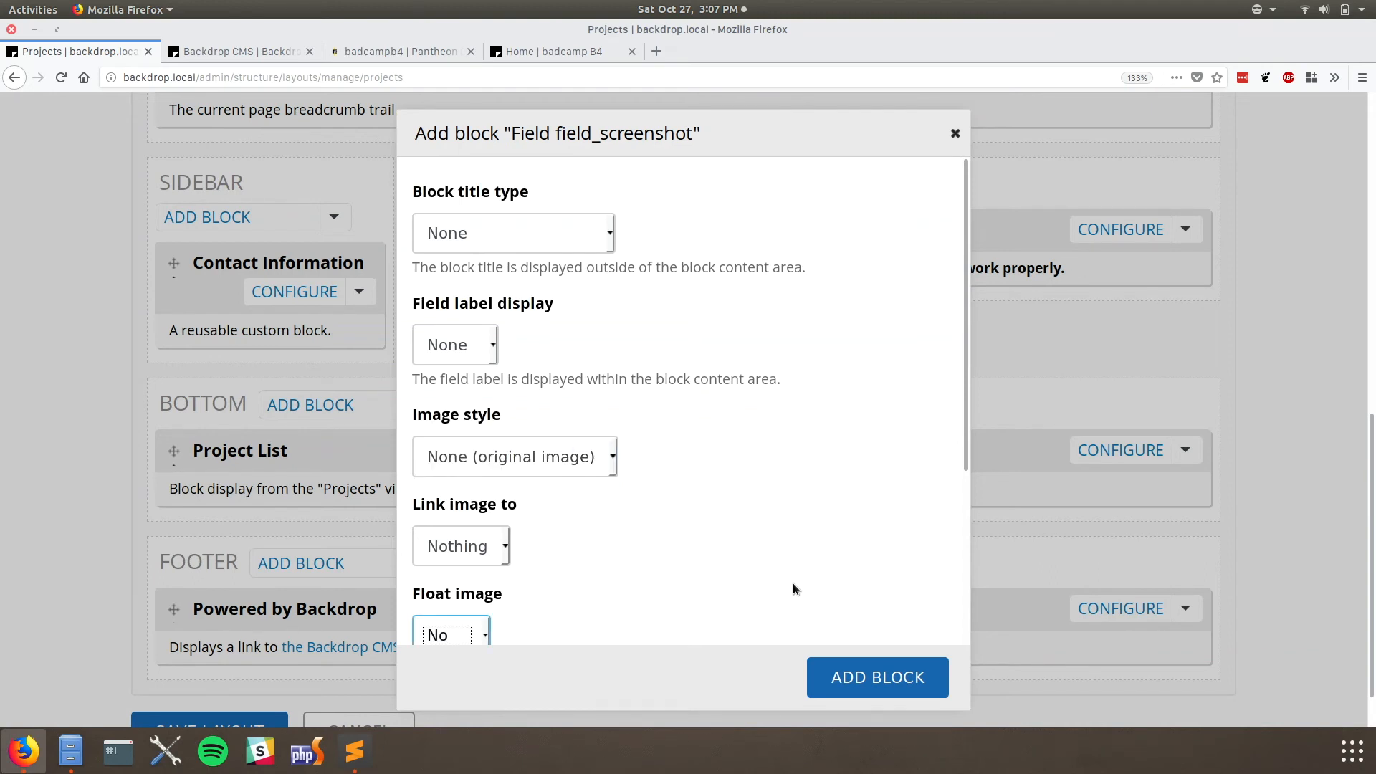
{"action": "scroll", "coordinate": [793, 583], "scroll_direction": "down", "scroll_amount": 3}
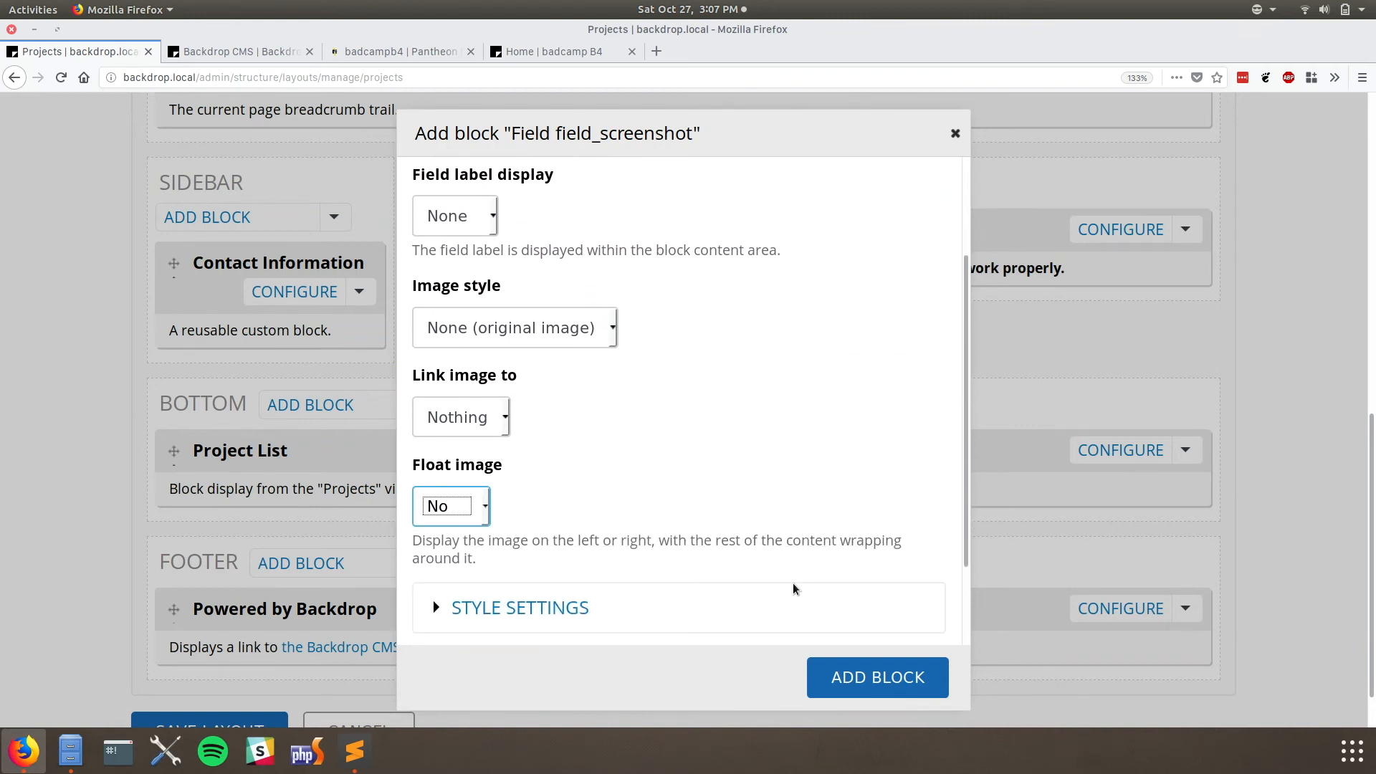
{"action": "left_click", "coordinate": [847, 683]}
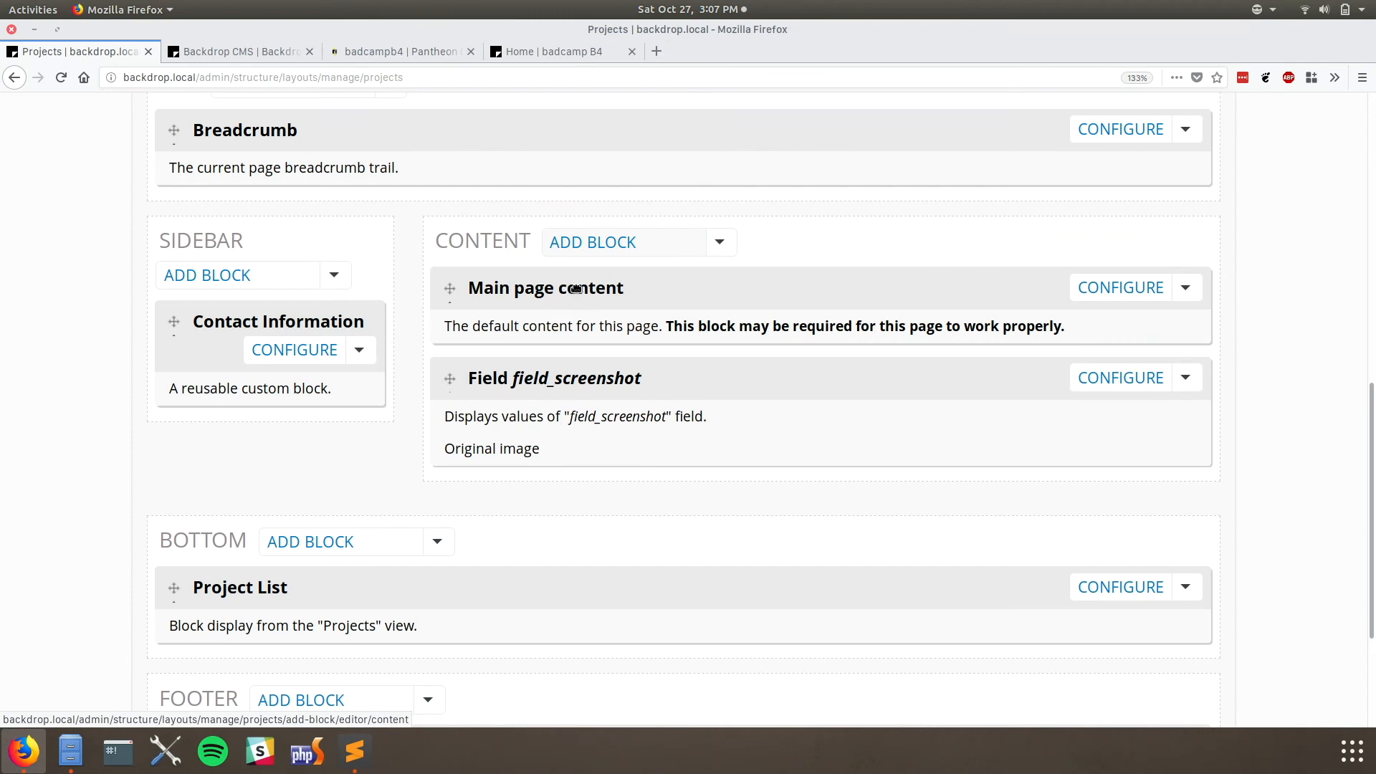
- Move the Main page content block into the Sidebar in place of the Contact Information block, and save the Projects layout
{"action": "left_click_drag", "start_coordinate": [574, 288], "coordinate": [282, 423]}
{"action": "left_click", "coordinate": [359, 536]}
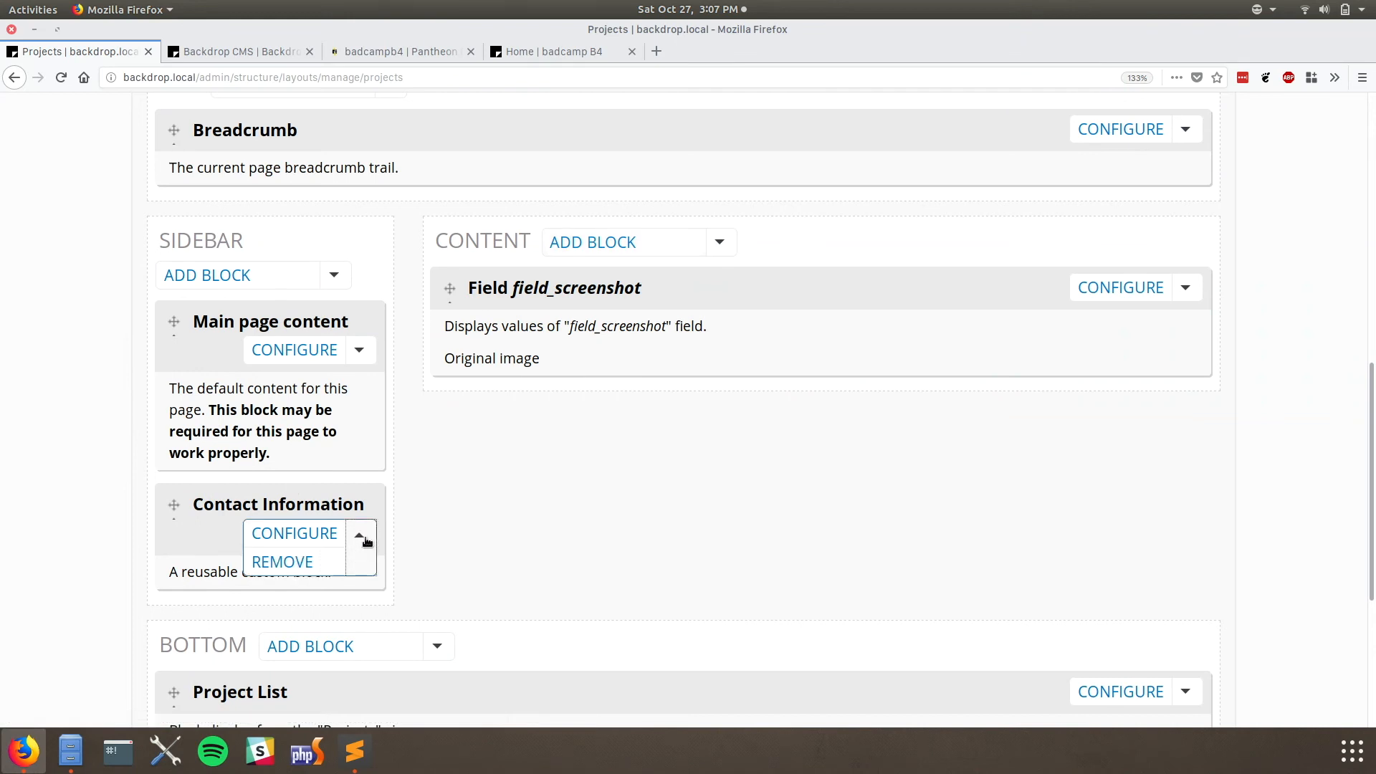
{"action": "left_click", "coordinate": [300, 564]}
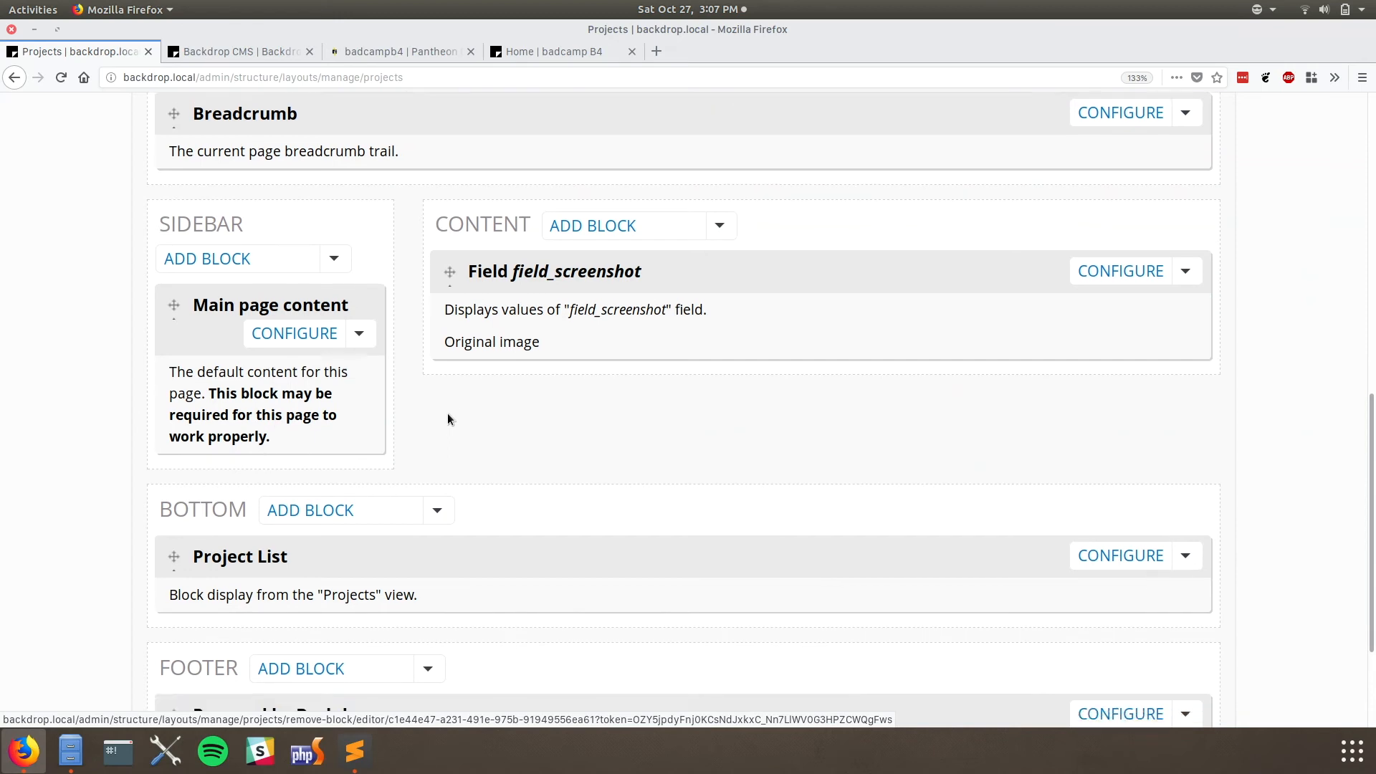
{"action": "scroll", "coordinate": [446, 411], "scroll_direction": "down", "scroll_amount": 4}
{"action": "left_click", "coordinate": [199, 672]}
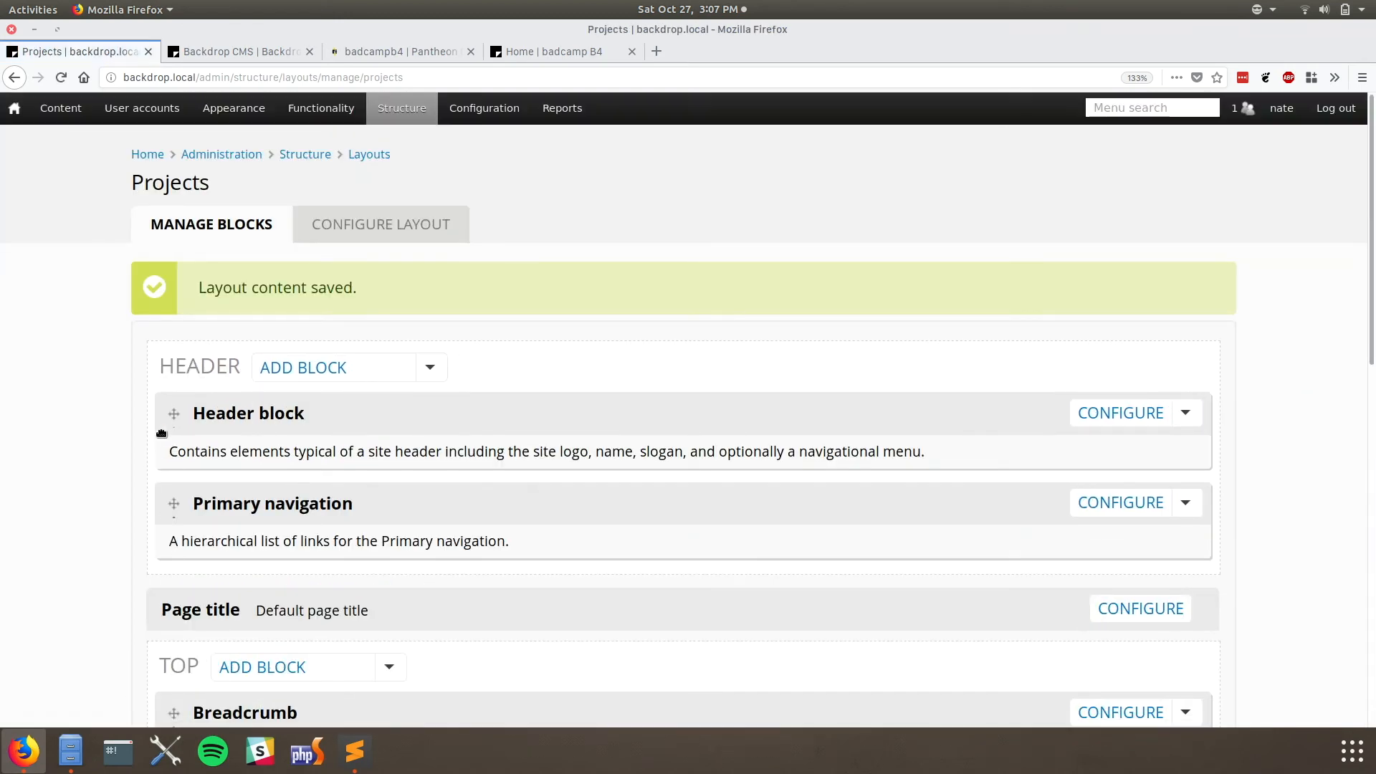
- Return to the site's home page and open the Eat Cake project through the Projects list on "Your first post!"
{"action": "left_click", "coordinate": [148, 155]}
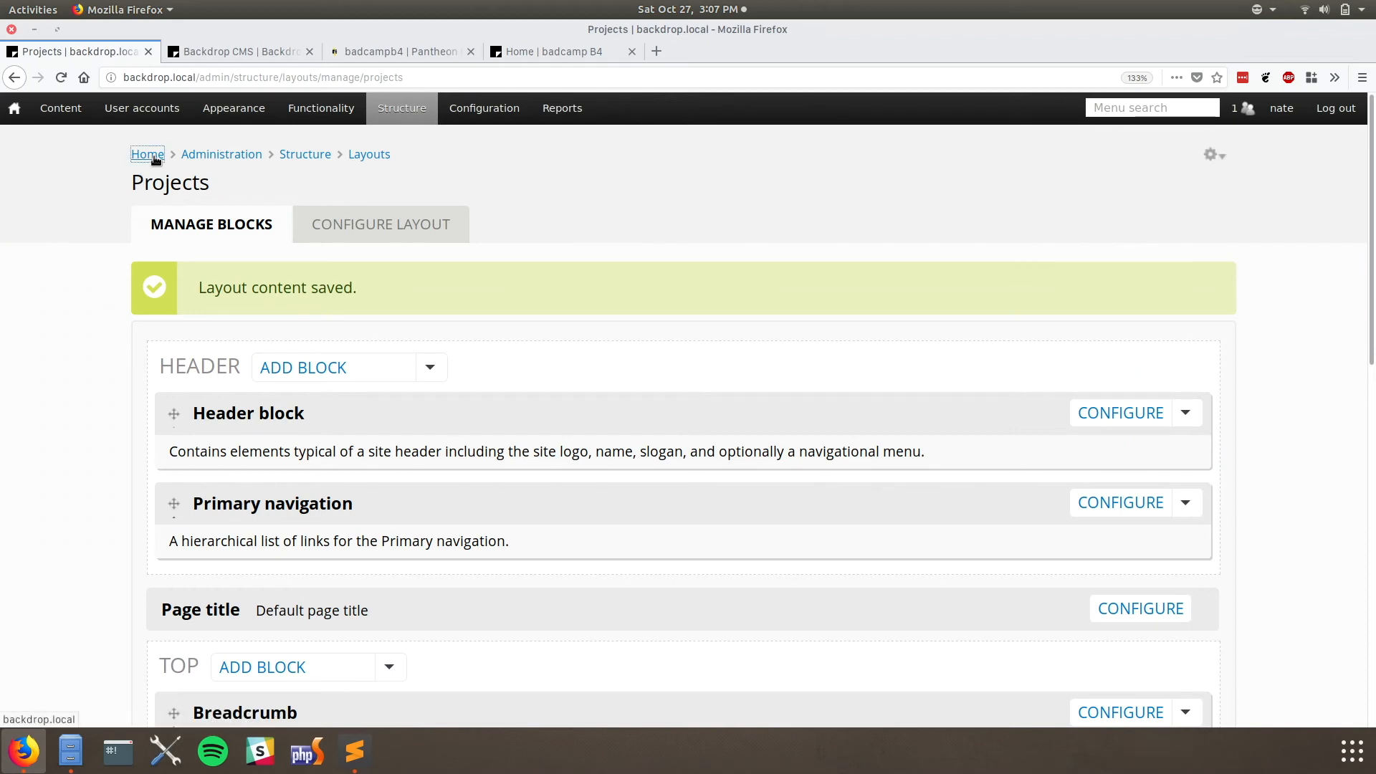
{"action": "scroll", "coordinate": [93, 380], "scroll_direction": "down", "scroll_amount": 3}
{"action": "scroll", "coordinate": [92, 381], "scroll_direction": "down", "scroll_amount": 10}
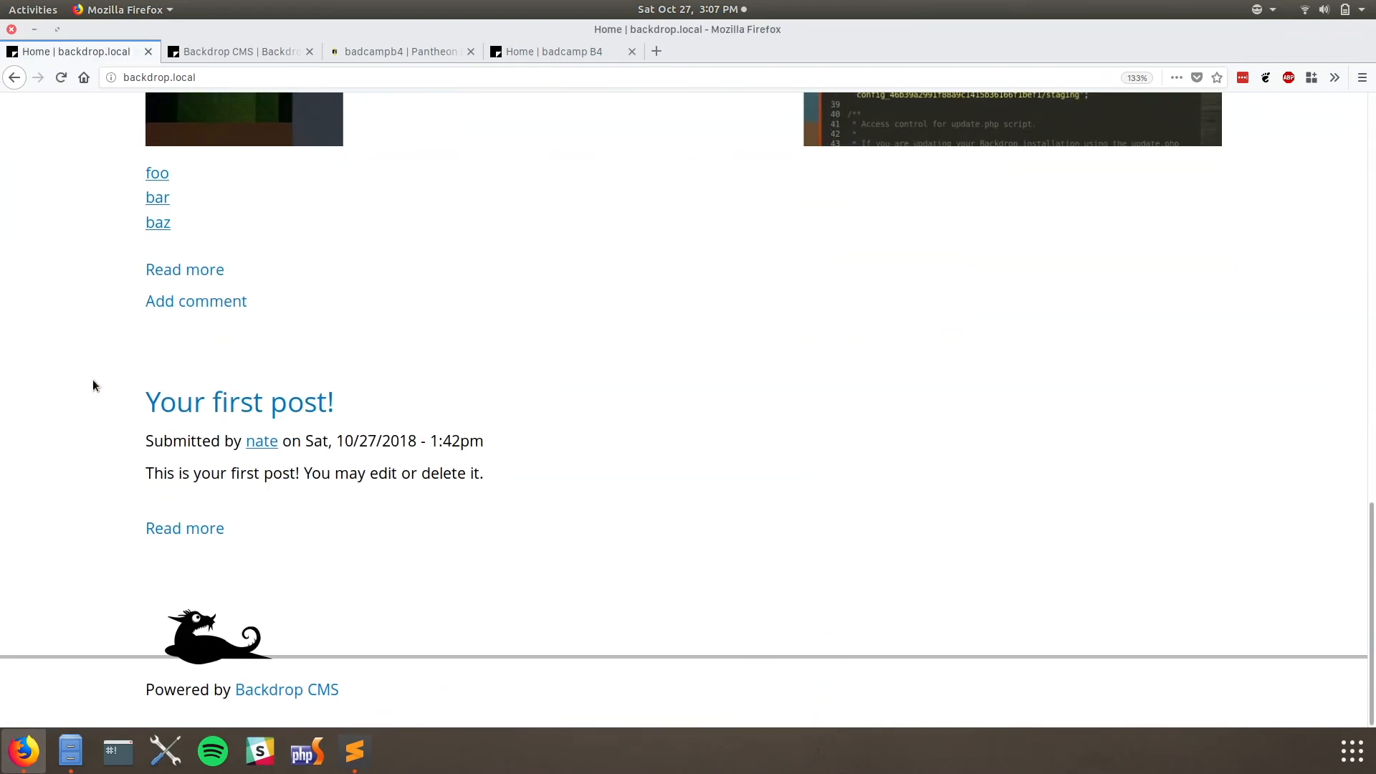
{"action": "left_click", "coordinate": [198, 404]}
{"action": "scroll", "coordinate": [109, 430], "scroll_direction": "down", "scroll_amount": 3}
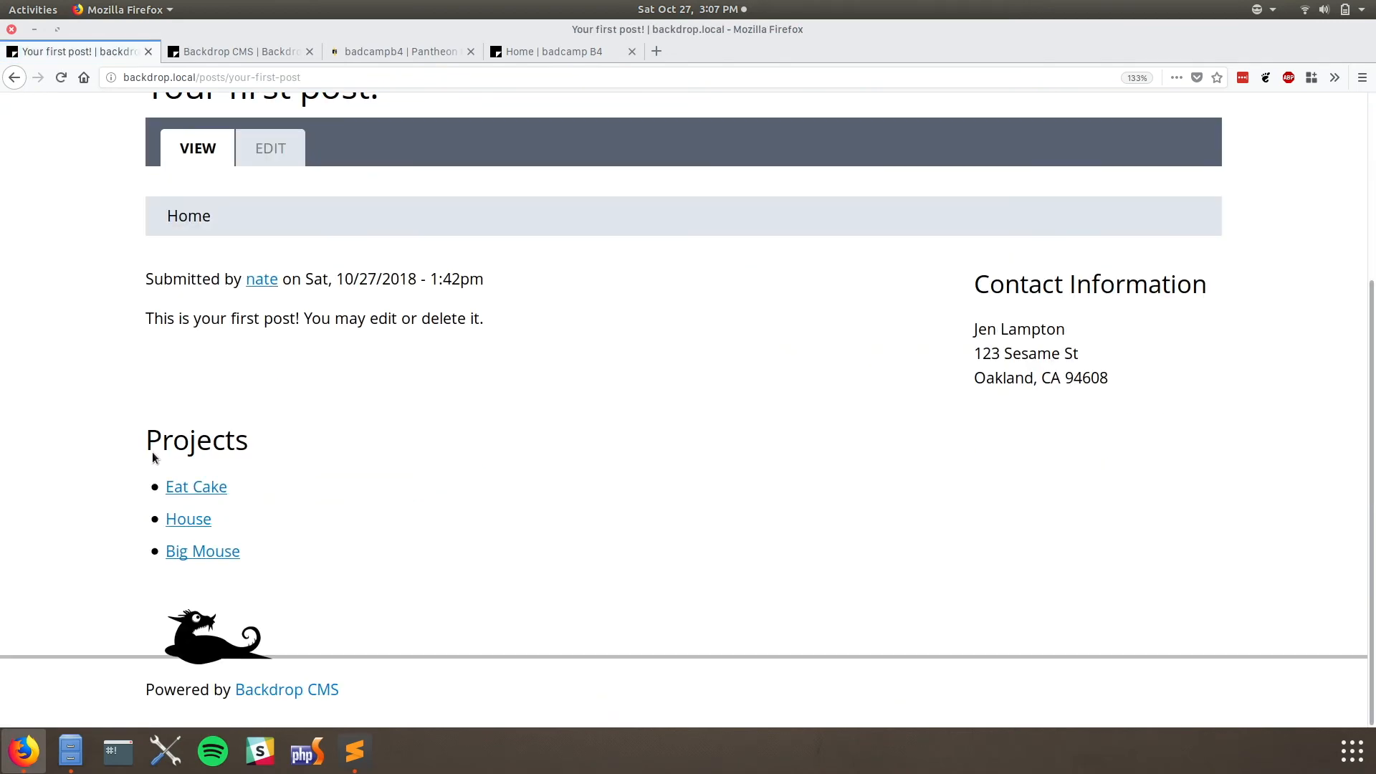
{"action": "left_click", "coordinate": [197, 497]}
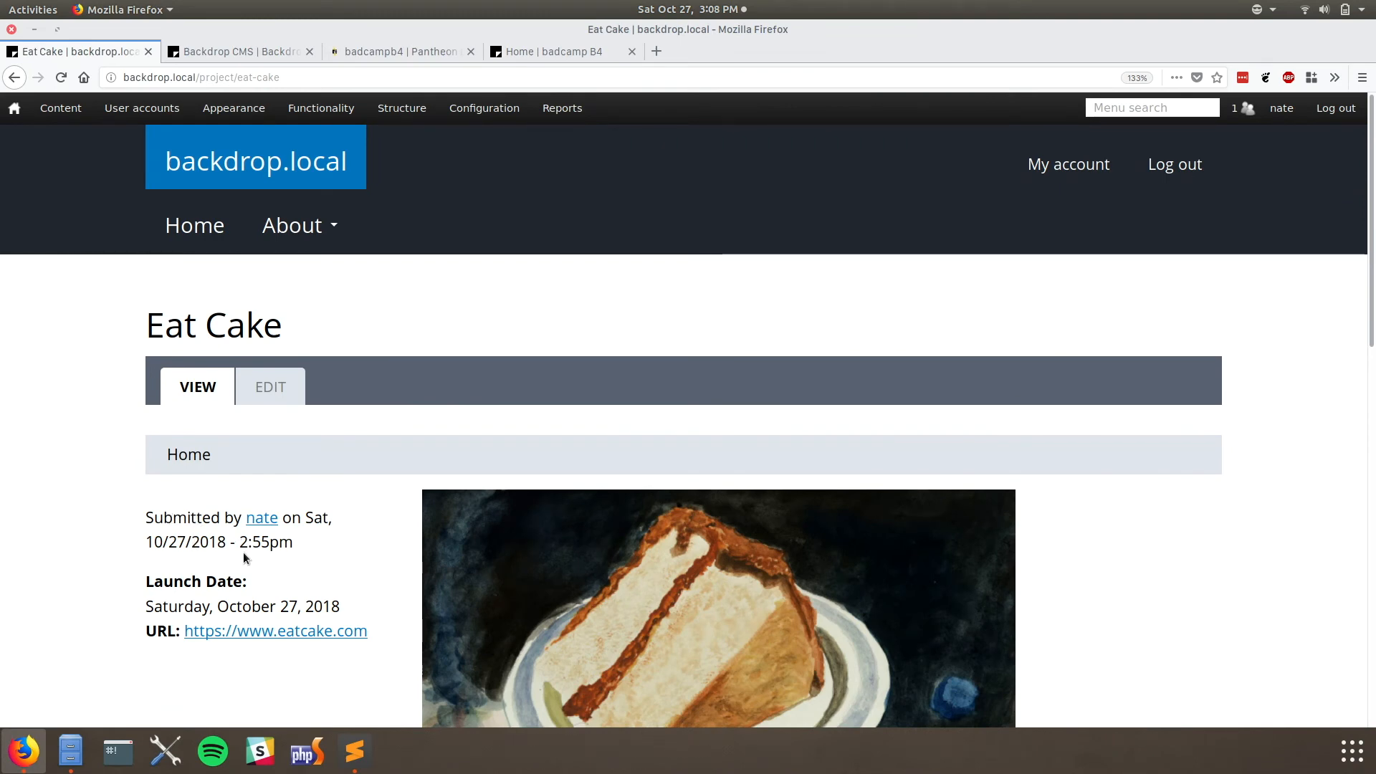
- Examine how the Eat Cake page arranges the project details, screenshot and Projects list under the Projects layout
{"action": "scroll", "coordinate": [243, 555], "scroll_direction": "down", "scroll_amount": 2}
{"action": "scroll", "coordinate": [243, 552], "scroll_direction": "down", "scroll_amount": 3}
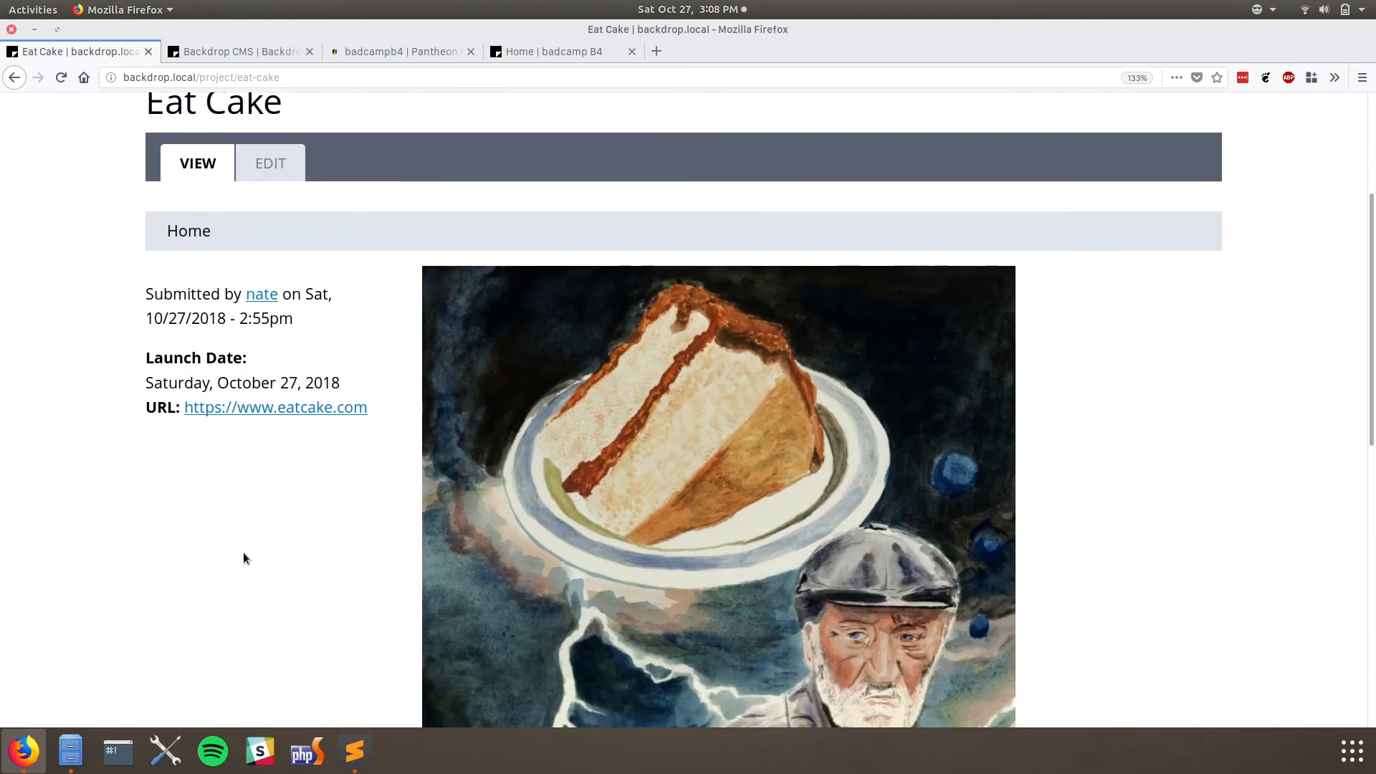
{"action": "scroll", "coordinate": [243, 558], "scroll_direction": "down", "scroll_amount": 6}
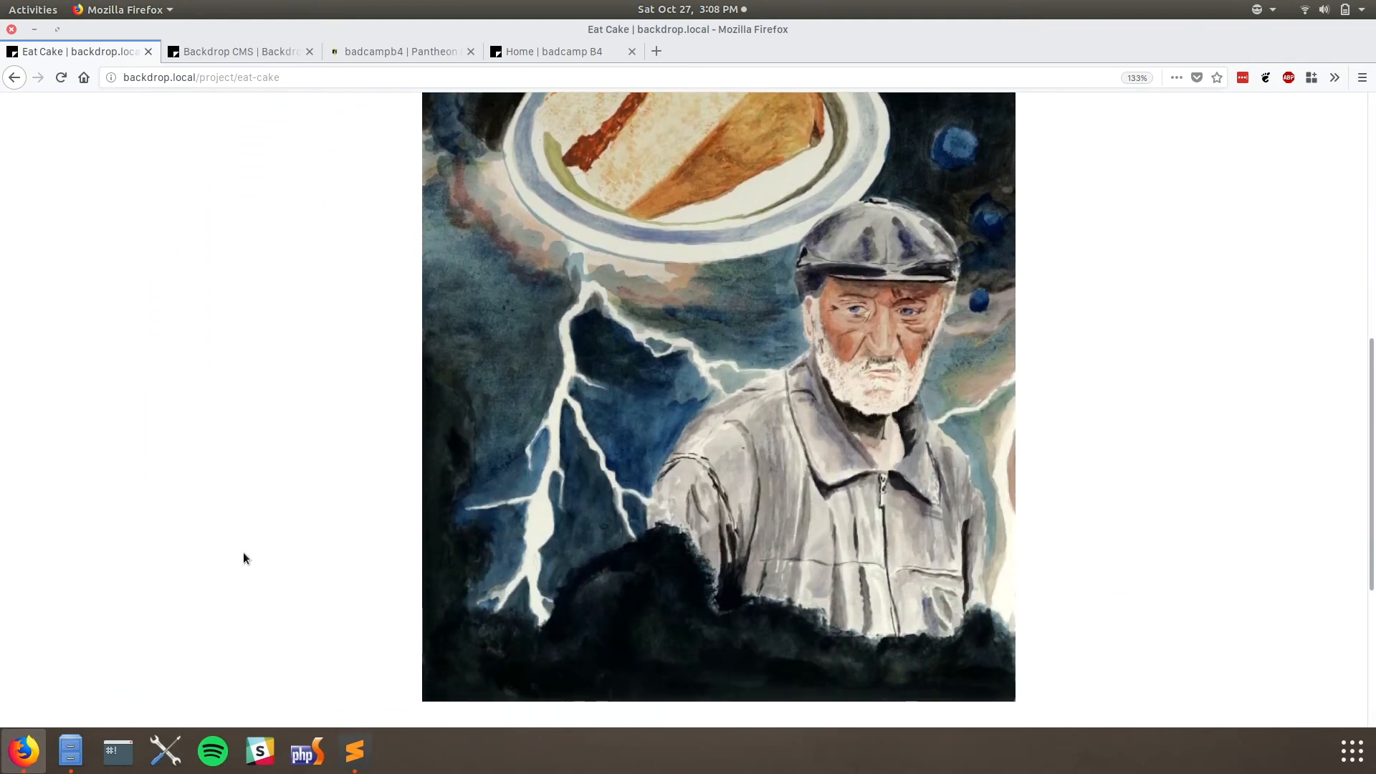
{"action": "scroll", "coordinate": [243, 553], "scroll_direction": "up", "scroll_amount": 2}
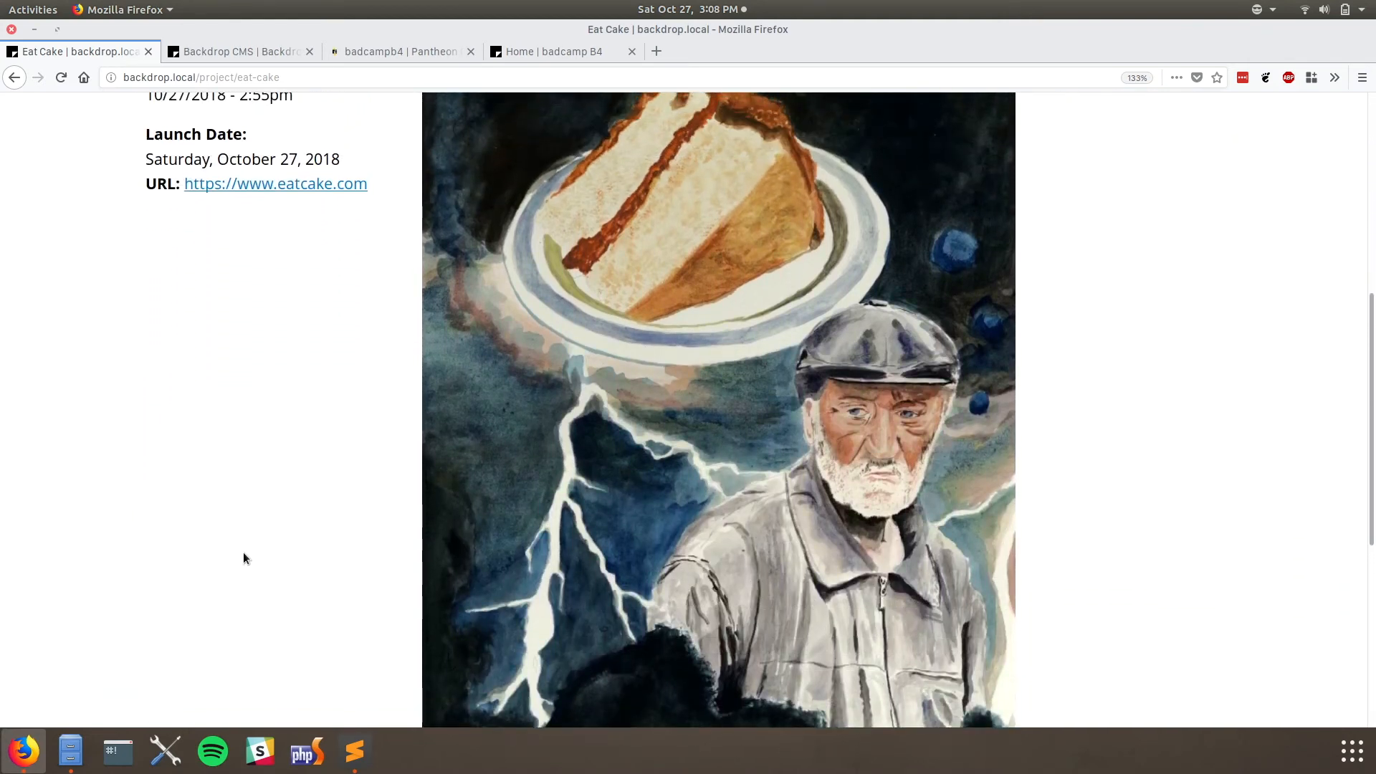
{"action": "scroll", "coordinate": [243, 552], "scroll_direction": "down", "scroll_amount": 4}
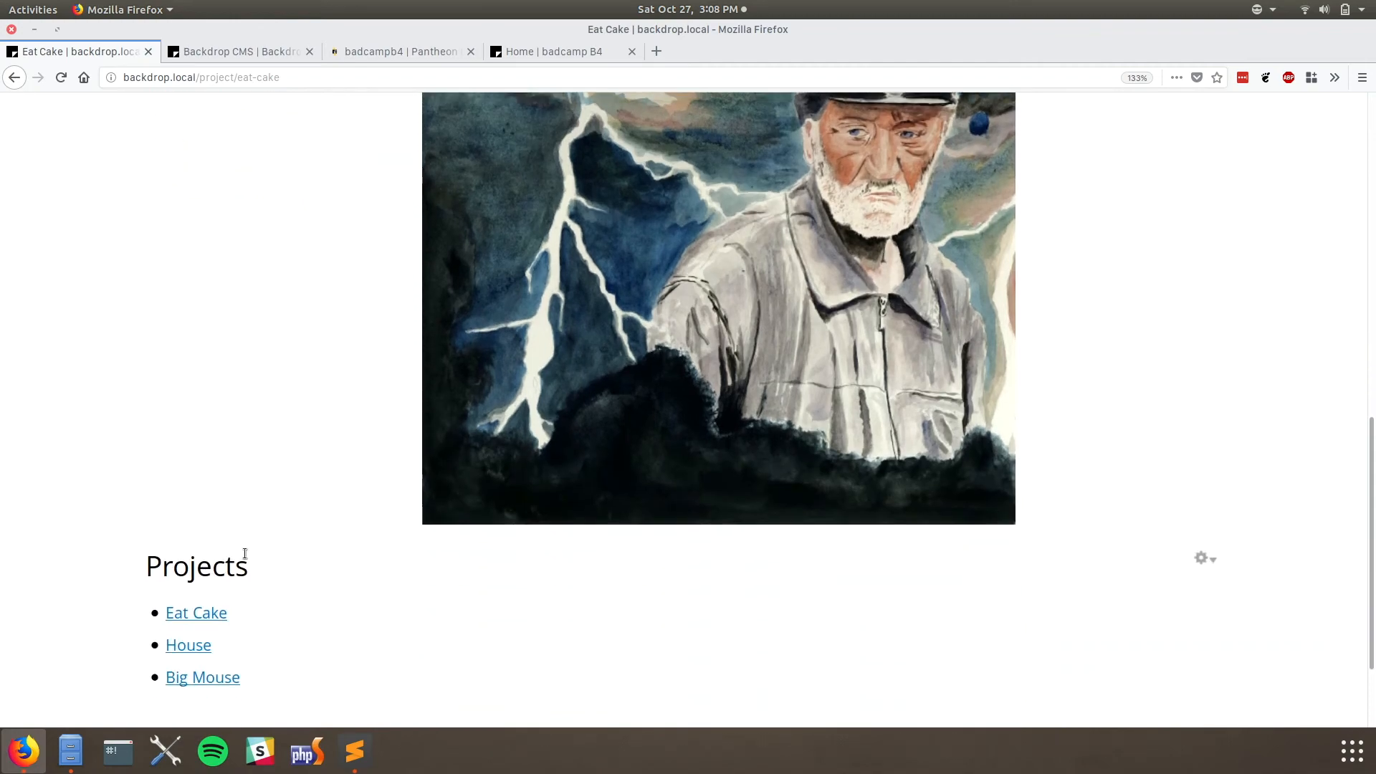
{"action": "scroll", "coordinate": [243, 559], "scroll_direction": "up", "scroll_amount": 11}
{"action": "scroll", "coordinate": [246, 553], "scroll_direction": "up", "scroll_amount": 1}
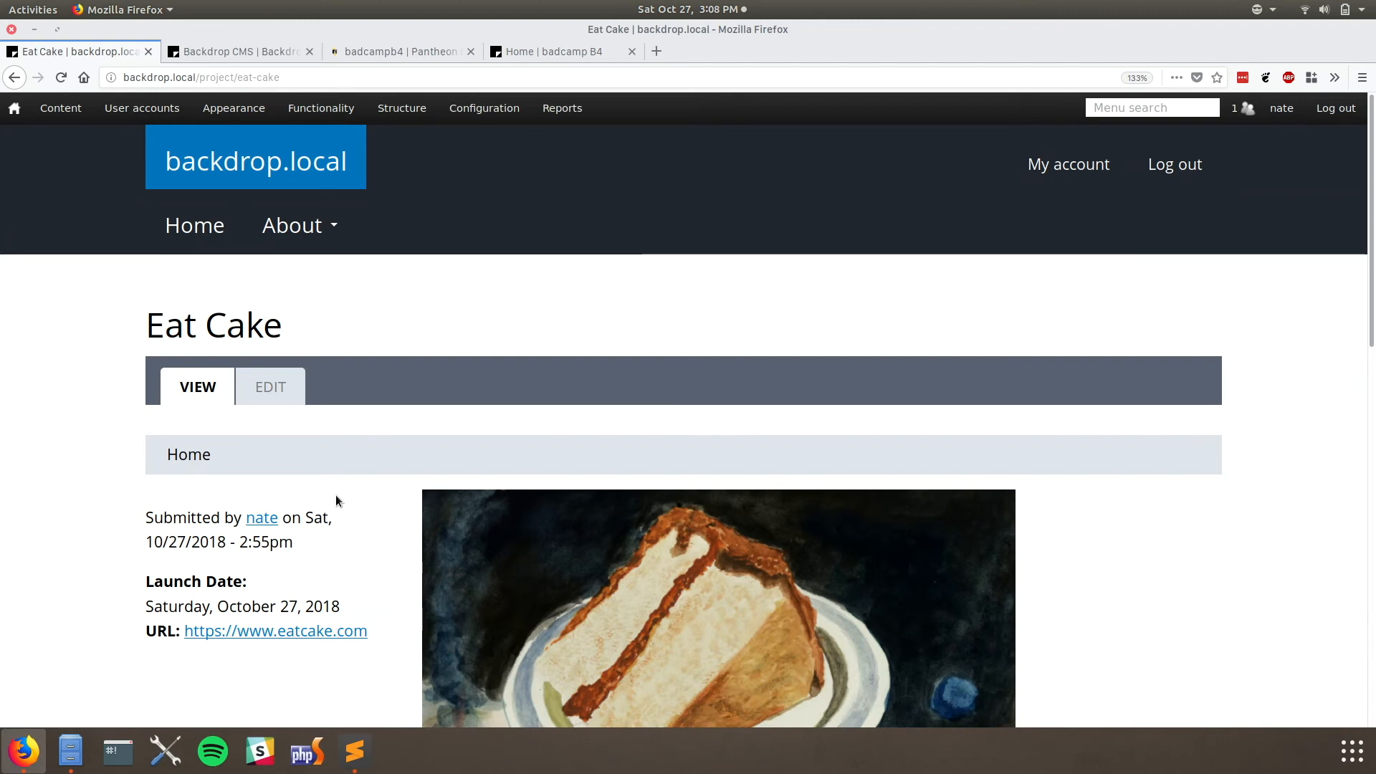
- Open the single configuration export form in the site's configuration management
{"action": "mouse_move", "coordinate": [501, 118]}
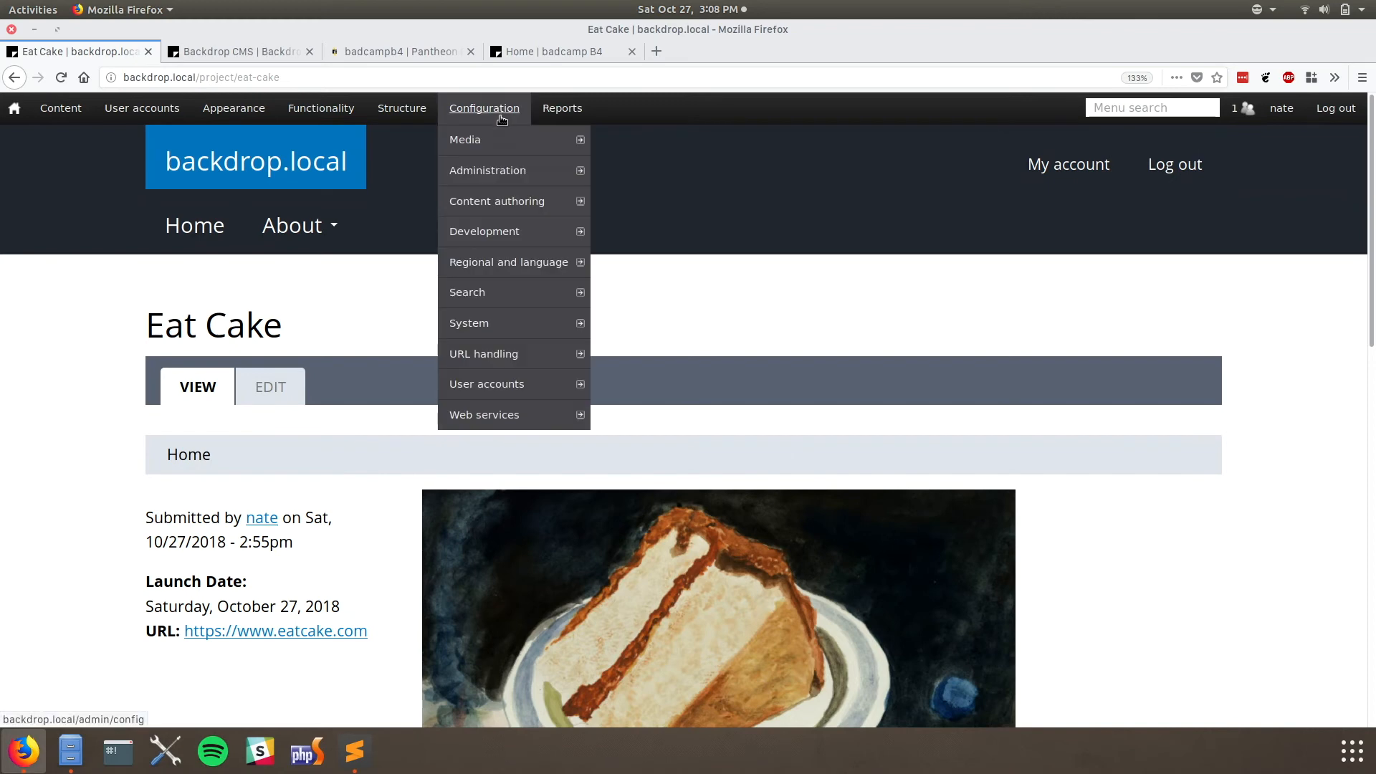
{"action": "mouse_move", "coordinate": [507, 213]}
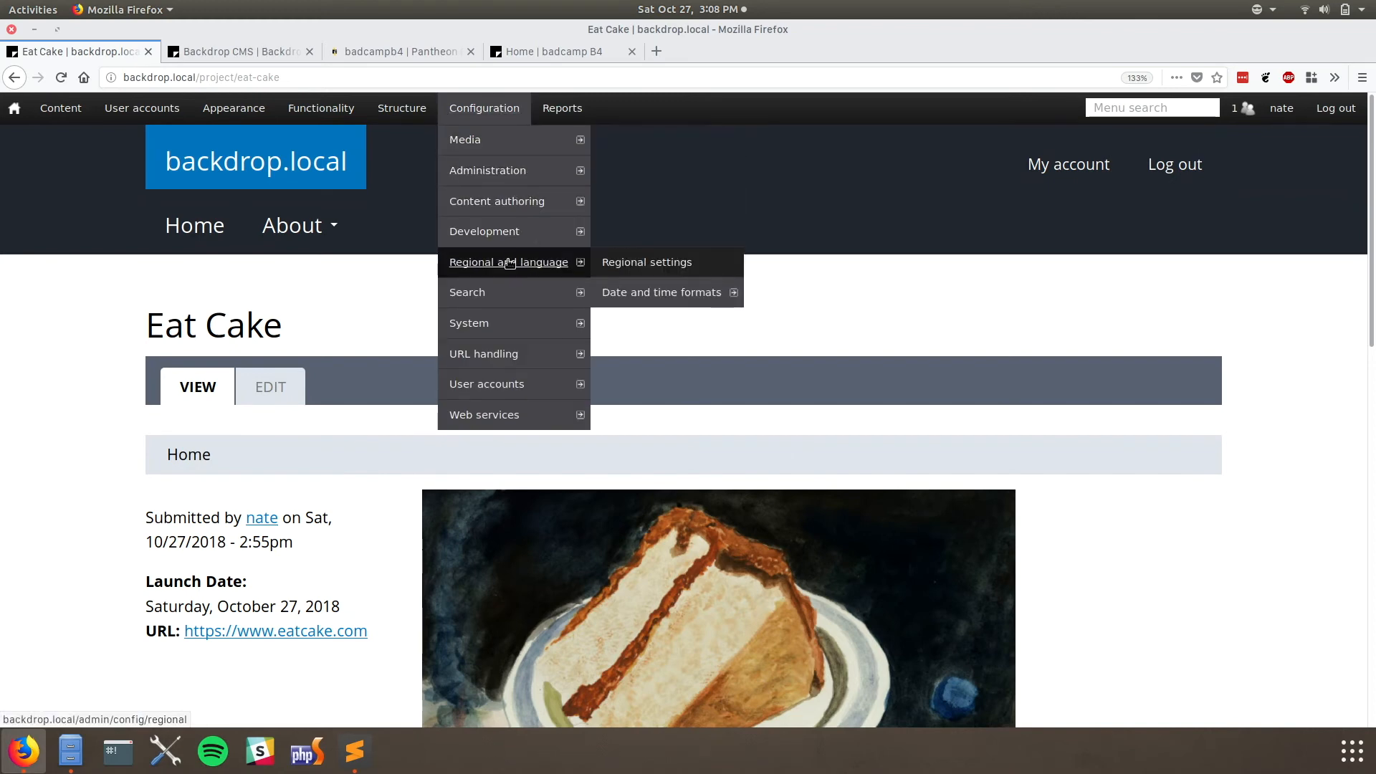
{"action": "mouse_move", "coordinate": [514, 310]}
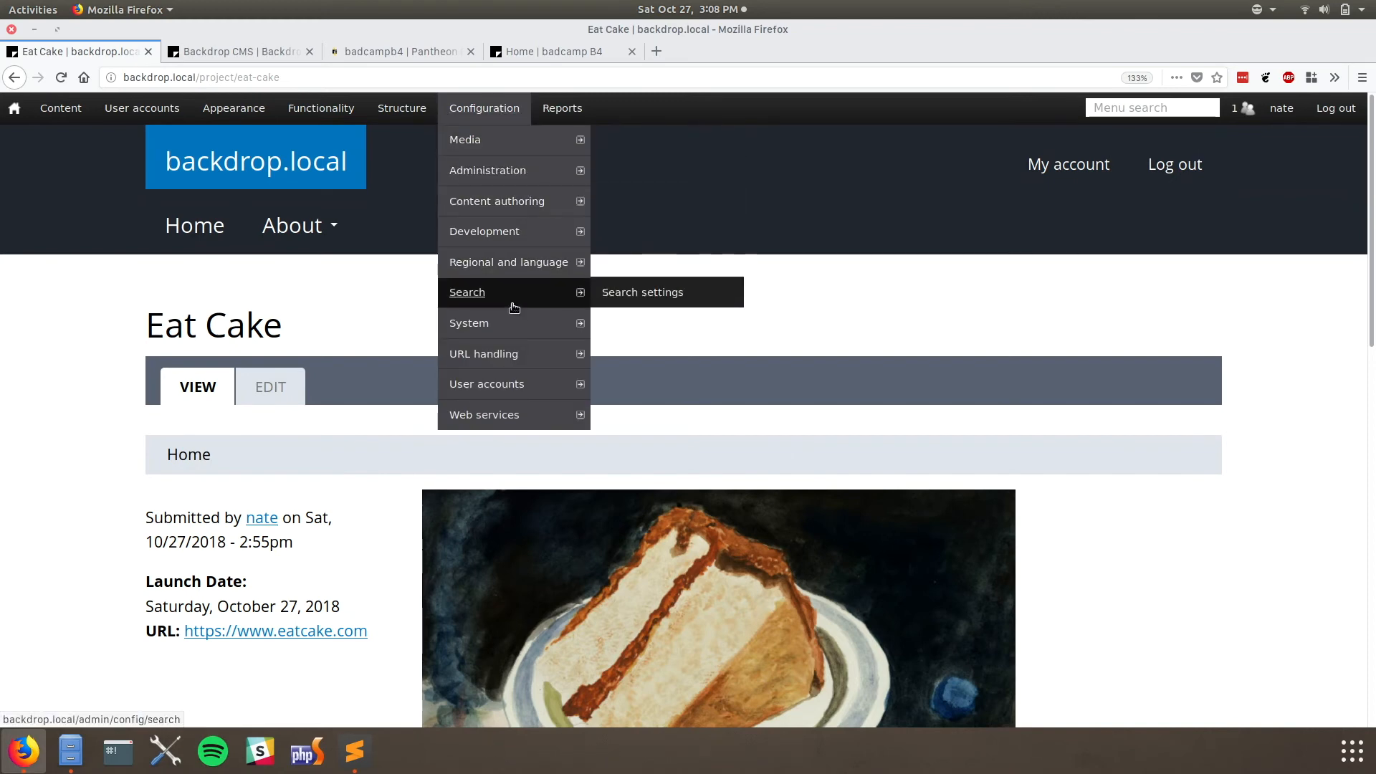
{"action": "mouse_move", "coordinate": [536, 238]}
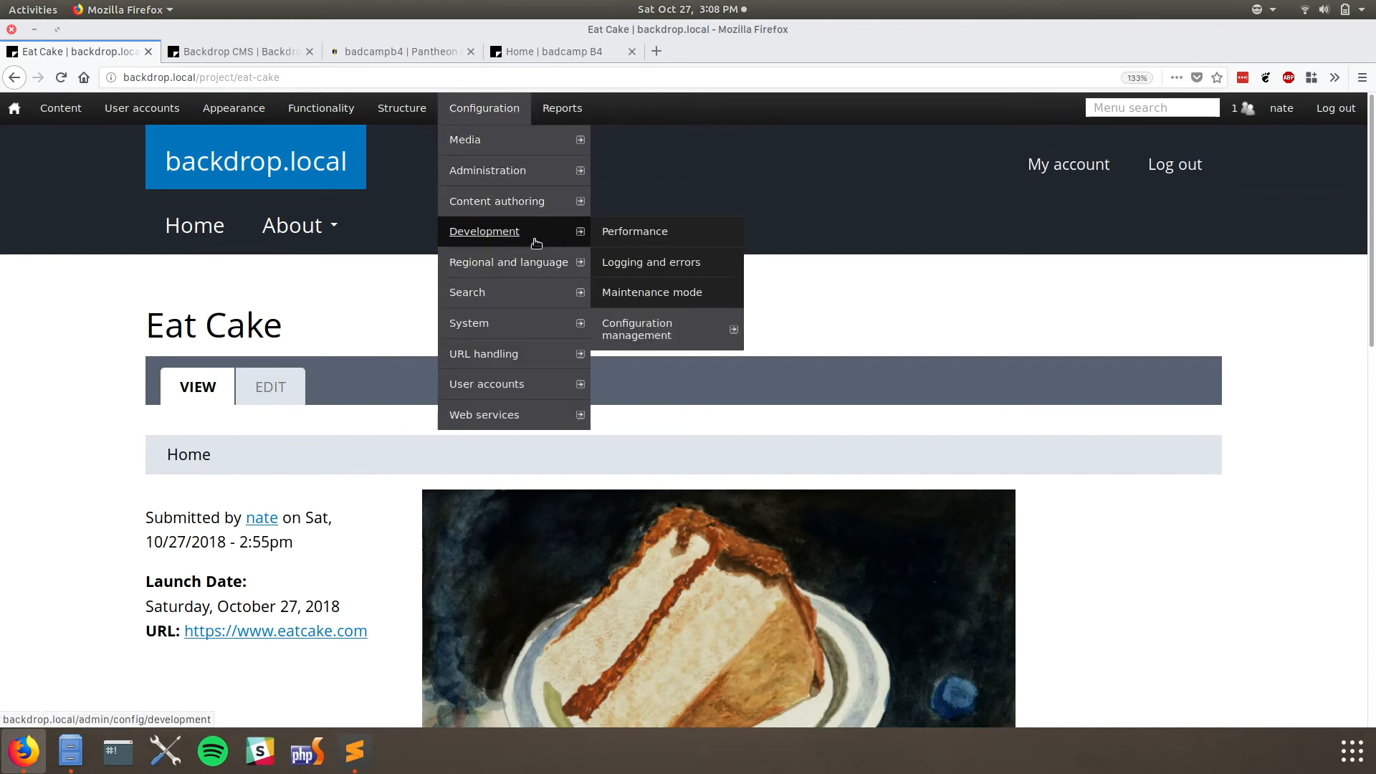
{"action": "left_click", "coordinate": [642, 326]}
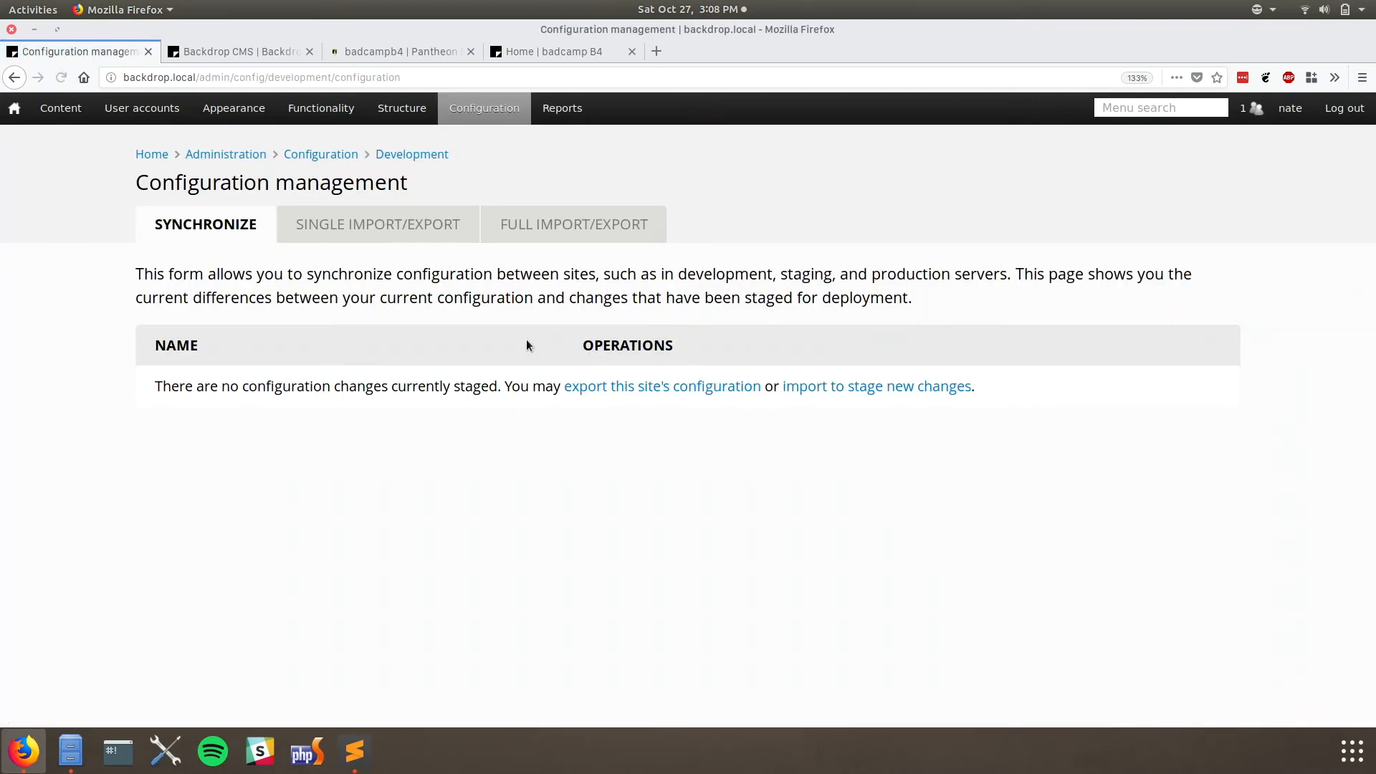
{"action": "left_click", "coordinate": [414, 228]}
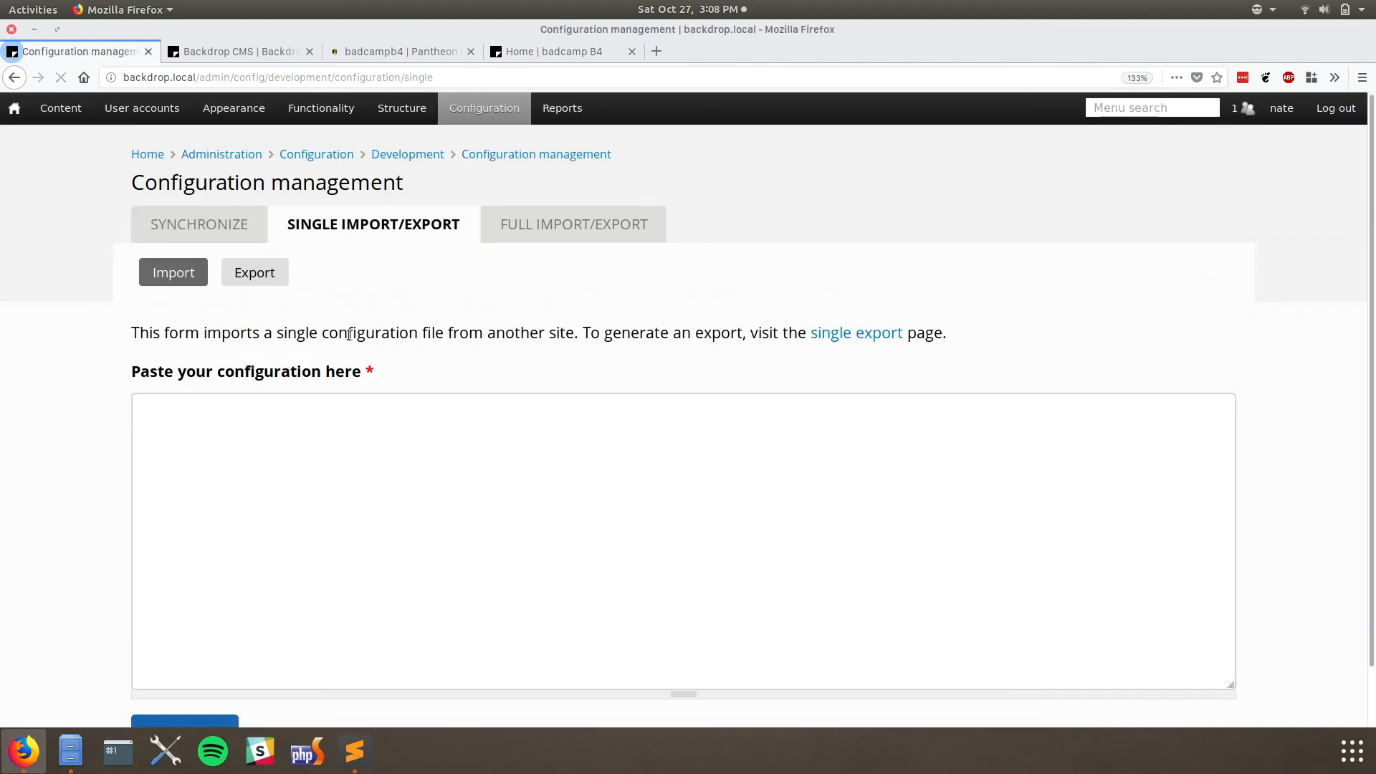
{"action": "left_click", "coordinate": [247, 274]}
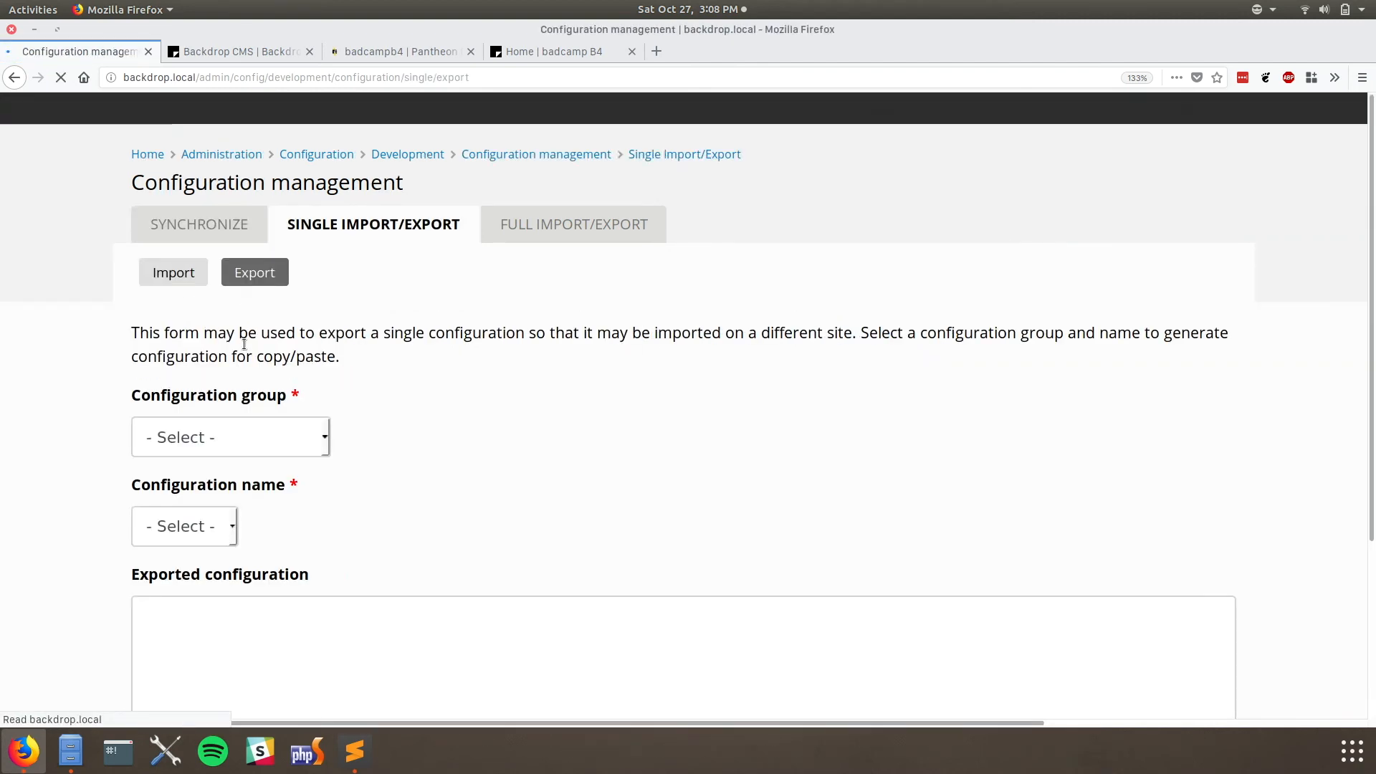
- Generate the export for the Contact Information configuration in the Custom Blocks group
{"action": "left_click", "coordinate": [213, 445]}
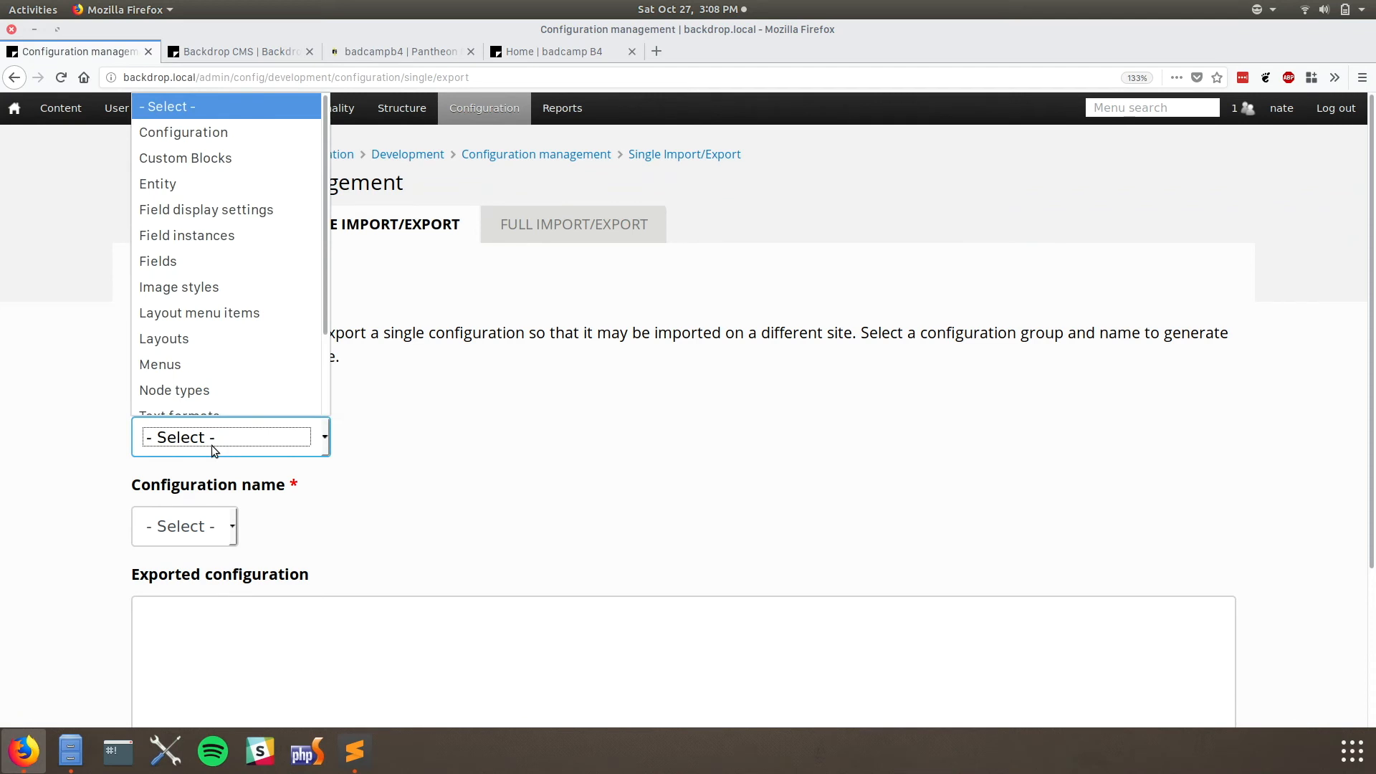
{"action": "left_click", "coordinate": [252, 158]}
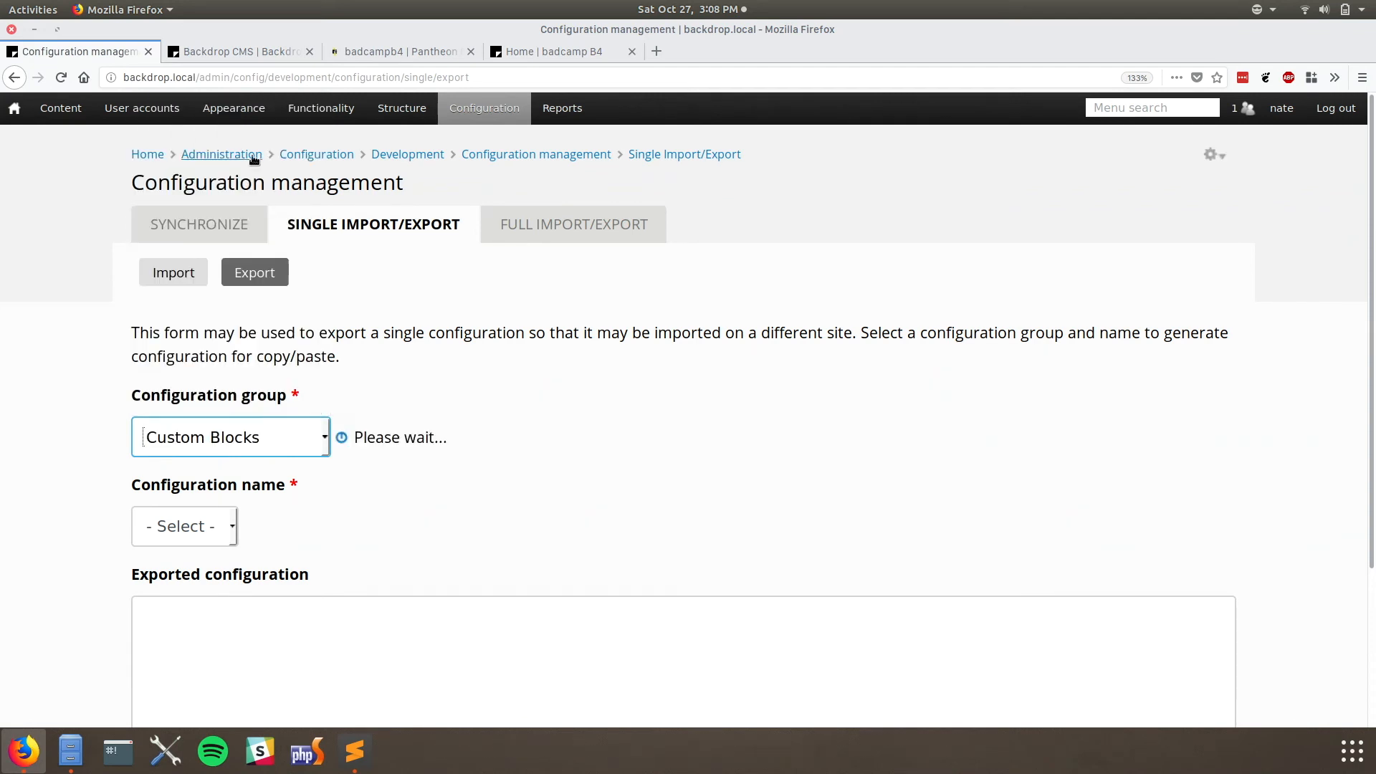
{"action": "left_click", "coordinate": [202, 527]}
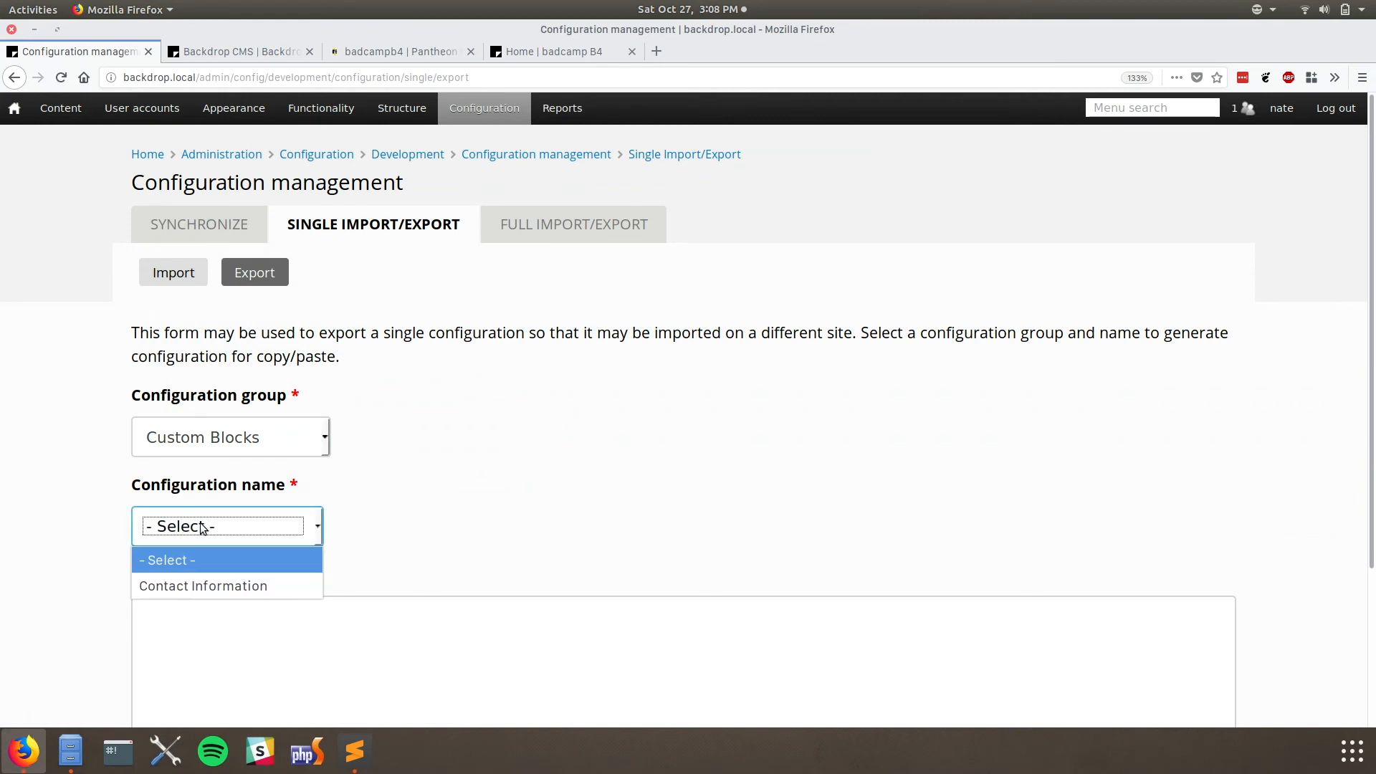
{"action": "left_click", "coordinate": [192, 584]}
{"action": "scroll", "coordinate": [88, 514], "scroll_direction": "down", "scroll_amount": 2}
{"action": "scroll", "coordinate": [88, 517], "scroll_direction": "down", "scroll_amount": 1}
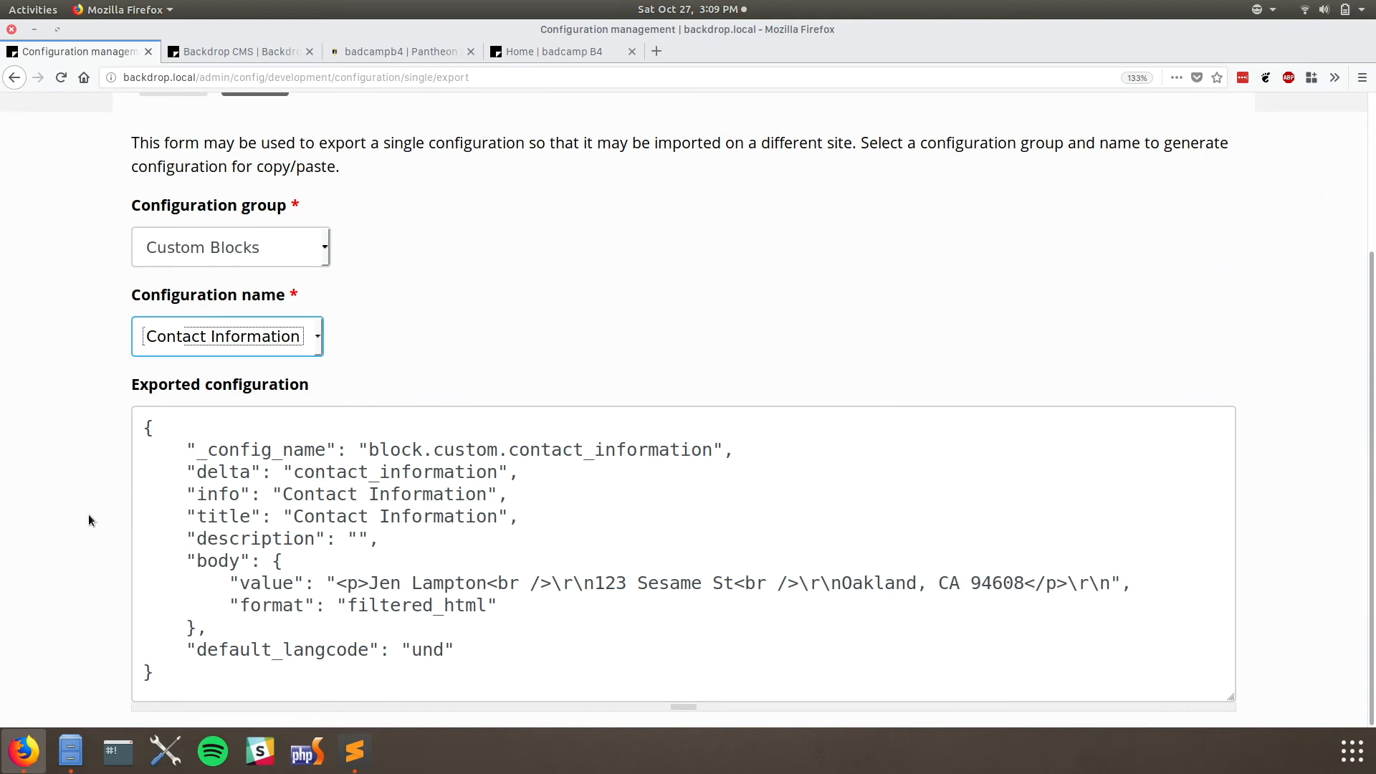
{"action": "left_click", "coordinate": [88, 520]}
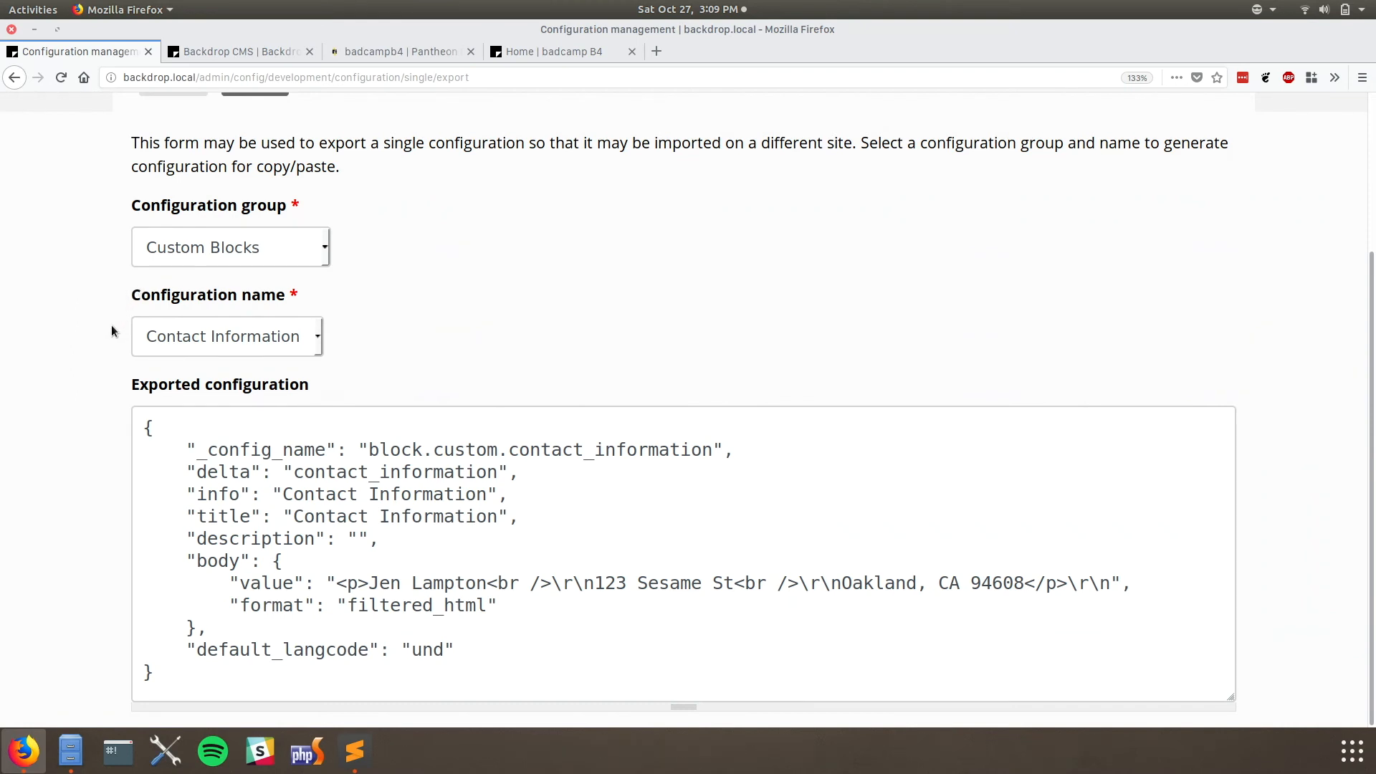
- Copy the entire exported Contact Information configuration and go to the single configuration import form
{"action": "scroll", "coordinate": [109, 330], "scroll_direction": "up", "scroll_amount": 3}
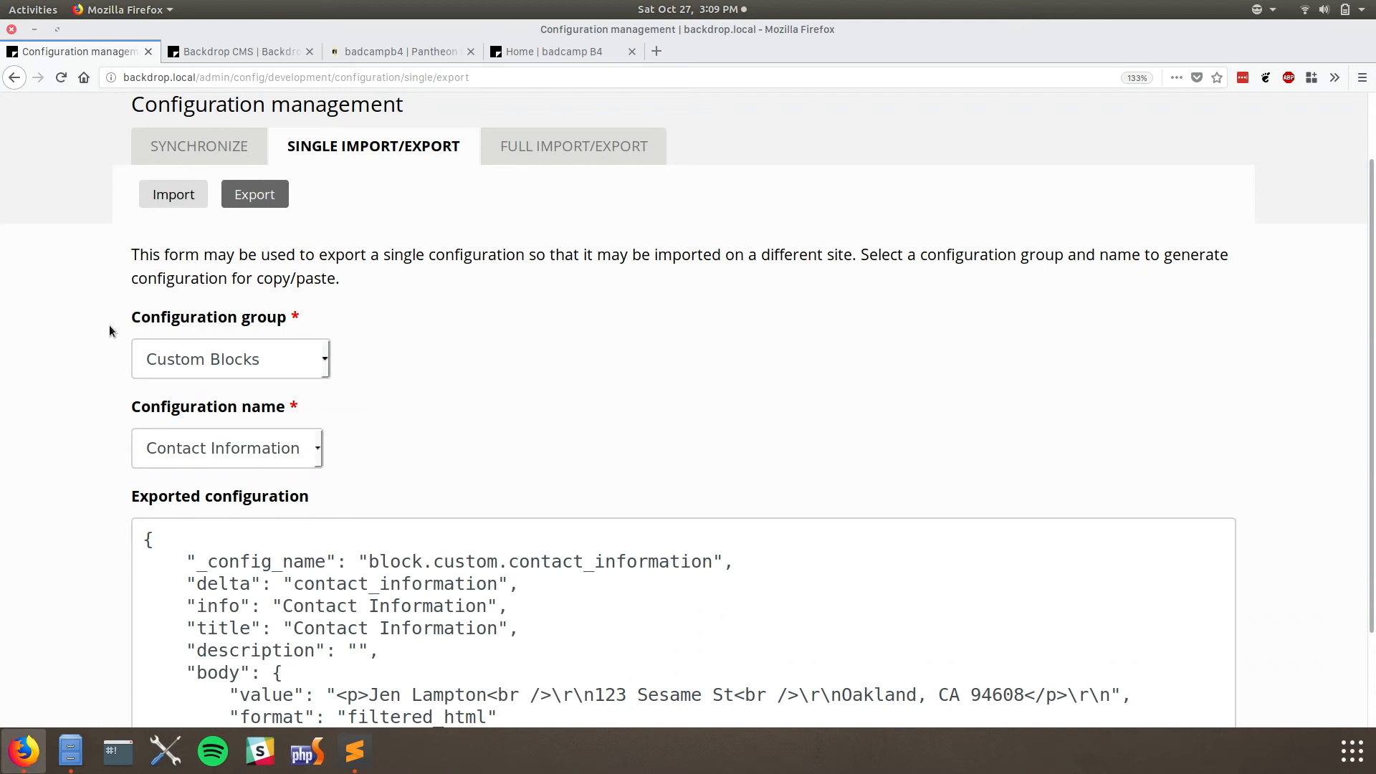
{"action": "scroll", "coordinate": [110, 331], "scroll_direction": "down", "scroll_amount": 3}
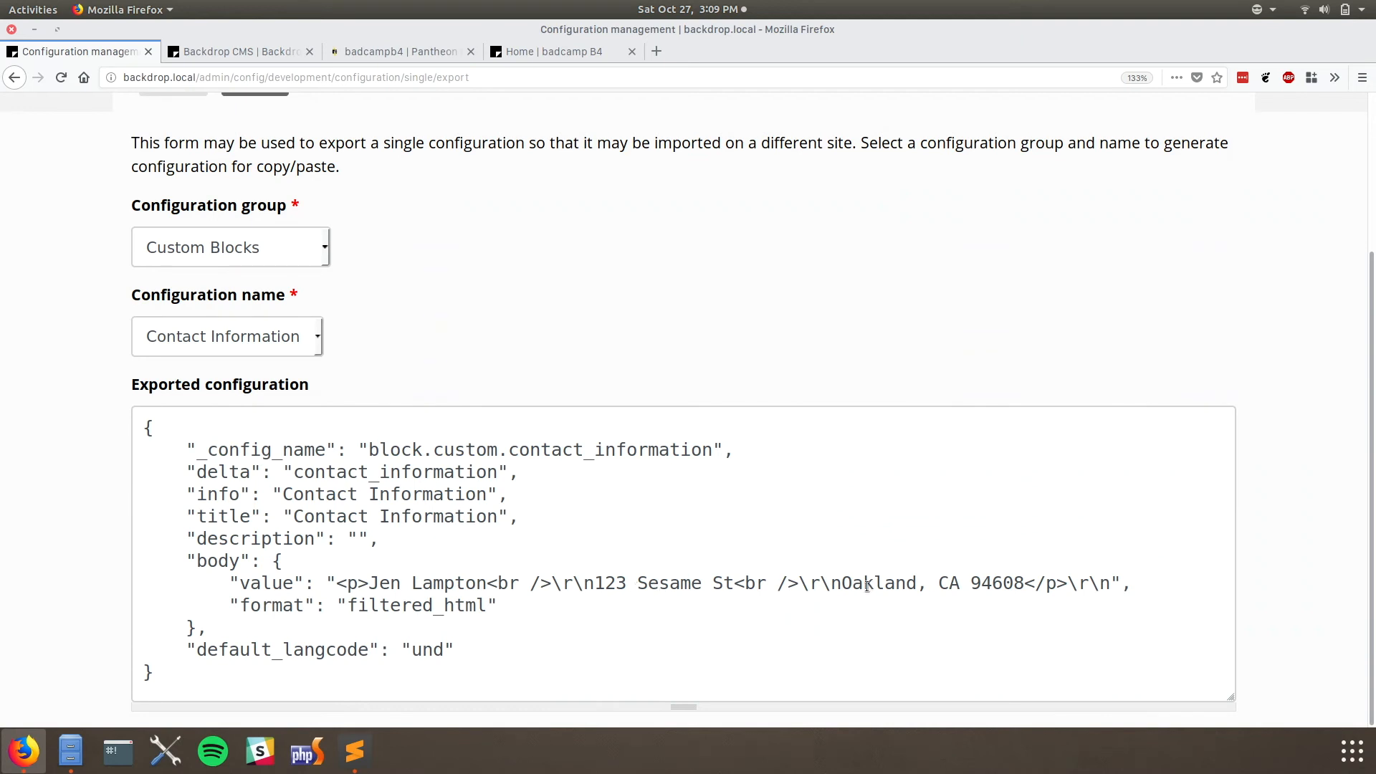
{"action": "left_click_drag", "start_coordinate": [843, 583], "coordinate": [896, 582]}
{"action": "left_click", "coordinate": [800, 628]}
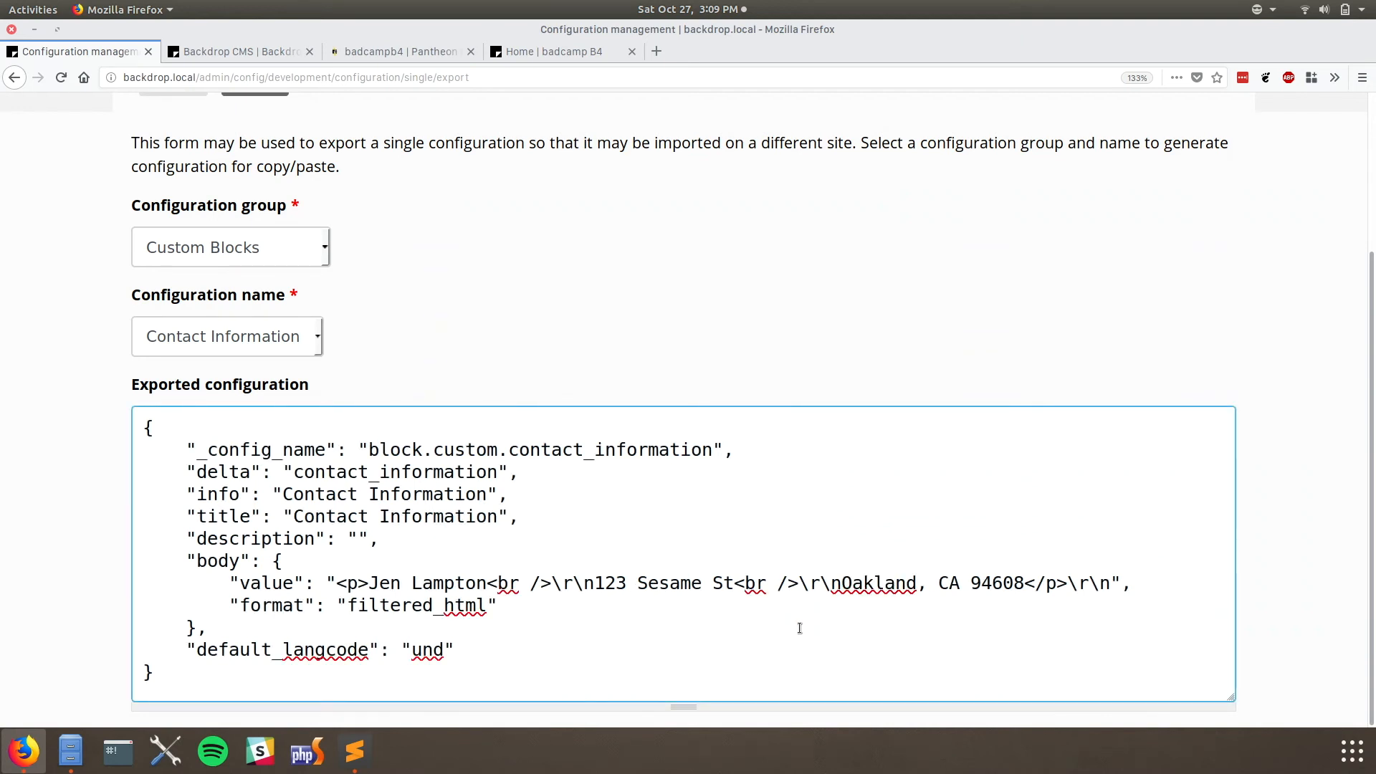
{"action": "key", "text": "ctrl+a"}
{"action": "key", "text": "ctrl+c"}
{"action": "scroll", "coordinate": [344, 345], "scroll_direction": "up", "scroll_amount": 1}
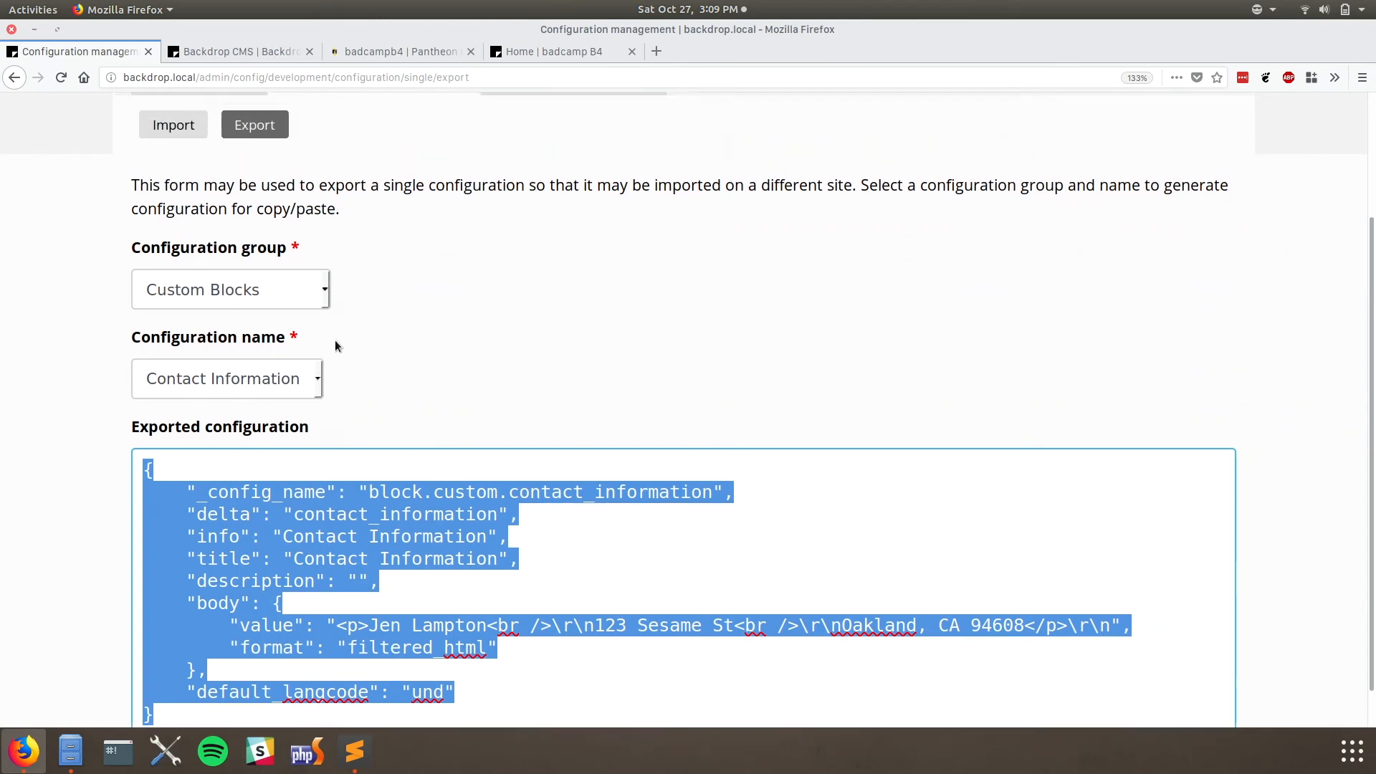
{"action": "left_click", "coordinate": [172, 138]}
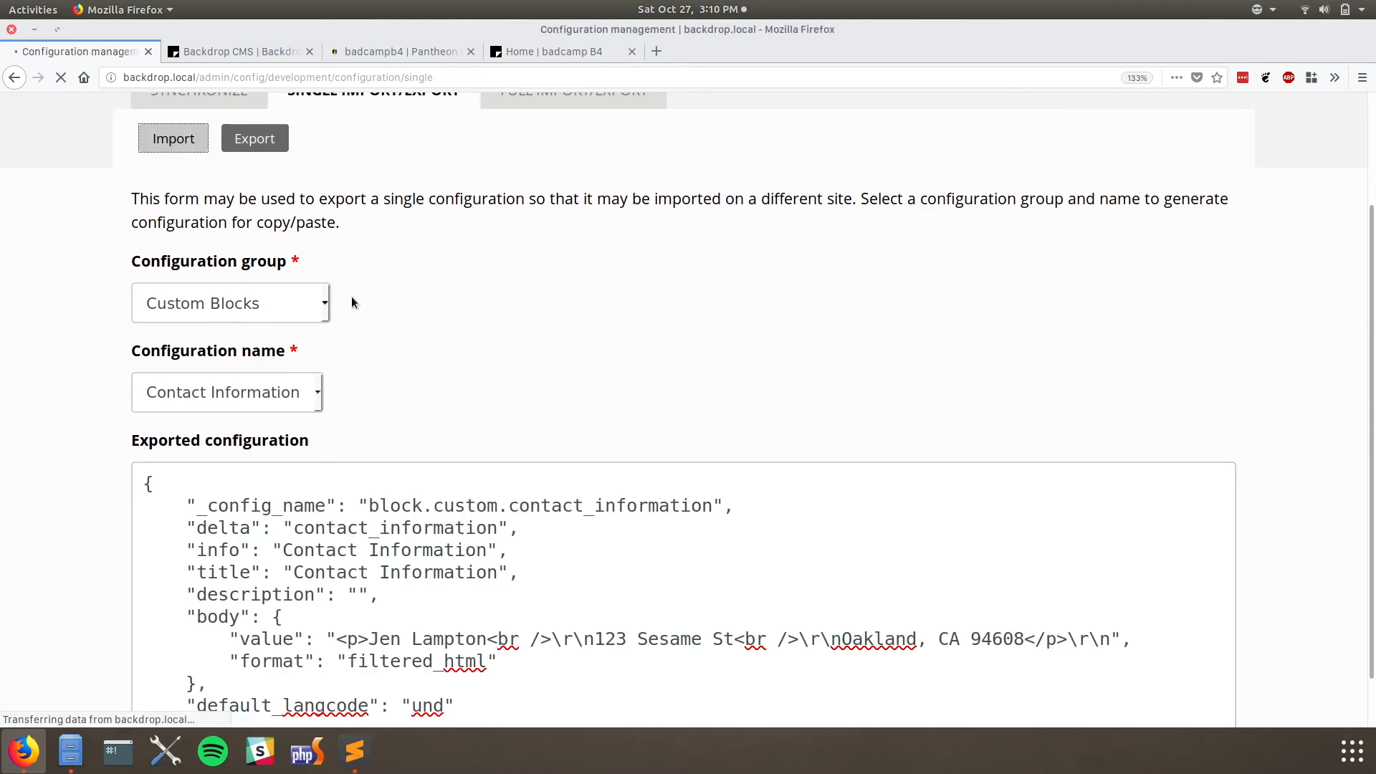
- Paste the copied Contact Information configuration into the single import form, change its city to Berkeley and import it
{"action": "left_click", "coordinate": [370, 463]}
{"action": "key", "text": "ctrl+v"}
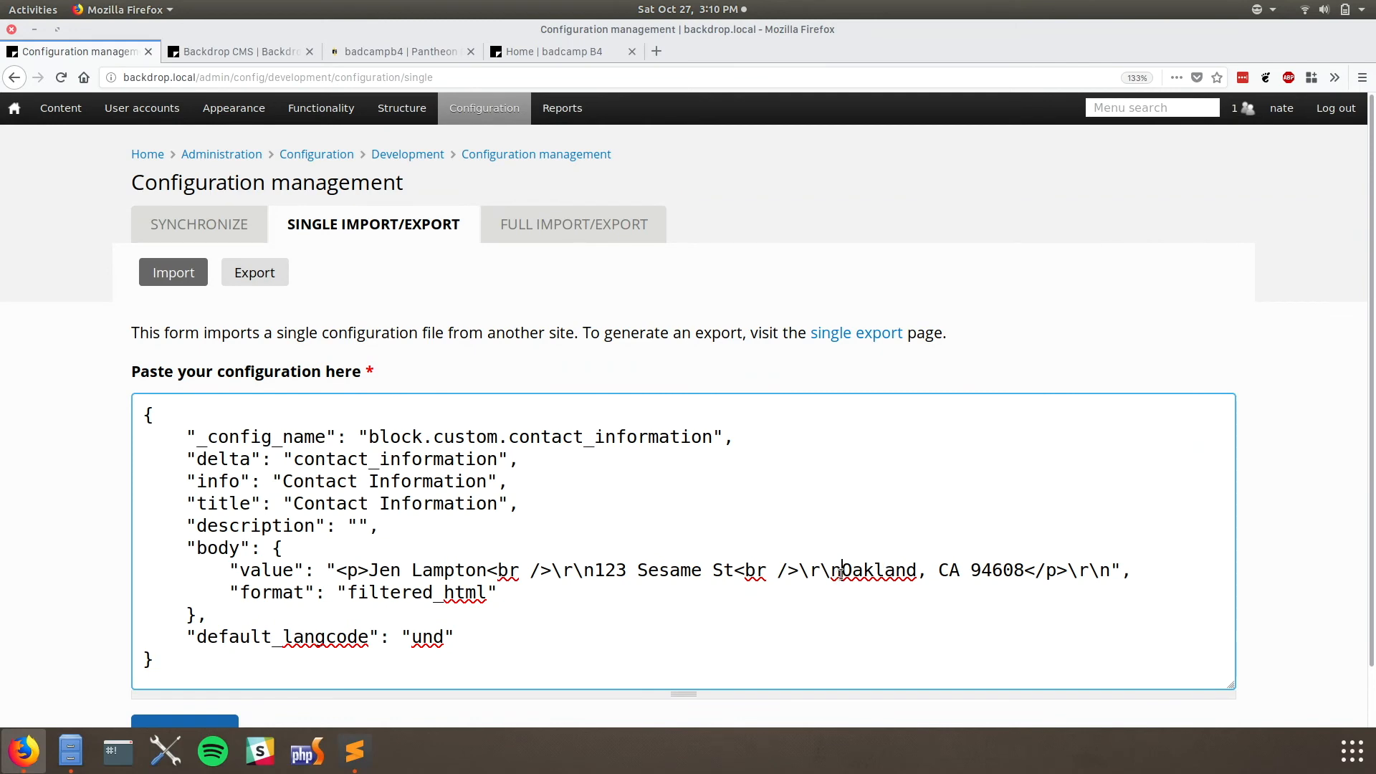
{"action": "left_click_drag", "start_coordinate": [841, 575], "coordinate": [918, 575]}
{"action": "type", "text": "Berkeley"}
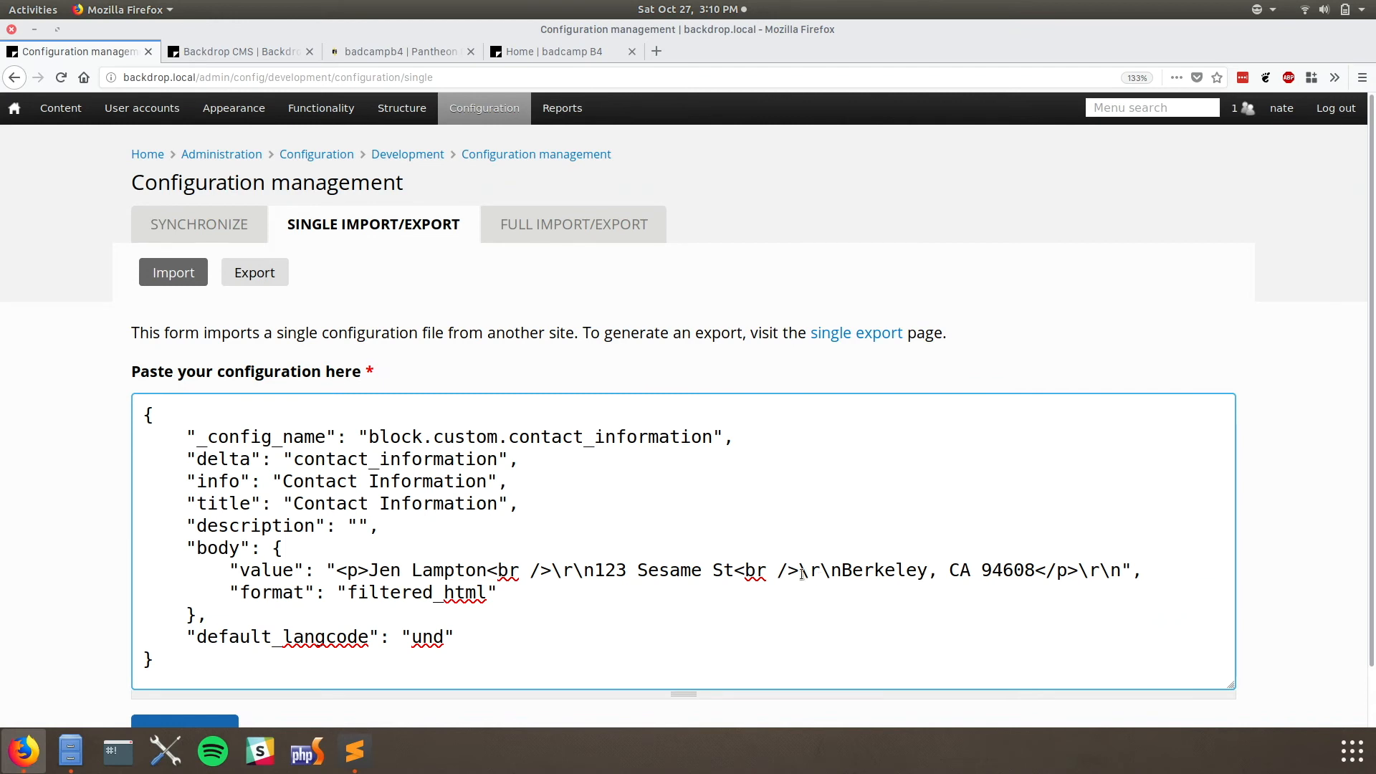
{"action": "scroll", "coordinate": [669, 638], "scroll_direction": "down", "scroll_amount": 1}
{"action": "left_click", "coordinate": [225, 661]}
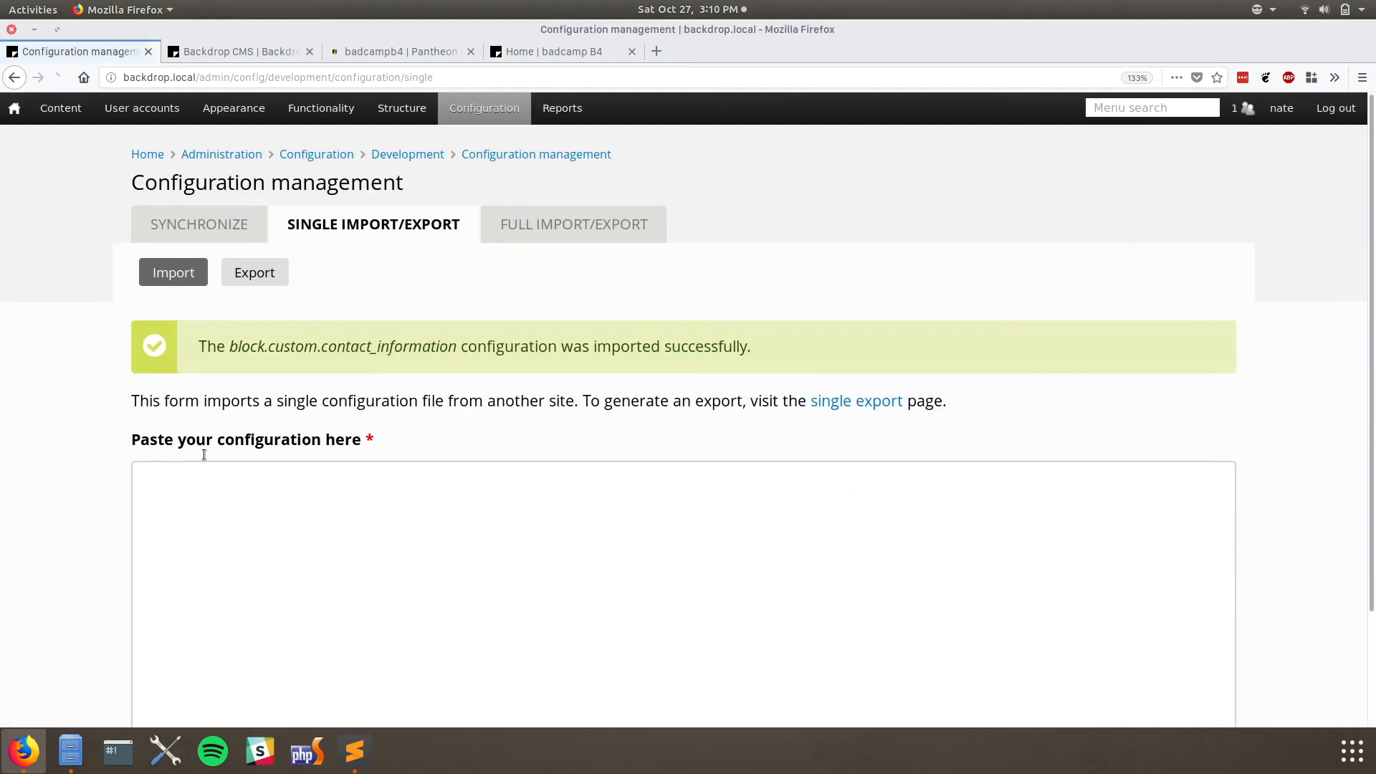
- Check the Contact Information block's city on the "Your first post!" page in a separate tab, and close that tab
{"action": "middle_click", "coordinate": [152, 156]}
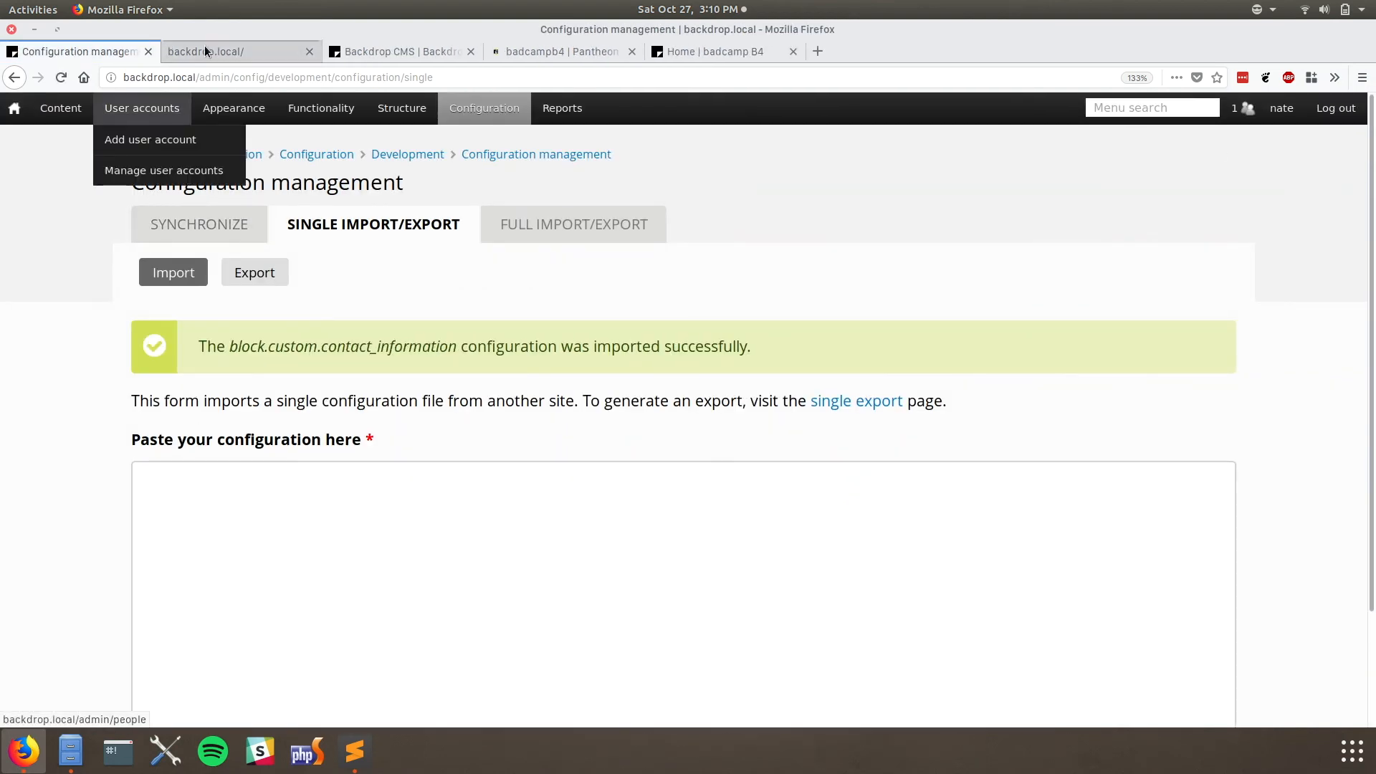
{"action": "left_click", "coordinate": [204, 47]}
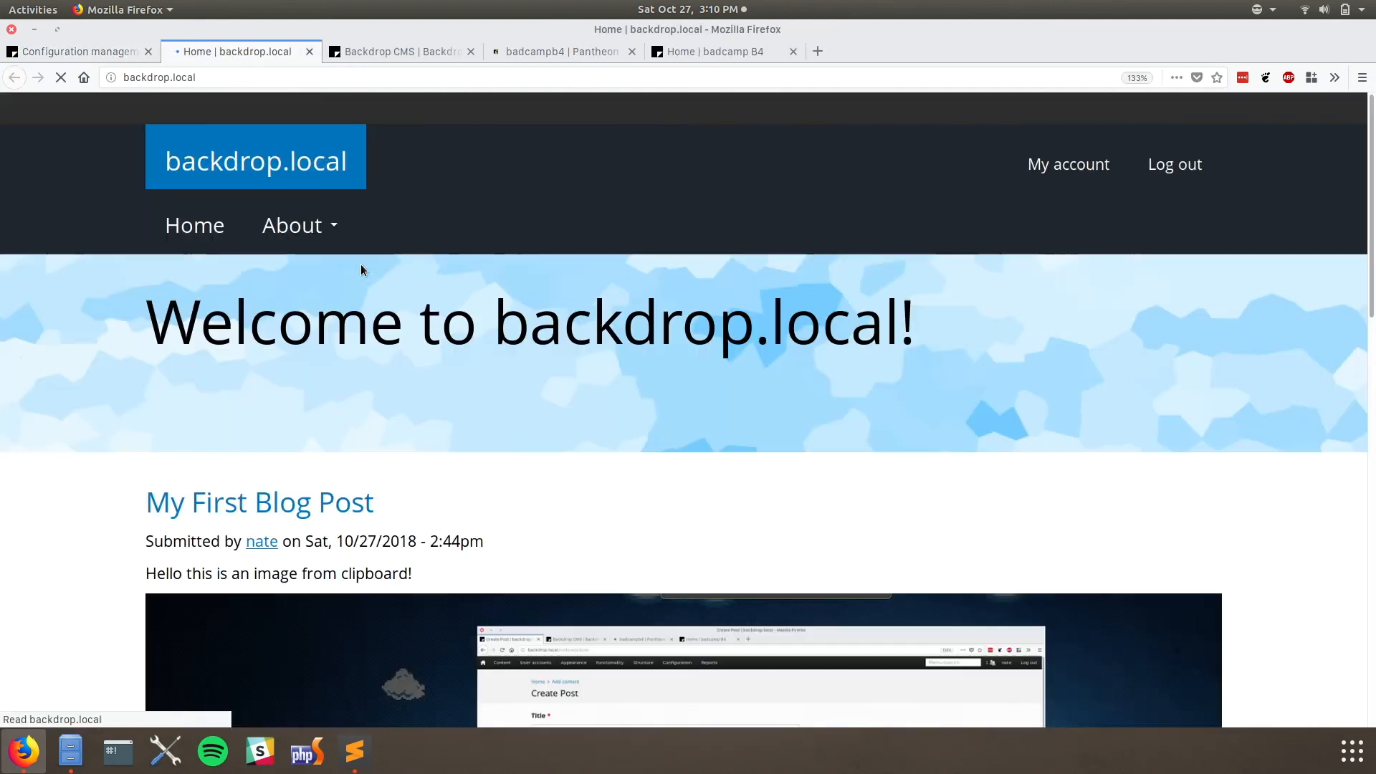
{"action": "scroll", "coordinate": [471, 394], "scroll_direction": "down", "scroll_amount": 10}
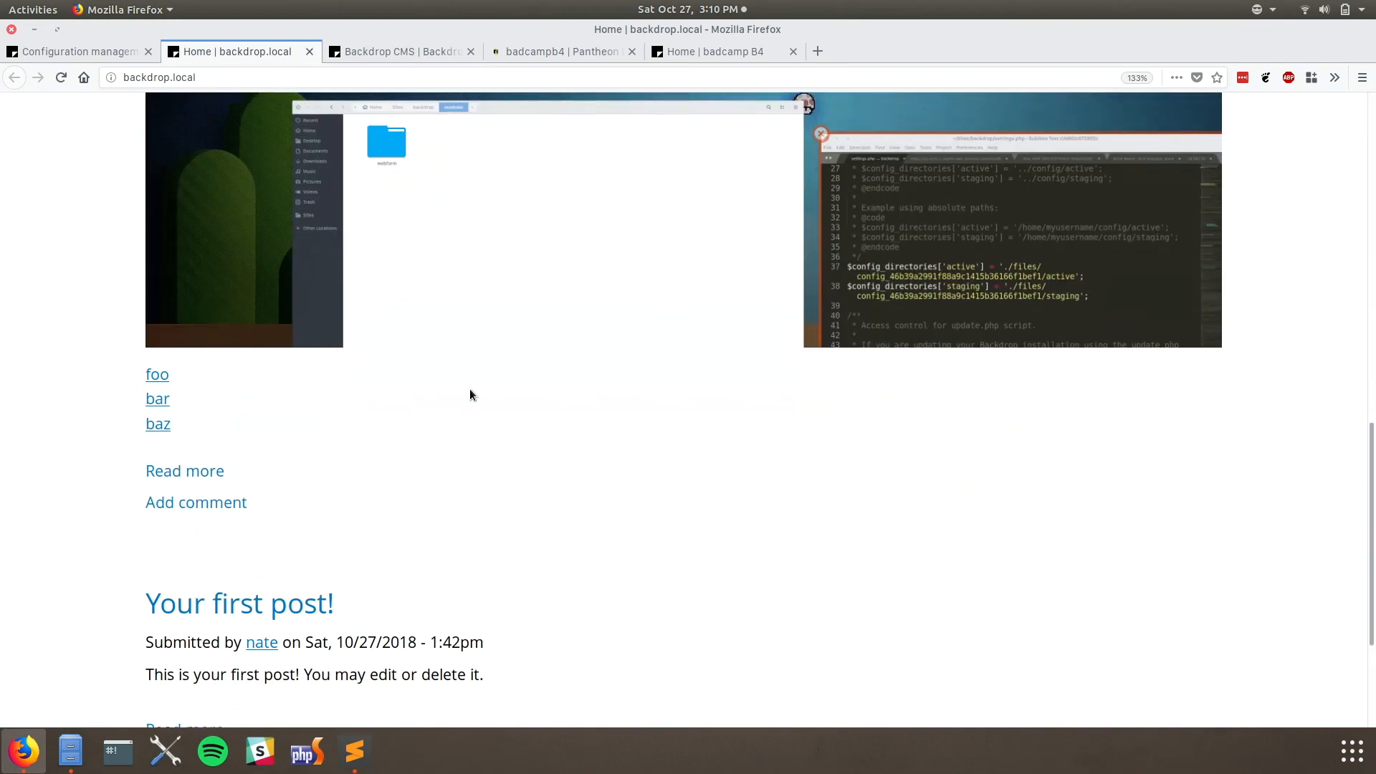
{"action": "left_click", "coordinate": [228, 606]}
{"action": "scroll", "coordinate": [764, 524], "scroll_direction": "down", "scroll_amount": 1}
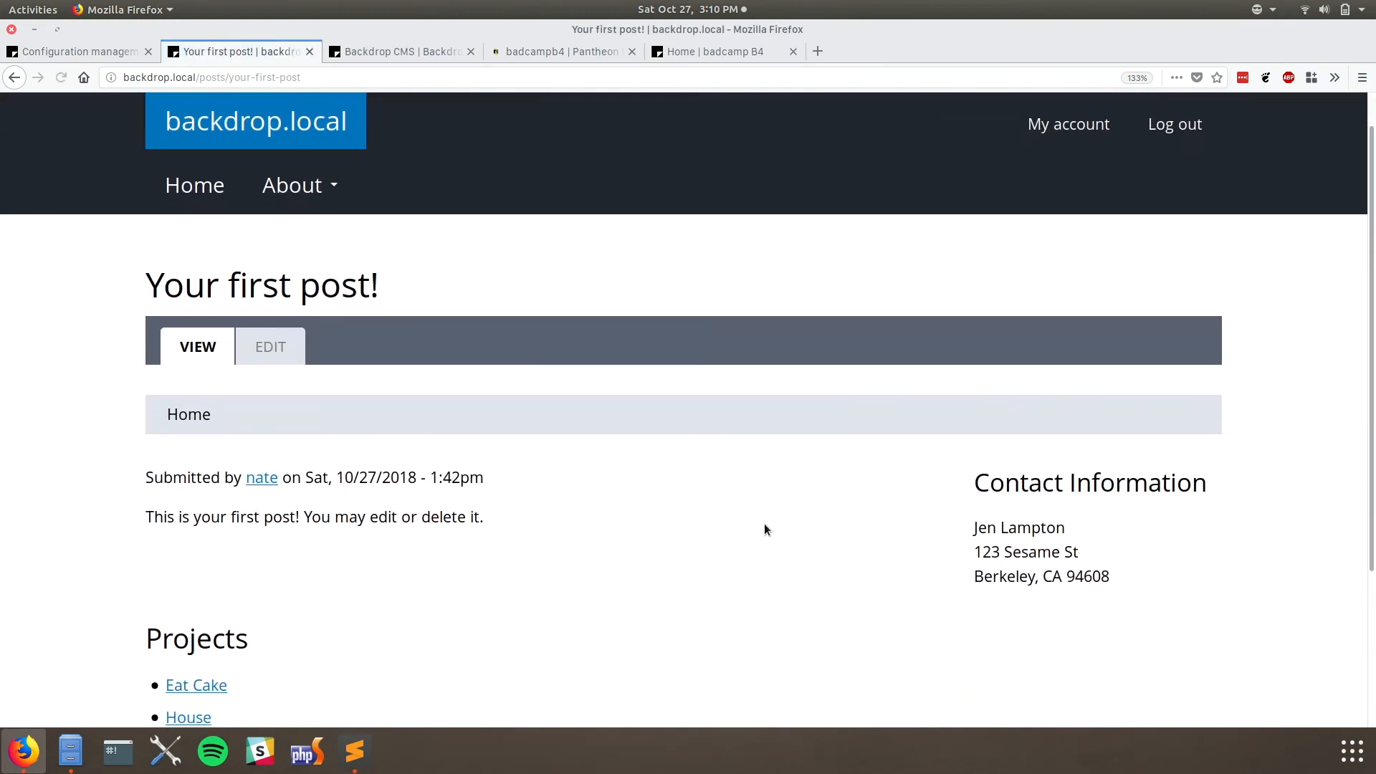
{"action": "double_click", "coordinate": [1004, 560]}
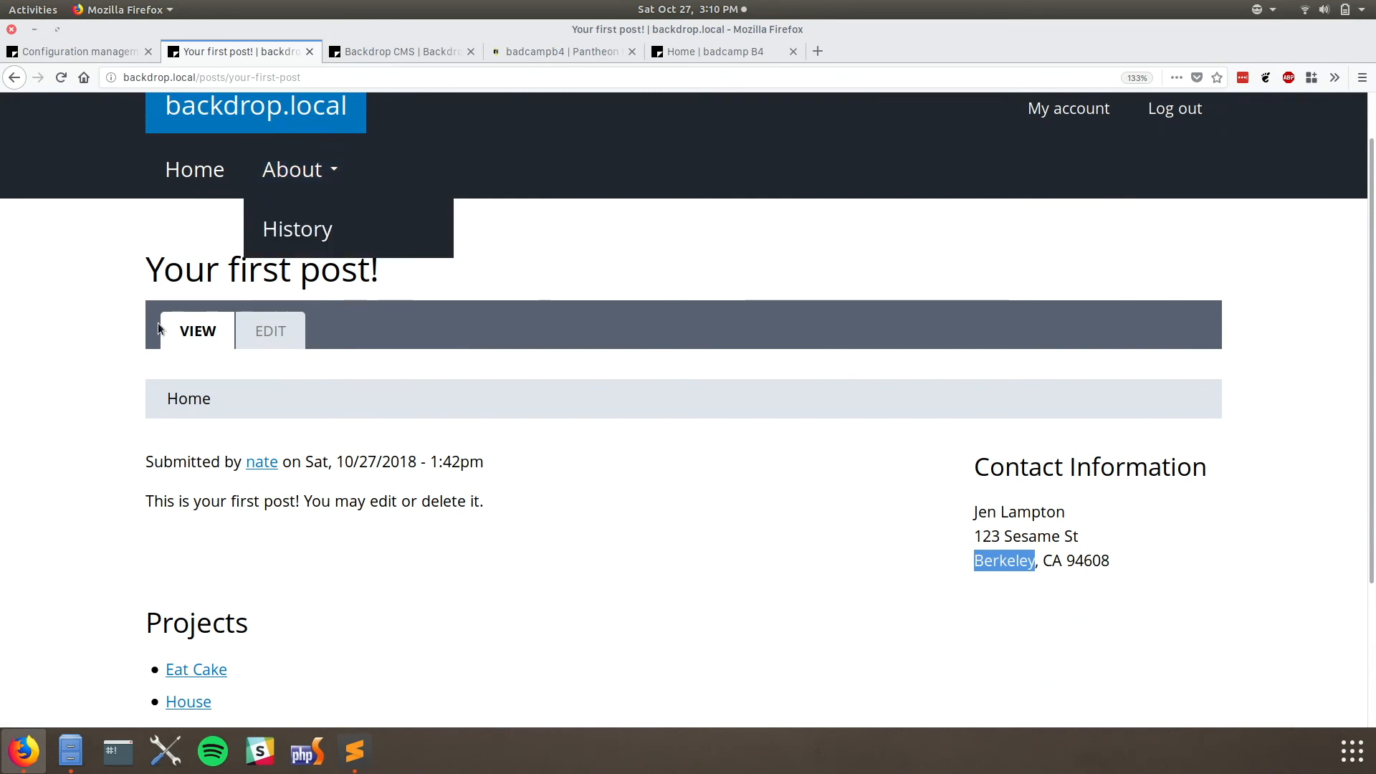
{"action": "key", "text": "ctrl+w"}
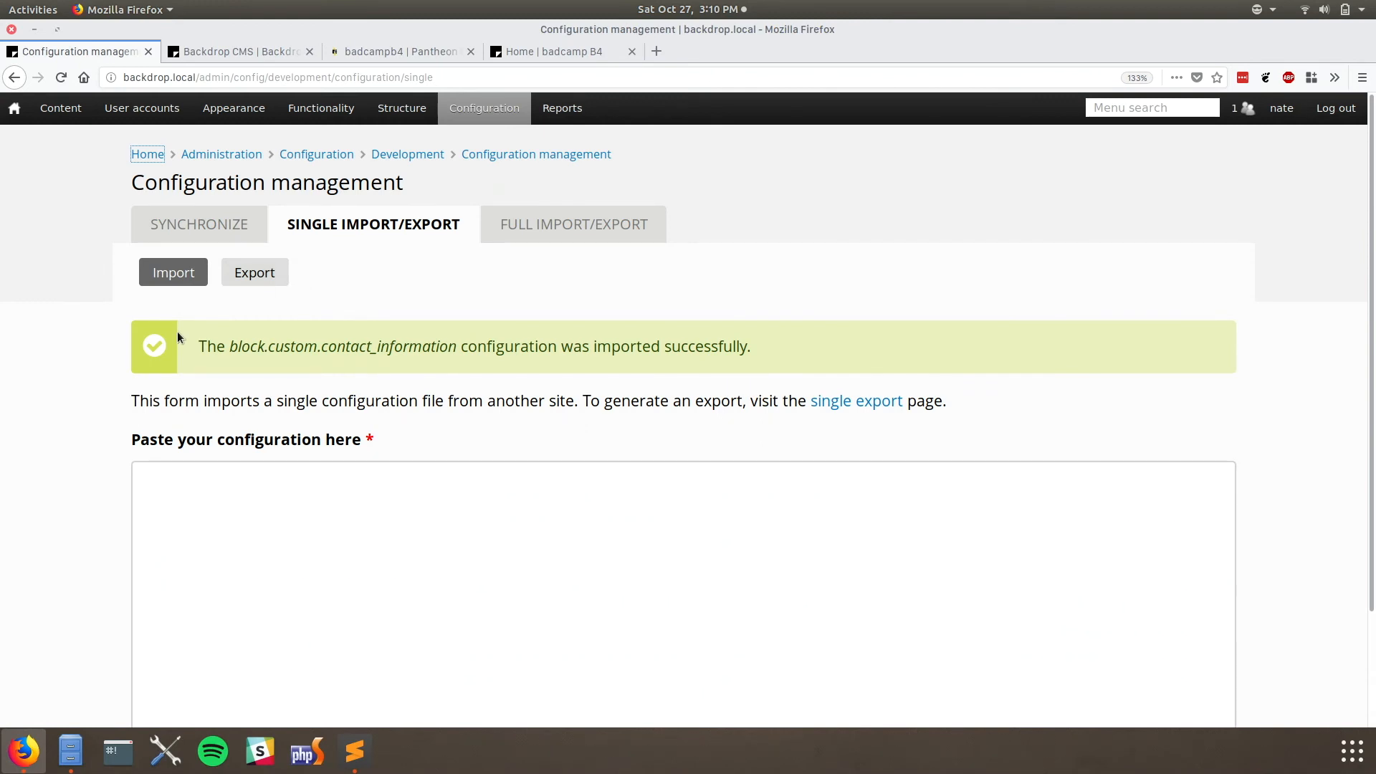
- Export the entire site configuration and save it as config.tar.gz in the Desktop folder
{"action": "left_click", "coordinate": [534, 234]}
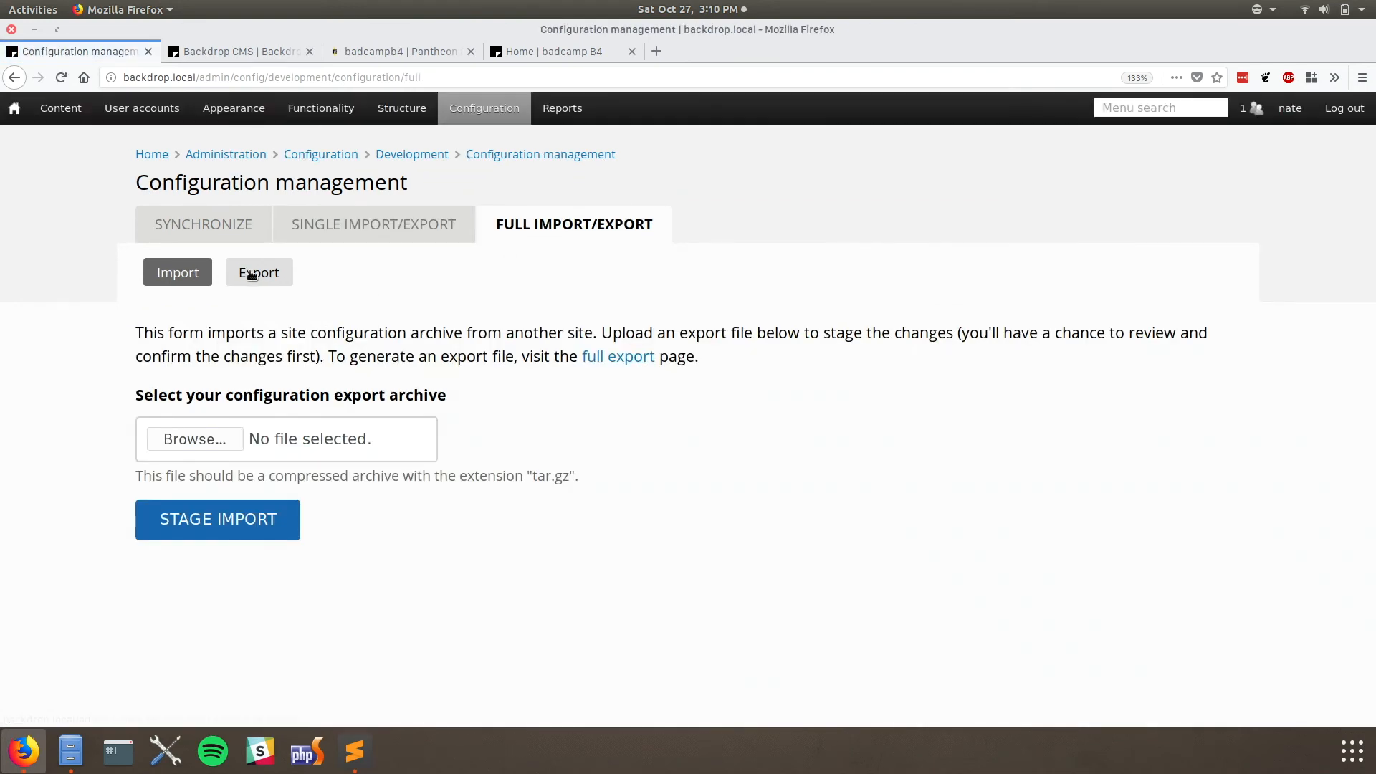
{"action": "left_click", "coordinate": [232, 275]}
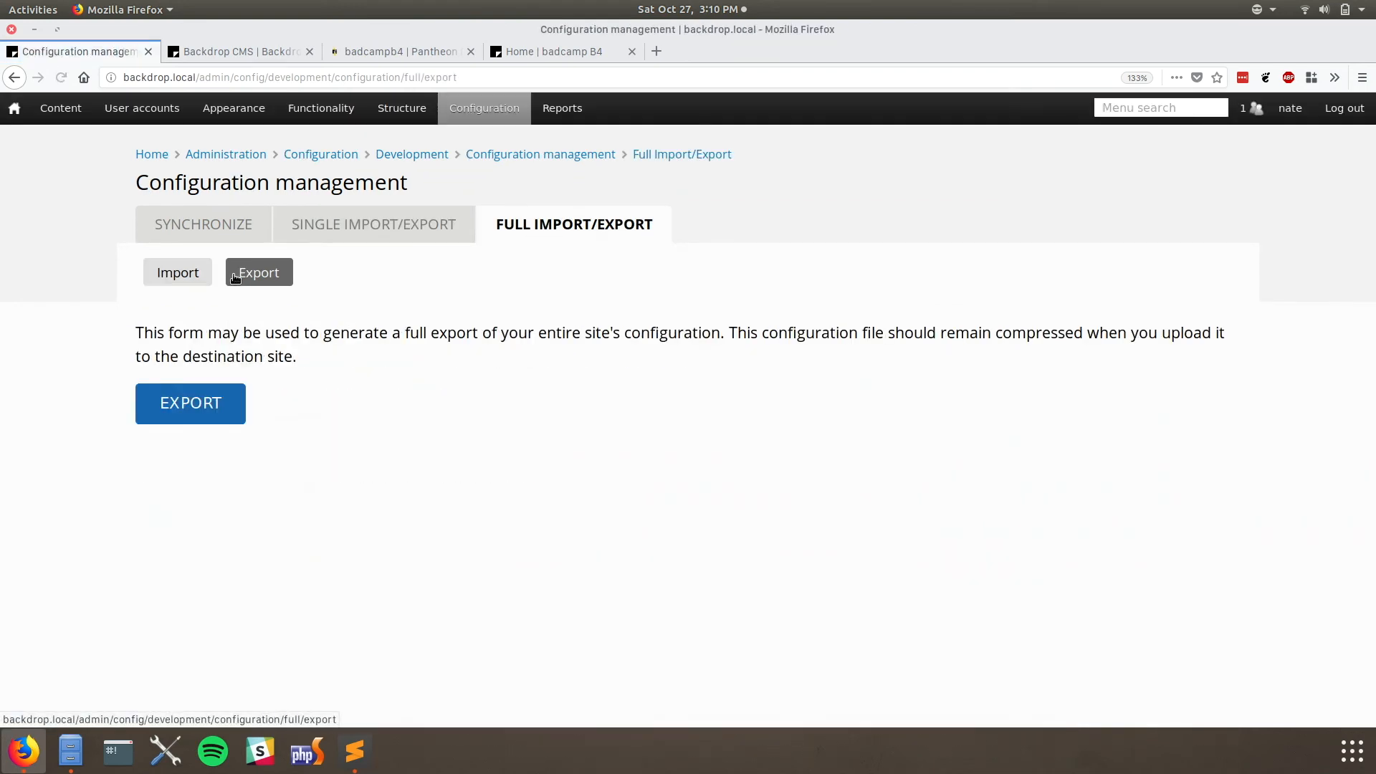
{"action": "left_click", "coordinate": [184, 407]}
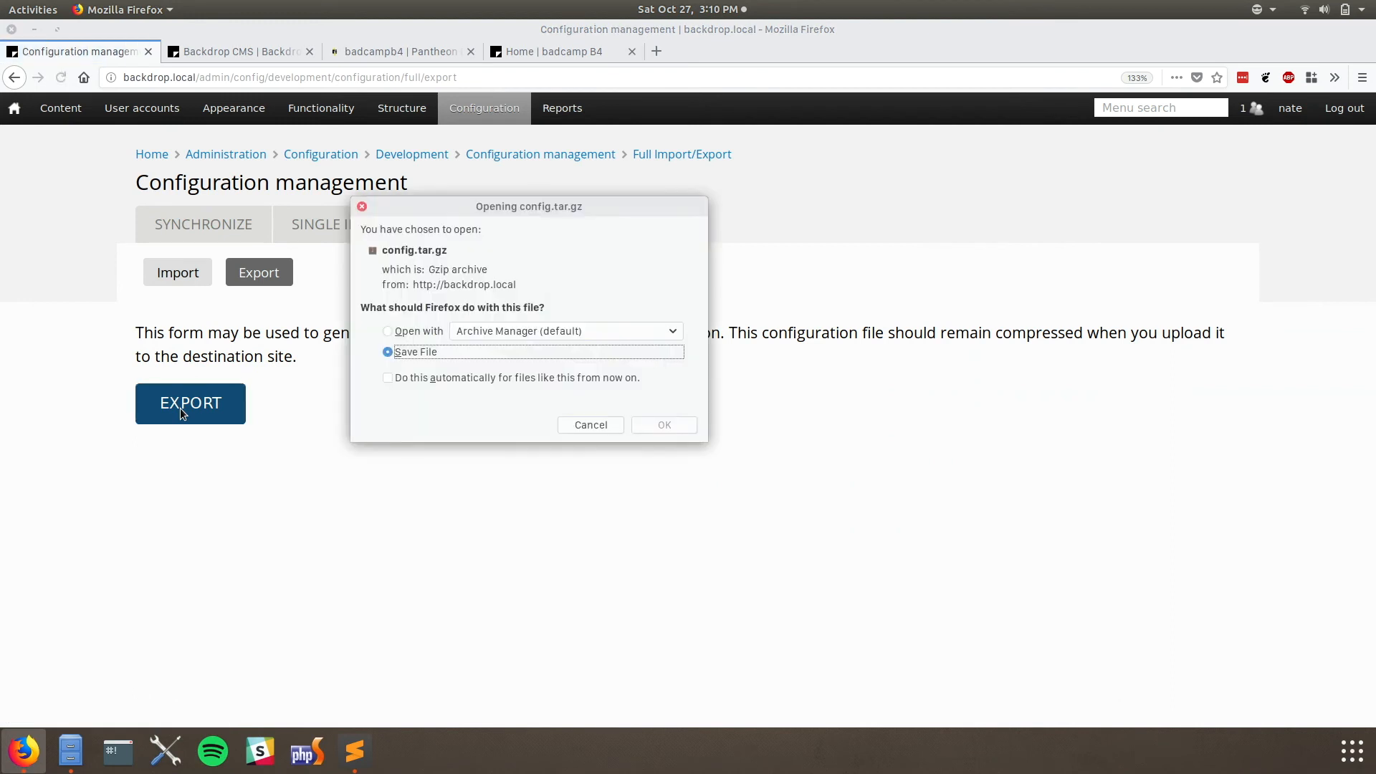
{"action": "left_click", "coordinate": [656, 423]}
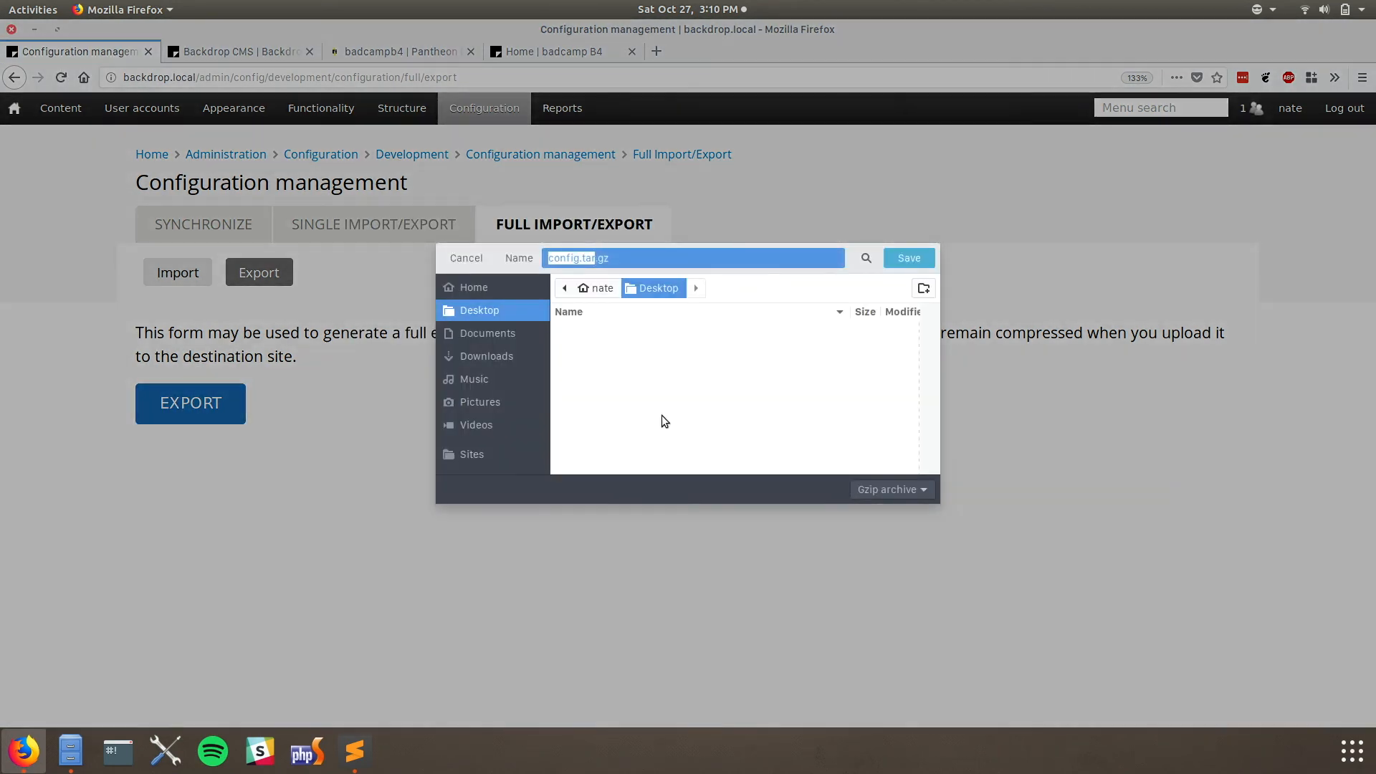
{"action": "left_click", "coordinate": [920, 260]}
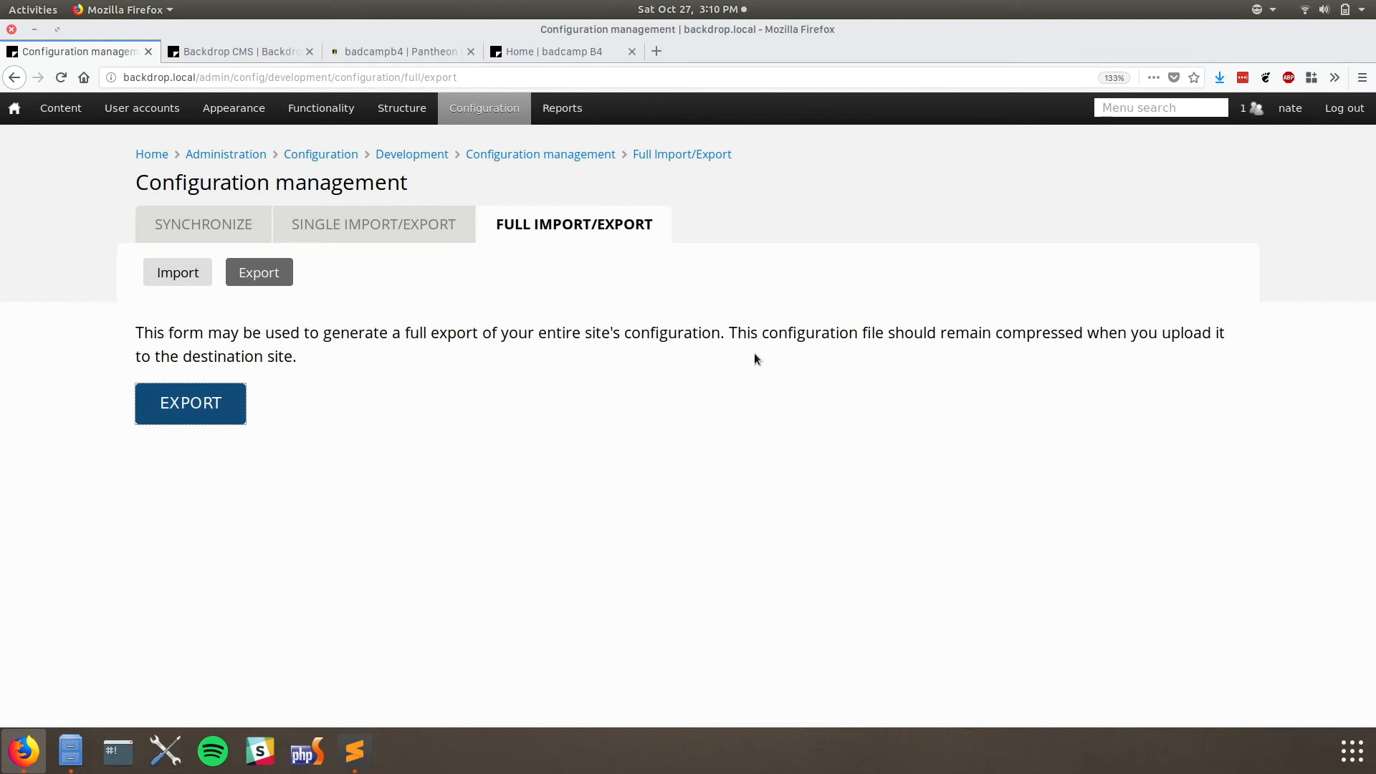
- Open the folder containing the downloaded config.tar.gz from the browser's download list
{"action": "left_click", "coordinate": [1228, 76]}
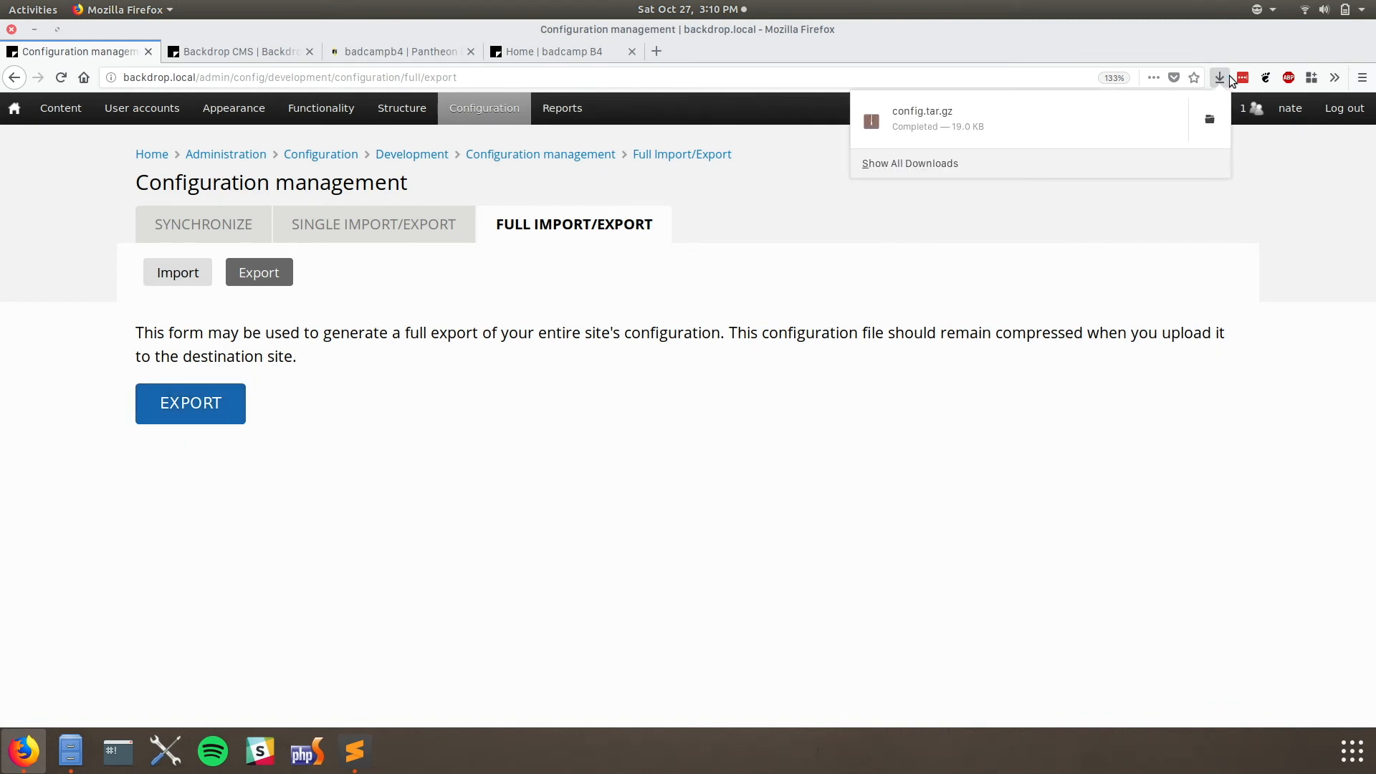
{"action": "left_click", "coordinate": [1127, 316]}
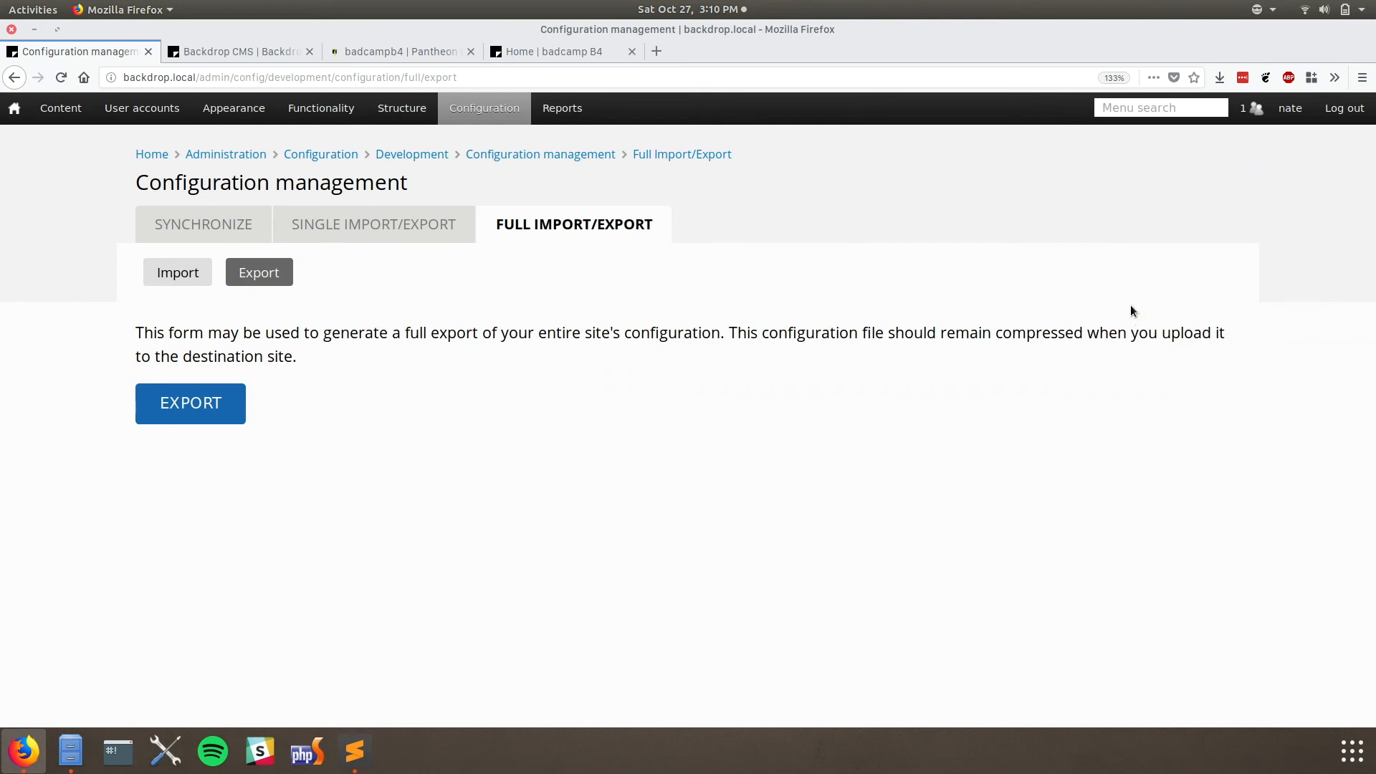
{"action": "left_click", "coordinate": [1219, 77]}
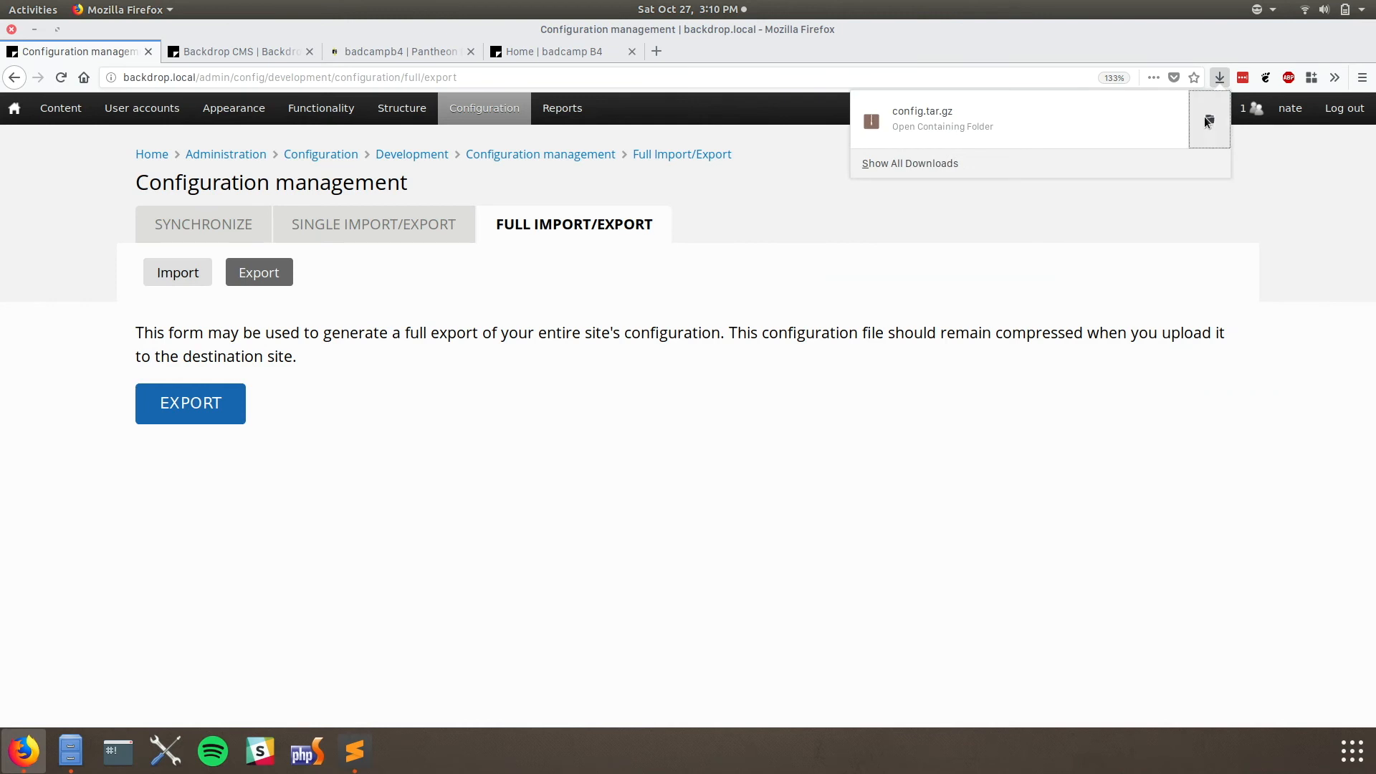
{"action": "left_click", "coordinate": [1210, 119]}
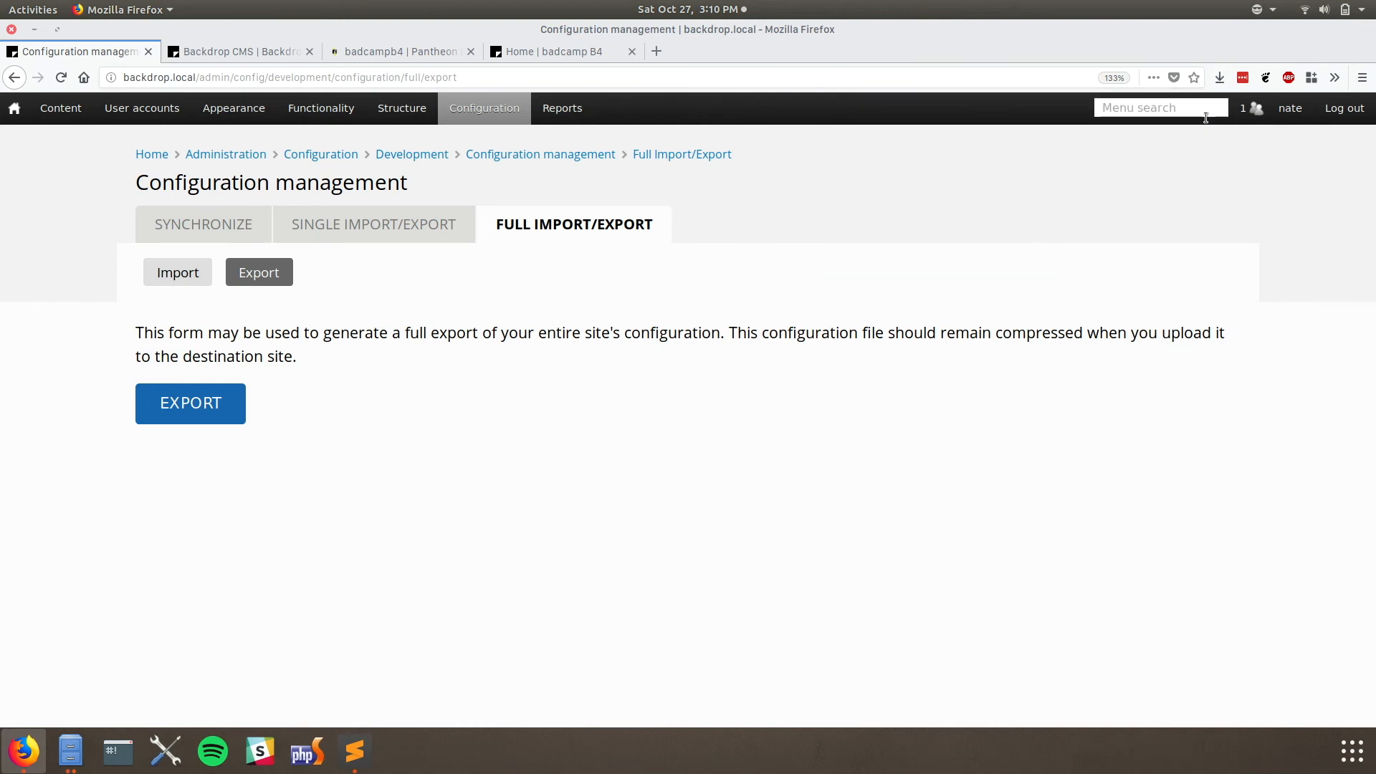
- Switch to the Files app, show the Desktop folder and delete test.php from it
{"action": "left_click", "coordinate": [70, 751]}
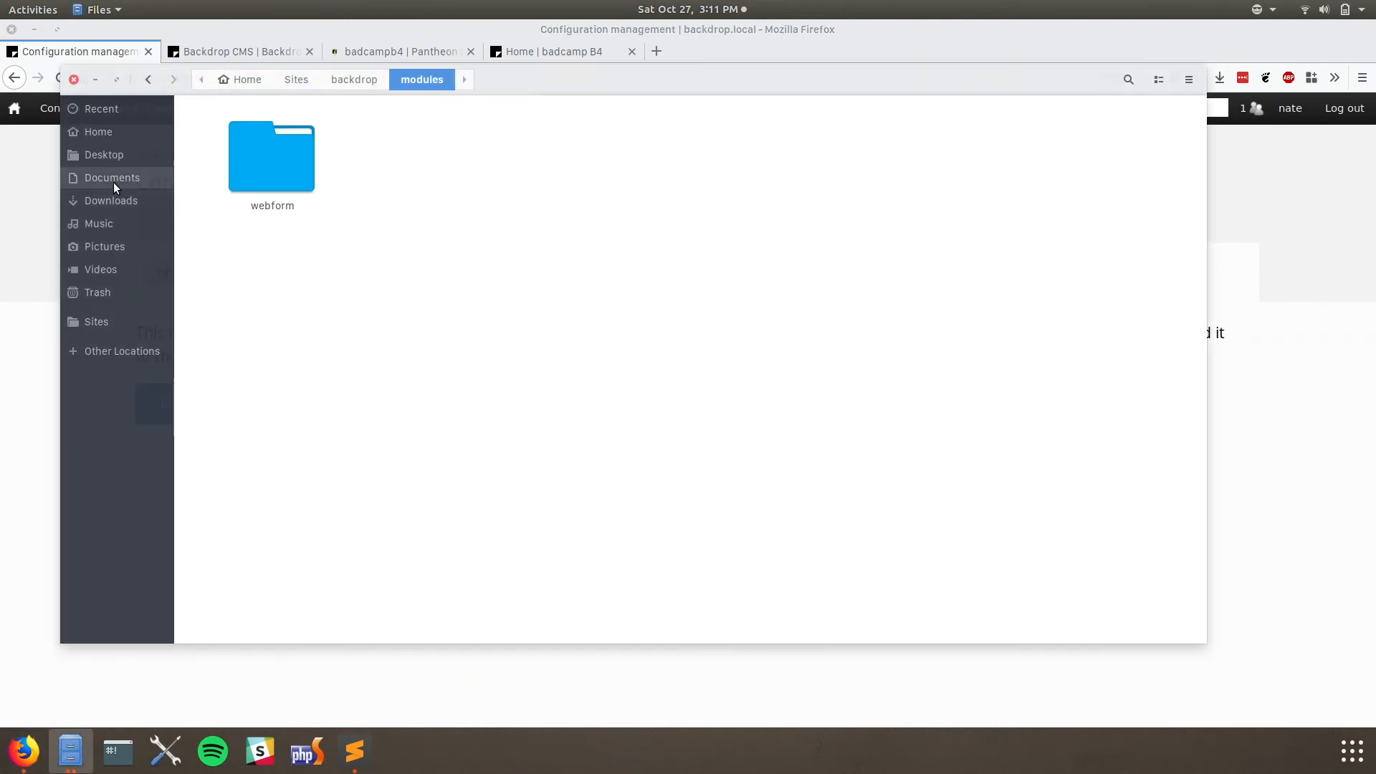
{"action": "left_click", "coordinate": [102, 160]}
{"action": "left_click", "coordinate": [253, 172]}
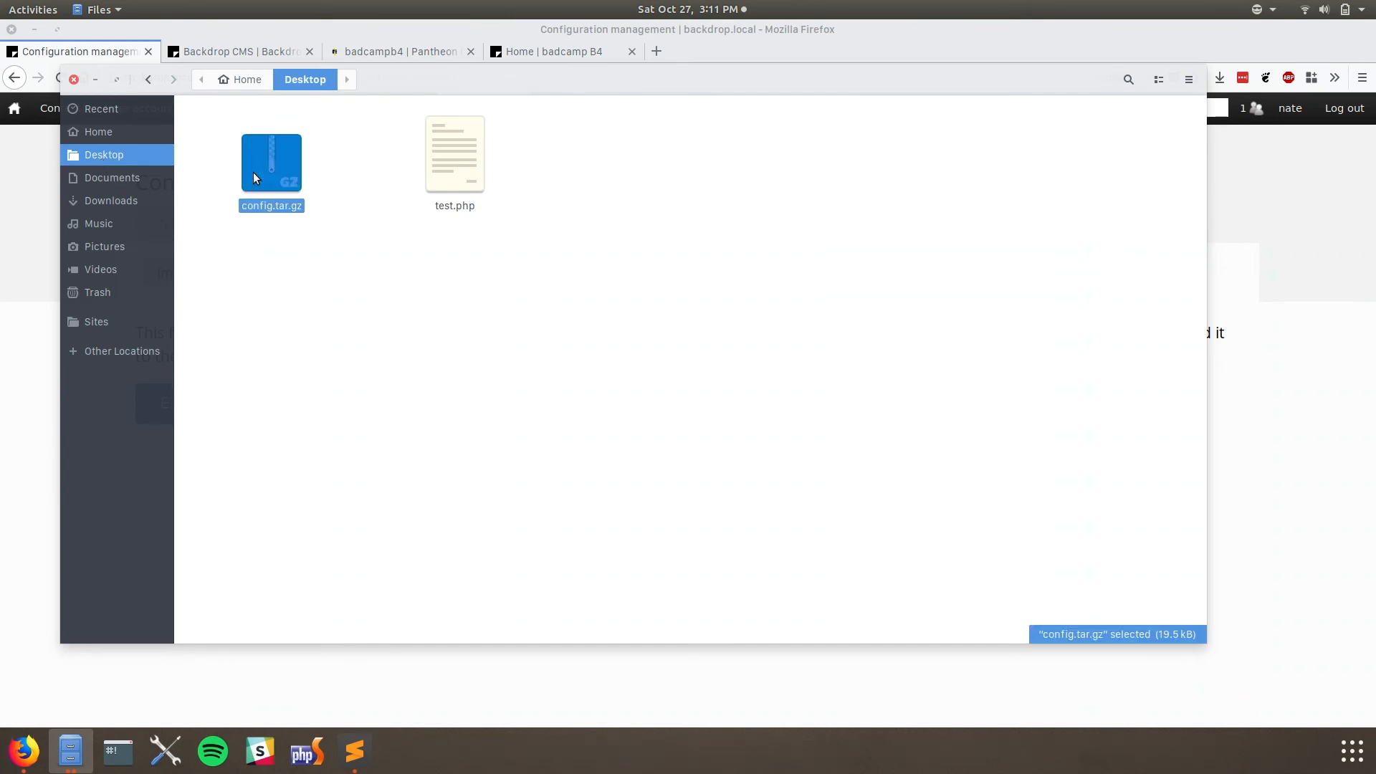
{"action": "left_click", "coordinate": [479, 162]}
{"action": "key", "text": "Delete"}
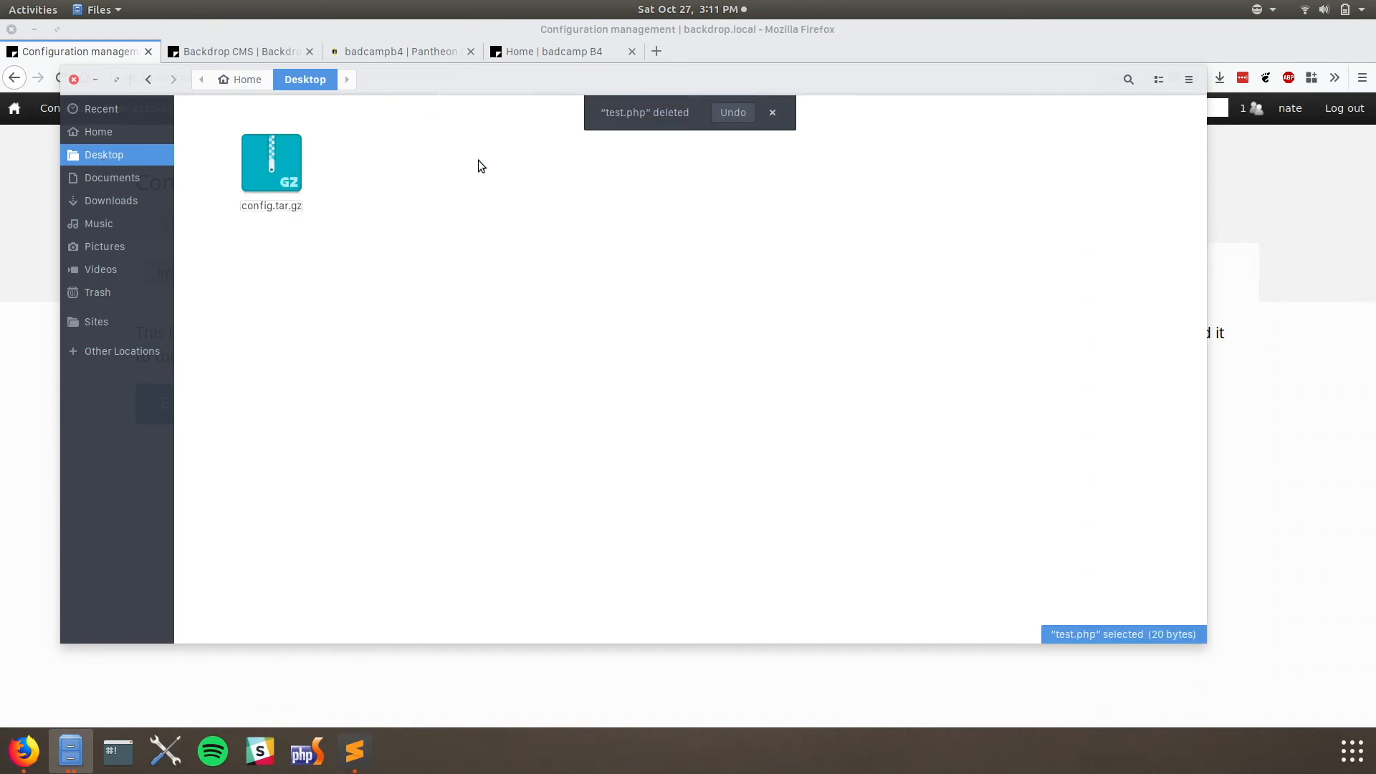
- Open config.tar.gz, examine the JSON configuration files it contains, and close the archive
{"action": "double_click", "coordinate": [290, 174]}
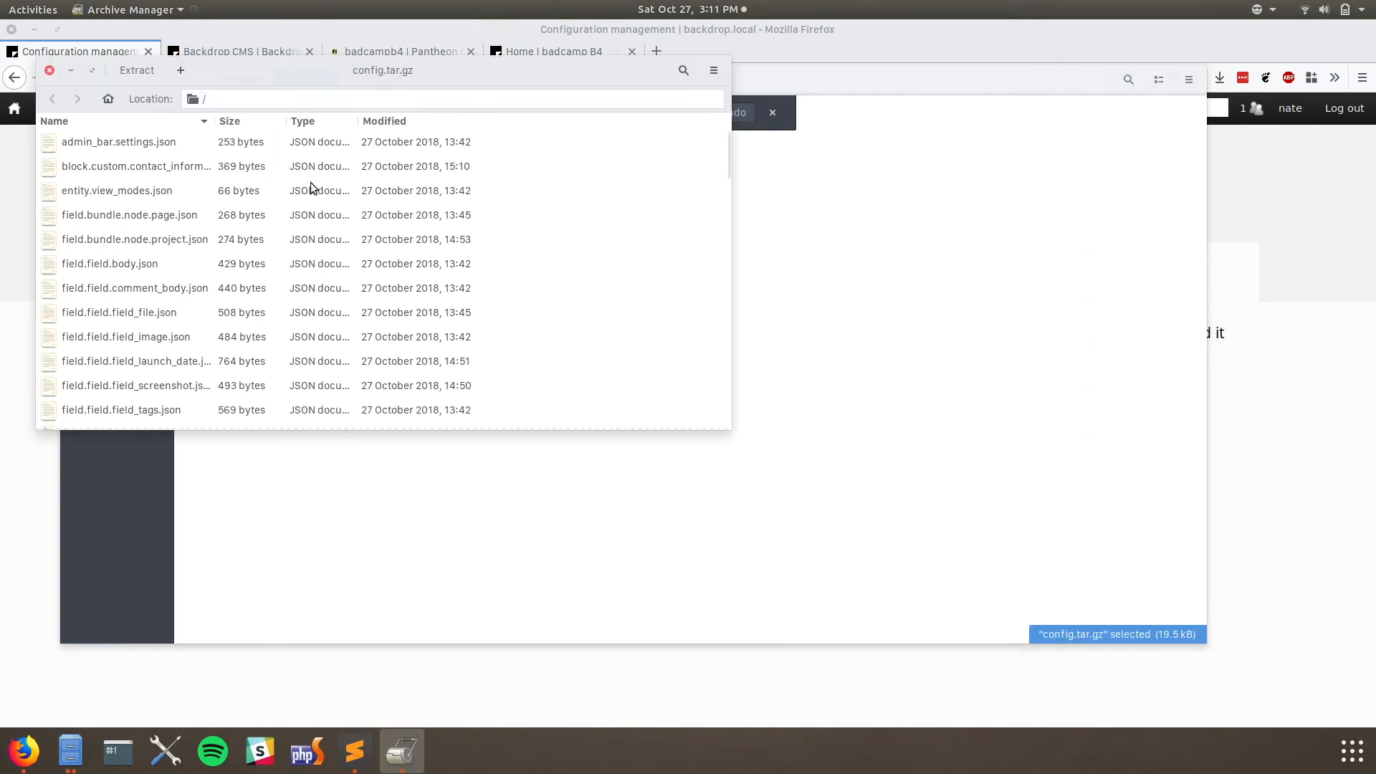
{"action": "scroll", "coordinate": [86, 200], "scroll_direction": "down", "scroll_amount": 1}
{"action": "scroll", "coordinate": [86, 201], "scroll_direction": "down", "scroll_amount": 15}
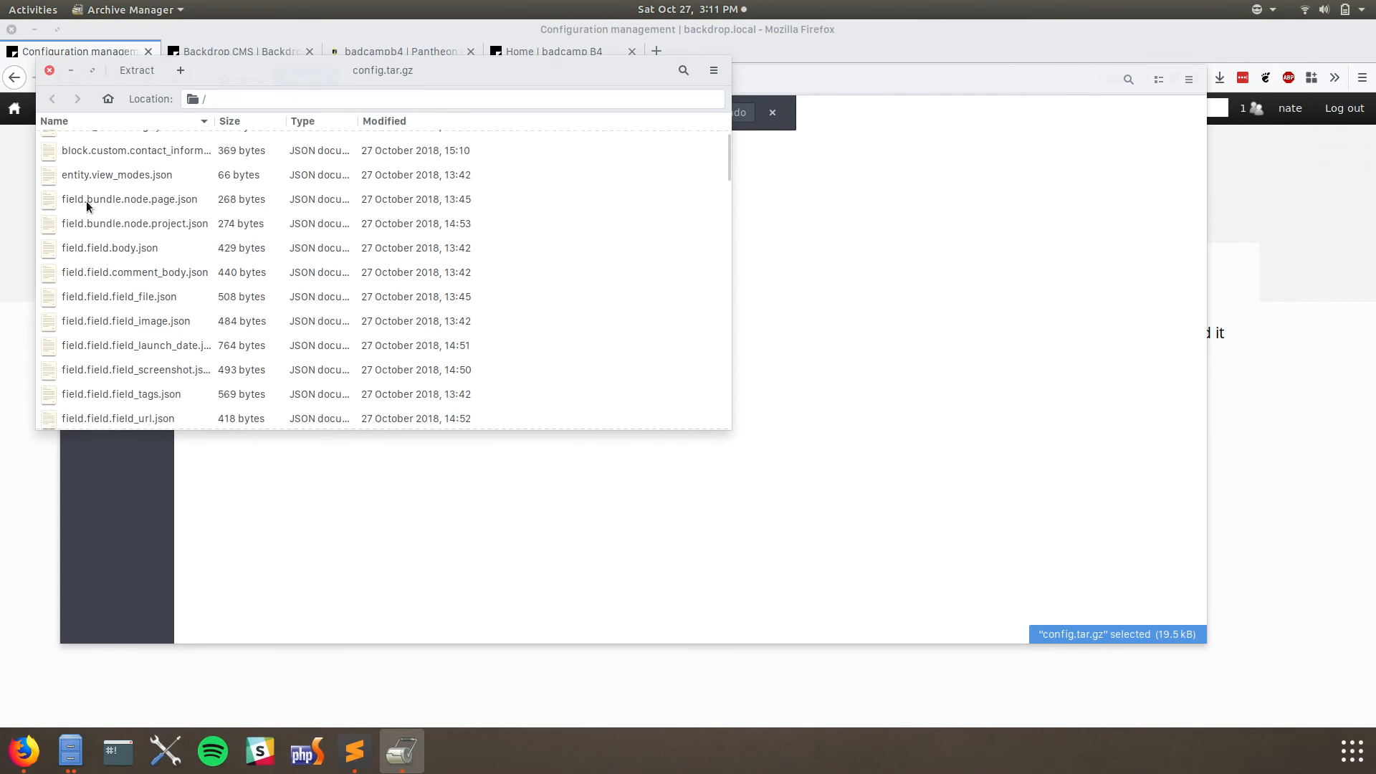
{"action": "scroll", "coordinate": [86, 204], "scroll_direction": "down", "scroll_amount": 5}
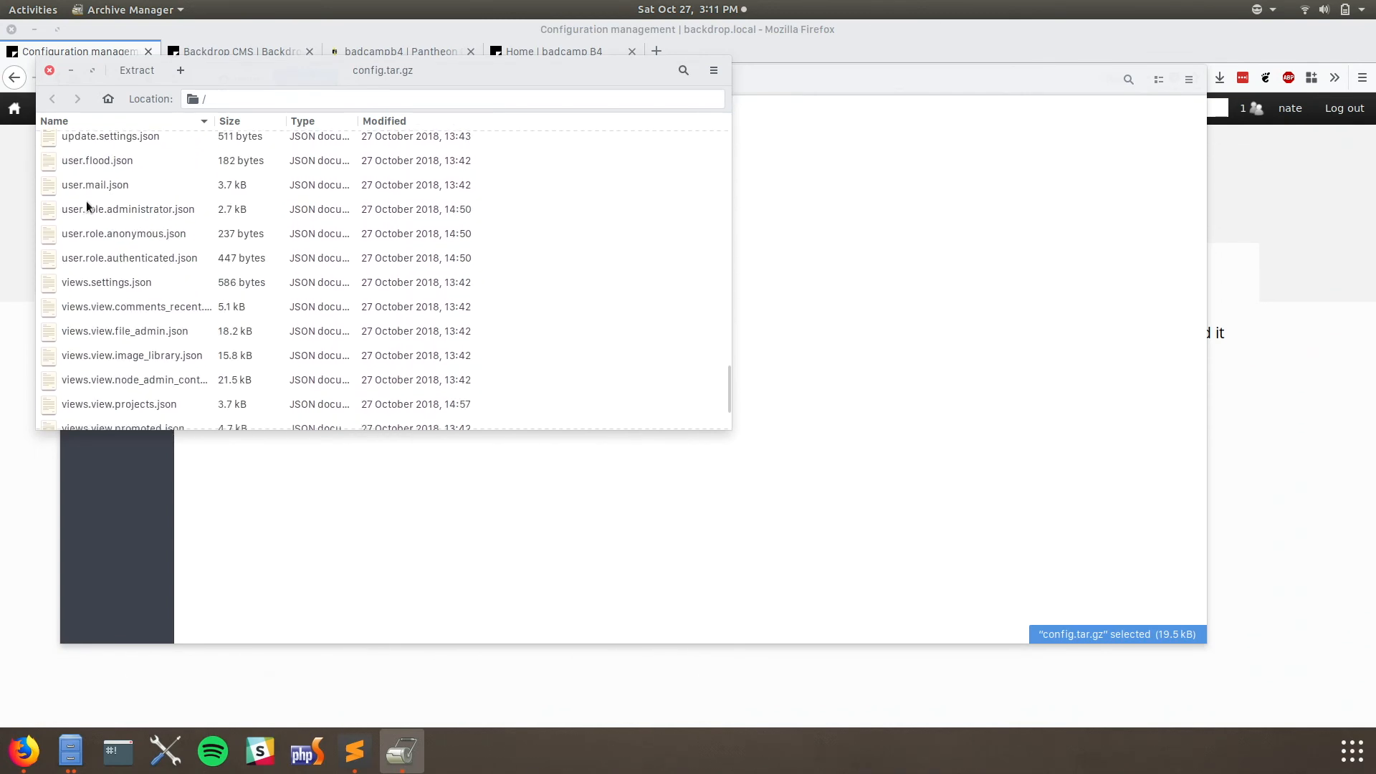
{"action": "scroll", "coordinate": [86, 201], "scroll_direction": "up", "scroll_amount": 20}
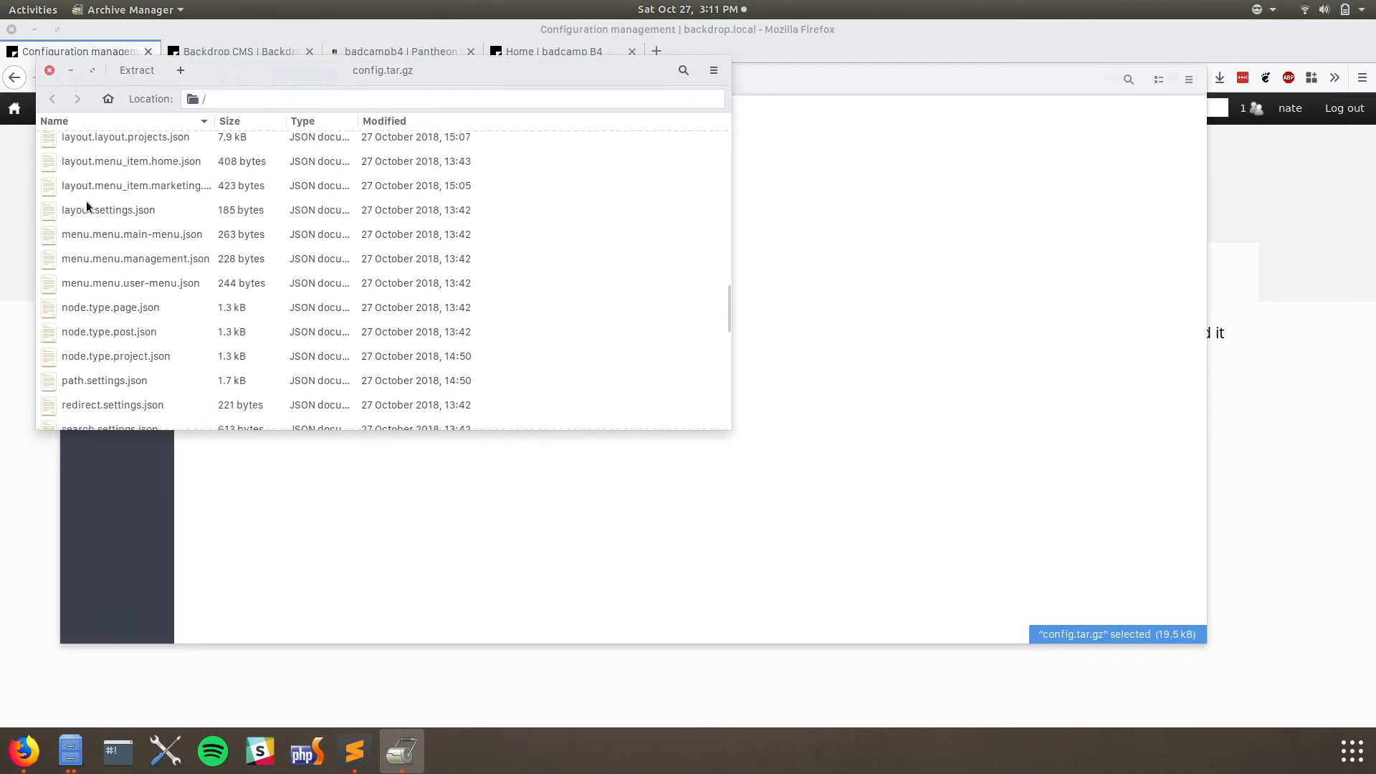
{"action": "left_click", "coordinate": [49, 70]}
{"action": "left_click", "coordinate": [299, 304]}
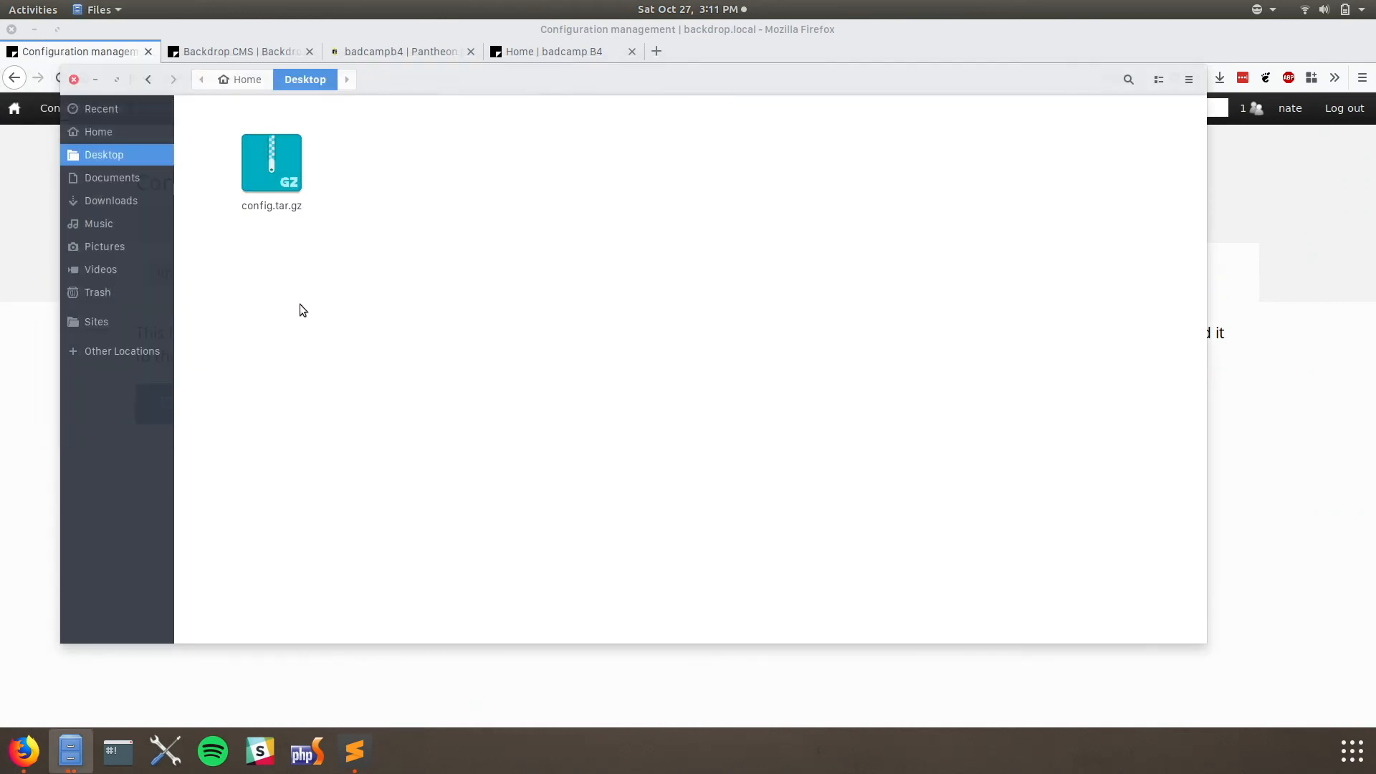
- Switch back to Firefox and bring up the home page of the badcamp B4 site on Pantheon
{"action": "left_click", "coordinate": [33, 372]}
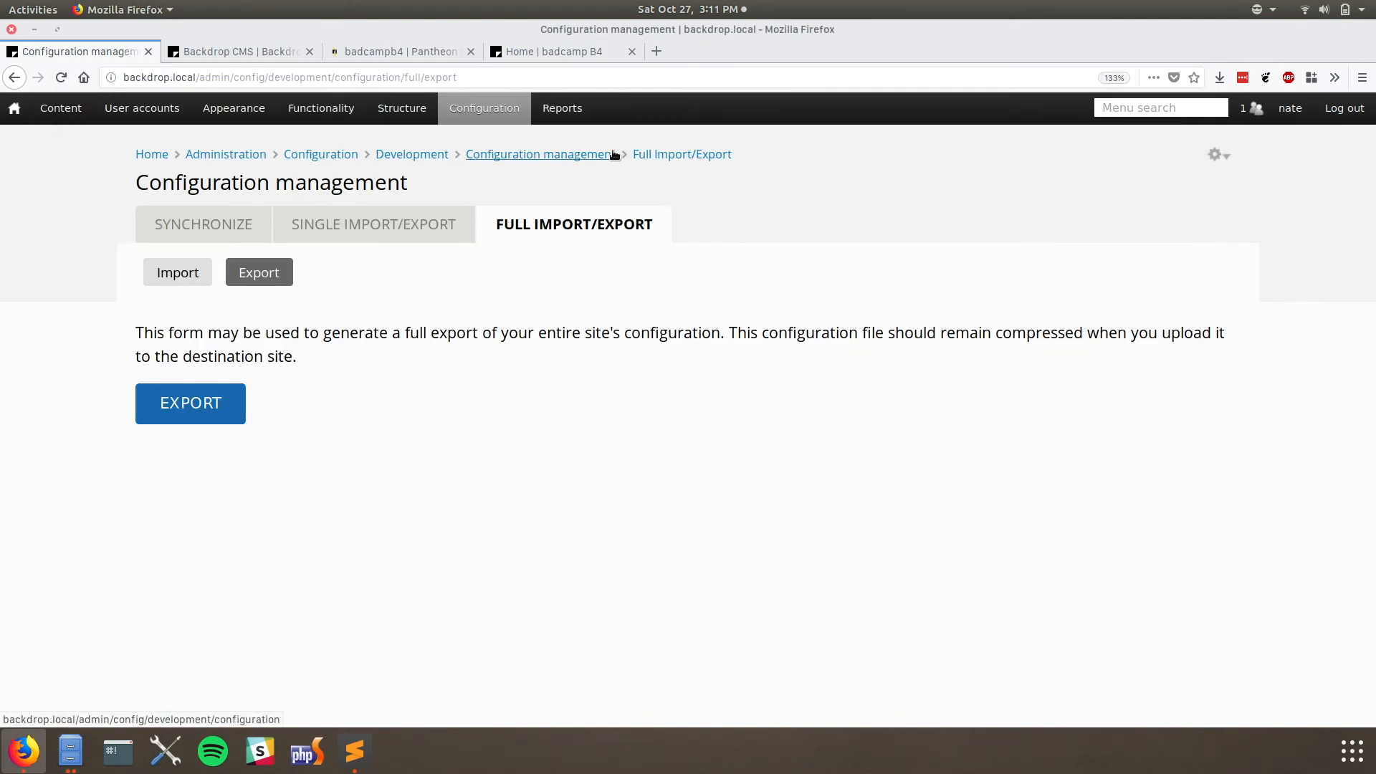
{"action": "left_click", "coordinate": [539, 46]}
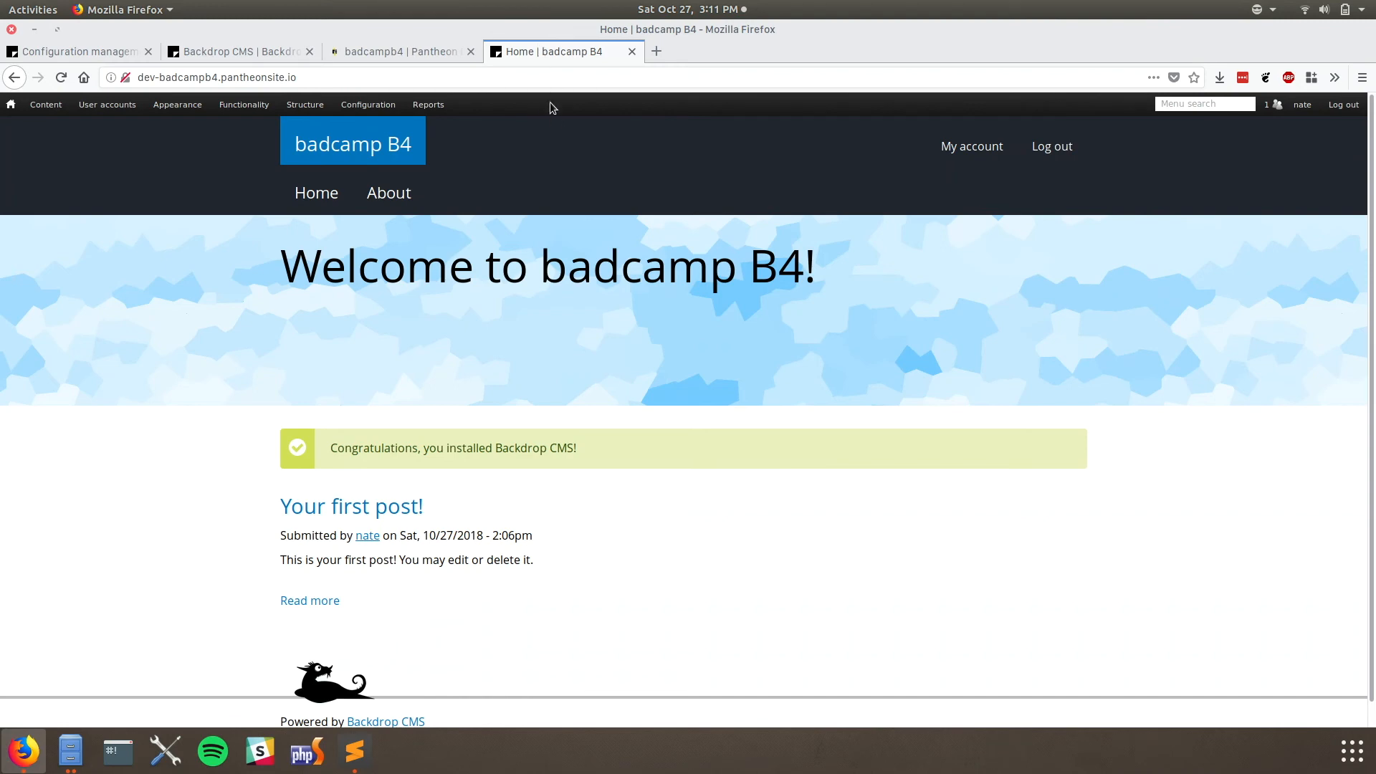
{"action": "left_click", "coordinate": [250, 54]}
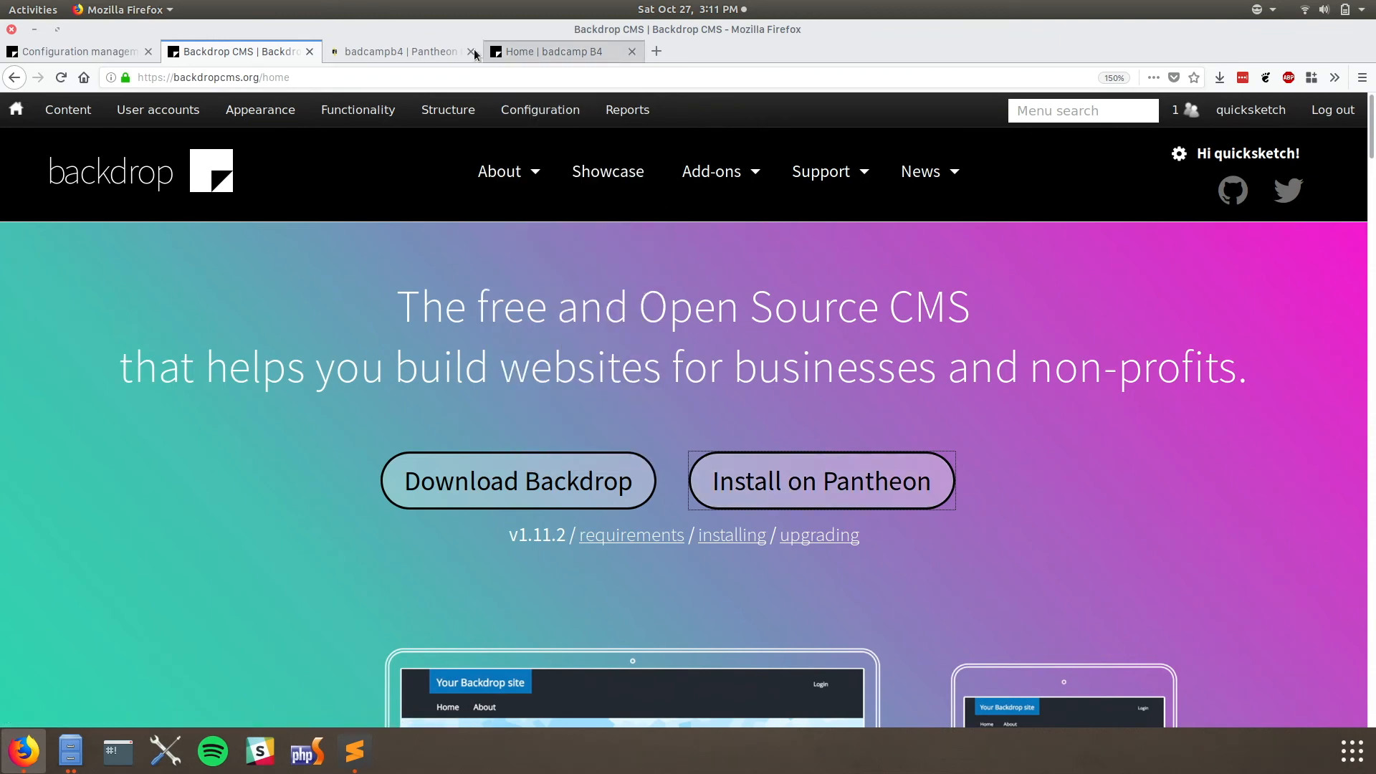
{"action": "left_click", "coordinate": [432, 53]}
{"action": "left_click", "coordinate": [500, 58]}
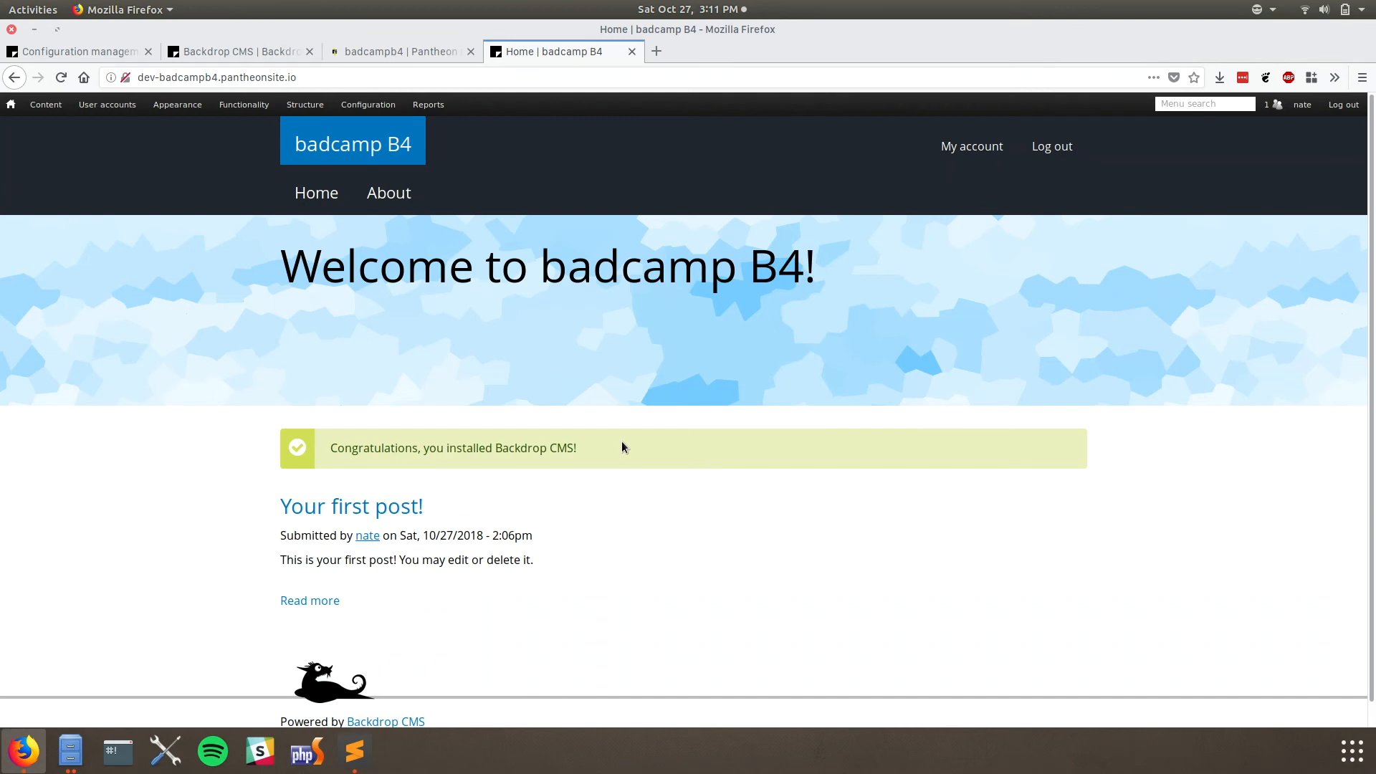
- Open the full configuration import form in the badcamp B4 site's configuration management
{"action": "mouse_move", "coordinate": [369, 104]}
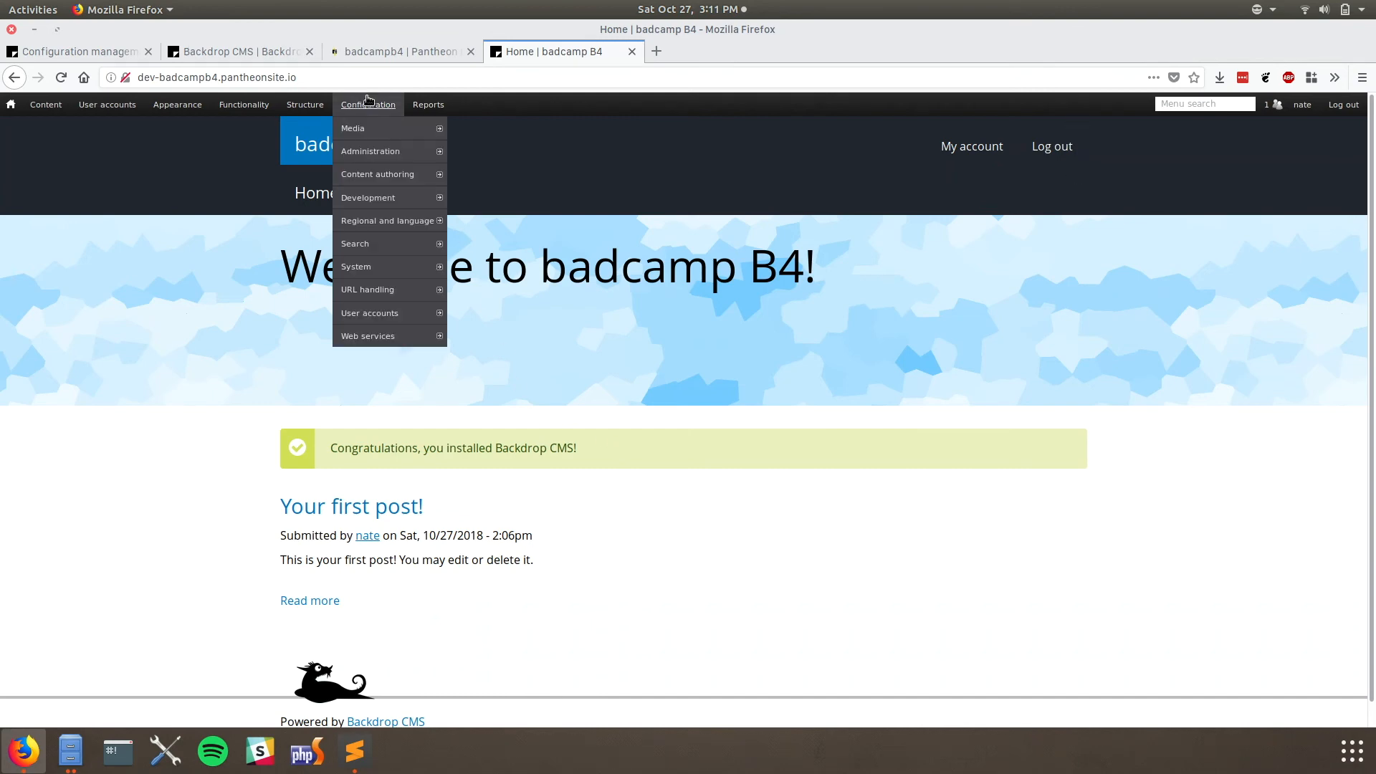
{"action": "mouse_move", "coordinate": [386, 207]}
{"action": "mouse_move", "coordinate": [521, 281]}
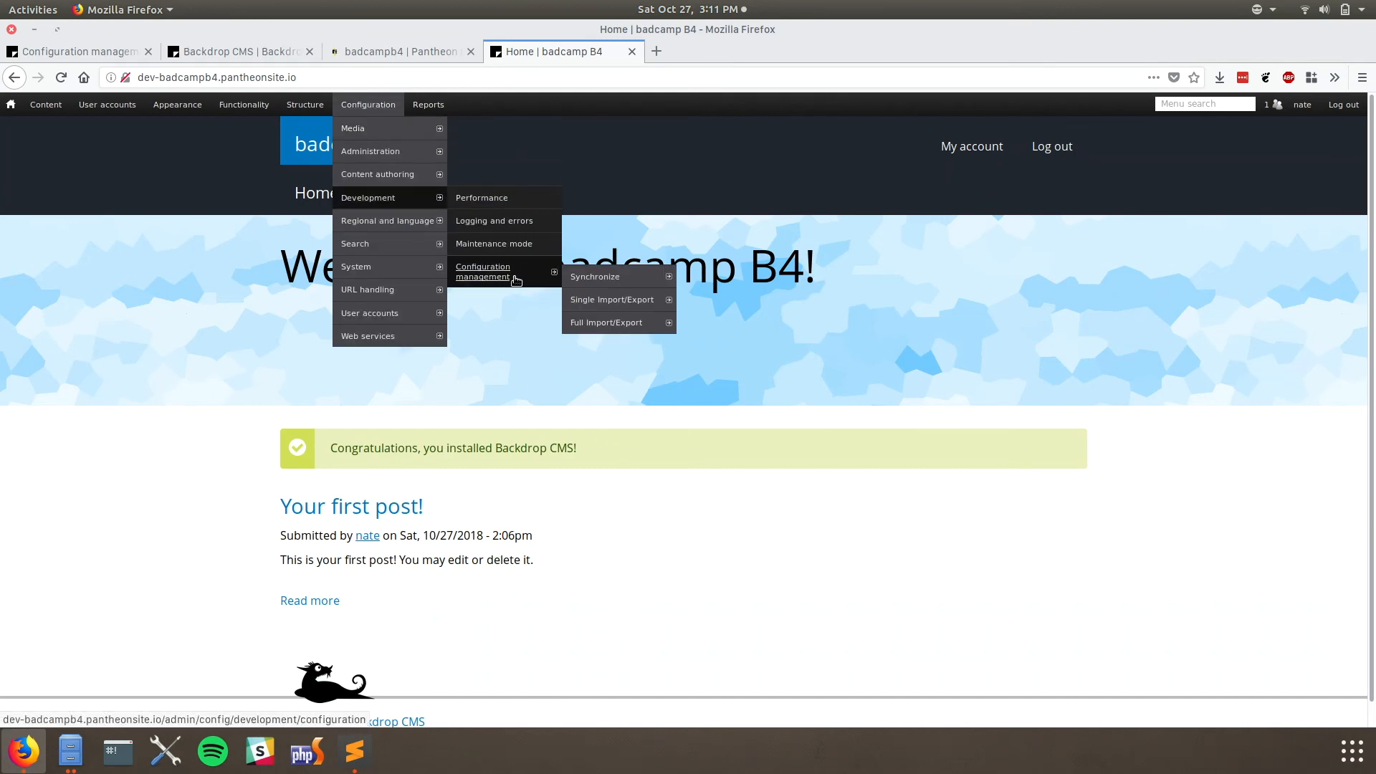
{"action": "mouse_move", "coordinate": [585, 287]}
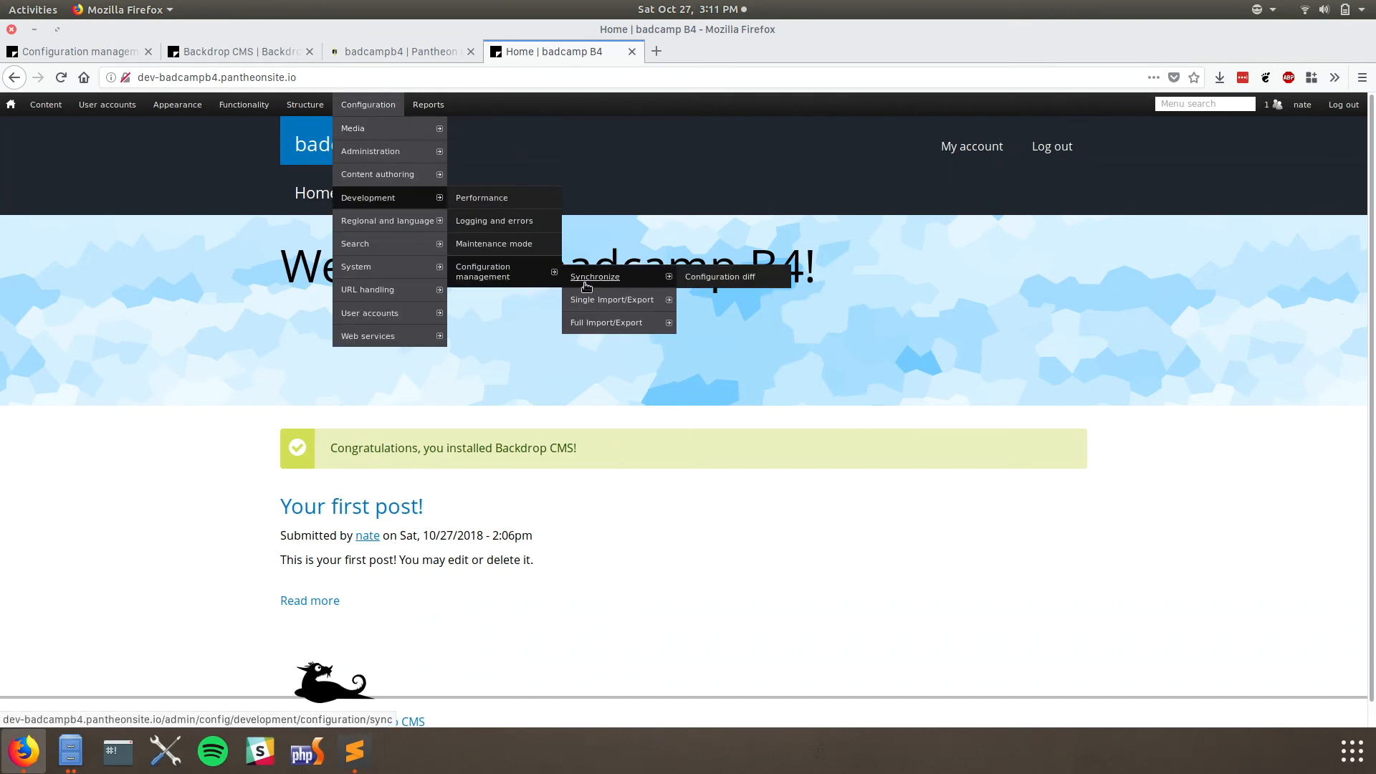
{"action": "left_click", "coordinate": [594, 322]}
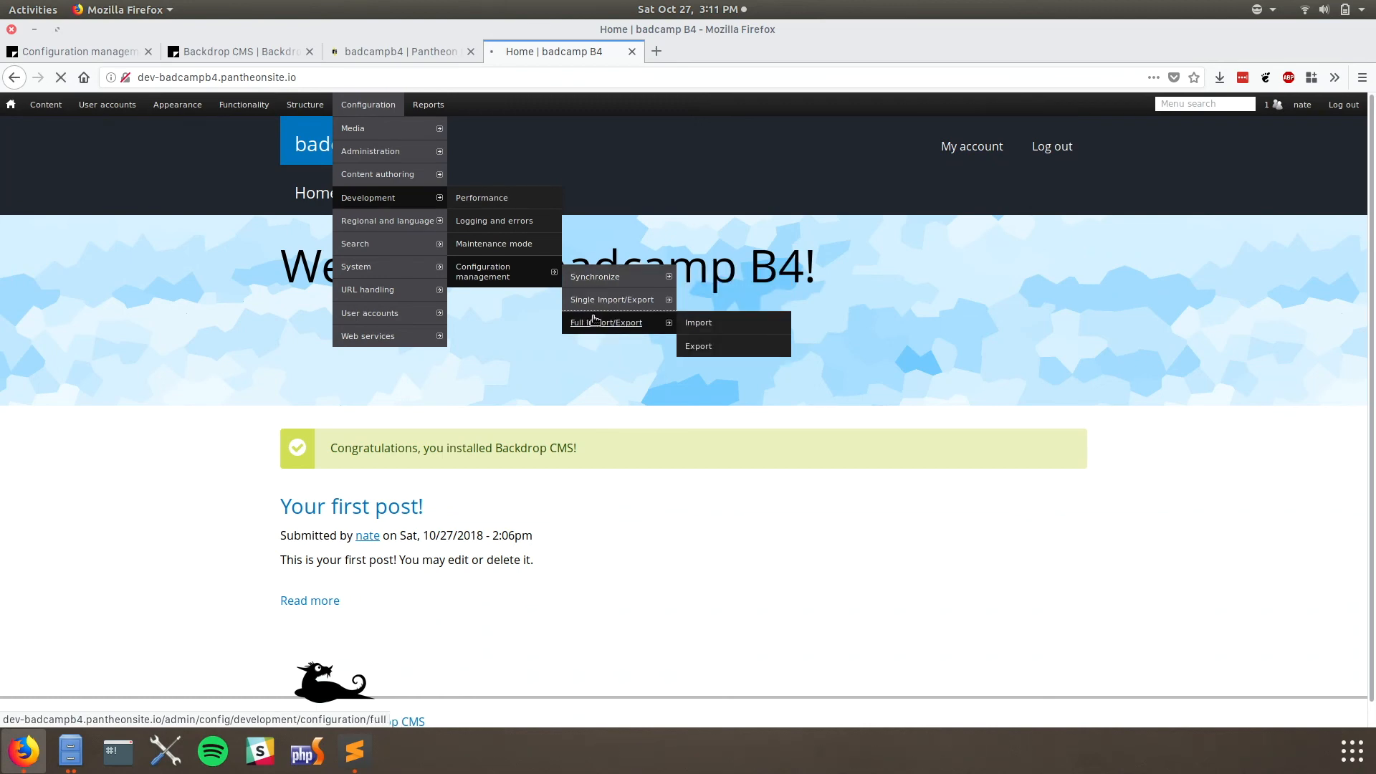
{"action": "key", "text": "ctrl+plus"}
{"action": "key", "text": "ctrl+plus"}
{"action": "key", "text": "ctrl+plus"}
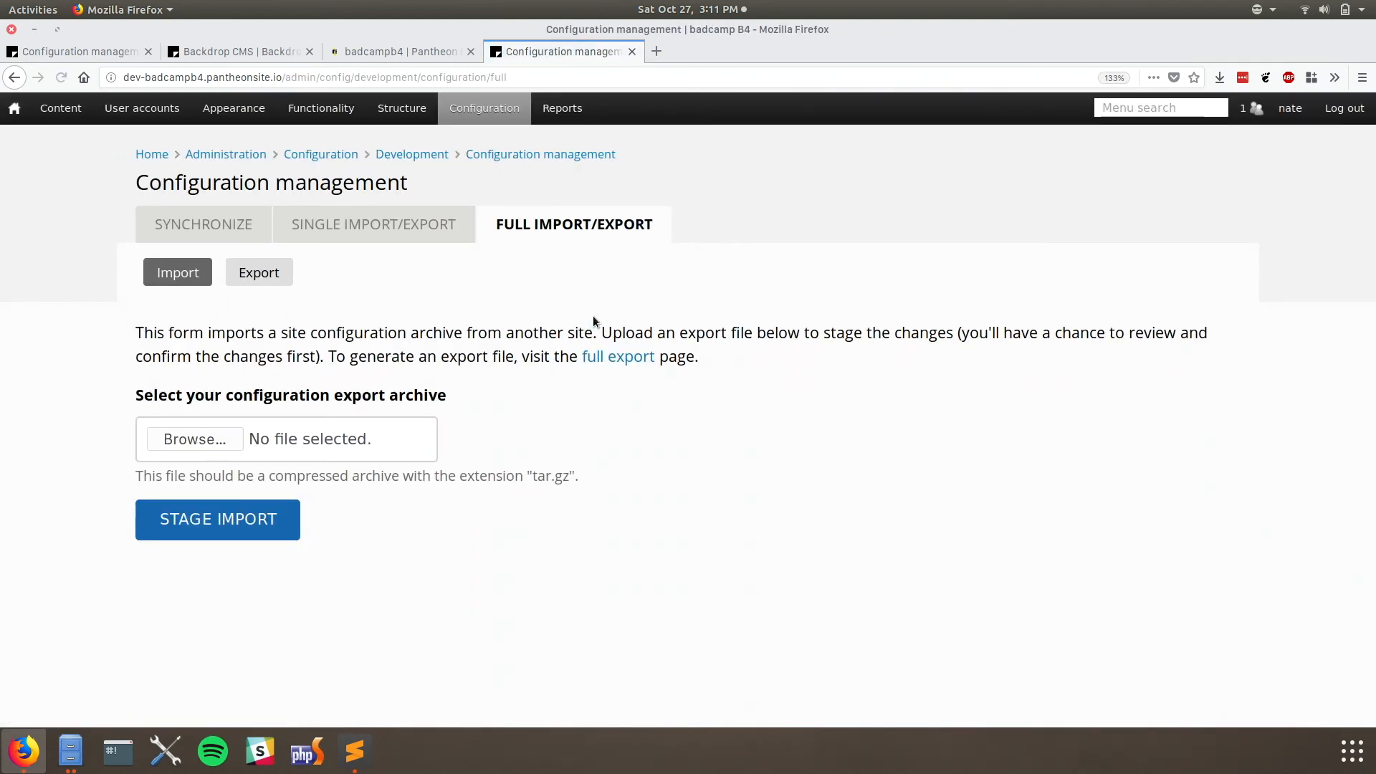
- Upload config.tar.gz from the Desktop folder as the configuration export archive and stage the import
{"action": "left_click", "coordinate": [166, 440]}
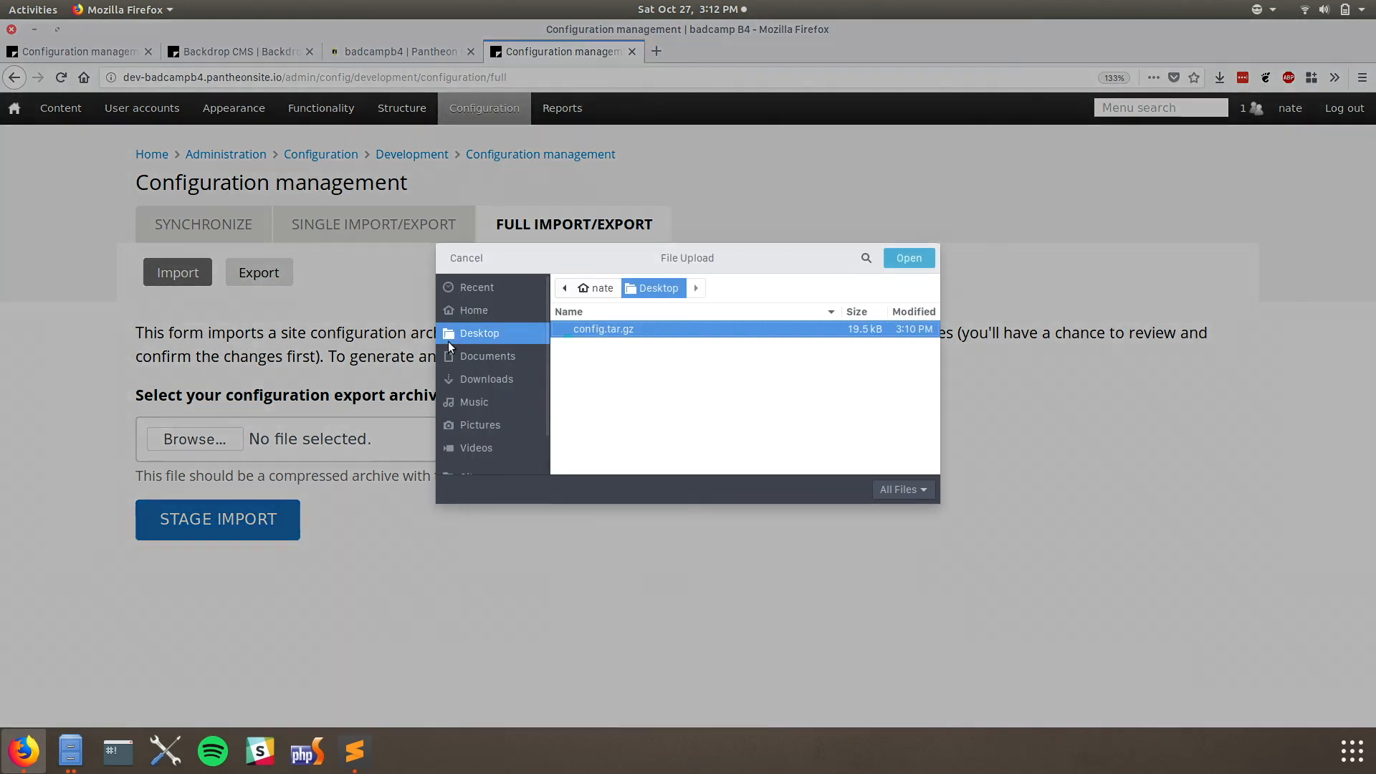
{"action": "double_click", "coordinate": [589, 336]}
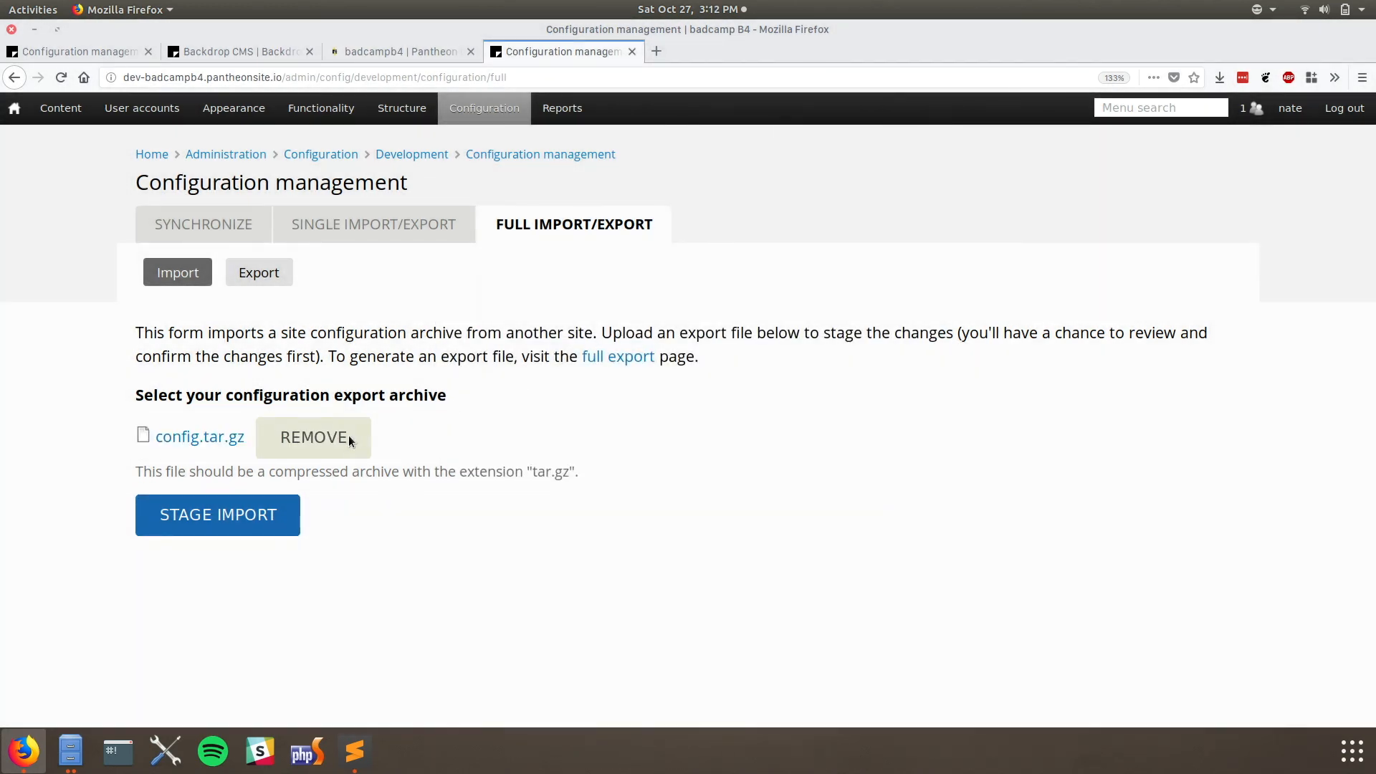
{"action": "left_click", "coordinate": [241, 522]}
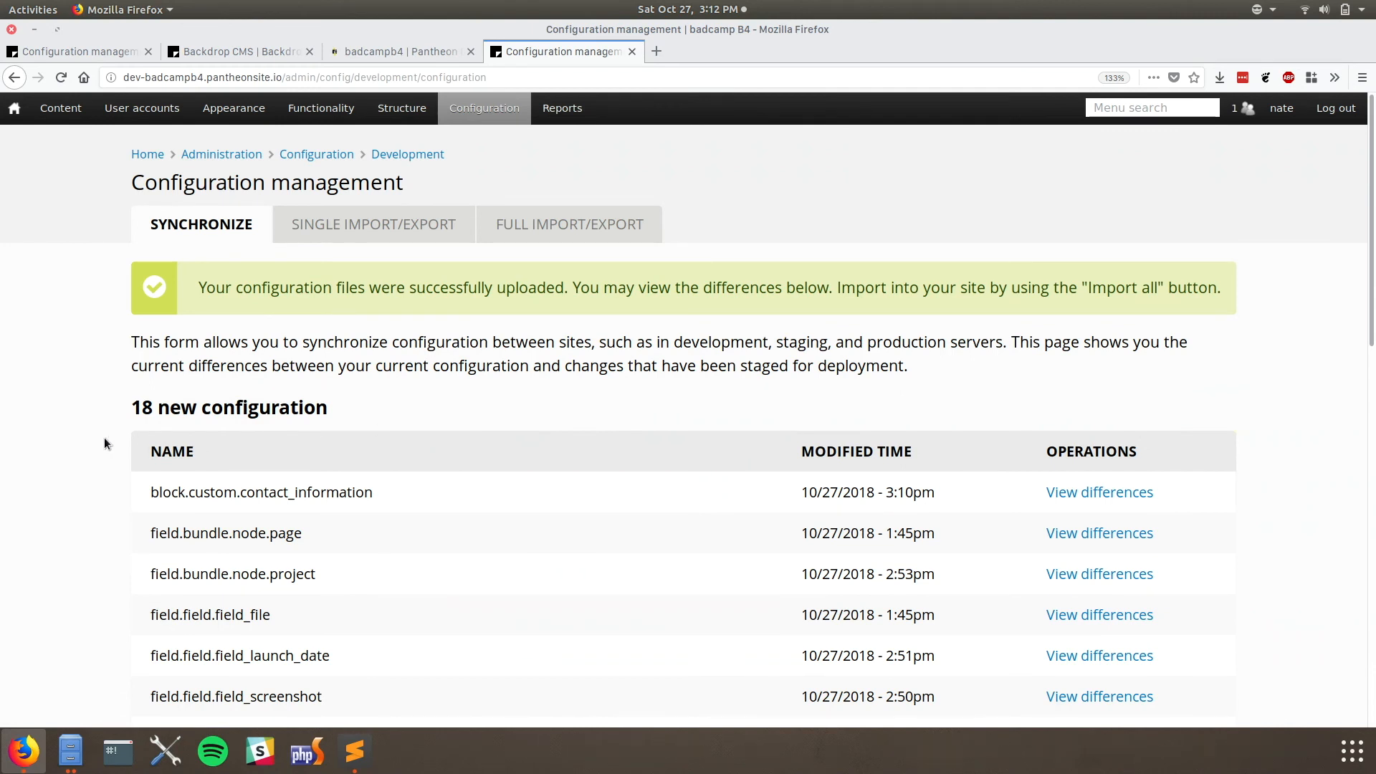
- Review the list of new staged configurations and view the differences for field.bundle.node.page, closing the comparison when done
{"action": "scroll", "coordinate": [105, 444], "scroll_direction": "down", "scroll_amount": 5}
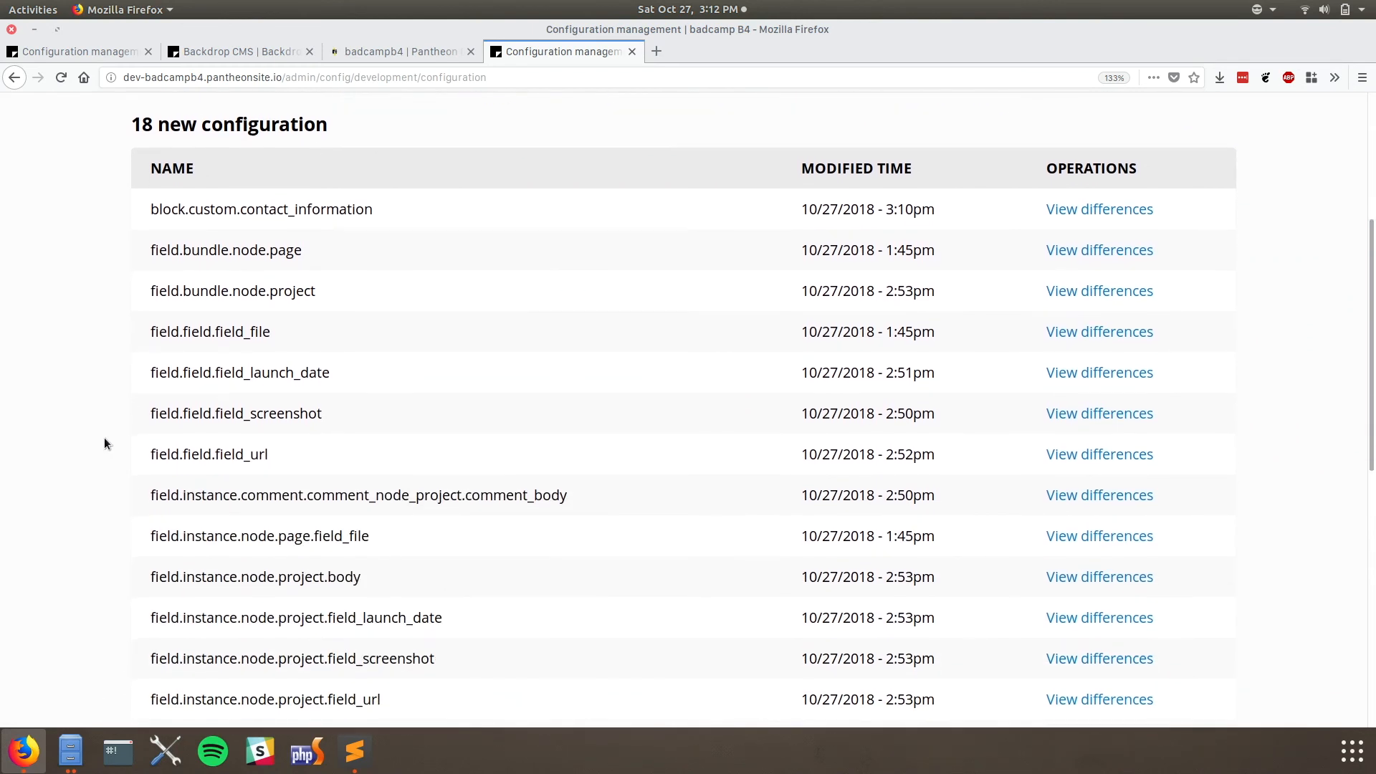
{"action": "scroll", "coordinate": [105, 444], "scroll_direction": "down", "scroll_amount": 1}
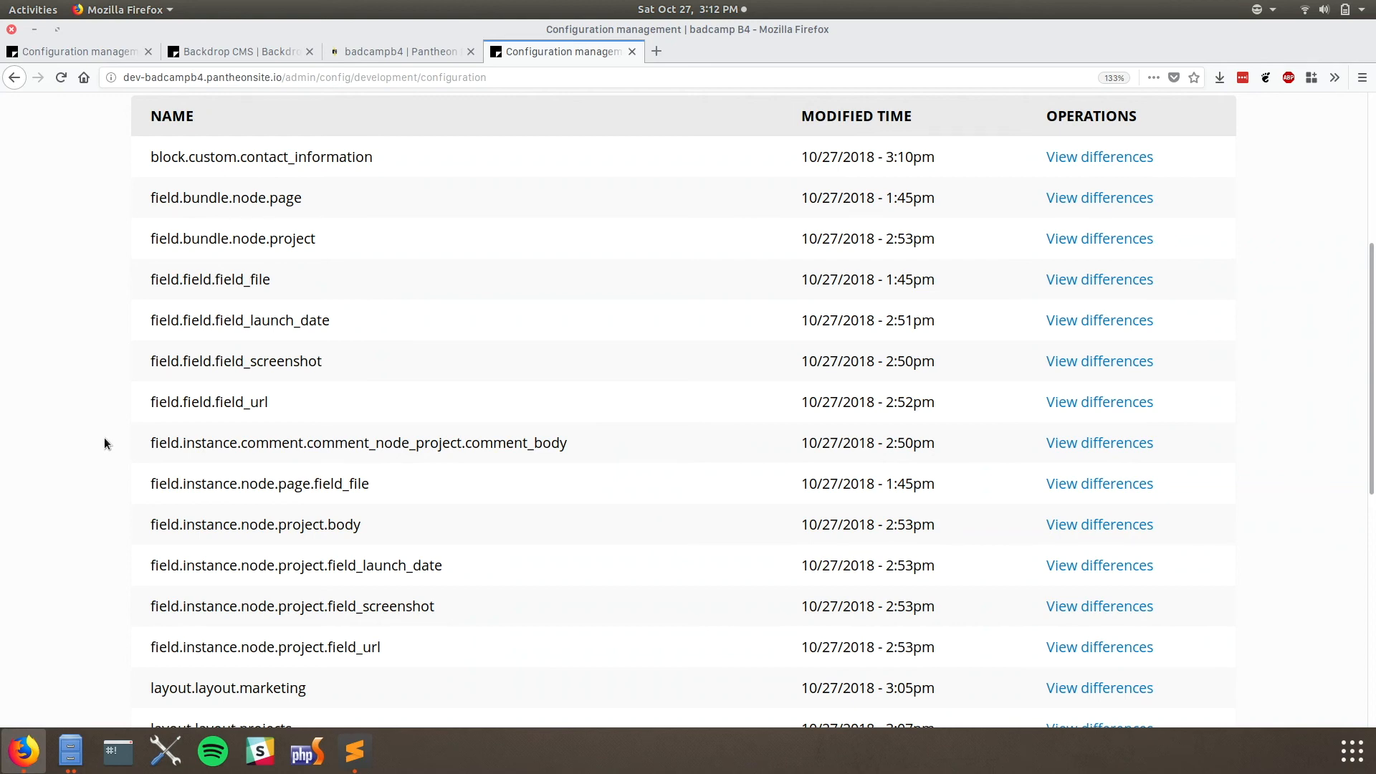
{"action": "scroll", "coordinate": [105, 441], "scroll_direction": "up", "scroll_amount": 3}
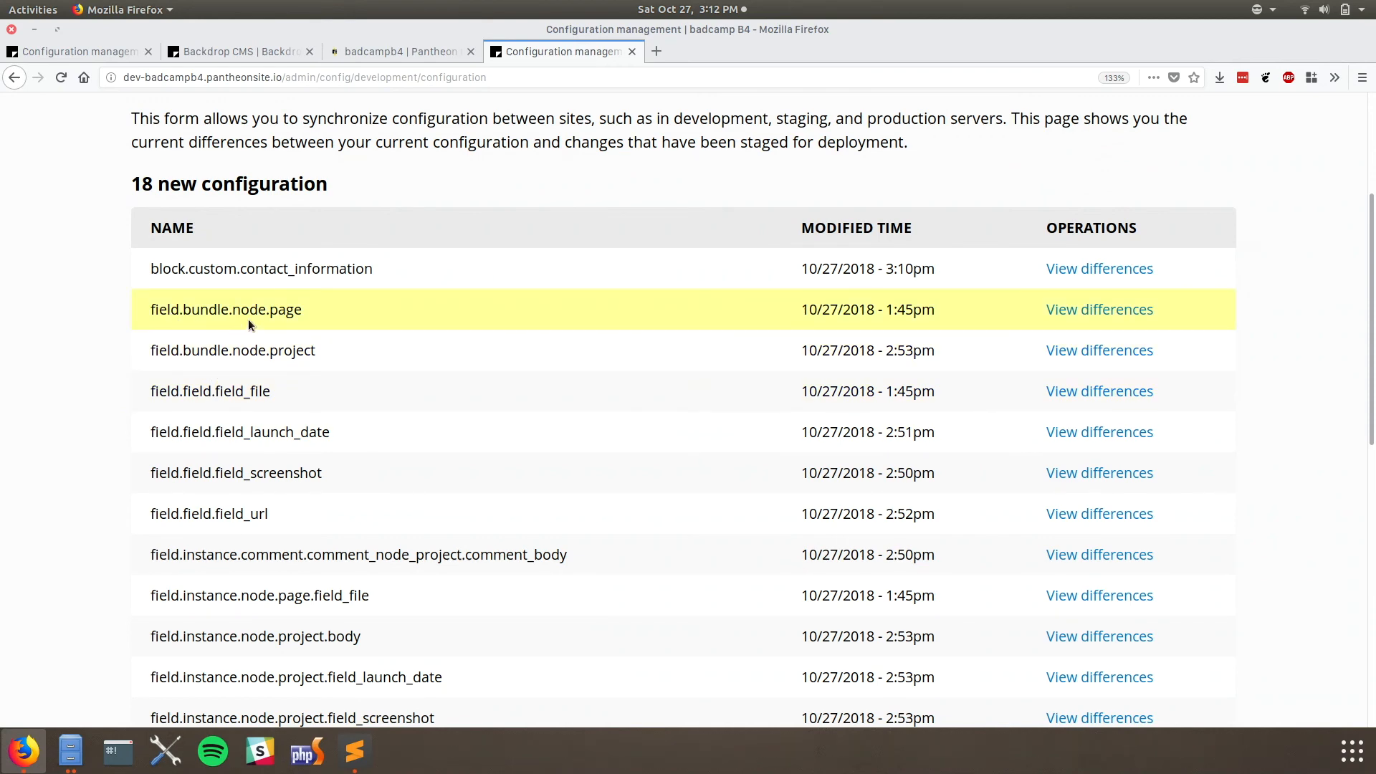
{"action": "left_click", "coordinate": [1101, 311]}
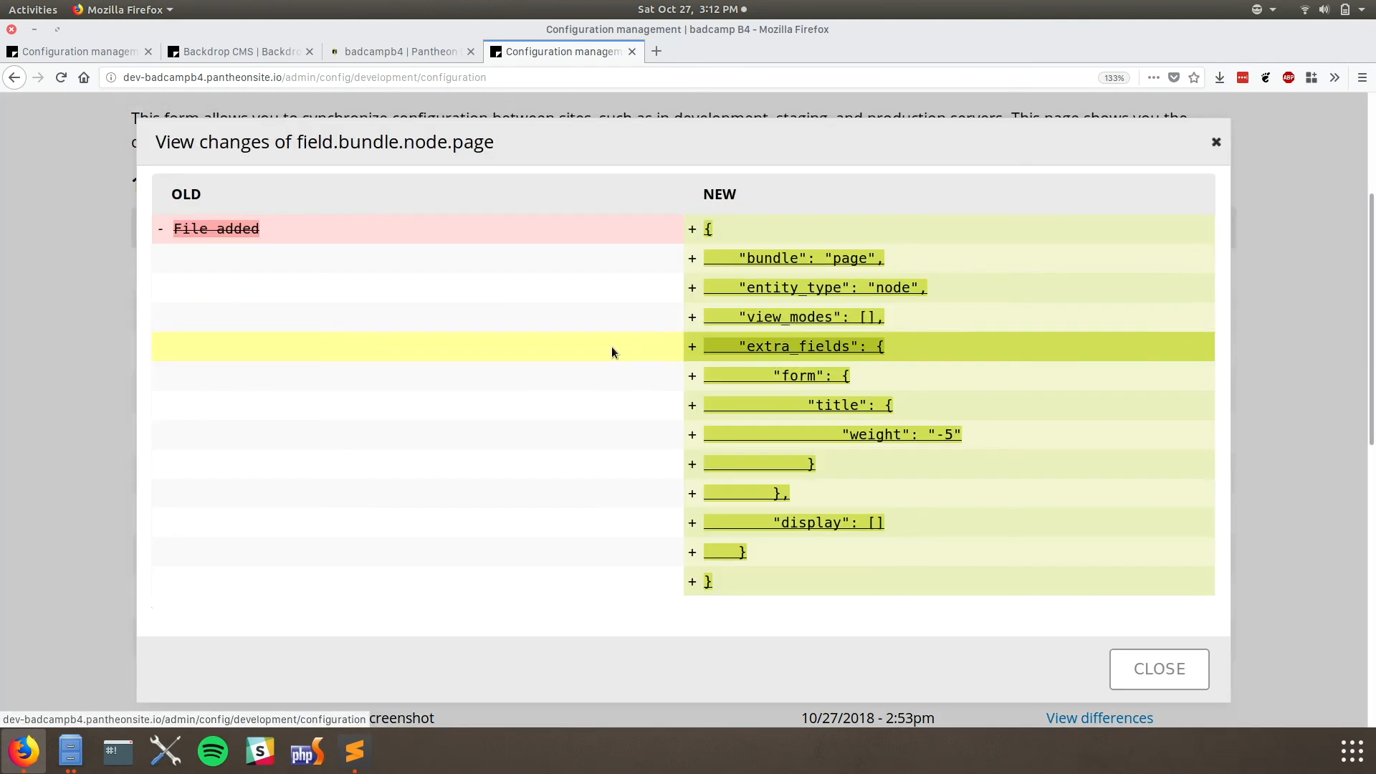
{"action": "left_click", "coordinate": [1218, 139]}
- Go through the changed configurations and examine the old and new values of system.core, closing the comparison when done
{"action": "scroll", "coordinate": [717, 336], "scroll_direction": "down", "scroll_amount": 5}
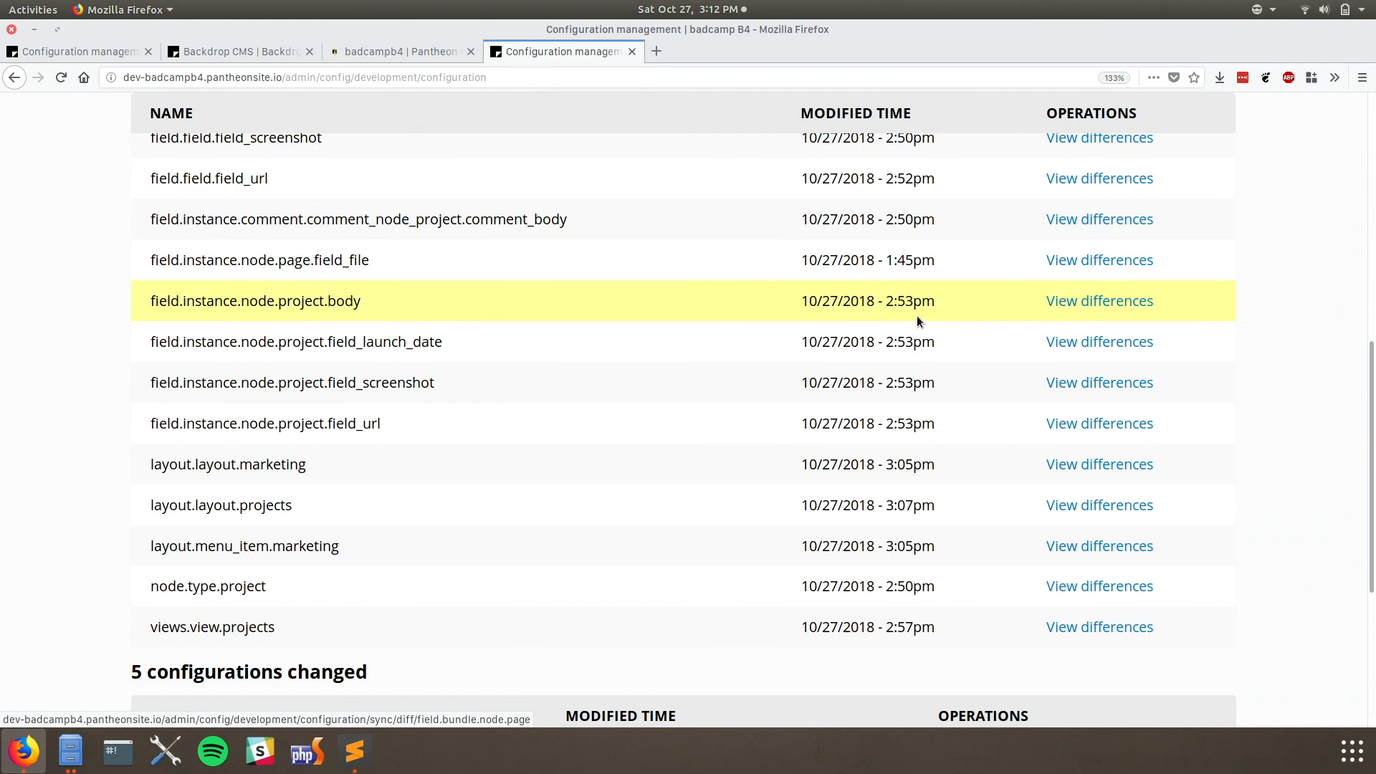
{"action": "scroll", "coordinate": [918, 320], "scroll_direction": "down", "scroll_amount": 4}
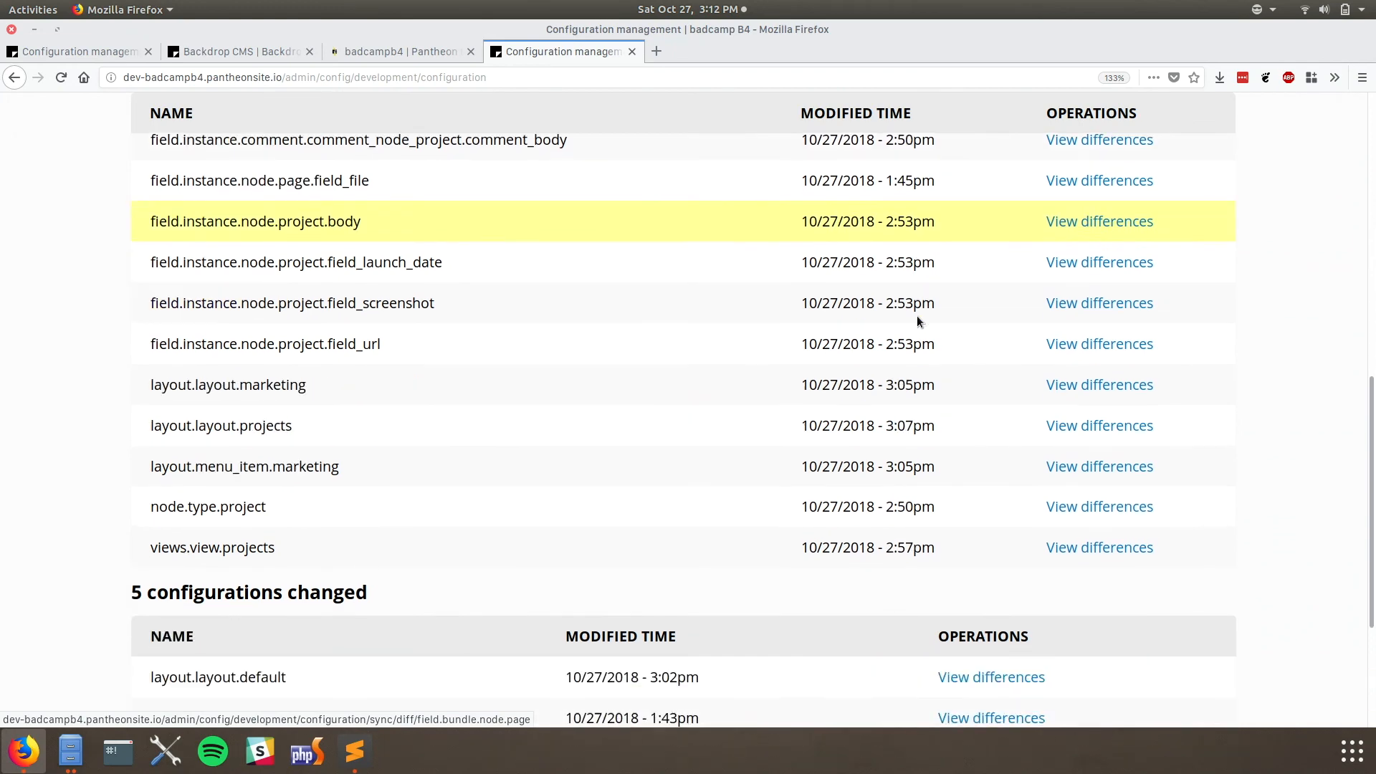
{"action": "scroll", "coordinate": [918, 316], "scroll_direction": "down", "scroll_amount": 1}
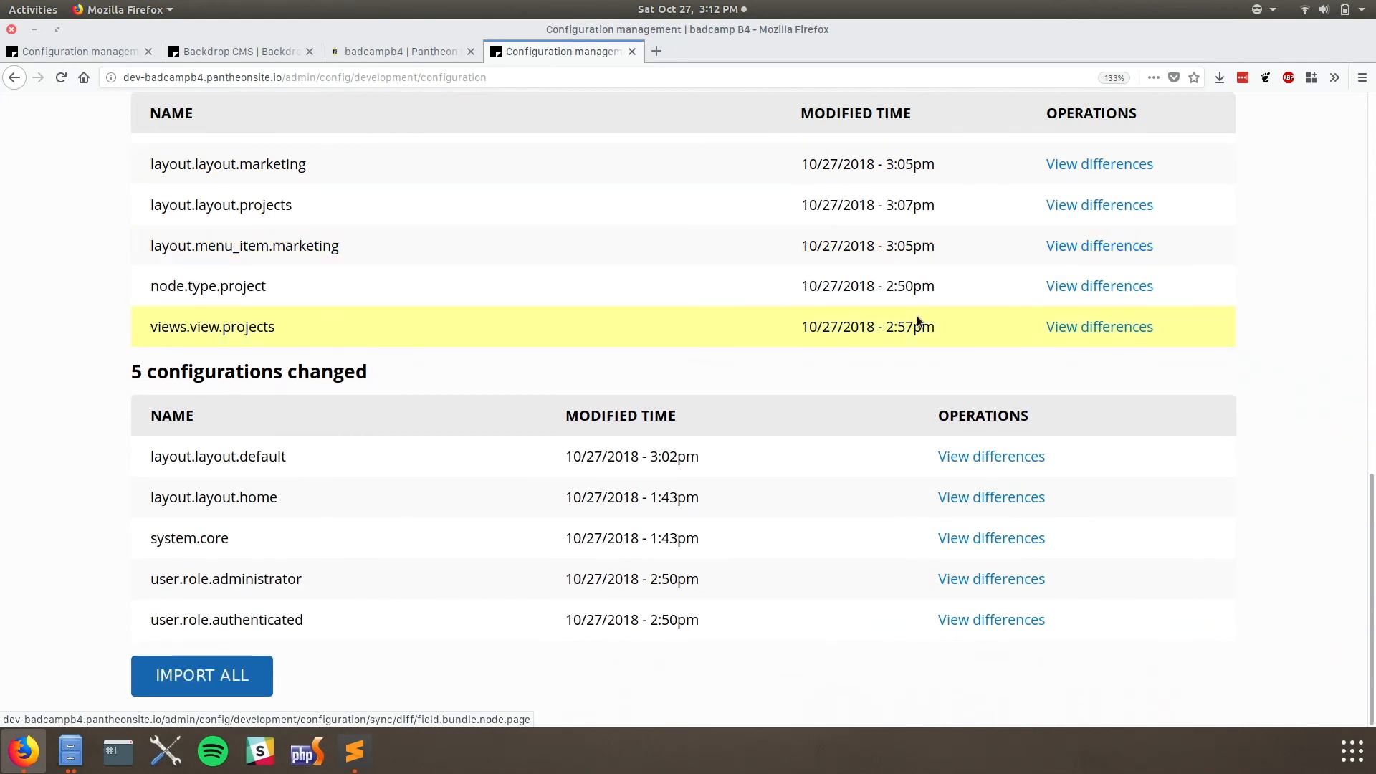
{"action": "left_click", "coordinate": [952, 540]}
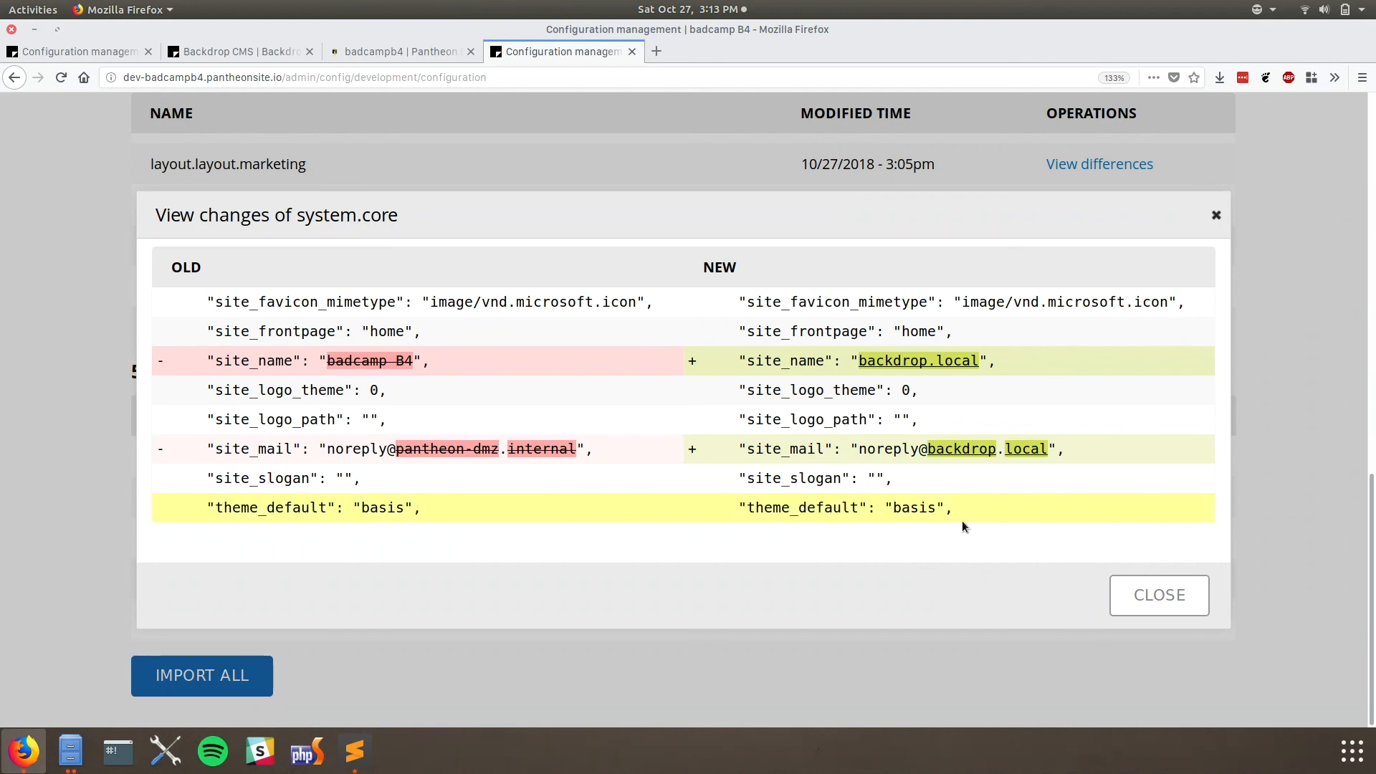
{"action": "left_click", "coordinate": [1215, 218]}
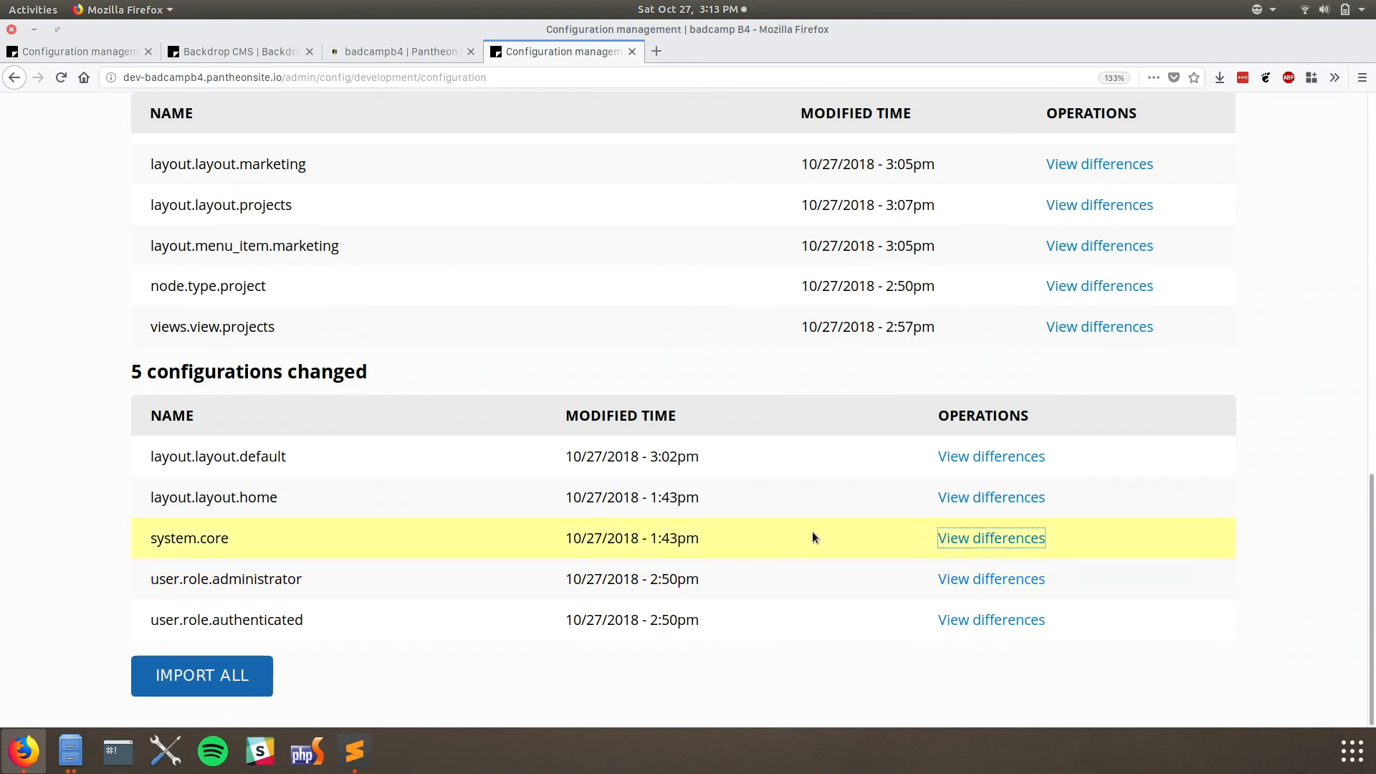
- Examine all differences in layout.layout.default to the end of the comparison and close it
{"action": "left_click", "coordinate": [965, 461]}
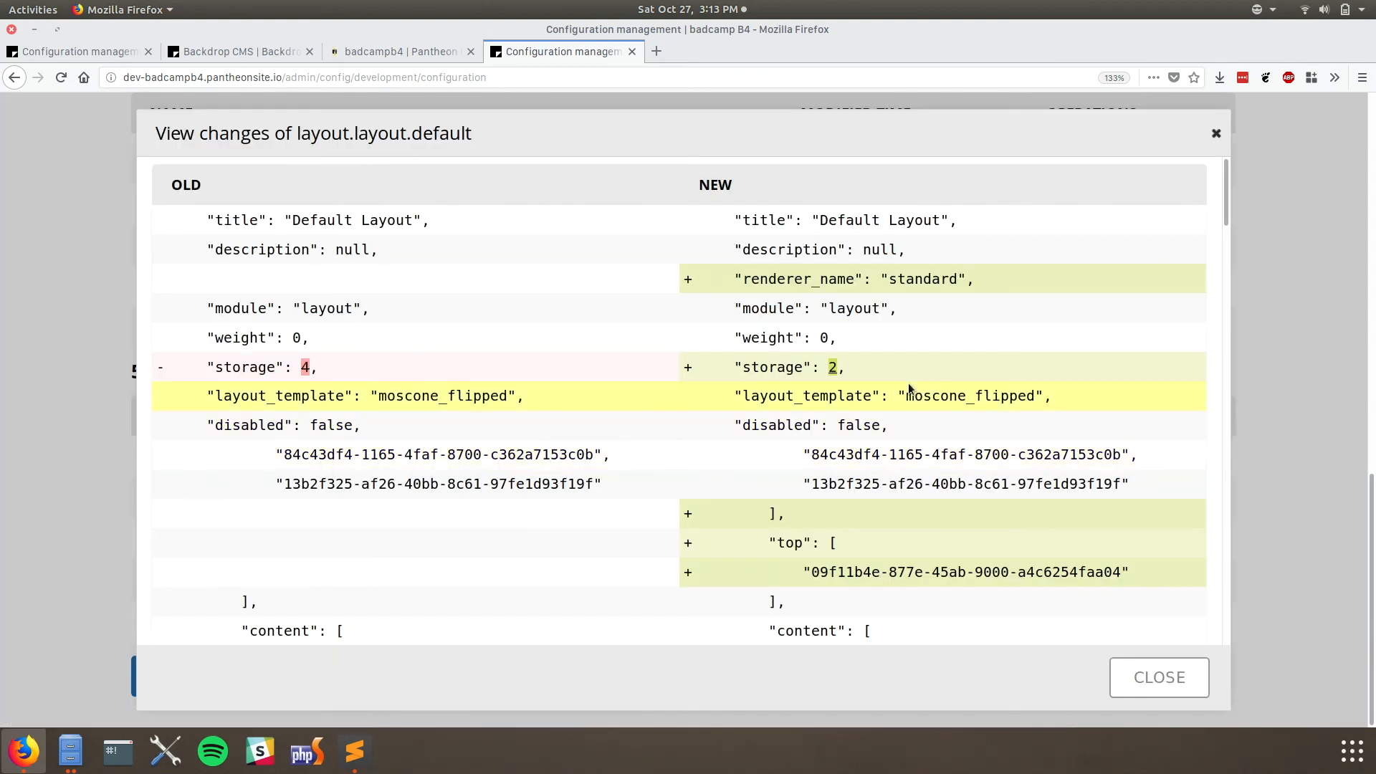
{"action": "scroll", "coordinate": [909, 389], "scroll_direction": "down", "scroll_amount": 5}
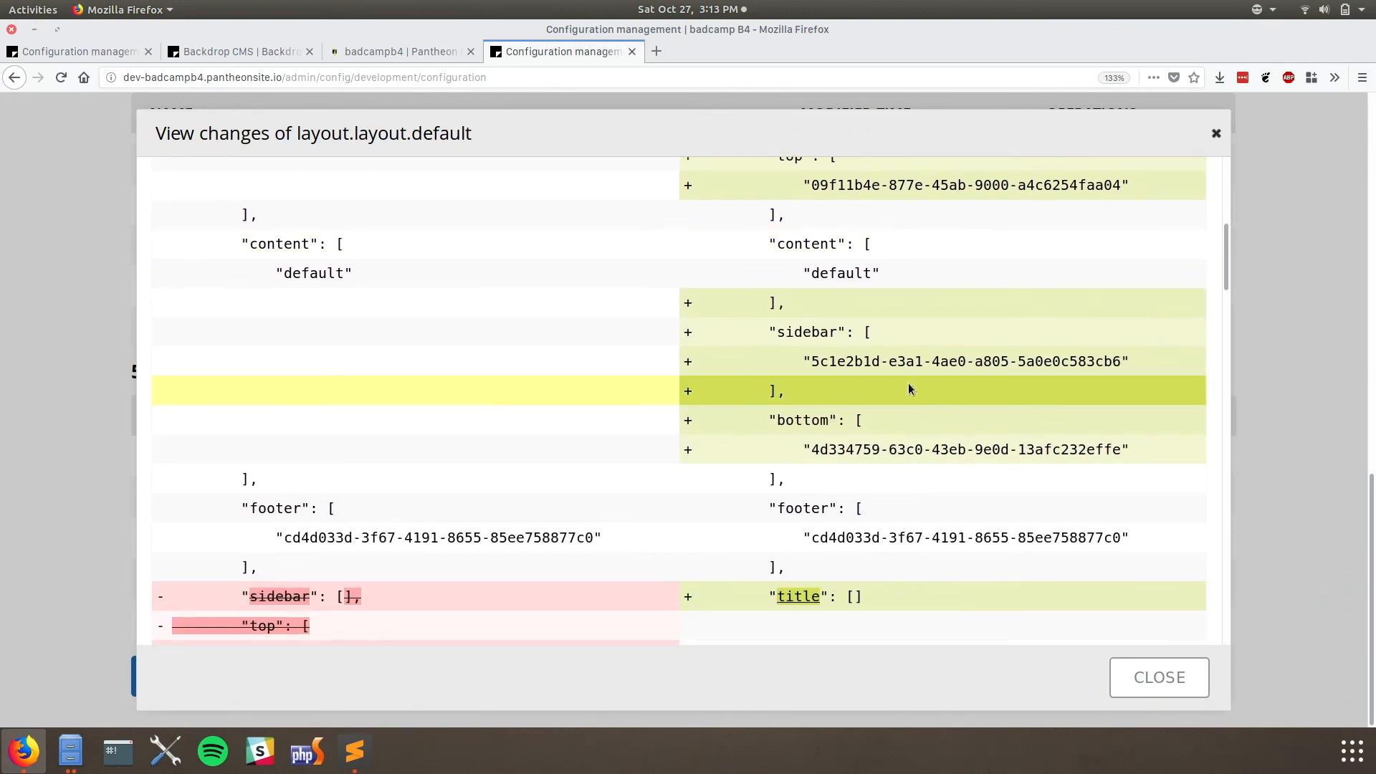
{"action": "scroll", "coordinate": [909, 389], "scroll_direction": "down", "scroll_amount": 8}
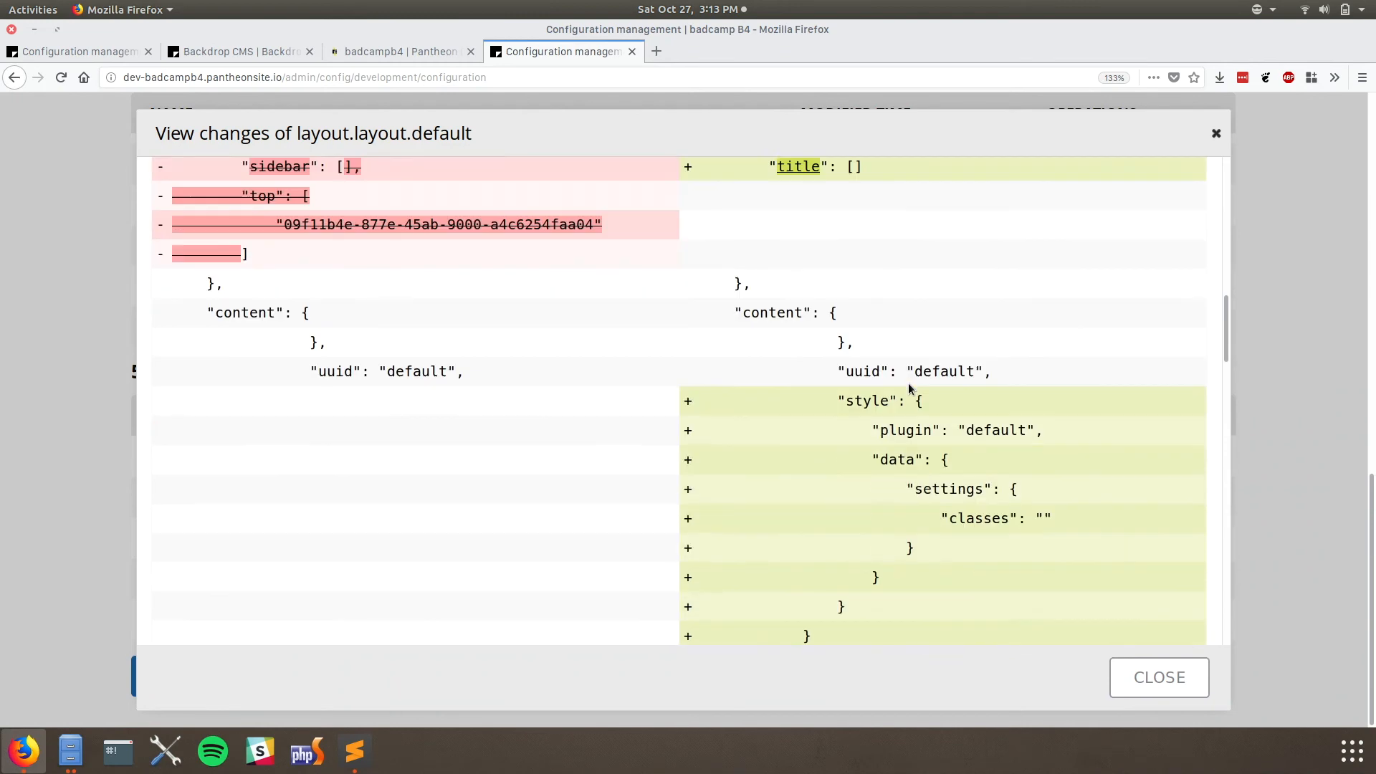
{"action": "scroll", "coordinate": [909, 383], "scroll_direction": "down", "scroll_amount": 5}
{"action": "scroll", "coordinate": [909, 382], "scroll_direction": "down", "scroll_amount": 10}
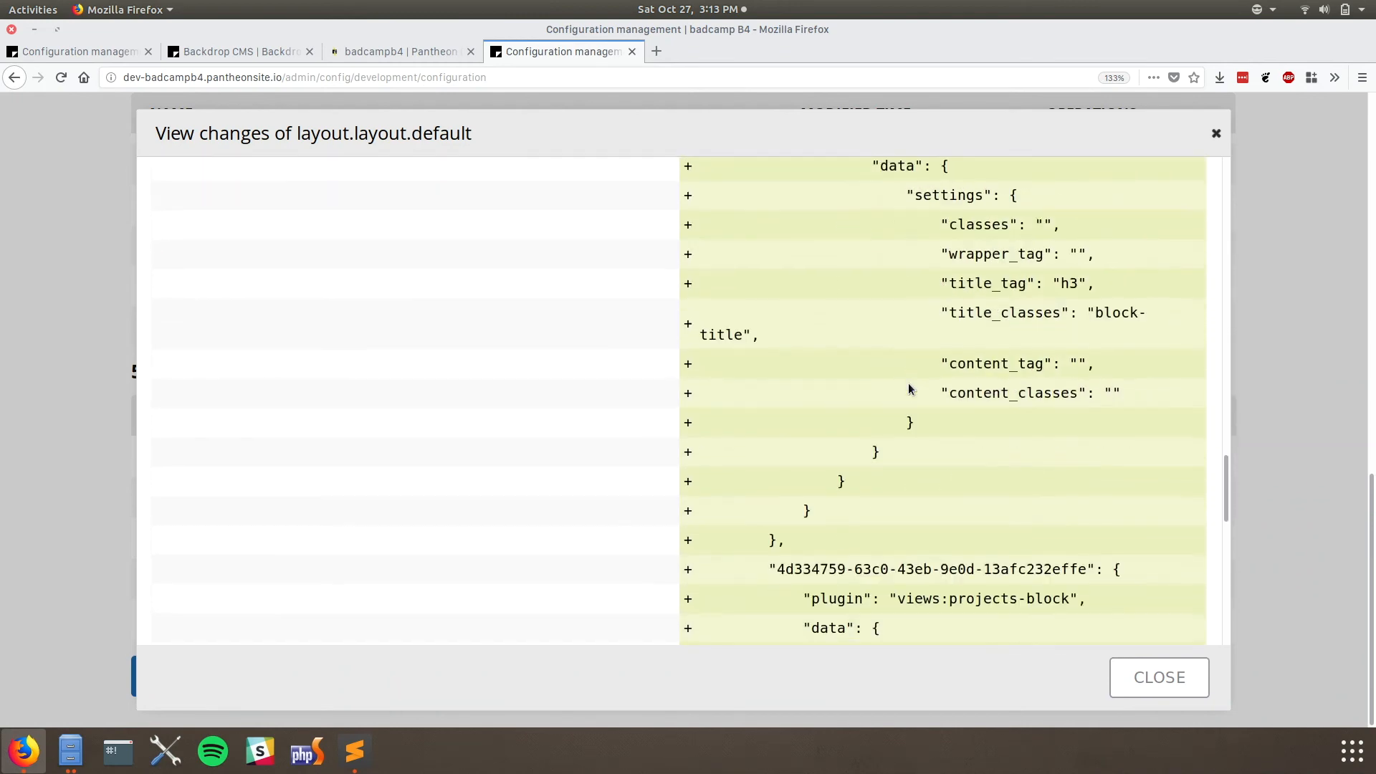
{"action": "scroll", "coordinate": [909, 383], "scroll_direction": "down", "scroll_amount": 6}
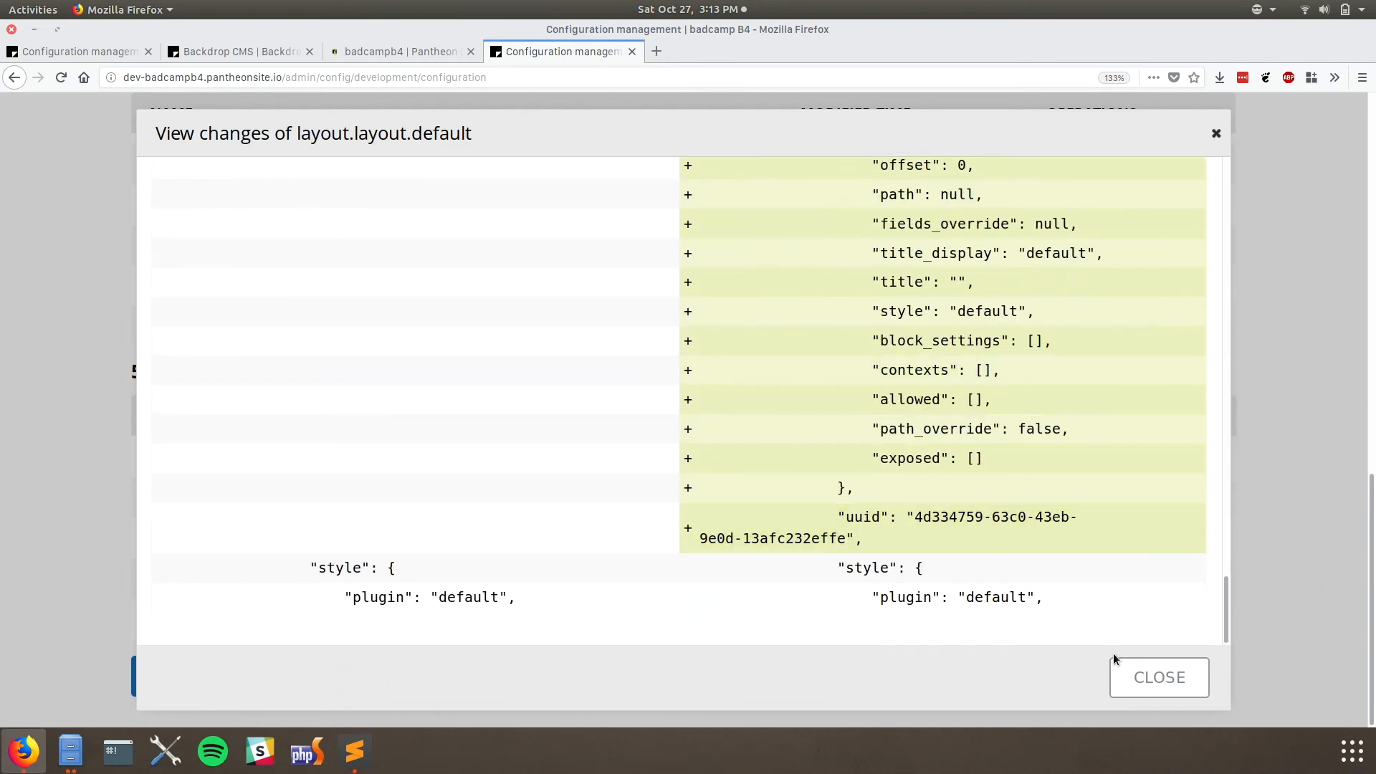
{"action": "left_click", "coordinate": [1150, 676]}
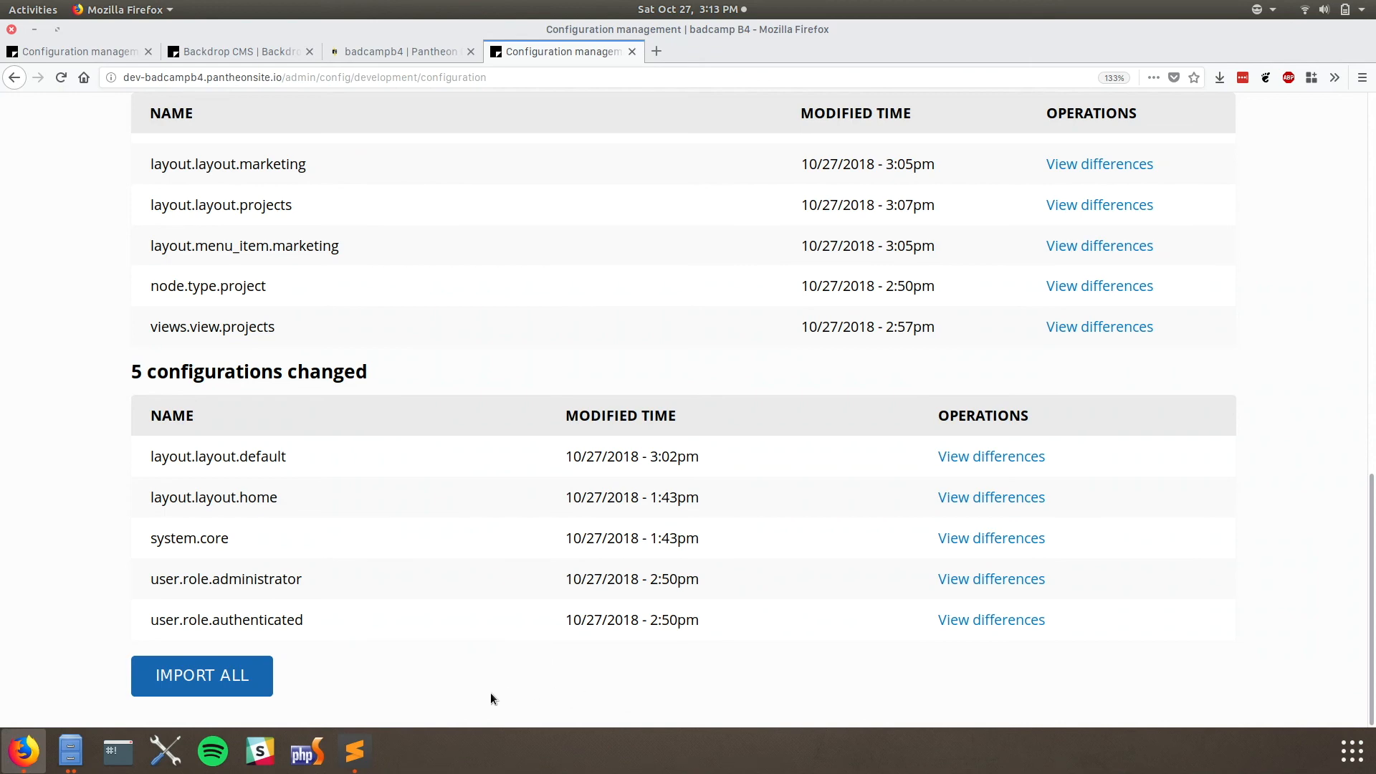
- Import all staged configuration changes into the site
{"action": "left_click", "coordinate": [182, 687]}
{"action": "scroll", "coordinate": [349, 496], "scroll_direction": "up", "scroll_amount": 15}
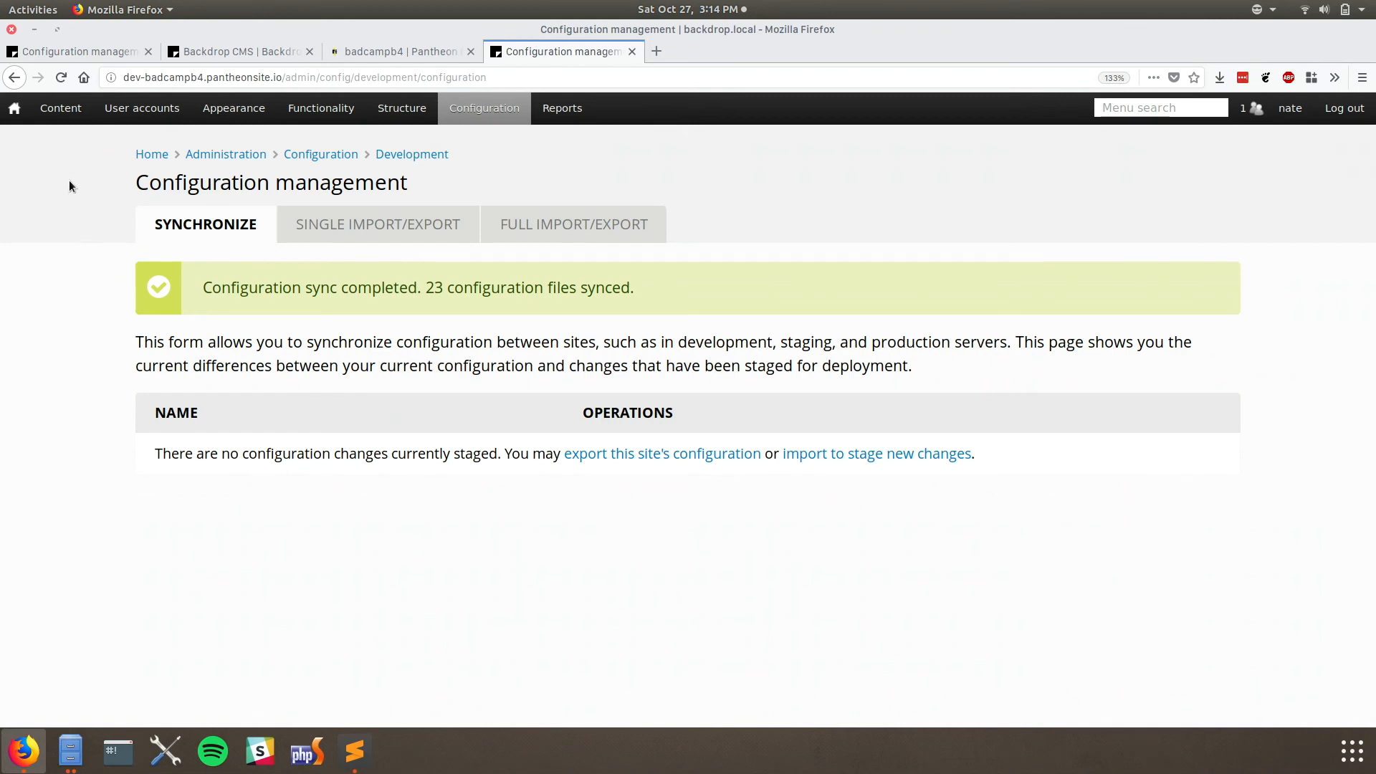
- Open the form for adding Project content and look over its fields to check the imported content type
{"action": "mouse_move", "coordinate": [61, 109]}
{"action": "mouse_move", "coordinate": [66, 142]}
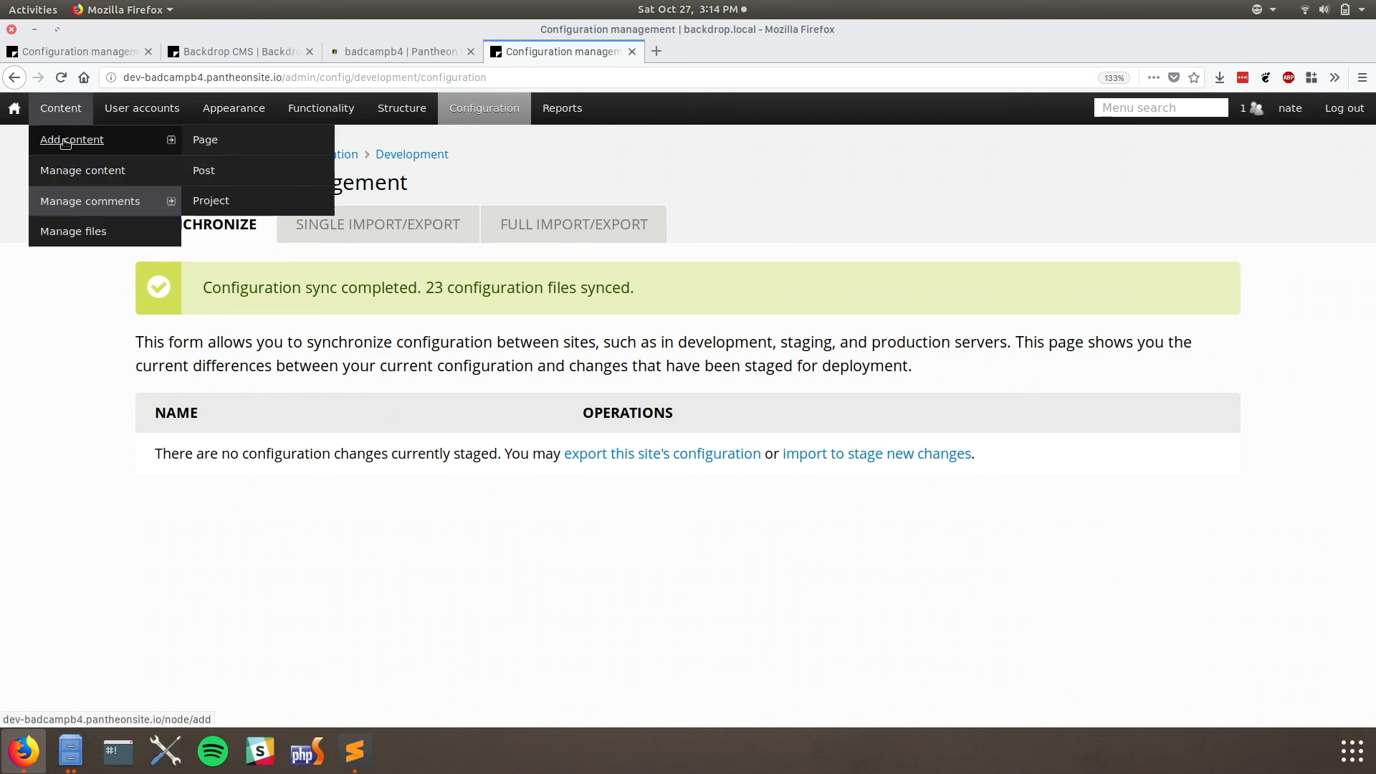
{"action": "left_click", "coordinate": [244, 203]}
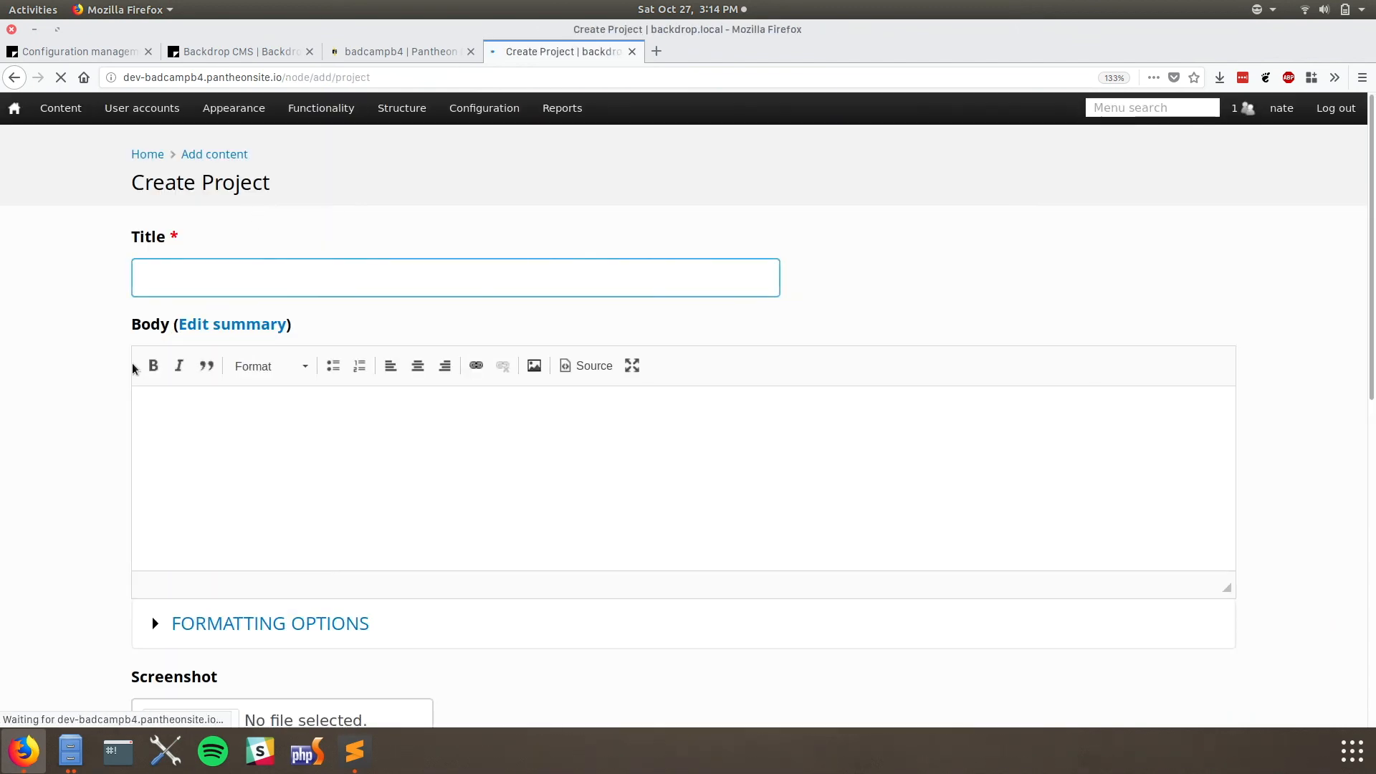
{"action": "scroll", "coordinate": [97, 366], "scroll_direction": "down", "scroll_amount": 5}
{"action": "scroll", "coordinate": [96, 365], "scroll_direction": "up", "scroll_amount": 5}
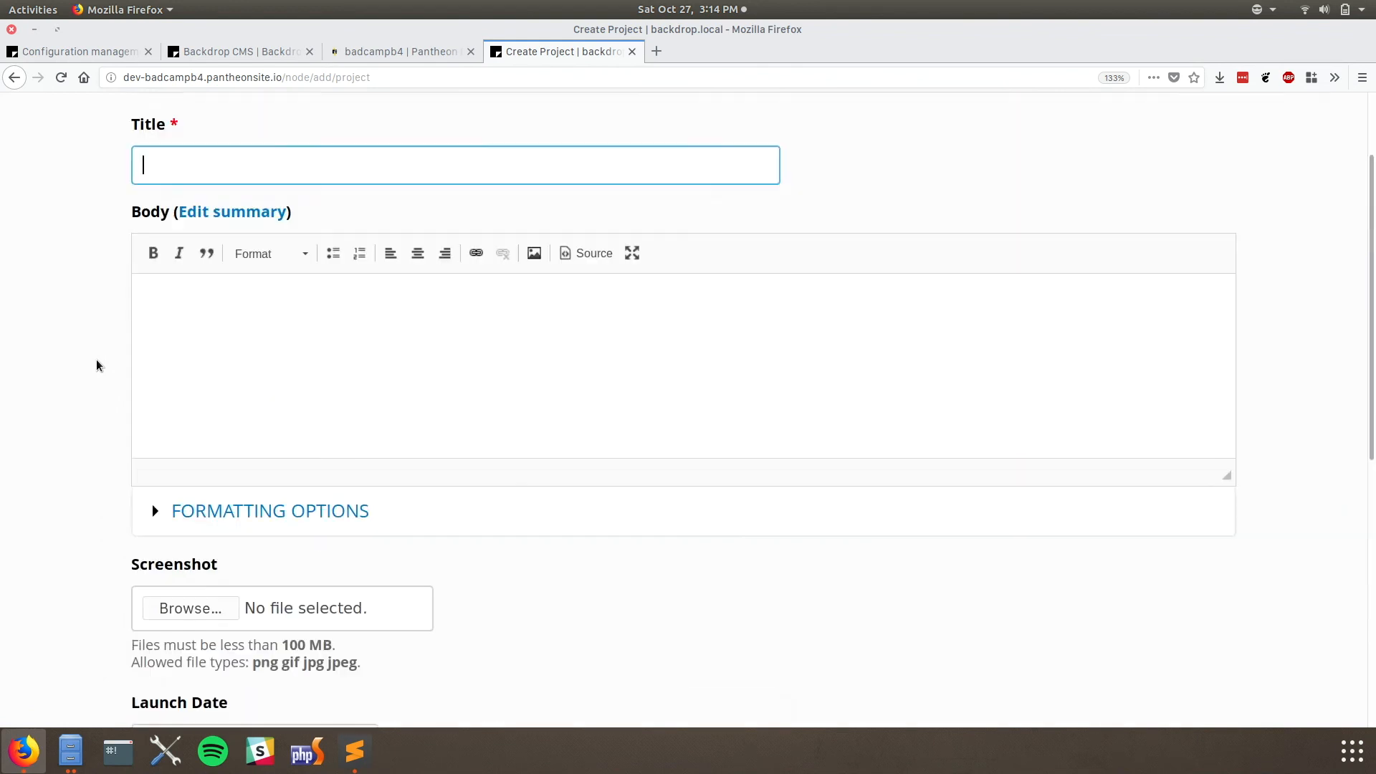
- Open the site's list of layouts and review the imported layouts, their visibility conditions and storage states
{"action": "mouse_move", "coordinate": [415, 111]}
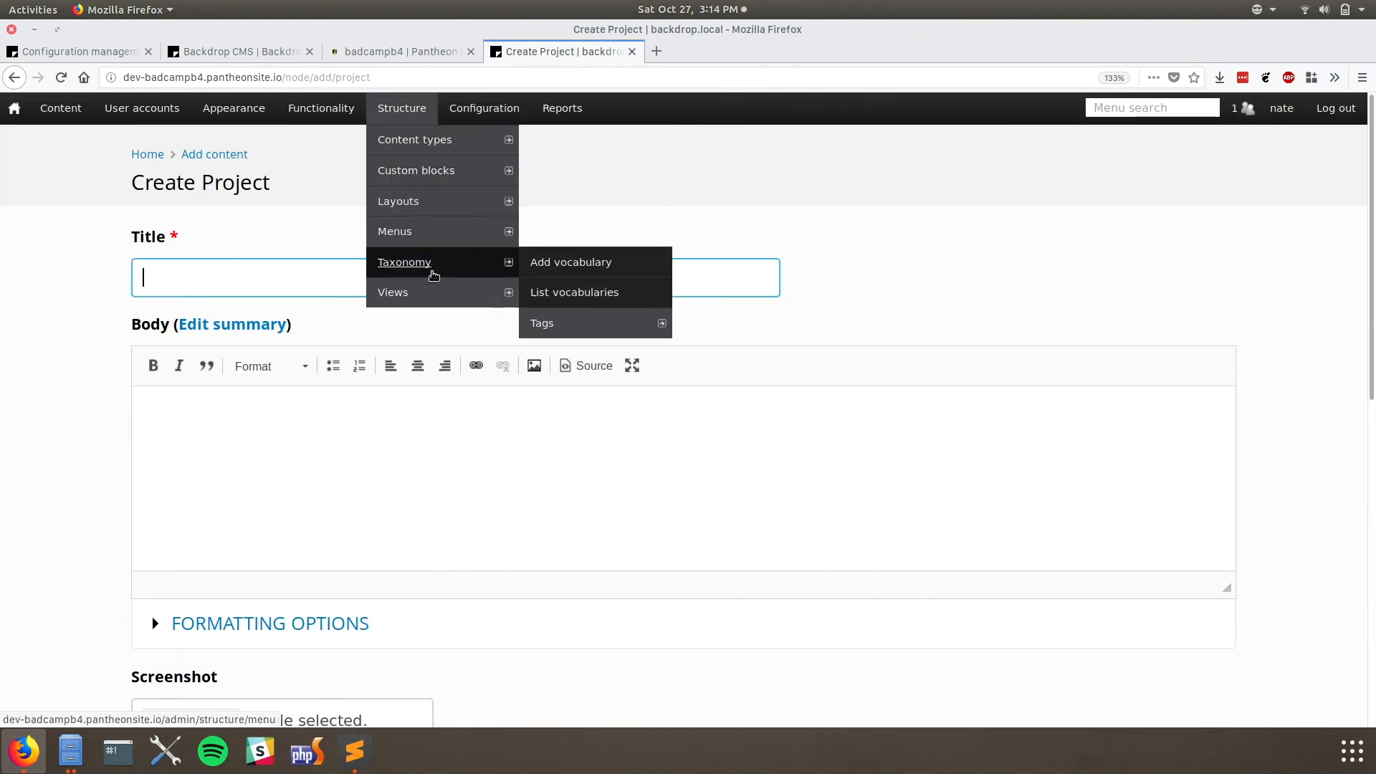
{"action": "mouse_move", "coordinate": [445, 289]}
{"action": "mouse_move", "coordinate": [611, 504]}
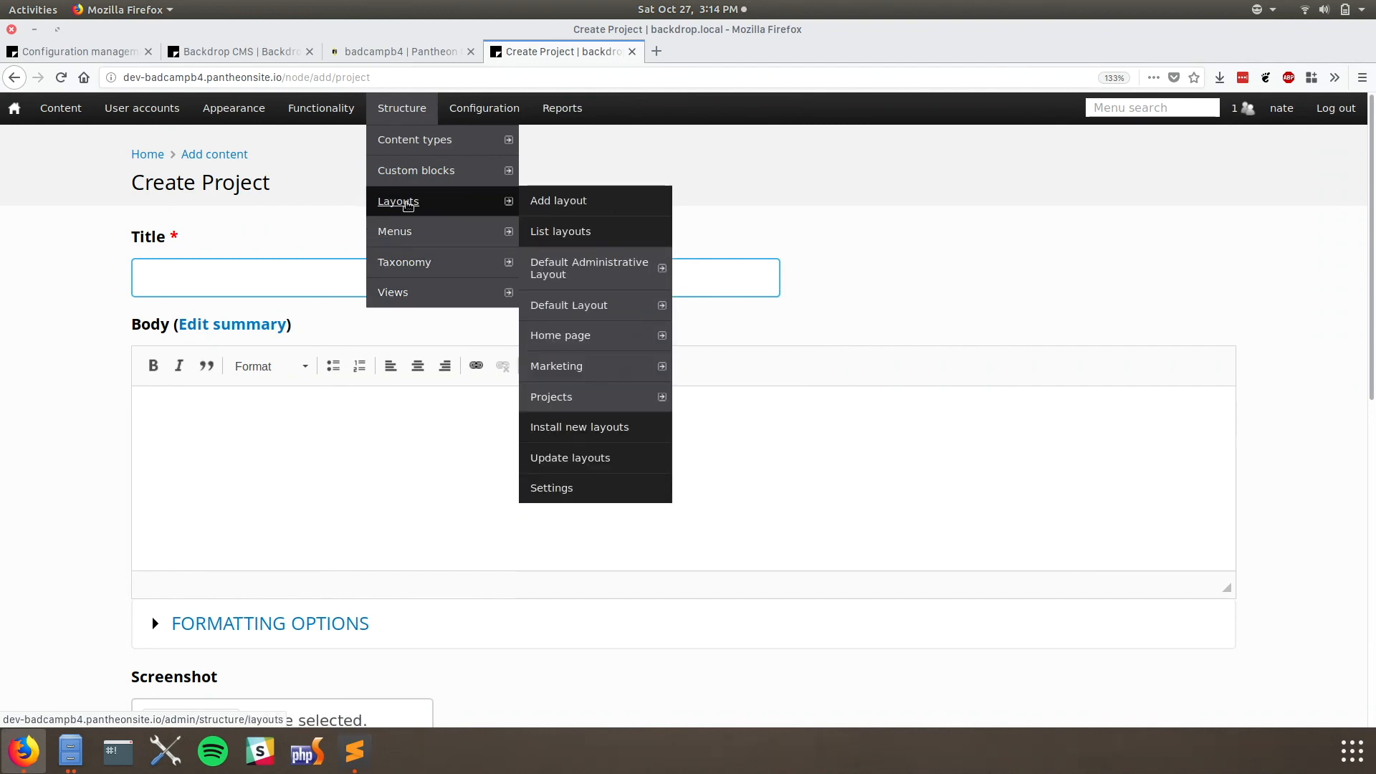
{"action": "left_click", "coordinate": [408, 206]}
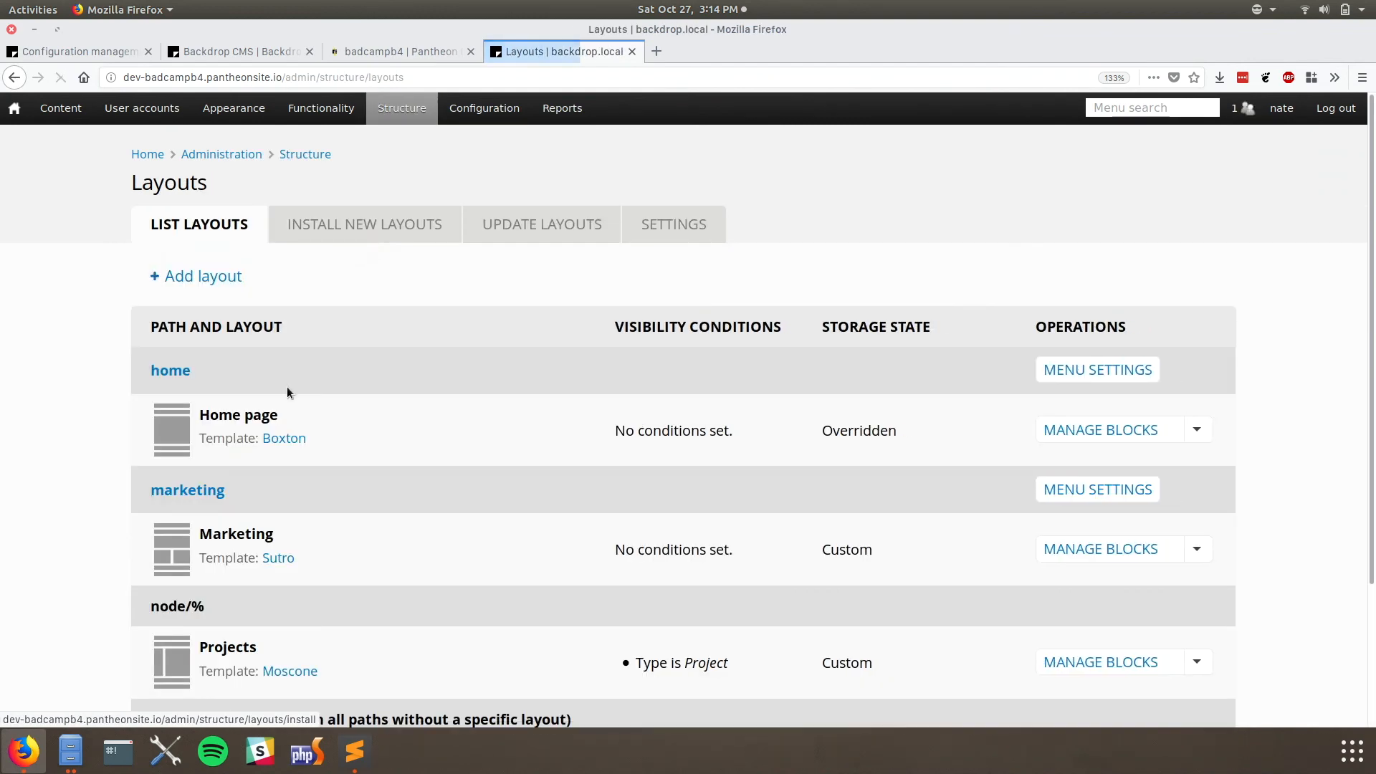
{"action": "scroll", "coordinate": [131, 459], "scroll_direction": "down", "scroll_amount": 3}
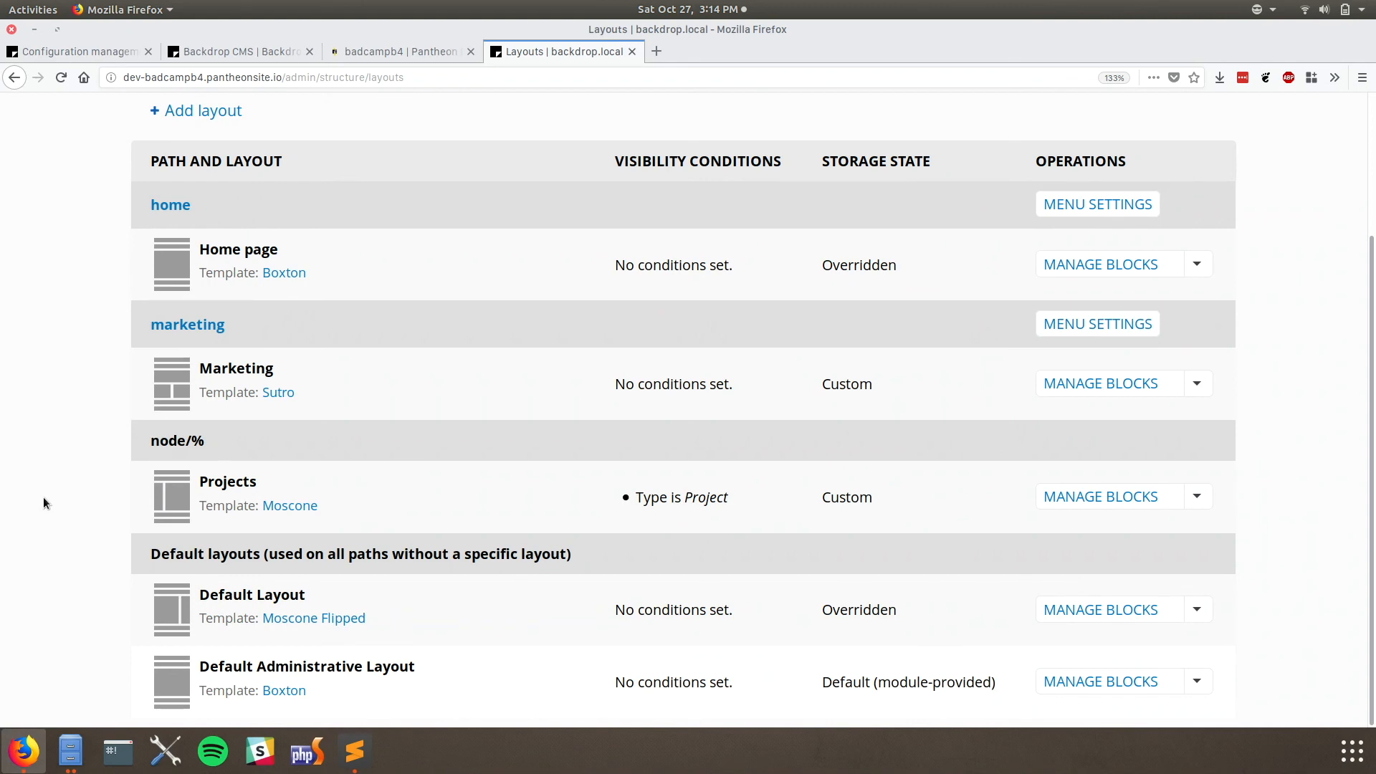
{"action": "scroll", "coordinate": [44, 498], "scroll_direction": "up", "scroll_amount": 4}
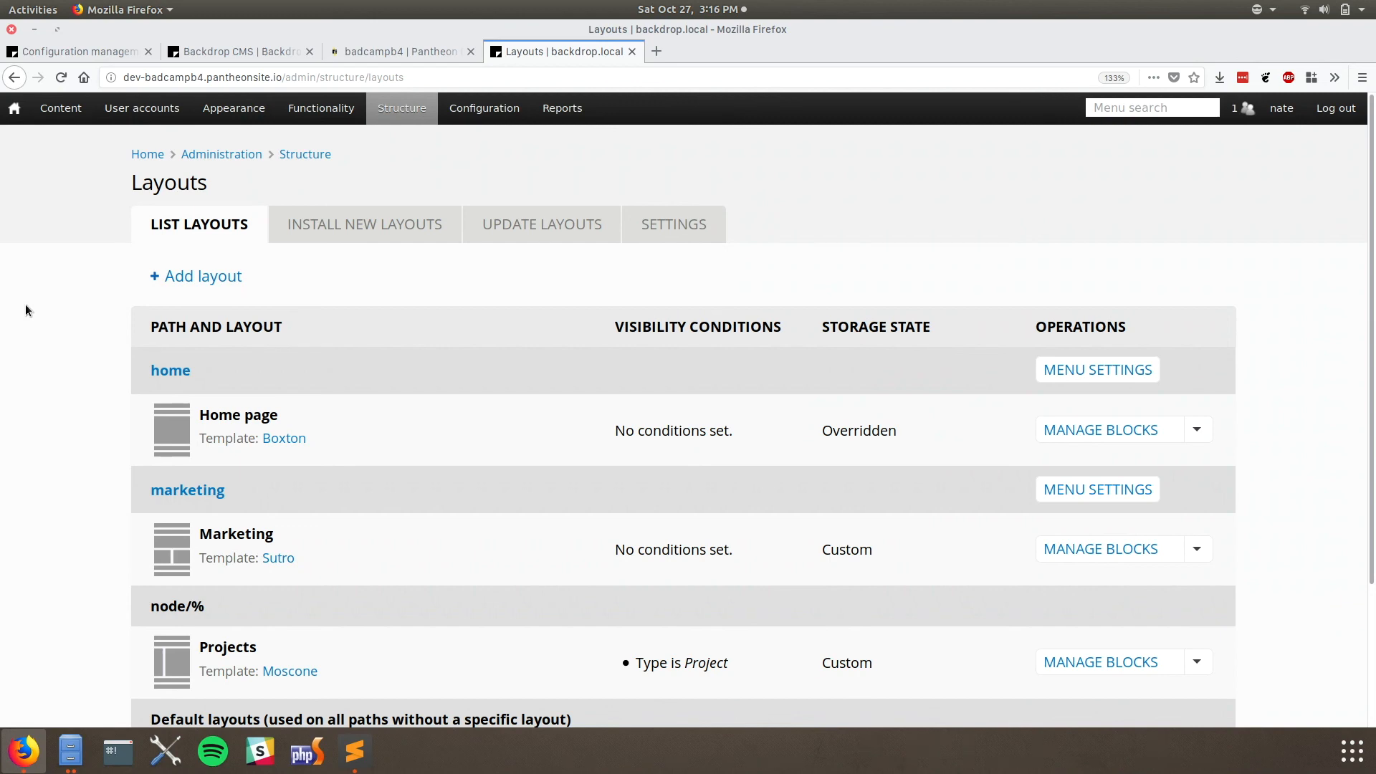
- Bring up the backdrop.local site, switch to the Files app and open the backdrop folder inside Sites
{"action": "left_click", "coordinate": [75, 46]}
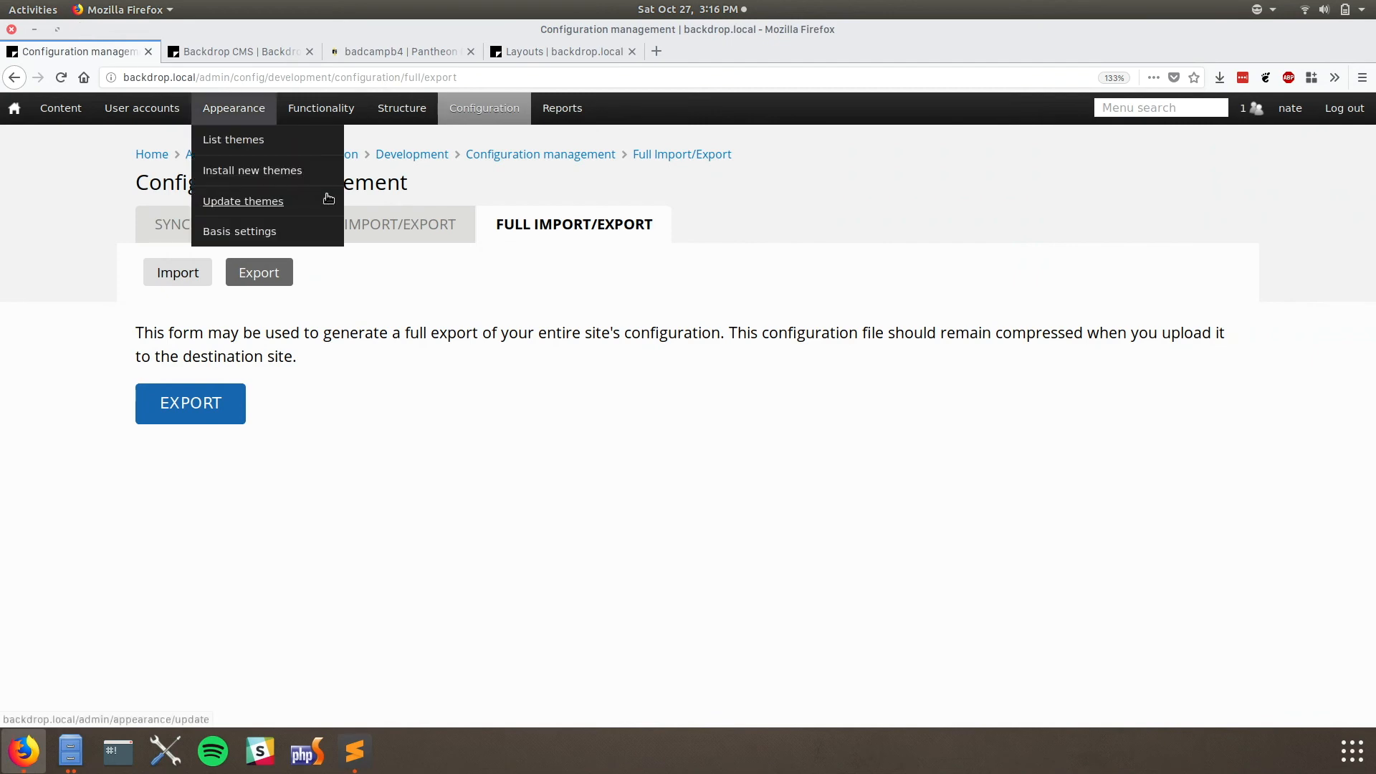
{"action": "key", "text": "alt+Tab"}
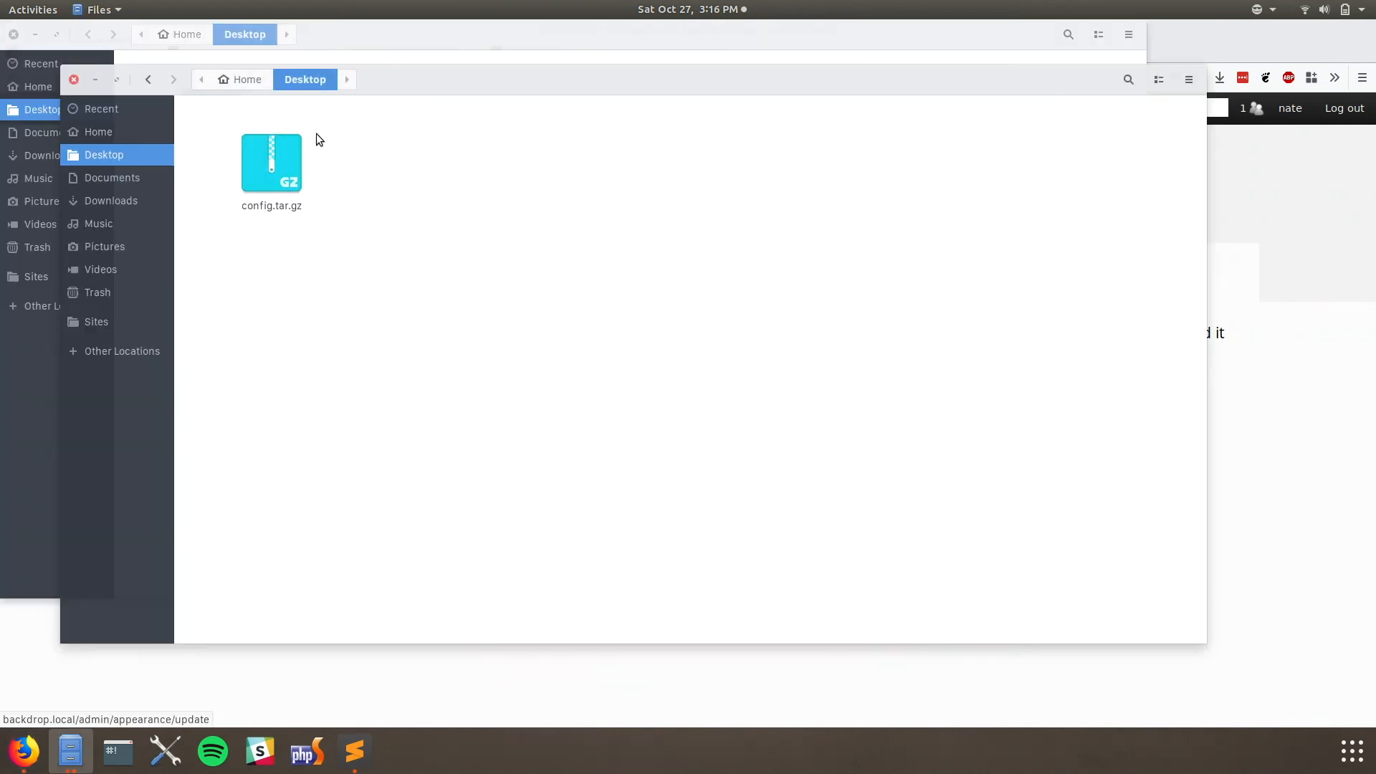
{"action": "left_click", "coordinate": [98, 293]}
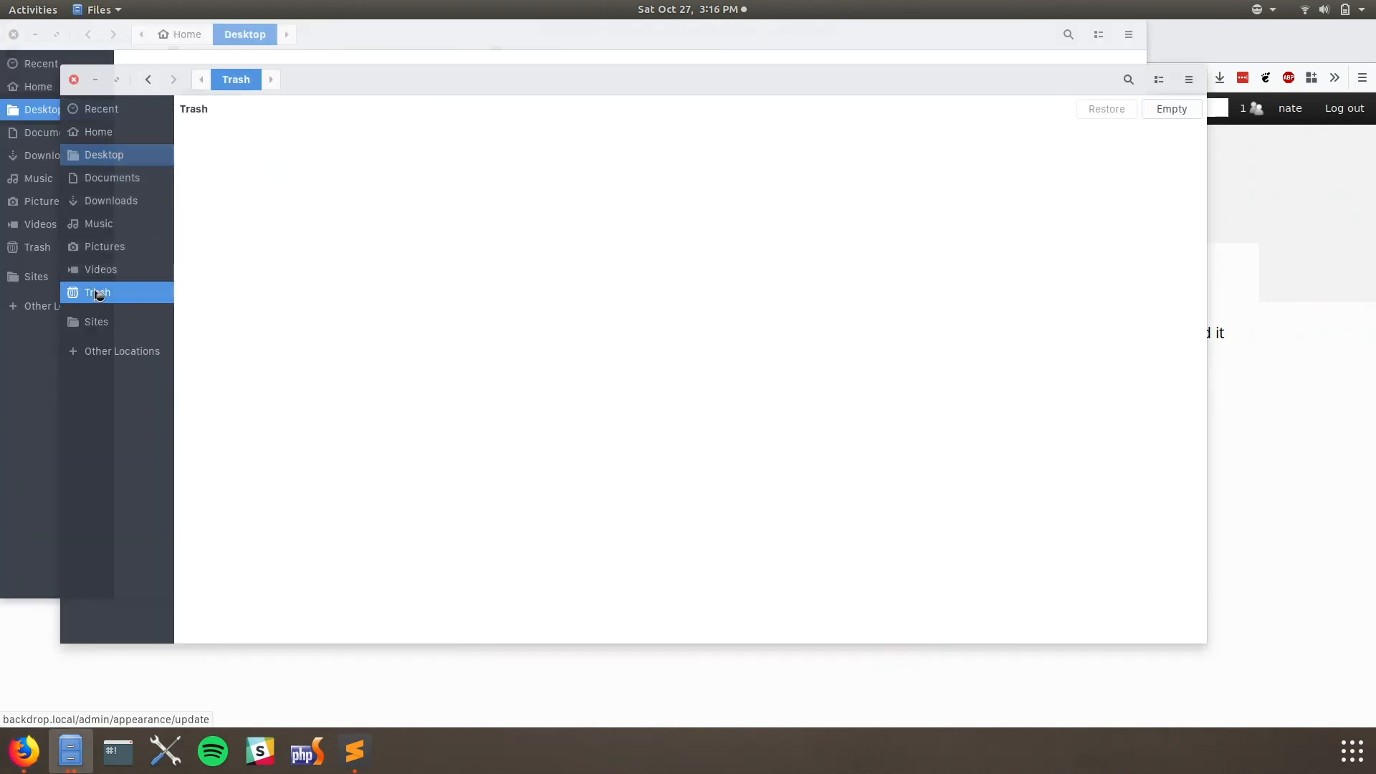
{"action": "left_click", "coordinate": [108, 202]}
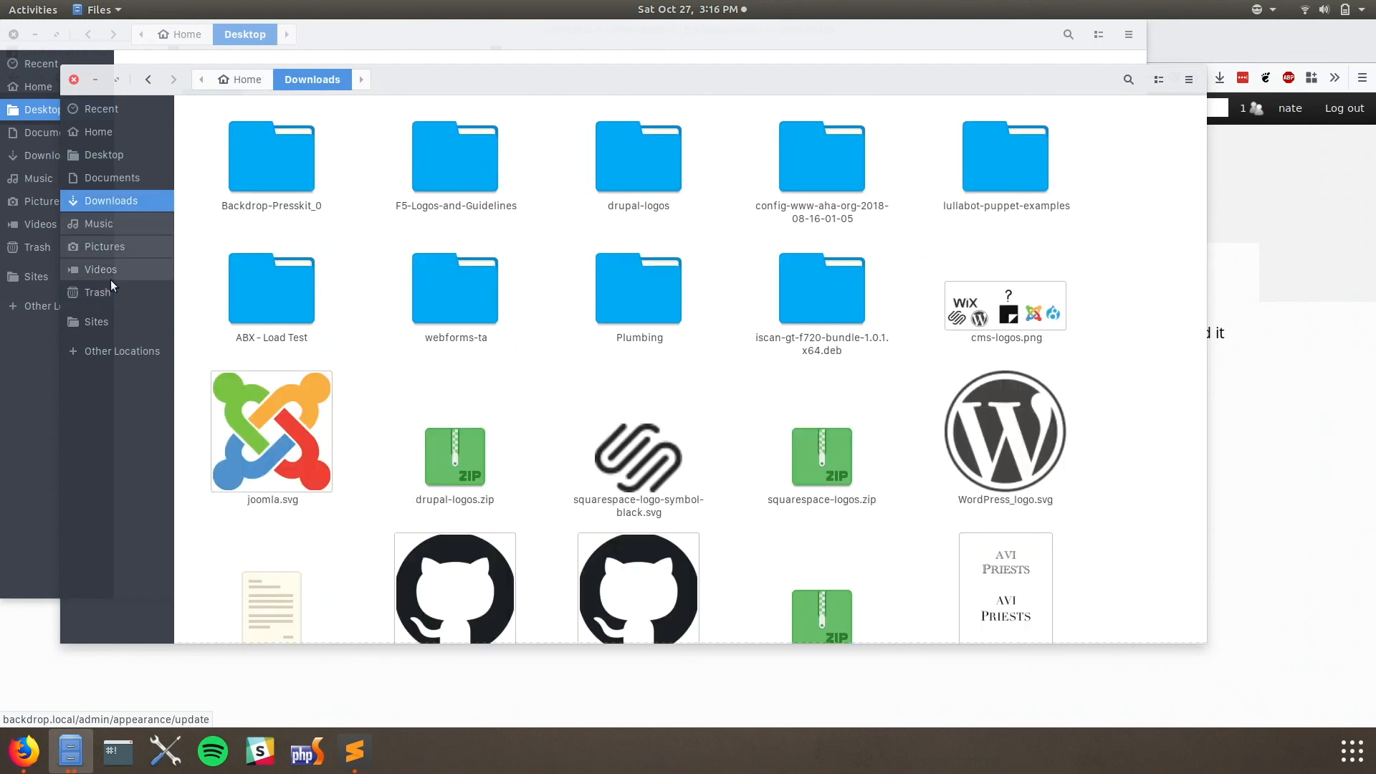
{"action": "left_click", "coordinate": [93, 321]}
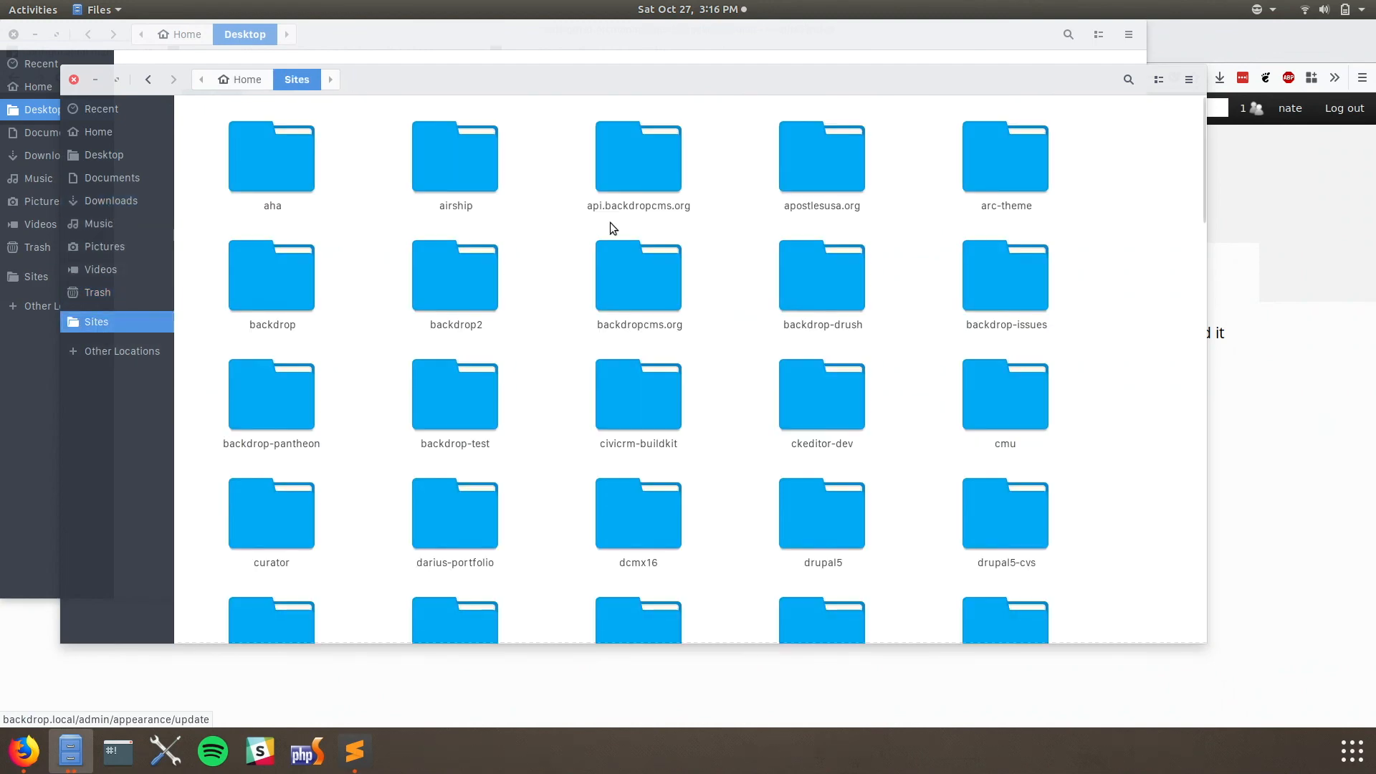
{"action": "double_click", "coordinate": [307, 278]}
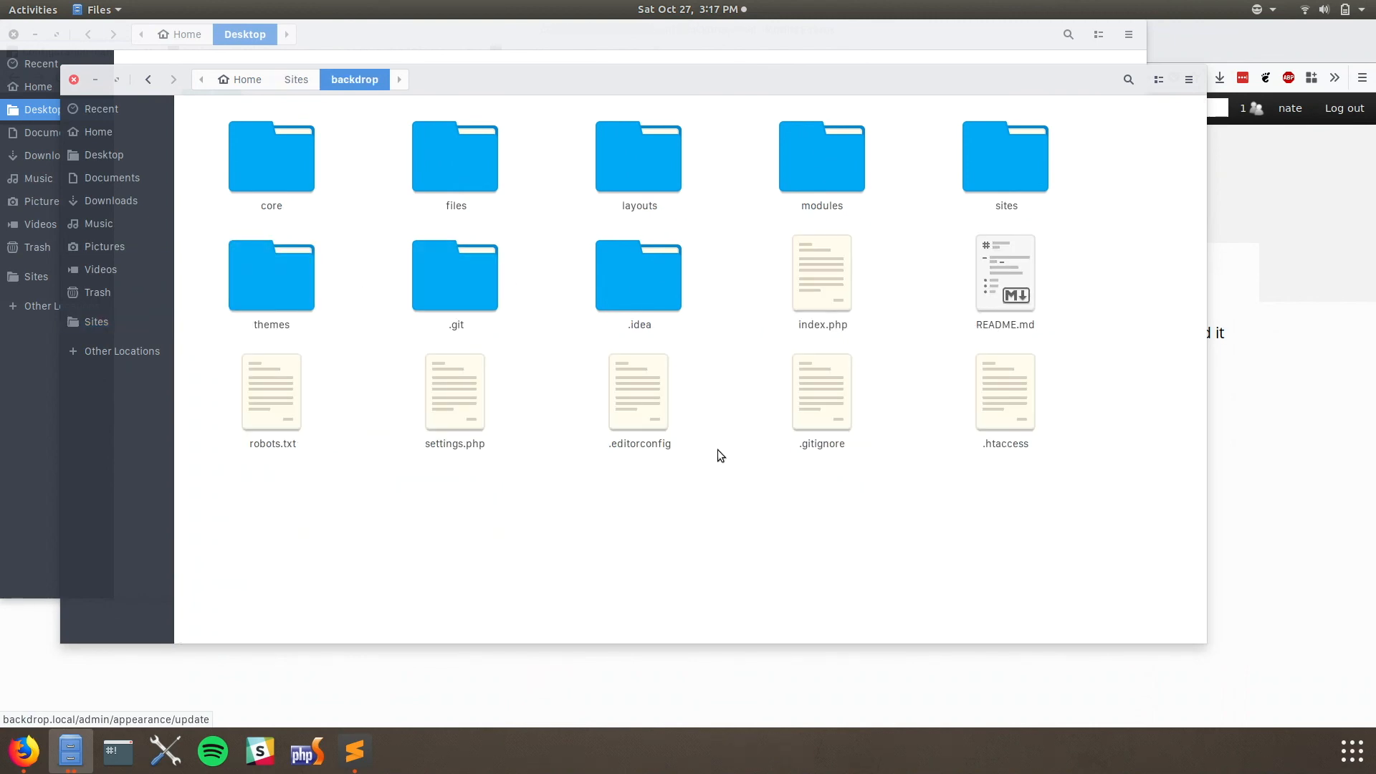
- Open settings.php from the backdrop folder in Sublime Text and search the file for "update"
{"action": "double_click", "coordinate": [473, 396]}
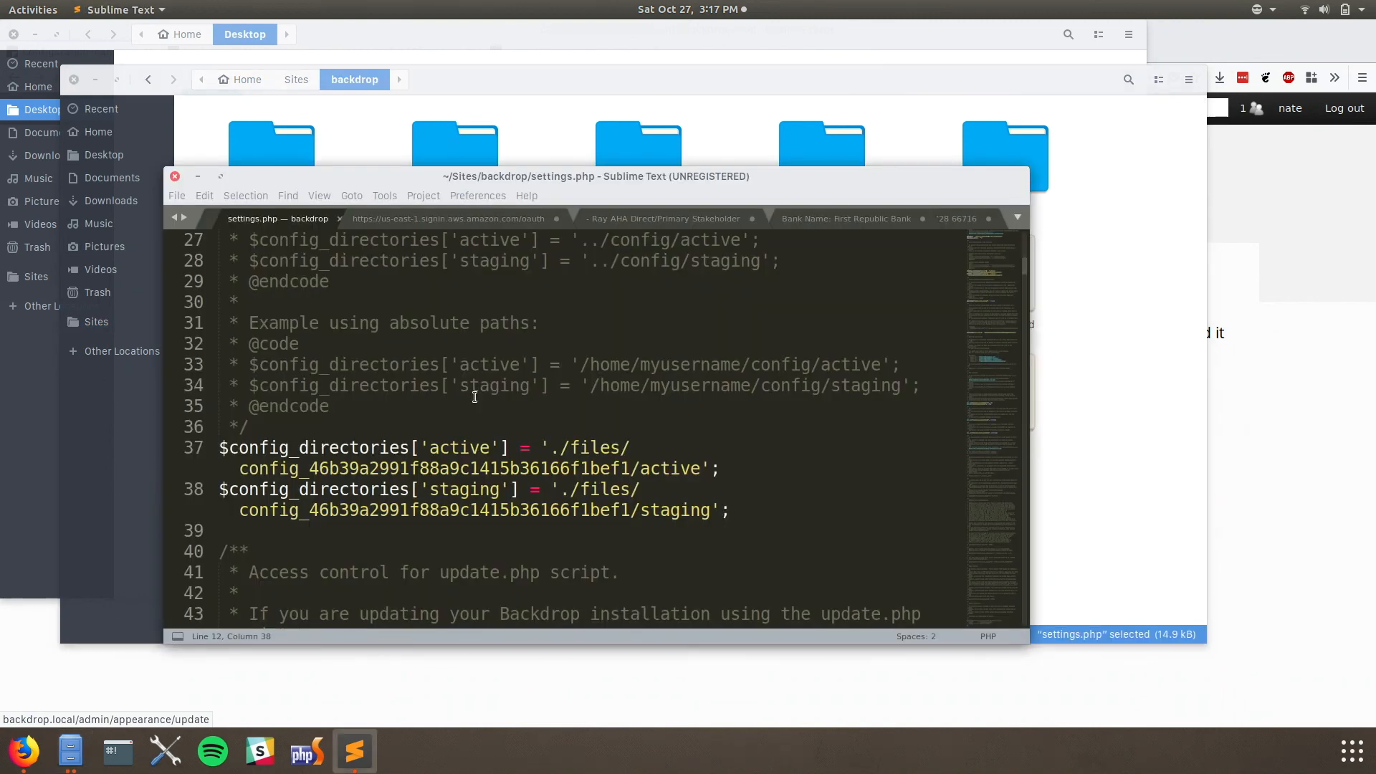
{"action": "key", "text": "ctrl+f"}
{"action": "type", "text": "update"}
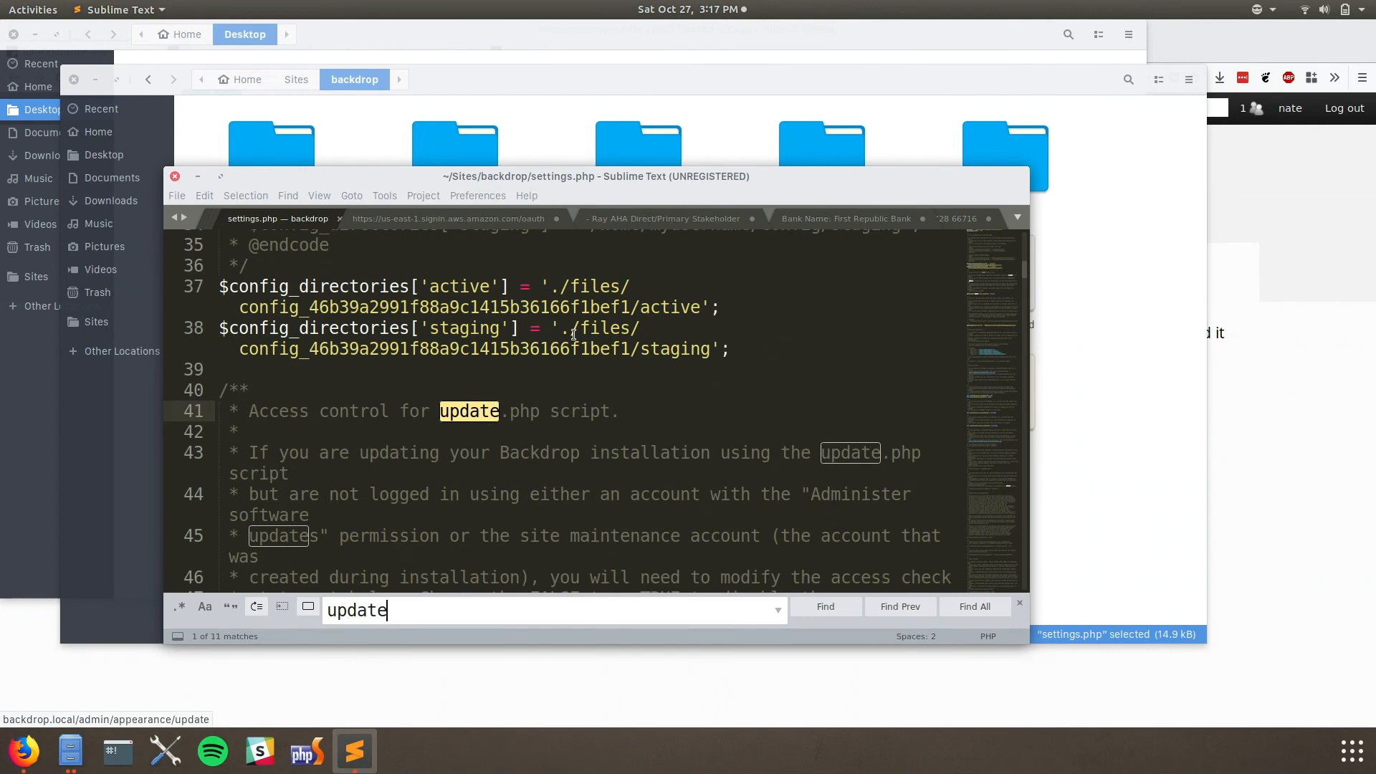
- Set $settings['update_free_access'] to TRUE in settings.php and save the file
{"action": "scroll", "coordinate": [574, 334], "scroll_direction": "down", "scroll_amount": 5}
{"action": "scroll", "coordinate": [575, 331], "scroll_direction": "up", "scroll_amount": 1}
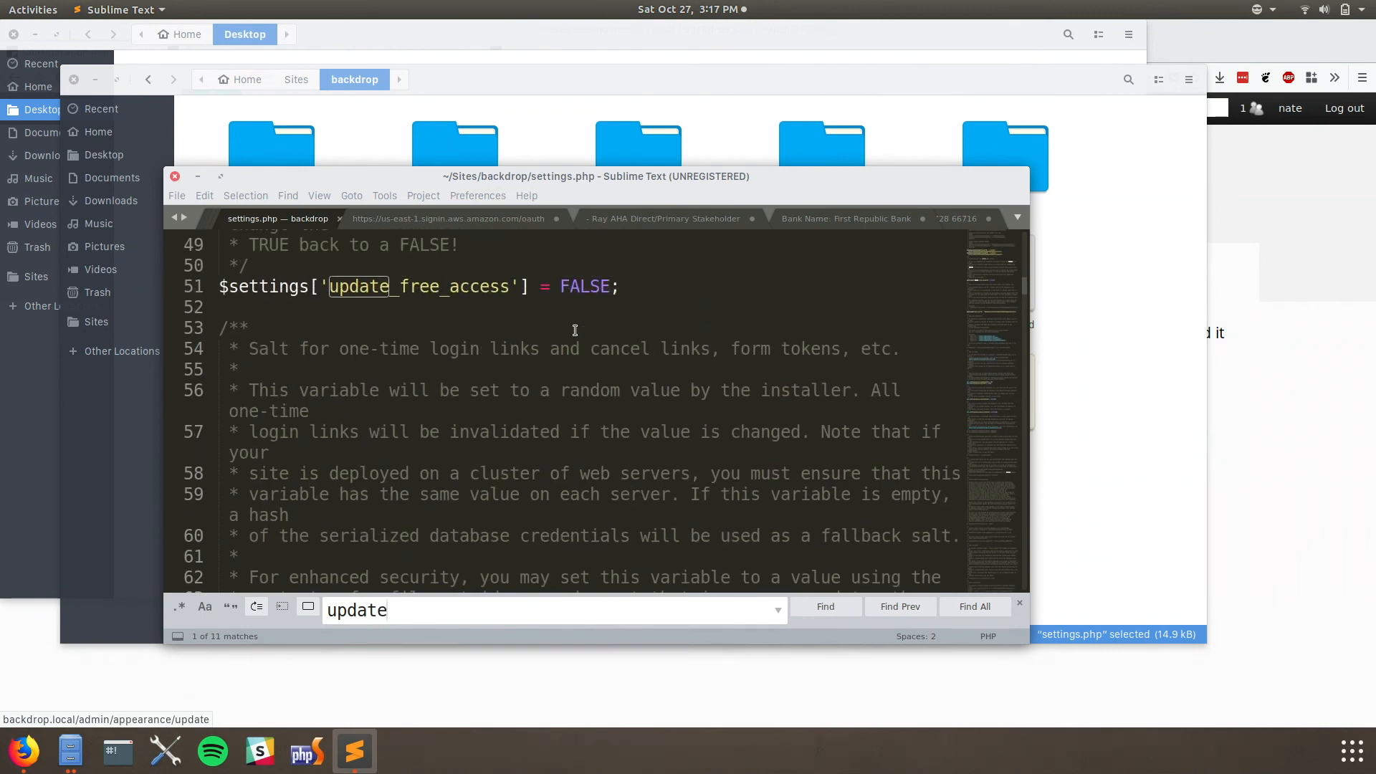
{"action": "double_click", "coordinate": [569, 286]}
{"action": "type", "text": "TR"}
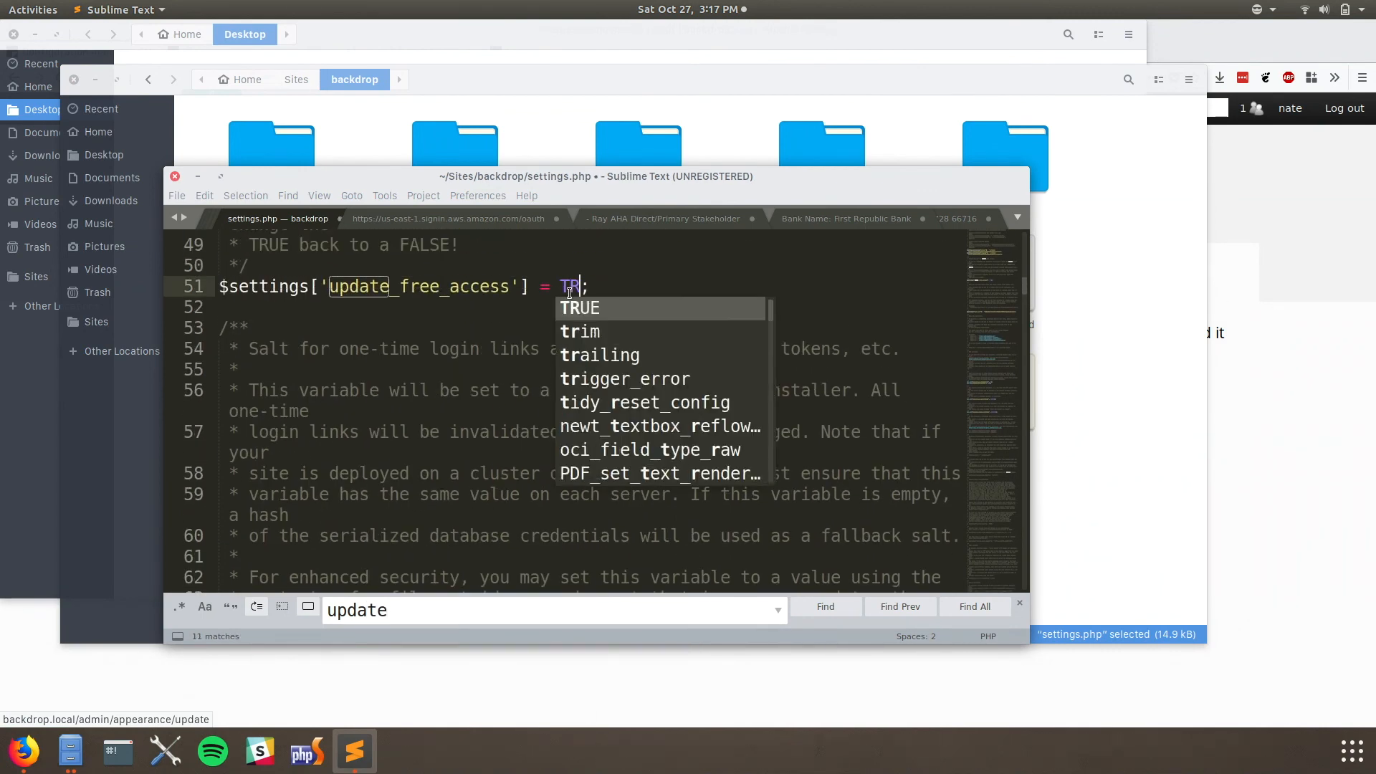
{"action": "type", "text": "UE"}
{"action": "key", "text": "ctrl+s"}
- Switch to Firefox and view the backdrop.local home page and the Modules list to check for a security alert
{"action": "key", "text": "alt+Tab"}
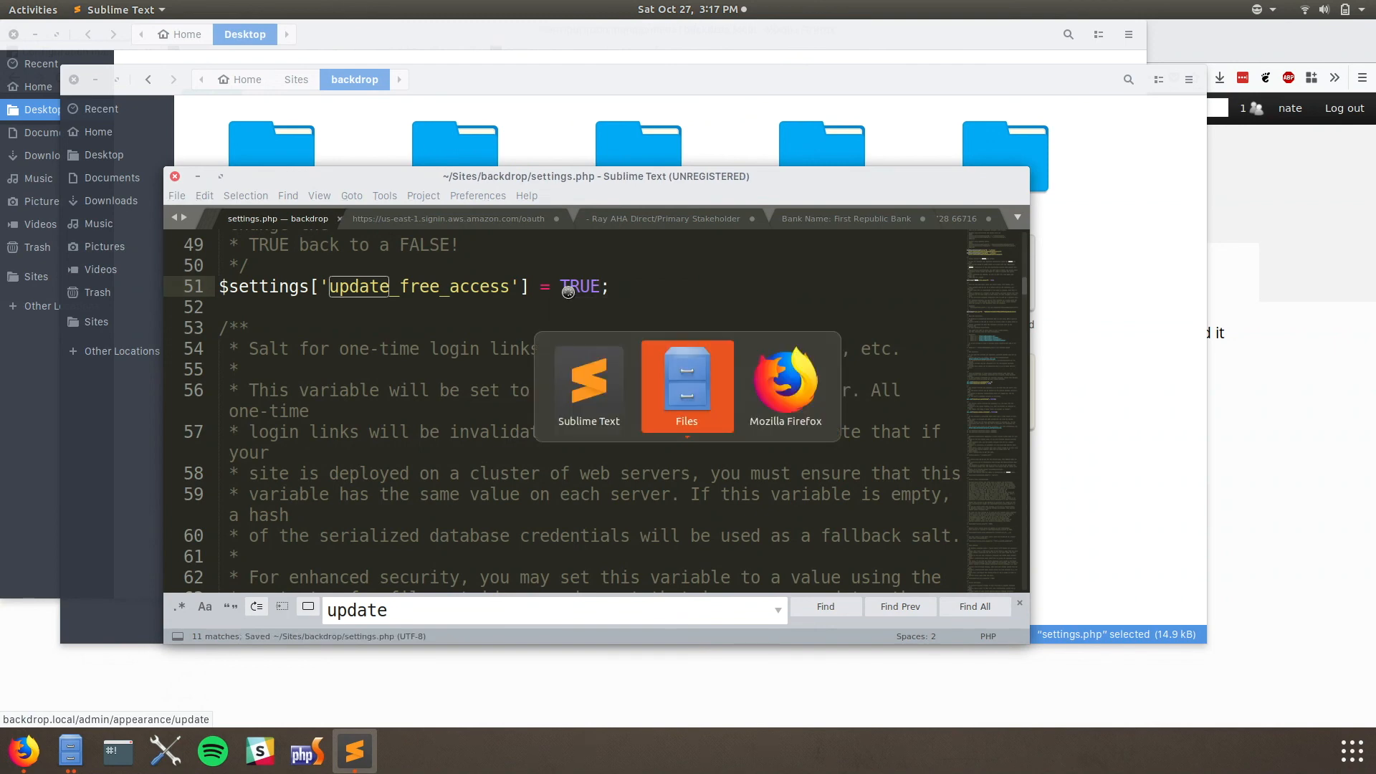
{"action": "key", "text": "alt+Tab"}
{"action": "key", "text": "Tab"}
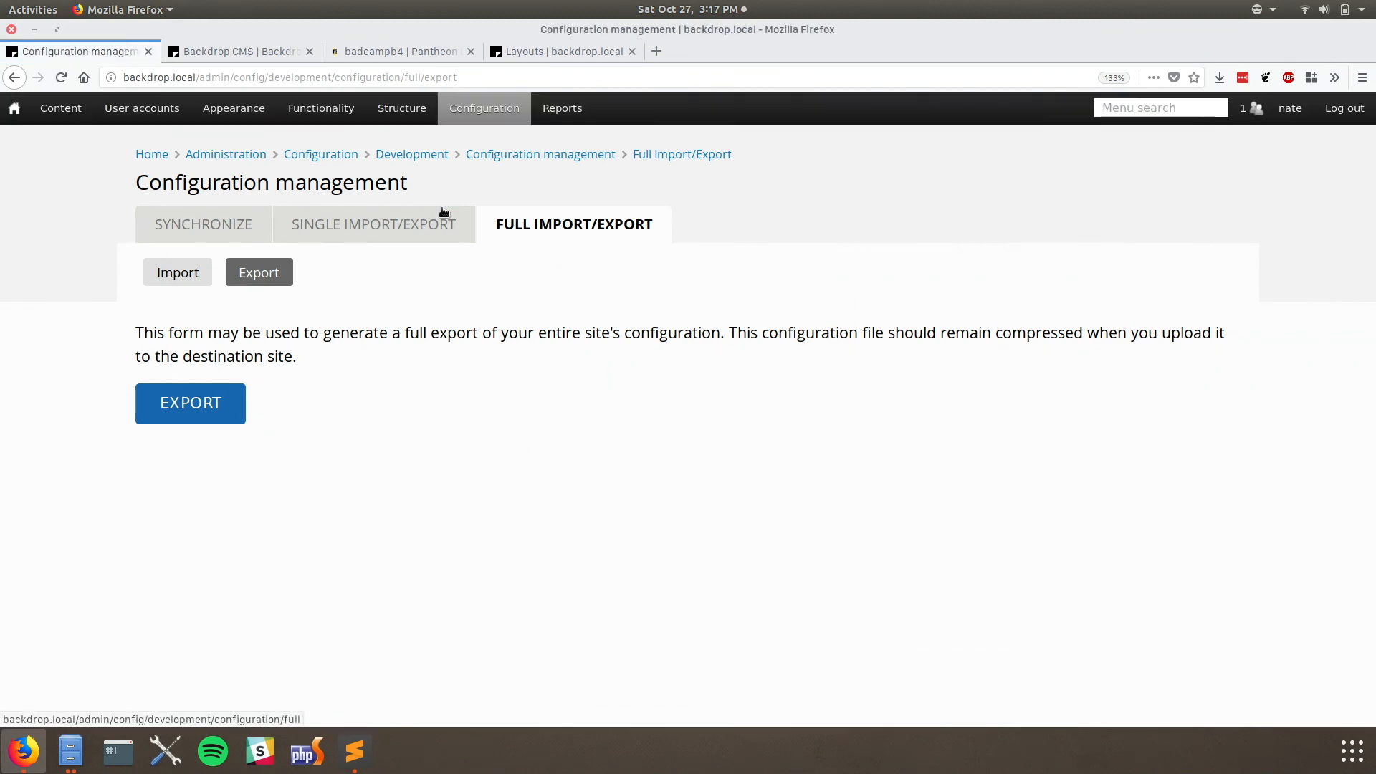
{"action": "left_click", "coordinate": [152, 154]}
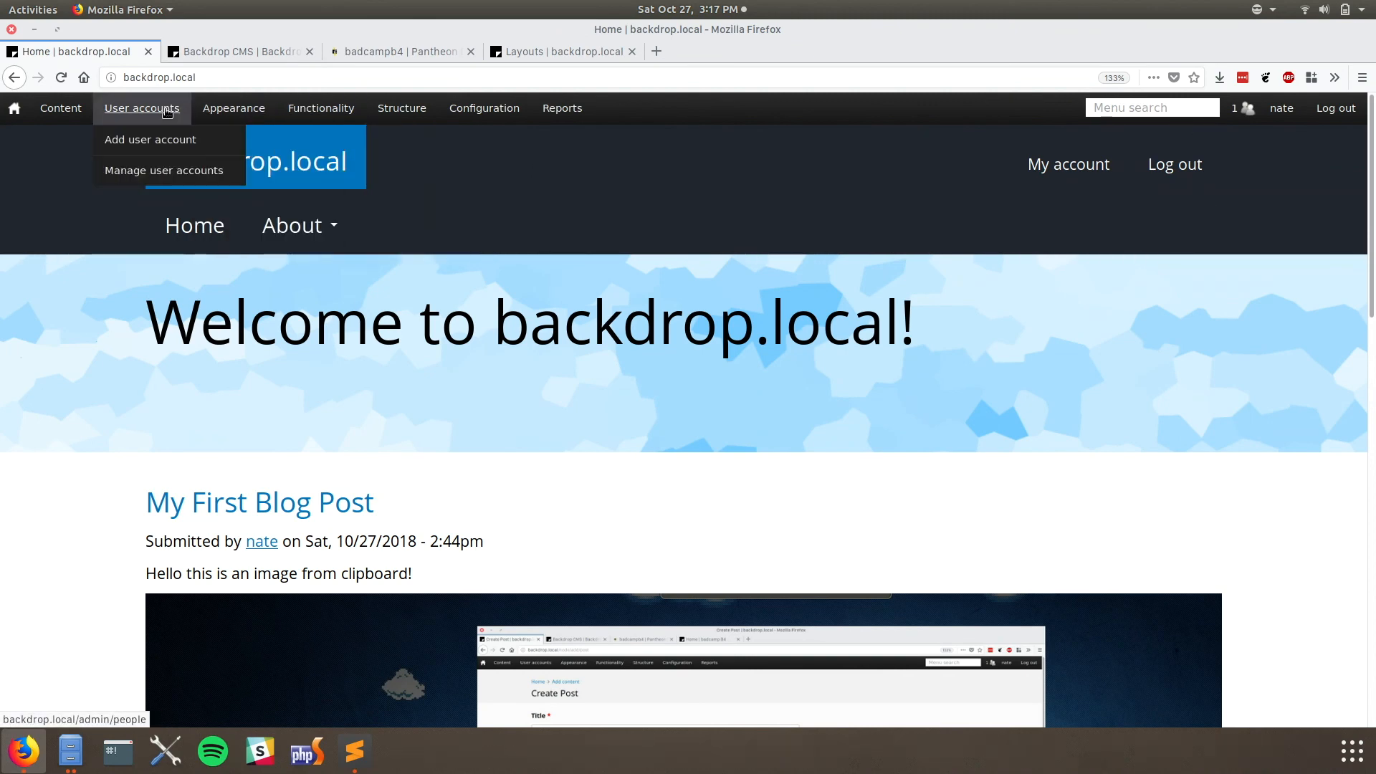
{"action": "mouse_move", "coordinate": [269, 112]}
{"action": "left_click", "coordinate": [314, 108]}
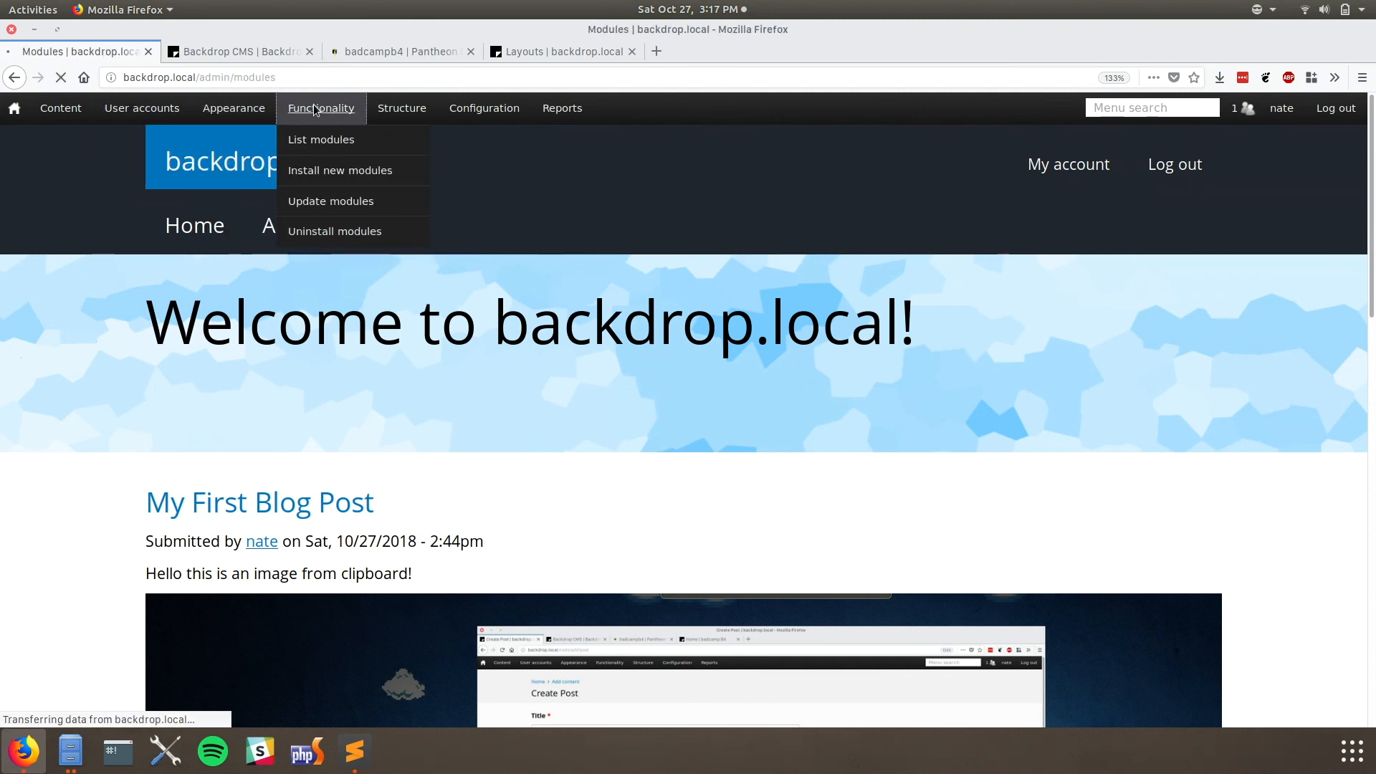
{"action": "key", "text": "alt"}
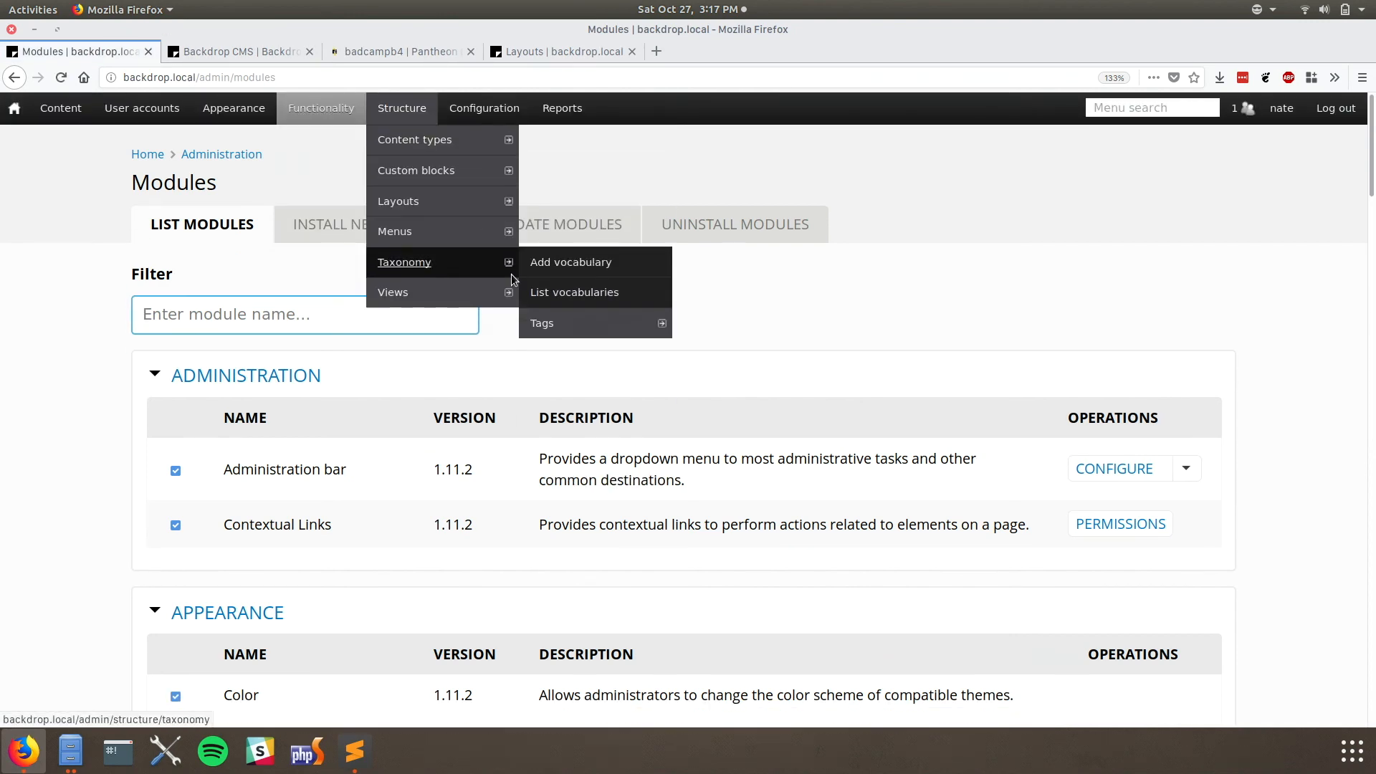
- Switch to the Files app and reopen settings.php to check the saved update_free_access value
{"action": "key", "text": "alt+Tab"}
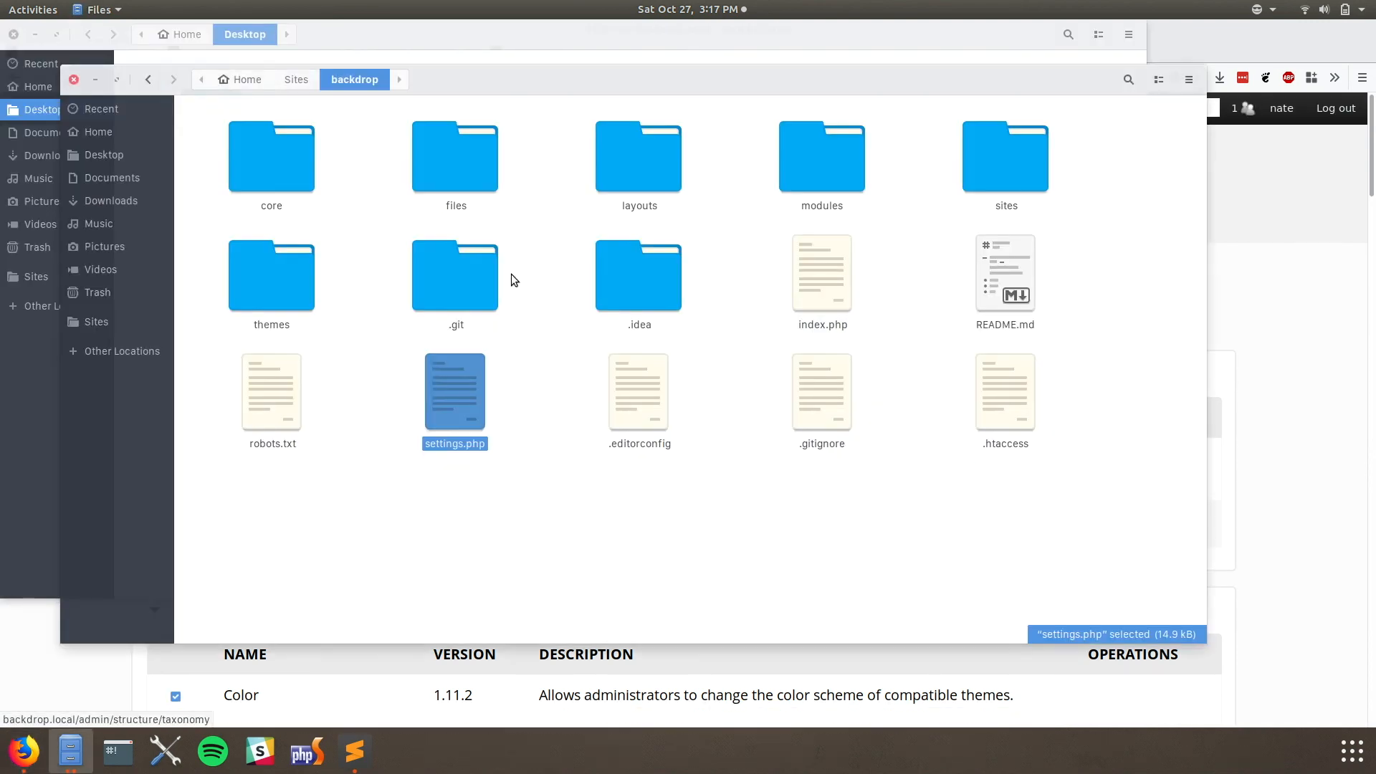
{"action": "double_click", "coordinate": [455, 403]}
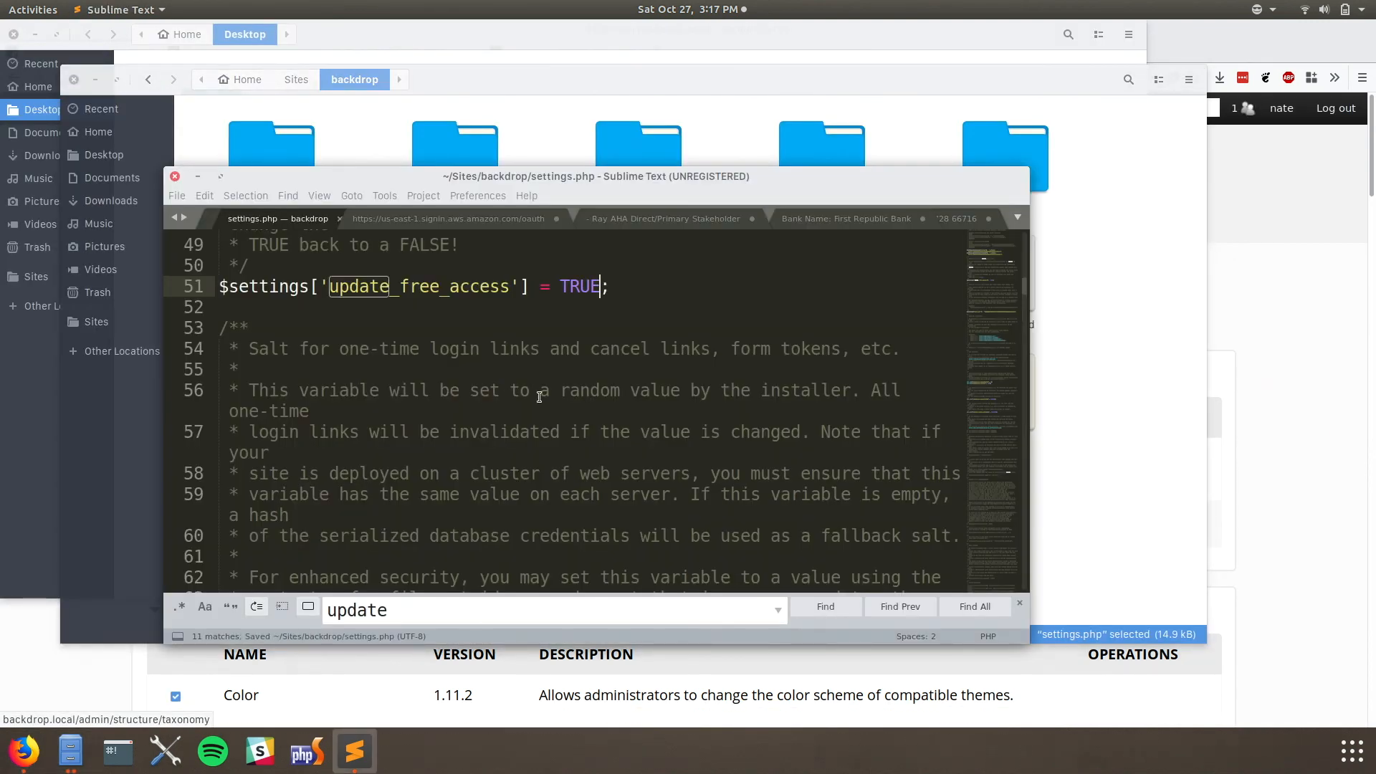
- Return to Firefox and open the Status report from the site's Reports page
{"action": "key", "text": "alt+Tab"}
{"action": "key", "text": "alt+Tab"}
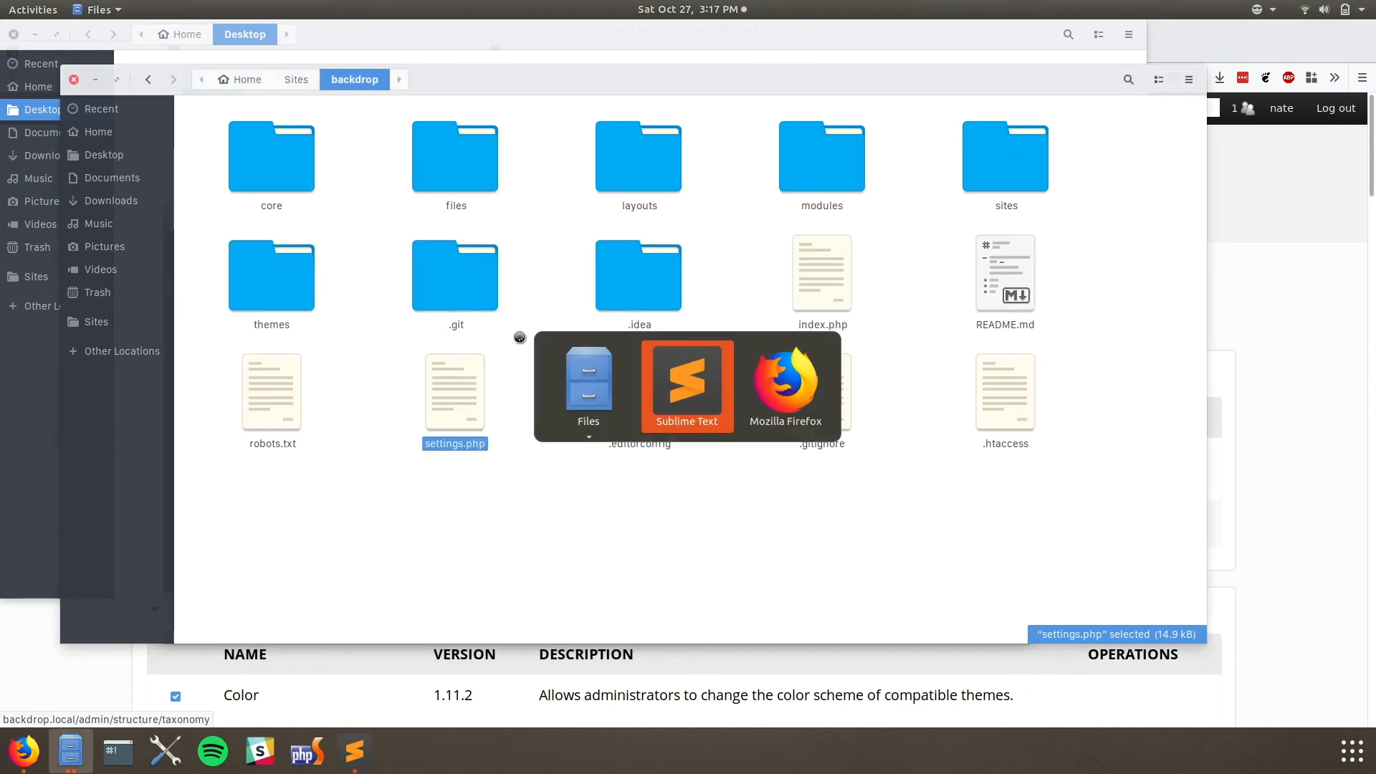
{"action": "key", "text": "alt+Tab"}
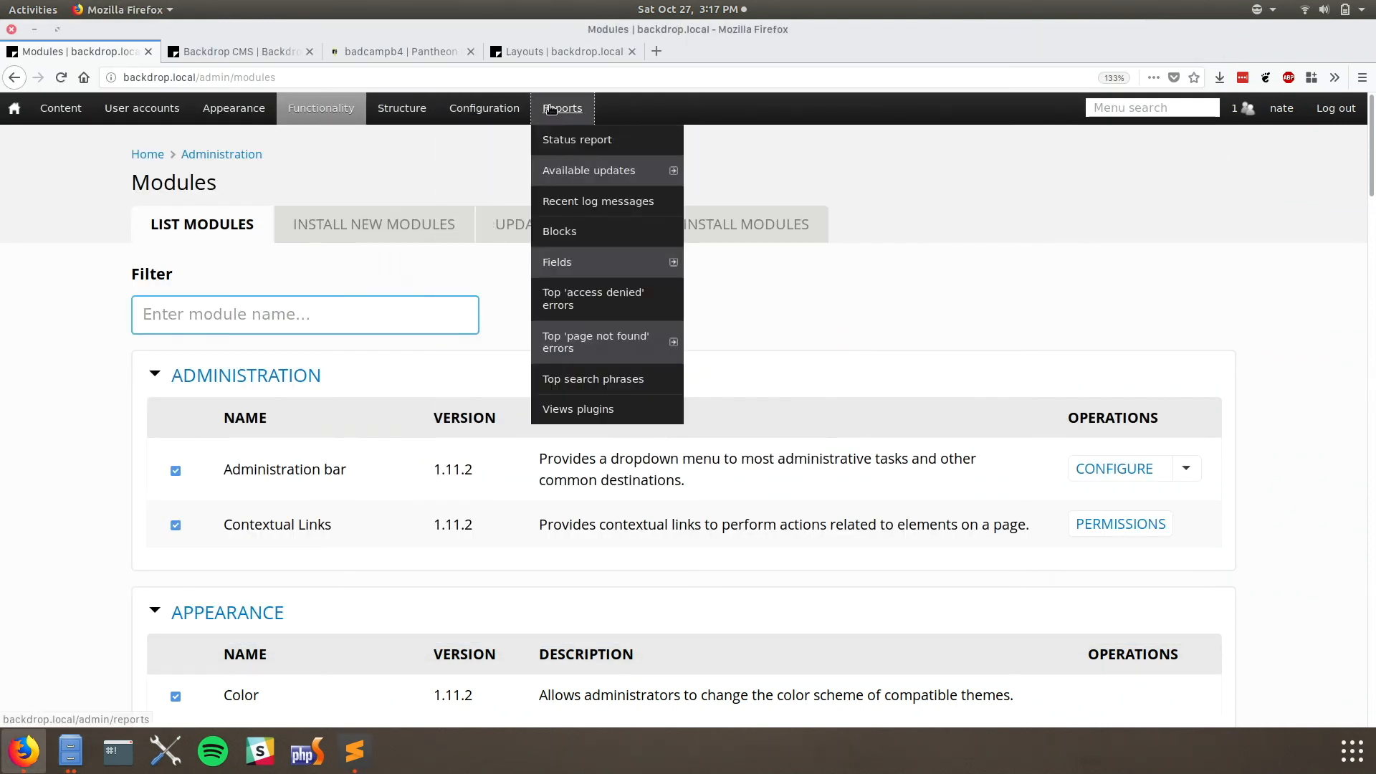
{"action": "left_click", "coordinate": [551, 109]}
{"action": "mouse_move", "coordinate": [305, 110]}
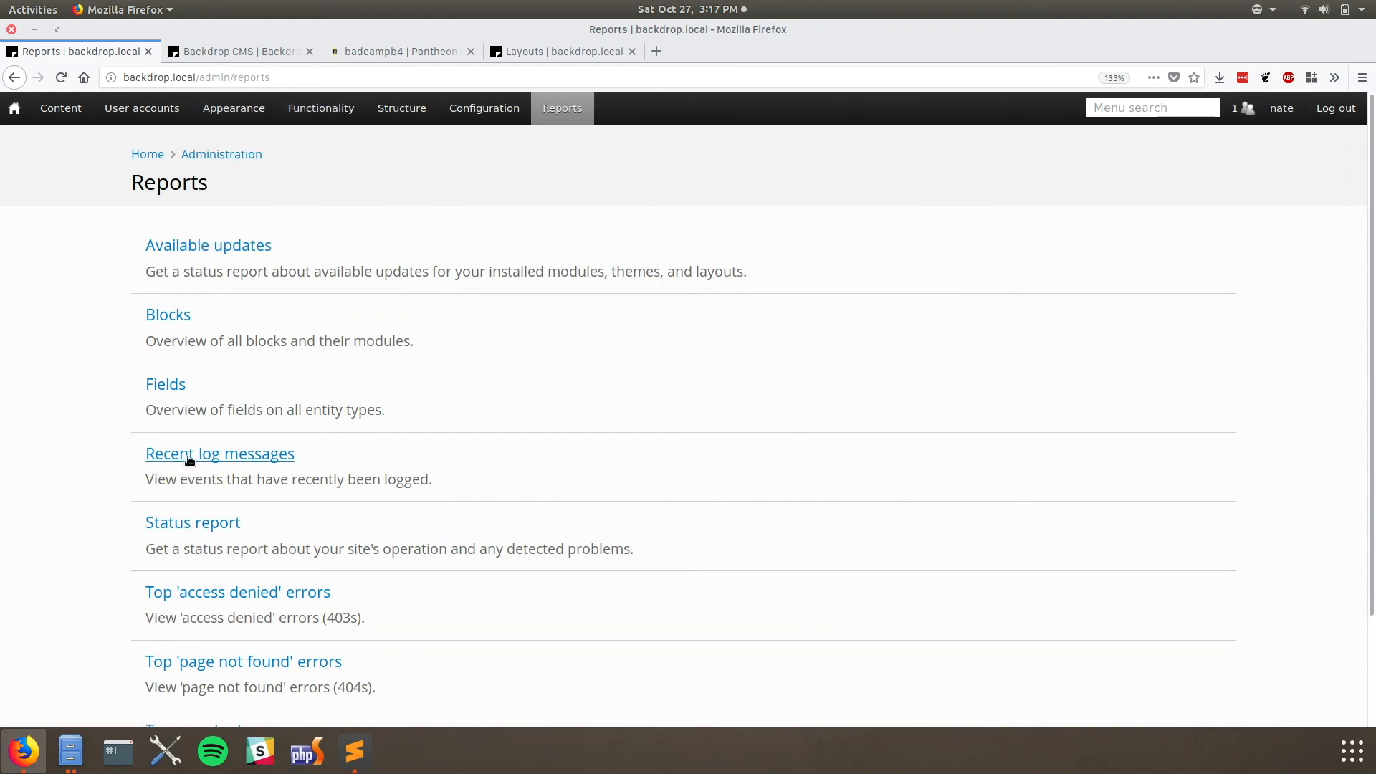
{"action": "left_click", "coordinate": [171, 519]}
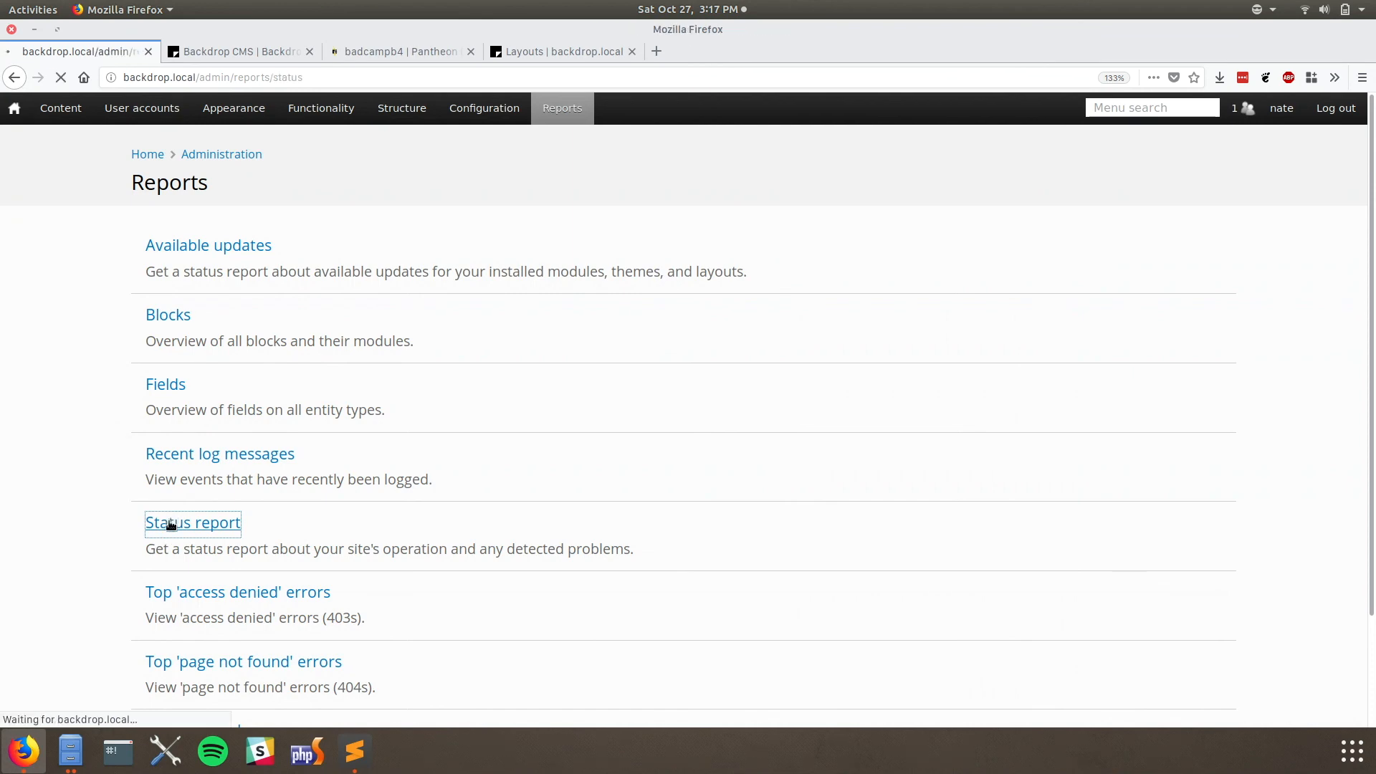
- View the content list and the home page, and follow the alert badge to examine the status report's update.php warning
{"action": "left_click", "coordinate": [56, 108]}
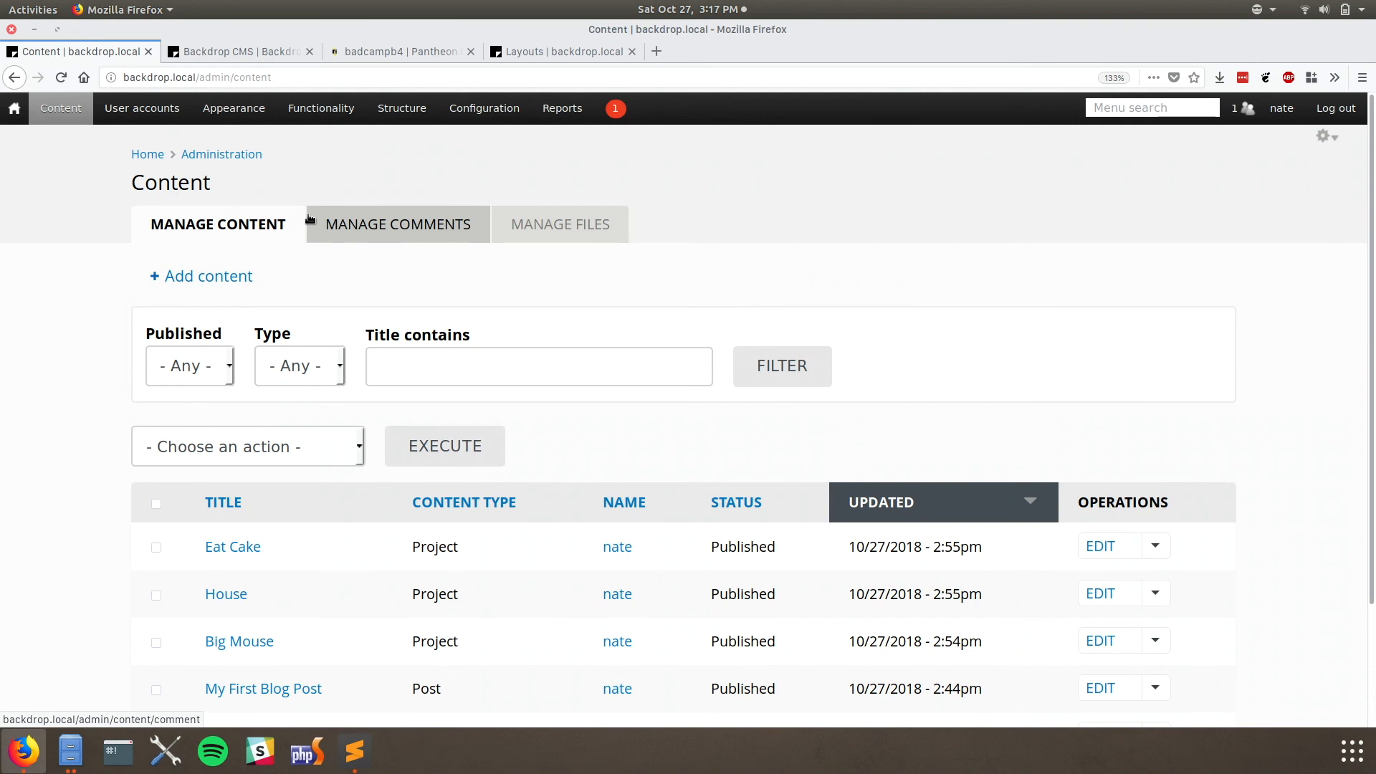
{"action": "left_click", "coordinate": [141, 152]}
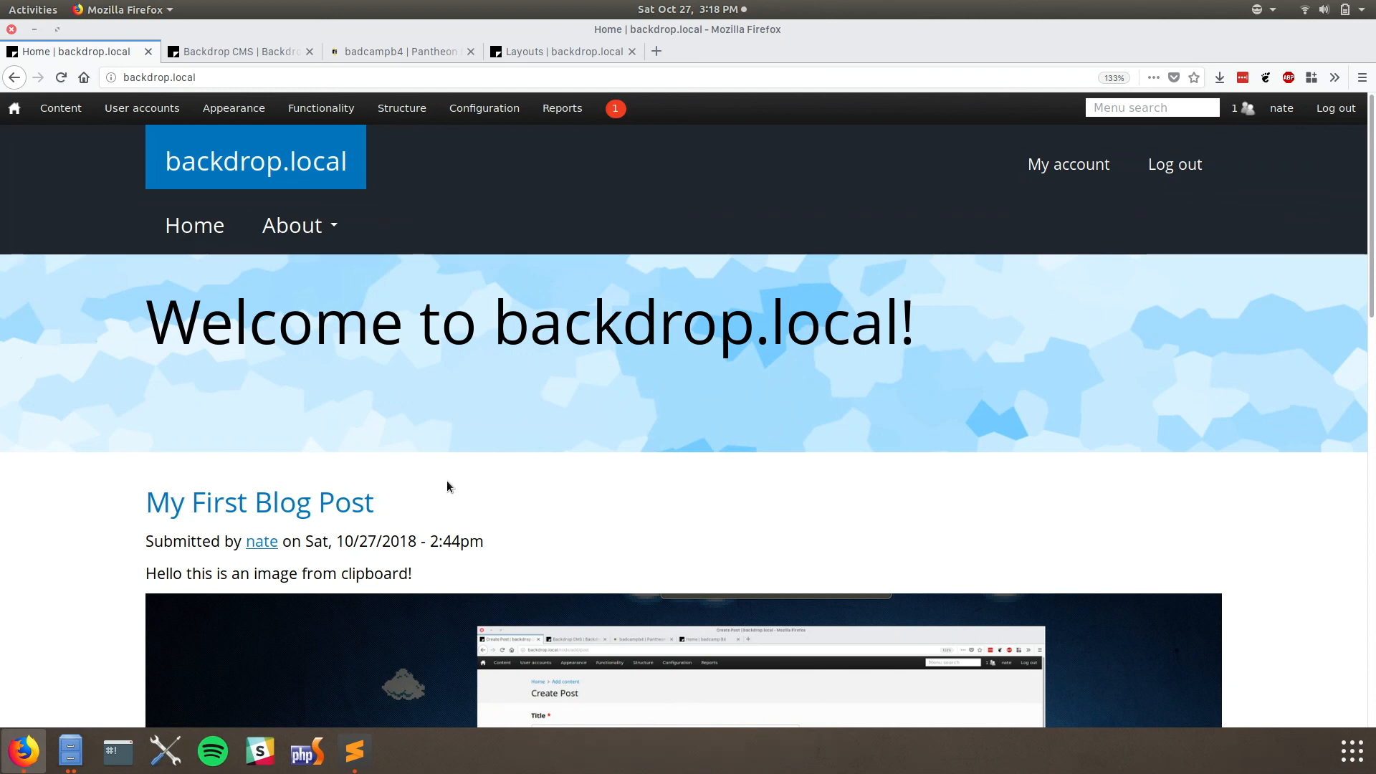
{"action": "left_click", "coordinate": [617, 111]}
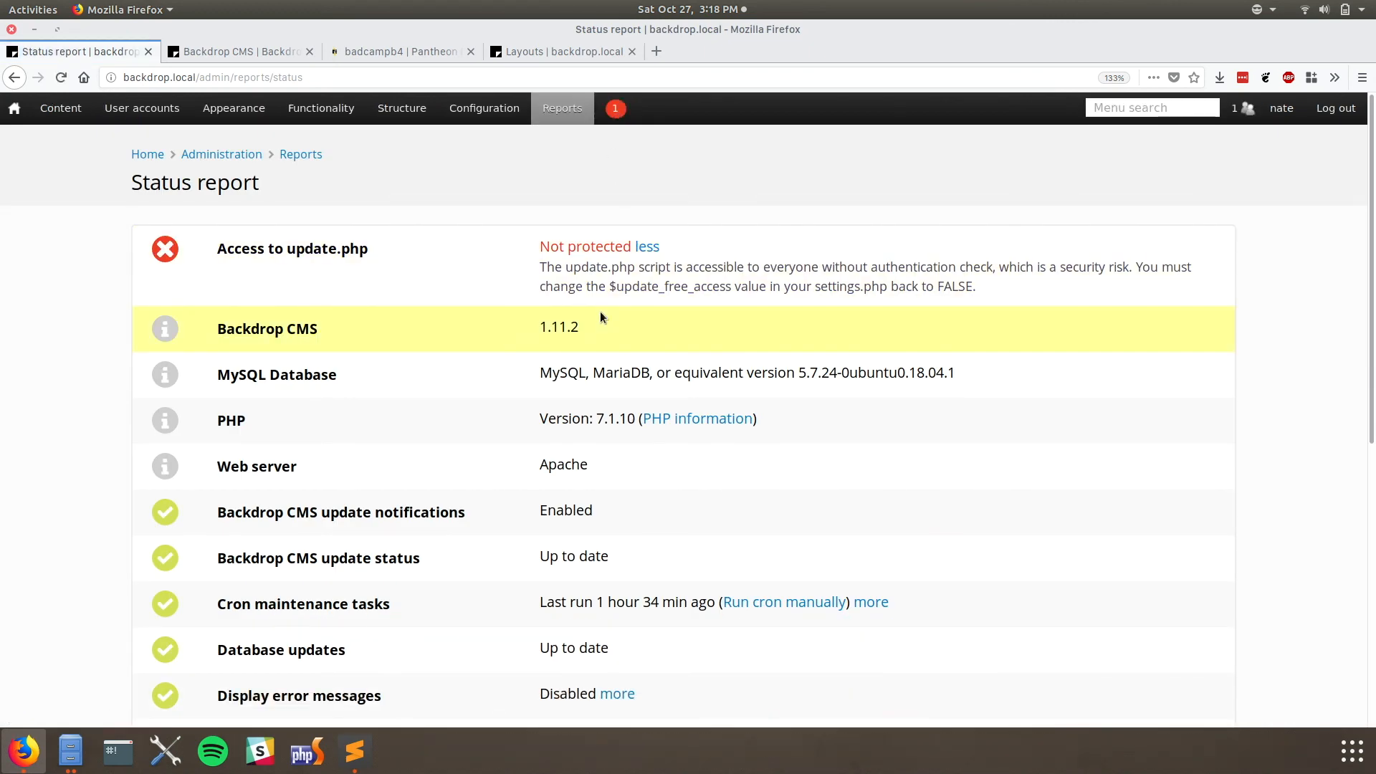
- Switch to Sublime Text, set update_free_access back to FALSE in settings.php and save the file
{"action": "key", "text": "alt+Tab"}
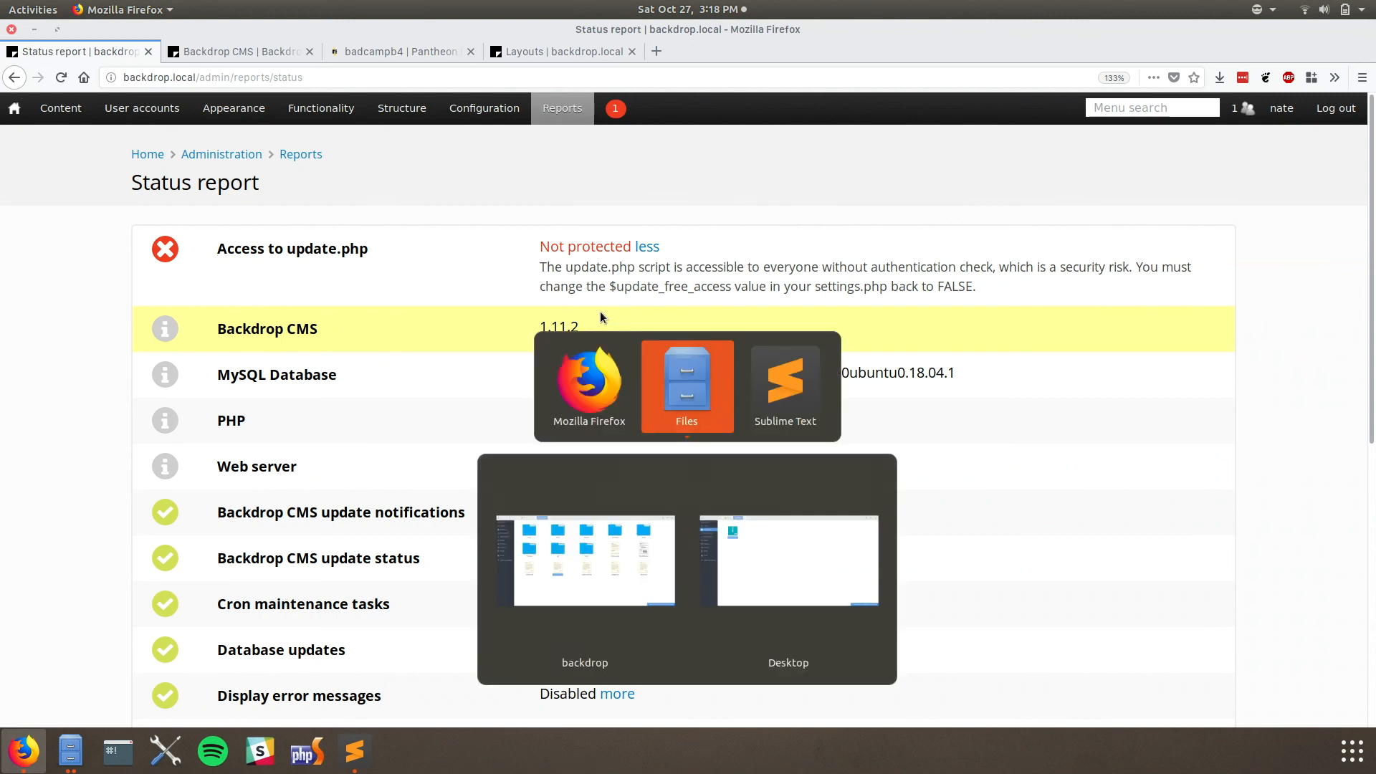
{"action": "key", "text": "alt+Tab"}
{"action": "key", "text": "alt+Tab"}
{"action": "key", "text": "alt+shift+Tab"}
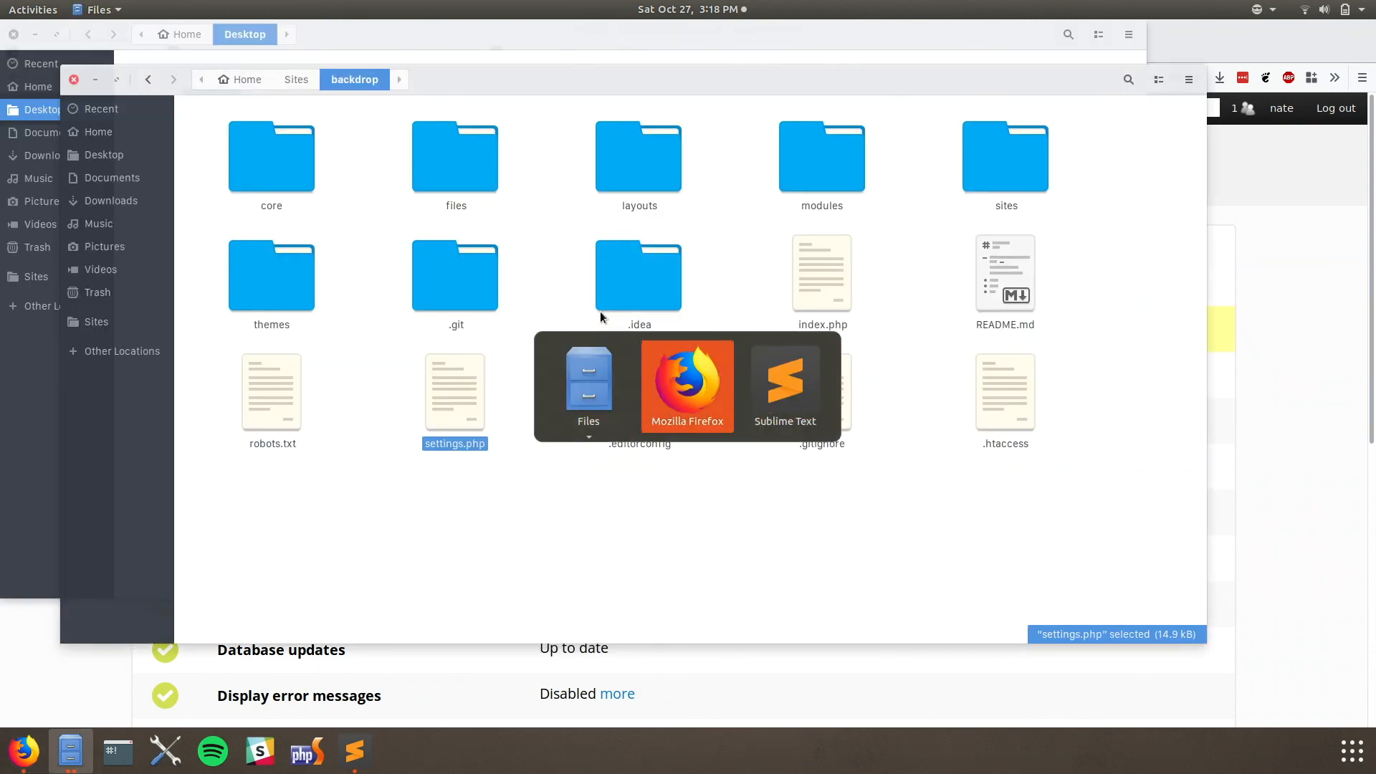
{"action": "key", "text": "alt+Tab"}
{"action": "key", "text": "ctrl+s"}
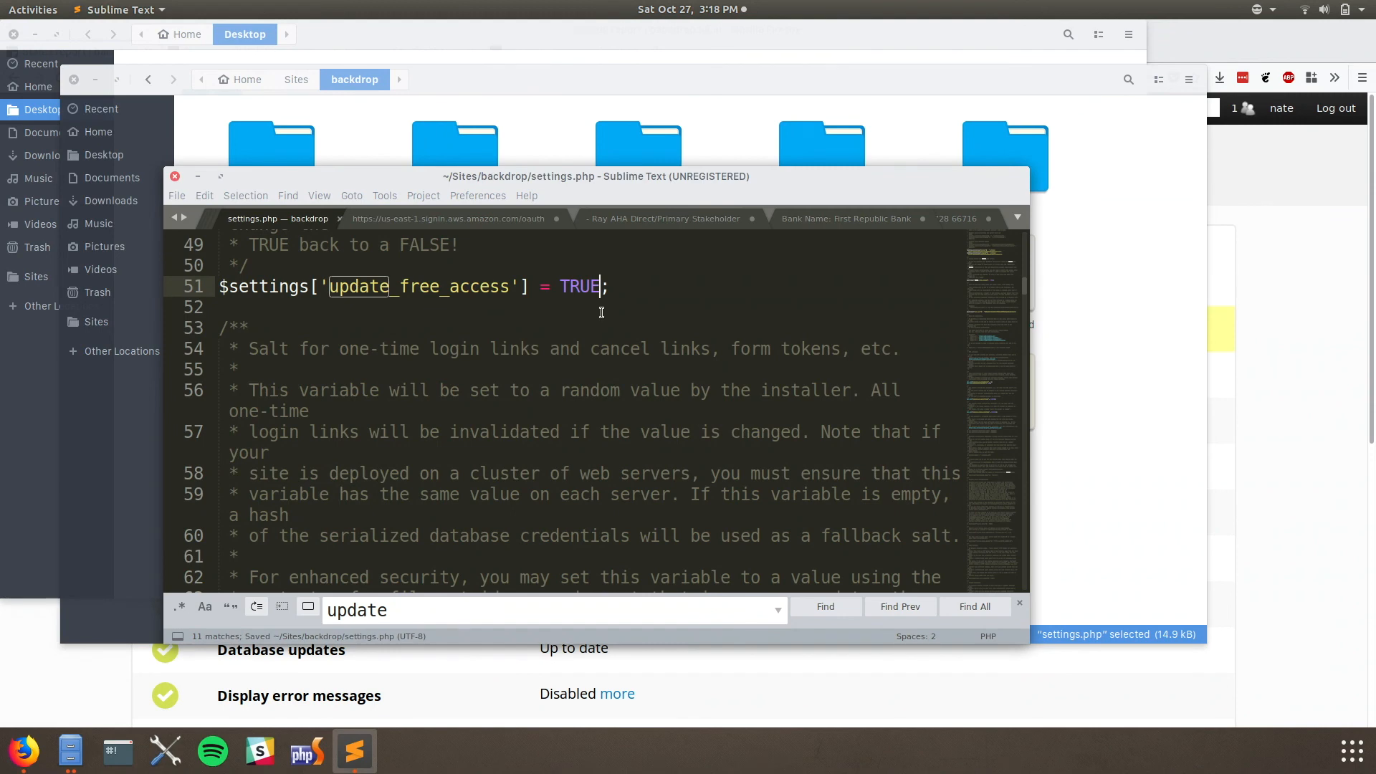
{"action": "type", "text": "="}
{"action": "key", "text": "BackSpace"}
{"action": "key", "text": "BackSpace"}
{"action": "key", "text": "BackSpace"}
{"action": "key", "text": "BackSpace"}
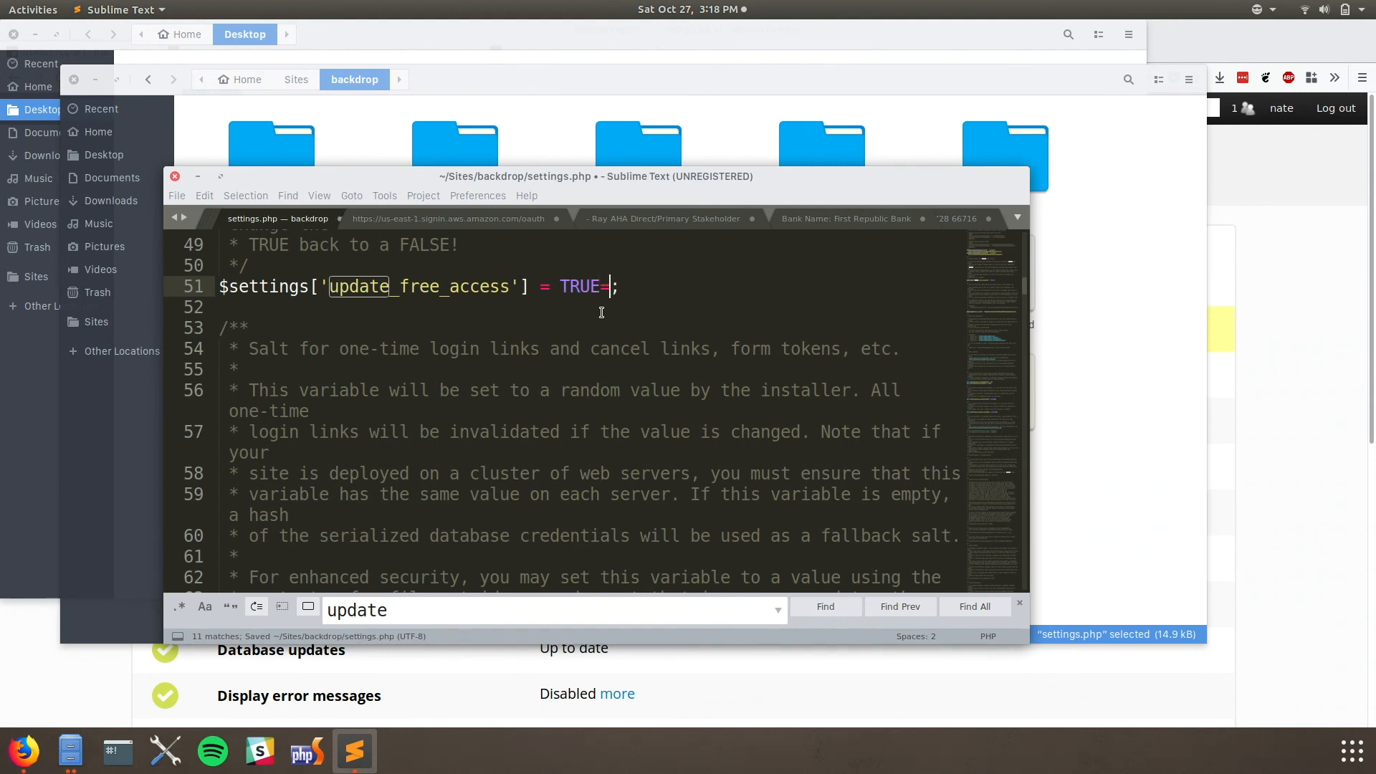
{"action": "key", "text": "BackSpace"}
{"action": "type", "text": "FALSE"}
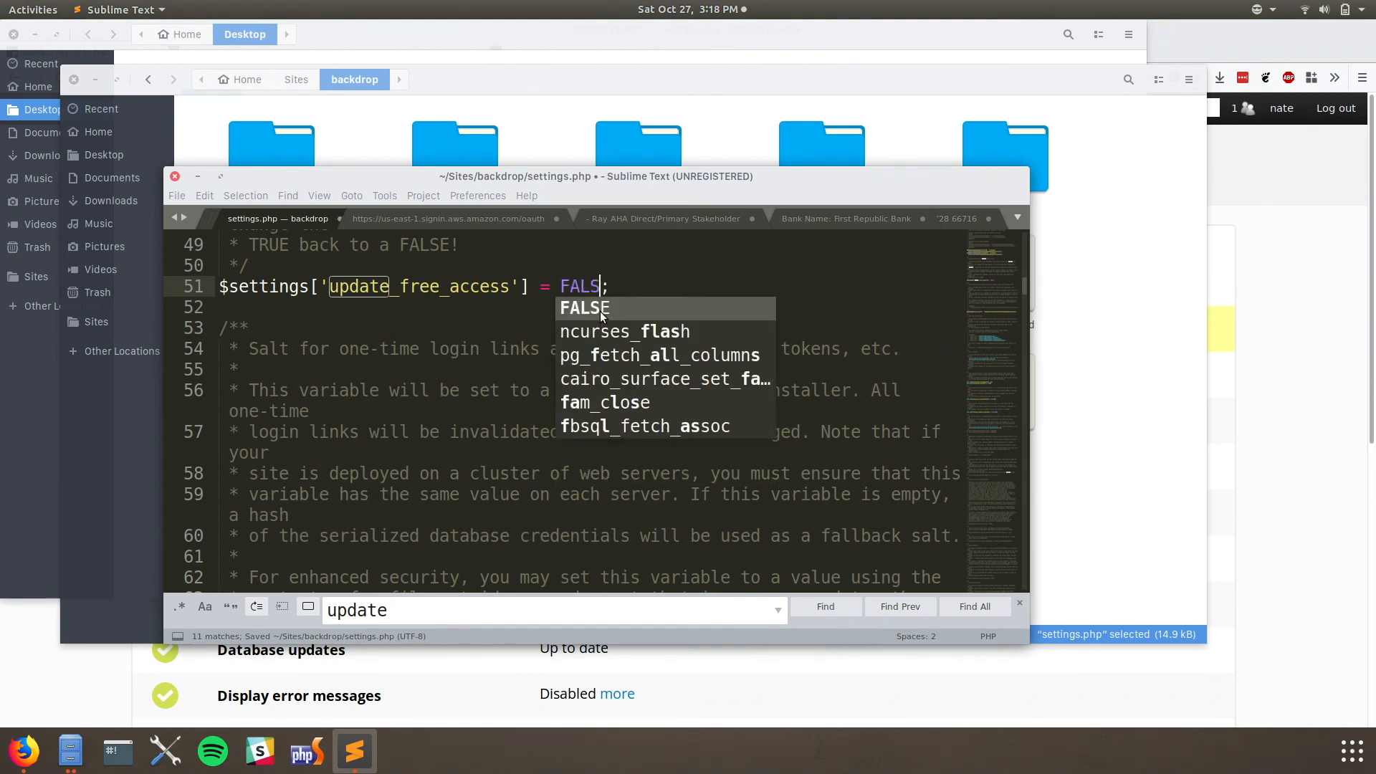
{"action": "key", "text": "ctrl+s"}
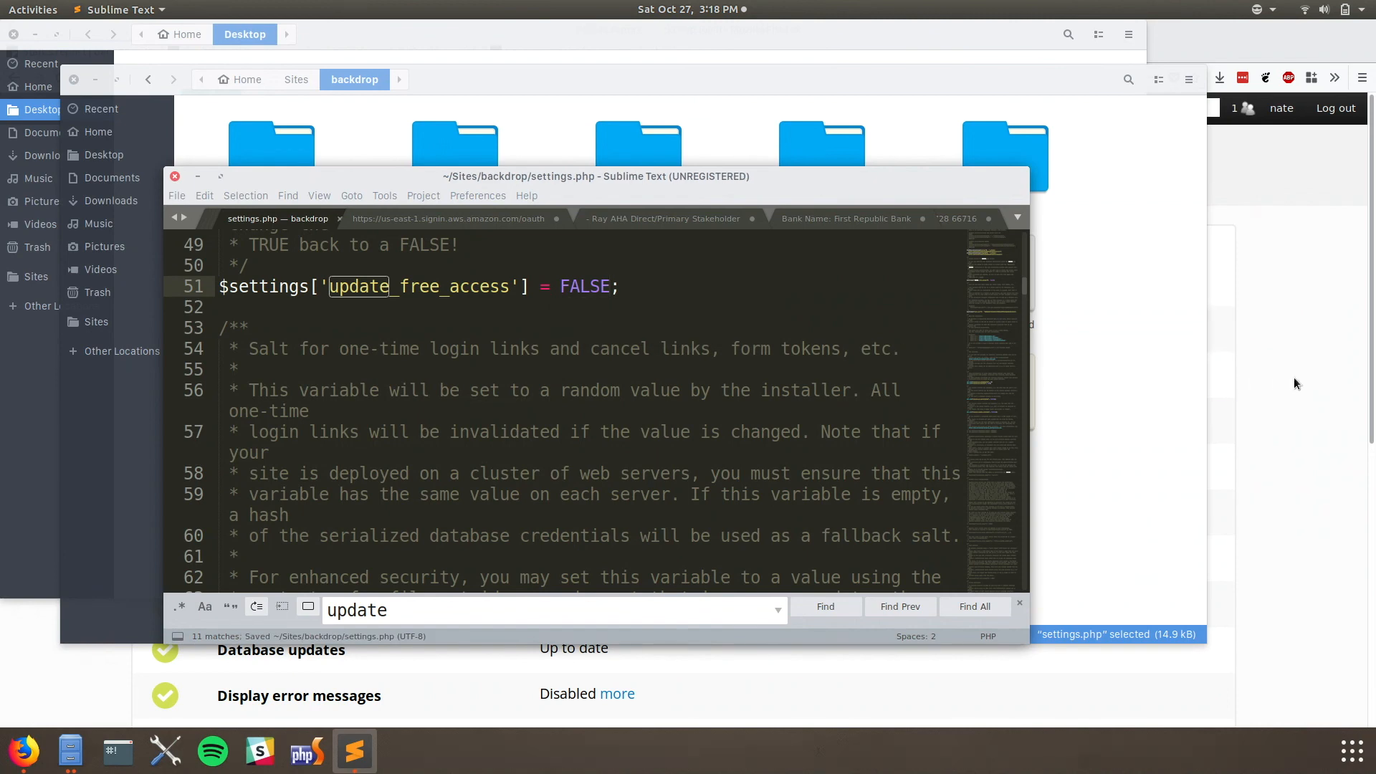
- Return to Firefox and reload the Status report to check the access to update.php
{"action": "left_click", "coordinate": [1295, 380]}
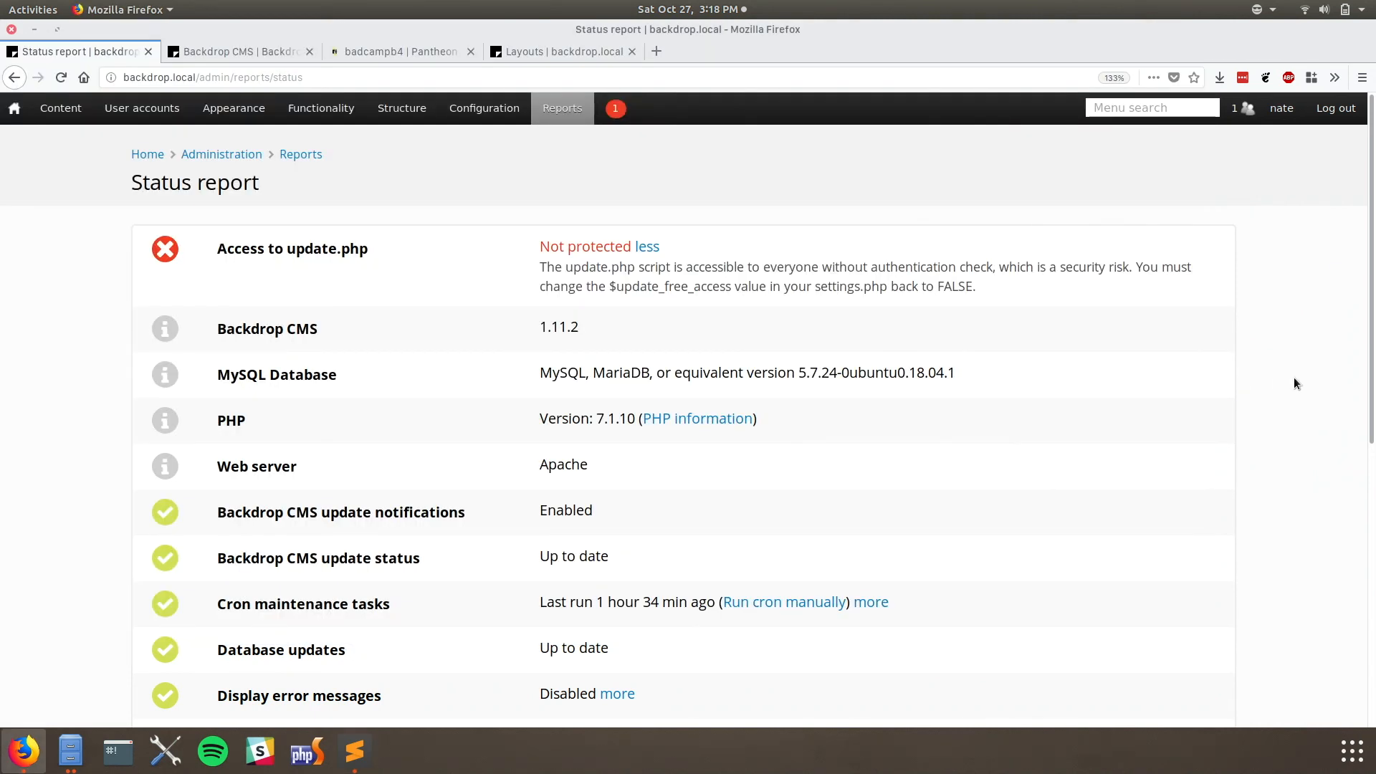
{"action": "key", "text": "F5"}
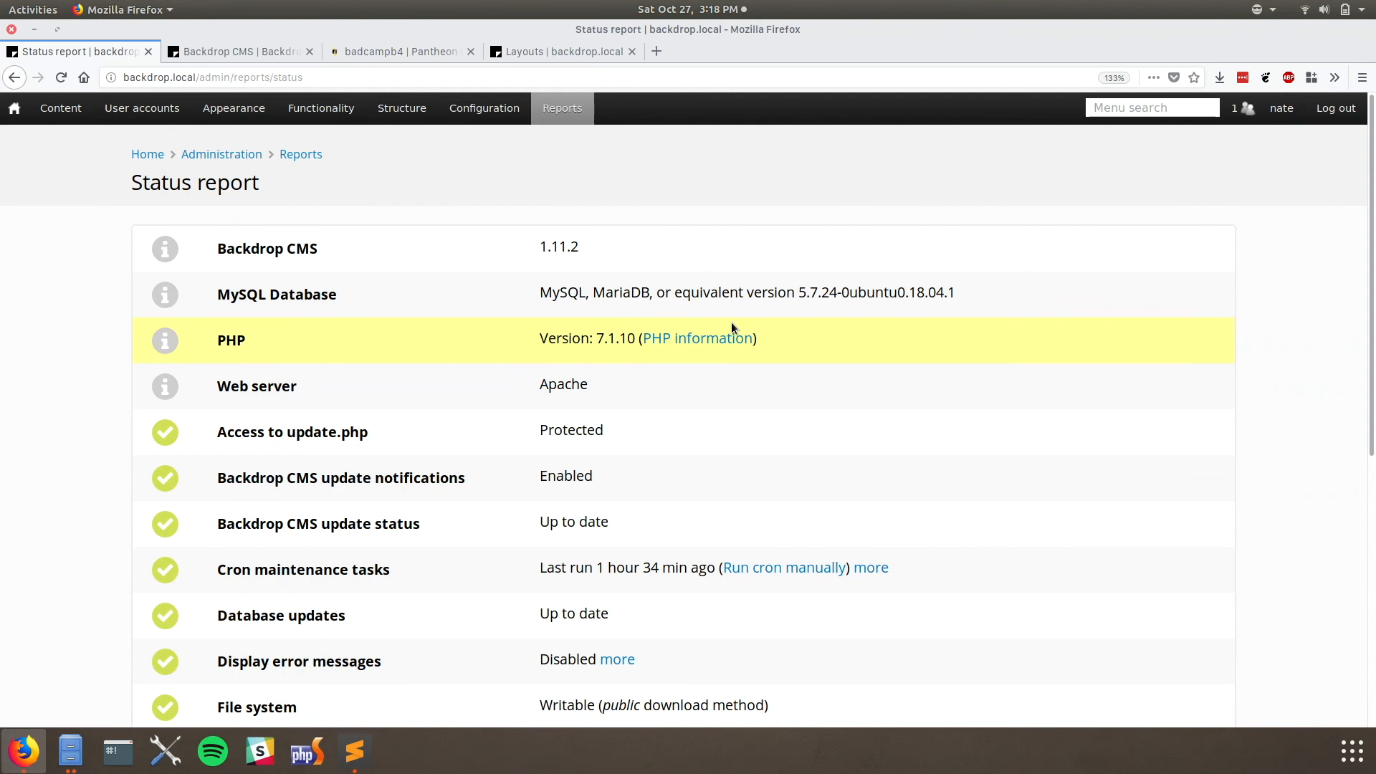
{"action": "key", "text": "alt+Tab"}
{"action": "key", "text": "alt+Tab"}
{"action": "key", "text": "alt+Tab"}
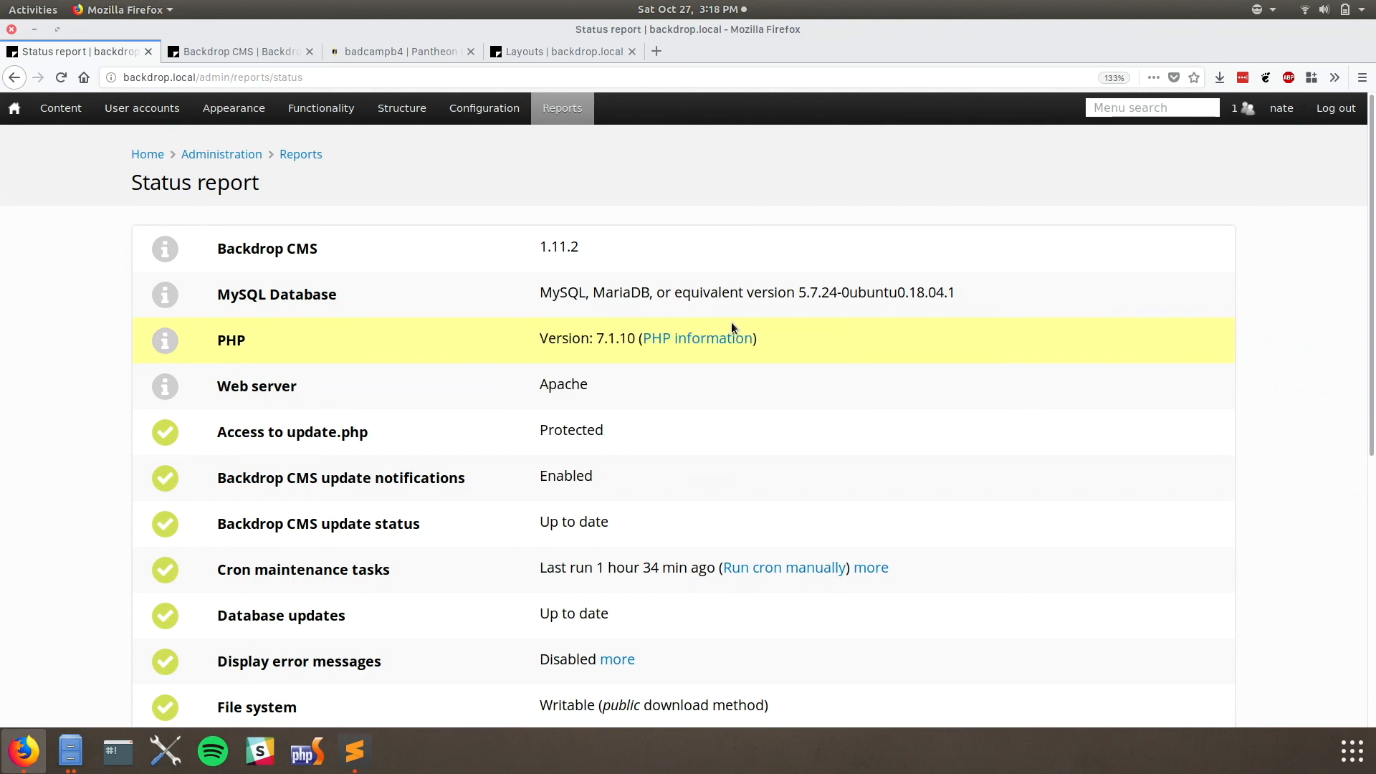